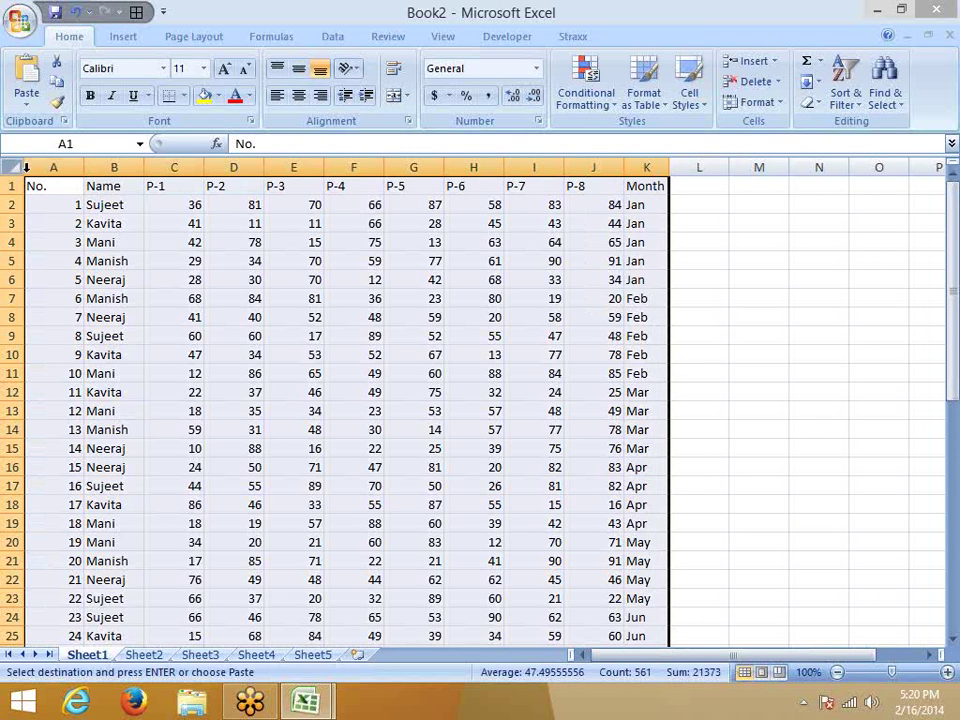
# AutoFit all Sheet1 columns, select the header row A1:K1, and move to the empty Sheet2.
pyautogui.click(12, 166)
pyautogui.doubleClick(261, 166)
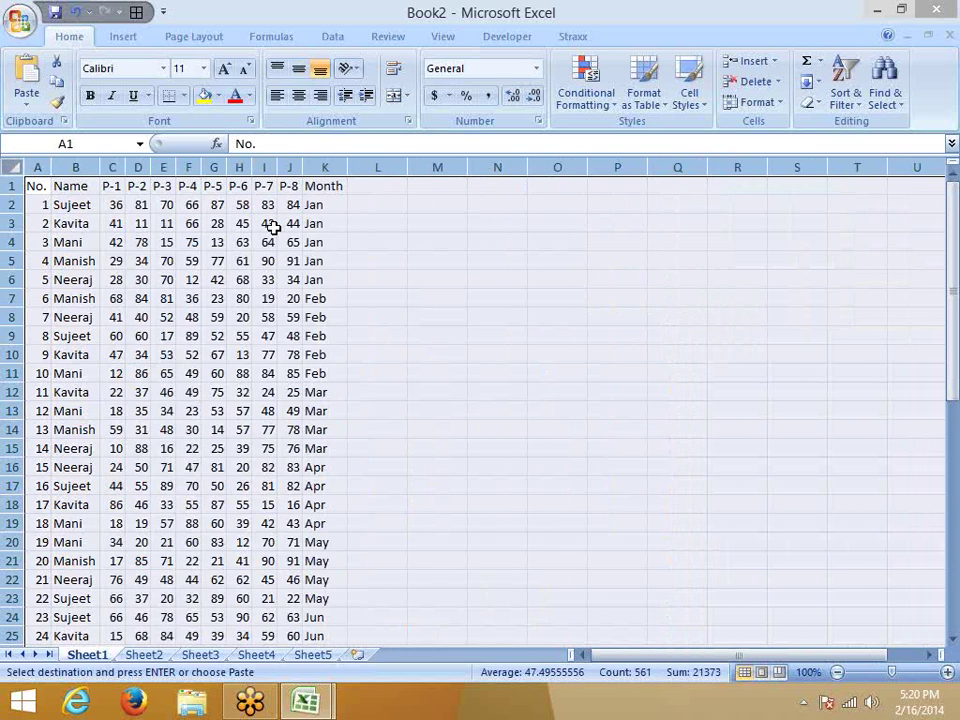
pyautogui.click(244, 285)
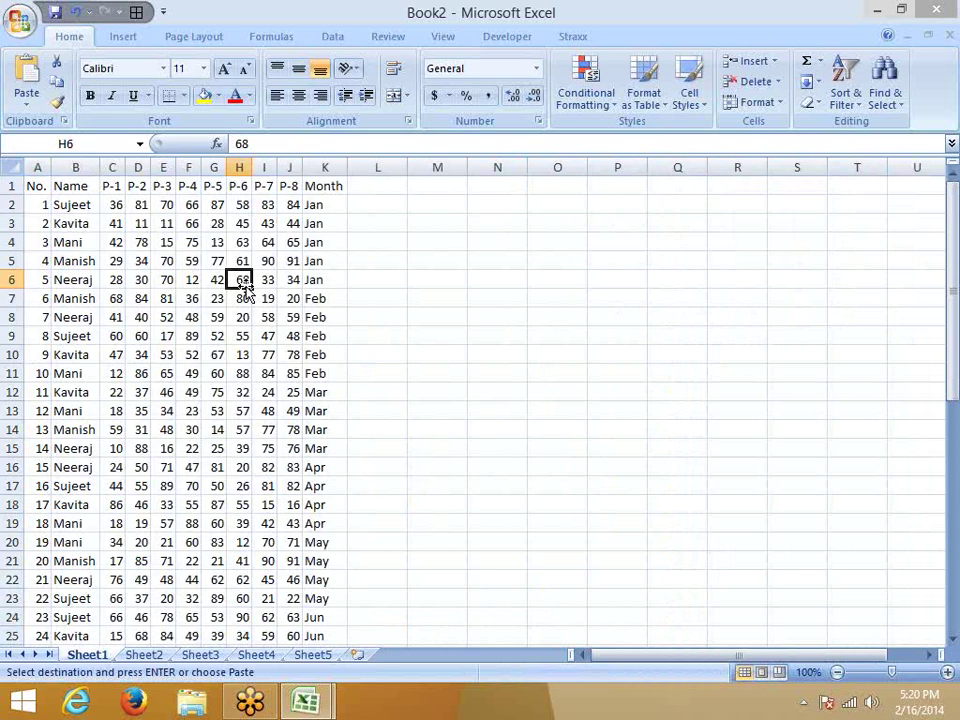
pyautogui.moveTo(36, 185); pyautogui.dragTo(312, 185)
pyautogui.hotkey('ctrl', 'c')
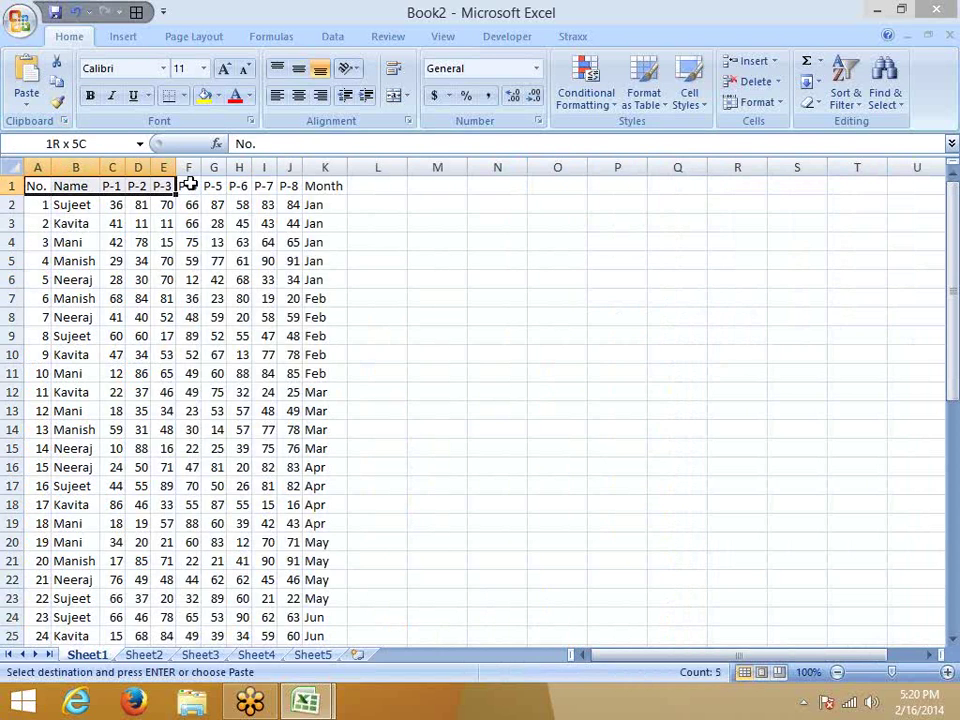
pyautogui.click(143, 655)
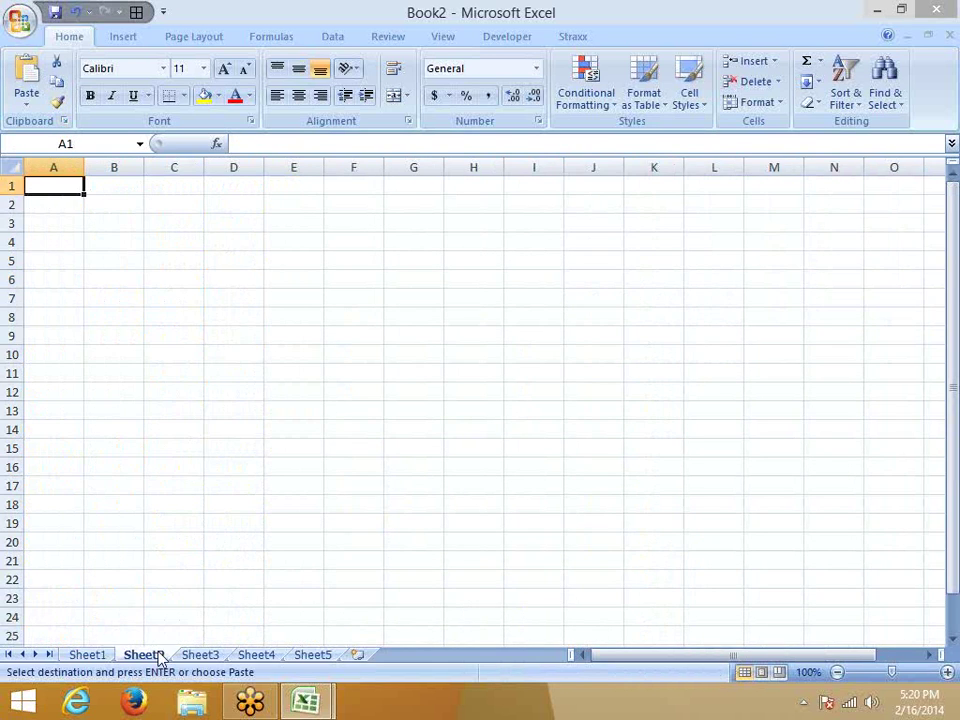
# Paste the No., Name, P-1 to P-8, Month headers into row 1 and enter 101 in A2.
pyautogui.hotkey('ctrl', 'v')
pyautogui.click(62, 208)
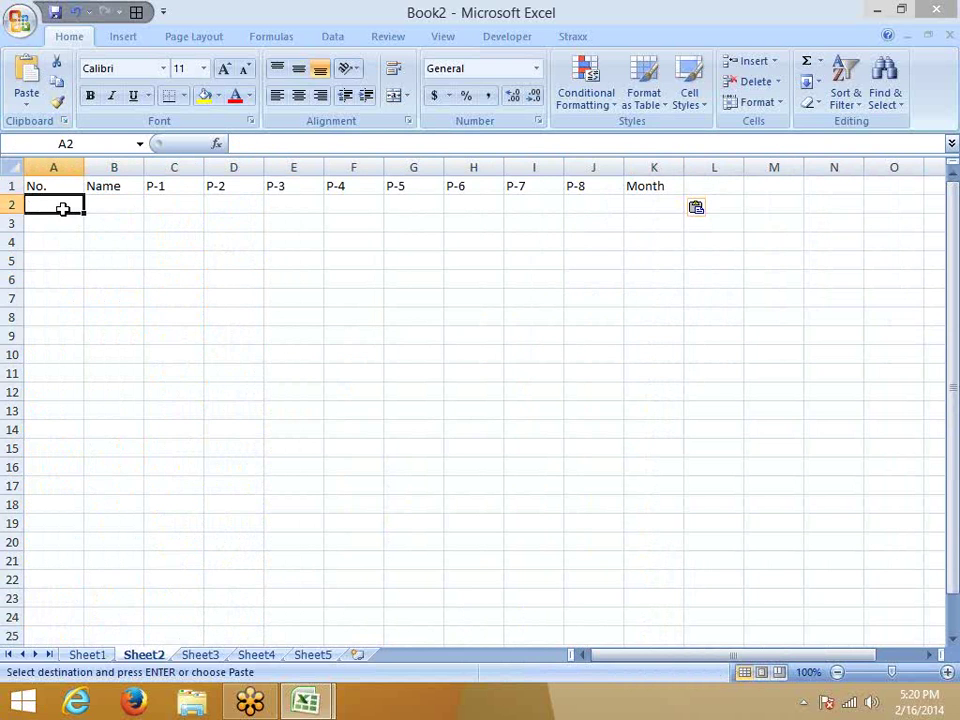
pyautogui.write('101')
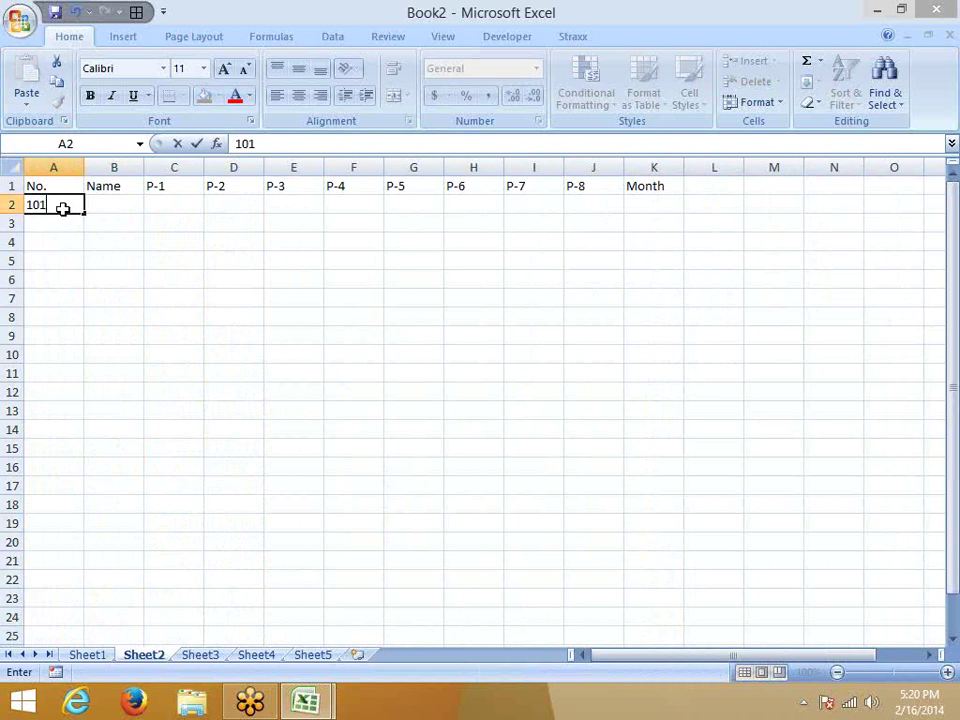
pyautogui.press('Return')
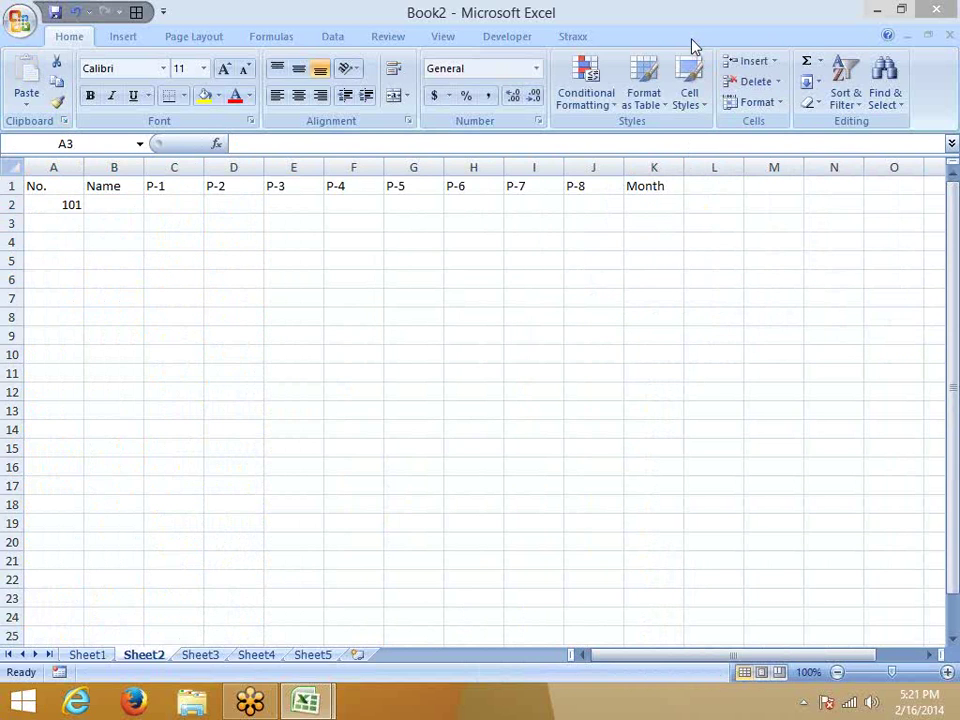
pyautogui.click(55, 222)
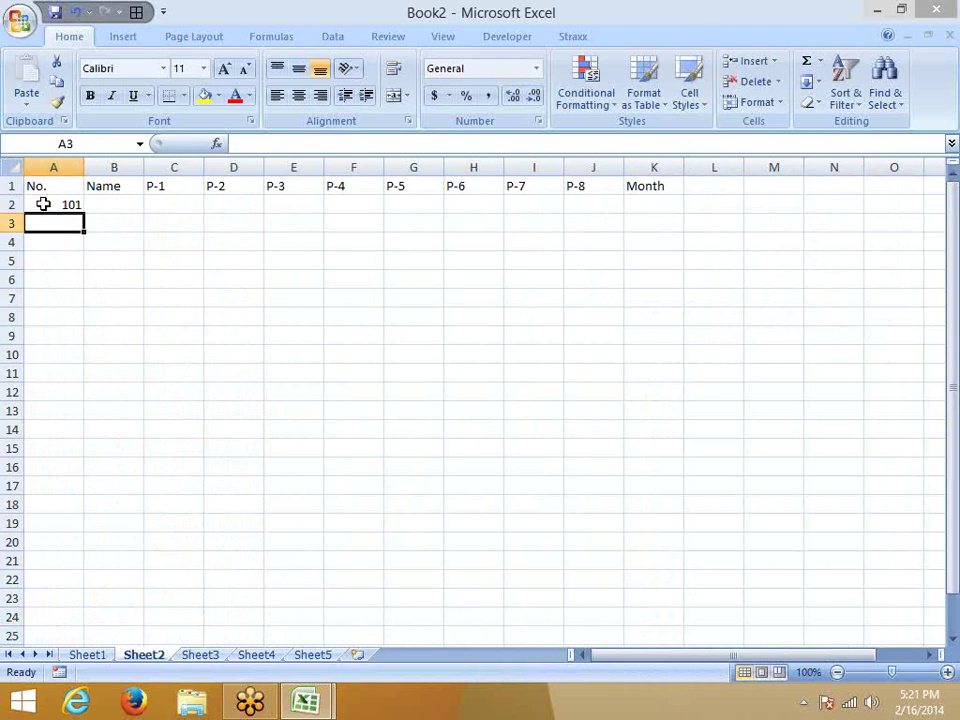
# Enter 820, 852, 369, 147, 258, 369 and 741 down A3:A9.
pyautogui.write('820')
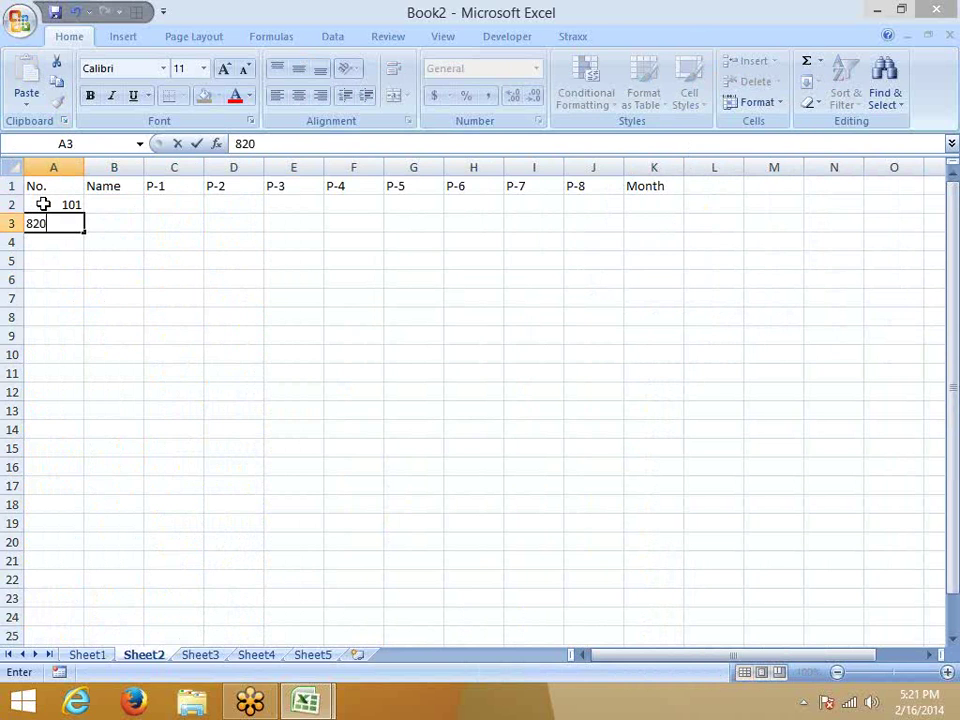
pyautogui.press('Return')
pyautogui.write('2587')
pyautogui.write('41')
pyautogui.press('Escape')
pyautogui.write('852')
pyautogui.press('Return')
pyautogui.write('369')
pyautogui.press('Return')
pyautogui.write('147')
pyautogui.press('Return')
pyautogui.write('258')
pyautogui.press('Return')
pyautogui.write('369')
pyautogui.press('Return')
pyautogui.write('741')
pyautogui.press('Return')
# Start a VLOOKUP formula in B2 under Name.
pyautogui.press('Up')
pyautogui.hotkey('ctrl', 'Up')
pyautogui.press('Right')
pyautogui.press('Down')
pyautogui.write('=')
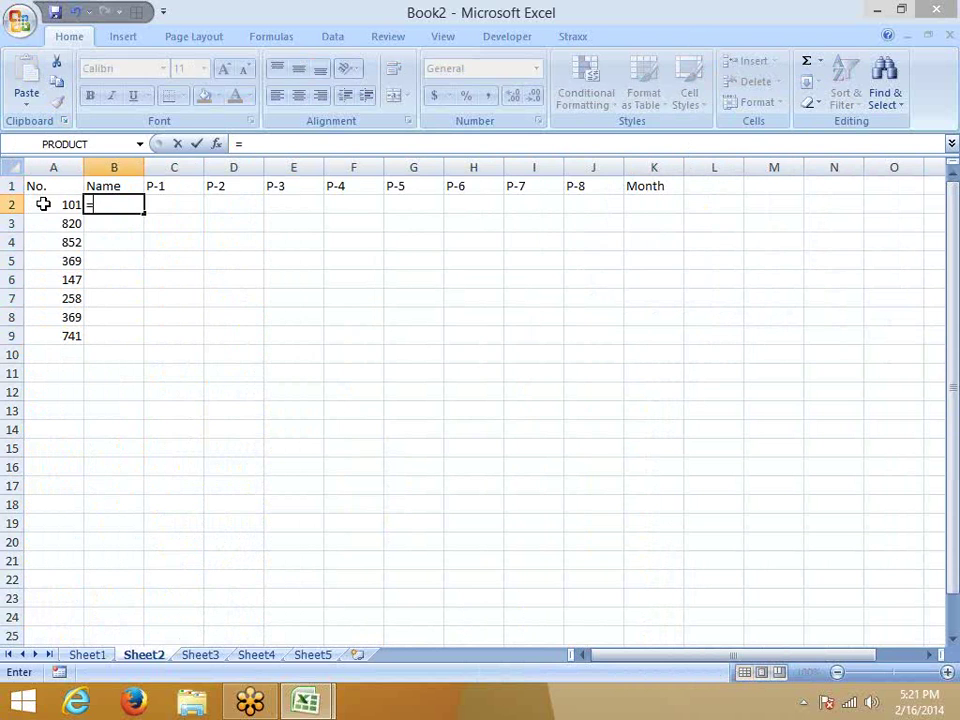
pyautogui.write('vl')
pyautogui.press('Tab')
# Complete B2 as a VLOOKUP of A2 on Sheet1!A:K, column 2, which shows #N/A, then return to Sheet1.
pyautogui.click(43, 204)
pyautogui.write(',')
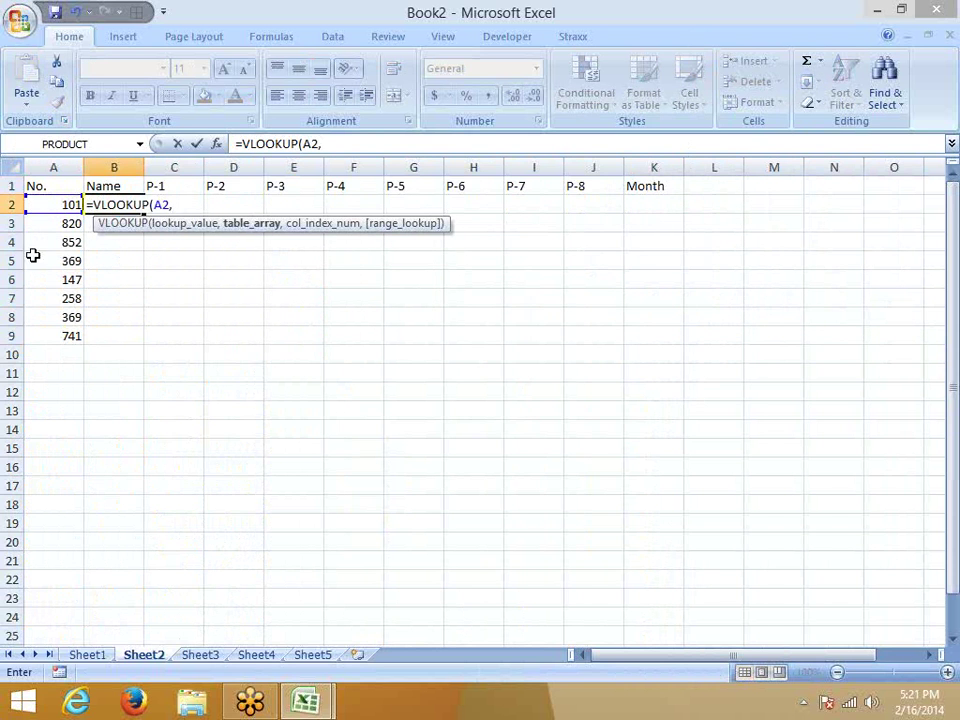
pyautogui.click(92, 655)
pyautogui.moveTo(40, 170); pyautogui.dragTo(276, 170)
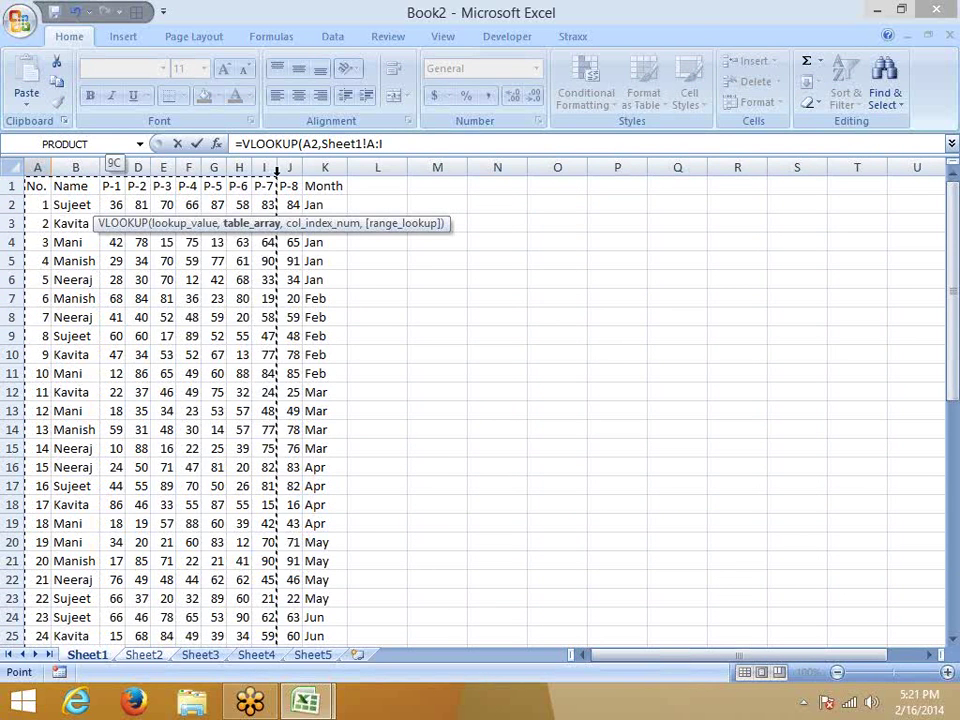
pyautogui.moveTo(276, 170); pyautogui.dragTo(324, 176)
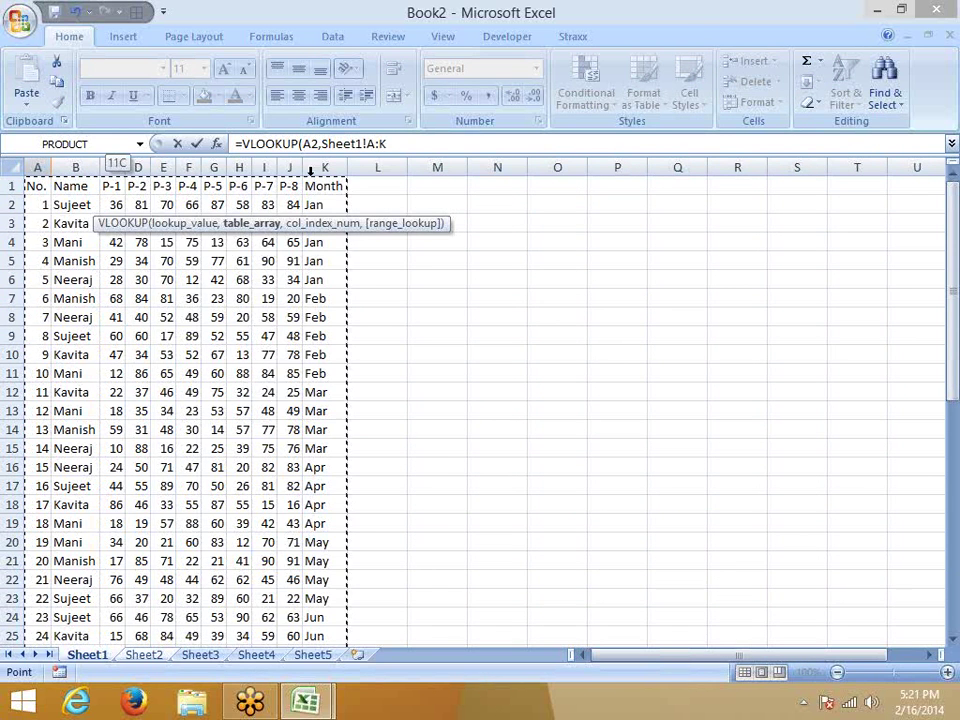
pyautogui.write(',')
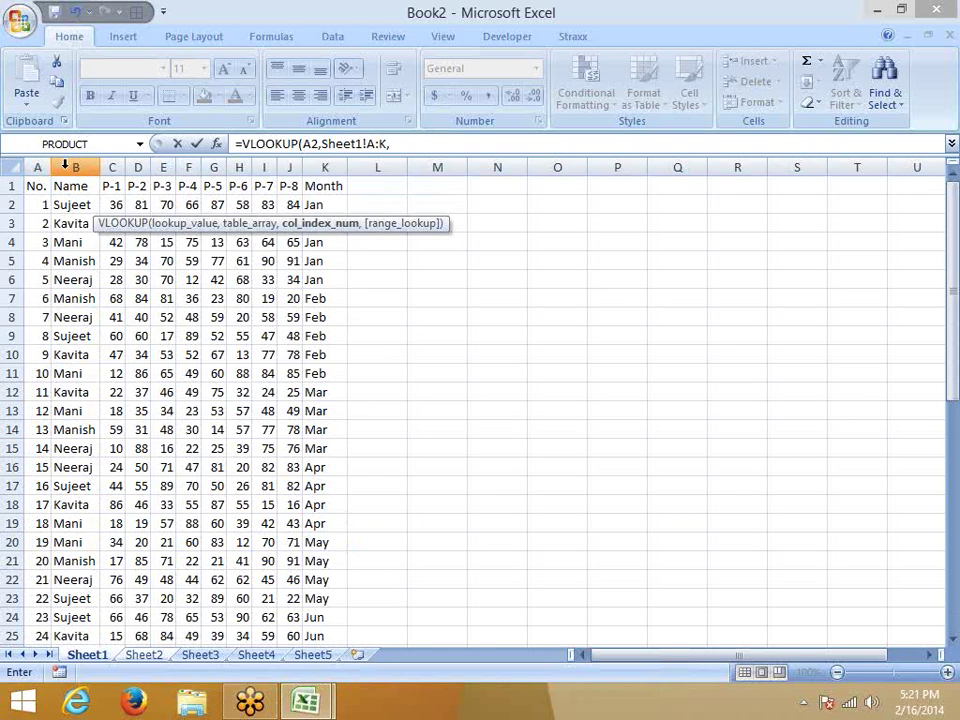
pyautogui.write('2,0')
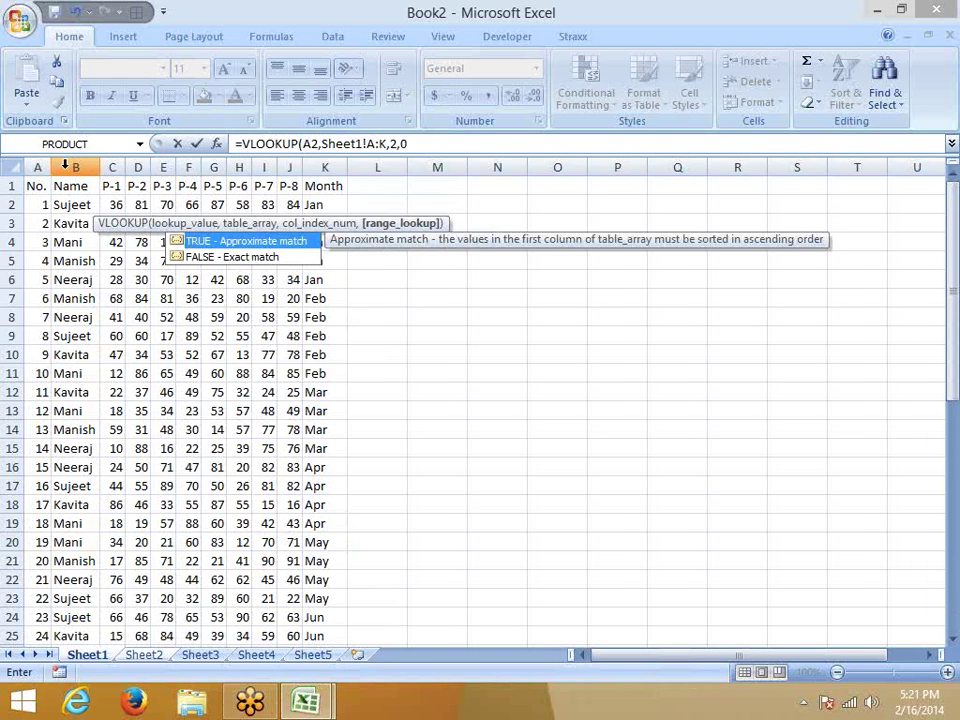
pyautogui.press('Return')
pyautogui.press('Up')
pyautogui.press('Left')
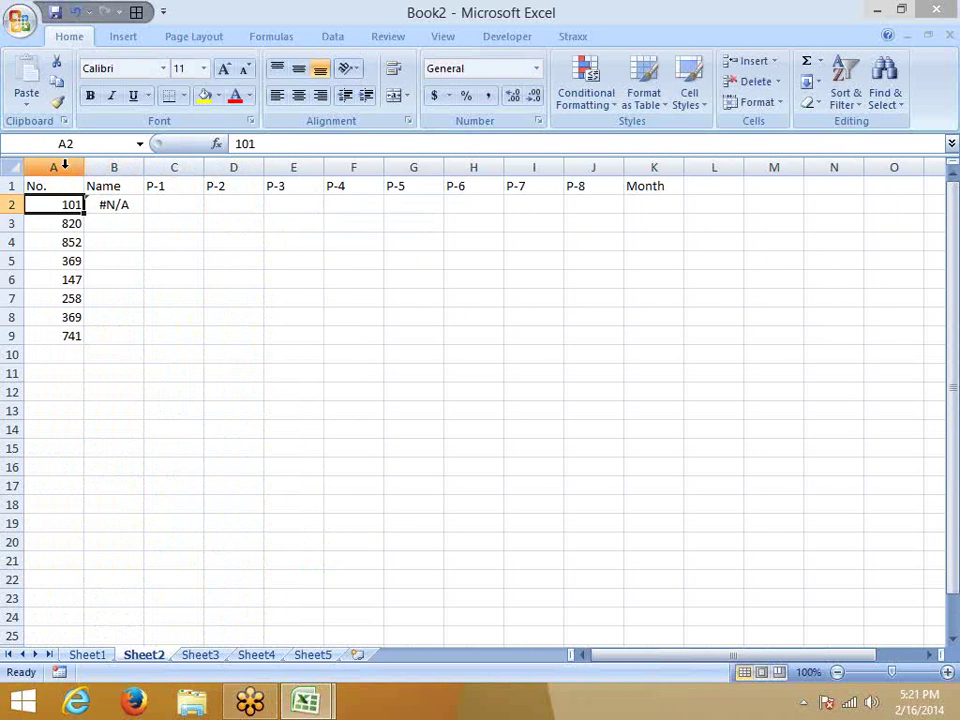
pyautogui.click(88, 655)
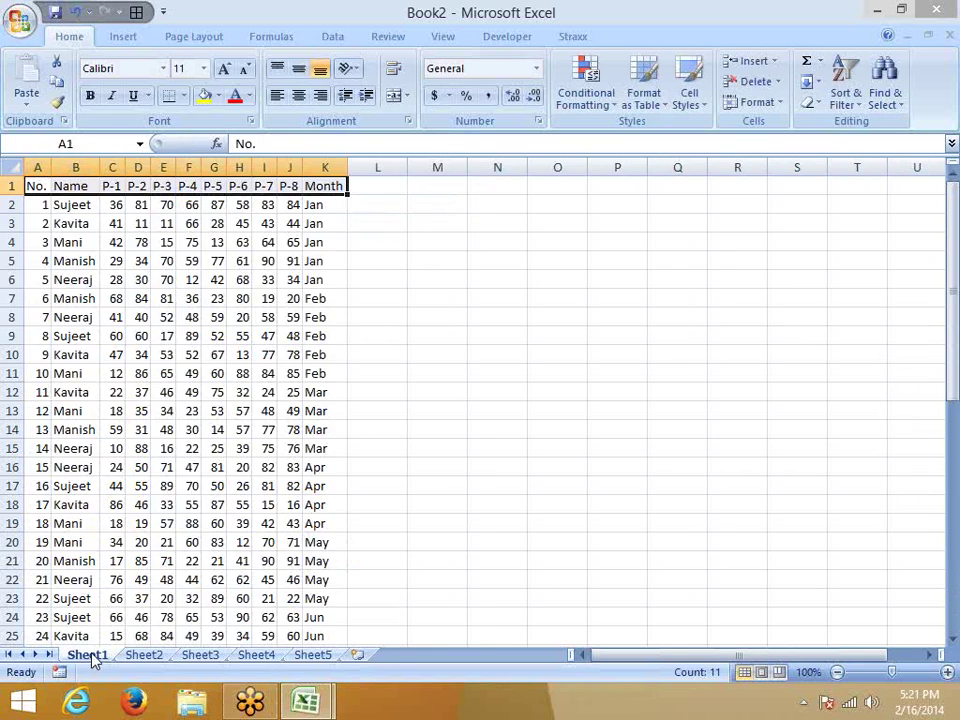
# Clear the old lookup numbers from A2:A9 on Sheet2.
pyautogui.scroll(-12, 90, 657)
pyautogui.scroll(-4, 90, 657)
pyautogui.scroll(5, 90, 657)
pyautogui.scroll(6, 90, 657)
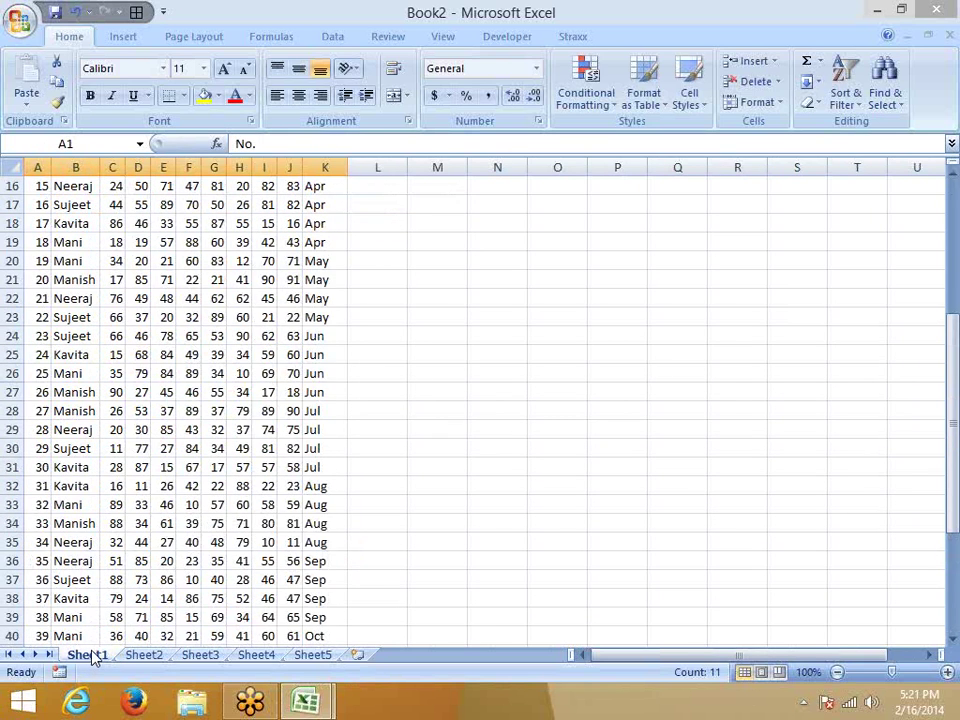
pyautogui.click(143, 655)
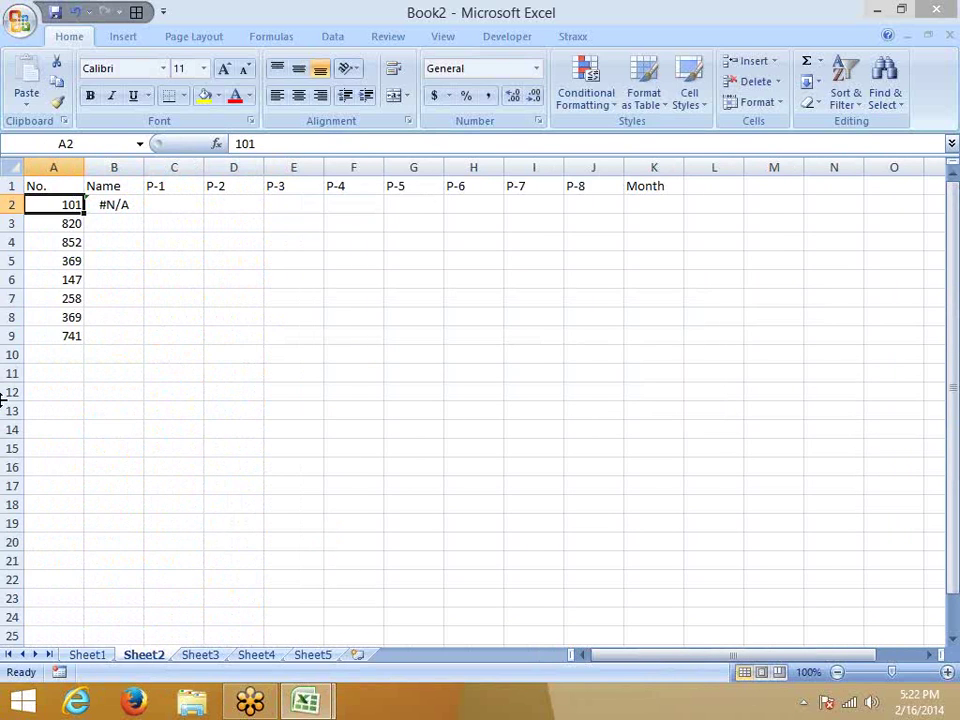
pyautogui.hotkey('ctrl', 'shift', 'Down')
pyautogui.press('Delete')
pyautogui.press('Up')
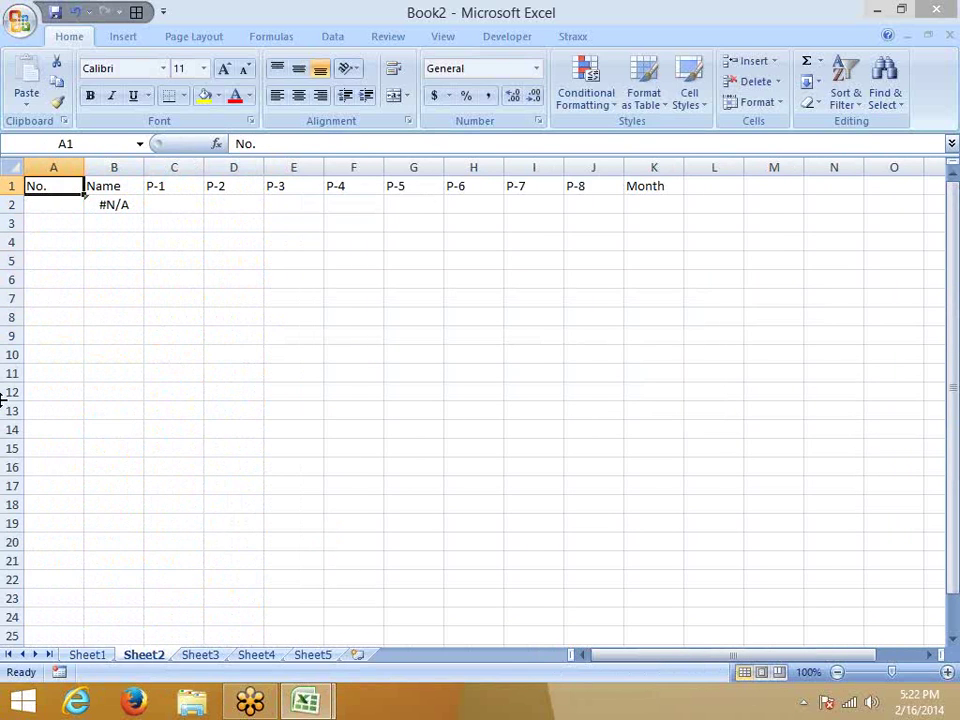
pyautogui.press('Down')
# Enter 1, then 3, in A2 so B2's VLOOKUP returns Mani.
pyautogui.write('1')
pyautogui.press('Return')
pyautogui.press('Up')
pyautogui.write('3')
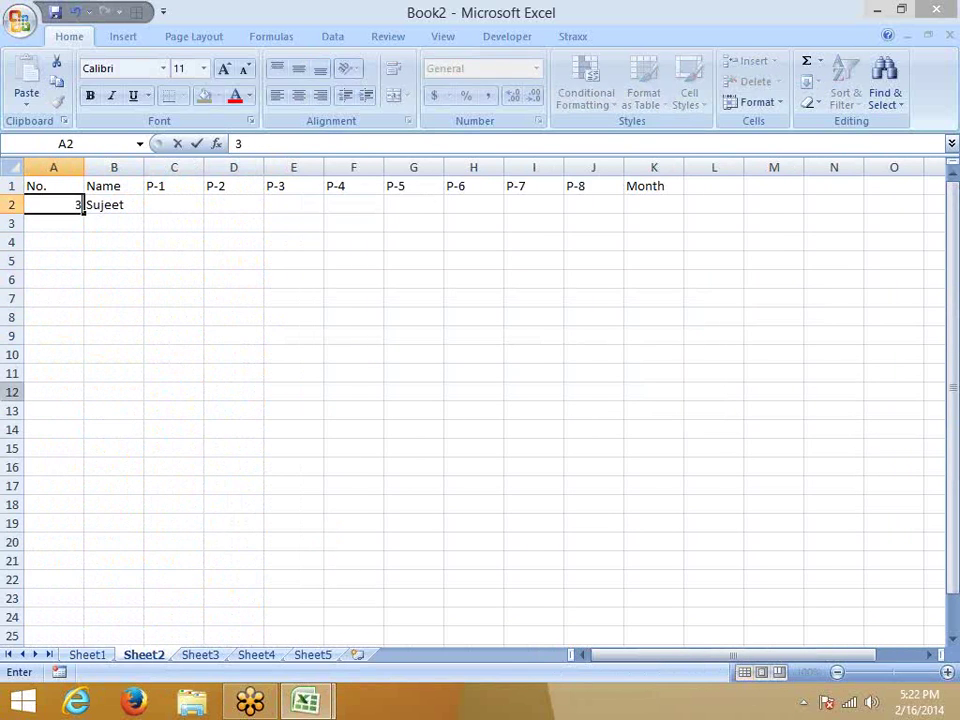
pyautogui.press('Return')
pyautogui.press('Up')
pyautogui.press('Right')
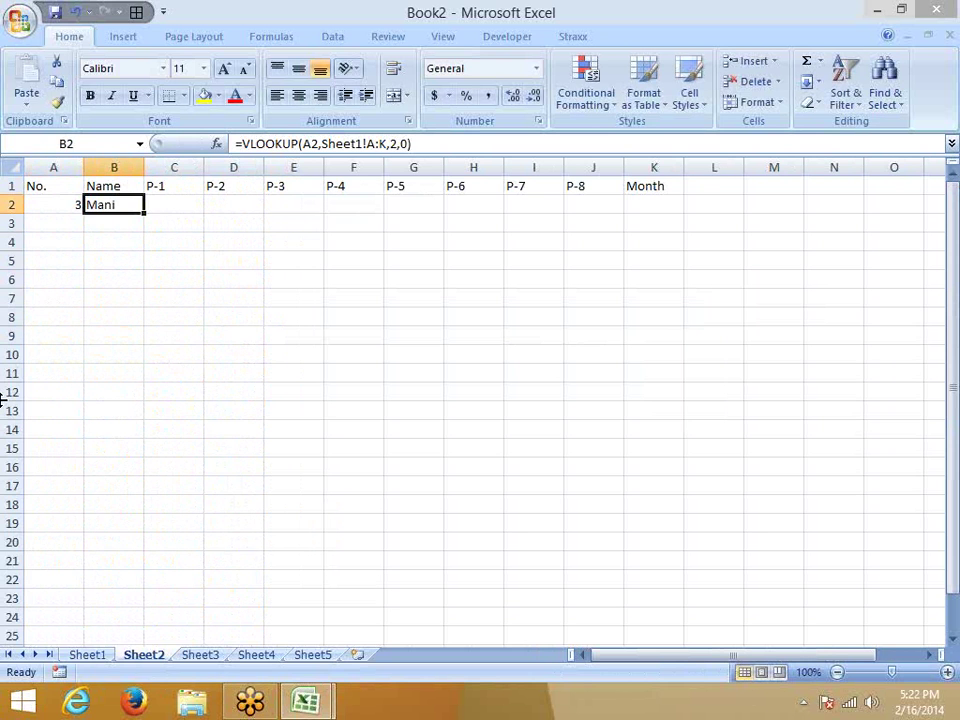
# Cross-check on Sheet1 that number 3 belongs to Mani.
pyautogui.click(87, 655)
pyautogui.click(90, 242)
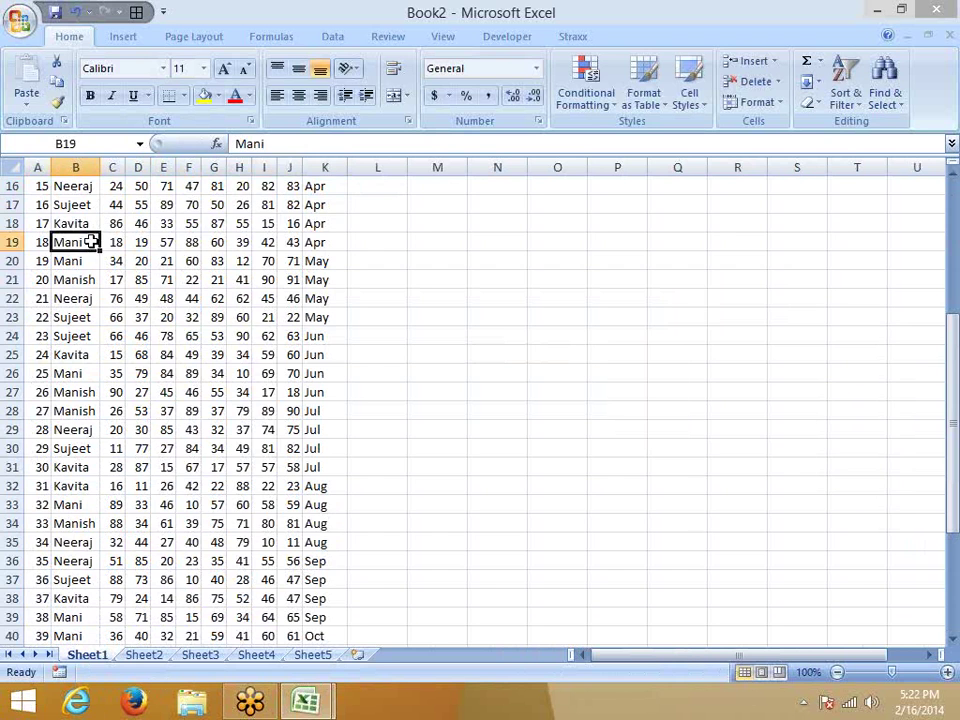
pyautogui.scroll(4, 88, 258)
pyautogui.scroll(1, 88, 260)
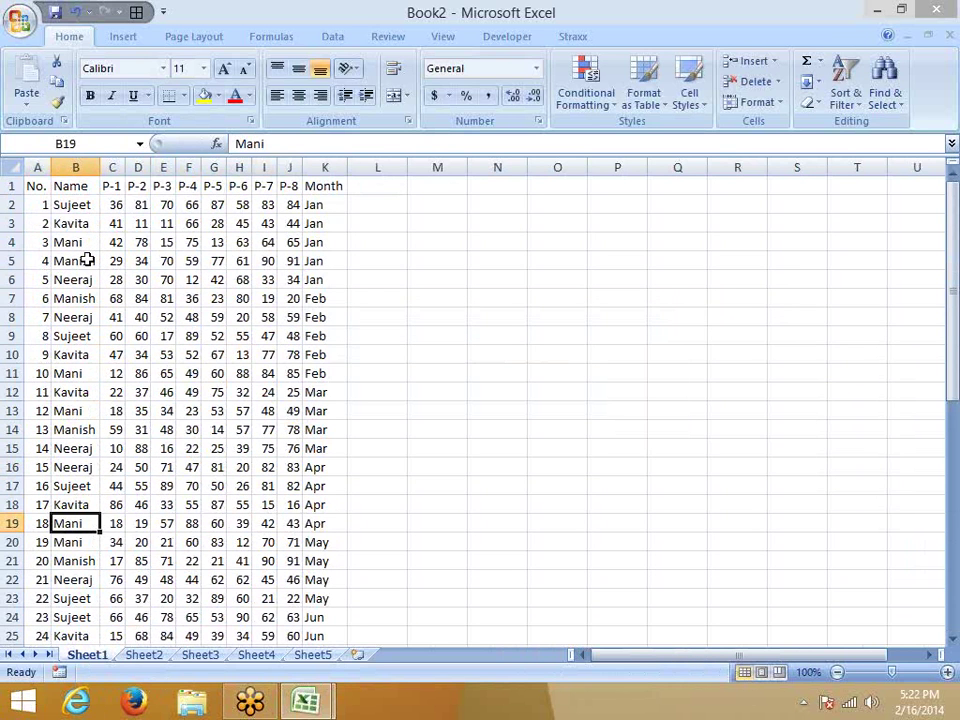
pyautogui.click(143, 655)
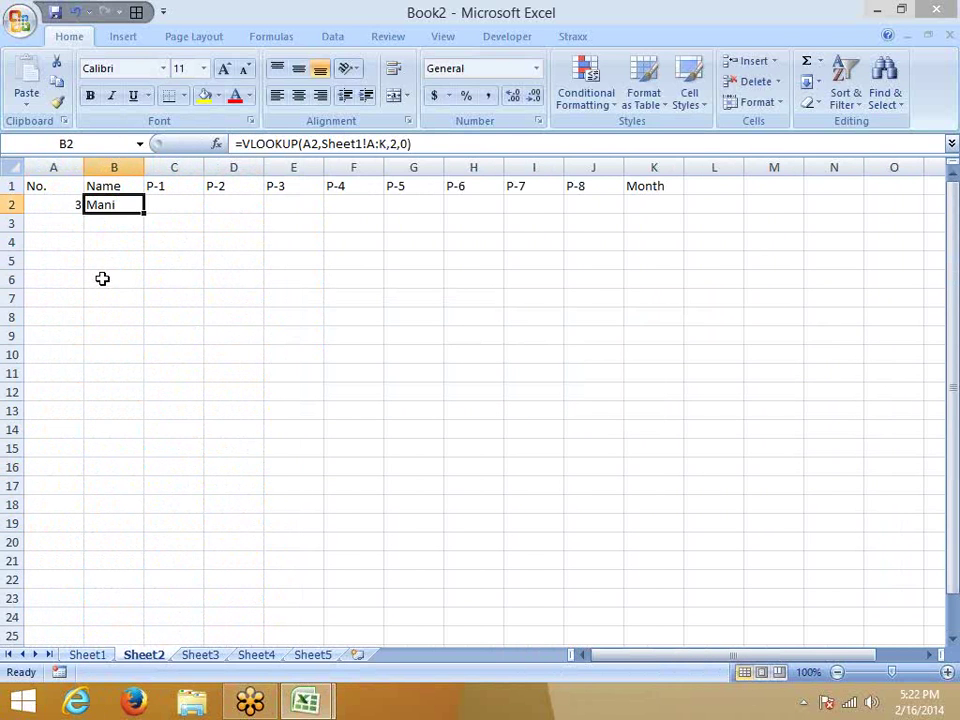
pyautogui.click(71, 206)
pyautogui.click(87, 655)
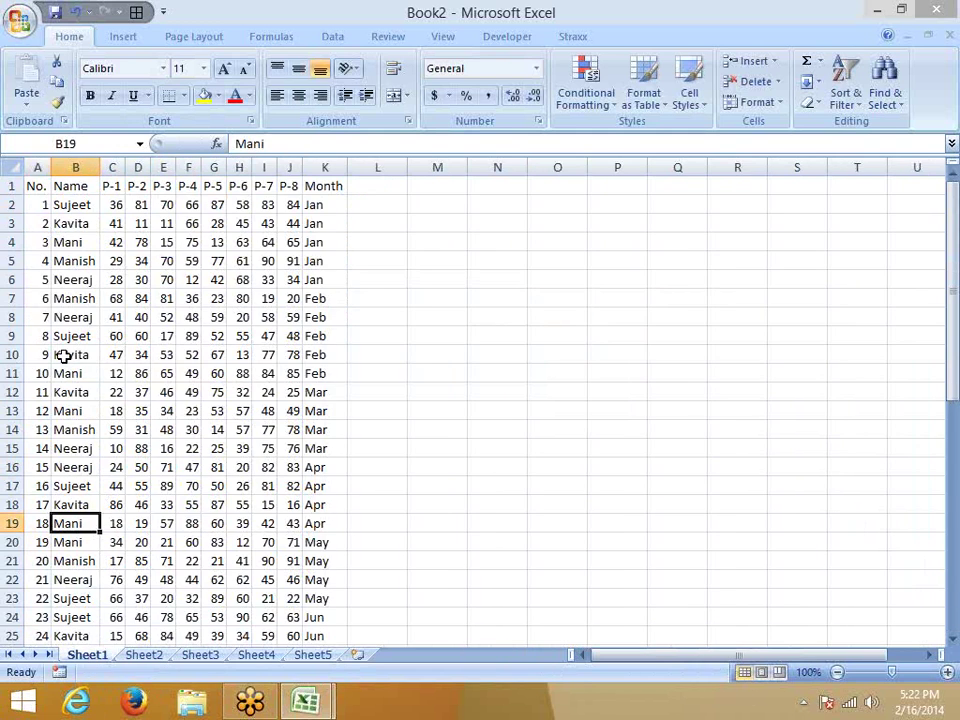
pyautogui.click(37, 242)
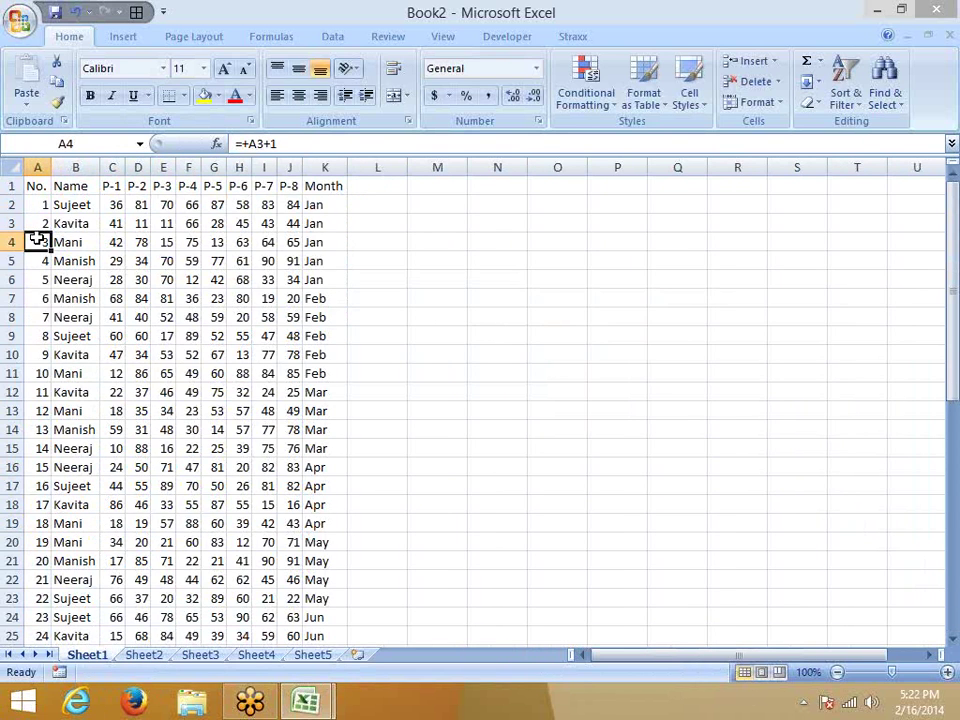
# Compare B2's VLOOKUP against Mani's row on Sheet1, then check the P-1 heading in C1.
pyautogui.click(143, 655)
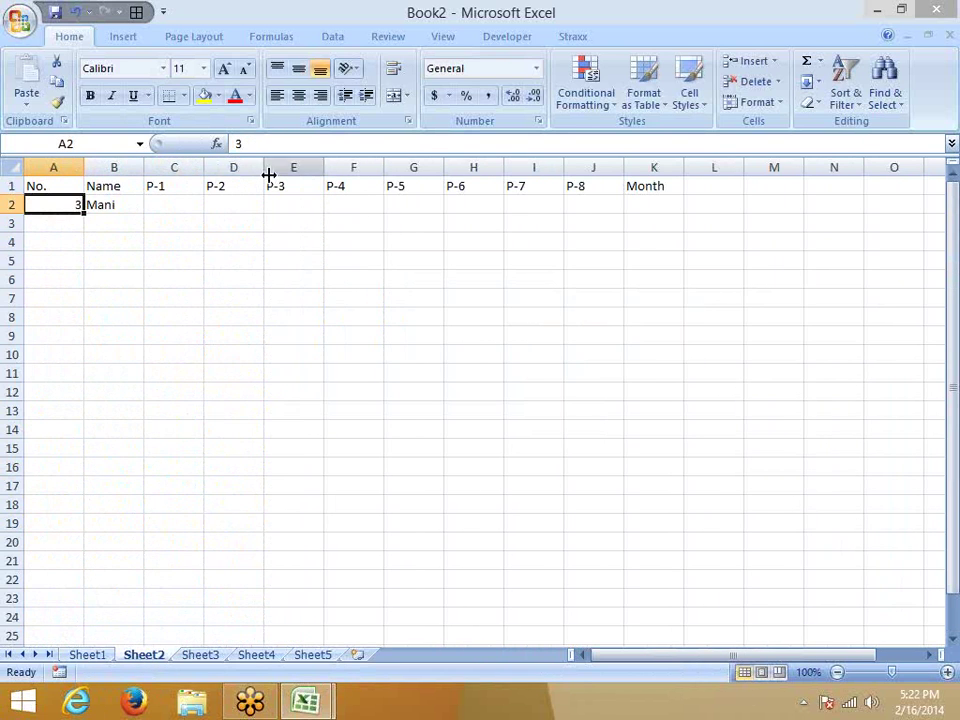
pyautogui.click(126, 206)
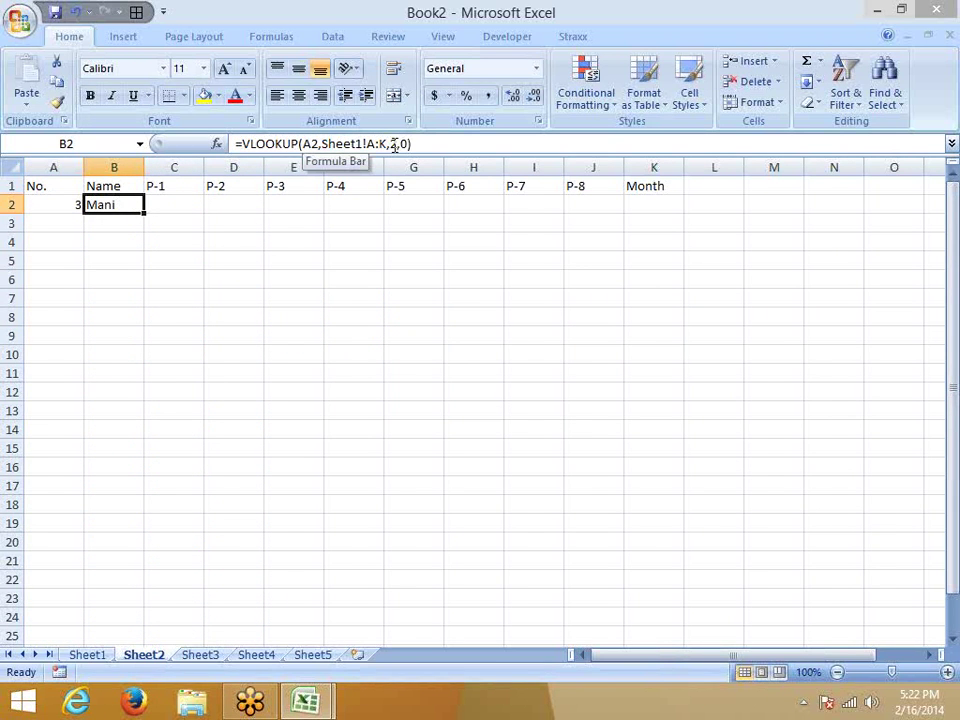
pyautogui.click(92, 655)
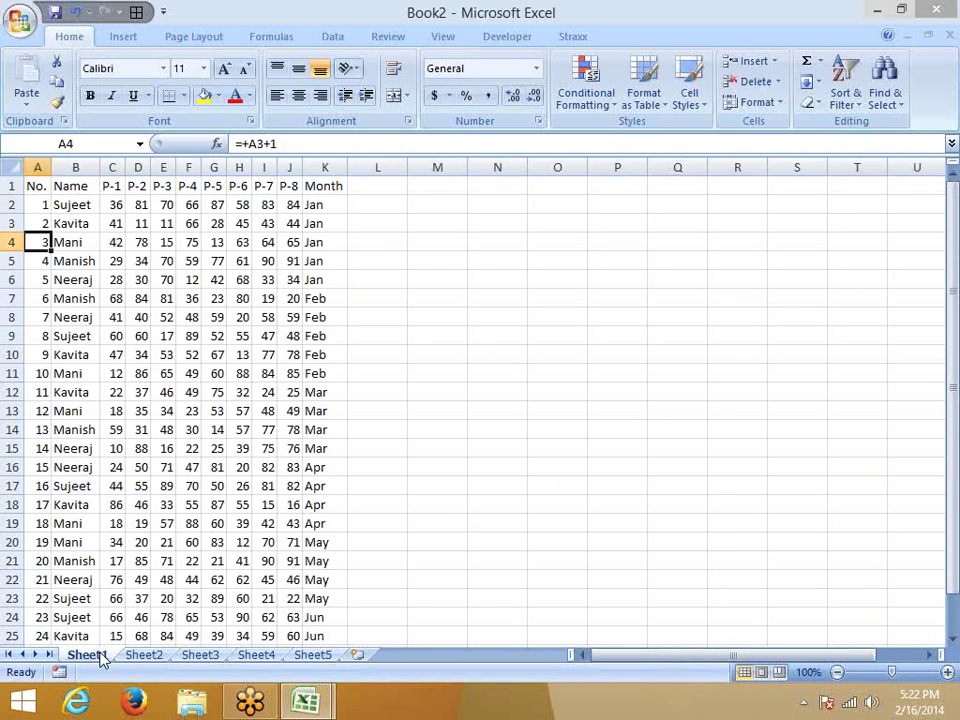
pyautogui.click(75, 239)
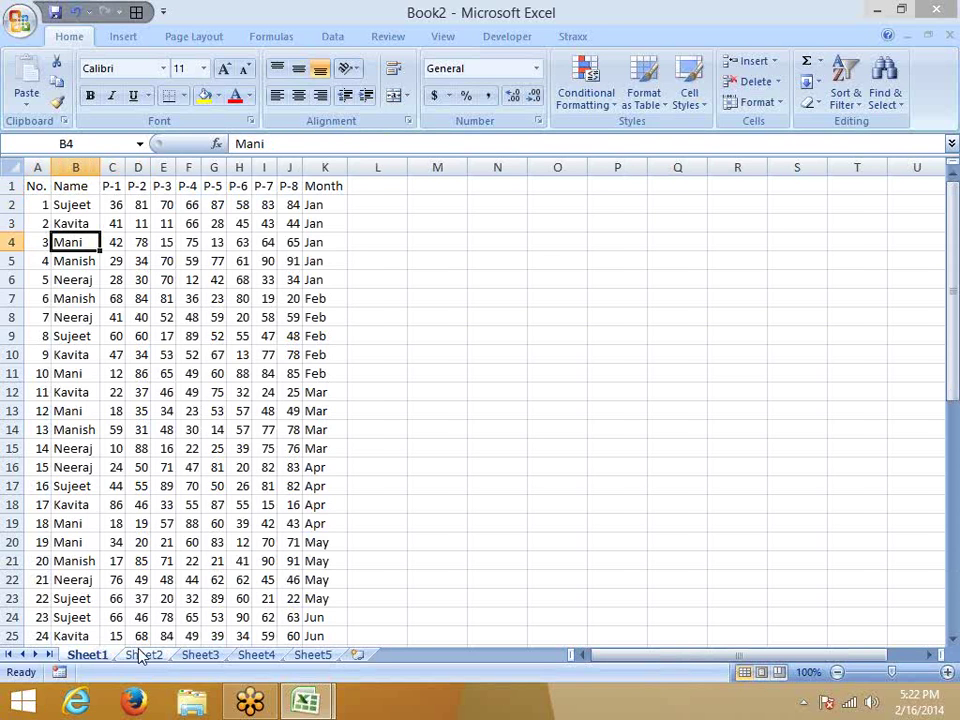
pyautogui.click(138, 655)
pyautogui.click(176, 190)
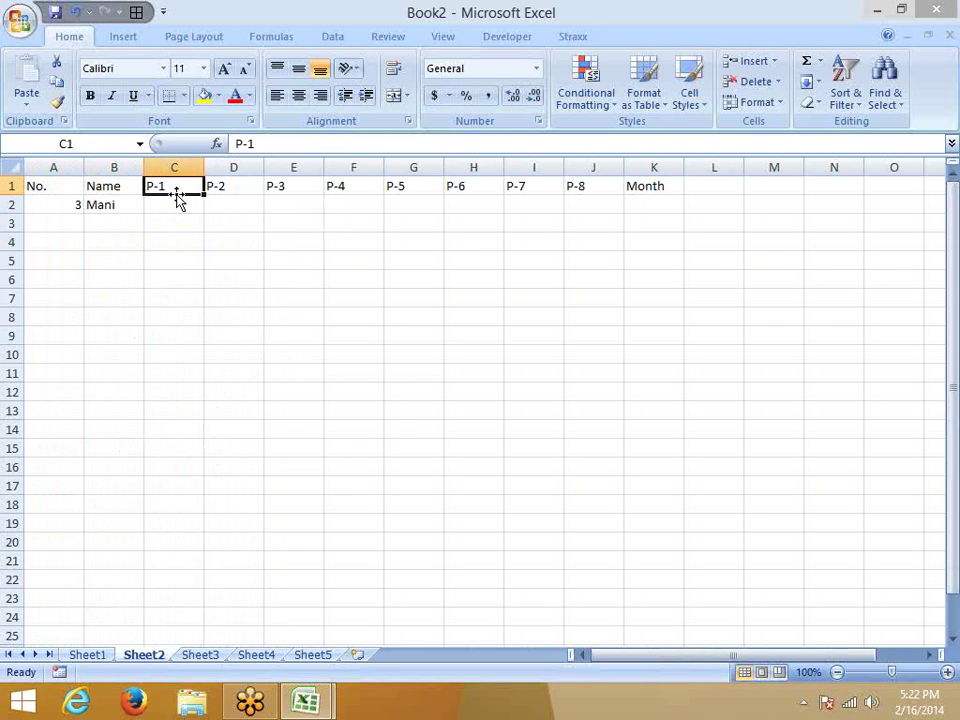
# Enter a VLOOKUP of A2 on Sheet1!A:K, column 3, in C2, returning Mani's P-1 value 42.
pyautogui.click(176, 199)
pyautogui.write('=vl')
pyautogui.press('Tab')
pyautogui.press('Left')
pyautogui.press('Left')
pyautogui.write(',')
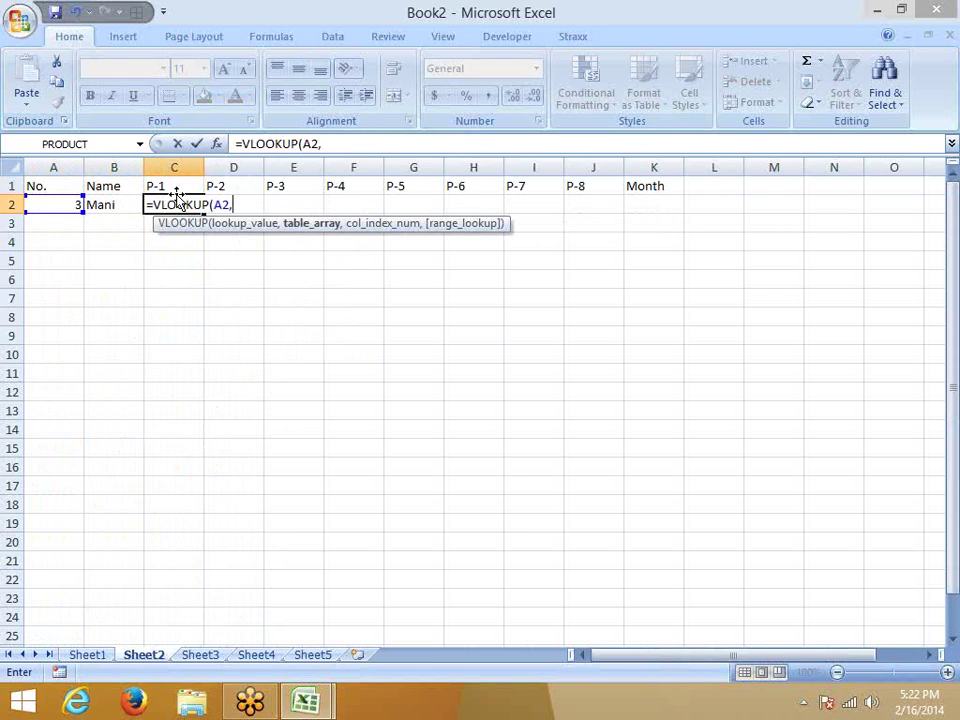
pyautogui.click(87, 655)
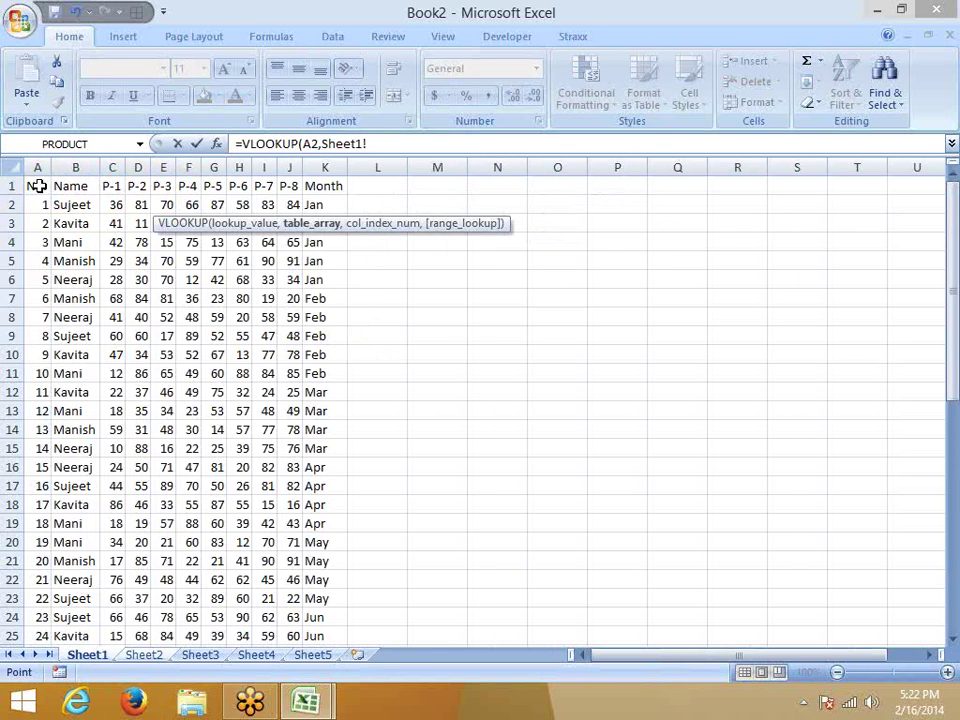
pyautogui.moveTo(38, 167); pyautogui.dragTo(326, 165)
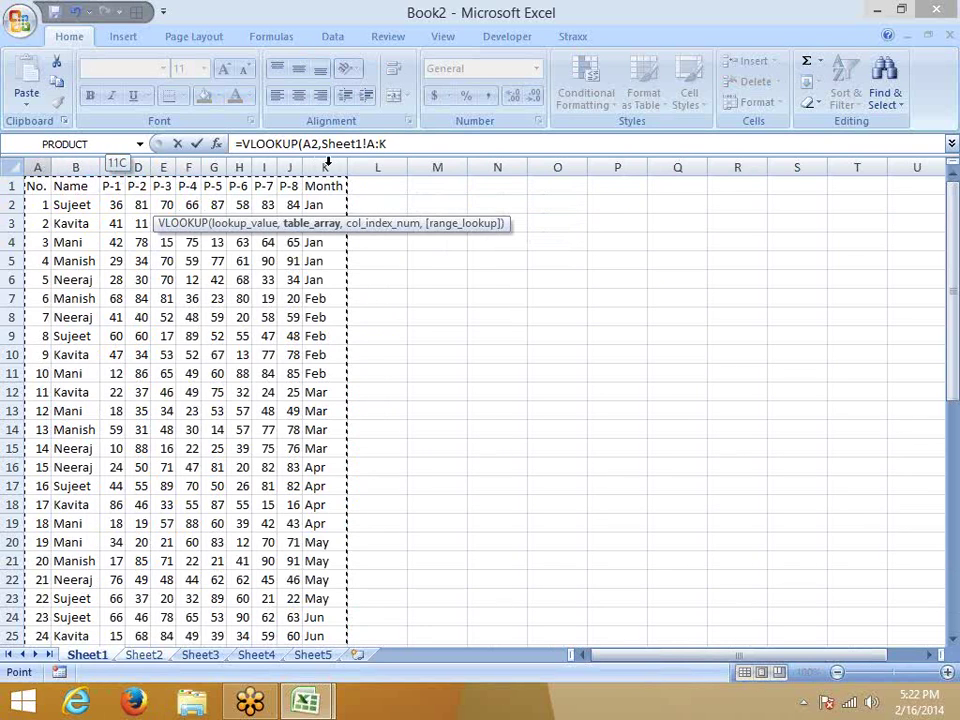
pyautogui.write(',')
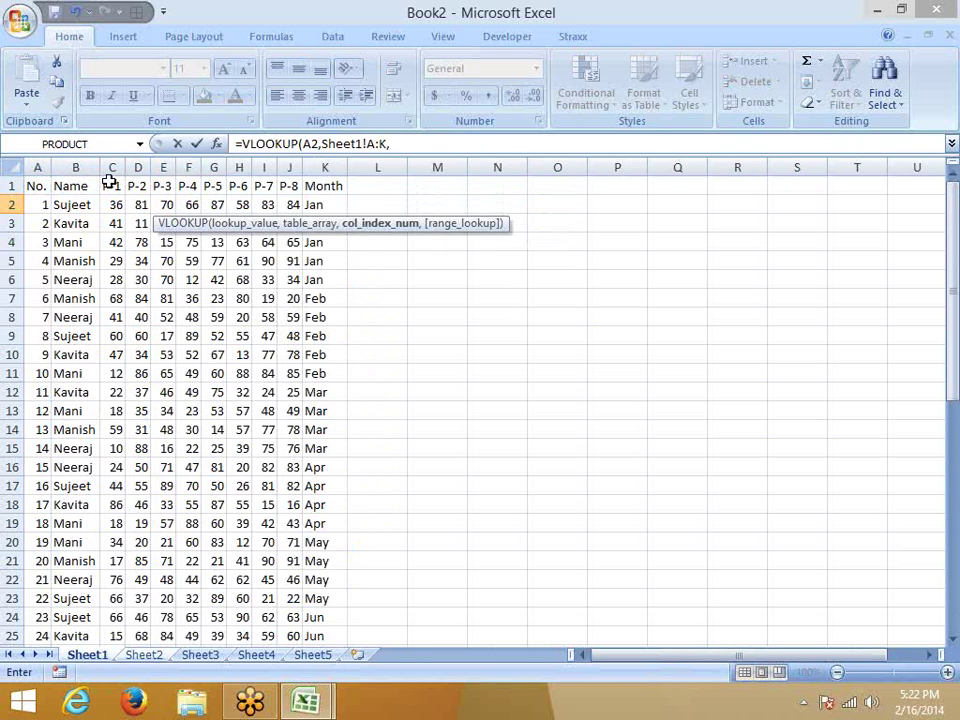
pyautogui.write('3,0')
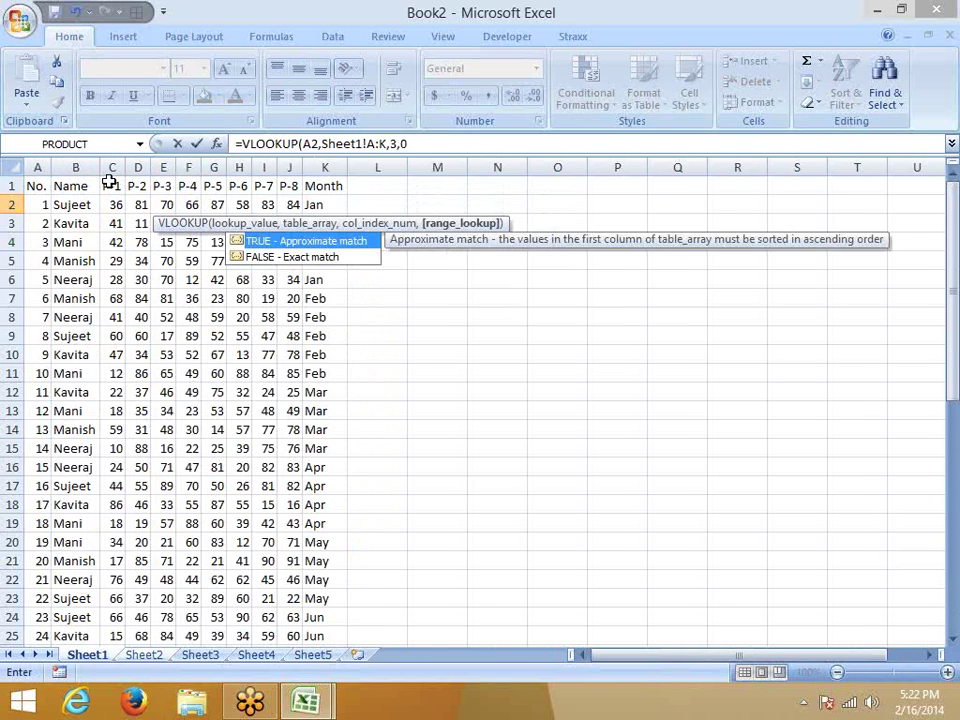
pyautogui.press('Return')
pyautogui.press('Up')
pyautogui.press('Right')
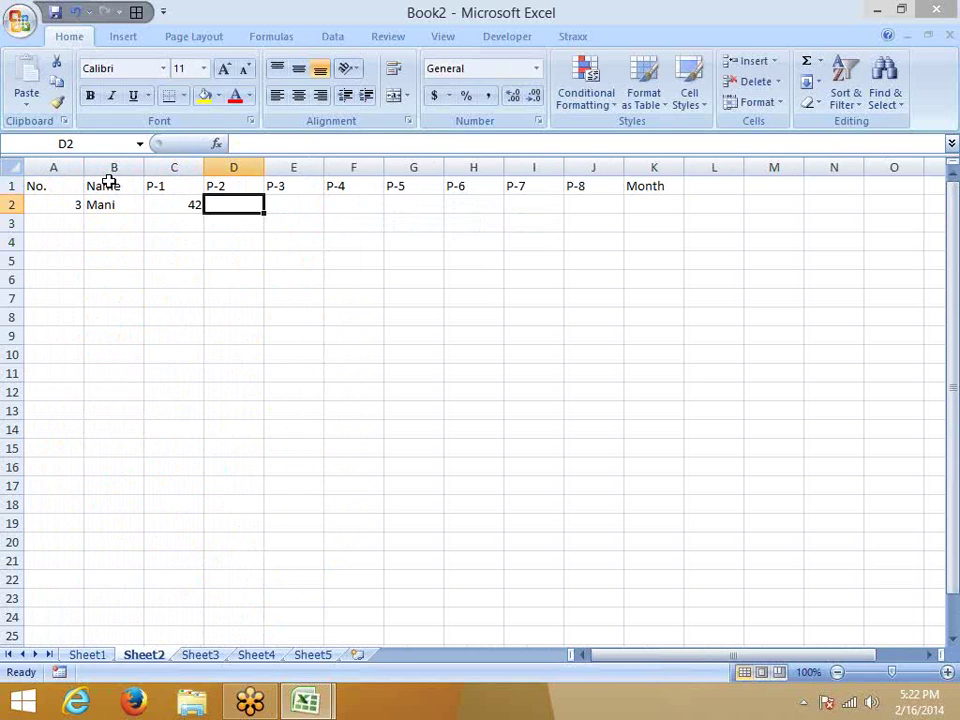
# Enter =VLOOKUP(A2,Sheet1!A:K,4,0) in D2, returning 78 under P-2.
pyautogui.write('=v')
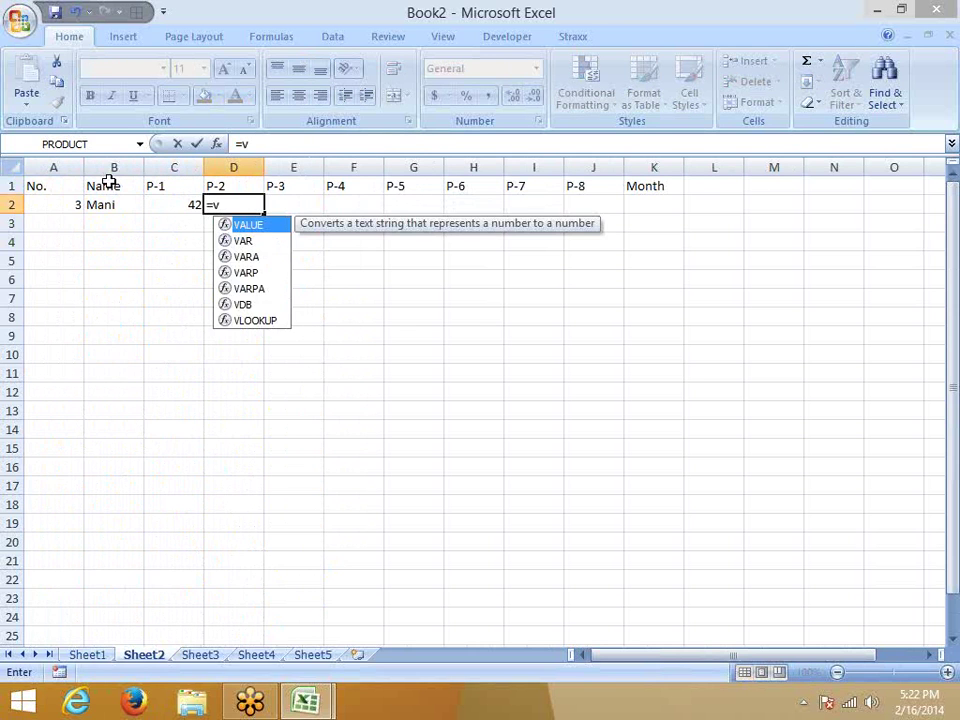
pyautogui.write('l')
pyautogui.press('Tab')
pyautogui.press('Left')
pyautogui.press('Left')
pyautogui.press('Left')
pyautogui.write(',')
pyautogui.click(88, 655)
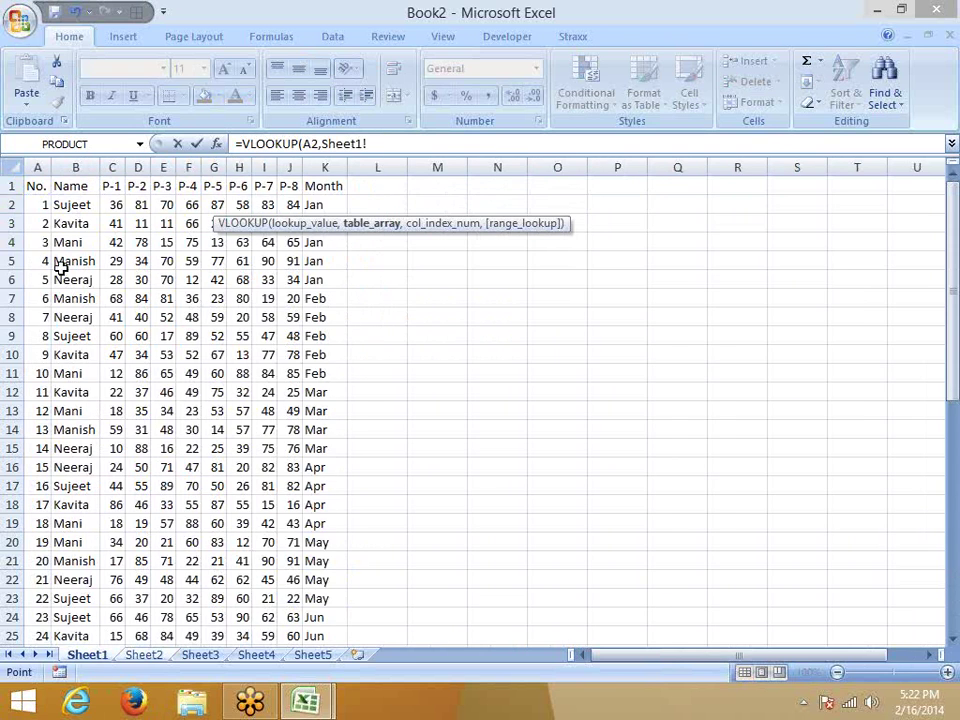
pyautogui.moveTo(37, 167); pyautogui.dragTo(324, 167)
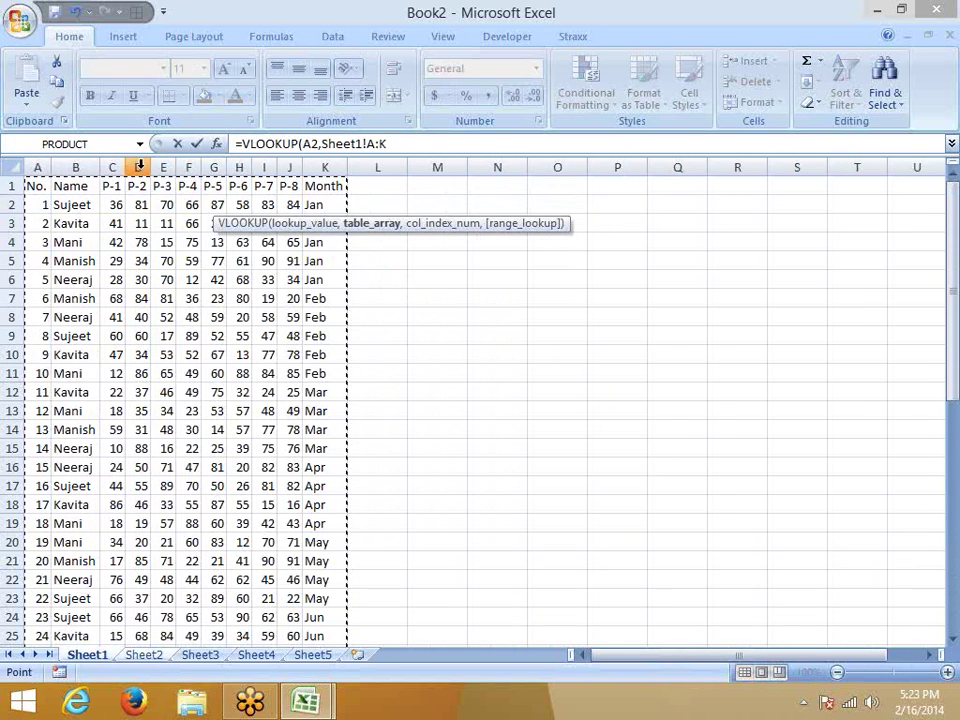
pyautogui.write(',4')
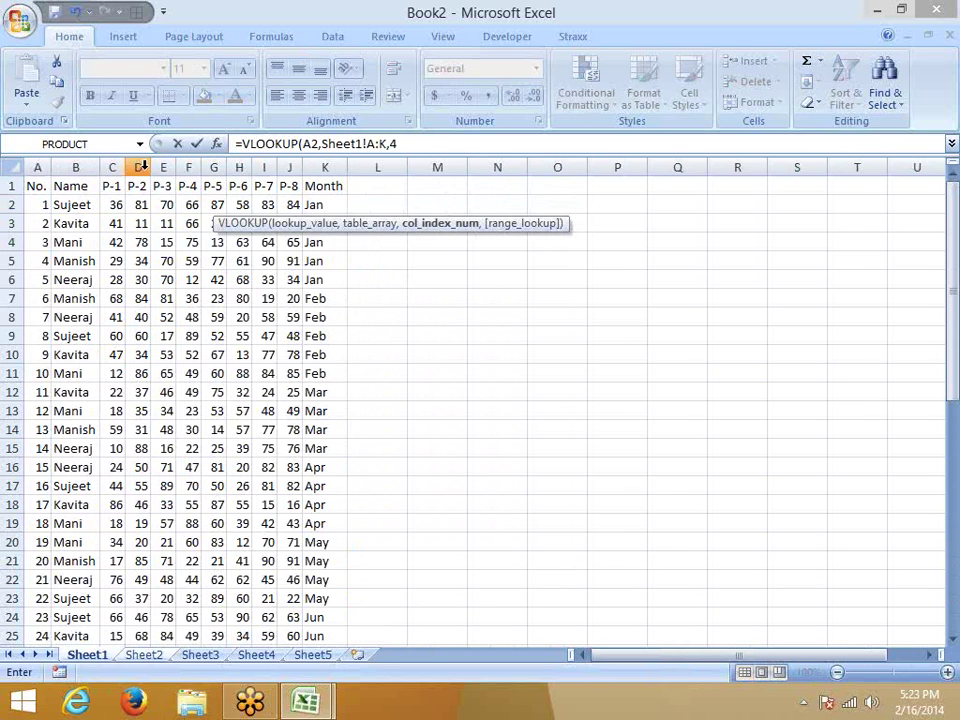
pyautogui.write(',0')
pyautogui.press('Return')
pyautogui.press('Up')
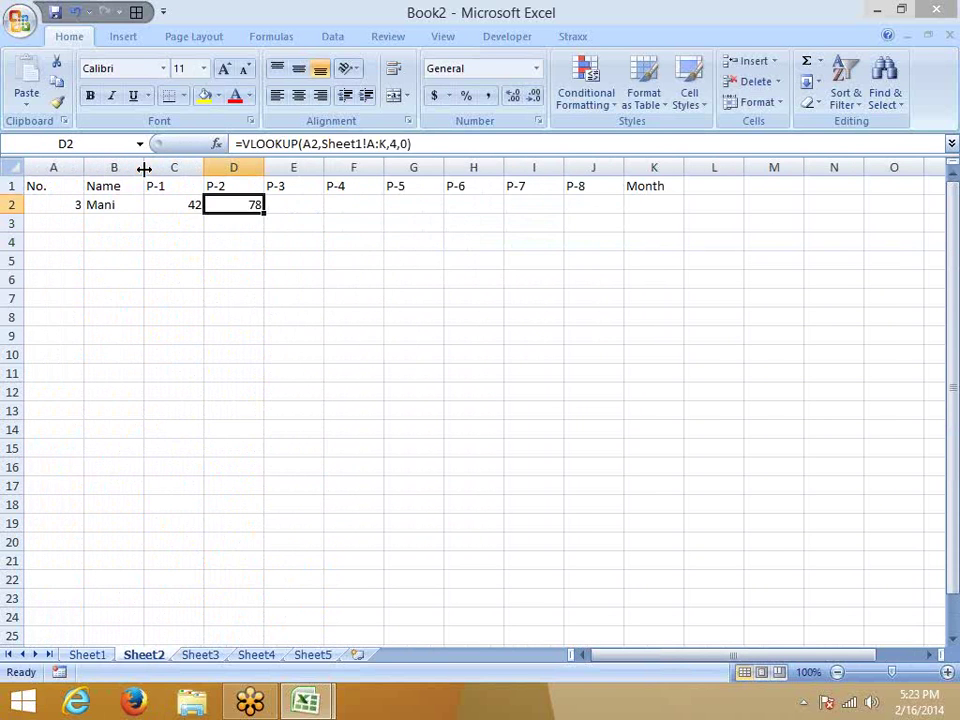
pyautogui.press('Right')
# Begin a VLOOKUP in E2 pointing at A2.
pyautogui.write('=vl')
pyautogui.press('Tab')
pyautogui.press('Left')
pyautogui.press('Left')
pyautogui.press('Left')
pyautogui.press('Left')
# Finish E2 as =VLOOKUP(A2,Sheet1!A:K,5,0), returning Mani's 15 under P-3.
pyautogui.write(',')
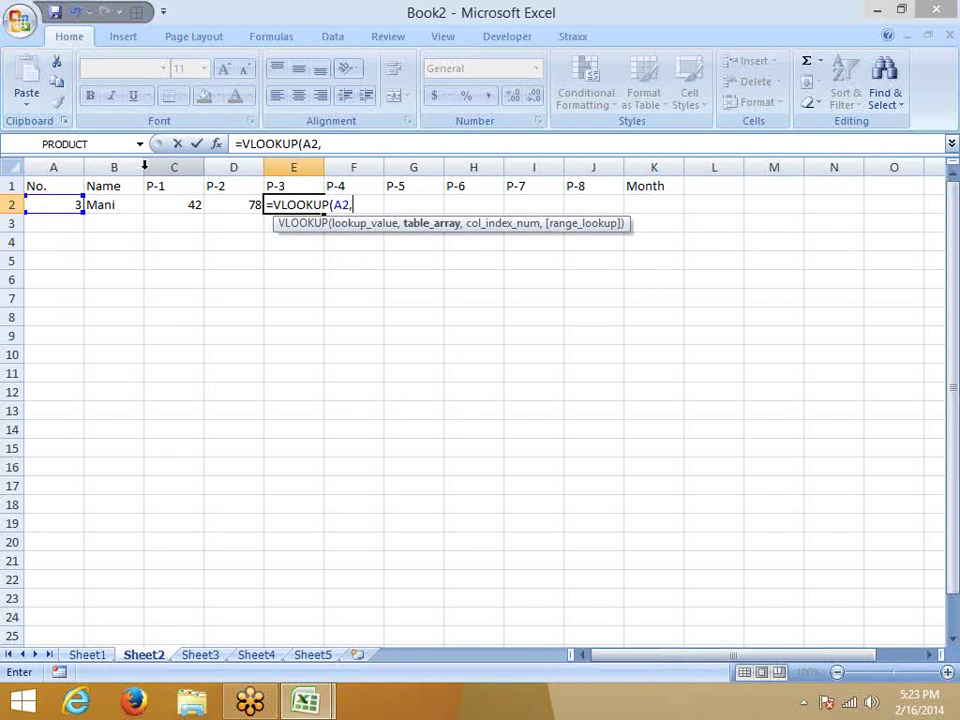
pyautogui.click(87, 654)
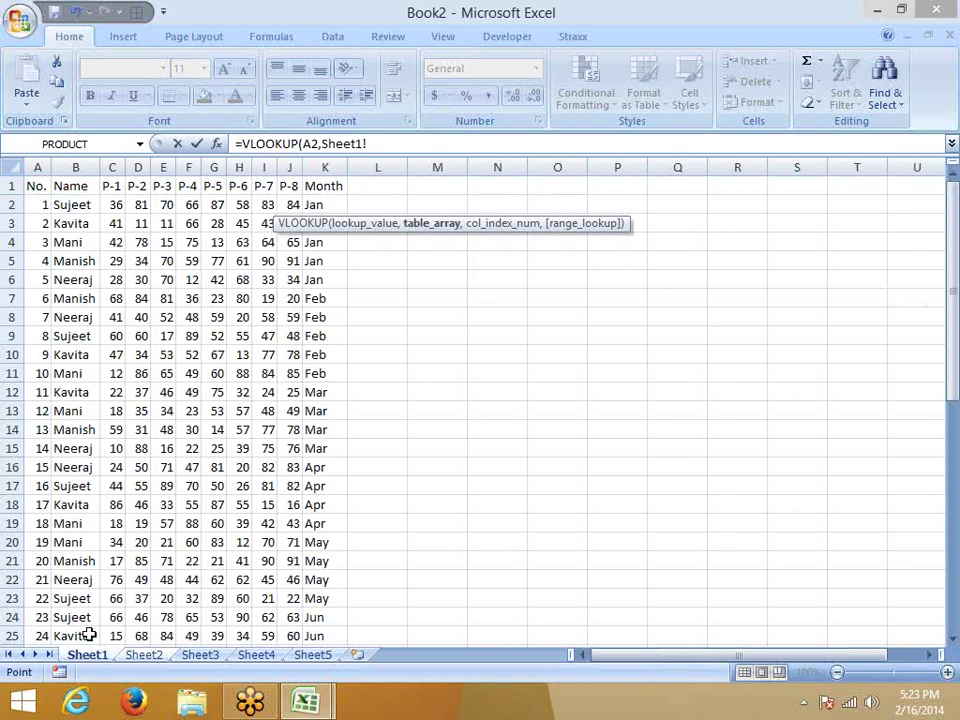
pyautogui.click(39, 167)
pyautogui.moveTo(40, 167); pyautogui.dragTo(325, 167)
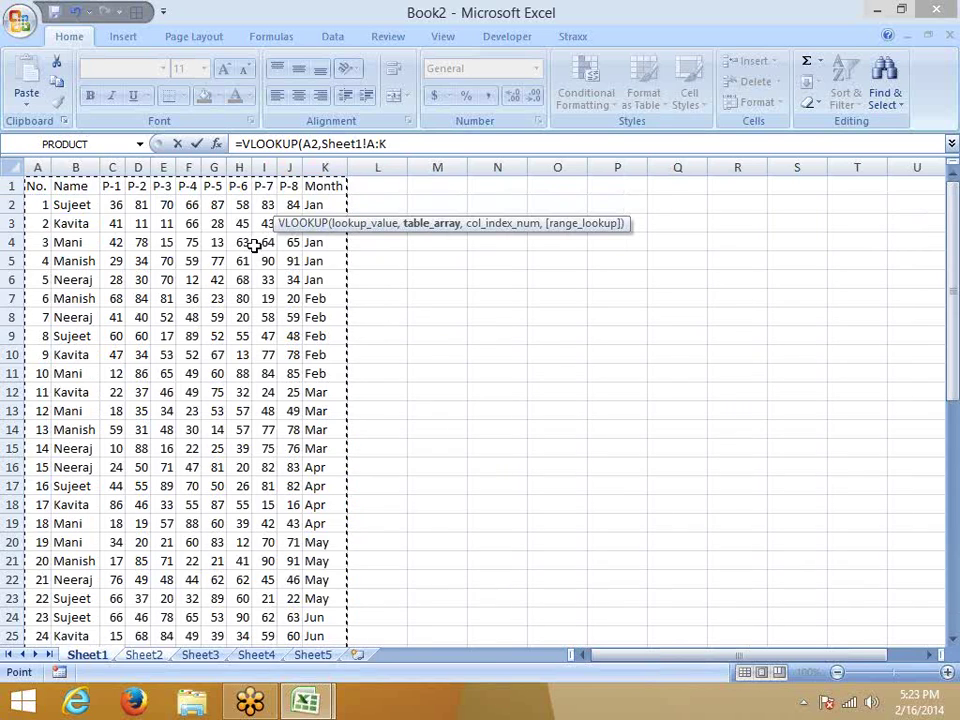
pyautogui.write(',')
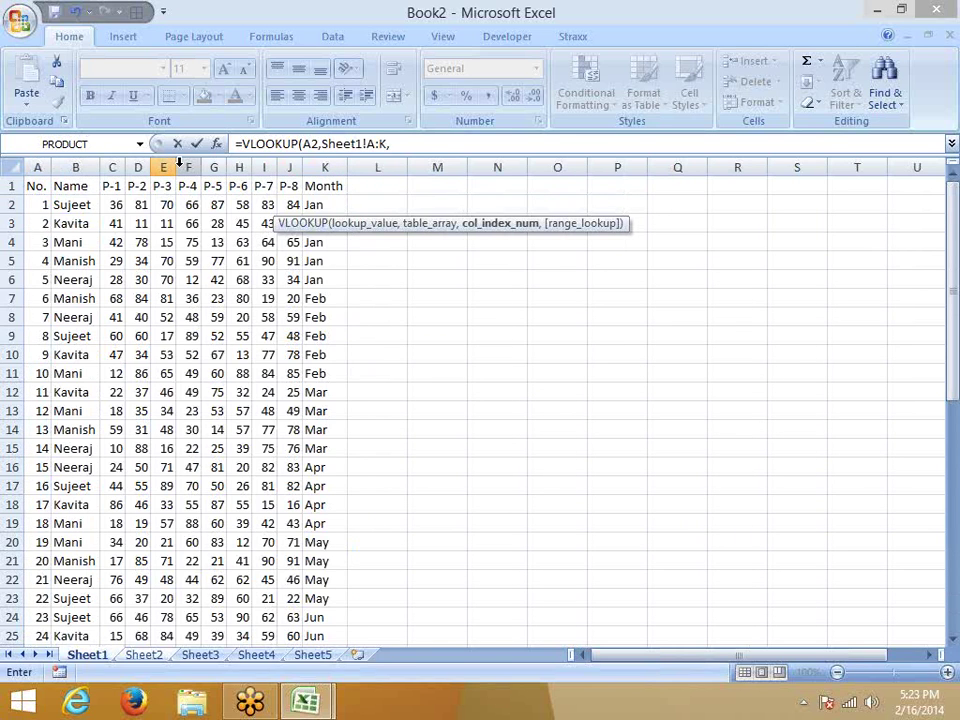
pyautogui.write('5,0')
pyautogui.press('Return')
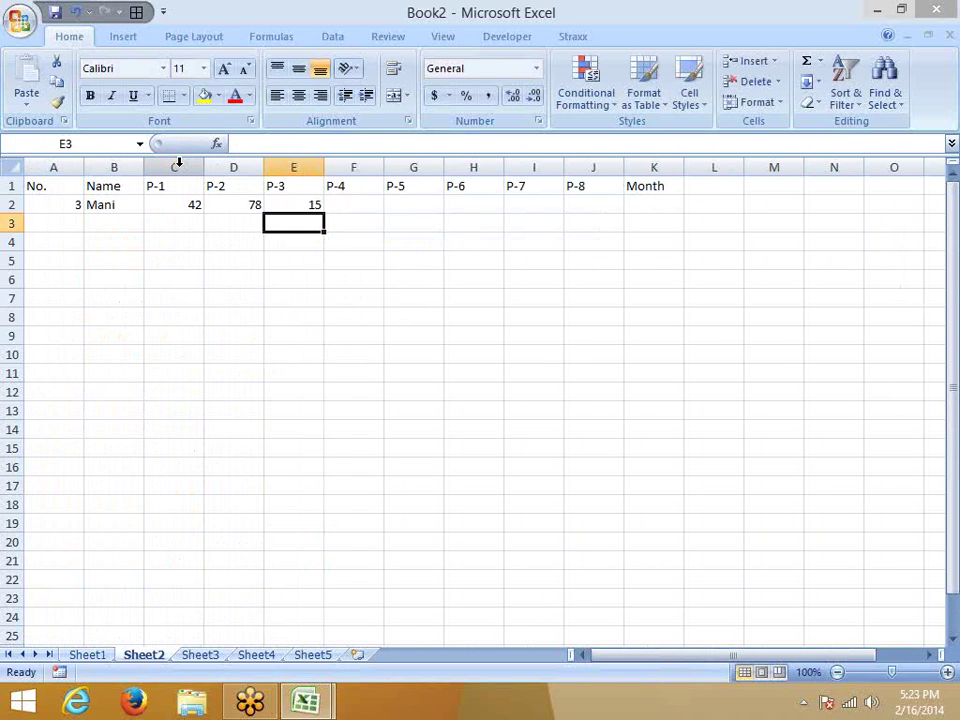
pyautogui.press('Up')
pyautogui.press('Right')
# Attempt a VLOOKUP in F2, cancel the faulty entry, and reselect E2.
pyautogui.write('=vl')
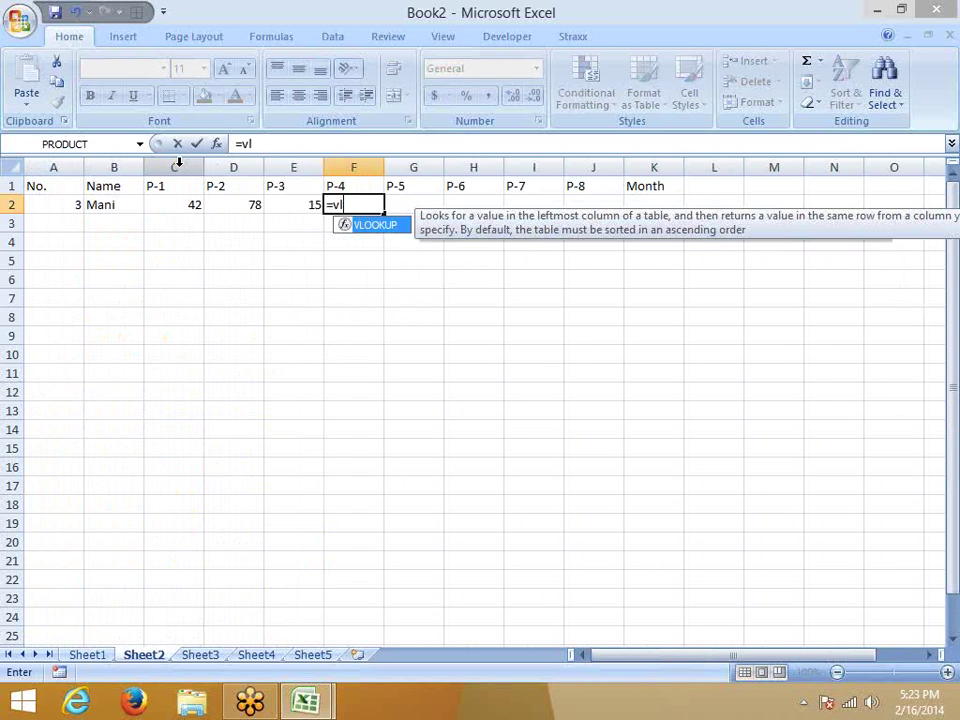
pyautogui.press('Tab')
pyautogui.press('Left')
pyautogui.press('Left')
pyautogui.press('Left')
pyautogui.press('Left')
pyautogui.press('Left')
pyautogui.write(',')
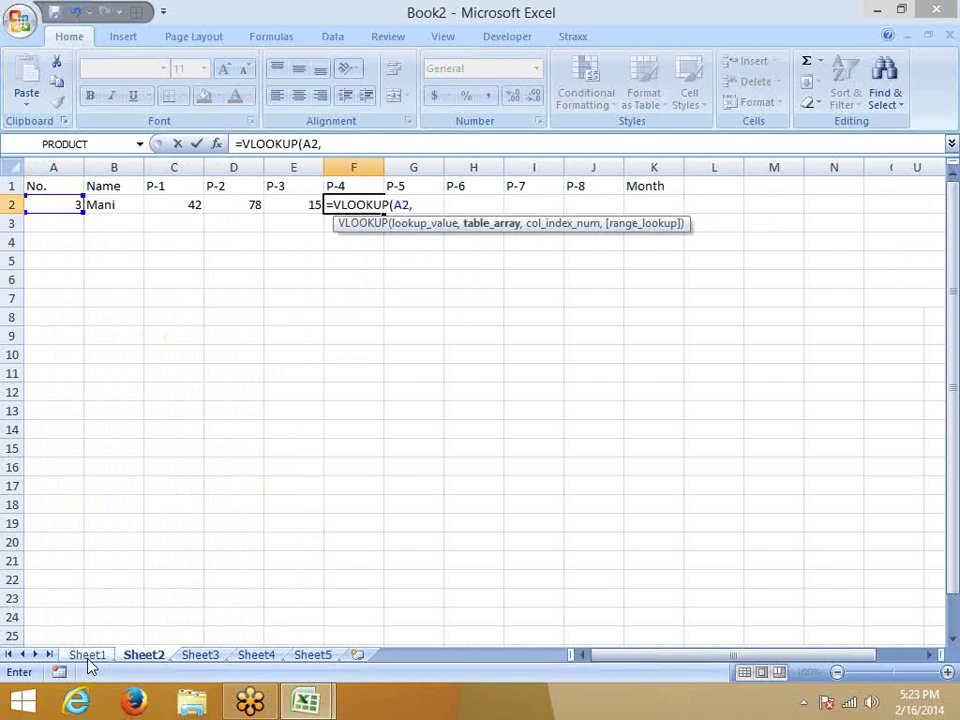
pyautogui.click(87, 655)
pyautogui.moveTo(38, 166); pyautogui.dragTo(327, 166)
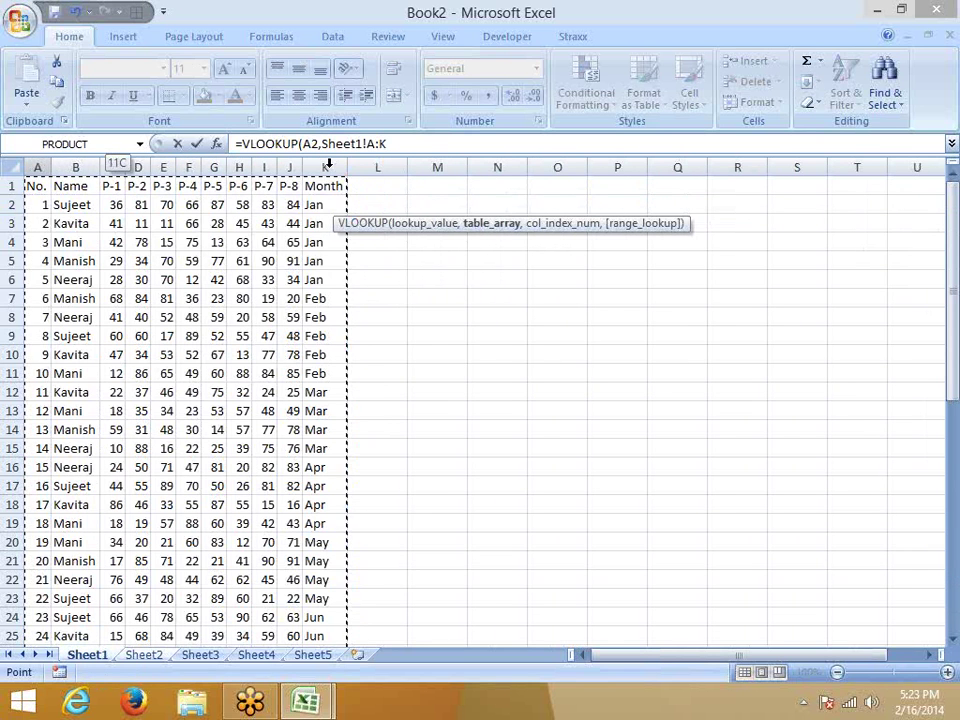
pyautogui.write(',5m0')
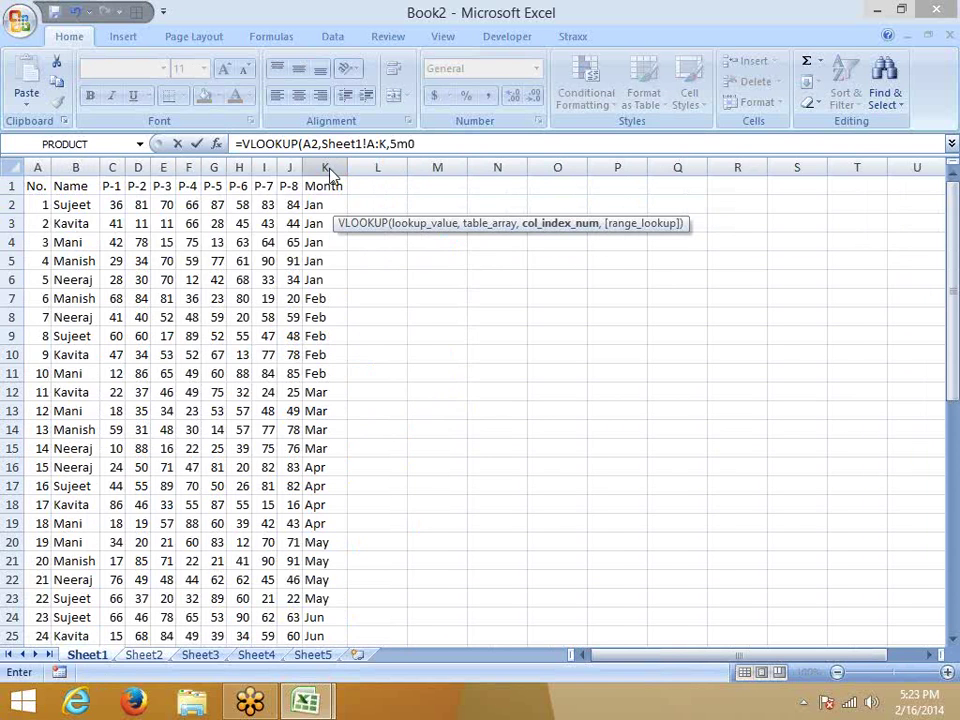
pyautogui.press('Return')
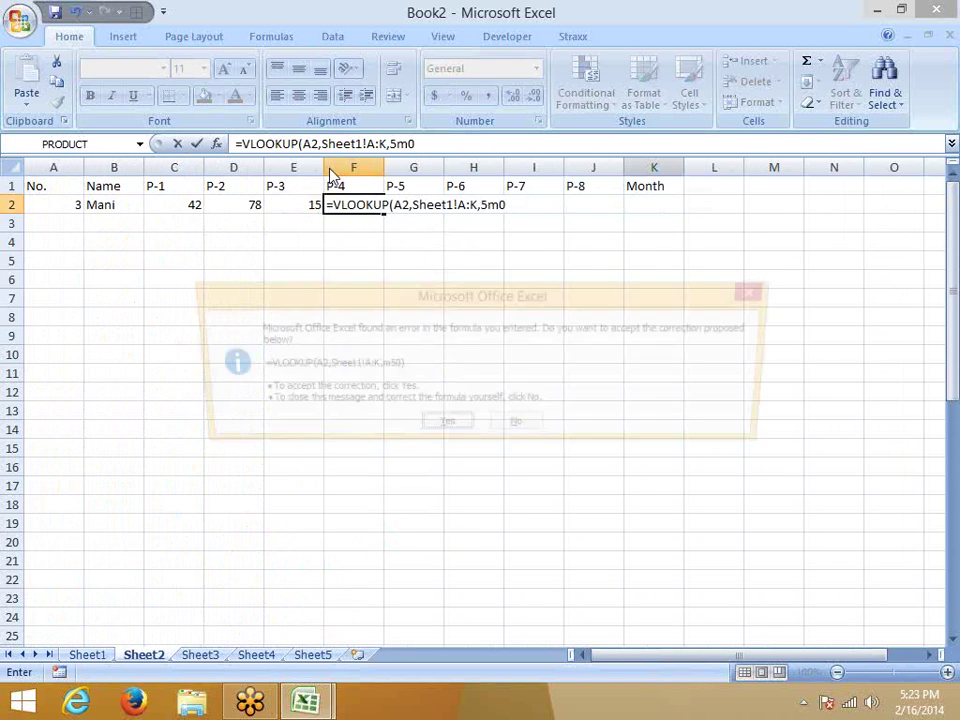
pyautogui.press('Escape')
pyautogui.press('Escape')
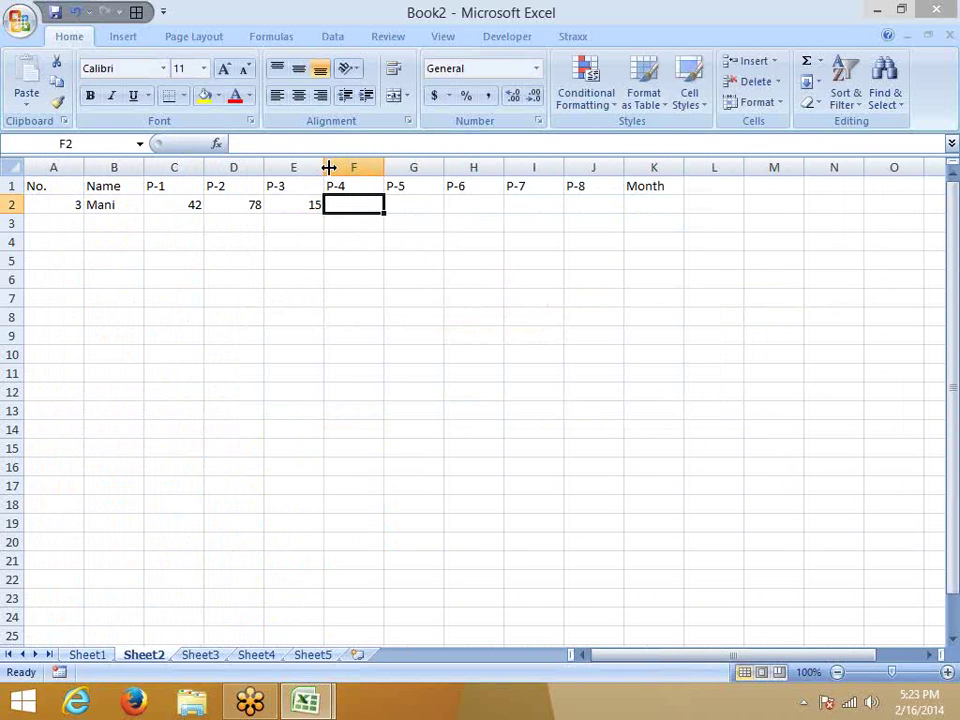
pyautogui.click(310, 206)
# Anchor E2's formula as =VLOOKUP($A2,Sheet1!$A:$K,5,0).
pyautogui.click(299, 143)
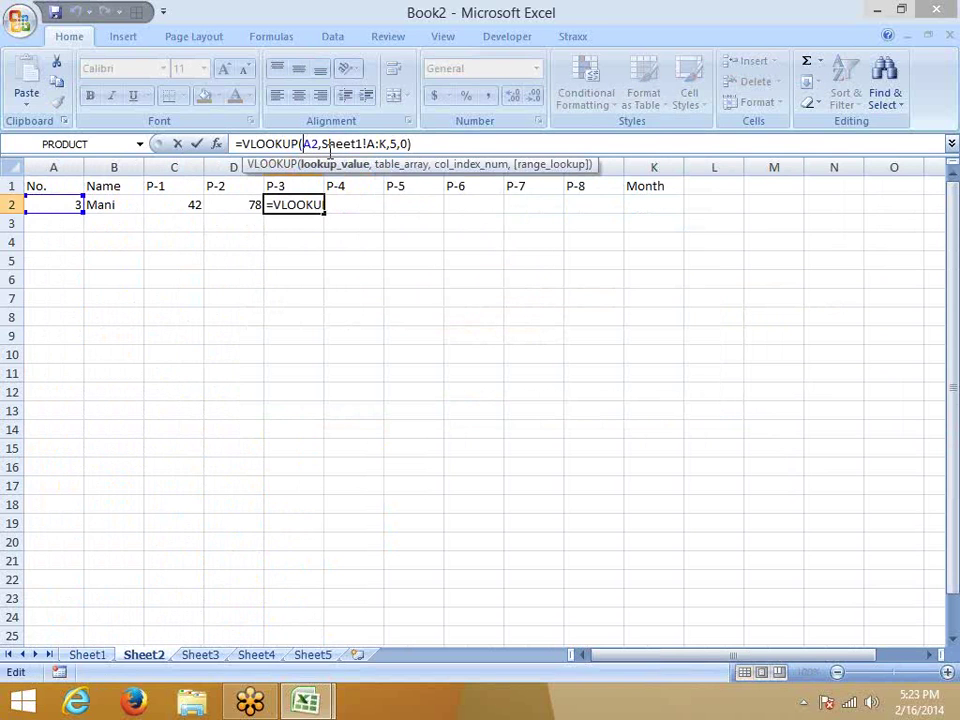
pyautogui.write('$')
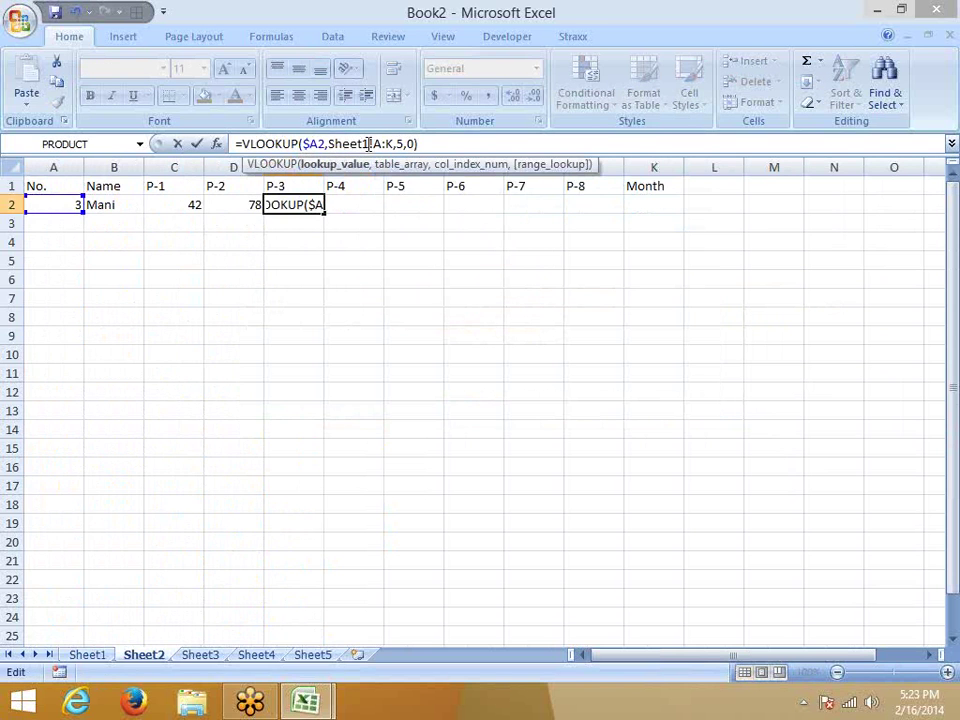
pyautogui.click(382, 143)
pyautogui.write('4')
pyautogui.press('BackSpace')
pyautogui.press('F4')
pyautogui.press('Return')
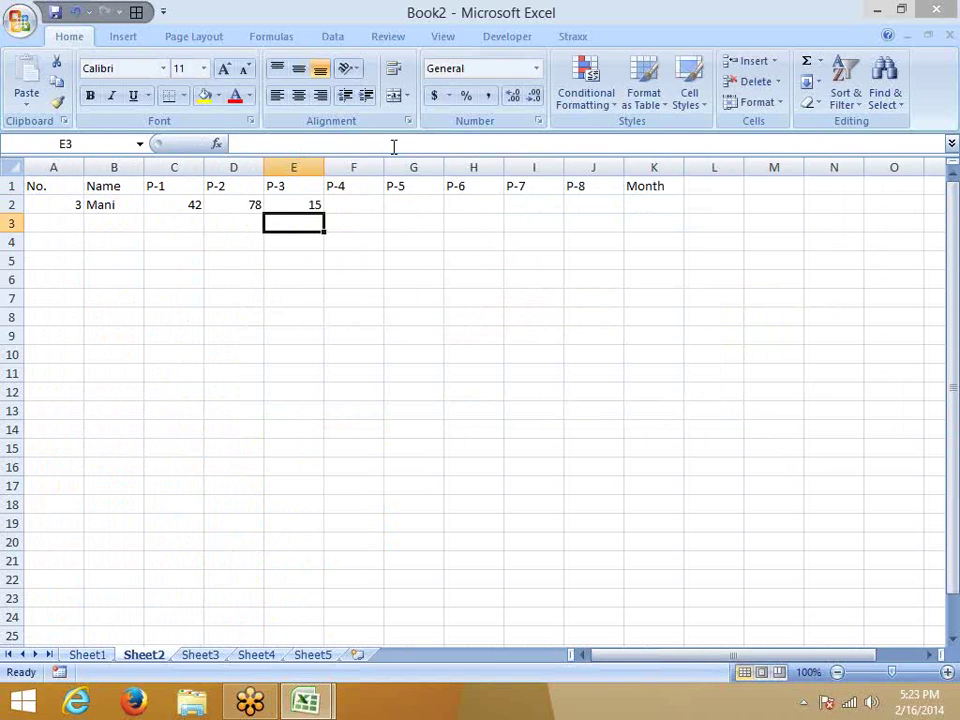
pyautogui.press('Up')
# Fill E2's lookup across F2:K2, each cell showing 15.
pyautogui.moveTo(321, 216); pyautogui.dragTo(641, 211)
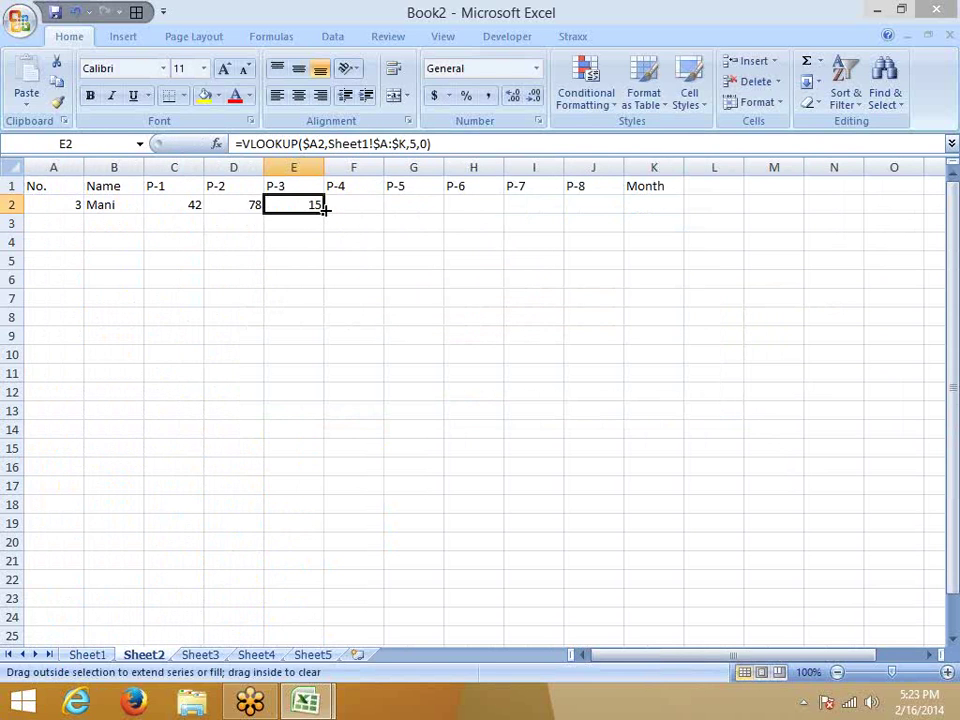
pyautogui.moveTo(659, 211); pyautogui.dragTo(659, 211)
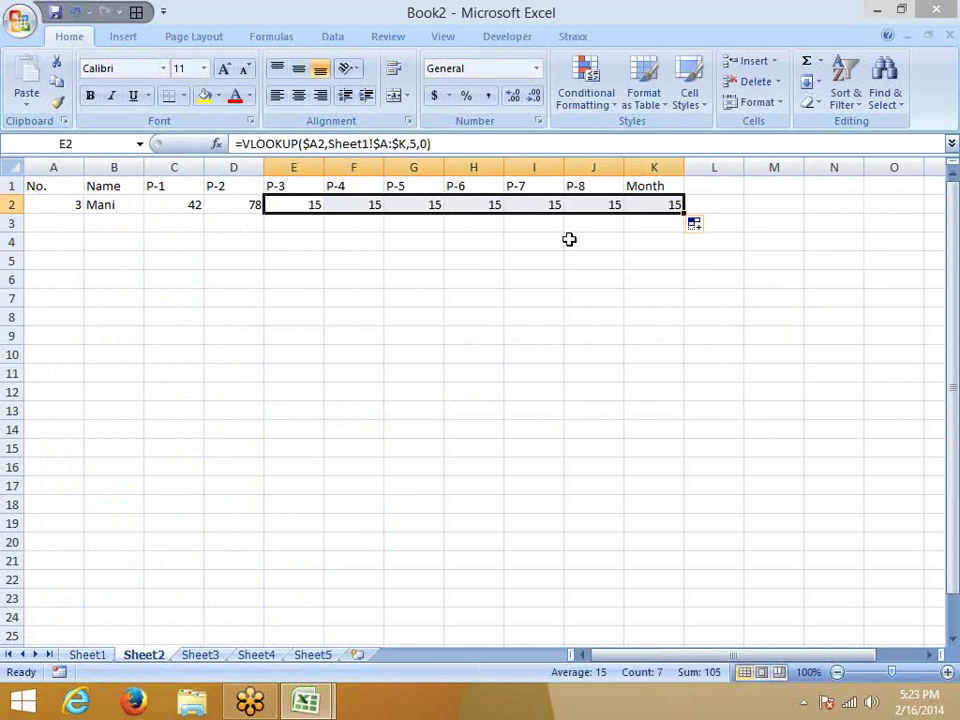
pyautogui.click(364, 203)
# Change the VLOOKUP column number to 6 in F2 and to 7 in G2.
pyautogui.click(413, 146)
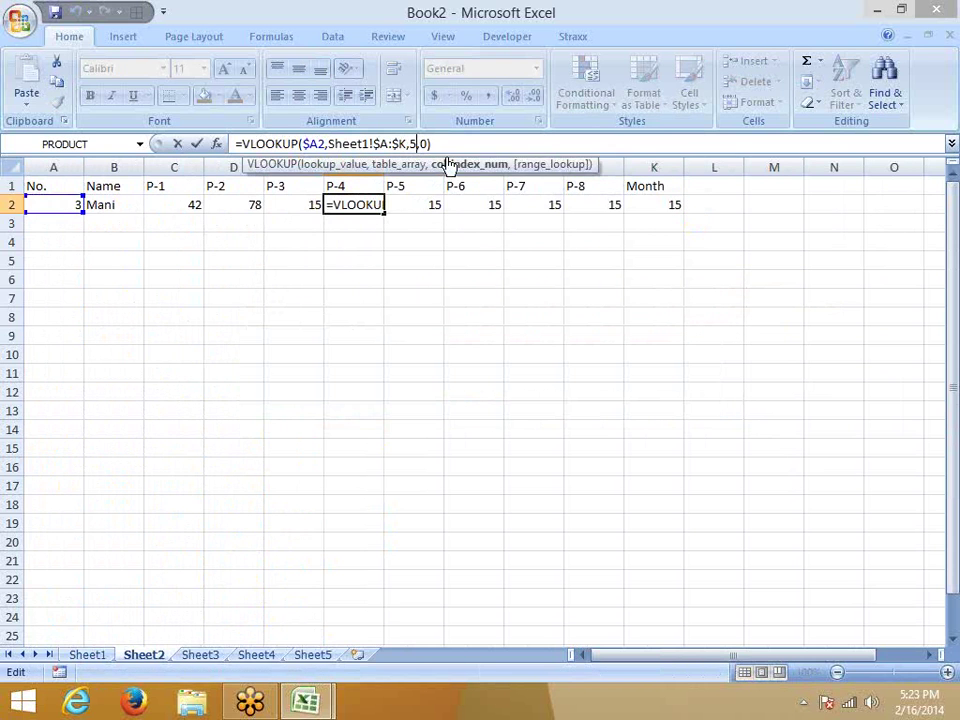
pyautogui.press('BackSpace')
pyautogui.write('6')
pyautogui.press('Return')
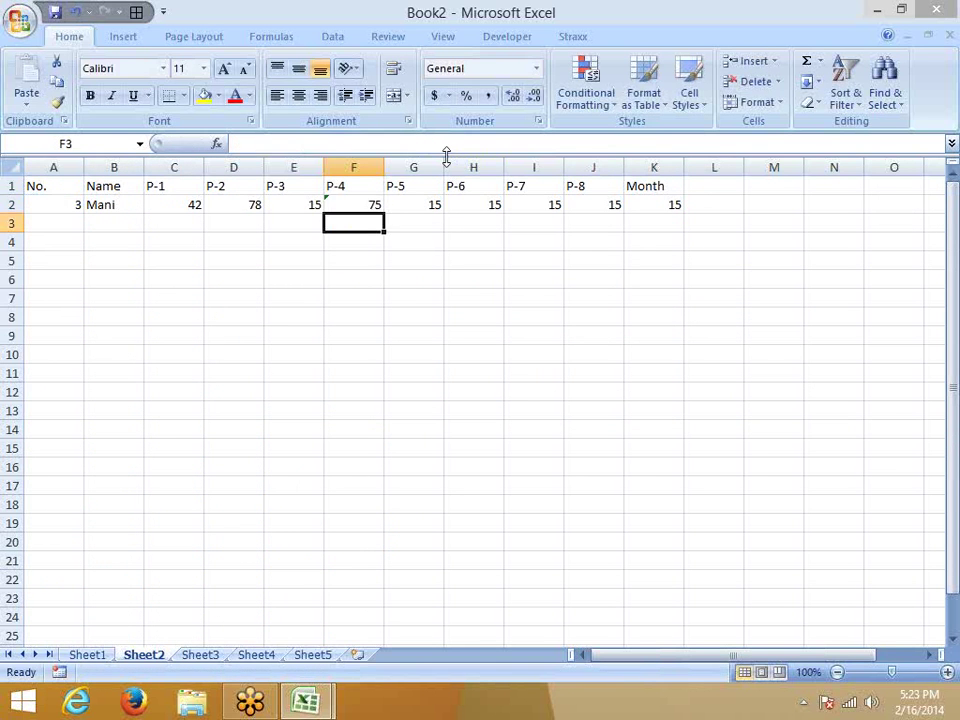
pyautogui.press('Right')
pyautogui.press('End')
pyautogui.press('Up')
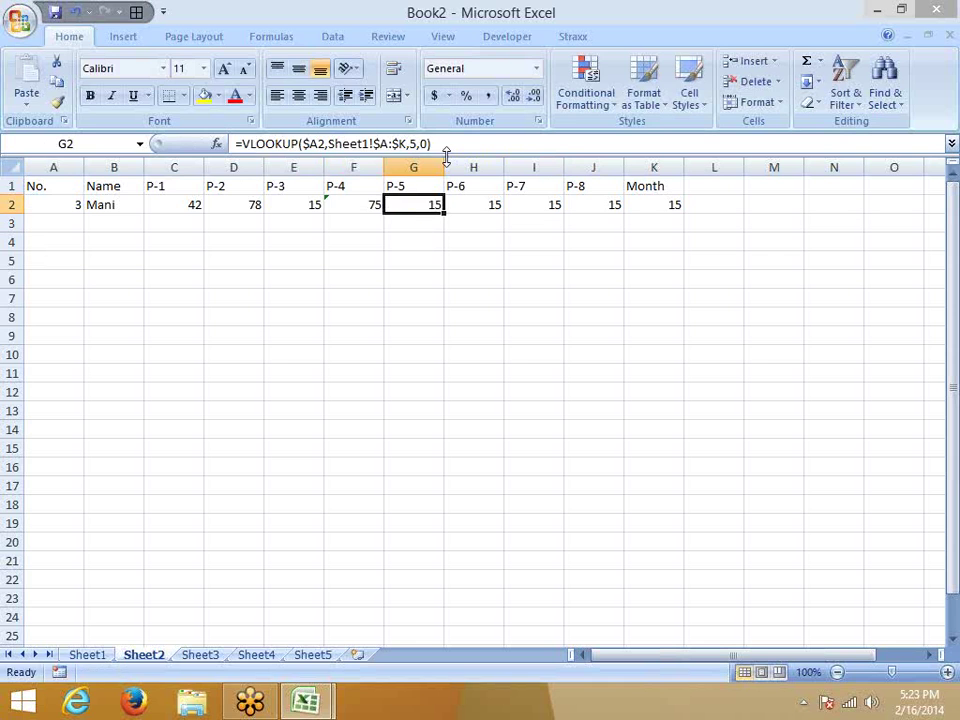
pyautogui.click(414, 143)
pyautogui.press('BackSpace')
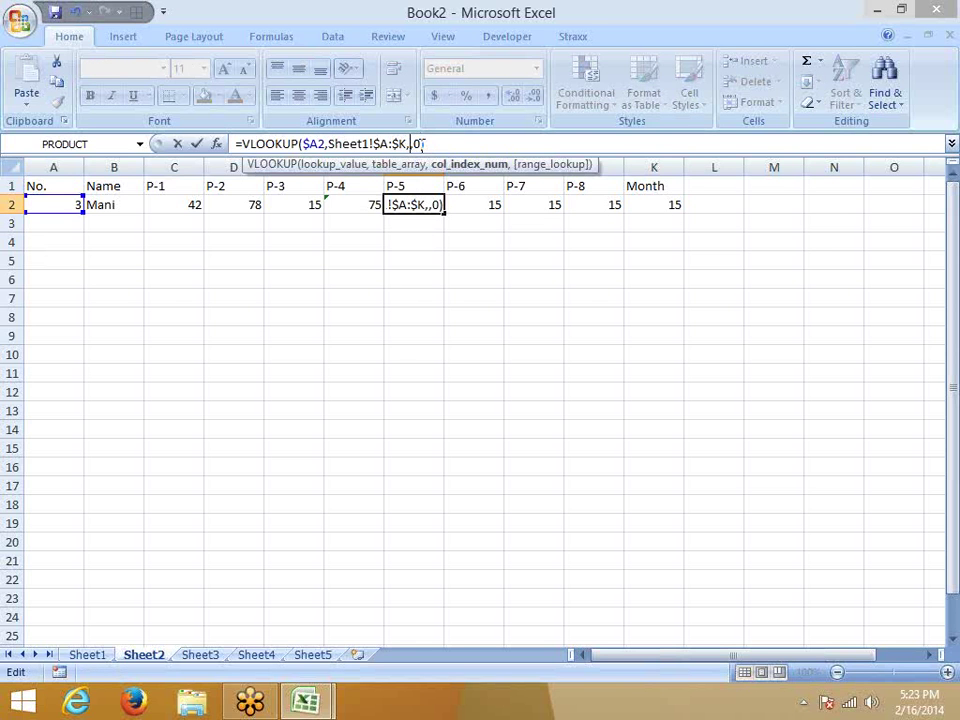
pyautogui.write('7')
pyautogui.press('Return')
# Change the VLOOKUP column number to 8 in H2 and to 9 in I2.
pyautogui.press('Right')
pyautogui.press('Up')
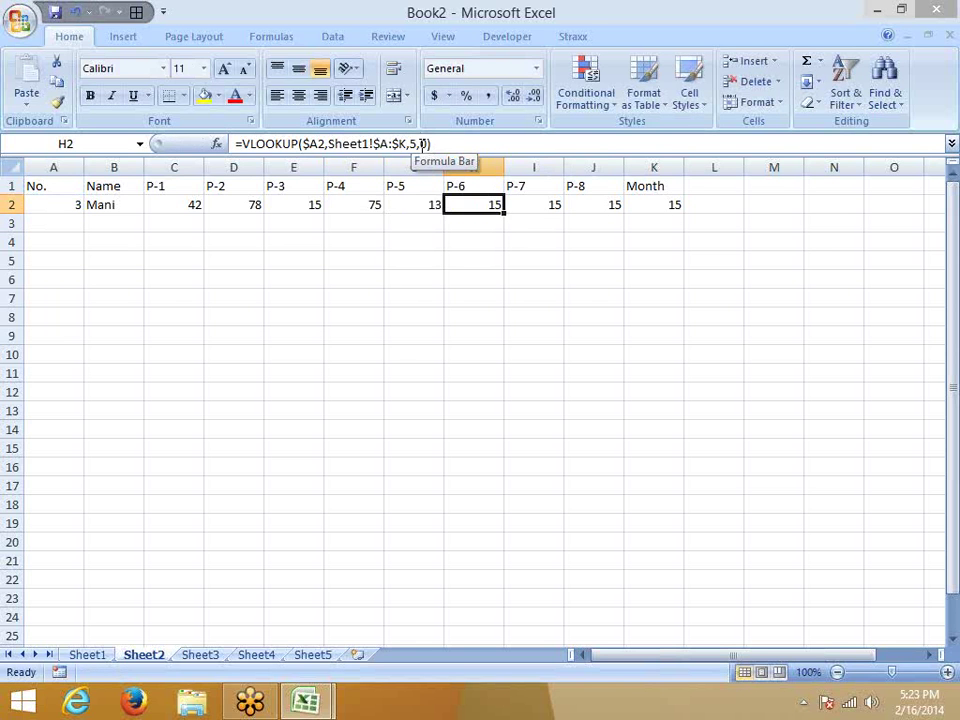
pyautogui.click(418, 143)
pyautogui.press('BackSpace')
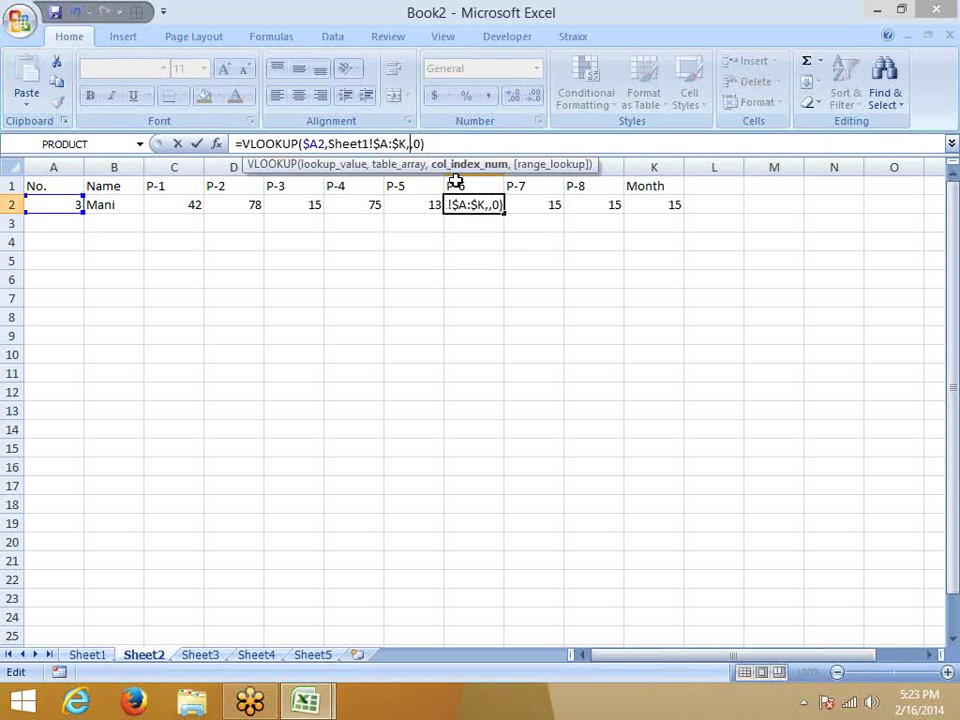
pyautogui.write('8')
pyautogui.press('Return')
pyautogui.press('Right')
pyautogui.press('Up')
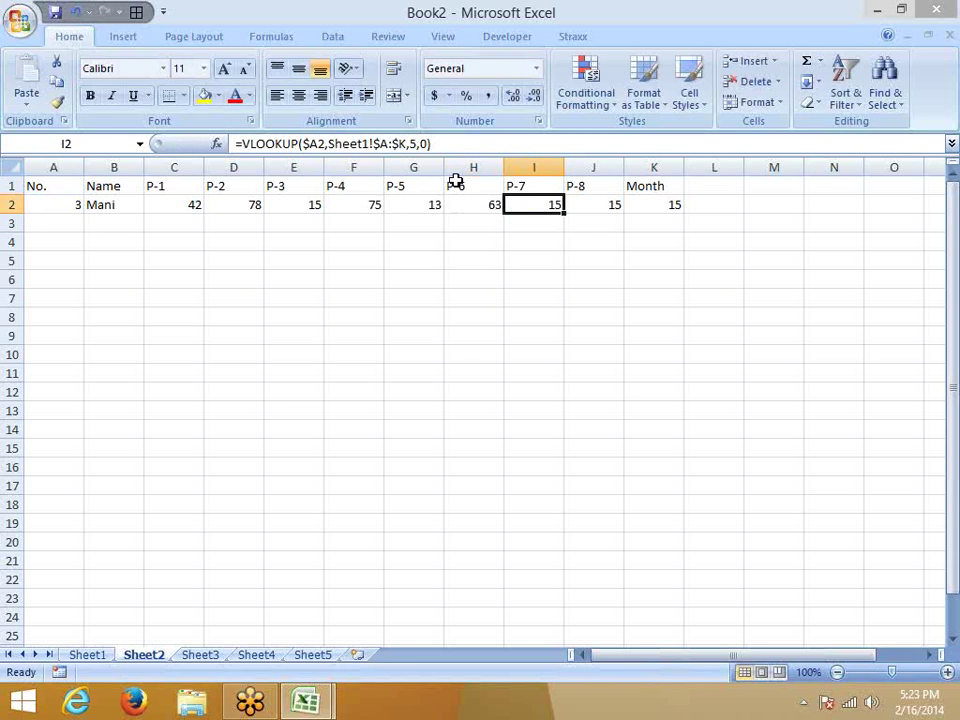
pyautogui.click(420, 143)
pyautogui.press('BackSpace')
pyautogui.write('9')
pyautogui.press('Return')
# Change the VLOOKUP column number to 10 in J2 and to 11 in K2.
pyautogui.press('Right')
pyautogui.press('Up')
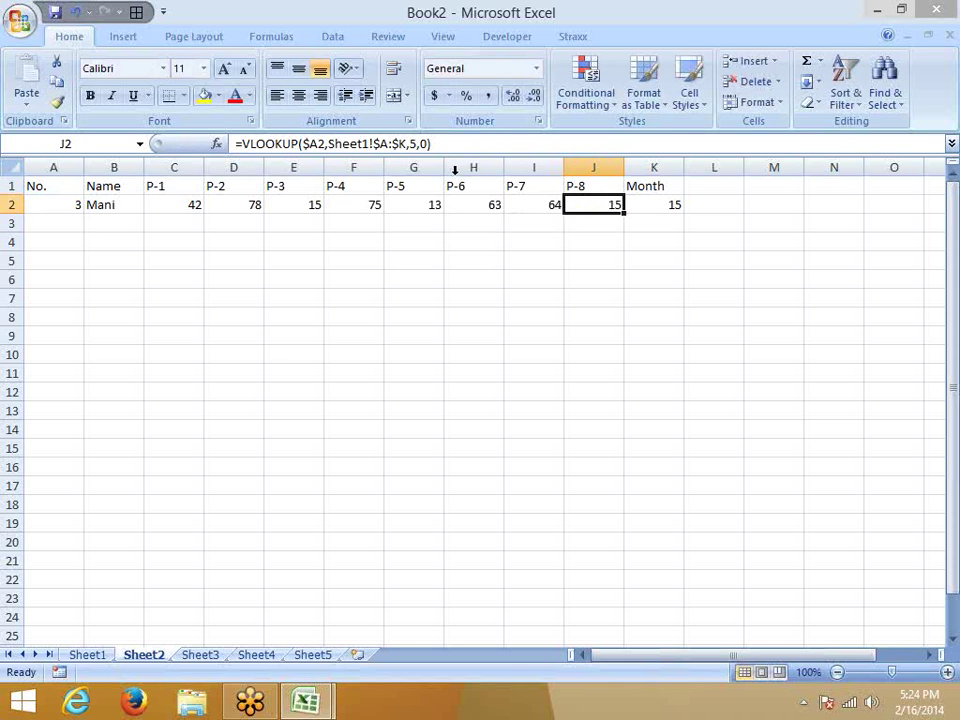
pyautogui.click(408, 144)
pyautogui.press('Right')
pyautogui.press('Right')
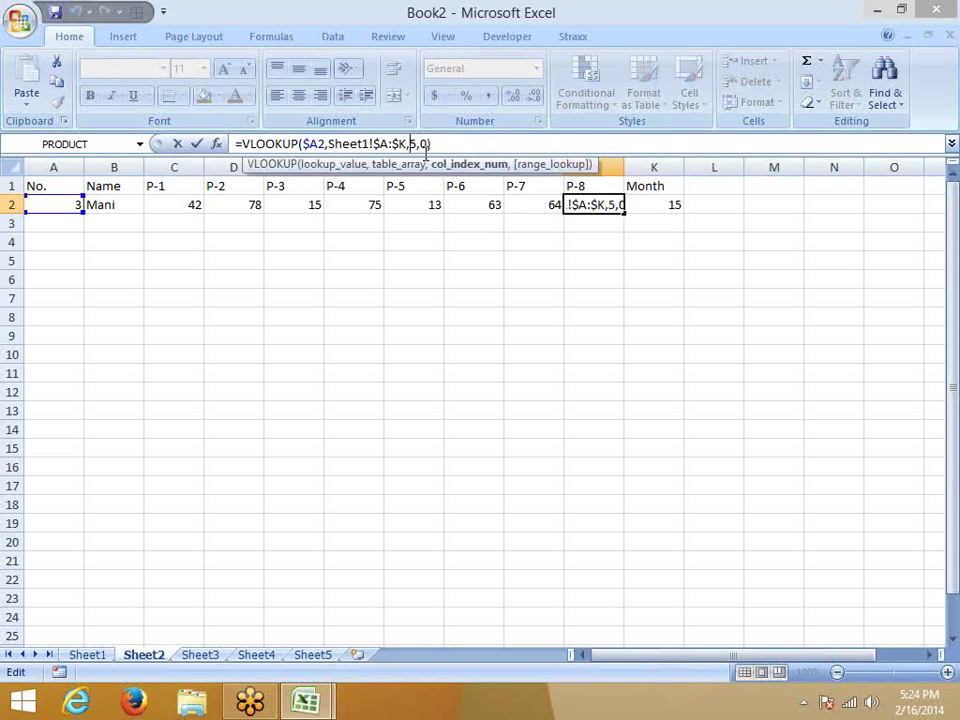
pyautogui.press('BackSpace')
pyautogui.write('10')
pyautogui.press('Return')
pyautogui.press('Right')
pyautogui.press('Up')
pyautogui.click(414, 144)
pyautogui.press('BackSpace')
pyautogui.write('1')
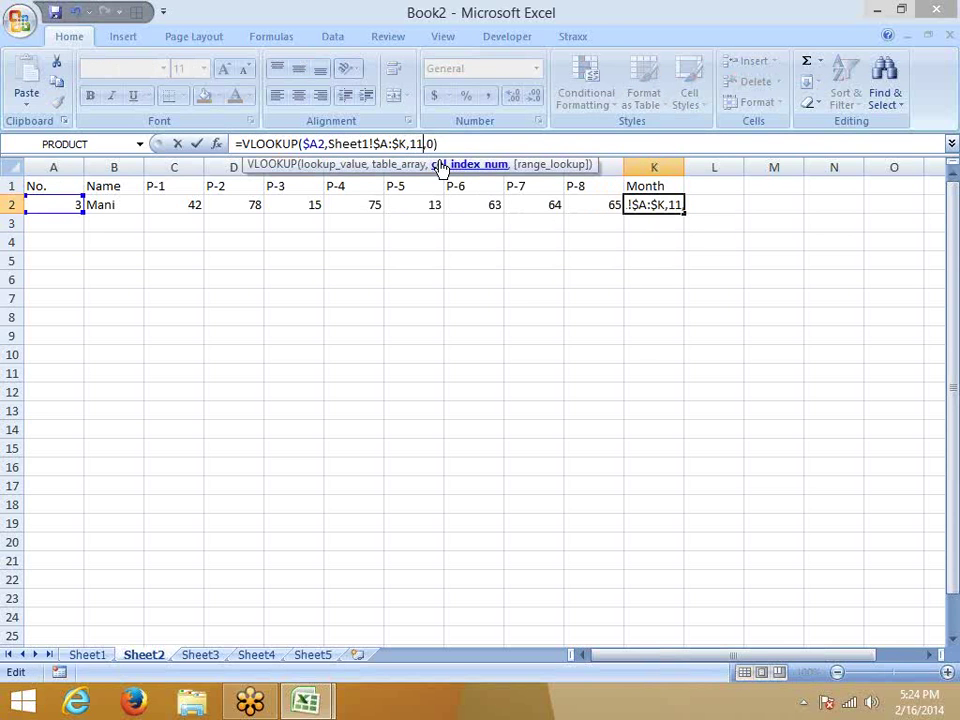
pyautogui.write('1')
pyautogui.press('Return')
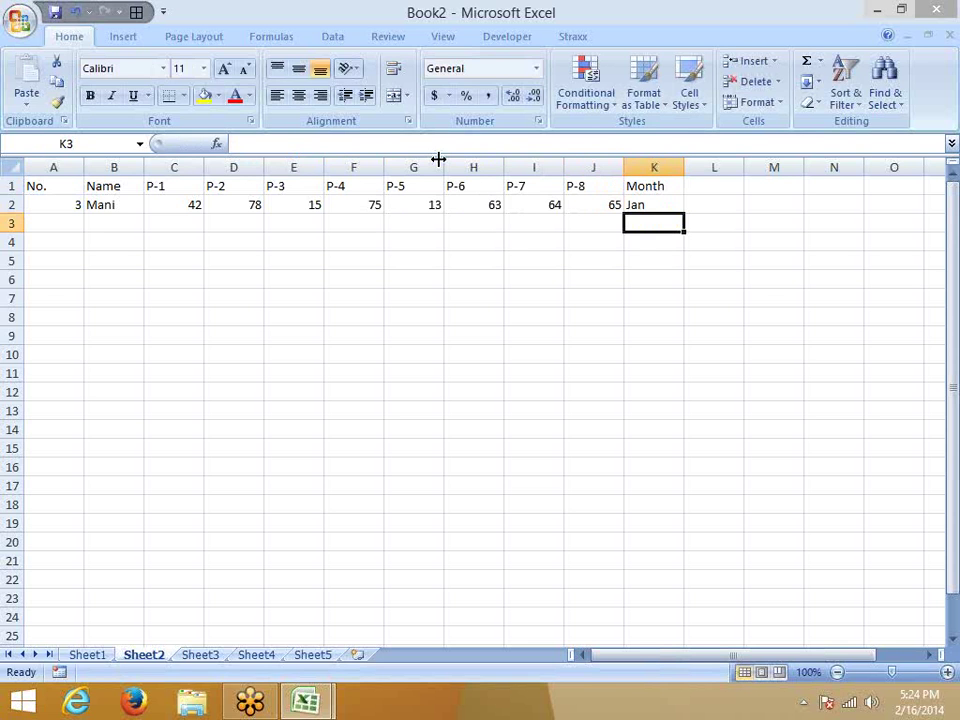
# Enter 5 as the No. in cell A3 and move to B3.
pyautogui.press('Home')
pyautogui.write('5')
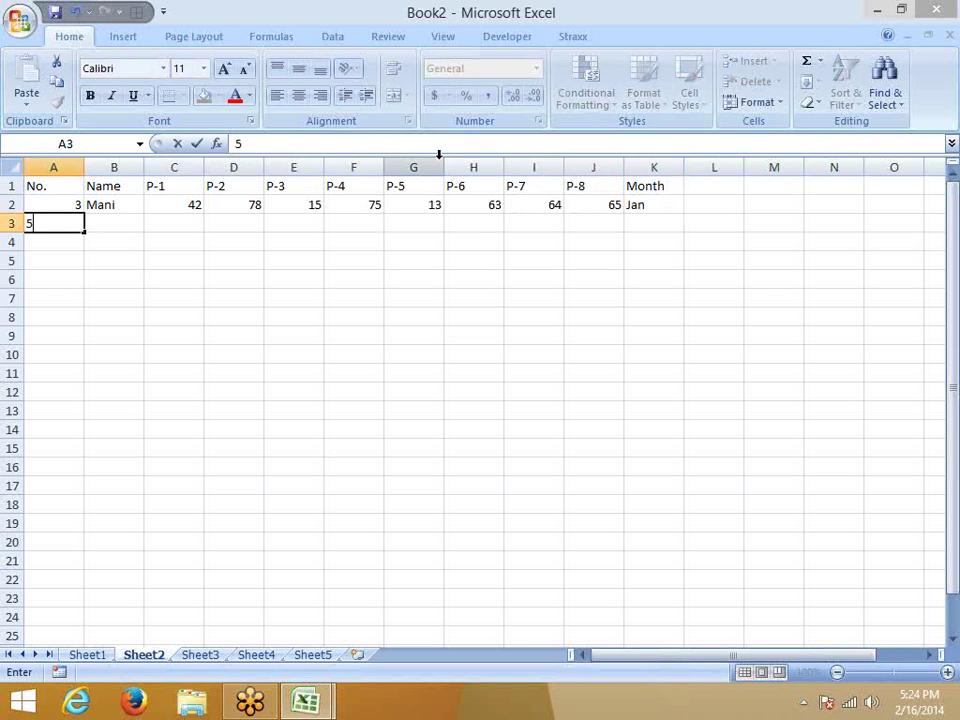
pyautogui.press('Tab')
pyautogui.press('Up')
pyautogui.hotkey('ctrl', 'shift', 'Right')
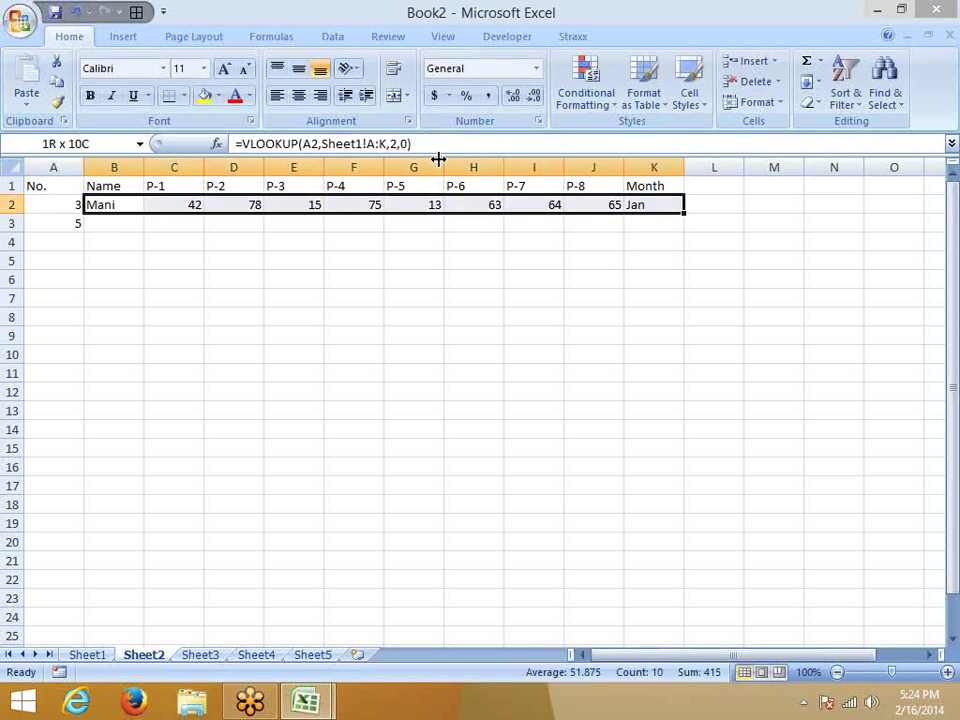
pyautogui.hotkey('shift', 'Down')
pyautogui.press('Down')
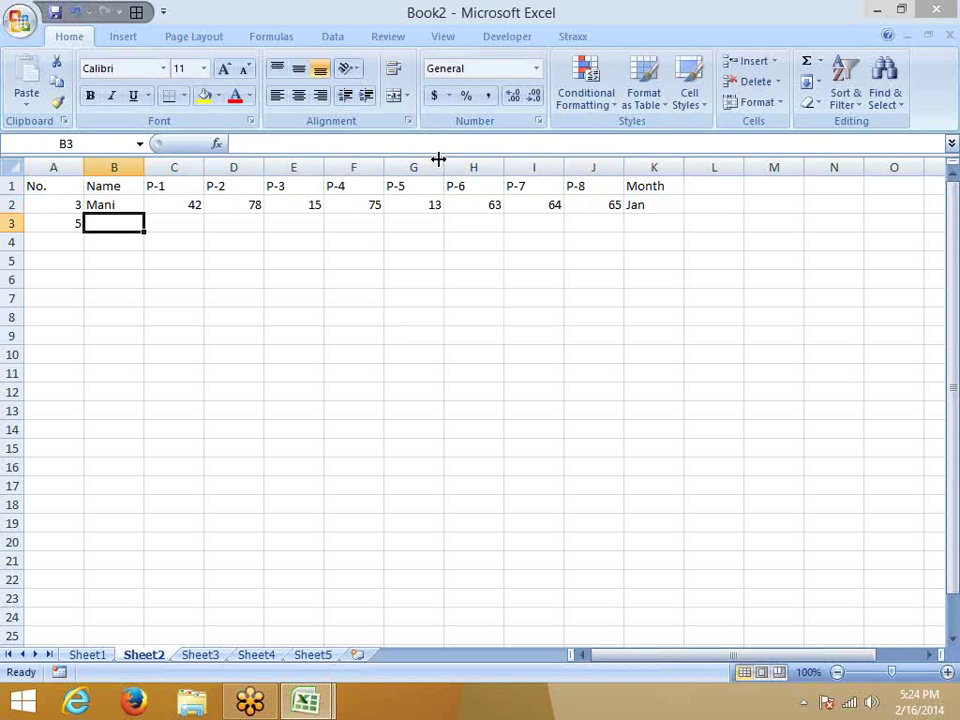
# Test =COLUMN(C1) in B3, which returns 3.
pyautogui.write('=')
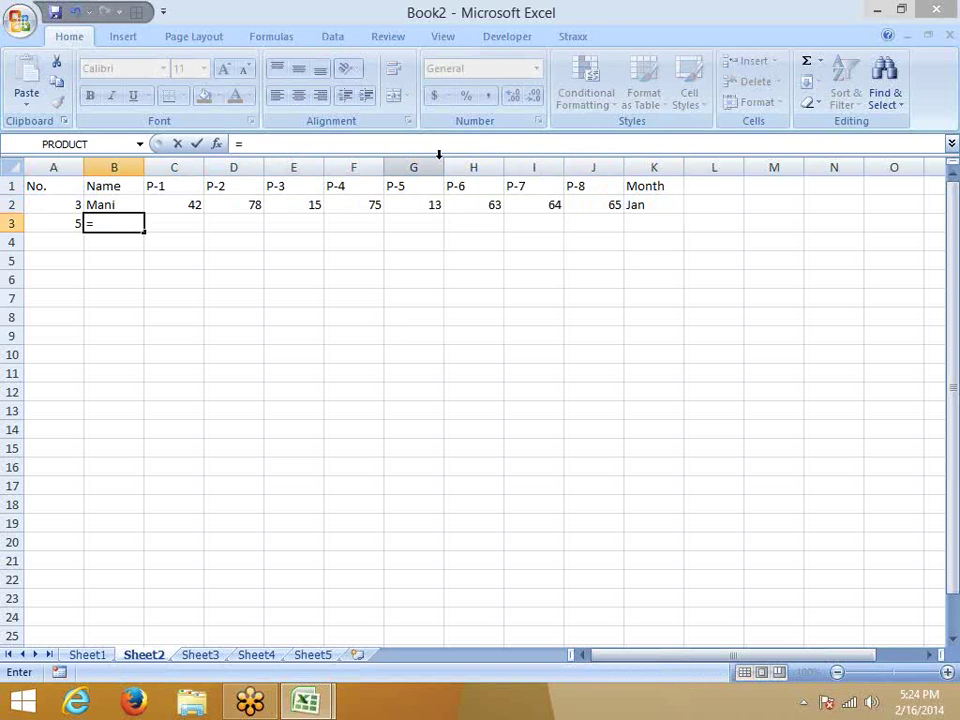
pyautogui.write('col')
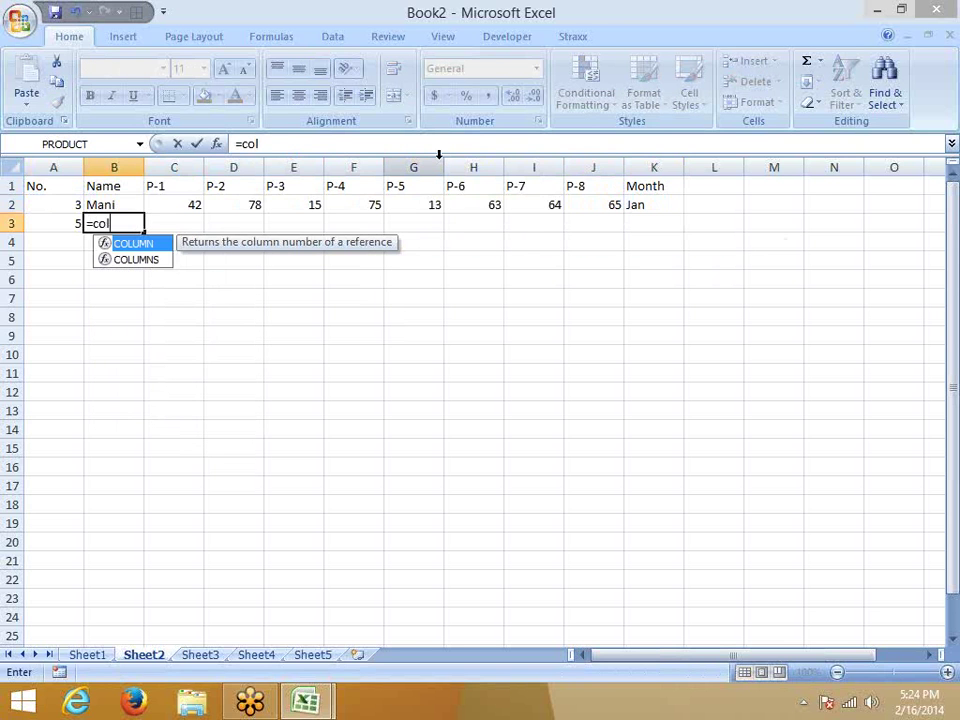
pyautogui.press('Tab')
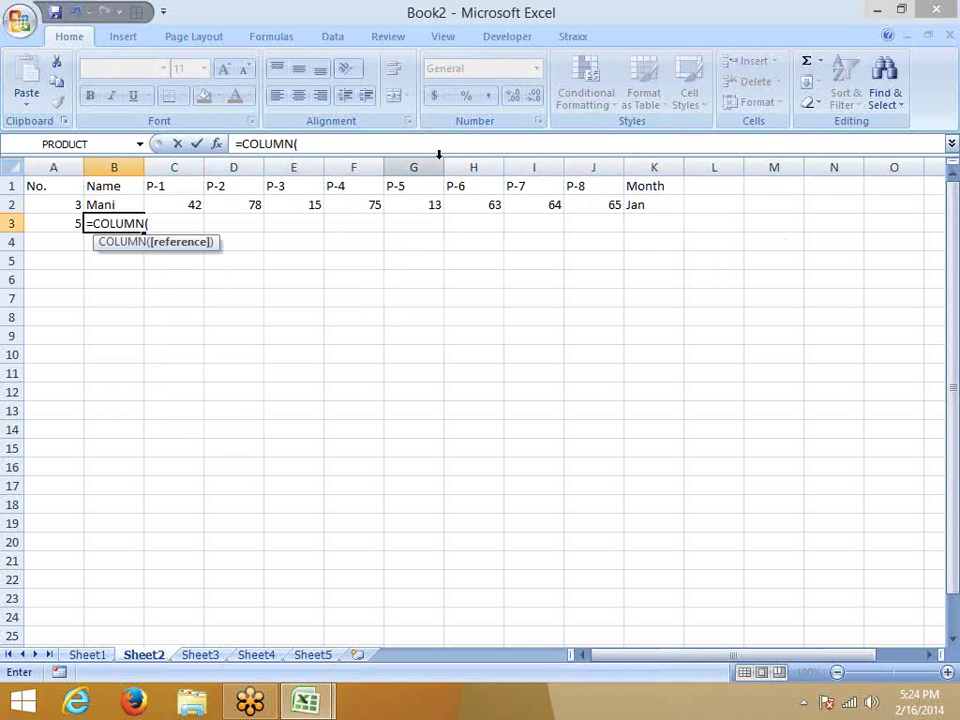
pyautogui.click(186, 193)
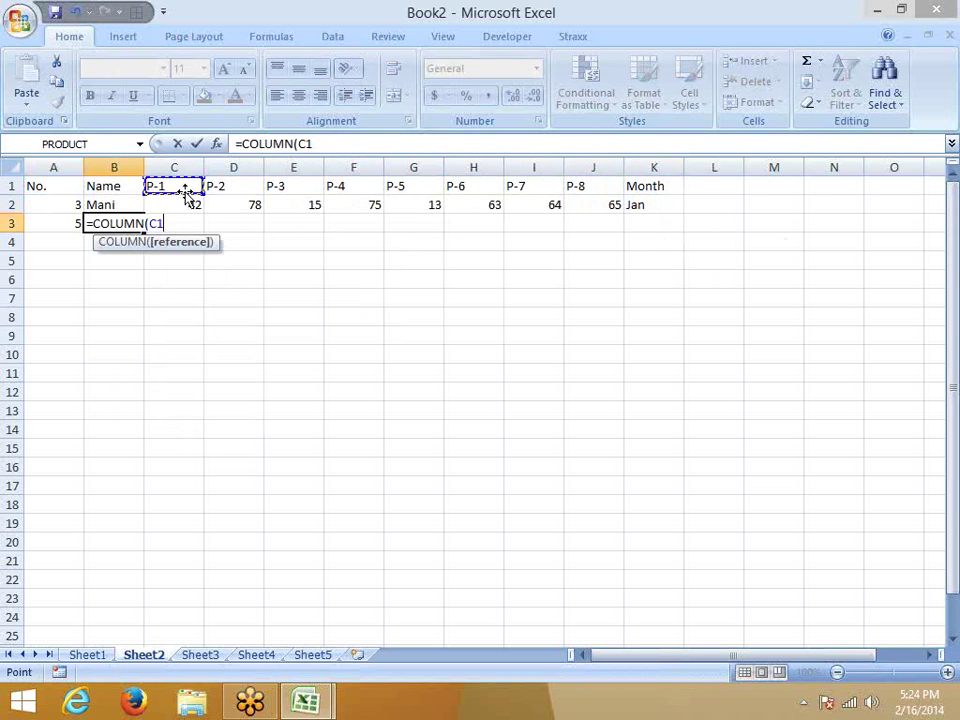
pyautogui.press('Return')
pyautogui.press('Up')
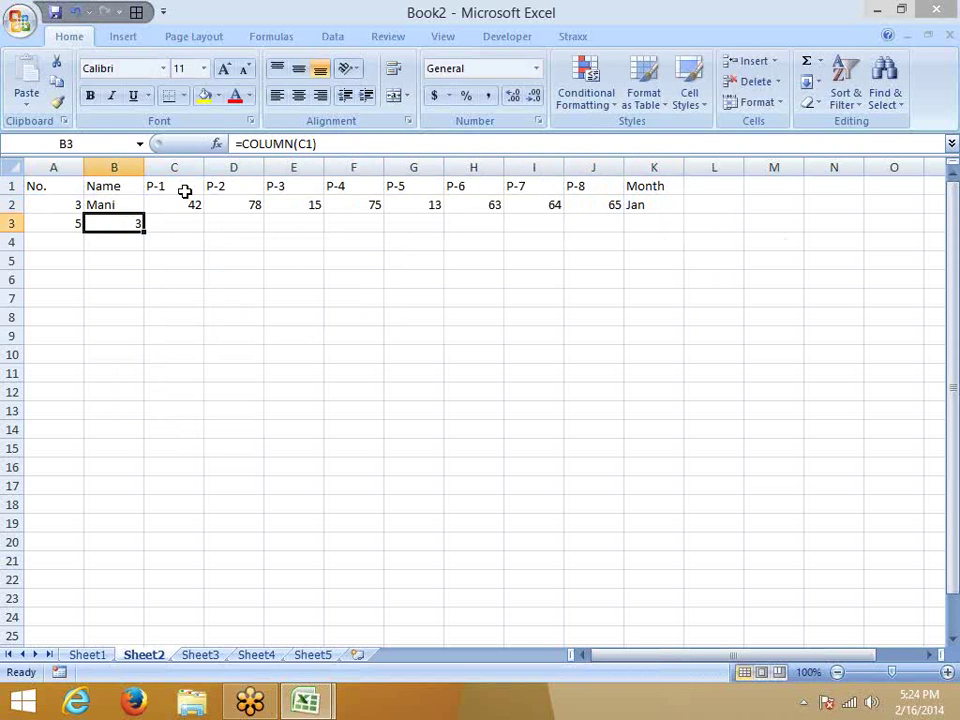
# Test =COLUMN(Sheet1!B2) in B3, which returns 2, then clear B3.
pyautogui.write('=co')
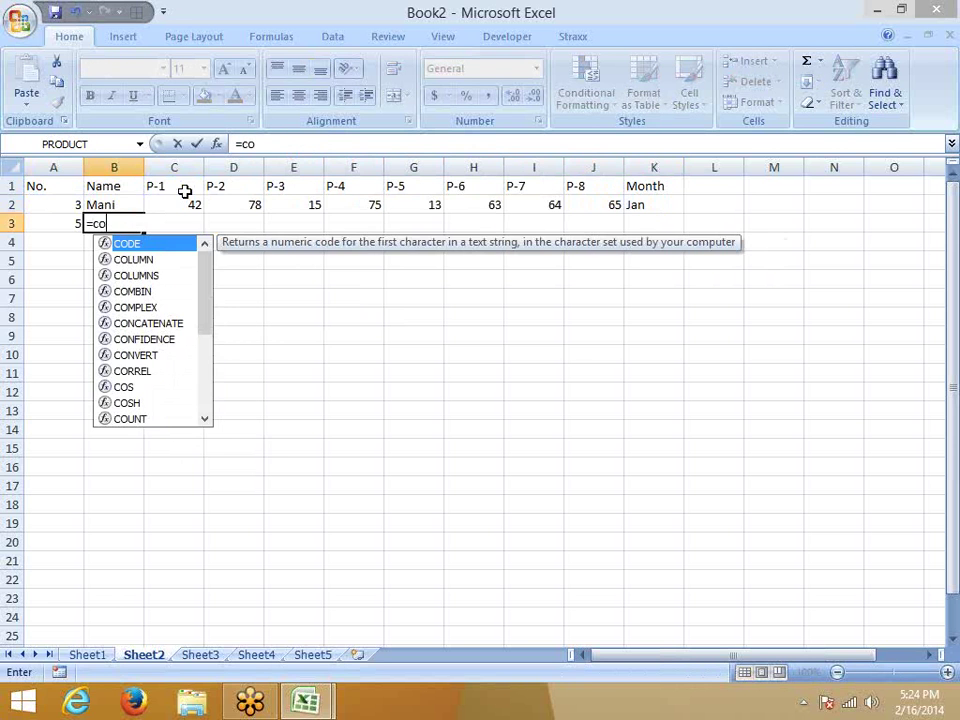
pyautogui.press('Down')
pyautogui.press('Tab')
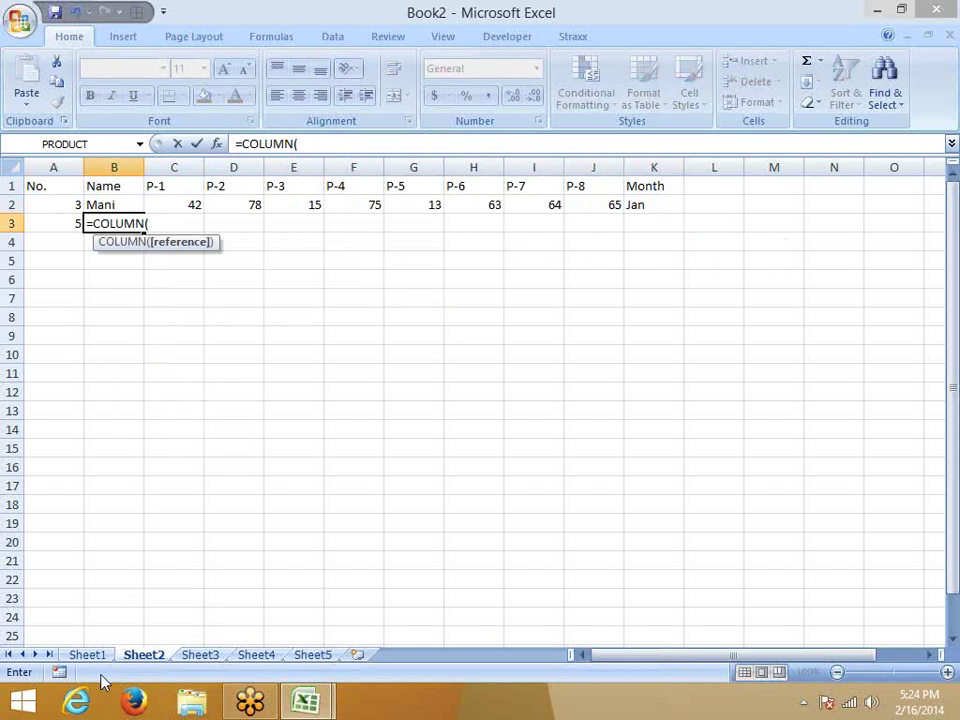
pyautogui.click(90, 655)
pyautogui.click(75, 207)
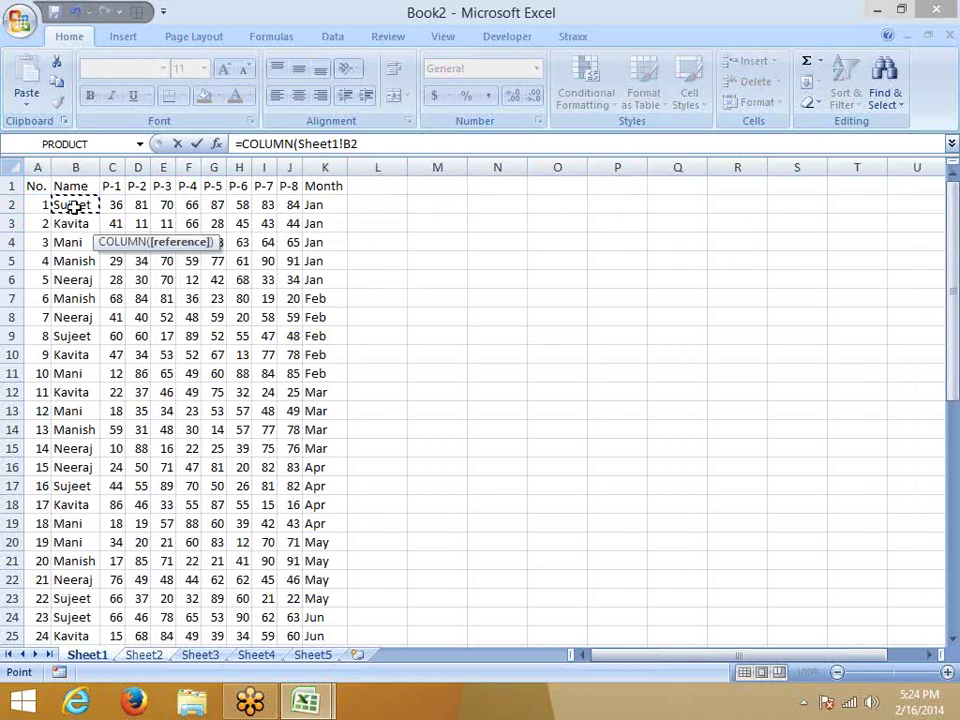
pyautogui.press('Return')
pyautogui.press('Up')
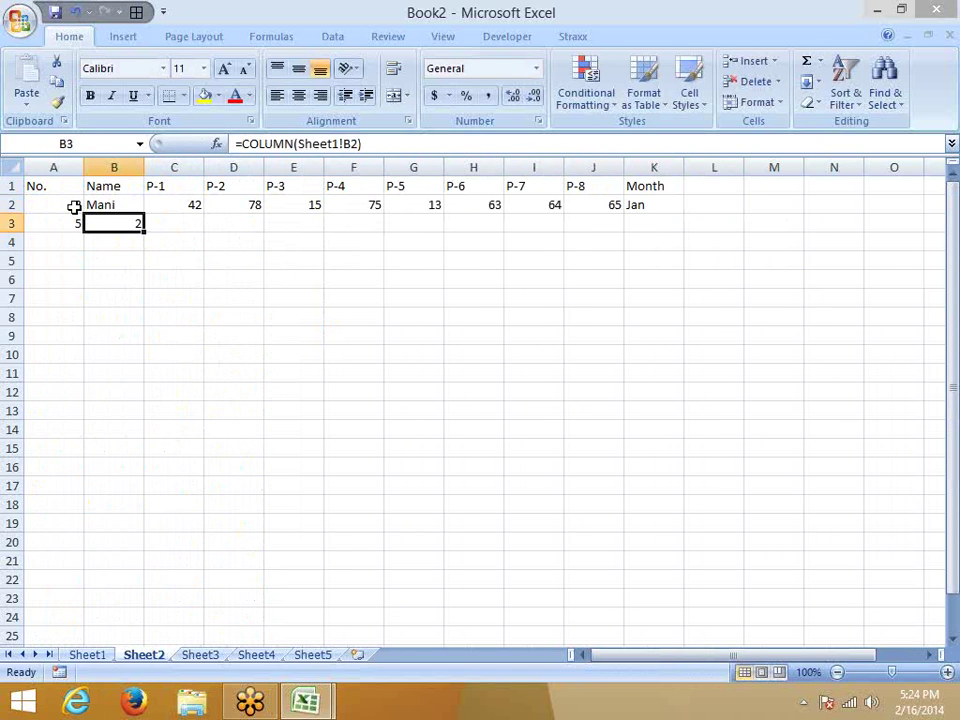
pyautogui.press('Delete')
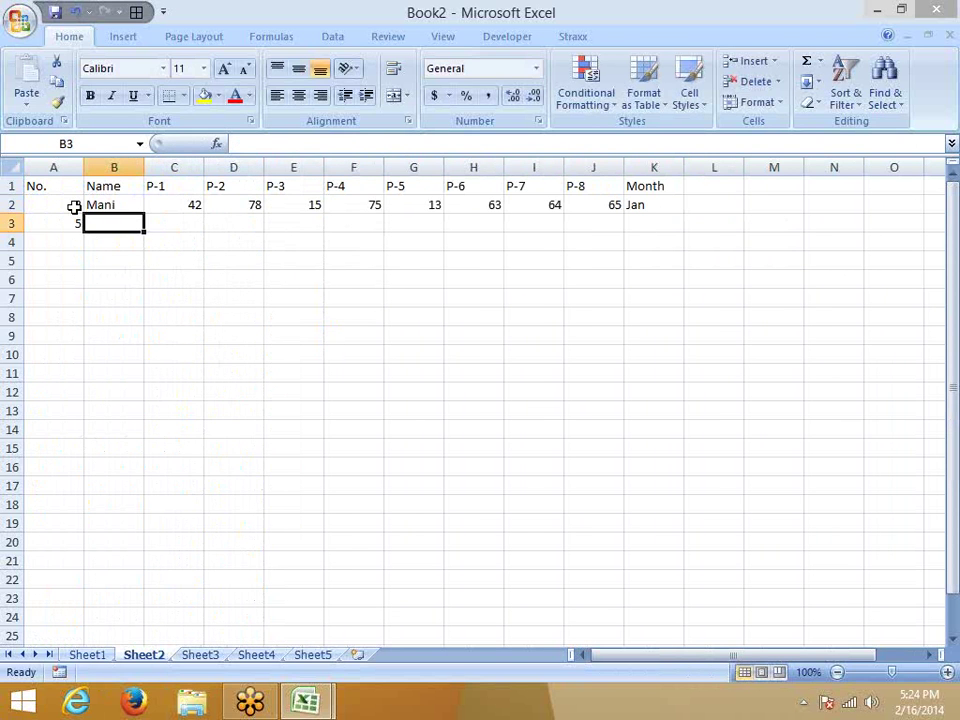
pyautogui.press('Up')
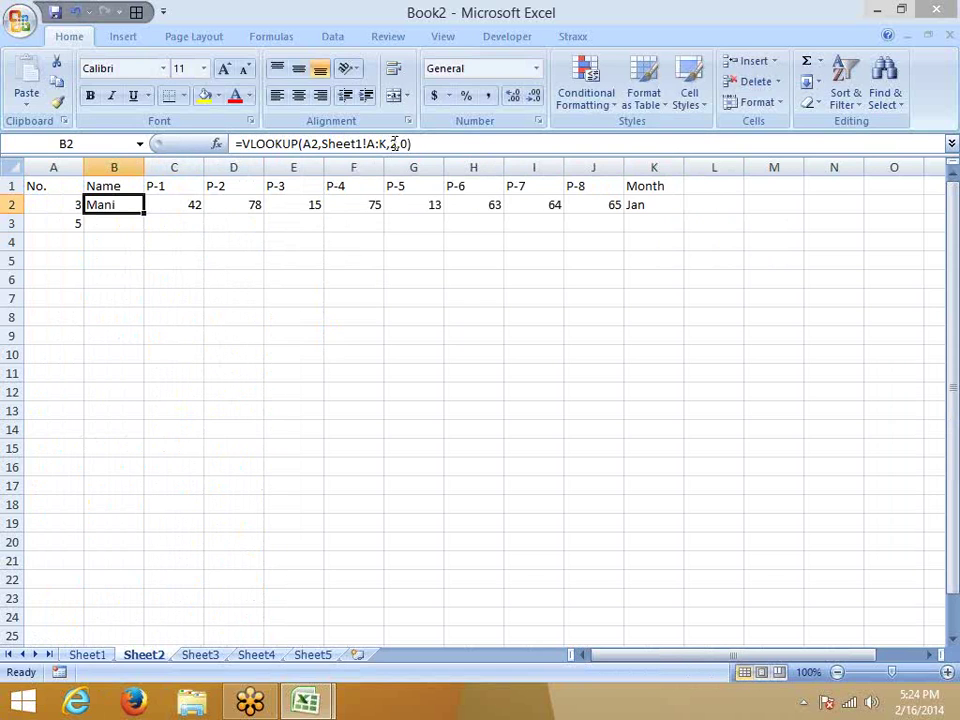
# Start a VLOOKUP in B3 with A3 as the lookup value.
pyautogui.click(390, 146)
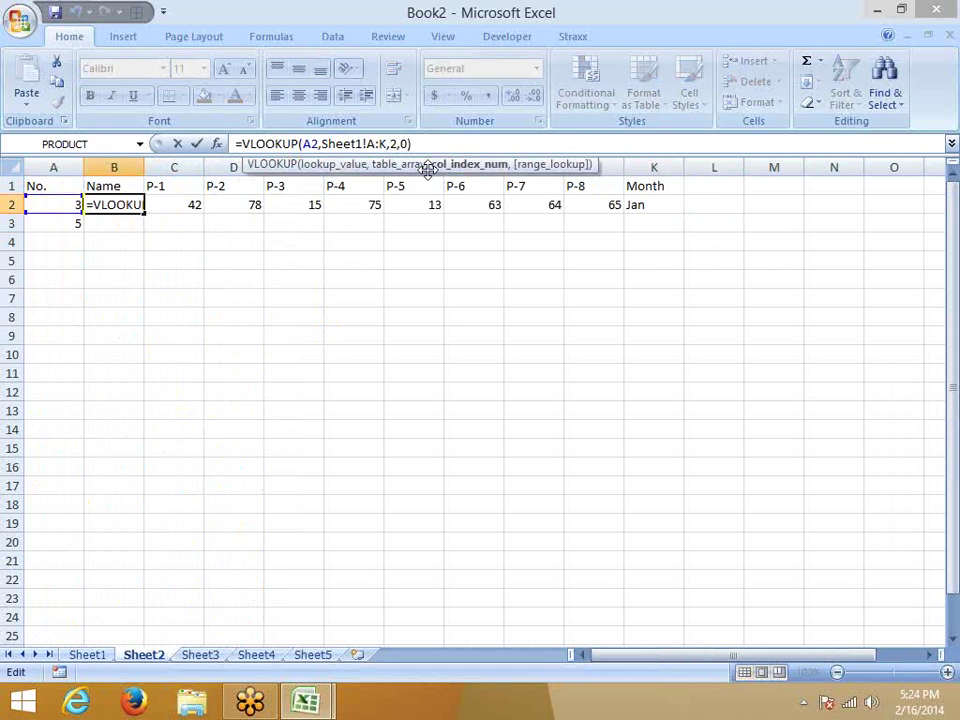
pyautogui.press('Return')
pyautogui.write('=')
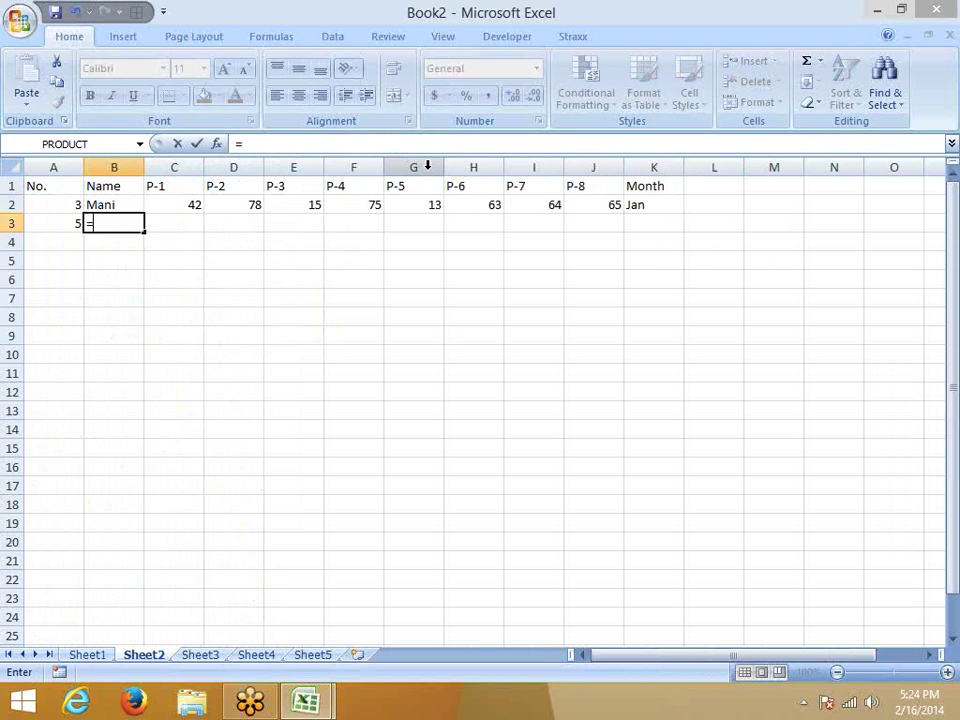
pyautogui.write('co')
pyautogui.press('BackSpace')
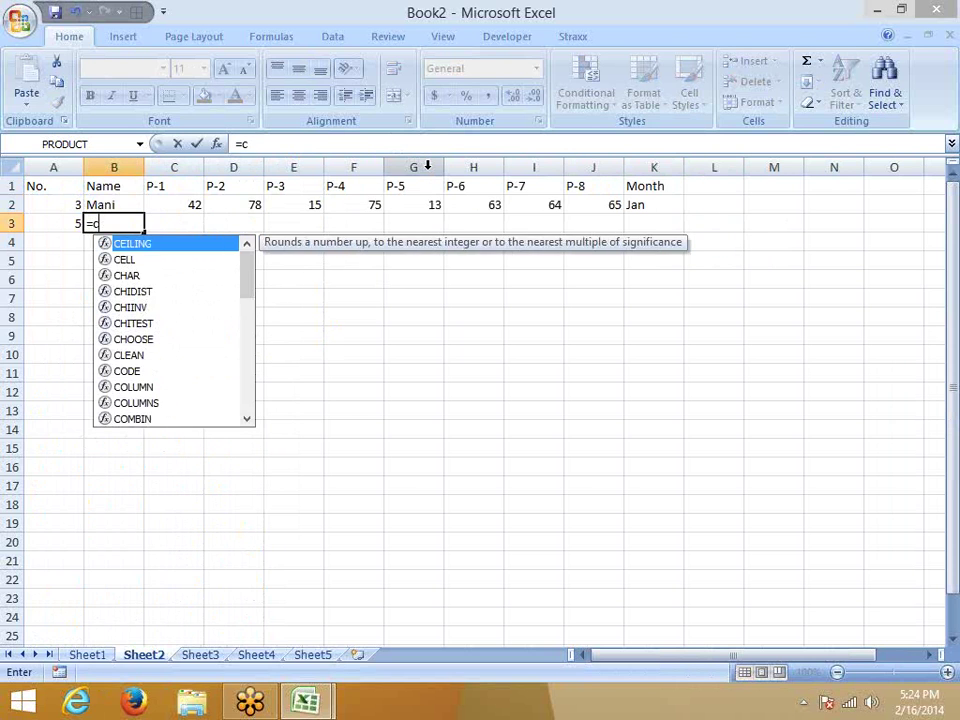
pyautogui.press('BackSpace')
pyautogui.write('vl')
pyautogui.press('Tab')
pyautogui.write('A3')
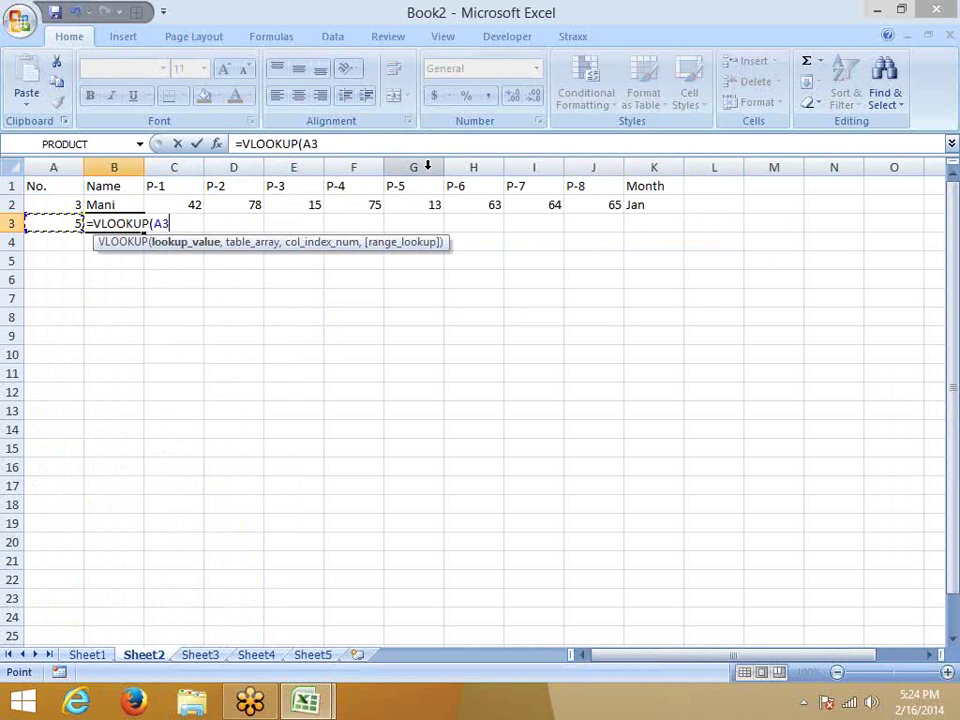
pyautogui.write(',')
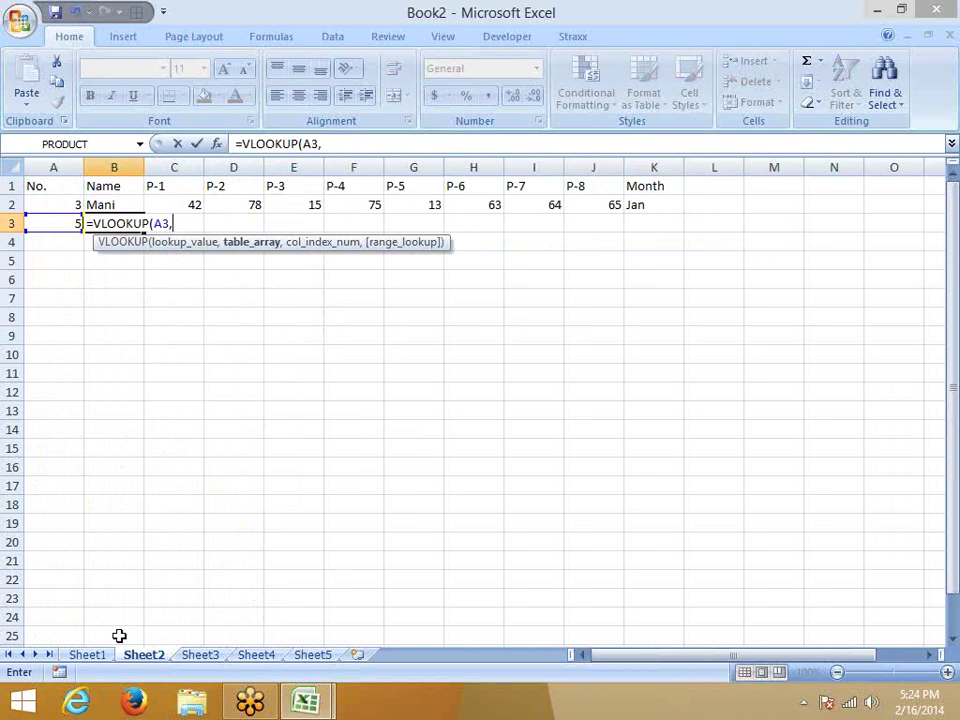
# Finish it with table Sheet1!A:K, column COLUMN(Sheet1!B2) and exact match 0.
pyautogui.click(100, 656)
pyautogui.moveTo(37, 167); pyautogui.dragTo(322, 166)
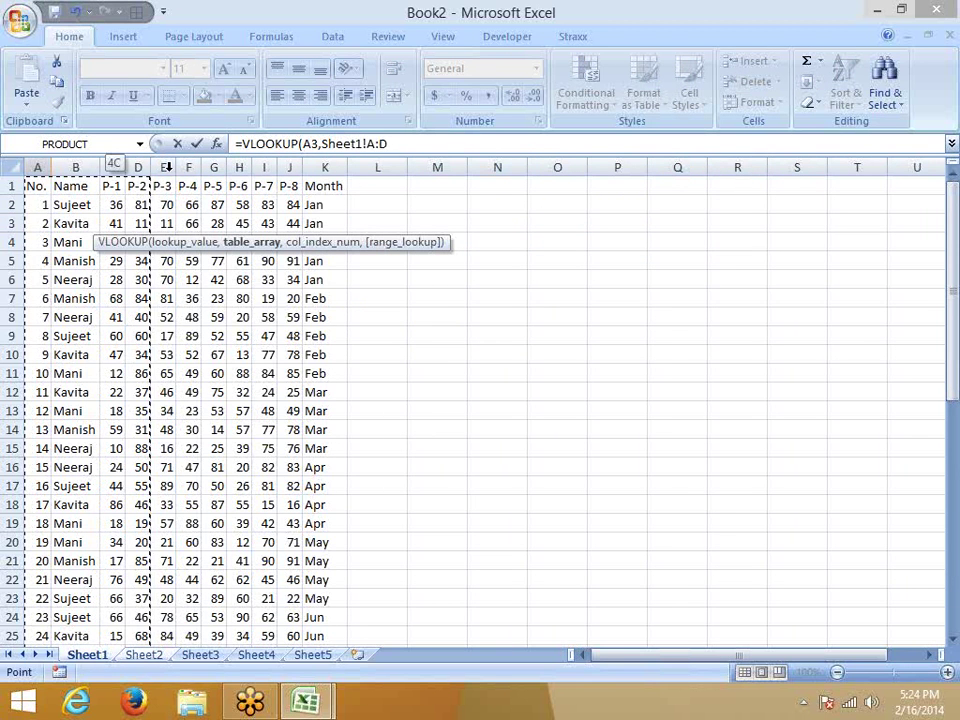
pyautogui.write(',col')
pyautogui.press('Tab')
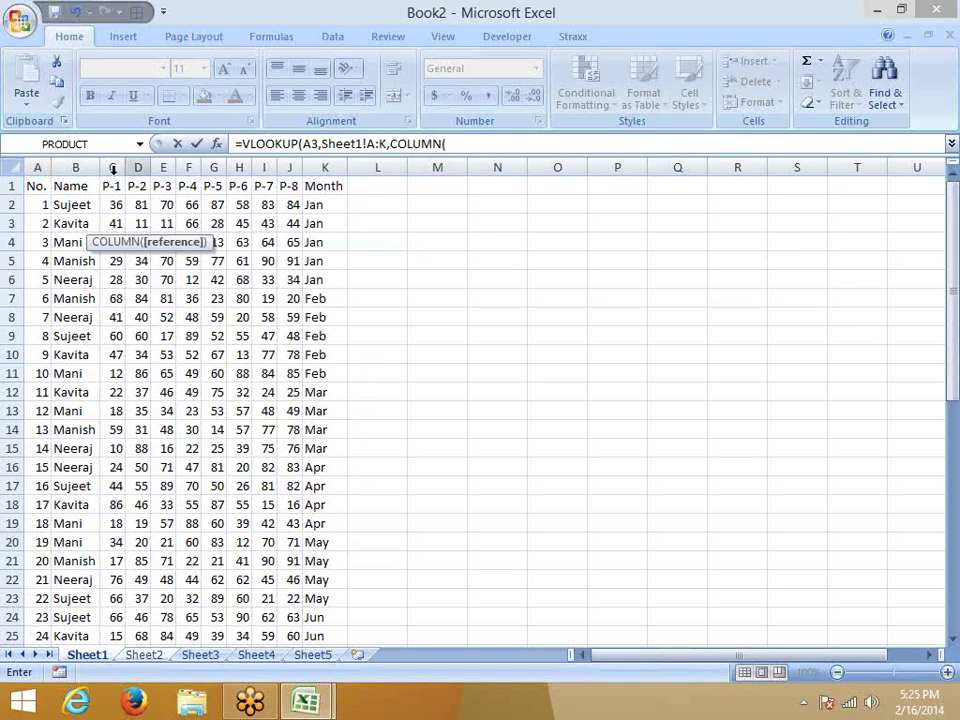
pyautogui.click(60, 205)
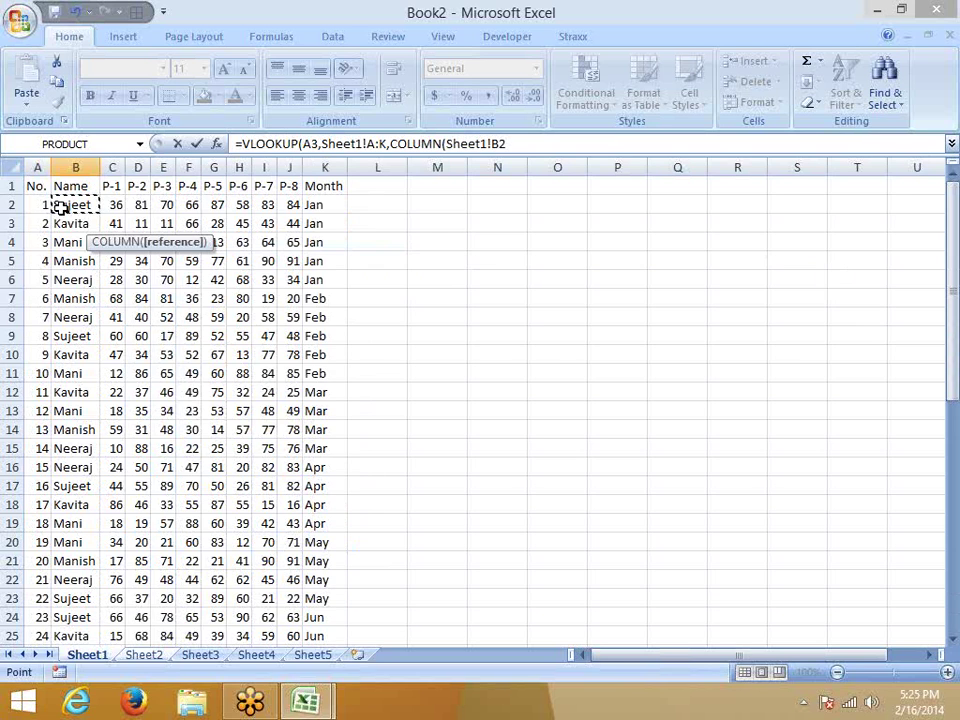
pyautogui.write('),0')
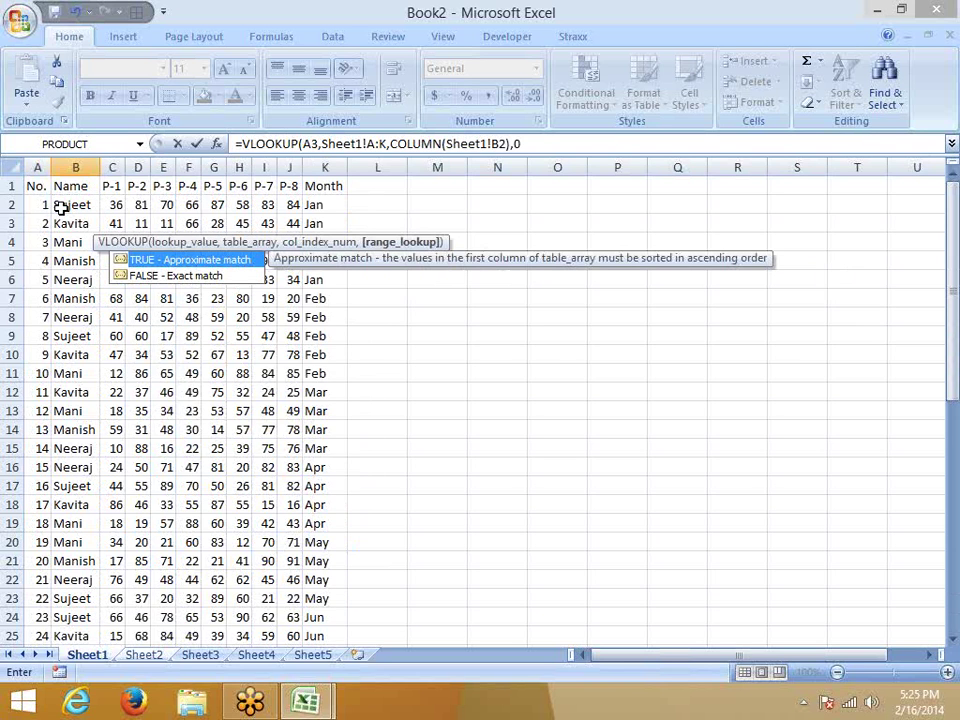
pyautogui.press('Return')
pyautogui.press('Return')
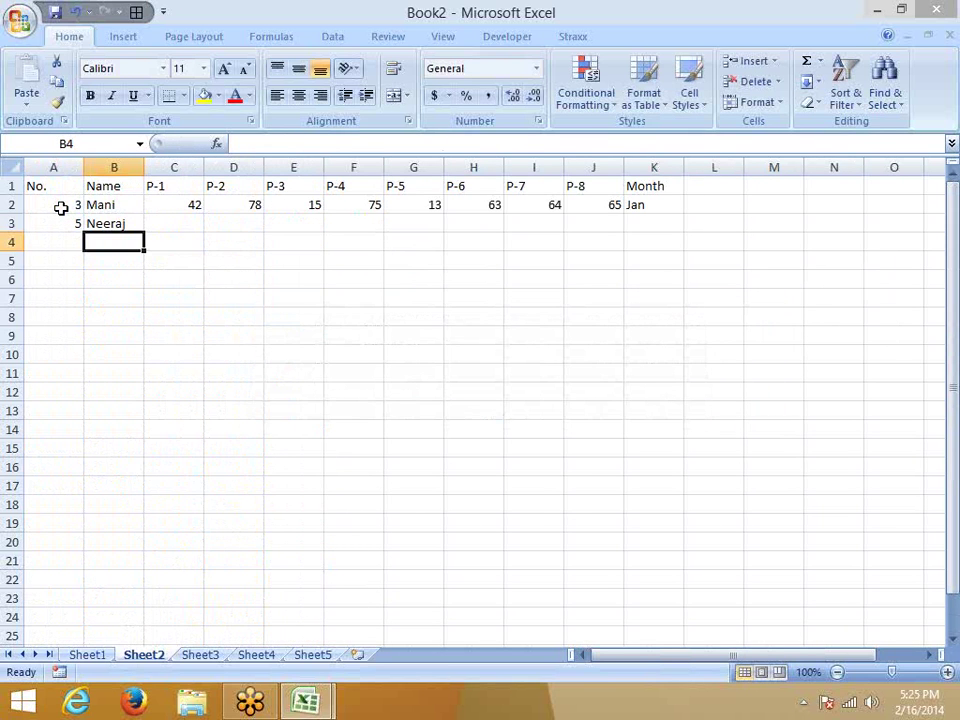
# Anchor B3's formula references as $A3 and Sheet1!$A:$K.
pyautogui.press('Up')
pyautogui.click(303, 144)
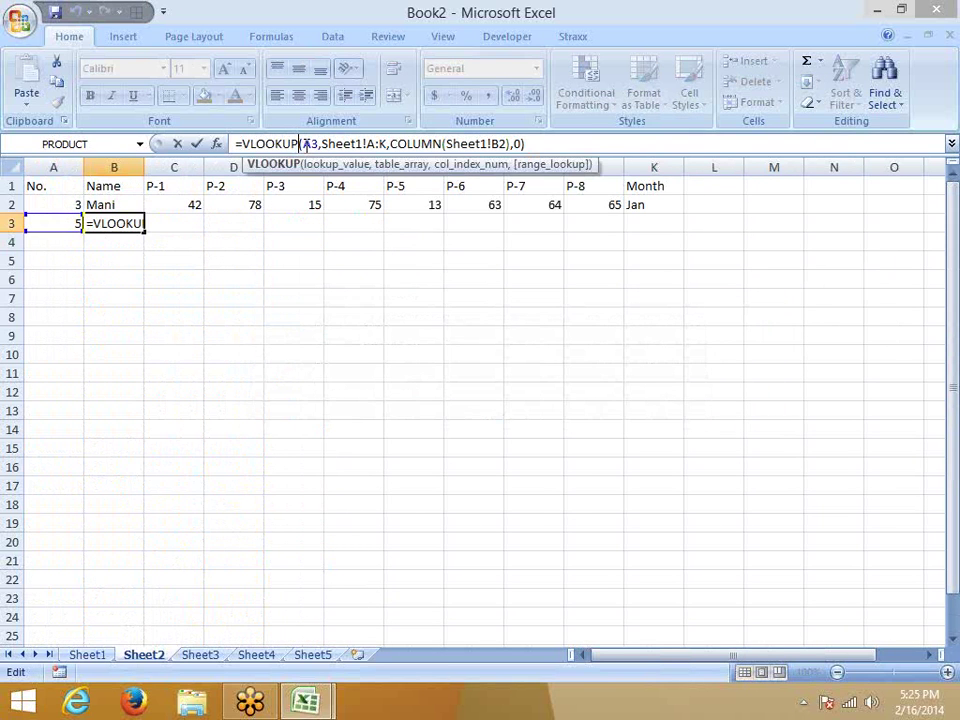
pyautogui.click(312, 146)
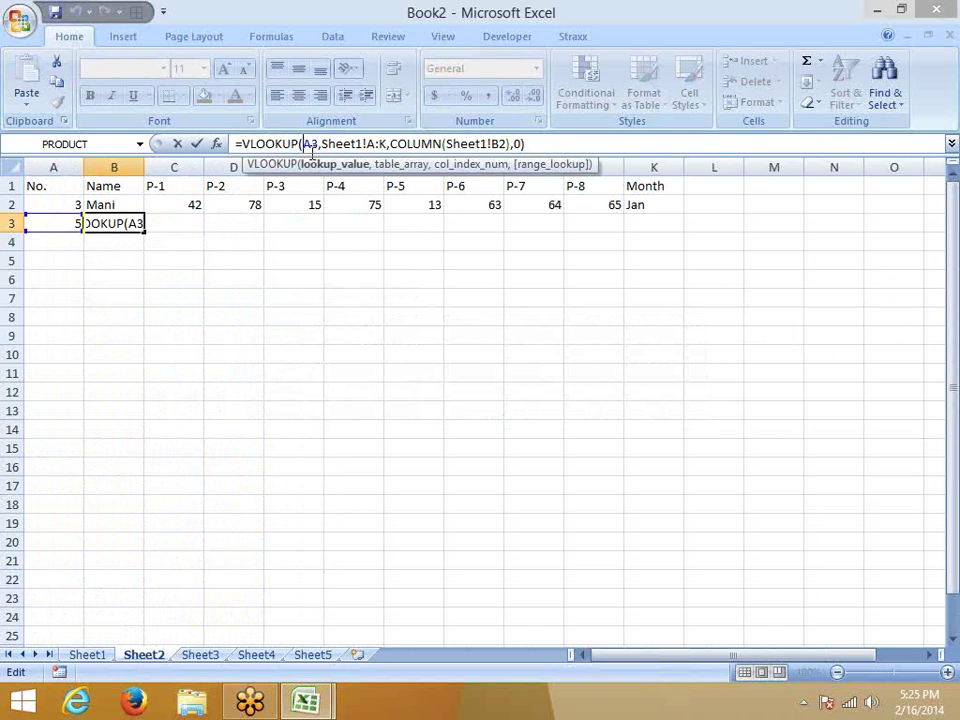
pyautogui.write('$')
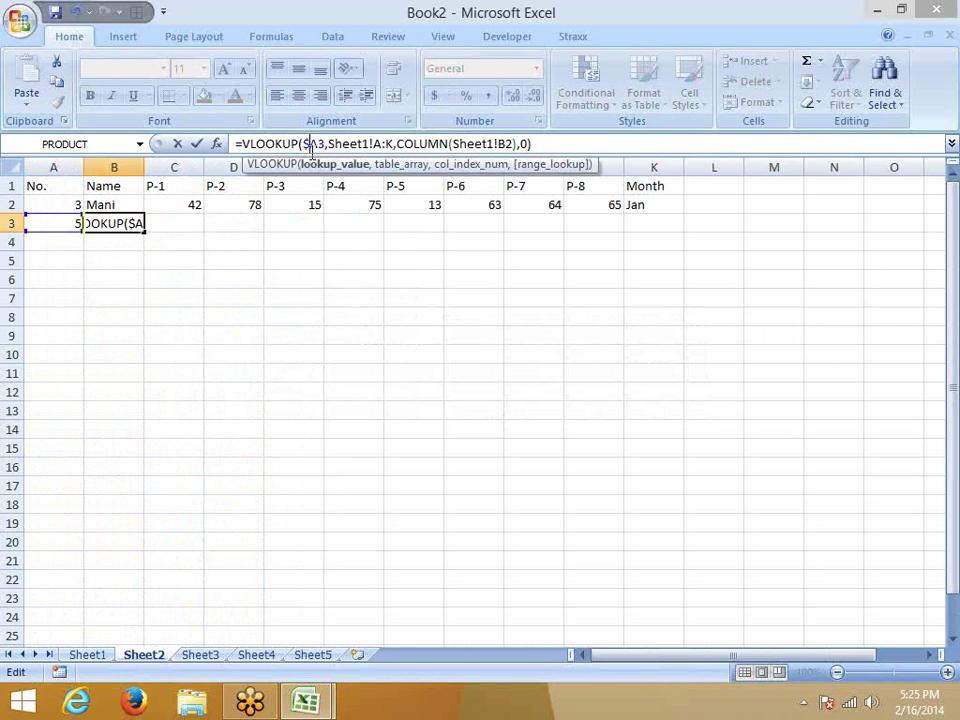
pyautogui.click(386, 145)
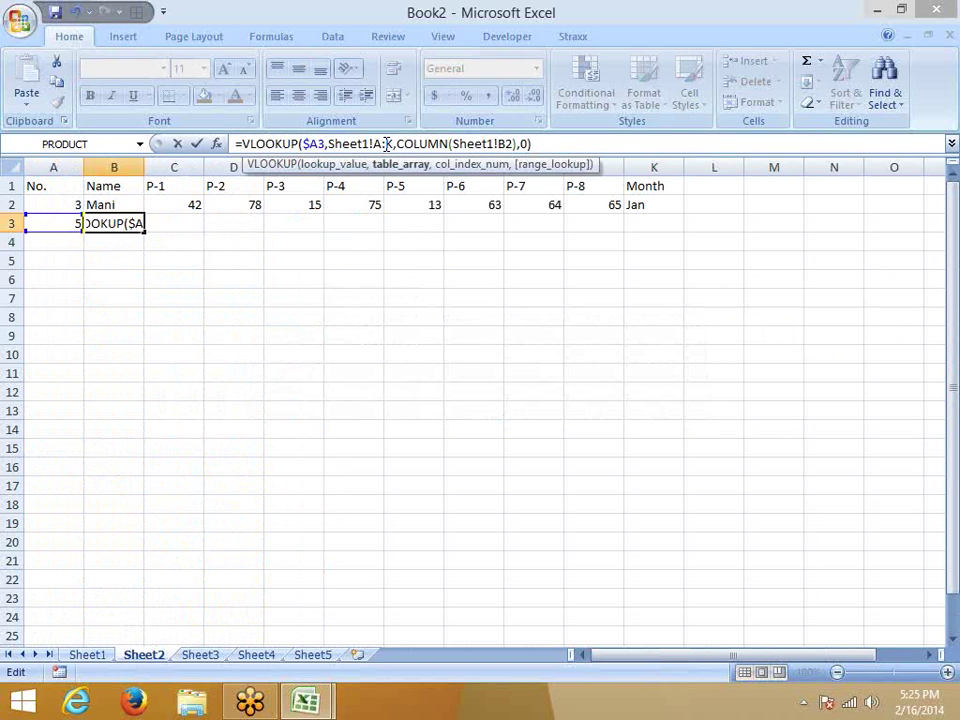
pyautogui.press('F4')
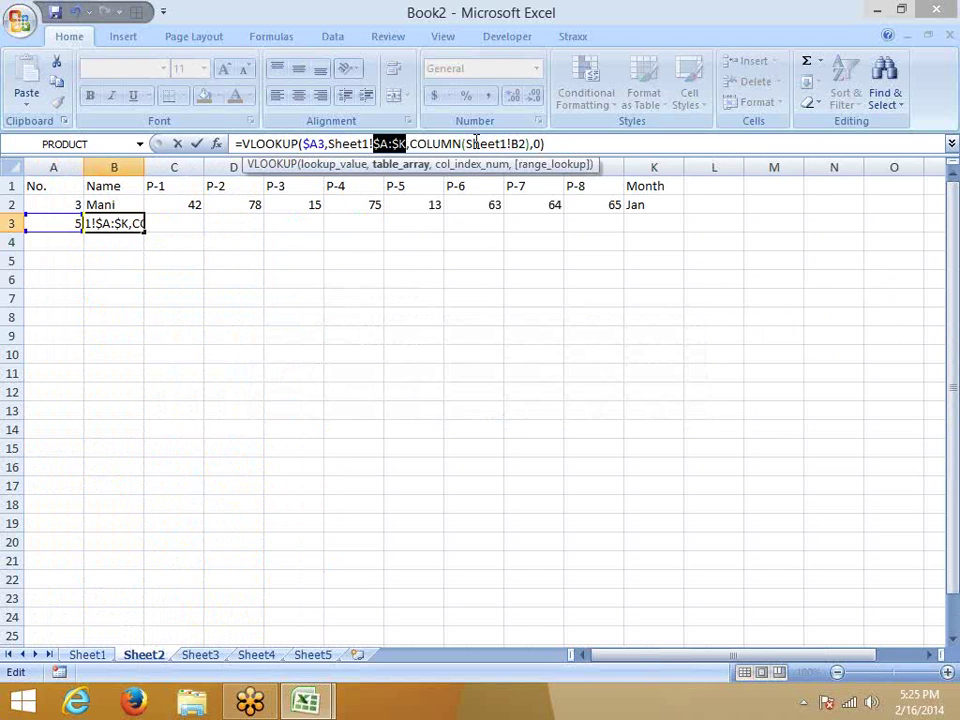
pyautogui.press('Return')
# Fill B3's formula right across B3:K3 with Ctrl+R, then view Sheet1's No. column.
pyautogui.press('Up')
pyautogui.hotkey('shift', 'Right')
pyautogui.hotkey('shift', 'Right')
pyautogui.hotkey('shift', 'Right')
pyautogui.hotkey('shift', 'Right')
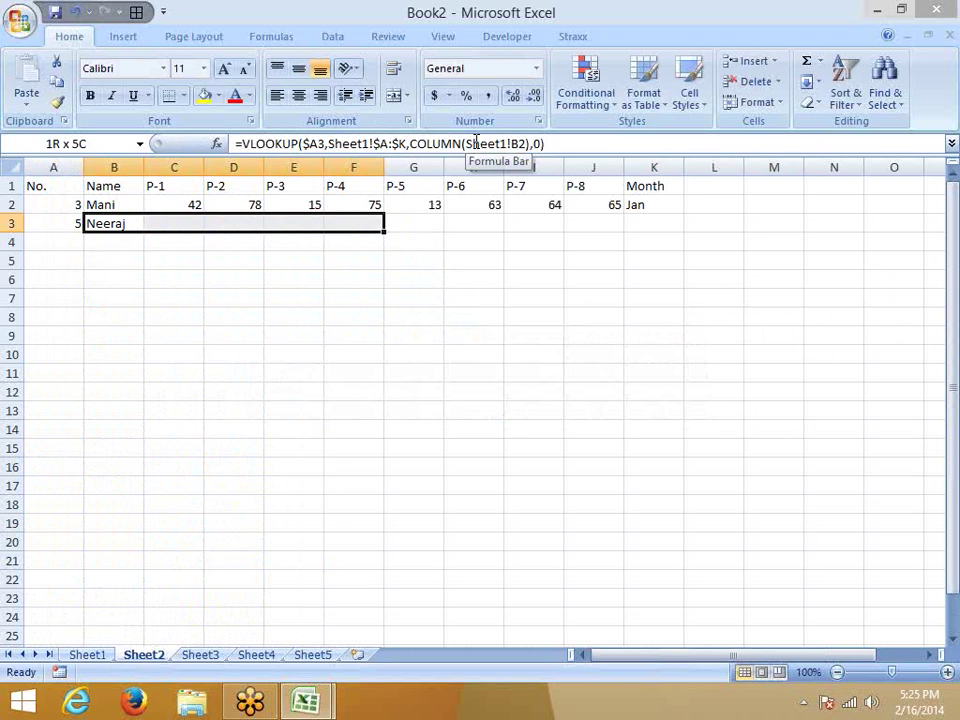
pyautogui.hotkey('shift', 'Right')
pyautogui.hotkey('shift', 'Right')
pyautogui.hotkey('shift', 'Right')
pyautogui.hotkey('shift', 'Right')
pyautogui.hotkey('shift', 'Right')
pyautogui.hotkey('ctrl', 'r')
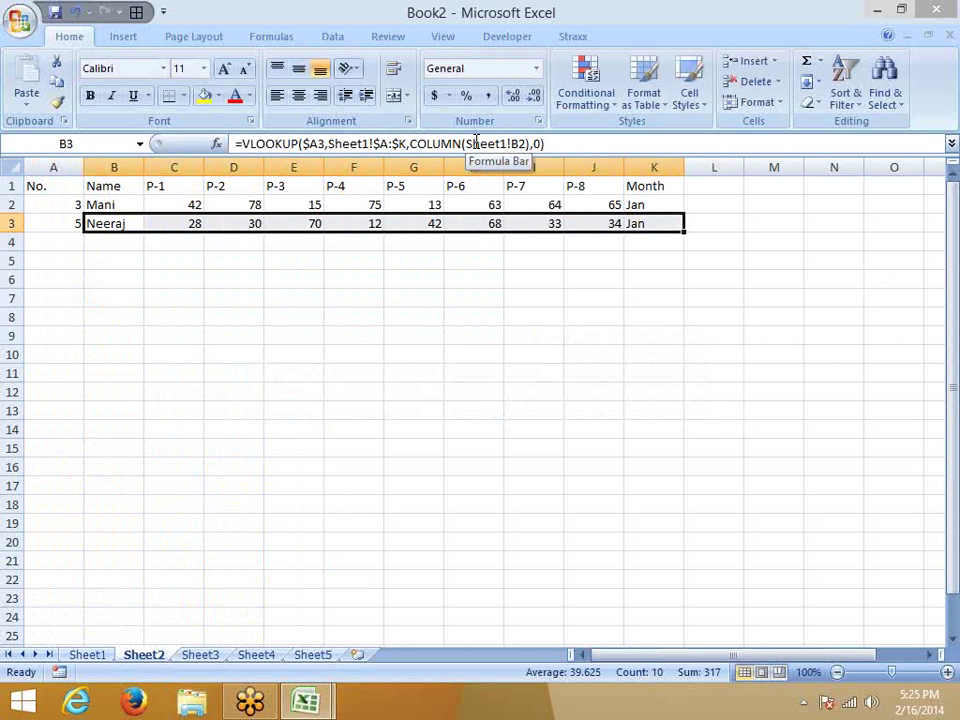
pyautogui.click(98, 655)
pyautogui.click(42, 166)
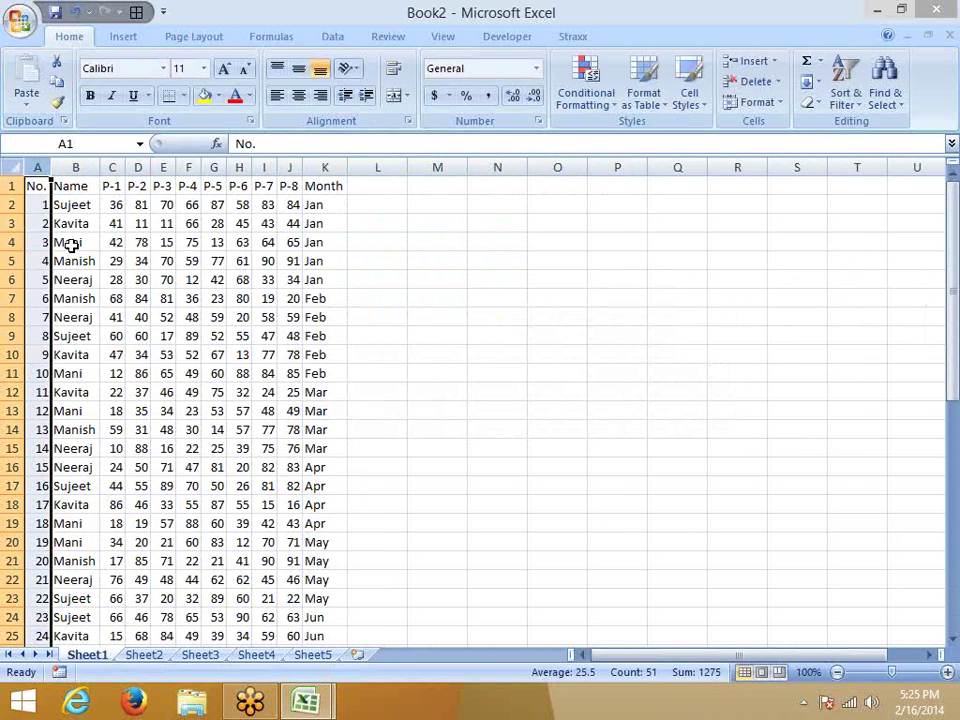
# Back on Sheet2, enter 10 as the No. in cell A4.
pyautogui.click(144, 655)
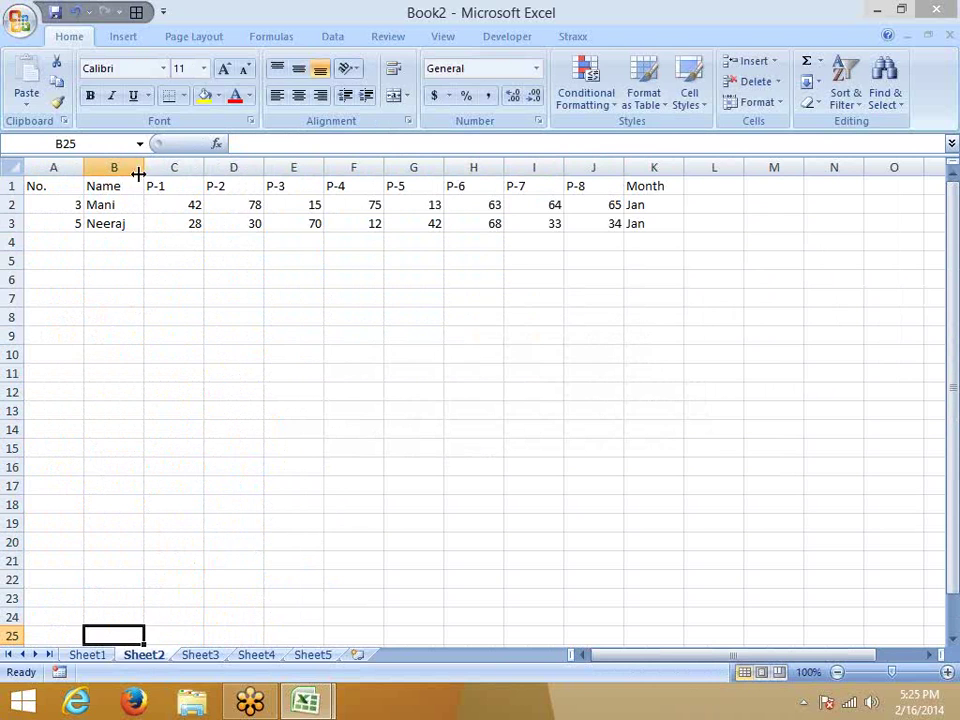
pyautogui.moveTo(120, 186); pyautogui.dragTo(607, 184)
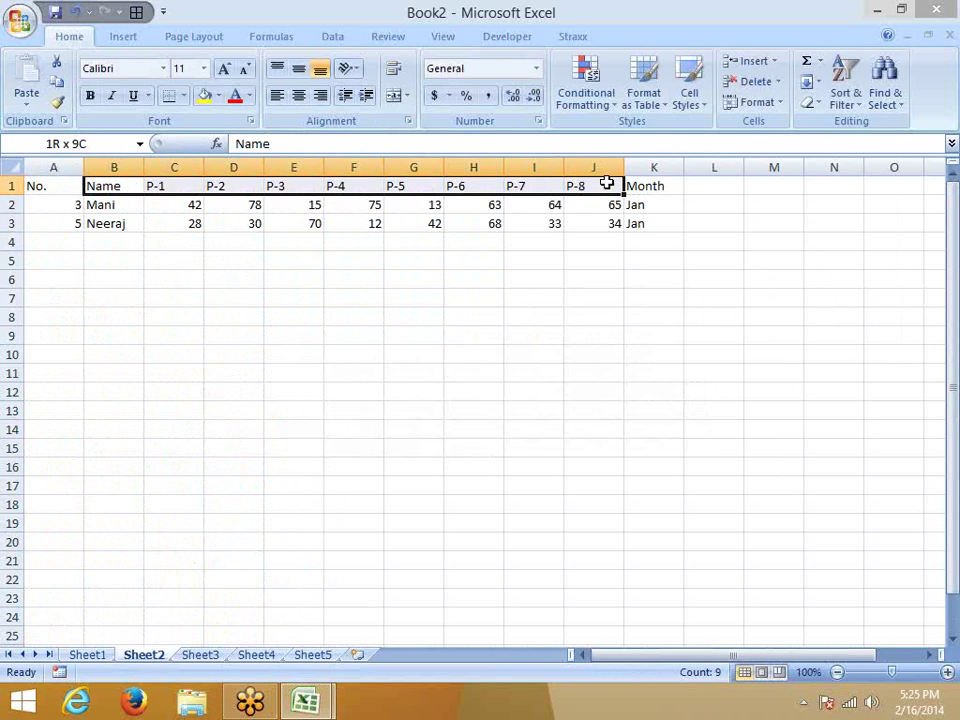
pyautogui.click(62, 242)
pyautogui.write('10')
pyautogui.press('Tab')
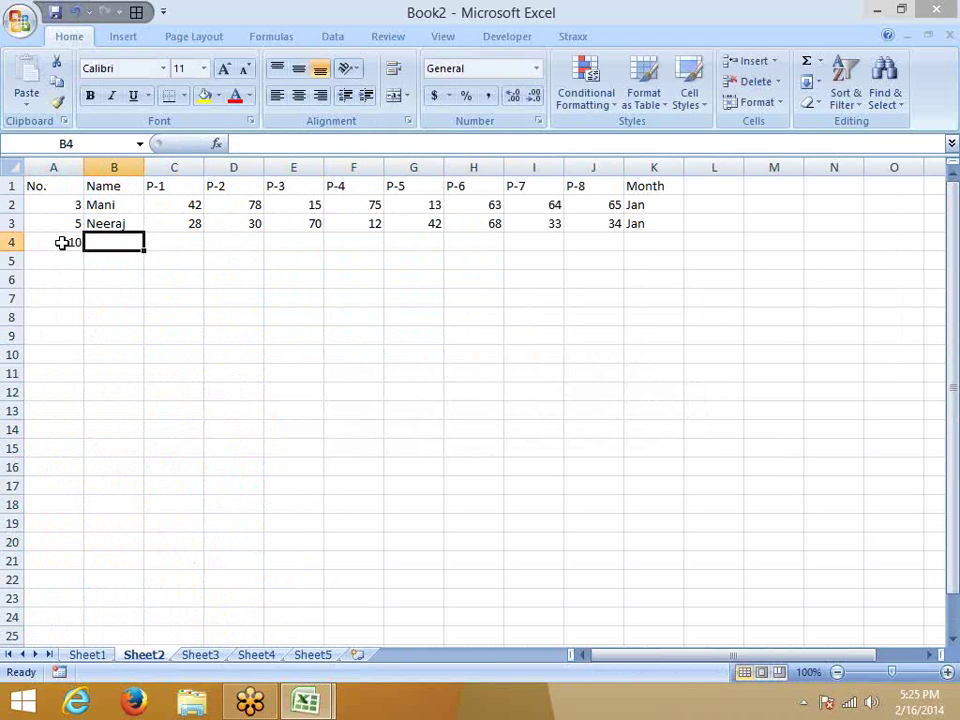
# Enter =VLOOKUP(A4,Sheet1!A:K,{2,3,4,5,6,7,8,9,10,11},0) in B4, showing Mani.
pyautogui.write('=vl')
pyautogui.press('Tab')
pyautogui.click(62, 242)
pyautogui.write(',')
pyautogui.click(90, 655)
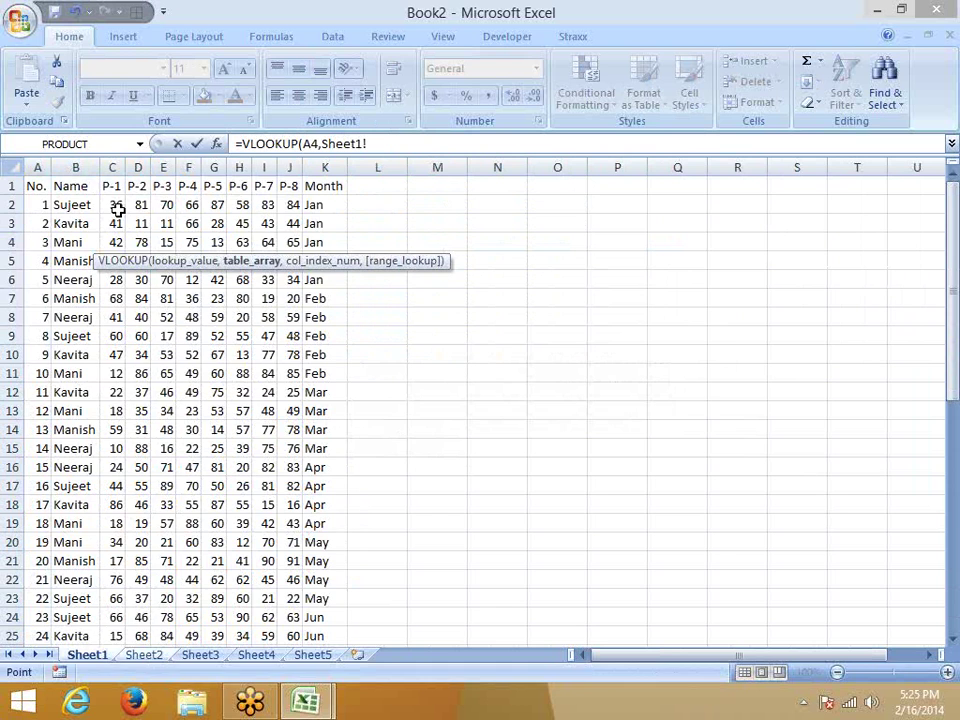
pyautogui.moveTo(37, 167); pyautogui.dragTo(324, 167)
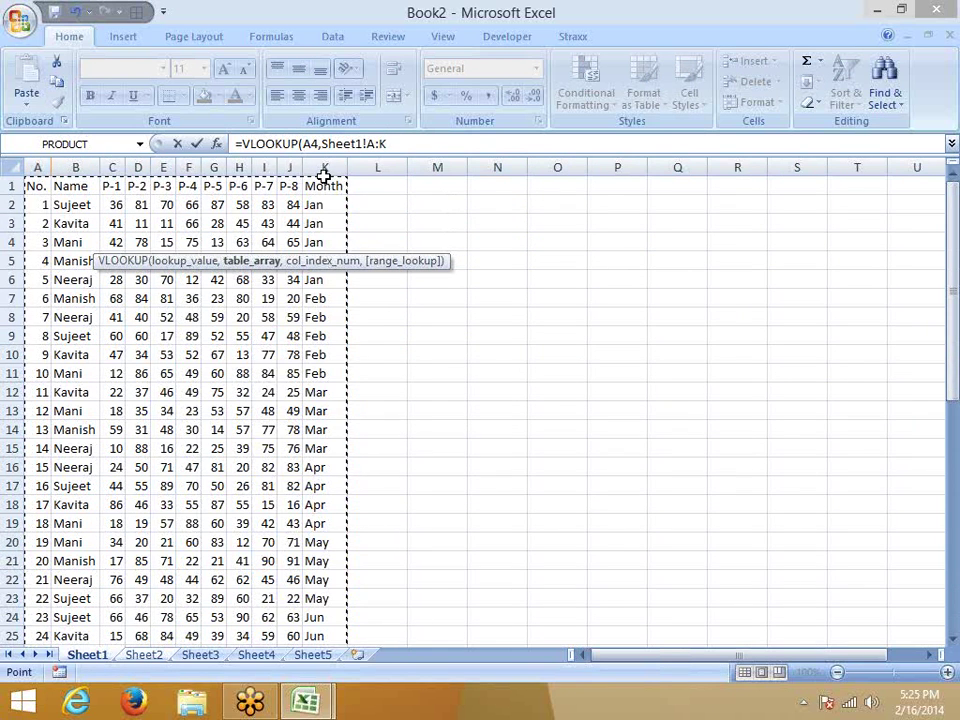
pyautogui.write(',{')
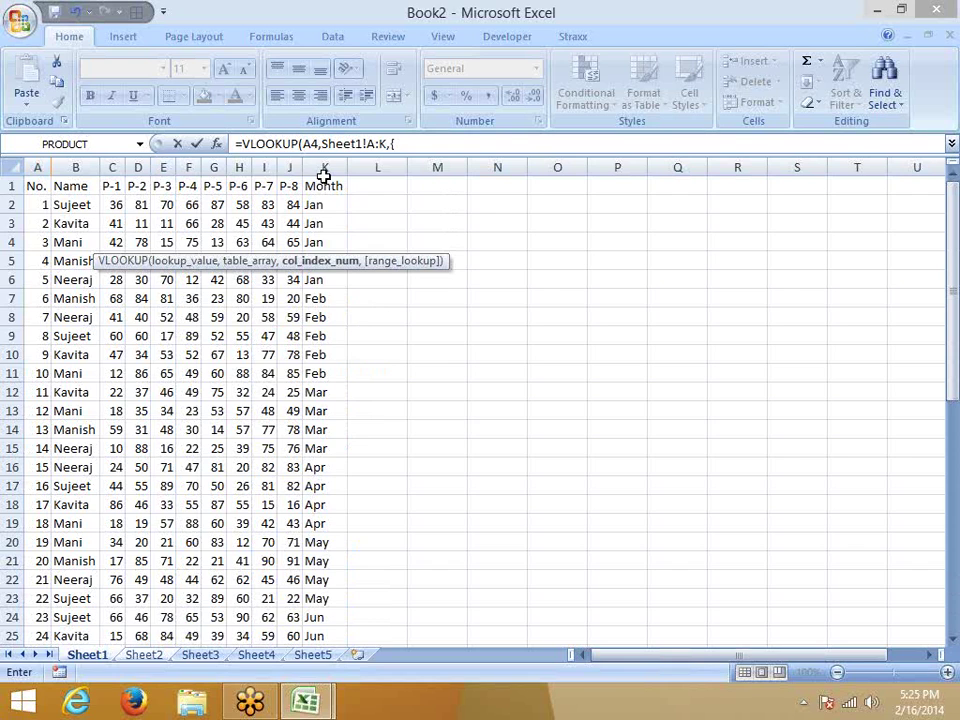
pyautogui.write('2')
pyautogui.write(',3,4,5,6')
pyautogui.write('8,9,')
pyautogui.write('10,11')
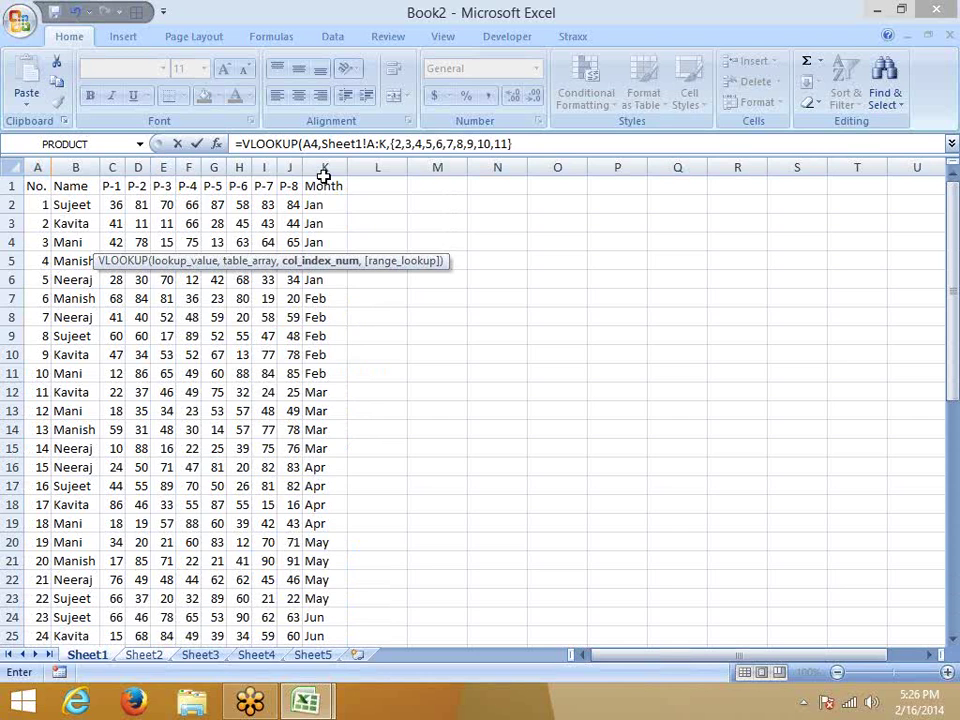
pyautogui.write(',0')
pyautogui.press('Return')
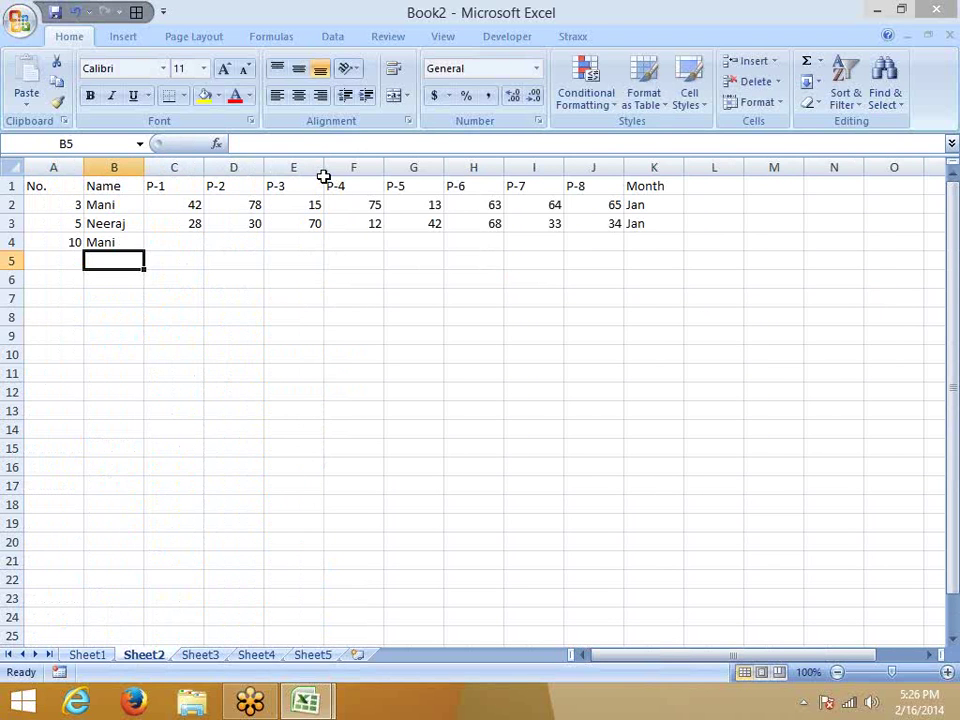
# Array-enter B4's VLOOKUP across B4:K4 with Ctrl+Shift+Enter, returning Mani through Feb.
pyautogui.press('Up')
pyautogui.hotkey('shift', 'Right')
pyautogui.hotkey('shift', 'Right')
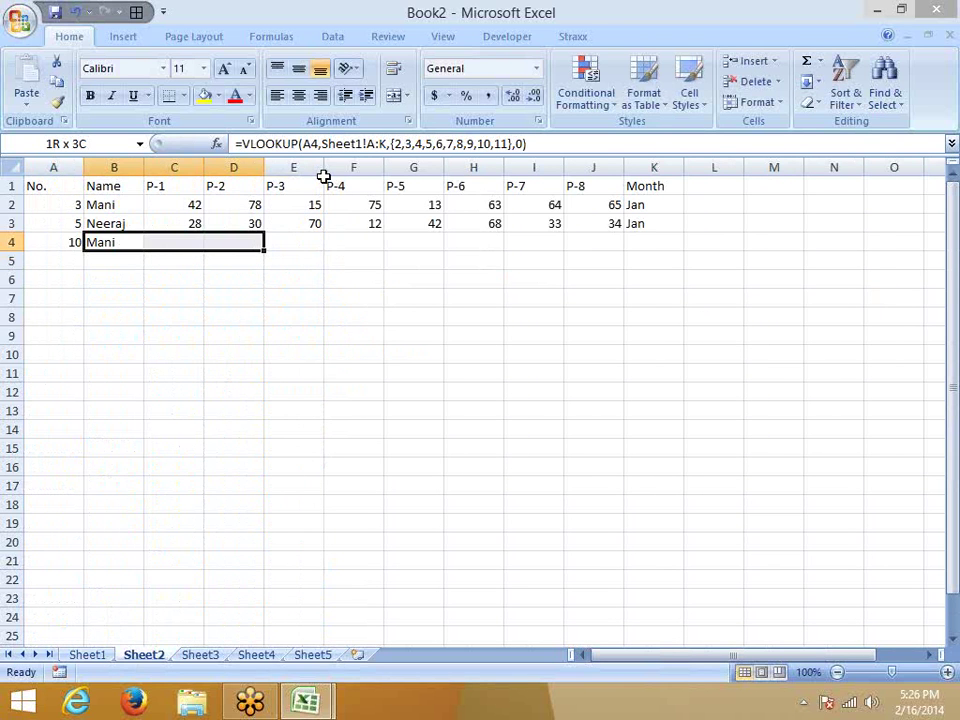
pyautogui.hotkey('shift', 'Right')
pyautogui.hotkey('shift', 'Right')
pyautogui.hotkey('shift', 'Right')
pyautogui.hotkey('shift', 'Right')
pyautogui.hotkey('shift', 'Right')
pyautogui.hotkey('shift', 'Right')
pyautogui.hotkey('shift', 'Right')
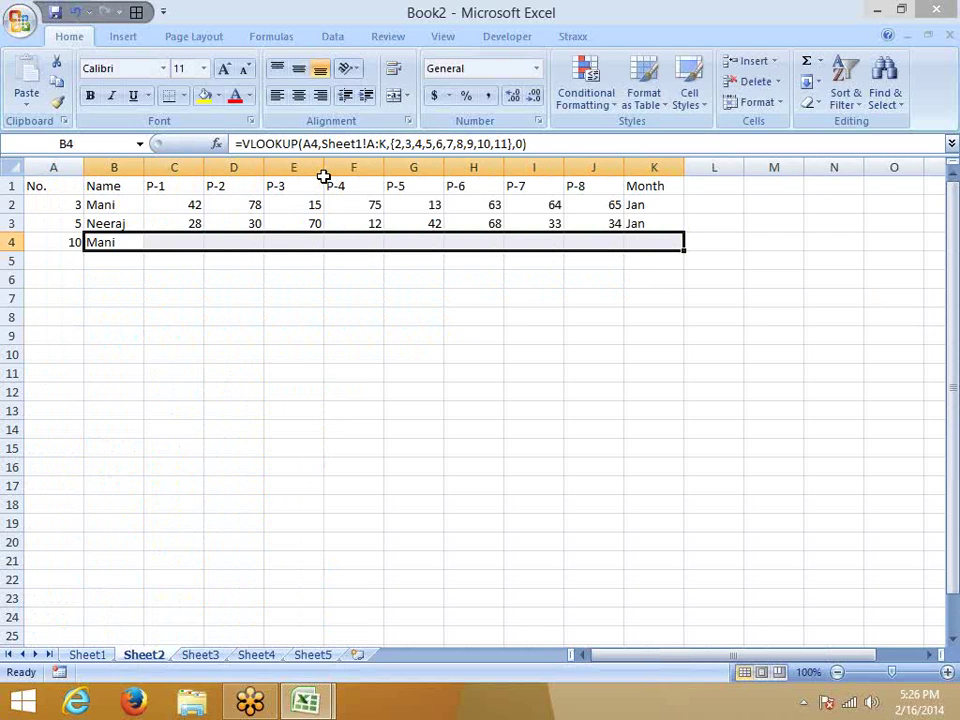
pyautogui.press('Left')
pyautogui.press('Right')
pyautogui.hotkey('shift', 'Right')
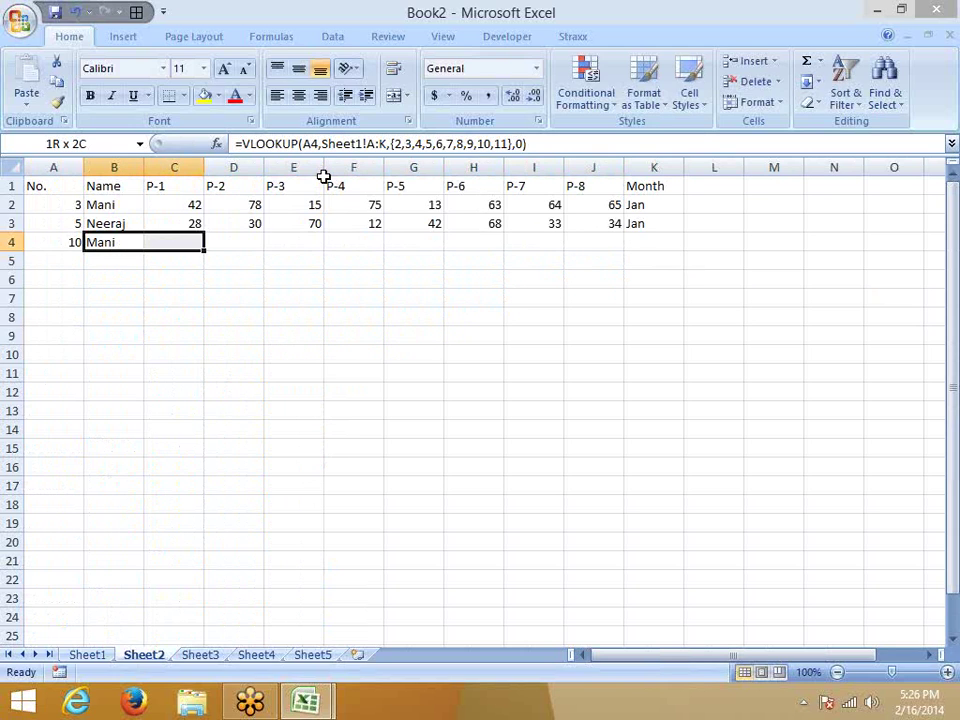
pyautogui.hotkey('shift', 'Right')
pyautogui.hotkey('shift', 'Right')
pyautogui.hotkey('shift', 'Right')
pyautogui.hotkey('shift', 'Right')
pyautogui.hotkey('shift', 'Right')
pyautogui.hotkey('shift', 'Right')
pyautogui.hotkey('shift', 'Right')
pyautogui.hotkey('shift', 'Right')
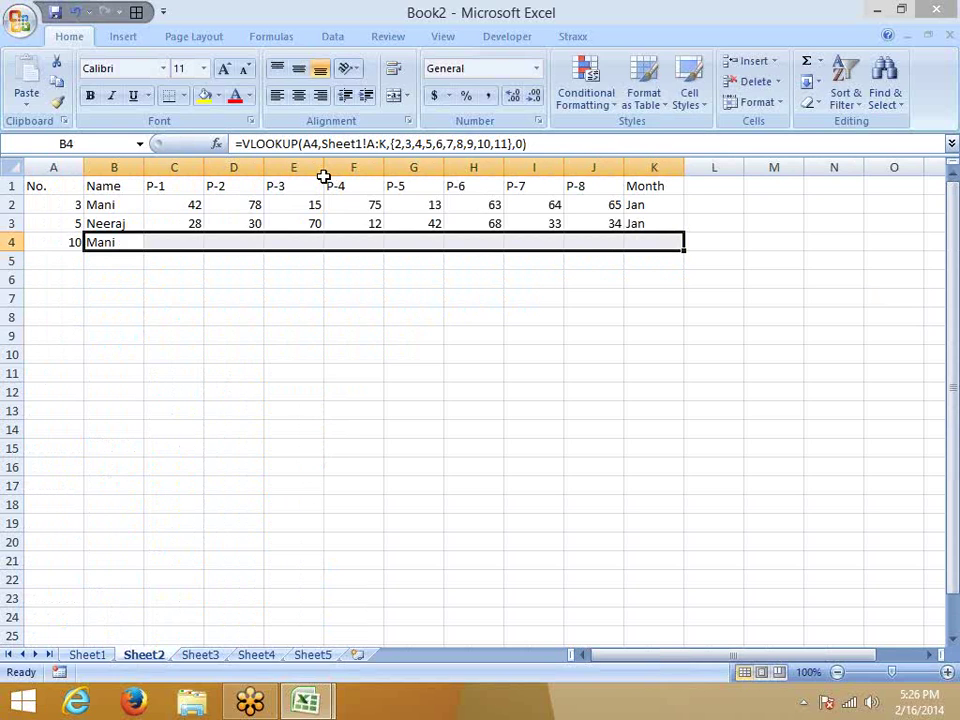
pyautogui.press('F2')
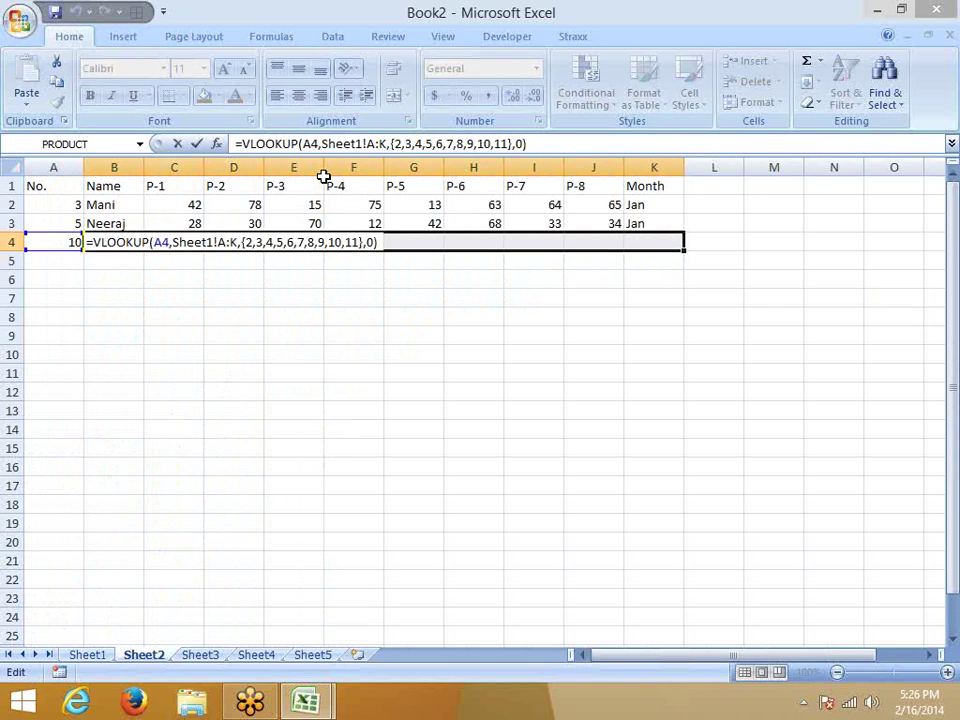
pyautogui.hotkey('ctrl', 'shift', 'Return')
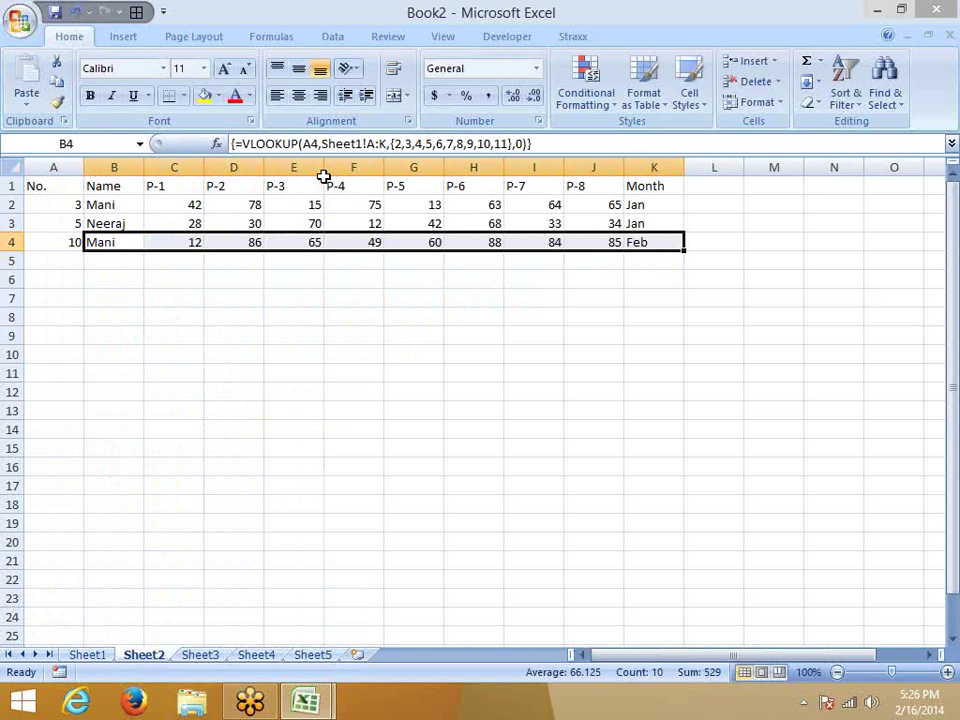
pyautogui.moveTo(122, 185); pyautogui.dragTo(268, 190)
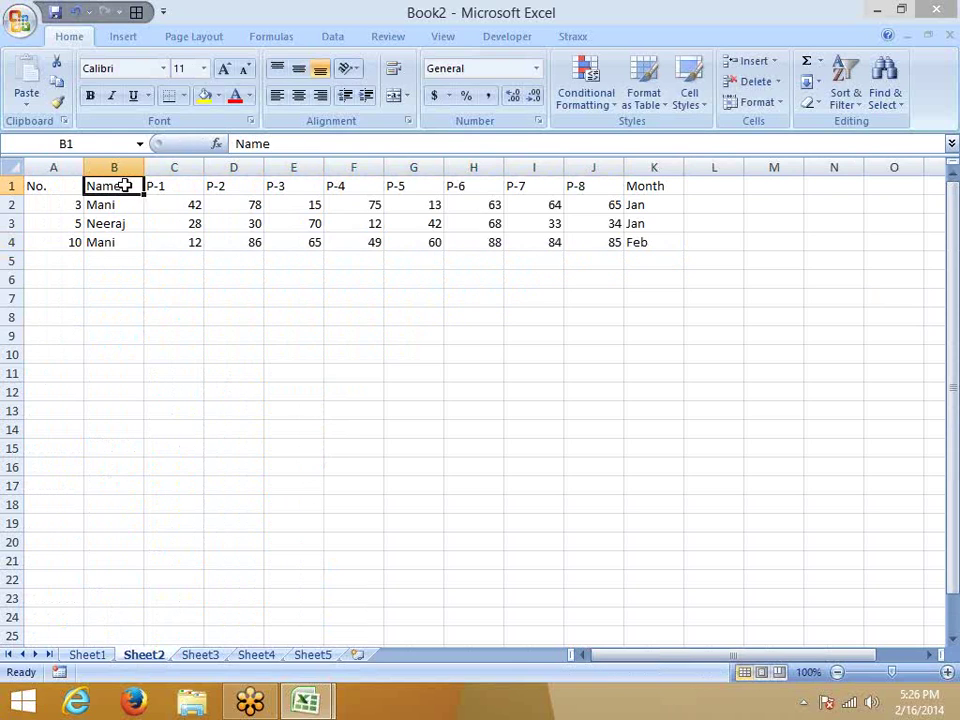
# Copy the Name and P-2 headers into B8 and C8.
pyautogui.click(124, 188)
pyautogui.hotkey('ctrl', 'c')
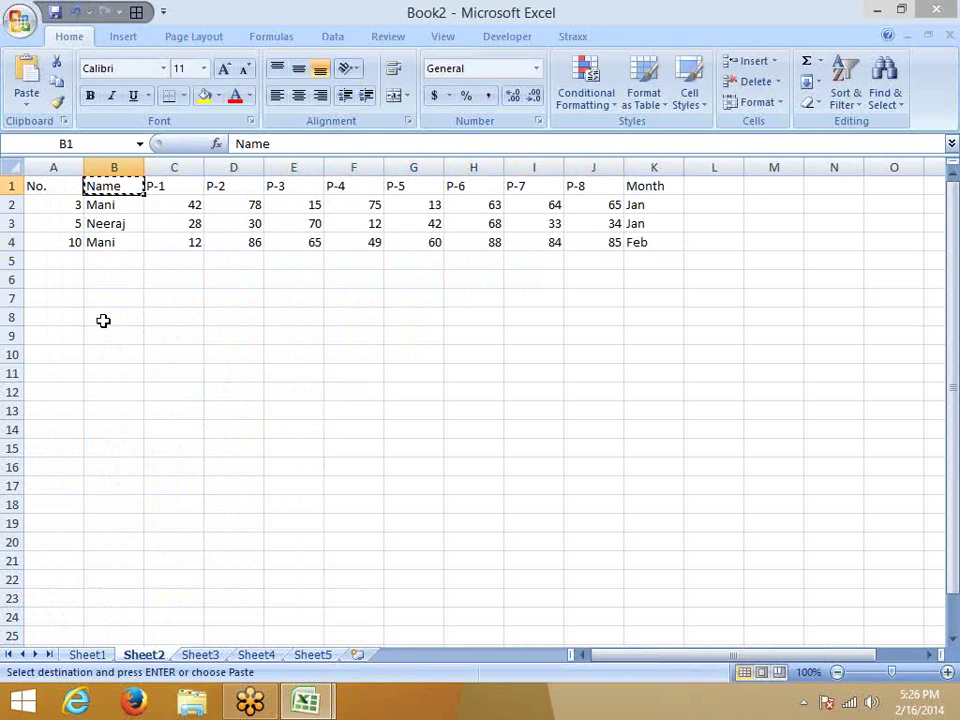
pyautogui.click(103, 318)
pyautogui.hotkey('ctrl', 'v')
pyautogui.click(171, 182)
pyautogui.click(214, 184)
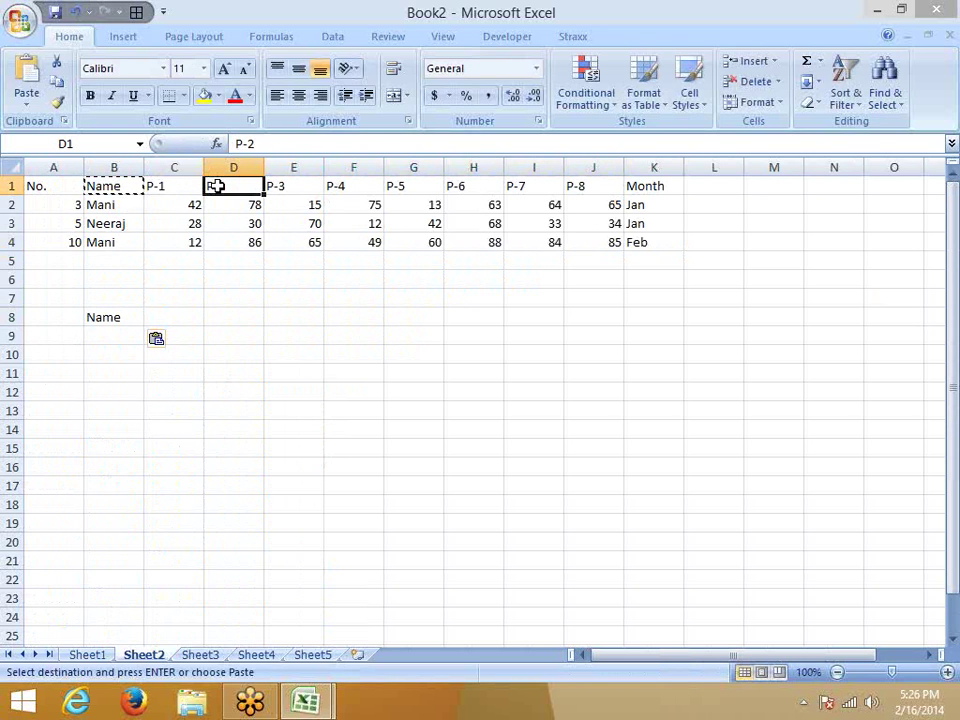
pyautogui.hotkey('ctrl', 'c')
pyautogui.click(154, 314)
pyautogui.hotkey('ctrl', 'v')
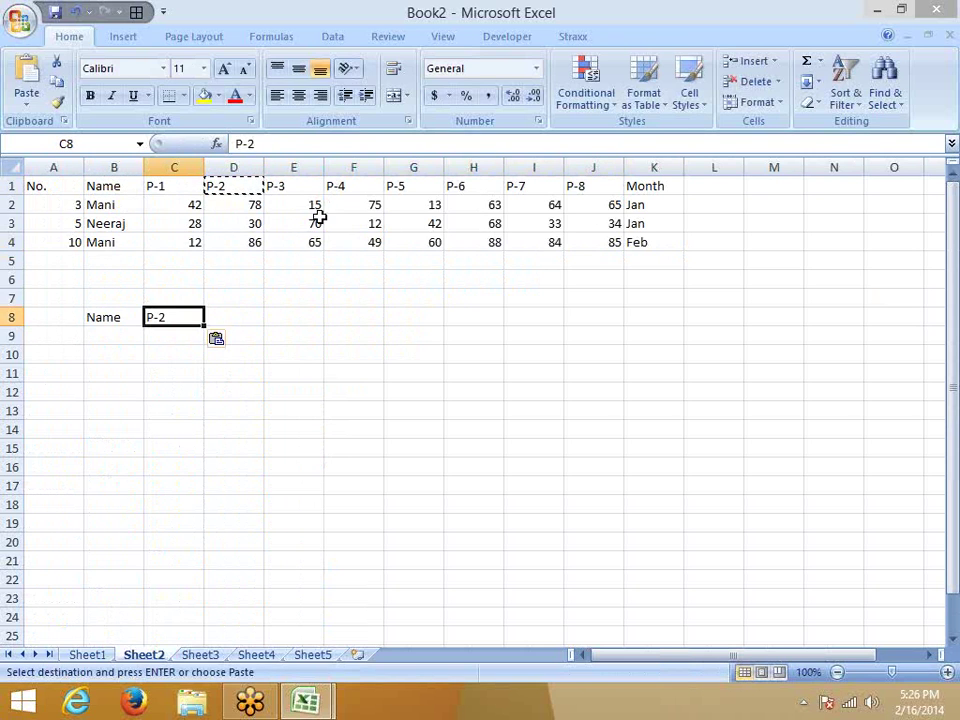
# Copy the P-4 and Month headers into D8 and E8.
pyautogui.click(328, 187)
pyautogui.hotkey('ctrl', 'c')
pyautogui.click(236, 314)
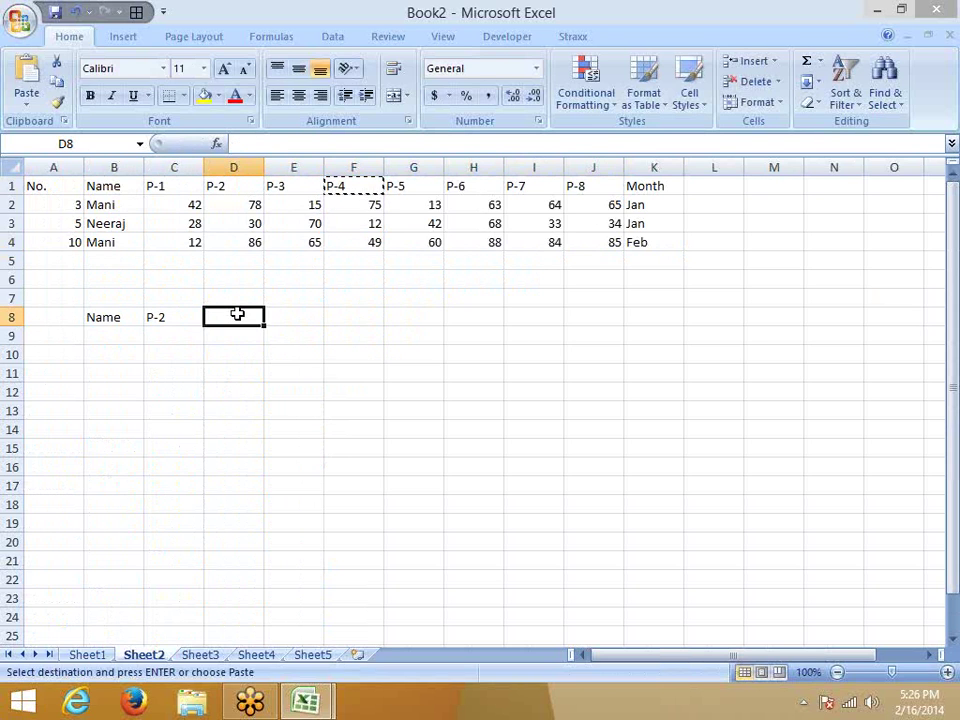
pyautogui.hotkey('ctrl', 'v')
pyautogui.click(662, 188)
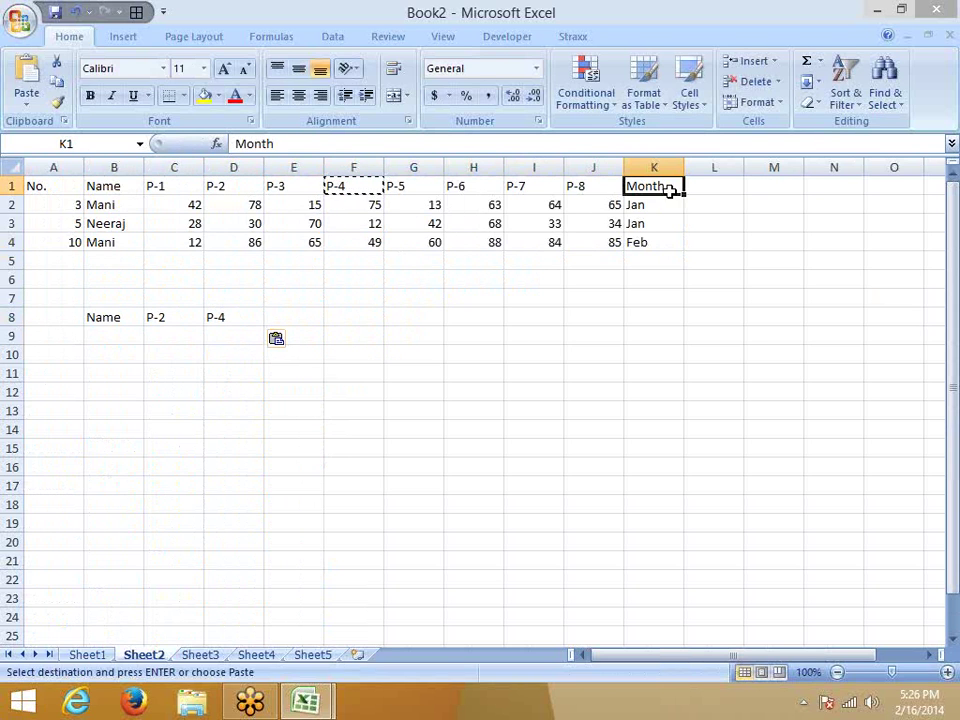
pyautogui.hotkey('ctrl', 'c')
pyautogui.click(281, 317)
pyautogui.hotkey('ctrl', 'v')
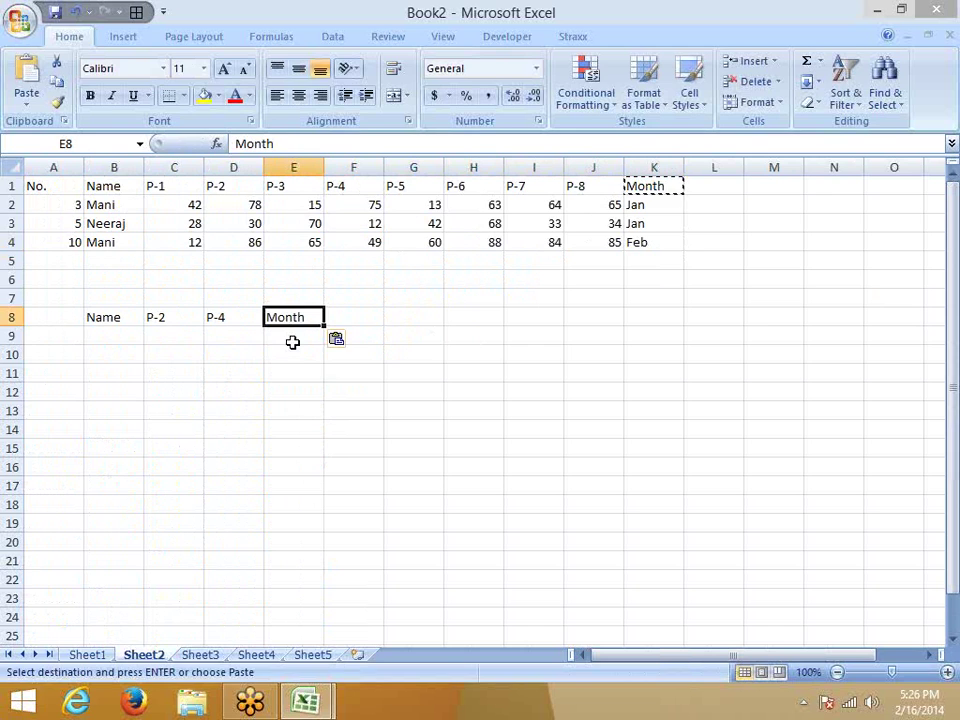
pyautogui.press('Escape')
# Check the formulas in B3 and B4, then enter 4 in cell A9.
pyautogui.click(46, 334)
pyautogui.click(135, 222)
pyautogui.click(135, 241)
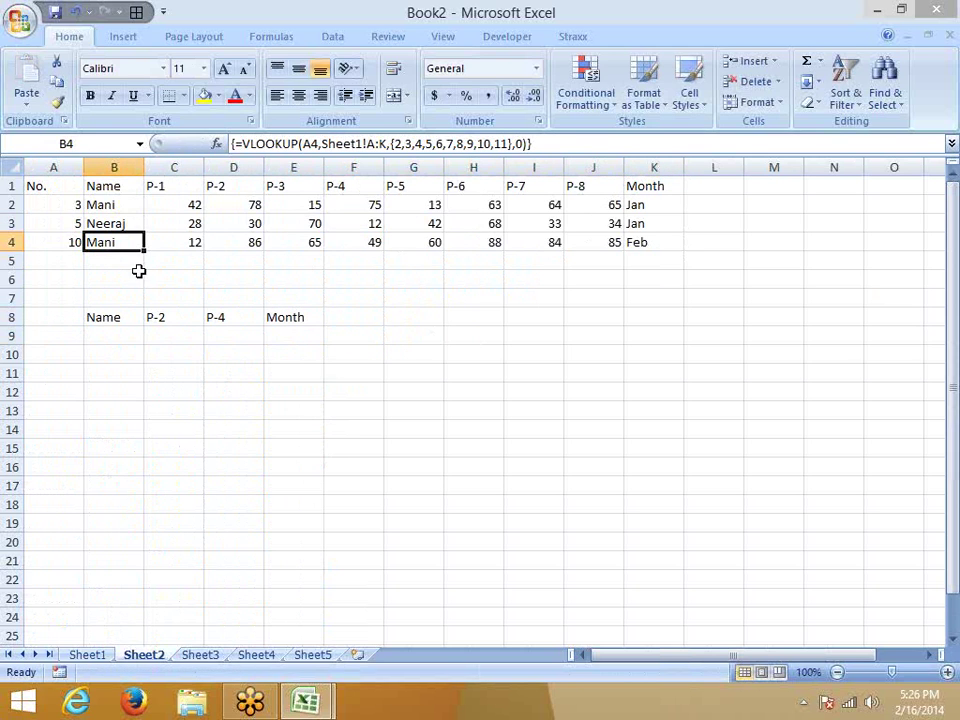
pyautogui.click(69, 334)
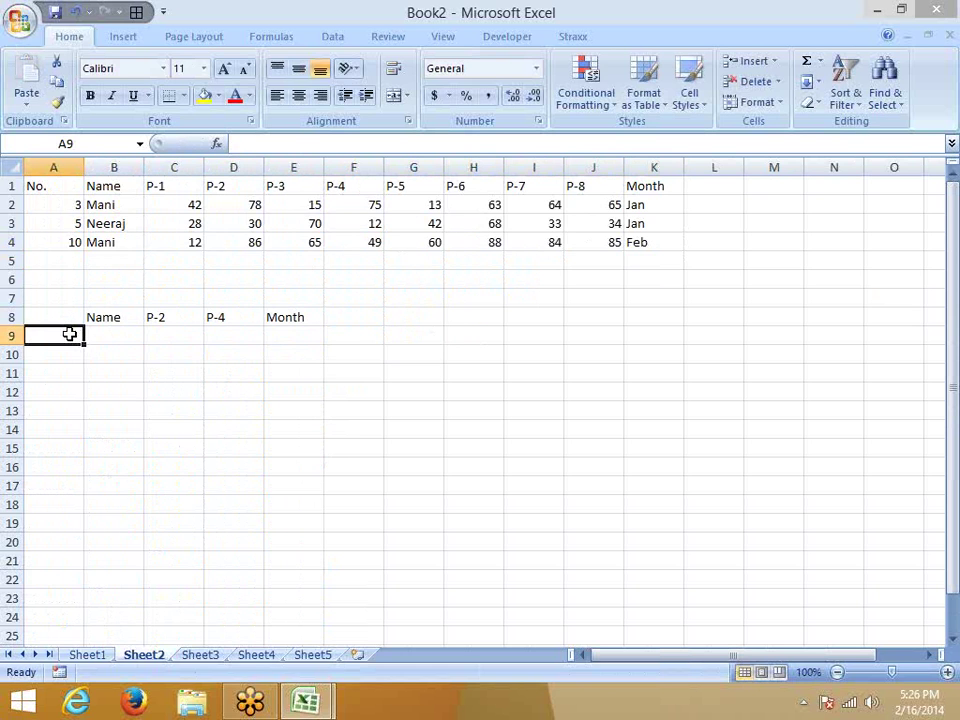
pyautogui.write('4')
pyautogui.press('Escape')
pyautogui.press('Up')
pyautogui.press('Right')
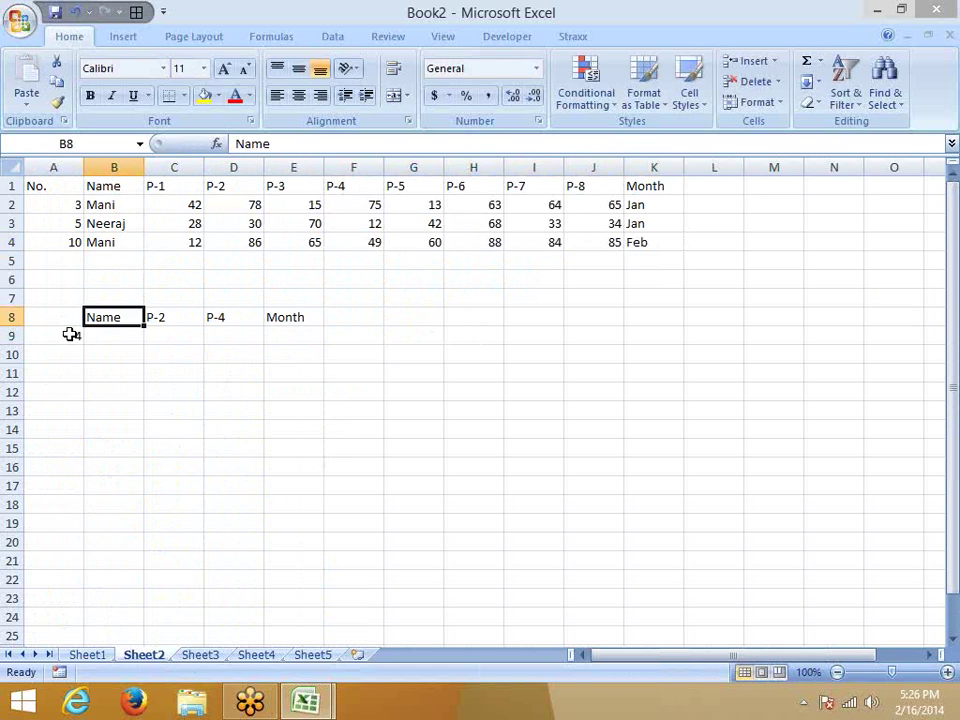
# Enter =MATCH(B8,Sheet1!A1:K1,0) in Sheet2 cell B7, returning 2 for the Name header.
pyautogui.press('Up')
pyautogui.write('=mat')
pyautogui.press('Tab')
pyautogui.press('Down')
pyautogui.write(',')
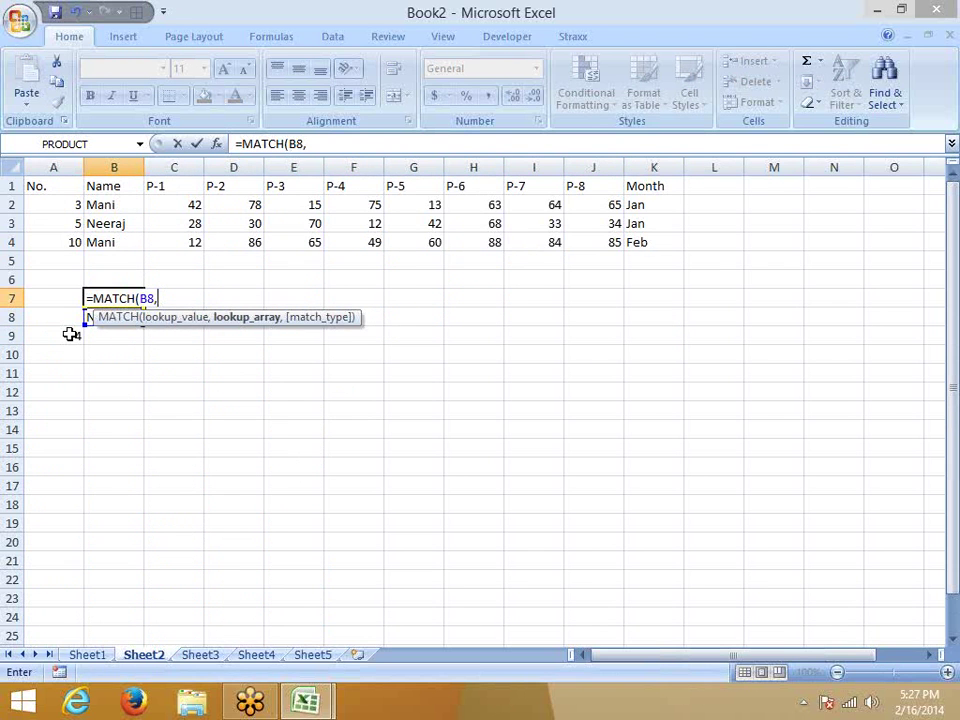
pyautogui.click(101, 656)
pyautogui.click(34, 184)
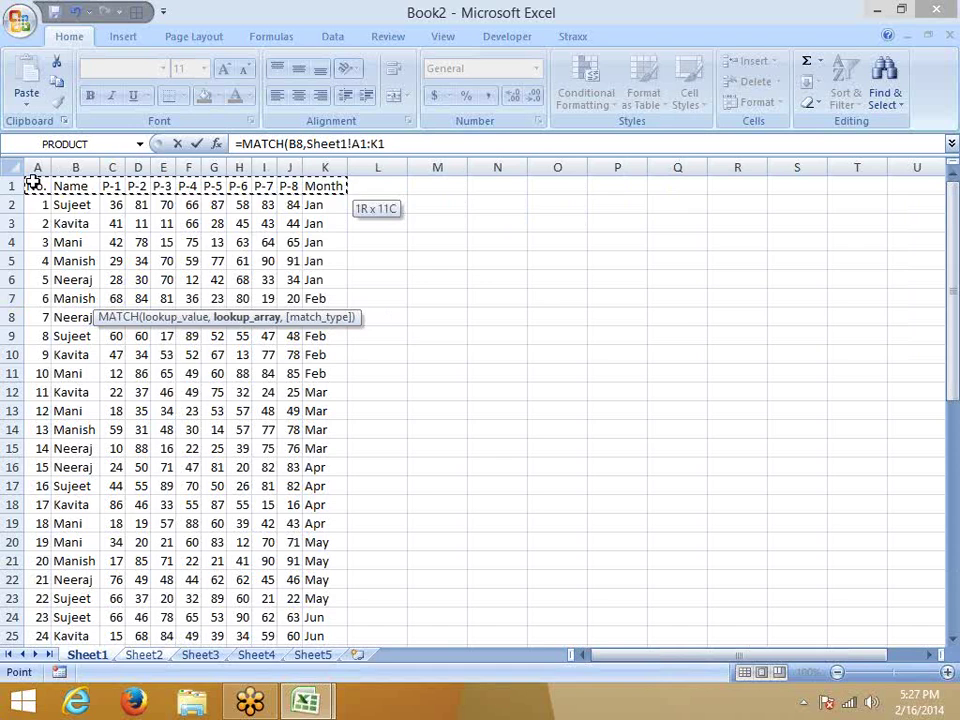
pyautogui.write(',0')
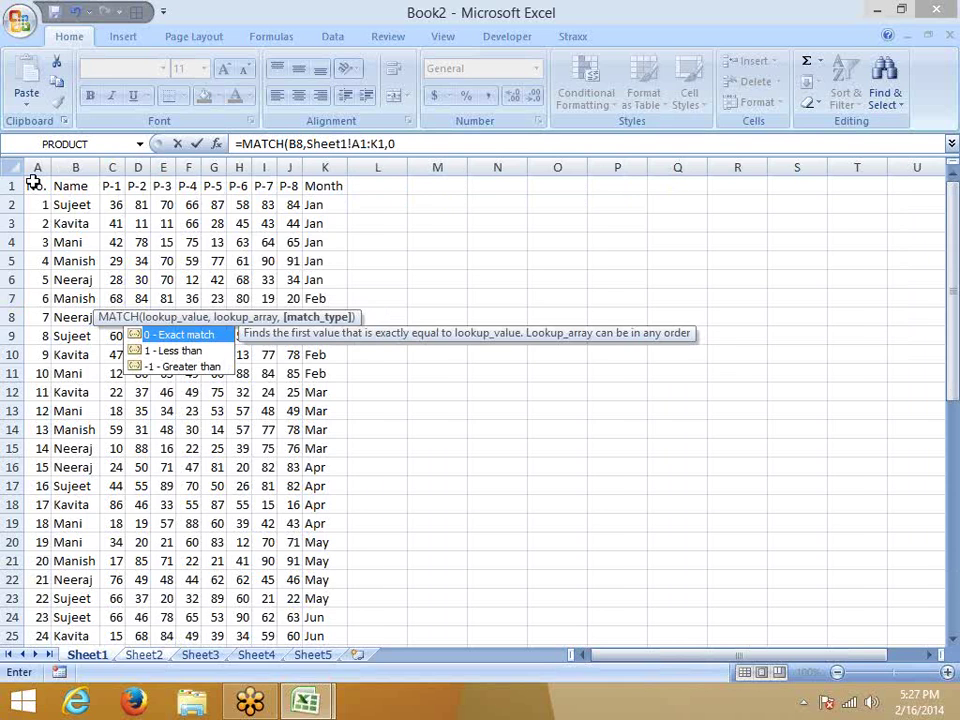
pyautogui.press('Return')
# Review the B7 formula, then flip to the next sheet and back to Sheet2.
pyautogui.press('Up')
pyautogui.press('Down')
pyautogui.hotkey('ctrl', 'pagedown')
pyautogui.hotkey('ctrl', 'pageup')
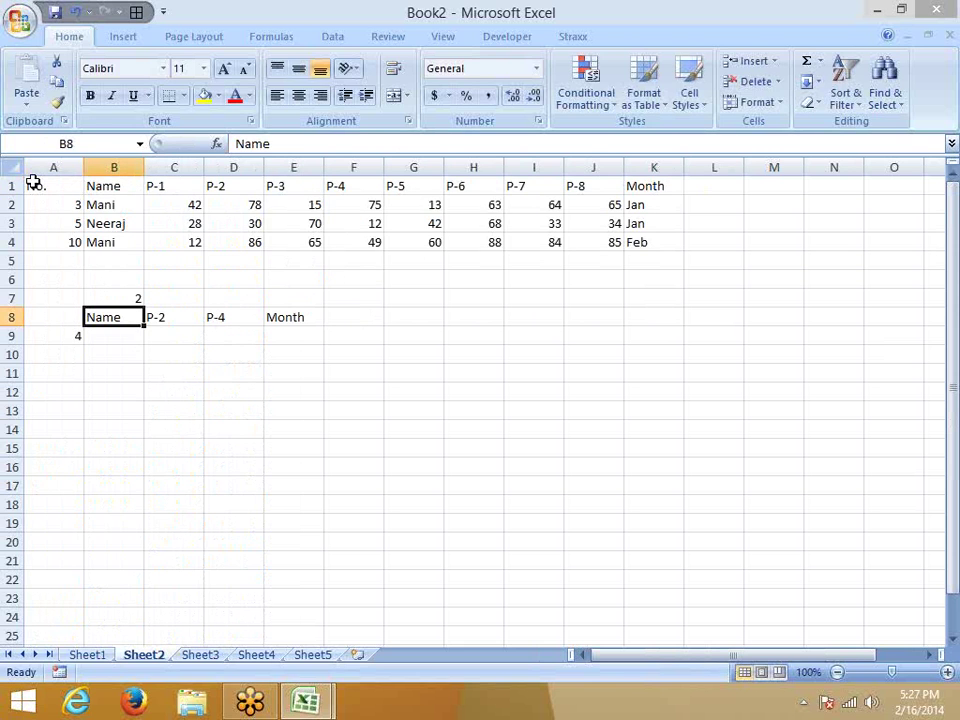
pyautogui.hotkey('ctrl', 'pagedown')
pyautogui.hotkey('ctrl', 'pagedown')
pyautogui.hotkey('ctrl', 'pagedown')
pyautogui.hotkey('ctrl', 'pageup')
pyautogui.hotkey('ctrl', 'pageup')
pyautogui.hotkey('ctrl', 'pageup')
pyautogui.hotkey('ctrl', 'pageup')
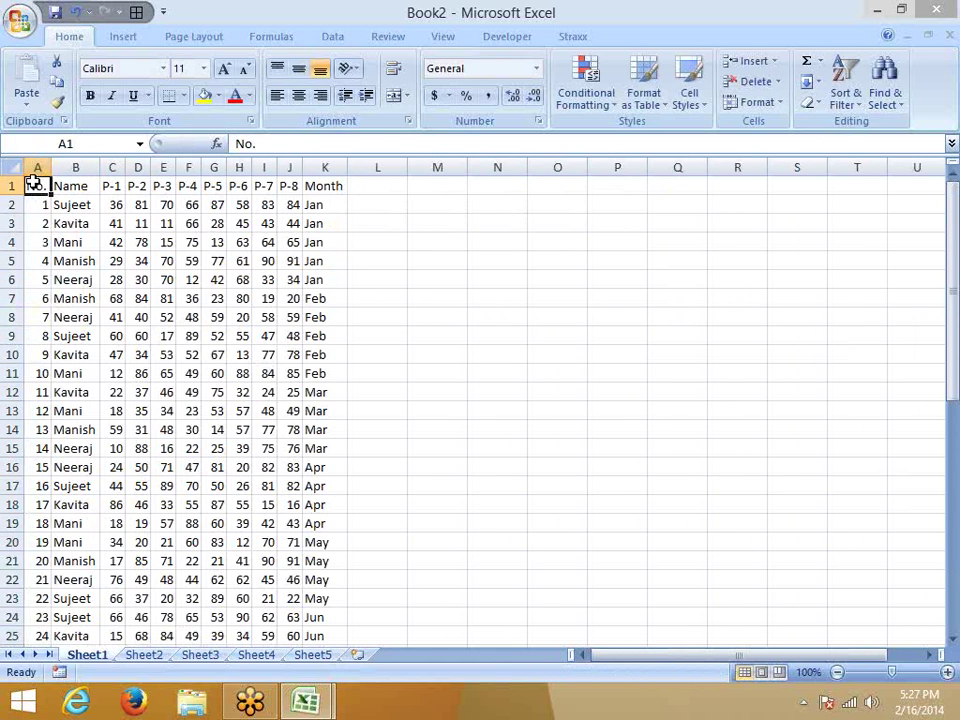
pyautogui.hotkey('ctrl', 'Right')
pyautogui.hotkey('ctrl', 'shift', 'Left')
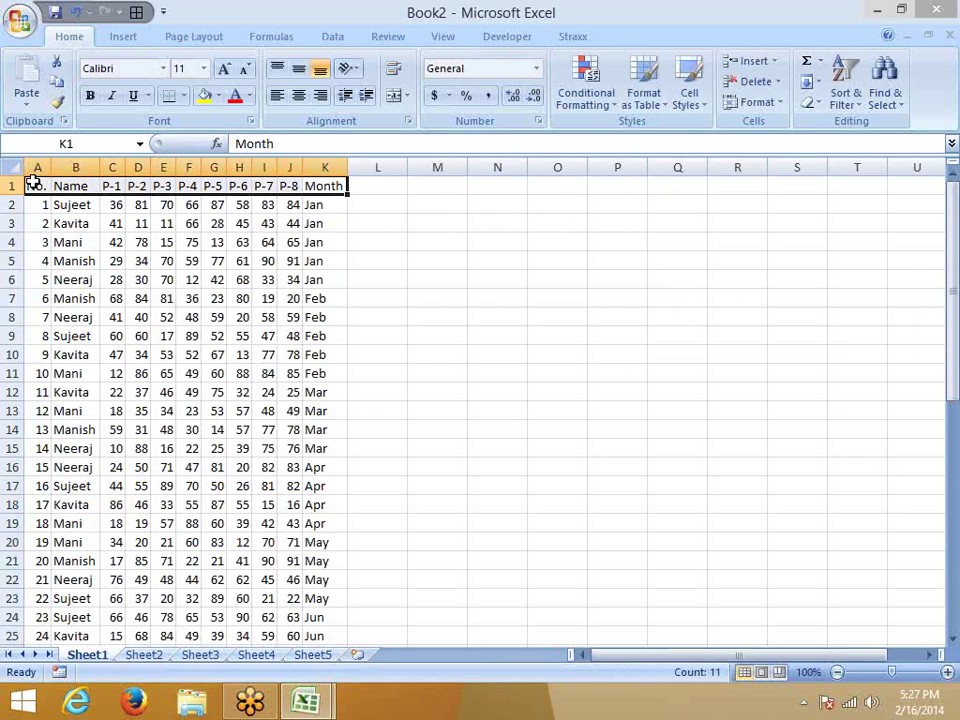
pyautogui.click(34, 185)
pyautogui.click(73, 186)
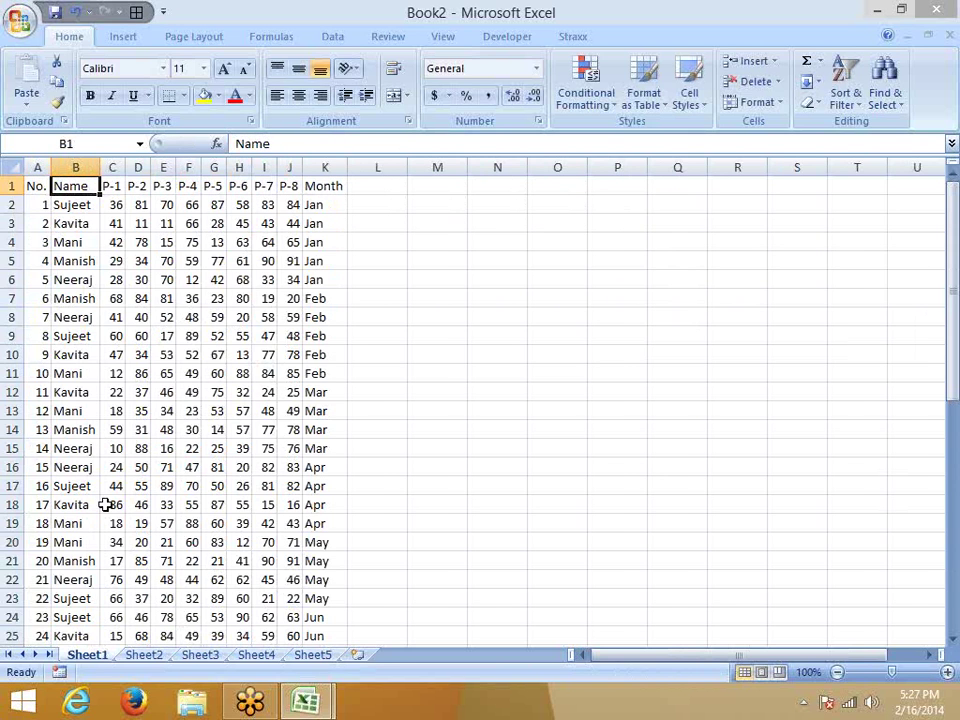
pyautogui.click(186, 655)
pyautogui.click(162, 657)
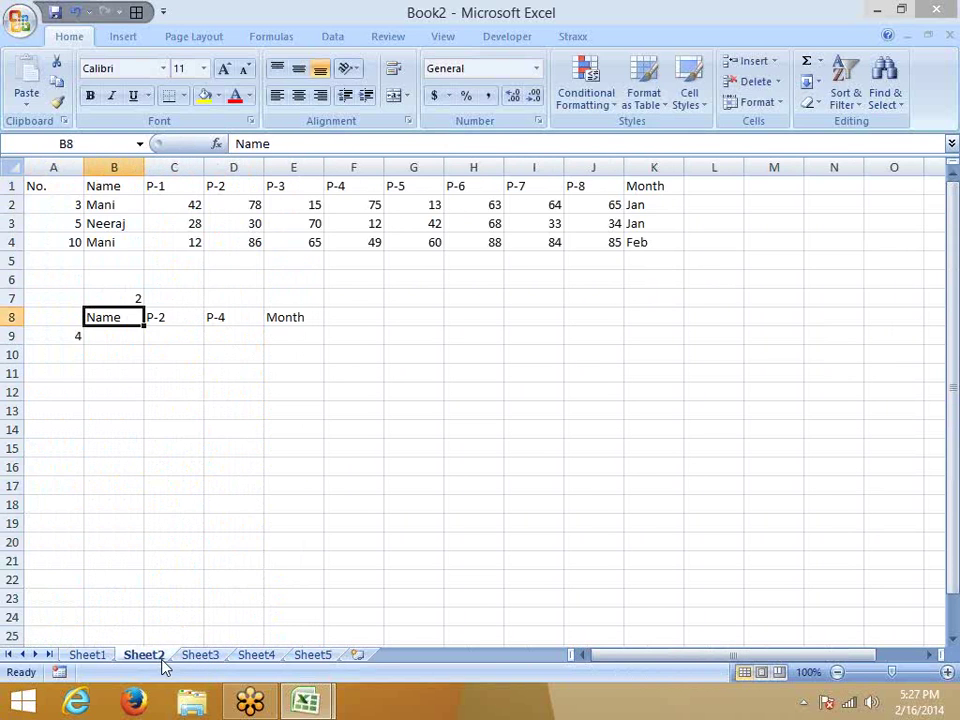
pyautogui.click(125, 300)
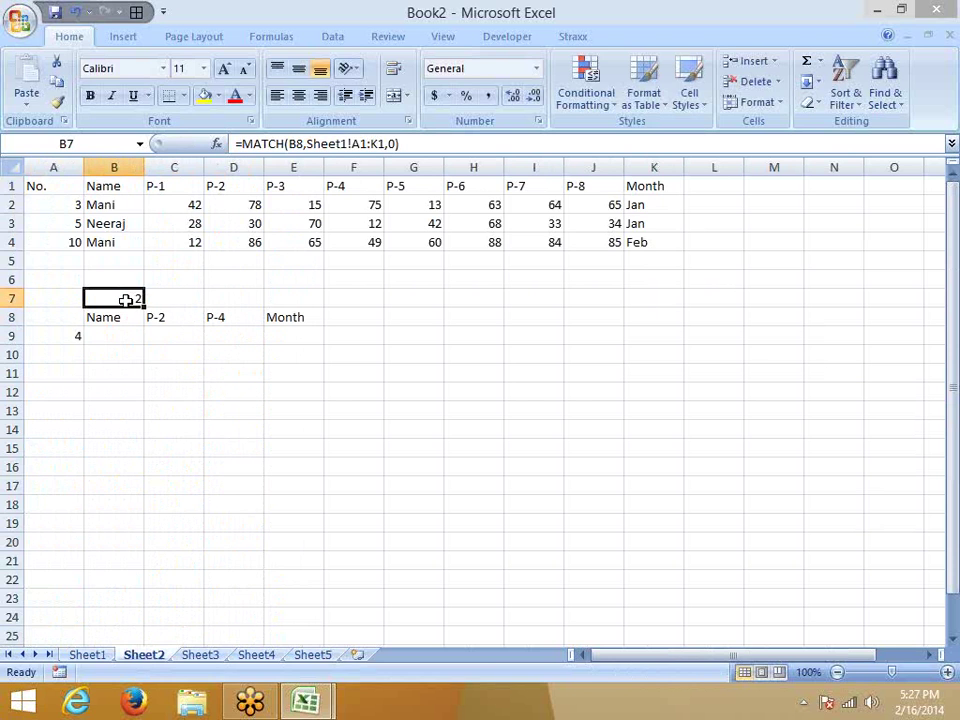
pyautogui.click(125, 318)
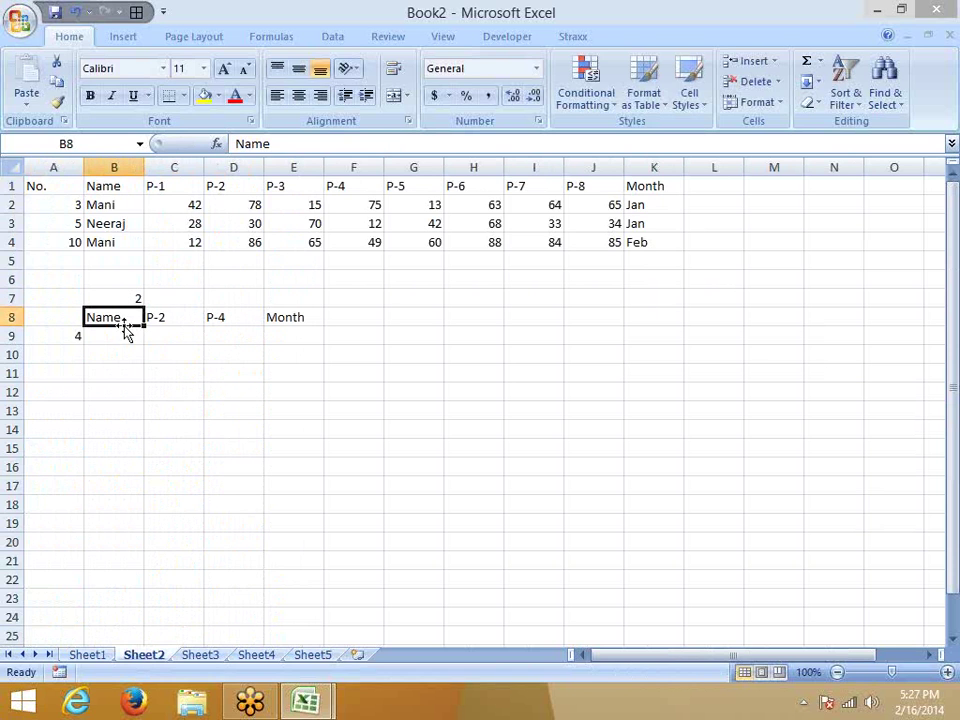
# Start a VLOOKUP in B9 with A9 as lookup value and Sheet1 columns A:K as table.
pyautogui.click(120, 336)
pyautogui.write('=vl')
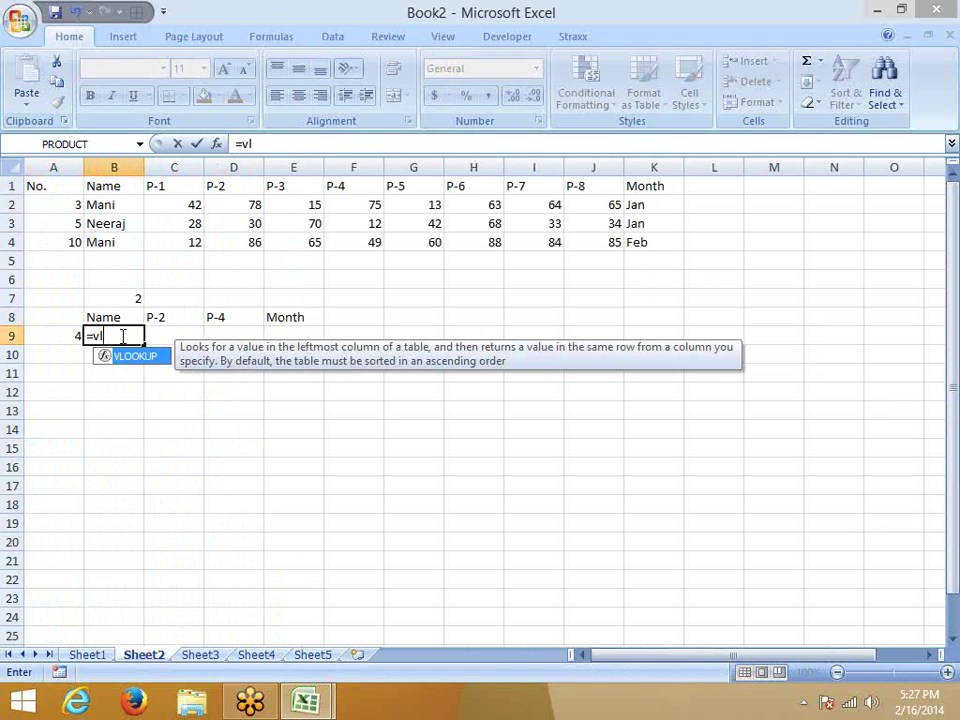
pyautogui.press('Tab')
pyautogui.click(47, 336)
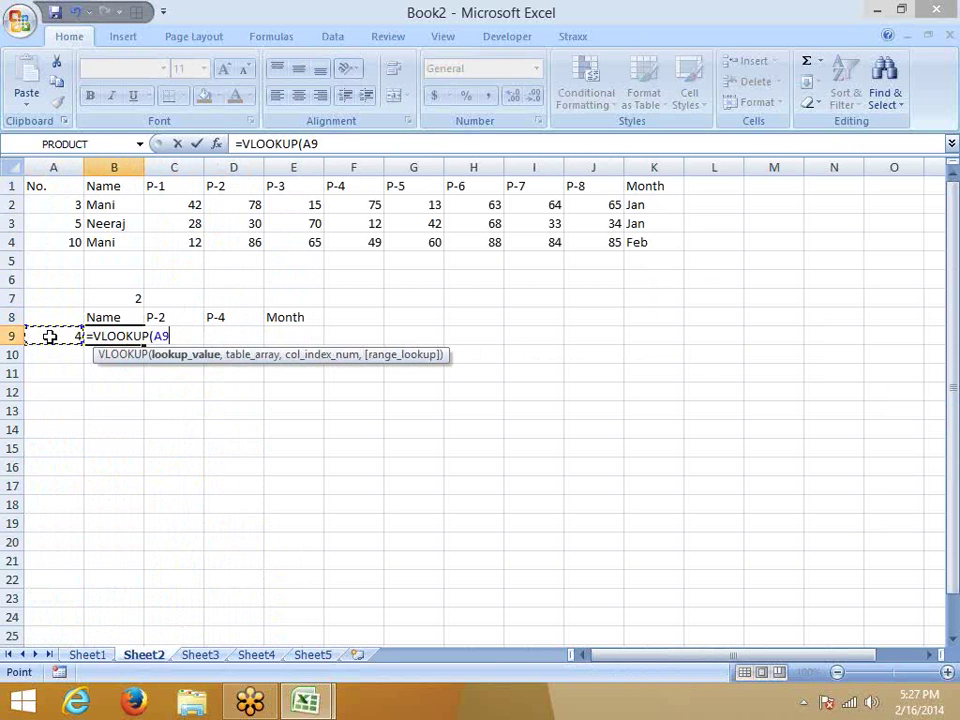
pyautogui.write(',')
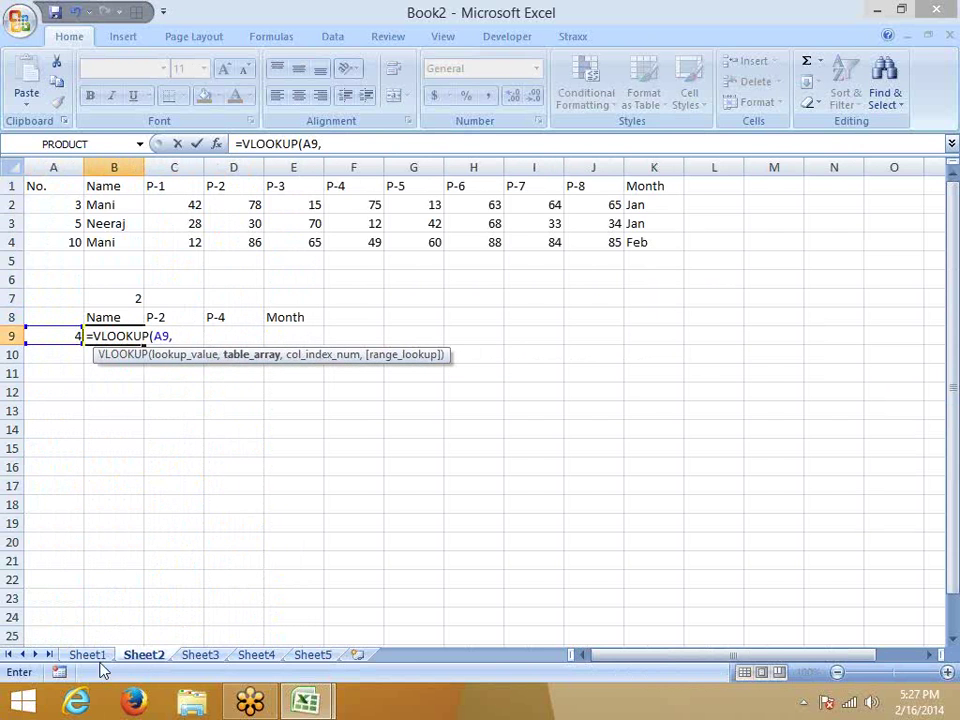
pyautogui.click(88, 655)
pyautogui.moveTo(37, 167); pyautogui.dragTo(320, 168)
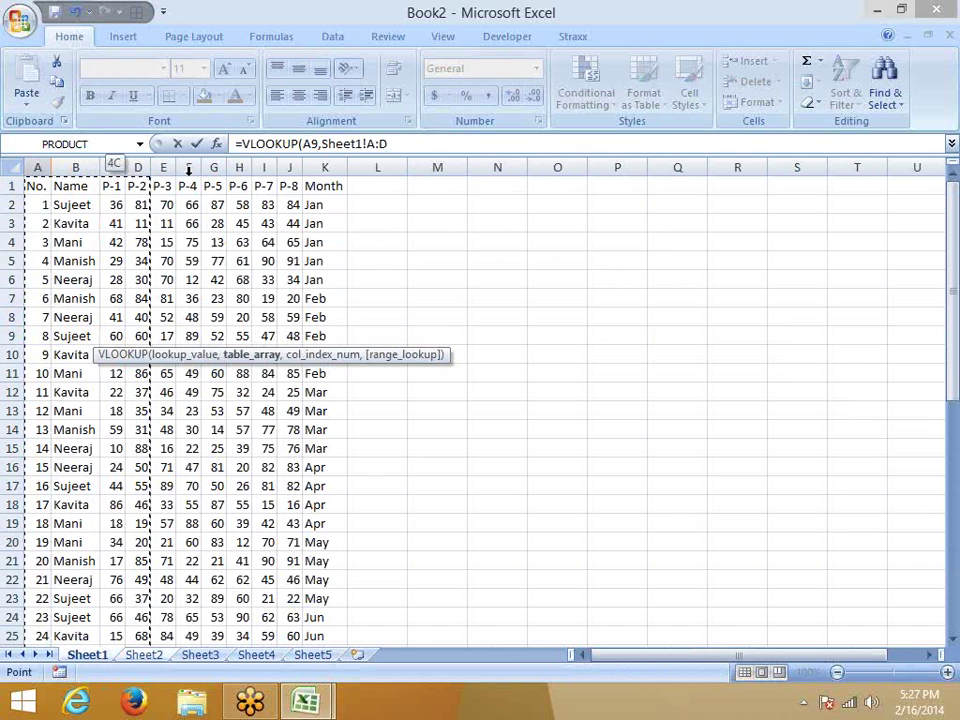
pyautogui.write(',')
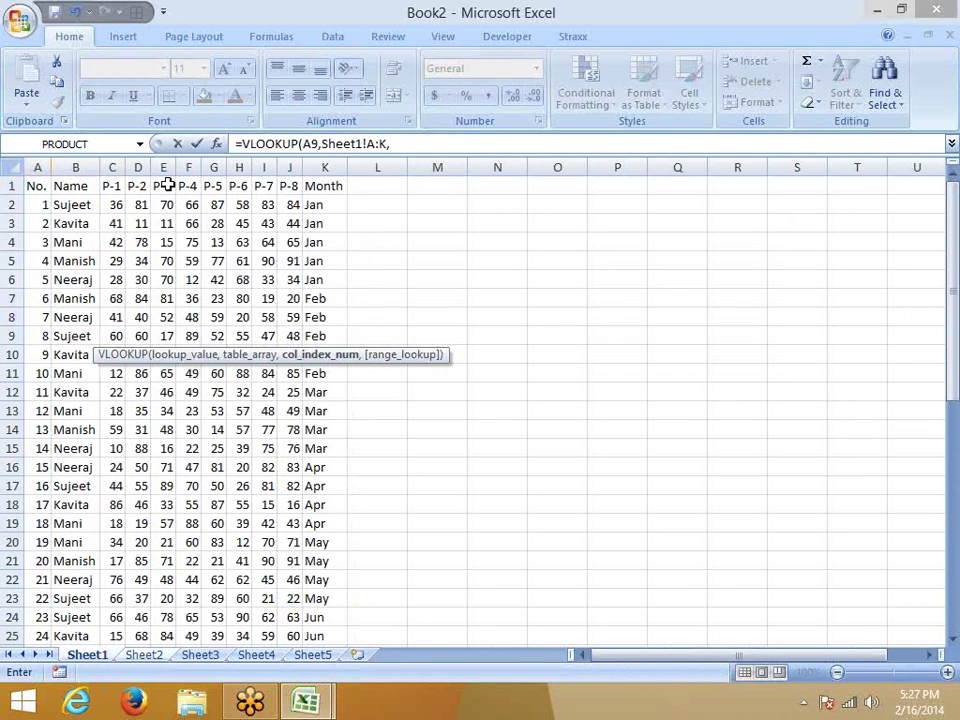
# Finish the VLOOKUP with Sheet2!B7 as column number and exact match 0, returning Manish.
pyautogui.click(143, 655)
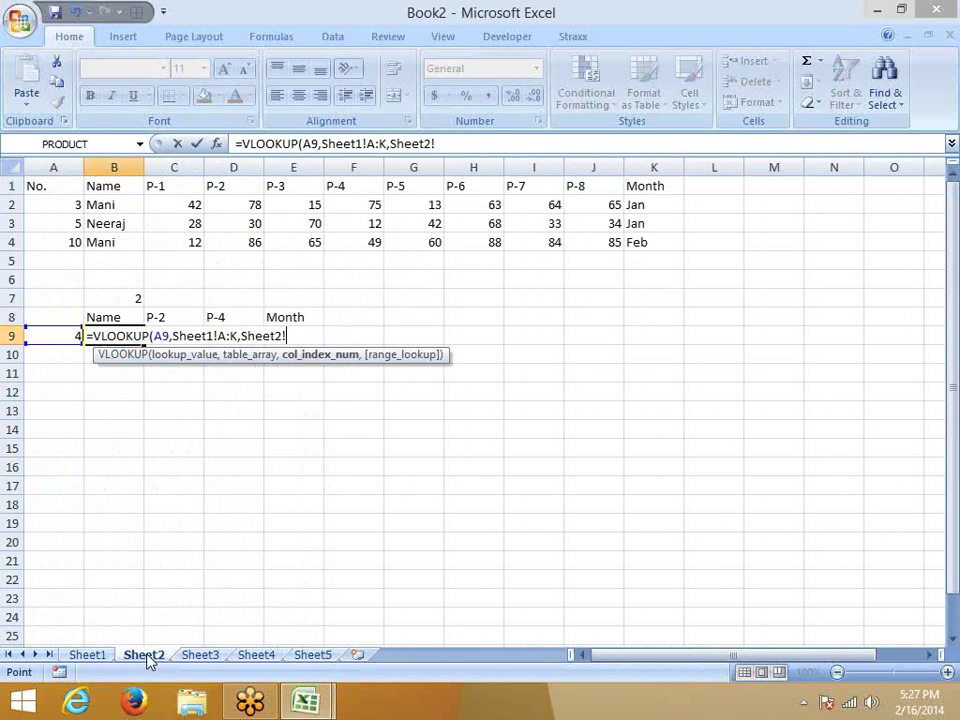
pyautogui.click(137, 294)
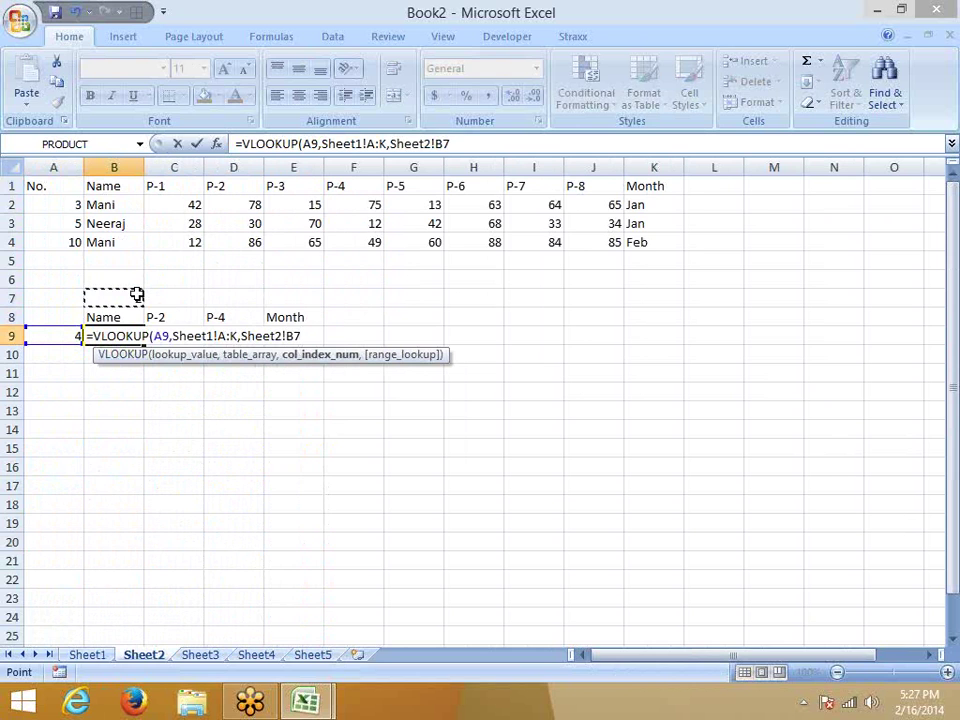
pyautogui.write(',')
pyautogui.write('0)')
pyautogui.press('Return')
pyautogui.press('Up')
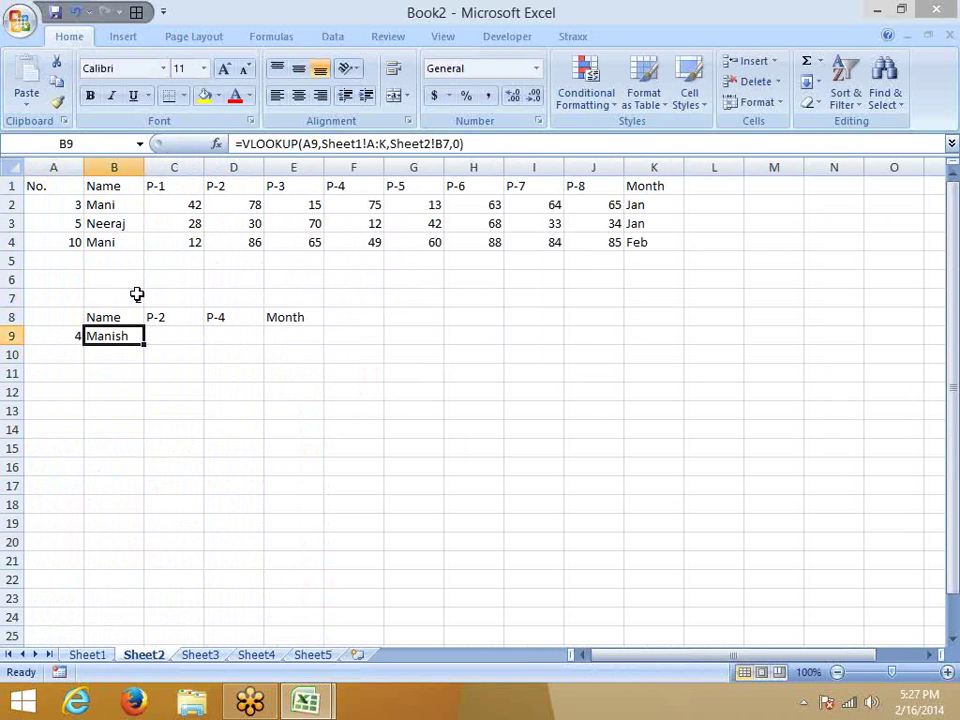
pyautogui.click(136, 297)
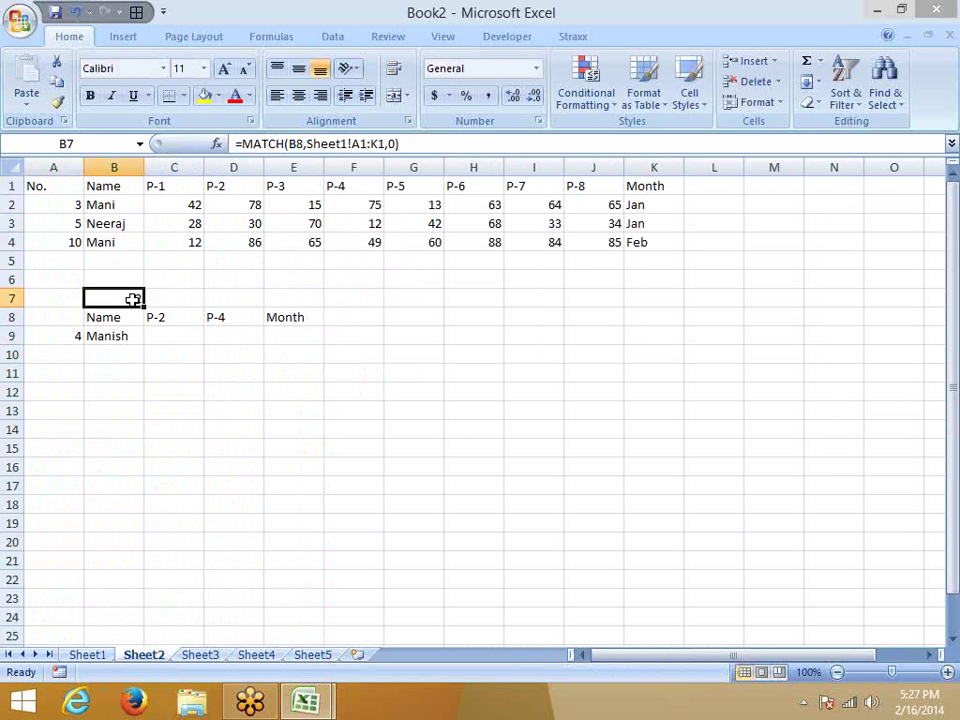
# Lock B7's MATCH references as B$8 and Sheet1!$A$1:$K$1.
pyautogui.click(291, 146)
pyautogui.press('F4')
pyautogui.press('F4')
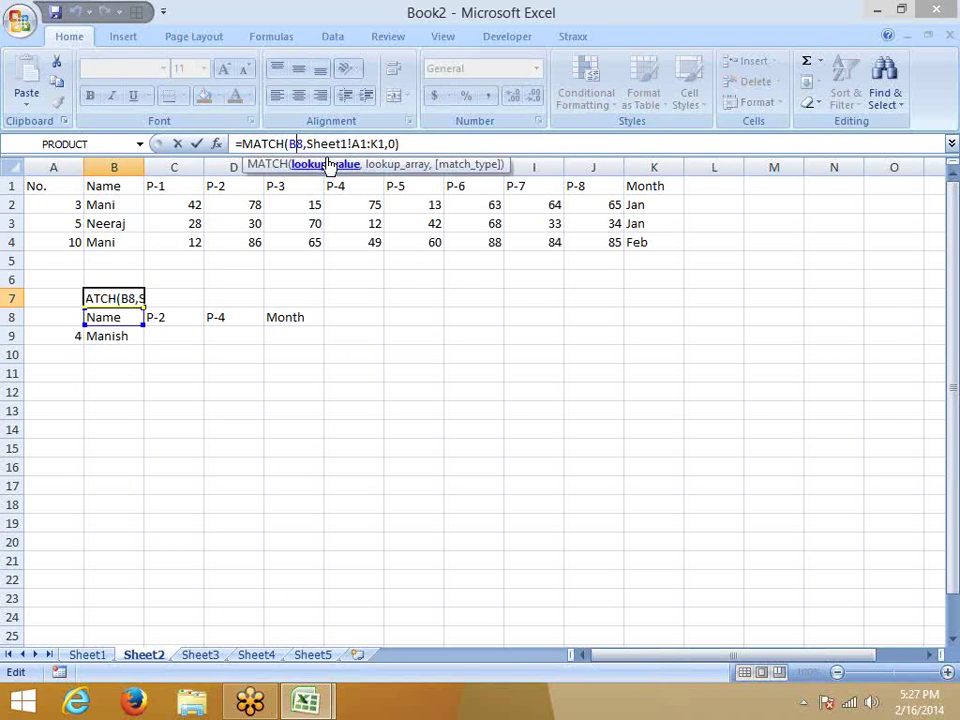
pyautogui.click(368, 143)
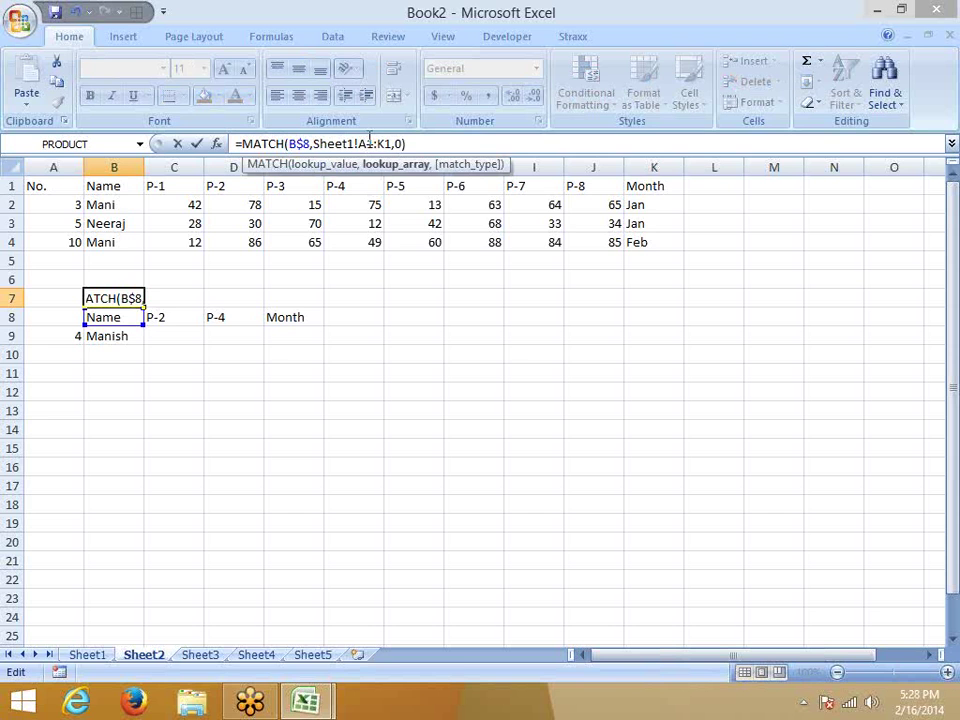
pyautogui.press('F4')
pyautogui.click(397, 143)
pyautogui.press('F4')
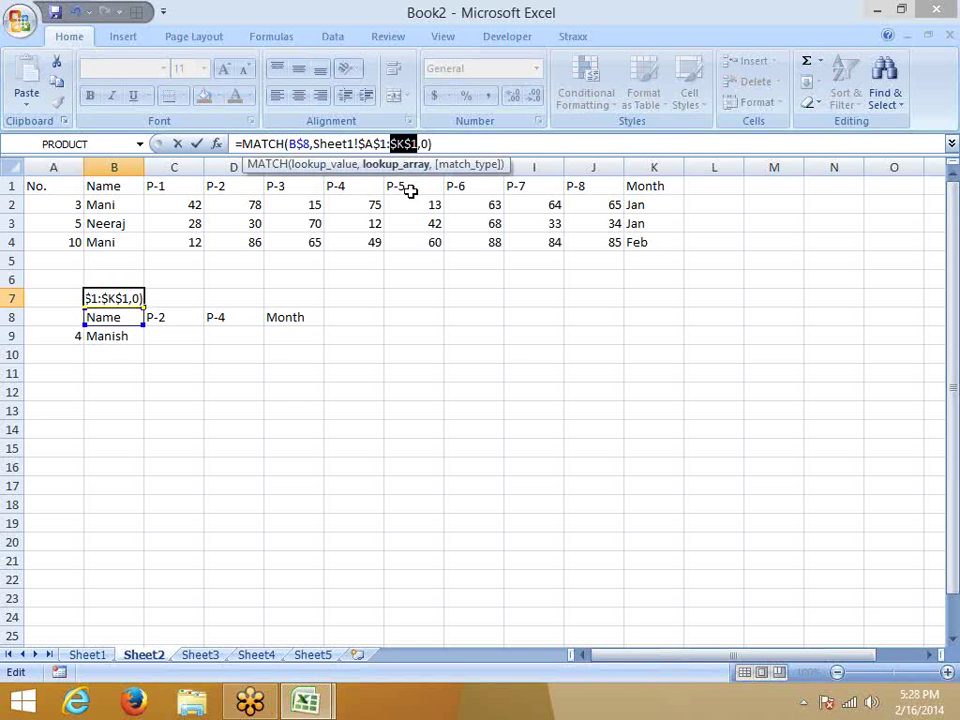
pyautogui.press('Return')
pyautogui.press('Return')
# Make B9's VLOOKUP references absolute: $A9 and Sheet1!$A:$K.
pyautogui.click(372, 147)
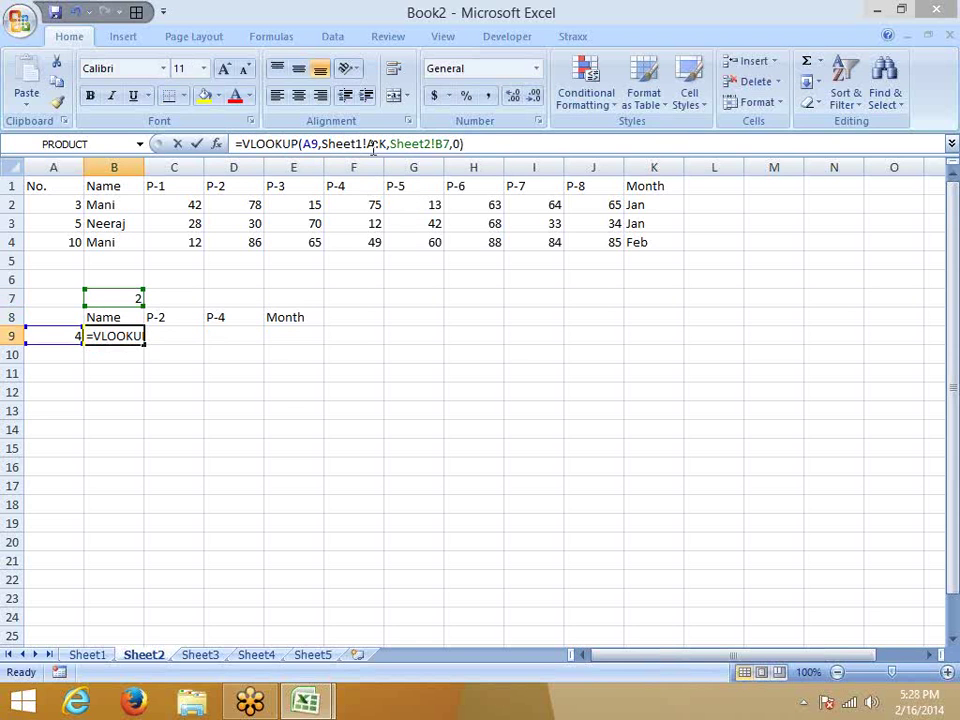
pyautogui.click(372, 144)
pyautogui.click(307, 143)
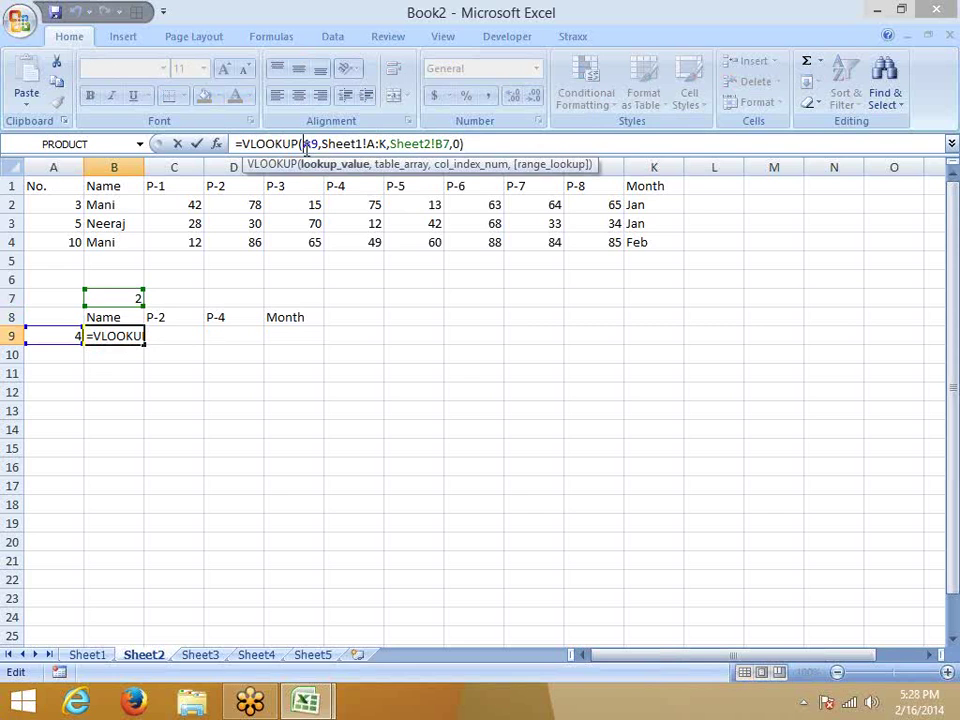
pyautogui.write('$')
pyautogui.click(382, 143)
pyautogui.press('F4')
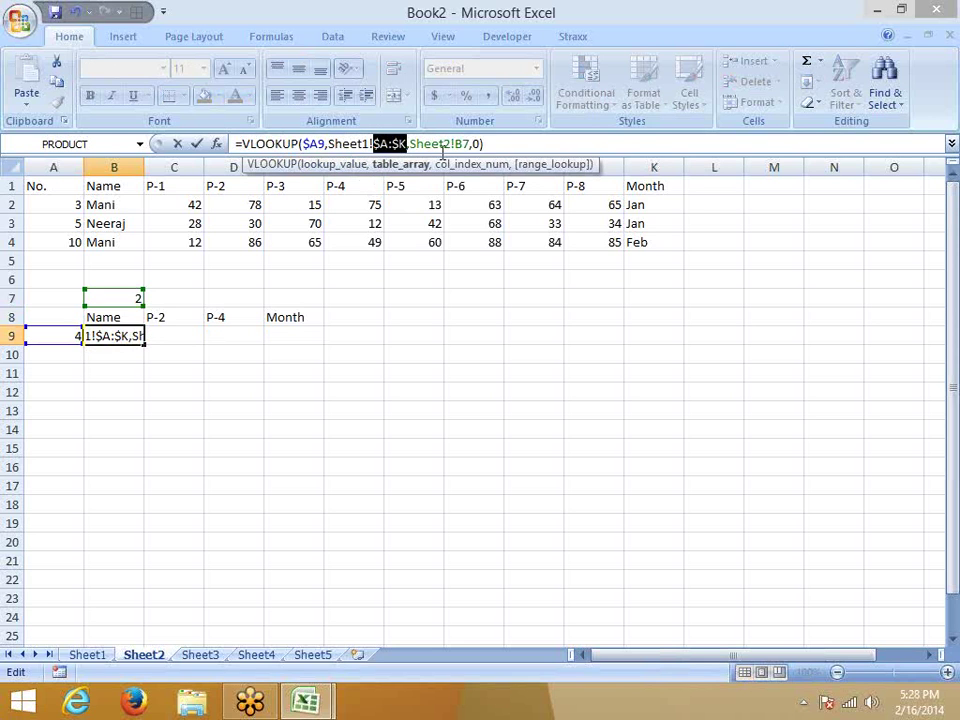
pyautogui.click(455, 143)
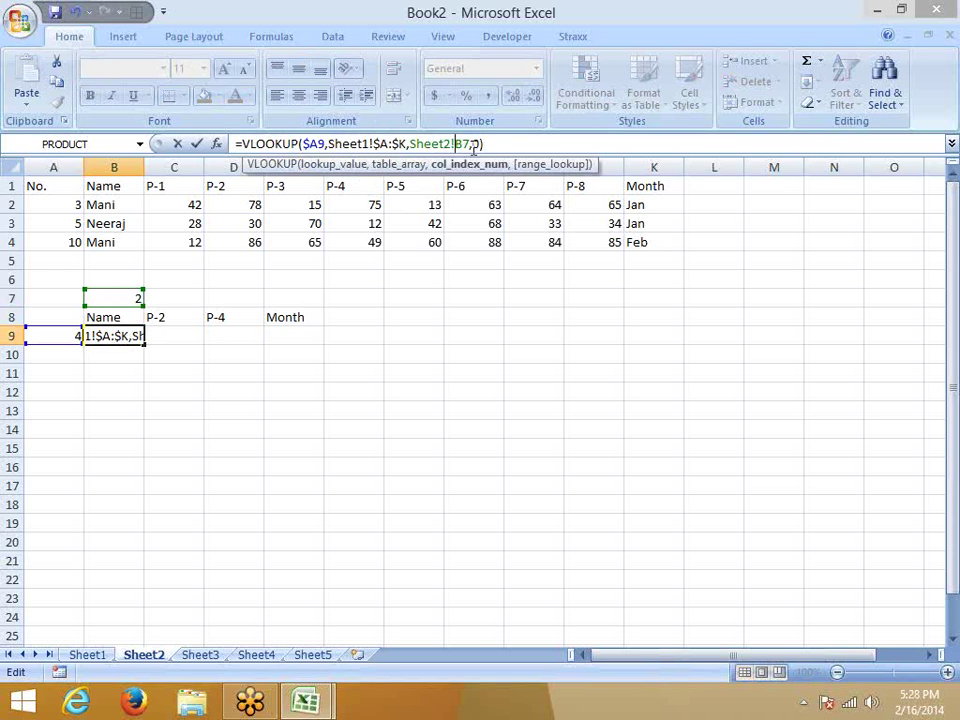
pyautogui.press('Return')
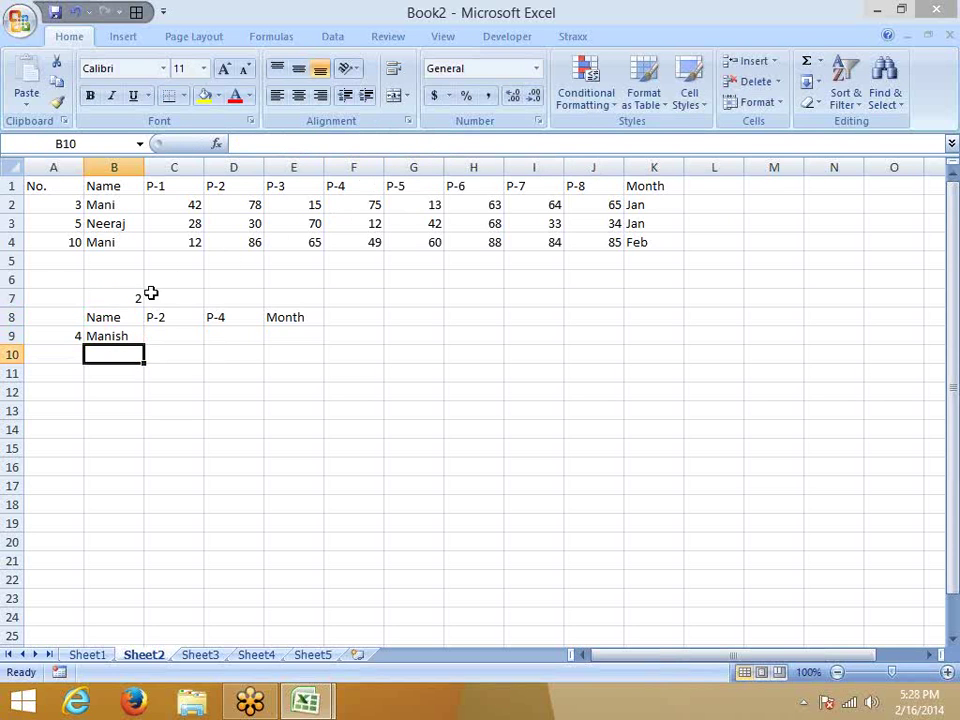
# Replace Sheet2!B7 in B9's VLOOKUP with the MATCH expression copied from B7, still returning Manish.
pyautogui.click(140, 297)
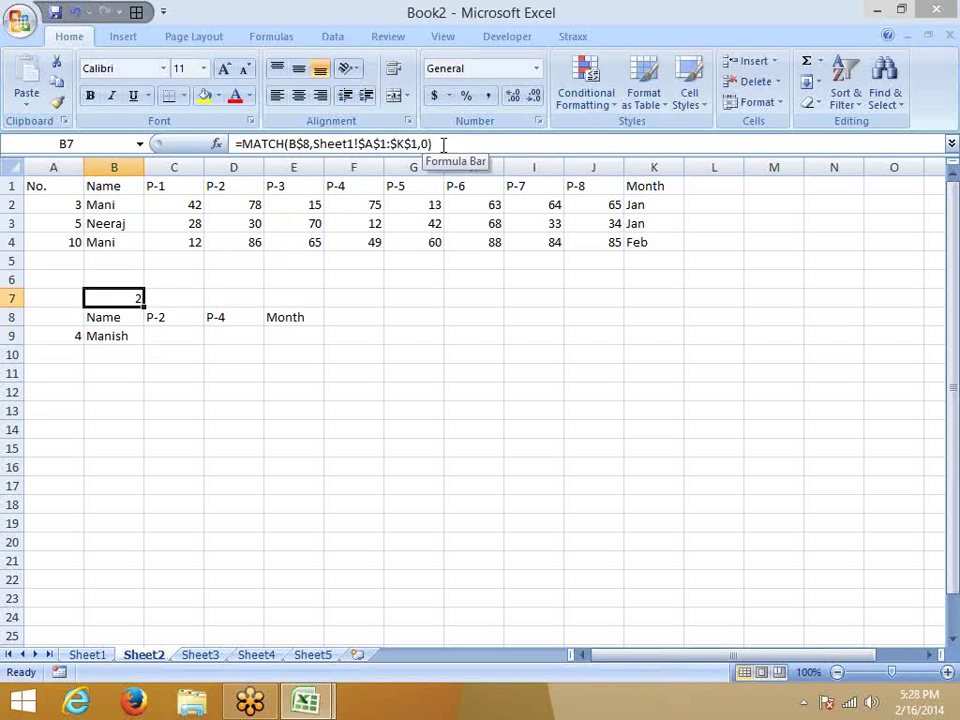
pyautogui.moveTo(433, 144); pyautogui.dragTo(243, 144)
pyautogui.hotkey('ctrl', 'c')
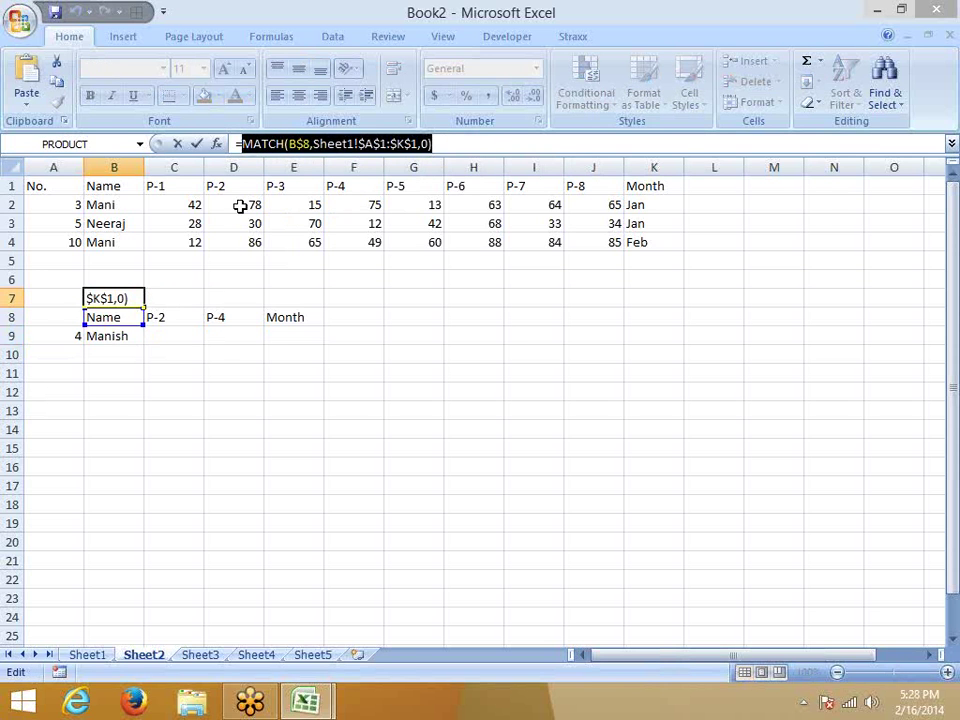
pyautogui.press('Escape')
pyautogui.click(126, 338)
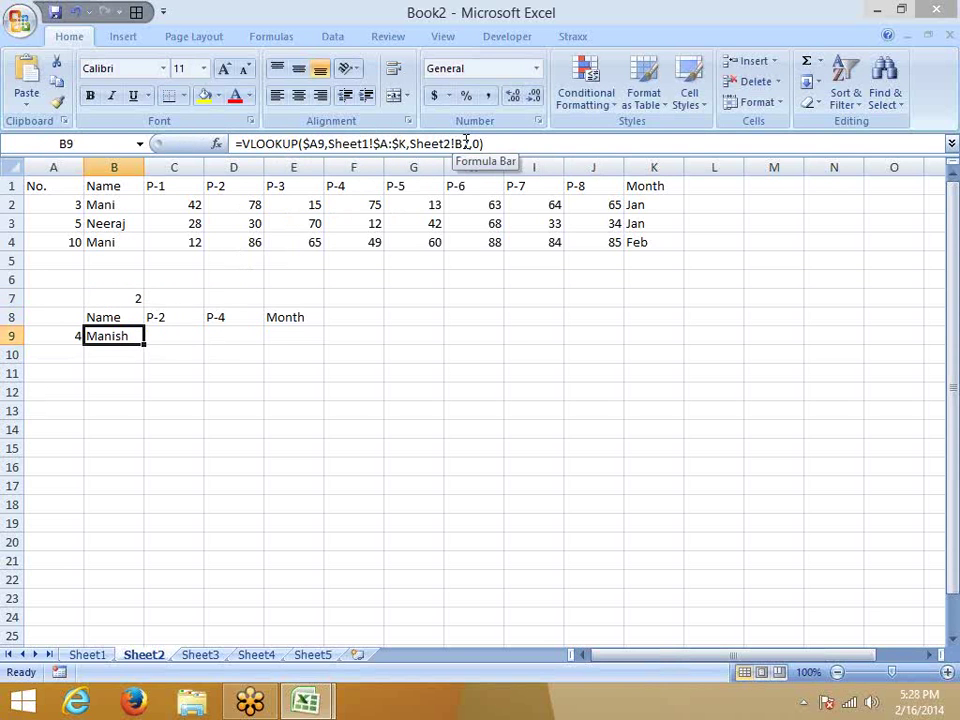
pyautogui.moveTo(468, 144); pyautogui.dragTo(410, 144)
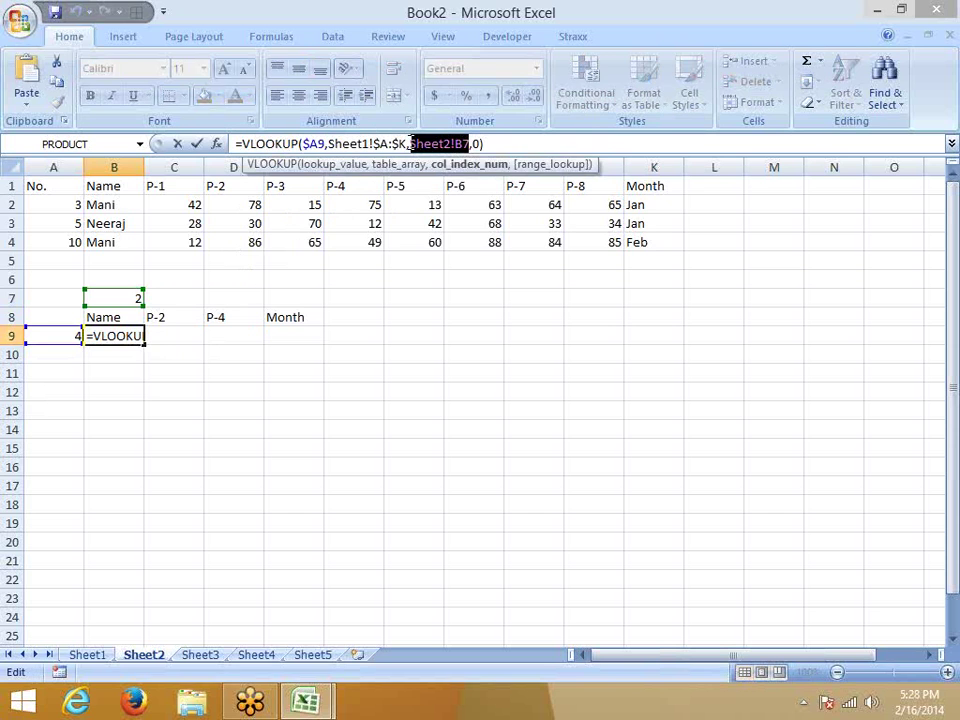
pyautogui.hotkey('ctrl', 'v')
pyautogui.press('Return')
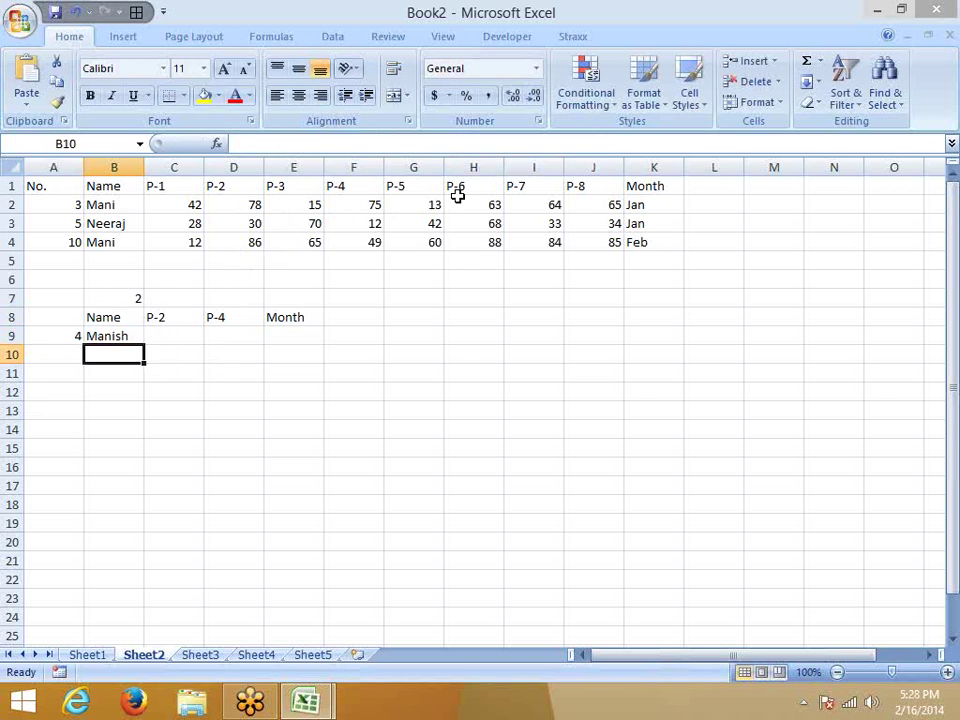
pyautogui.click(124, 336)
# Fill the lookup formula from B9 across to E9 and check the results Manish, 34, 59, Jan.
pyautogui.moveTo(145, 345); pyautogui.dragTo(304, 346)
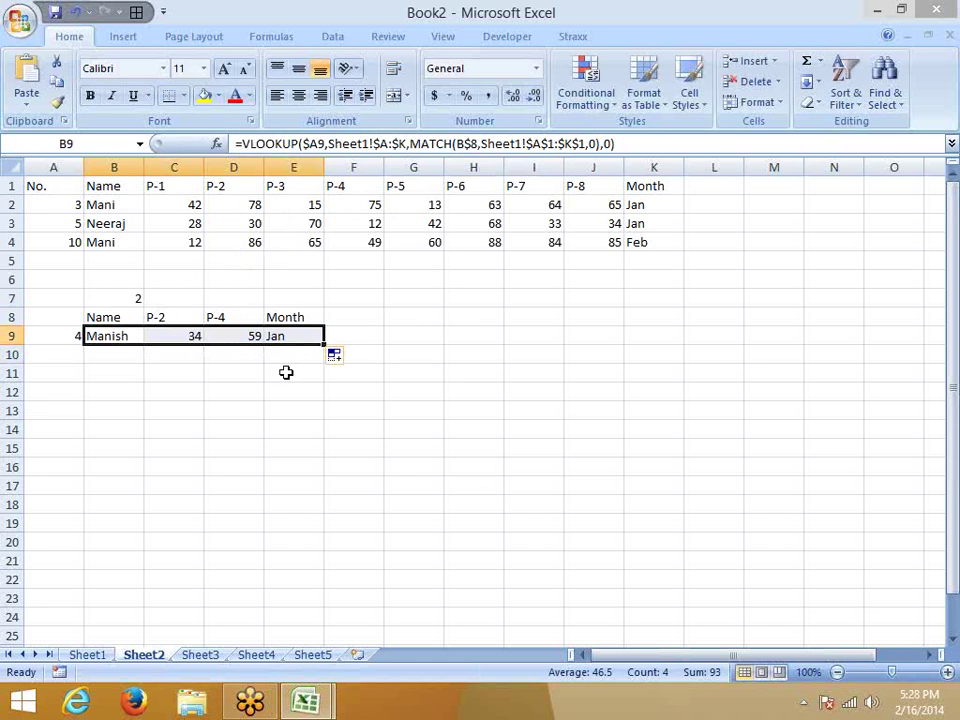
pyautogui.click(75, 337)
pyautogui.click(122, 336)
pyautogui.click(195, 337)
pyautogui.click(268, 338)
pyautogui.click(255, 336)
pyautogui.click(190, 336)
pyautogui.click(130, 336)
pyautogui.click(77, 336)
pyautogui.click(118, 336)
pyautogui.click(175, 337)
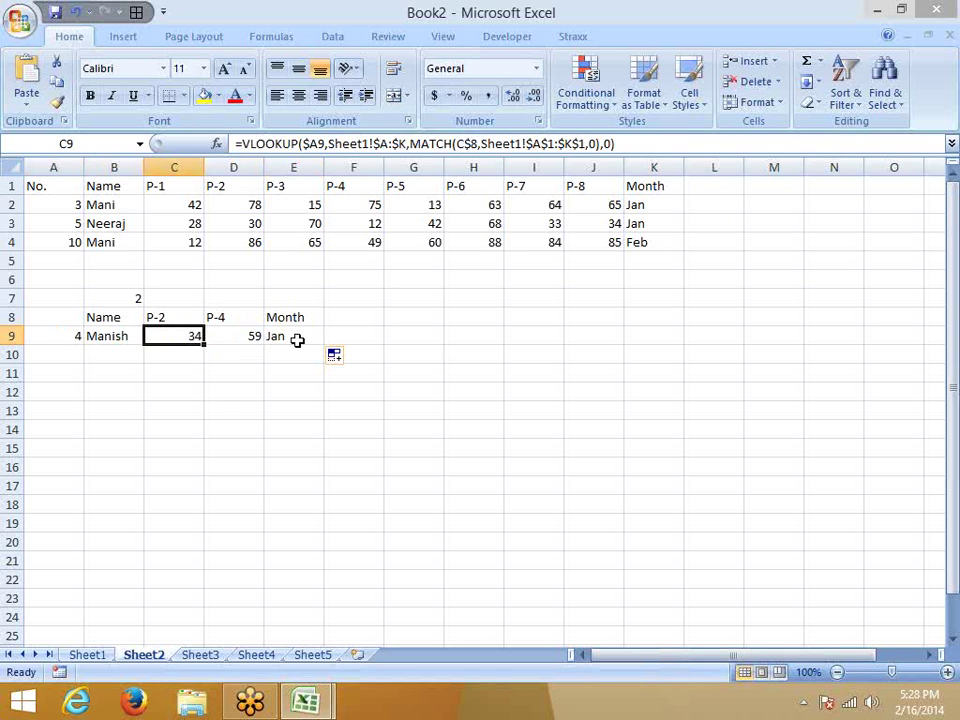
pyautogui.click(296, 338)
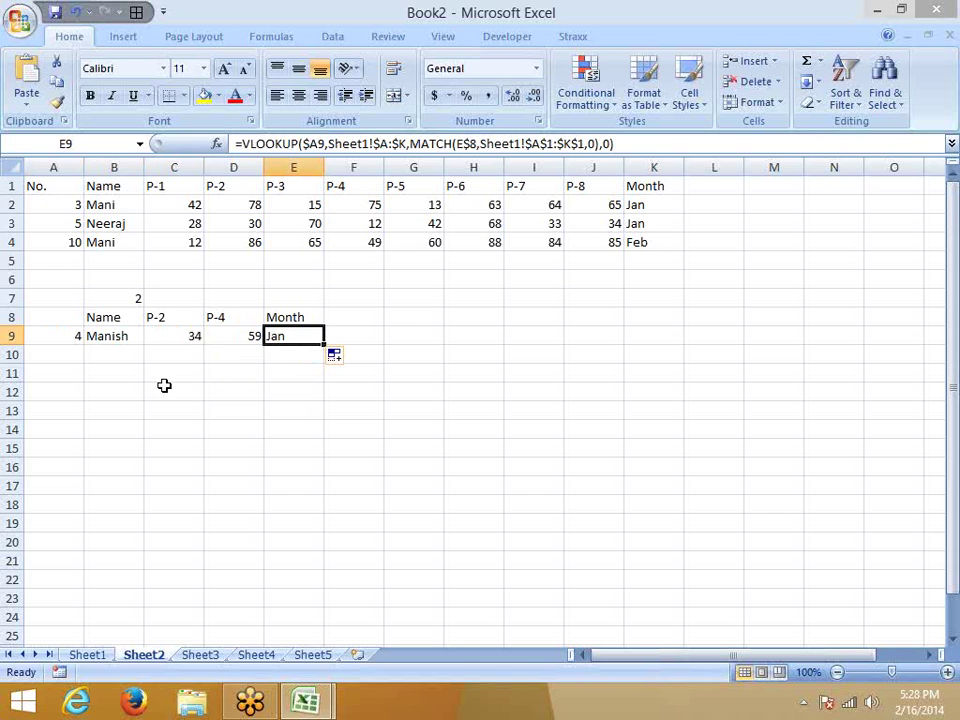
pyautogui.click(167, 340)
pyautogui.click(257, 333)
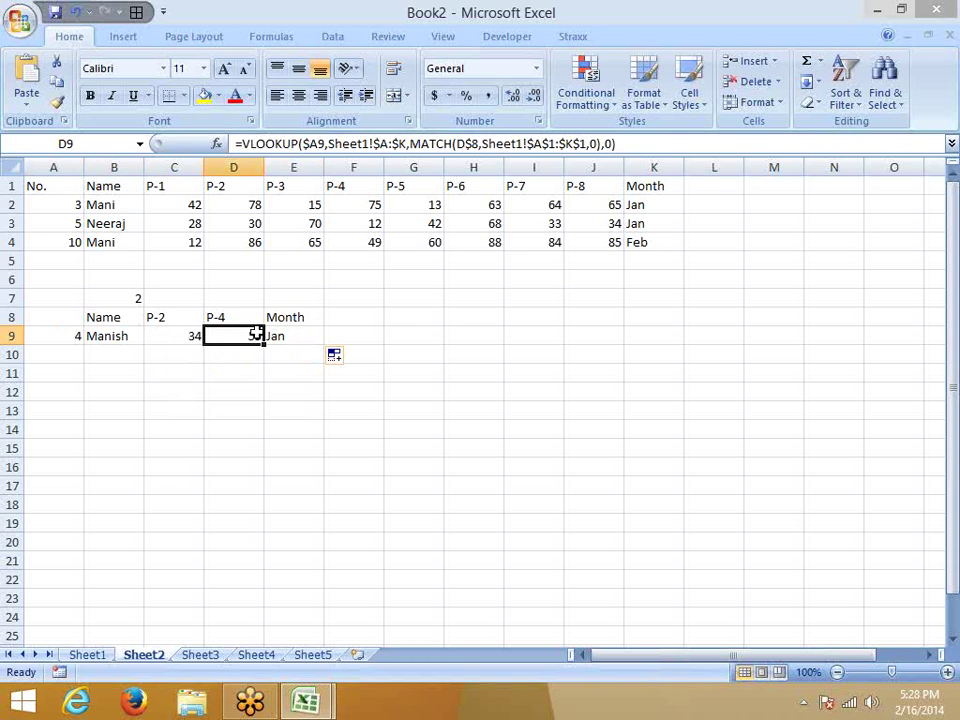
pyautogui.click(282, 334)
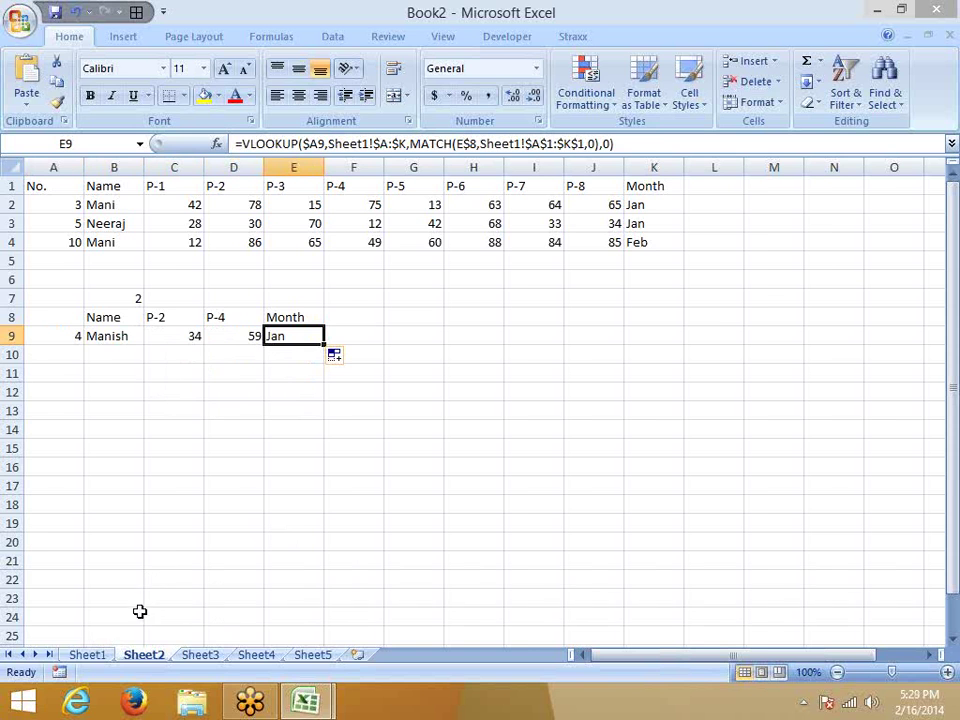
# Copy Sheet1's data table A1:K9.
pyautogui.click(88, 655)
pyautogui.moveTo(43, 186)
pyautogui.mouseDown()
pyautogui.moveTo(349, 265)
pyautogui.moveTo(320, 336)
pyautogui.mouseUp()
pyautogui.hotkey('ctrl', 'c')
# Paste the copied table into Sheet3.
pyautogui.click(200, 655)
pyautogui.hotkey('ctrl', 'v')
pyautogui.click(353, 486)
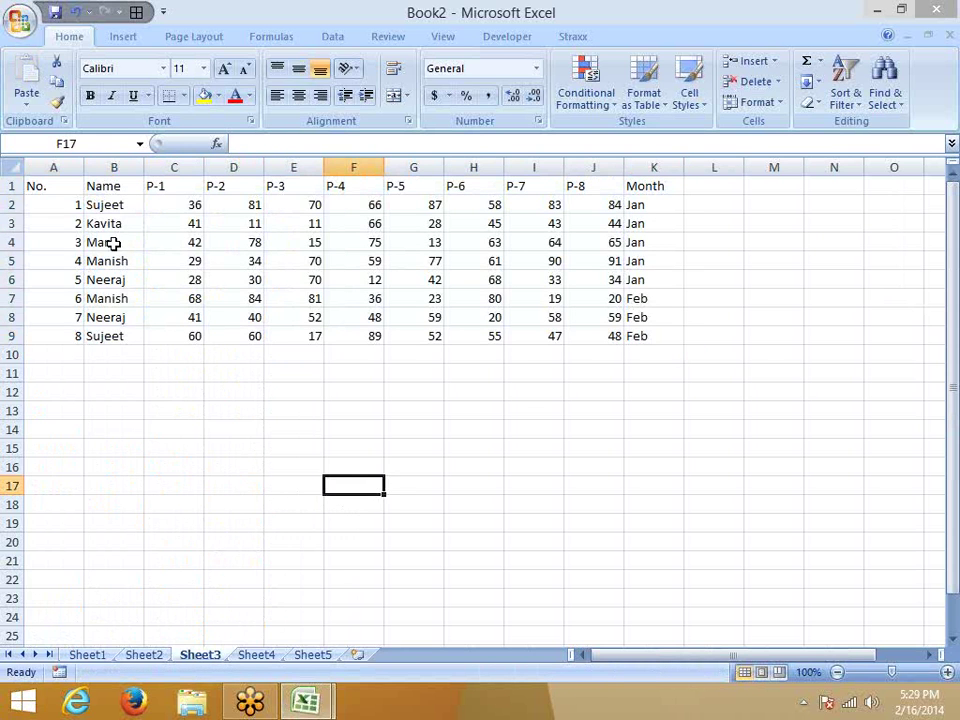
# Move the No. column into column D between P-2 and P-3, leaving Name in column A.
pyautogui.click(60, 166)
pyautogui.click(124, 259)
pyautogui.moveTo(55, 166); pyautogui.dragTo(628, 166)
pyautogui.click(473, 298)
pyautogui.click(48, 166)
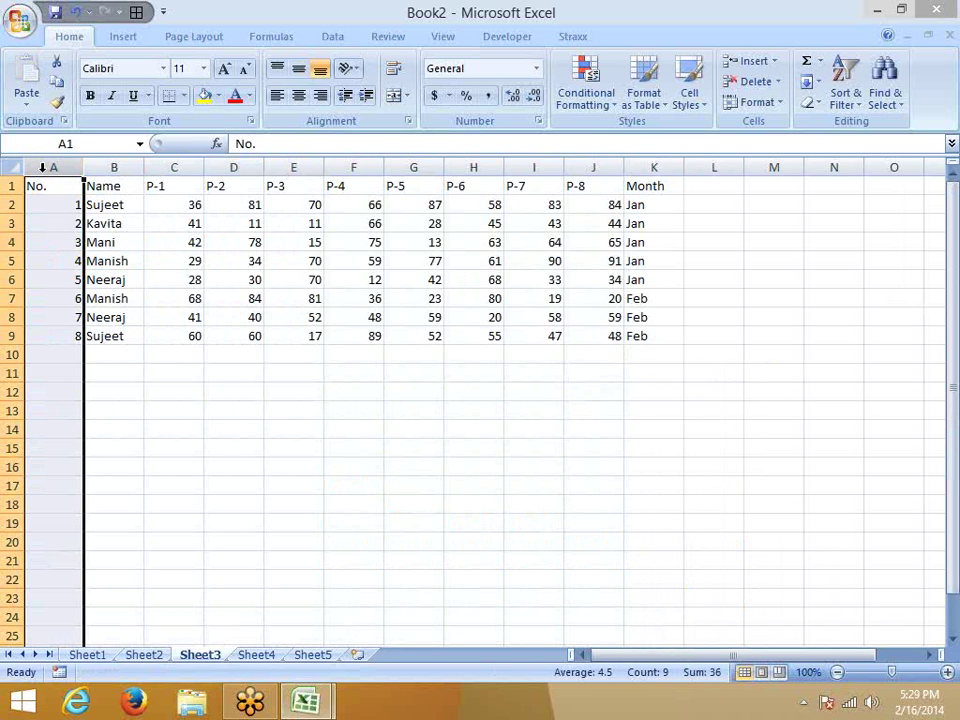
pyautogui.hotkey('ctrl', 'c')
pyautogui.click(283, 166)
pyautogui.hotkey('ctrl', '+')
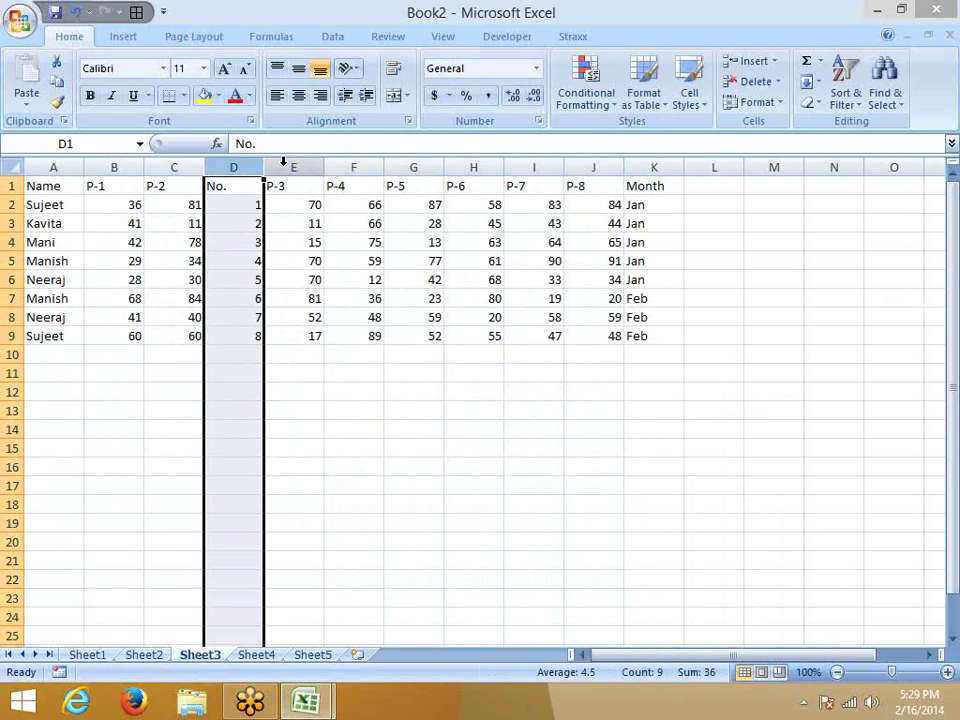
pyautogui.click(317, 279)
pyautogui.moveTo(242, 185); pyautogui.dragTo(639, 182)
pyautogui.moveTo(184, 186); pyautogui.dragTo(27, 184)
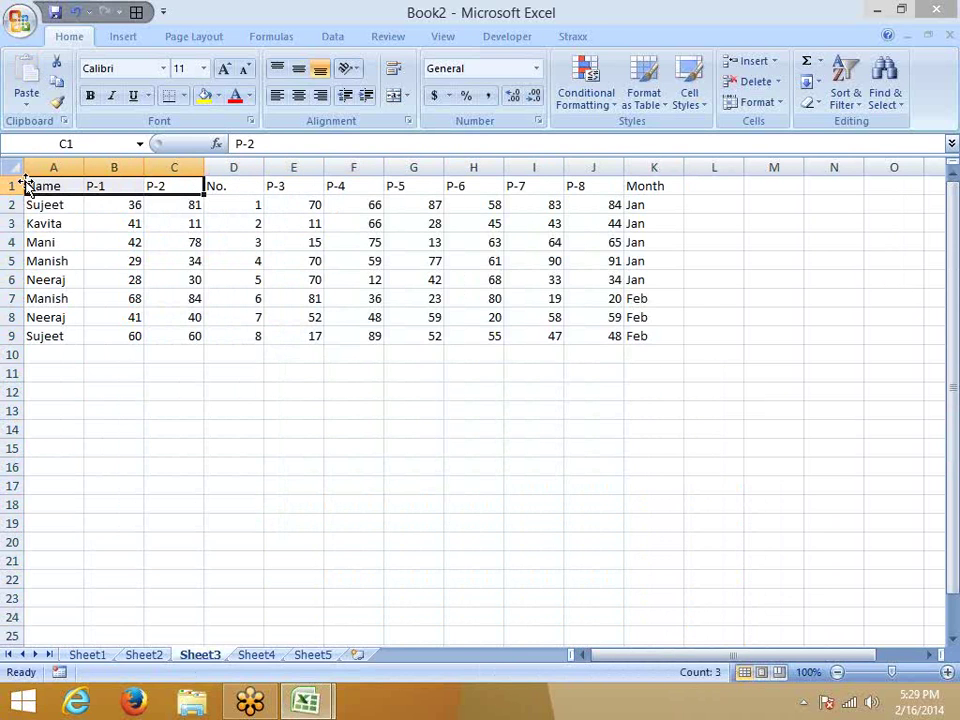
pyautogui.click(234, 207)
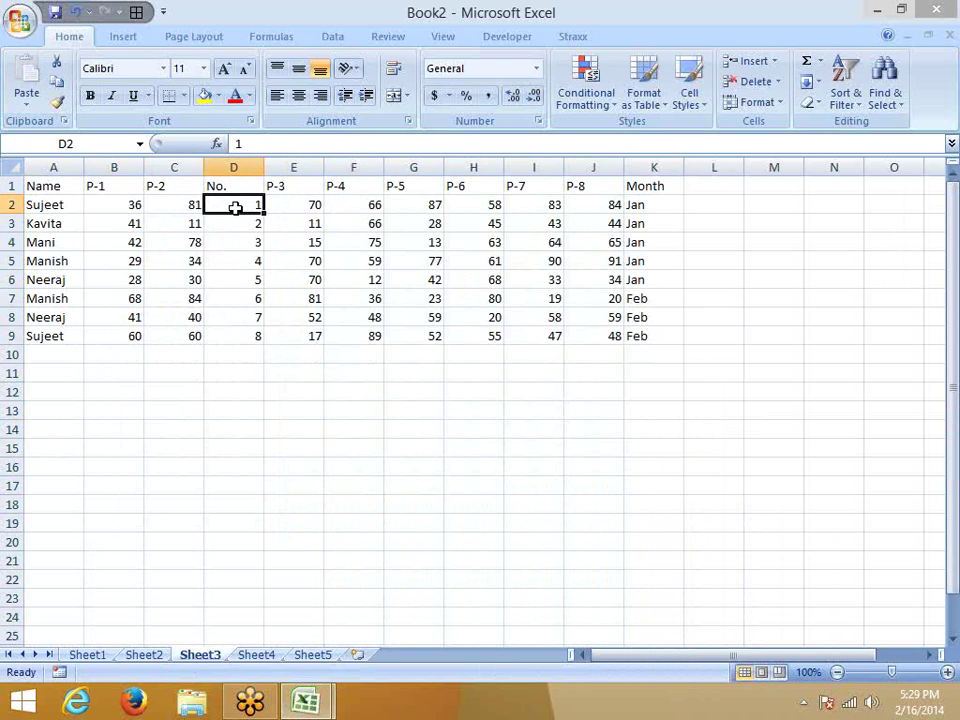
# Set the first No. value in D2 to 101 and enter 102 in B12.
pyautogui.write('101')
pyautogui.press('Return')
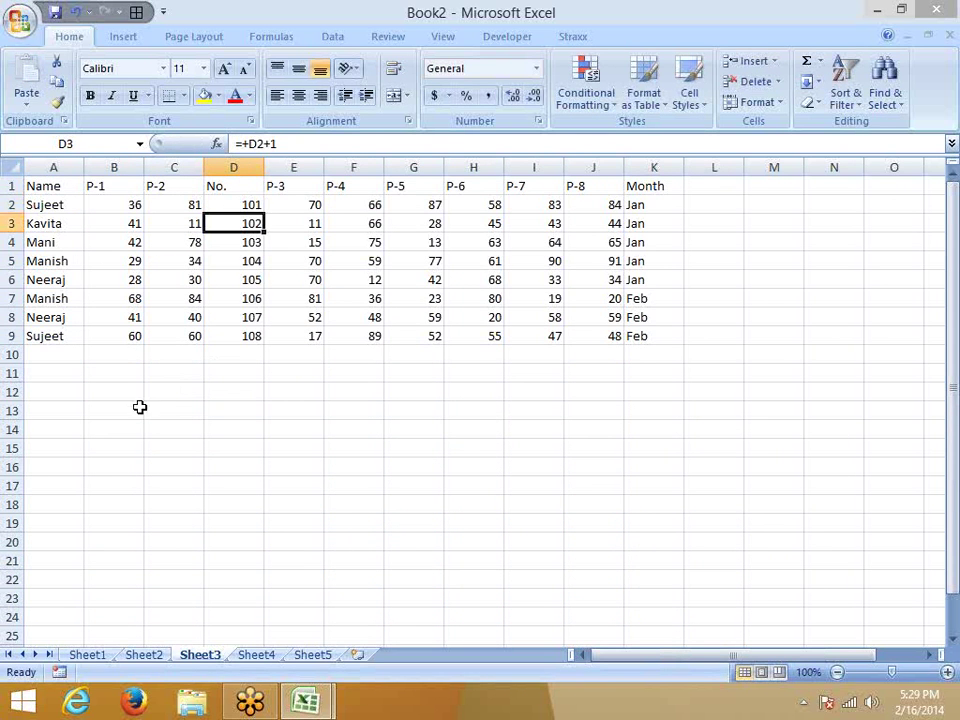
pyautogui.click(134, 407)
pyautogui.press('Up')
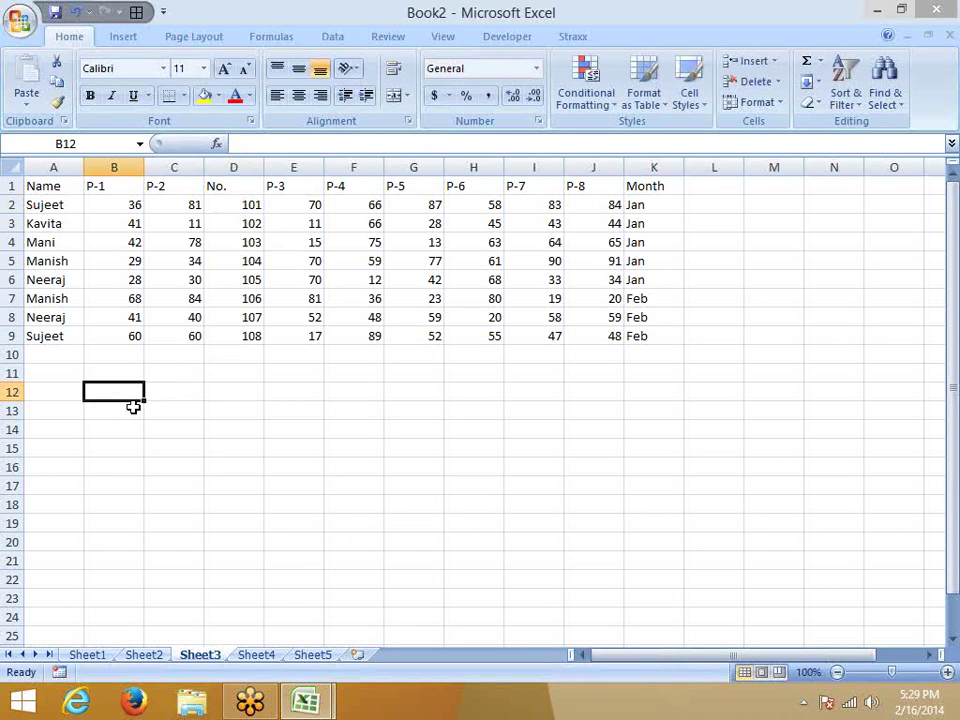
pyautogui.write('102')
pyautogui.press('Tab')
# Enter =MATCH(B12,D1:D9,0) in C12, returning position 3.
pyautogui.write('=')
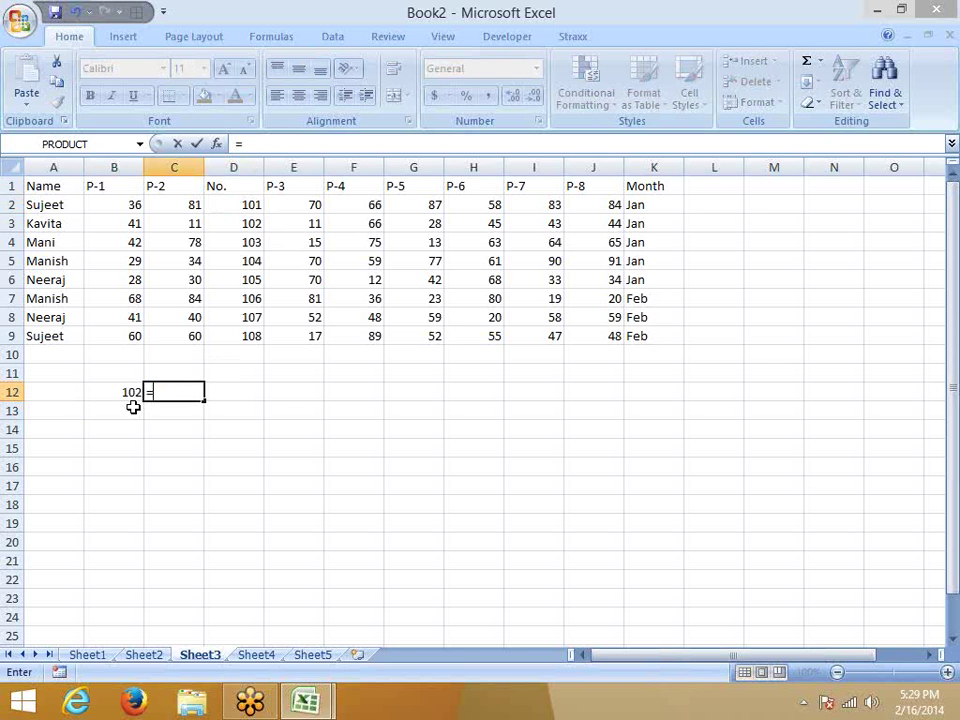
pyautogui.write('mat')
pyautogui.press('Tab')
pyautogui.press('Left')
pyautogui.write(',')
pyautogui.press('Right')
pyautogui.press('Up')
pyautogui.press('Up')
pyautogui.press('Up')
pyautogui.hotkey('ctrl', 'shift', 'Up')
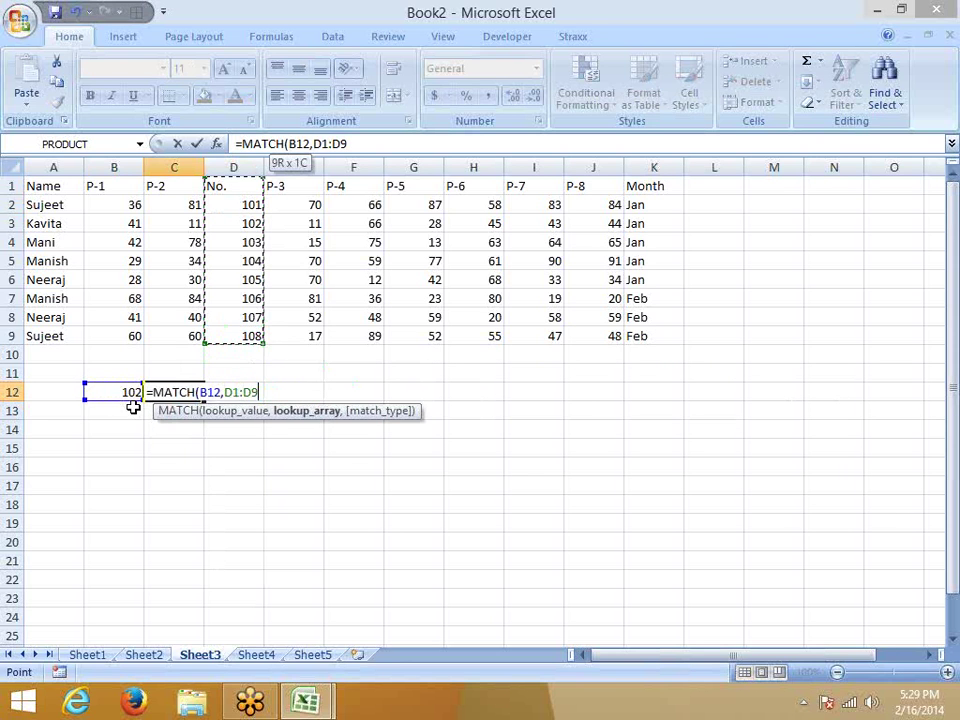
pyautogui.write(',0')
pyautogui.press('Return')
pyautogui.press('Up')
# Begin a MATCH formula in D12 using C12 as the lookup value.
pyautogui.press('Right')
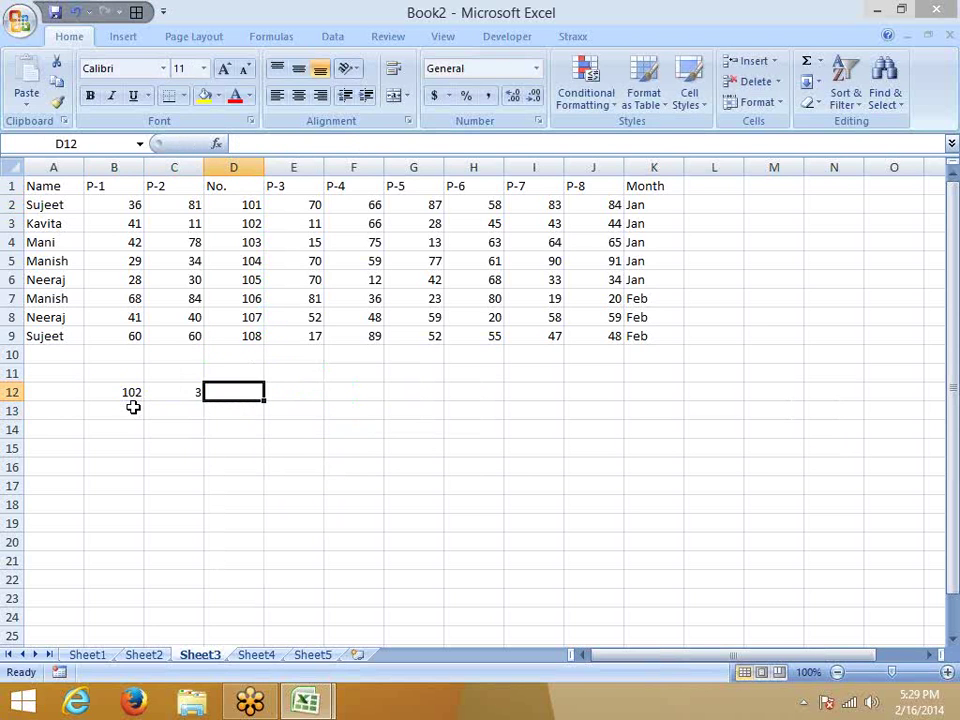
pyautogui.write('=m')
pyautogui.press('Tab')
pyautogui.press('Left')
# Replace D12's unfinished MATCH with =INDEX(A1:K9,C12,1), returning Kavita.
pyautogui.write(',')
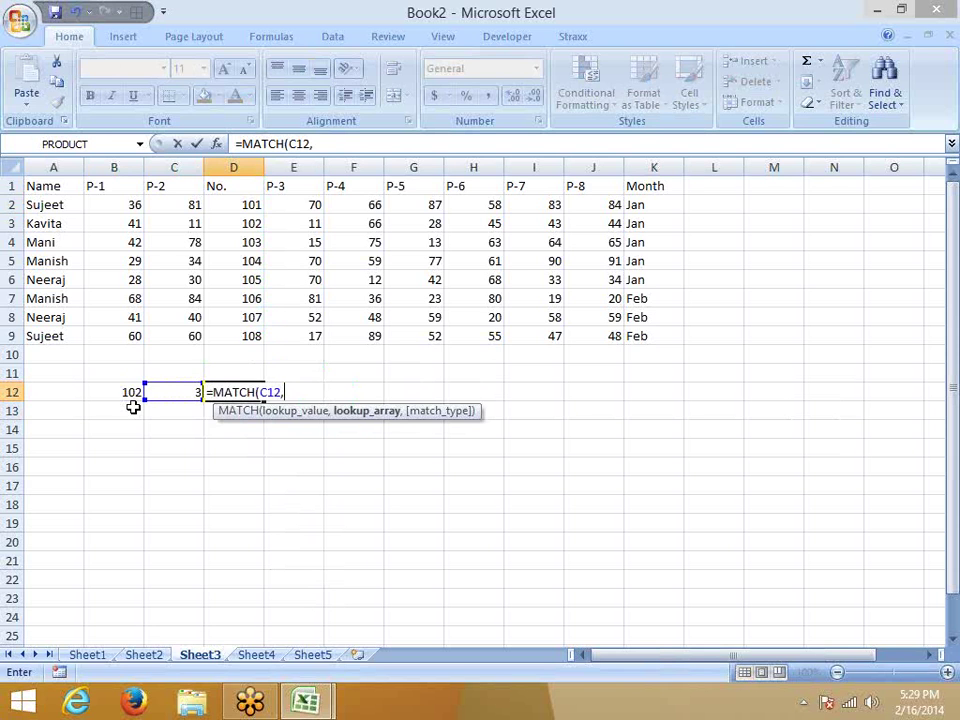
pyautogui.press('Escape')
pyautogui.write('=in')
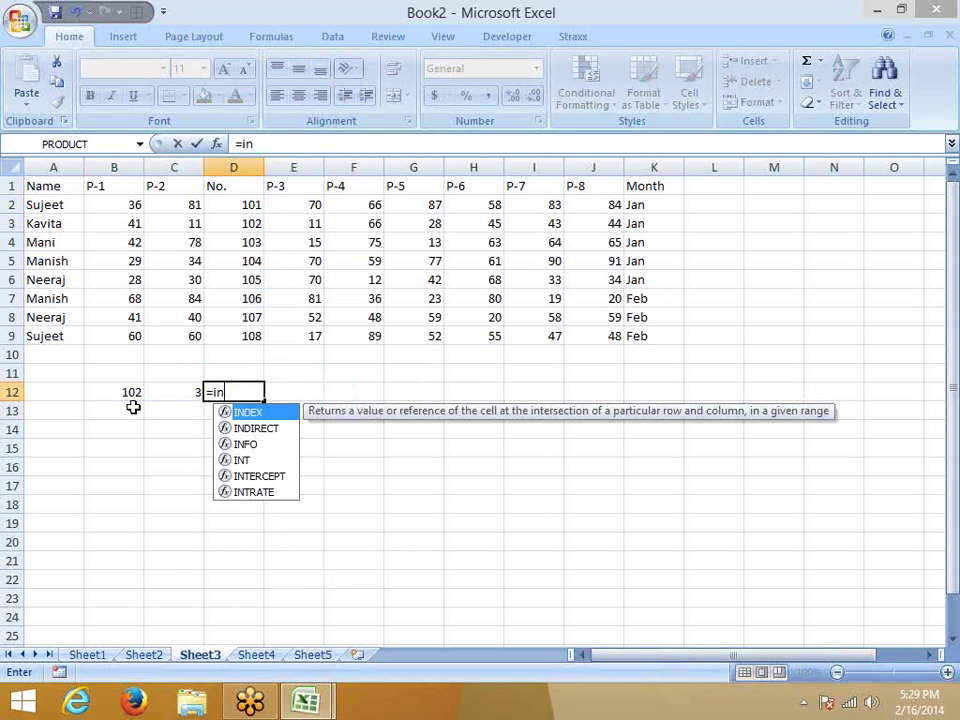
pyautogui.press('Down')
pyautogui.press('Up')
pyautogui.press('Tab')
pyautogui.press('Left')
pyautogui.press('Left')
pyautogui.press('Left')
pyautogui.hotkey('ctrl', 'Up')
pyautogui.hotkey('ctrl', 'Up')
pyautogui.hotkey('ctrl', 'shift', 'Right')
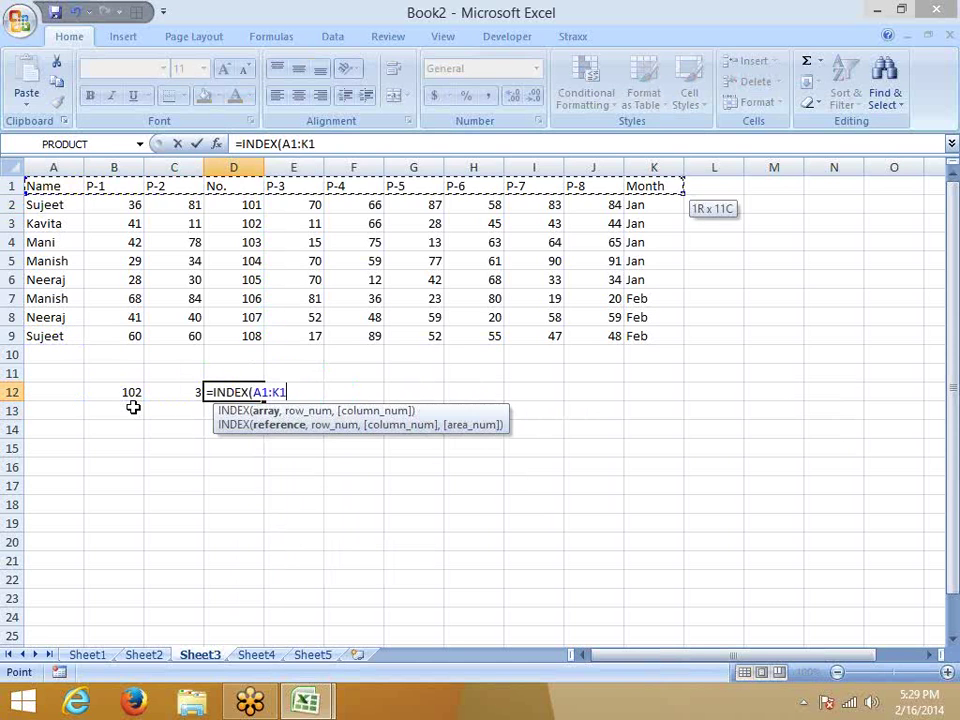
pyautogui.hotkey('ctrl', 'shift', 'Down')
pyautogui.write(',')
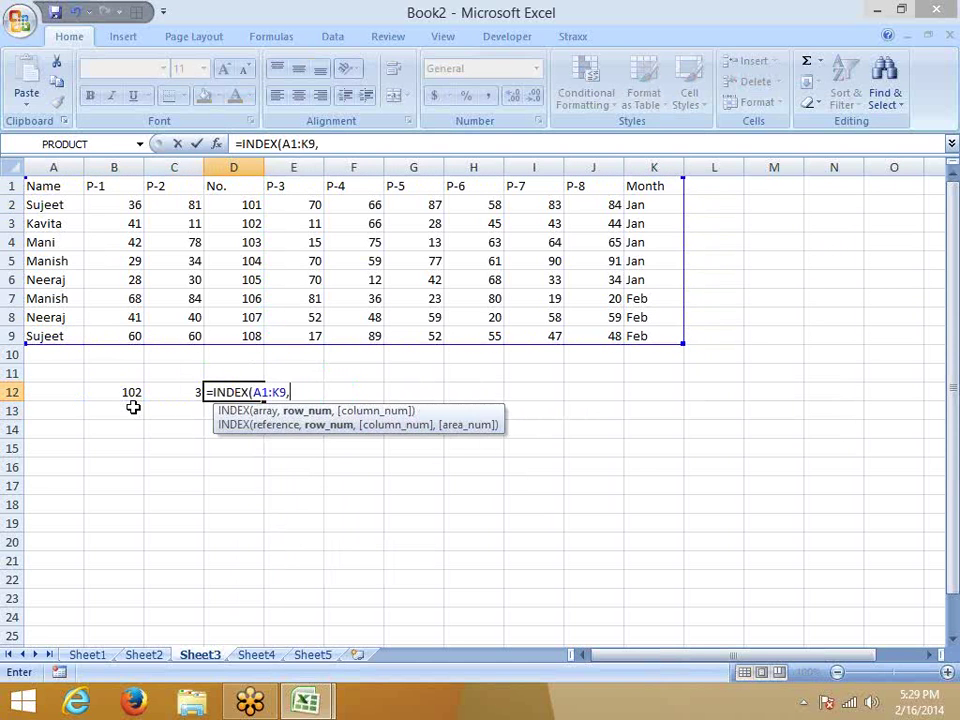
pyautogui.press('Left')
pyautogui.write(',')
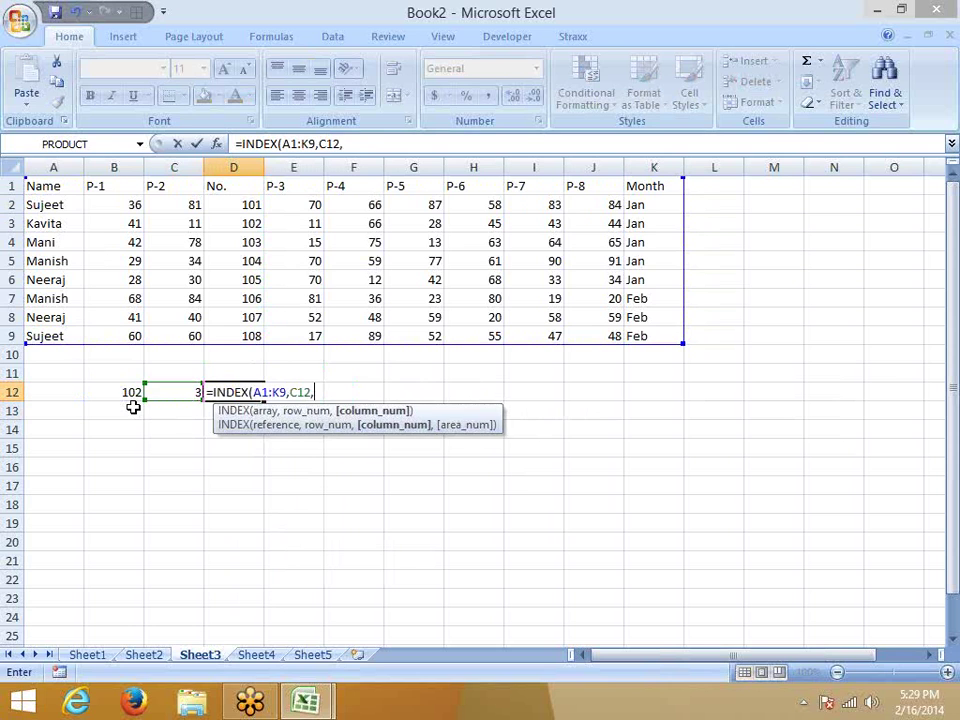
pyautogui.press('Return')
pyautogui.press('Up')
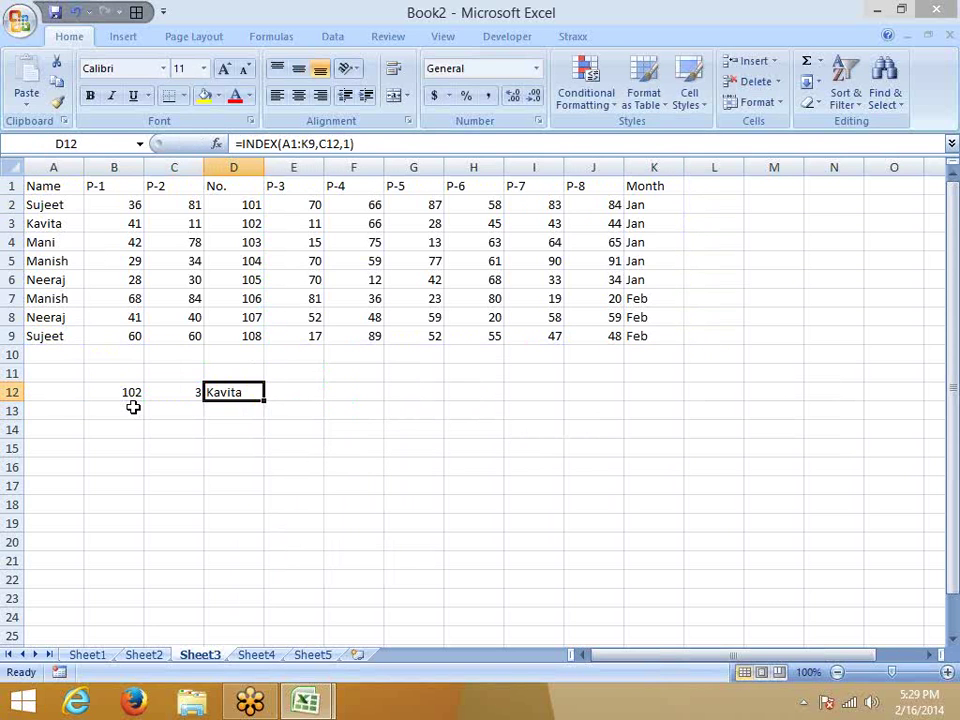
# Enter an INDEX on A1:K9 with row C12 and column 2 in E12, returning 41.
pyautogui.press('Right')
pyautogui.write('=')
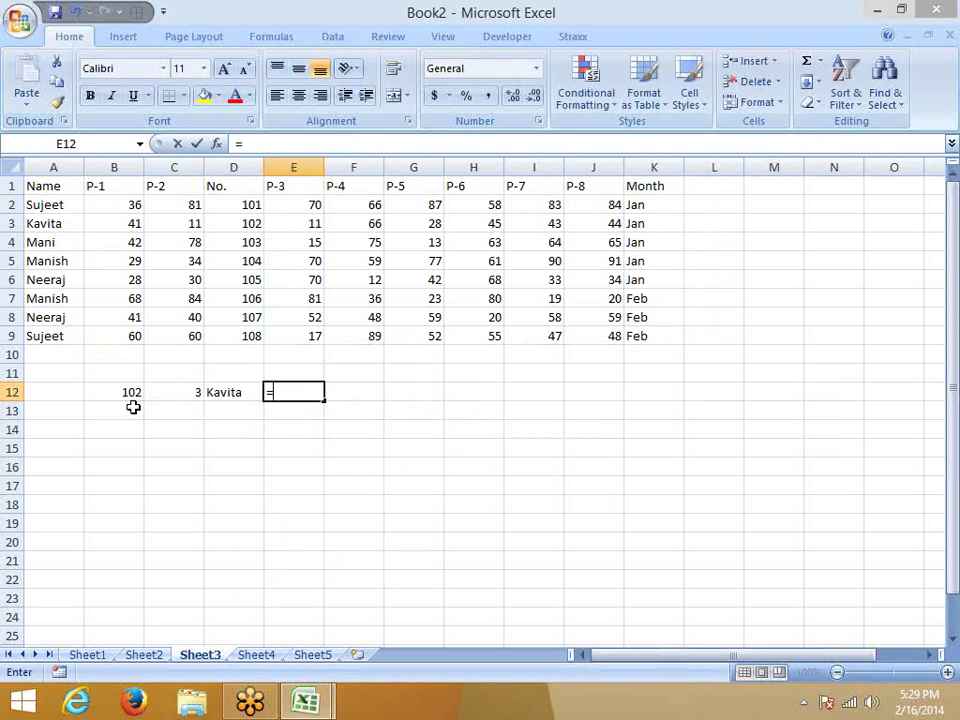
pyautogui.write('ind')
pyautogui.press('Tab')
pyautogui.press('Left')
pyautogui.press('Left')
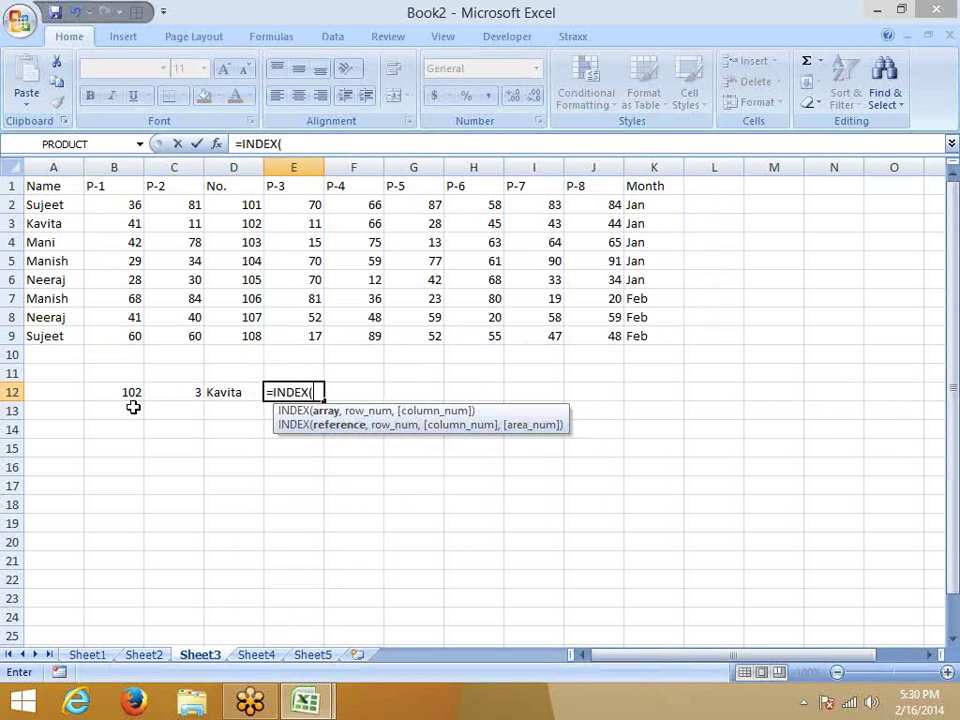
pyautogui.press('Left')
pyautogui.press('Up')
pyautogui.press('Up')
pyautogui.press('Up')
pyautogui.hotkey('ctrl', 'Home')
pyautogui.hotkey('ctrl', 'shift', 'Right')
pyautogui.hotkey('ctrl', 'shift', 'Down')
pyautogui.write(',')
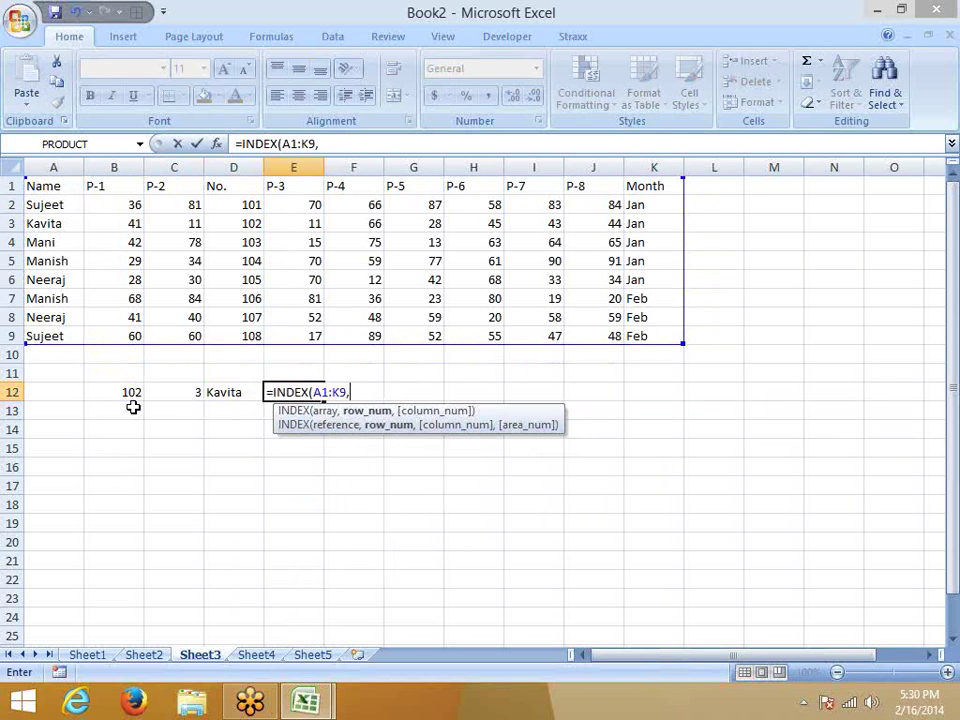
pyautogui.press('Left')
pyautogui.press('Left')
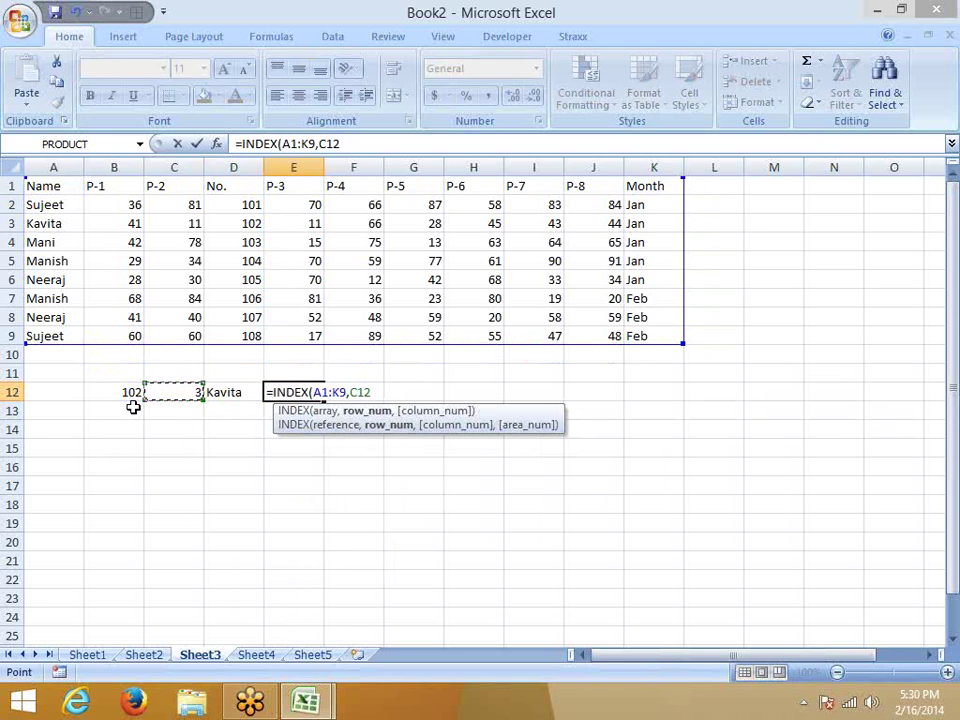
pyautogui.write(',2')
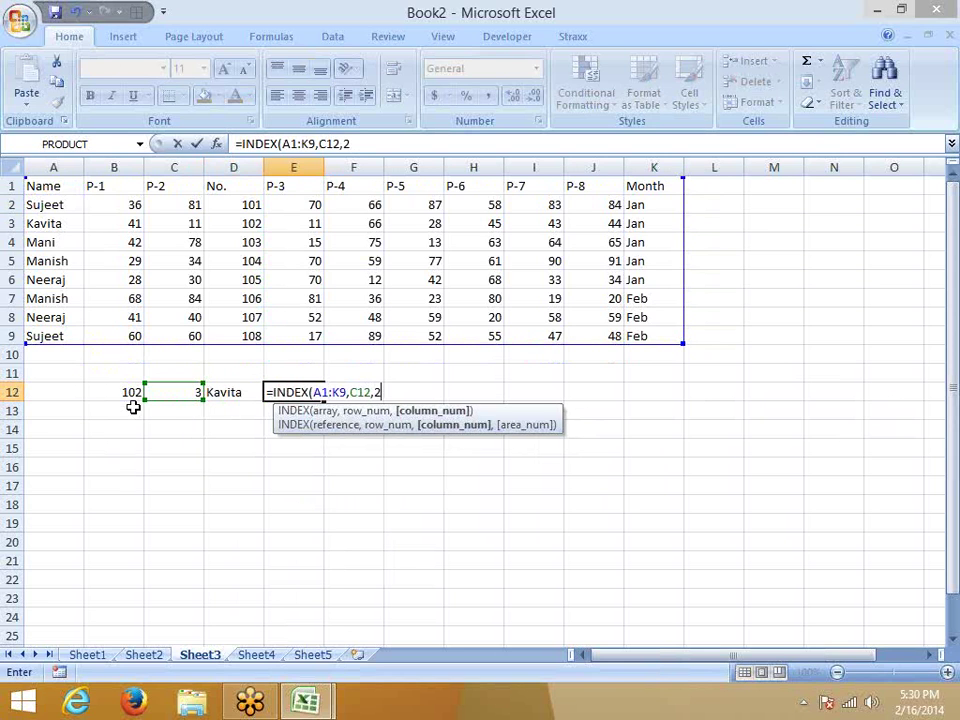
pyautogui.press('Return')
pyautogui.press('Up')
# Move across to F12, back to the INDEX results, and down to D13.
pyautogui.press('Right')
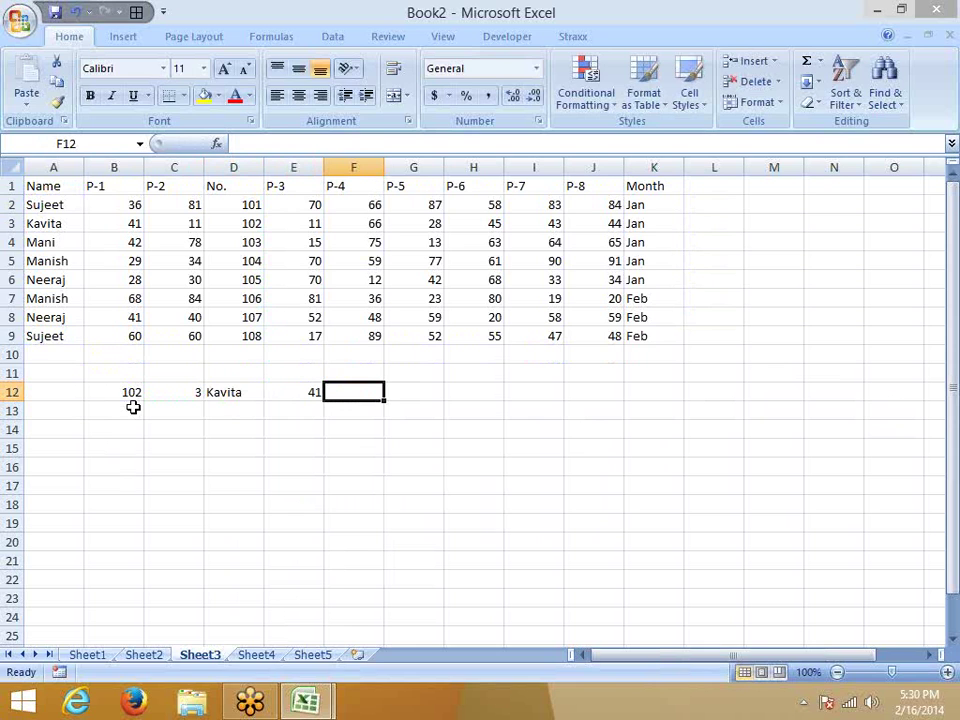
pyautogui.press('Left')
pyautogui.press('Left')
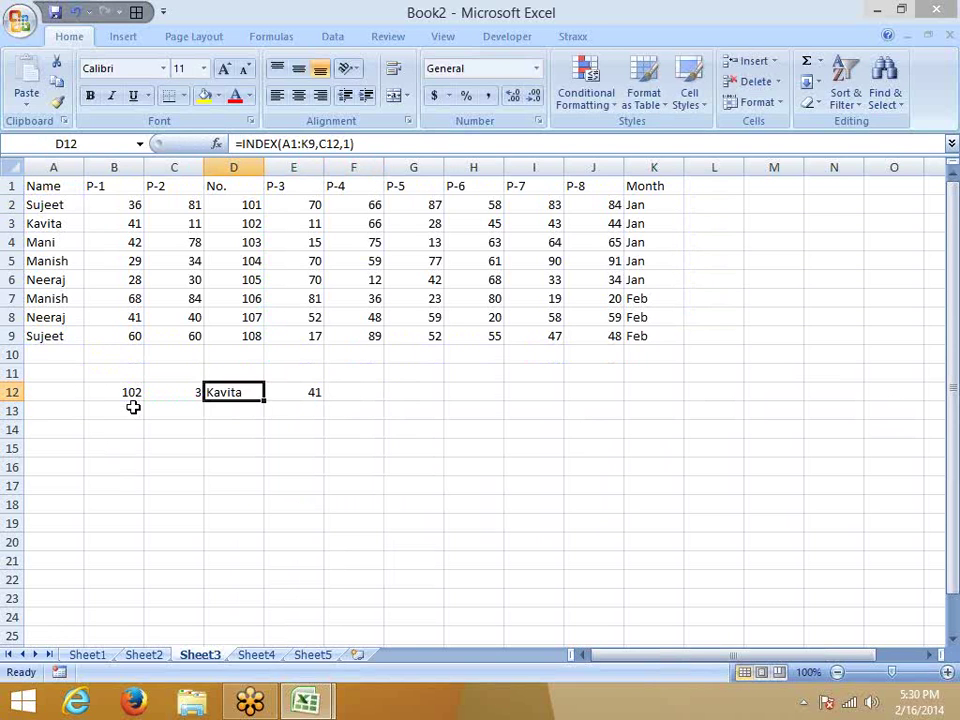
pyautogui.press('Down')
# Enter =OFFSET(A1,C12-1,0) in D13 so it returns Kavita.
pyautogui.write('=off')
pyautogui.press('Tab')
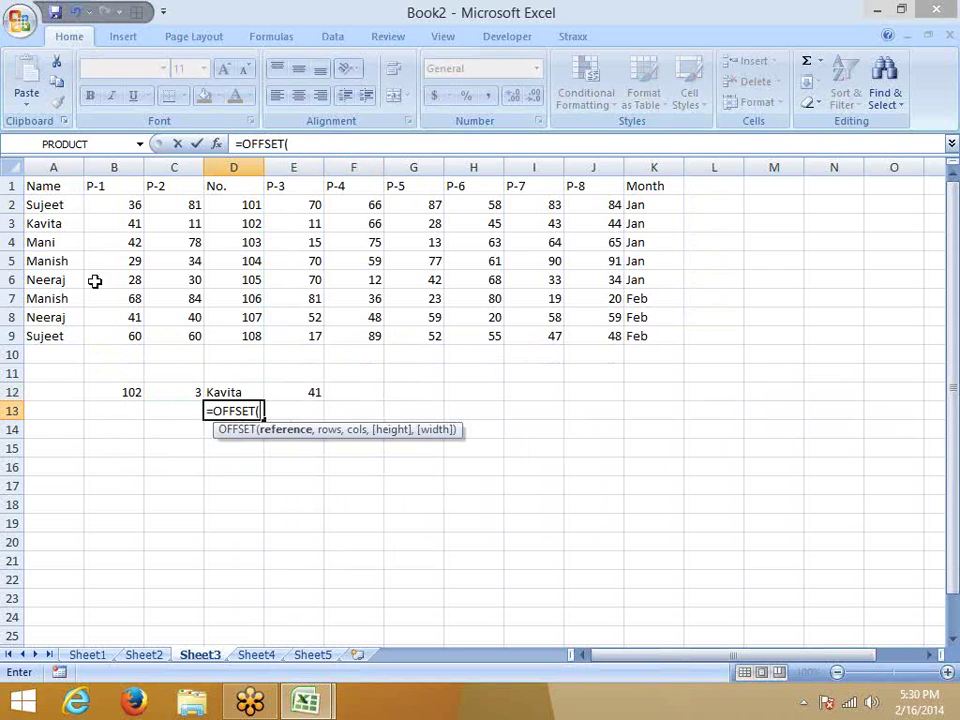
pyautogui.click(45, 183)
pyautogui.write(',')
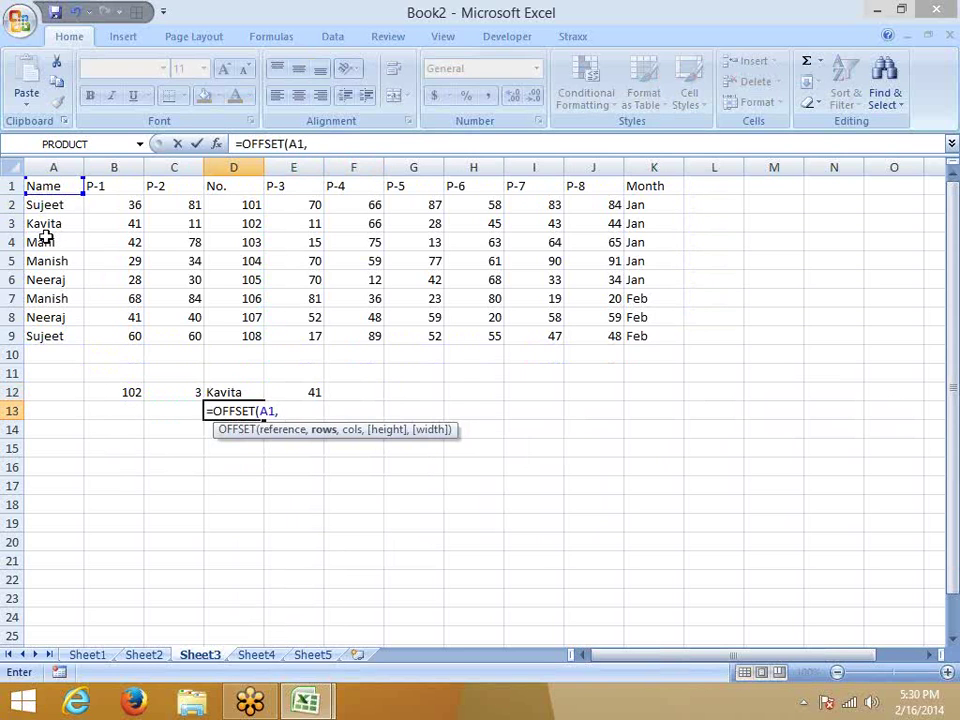
pyautogui.click(182, 393)
pyautogui.write('-1,0')
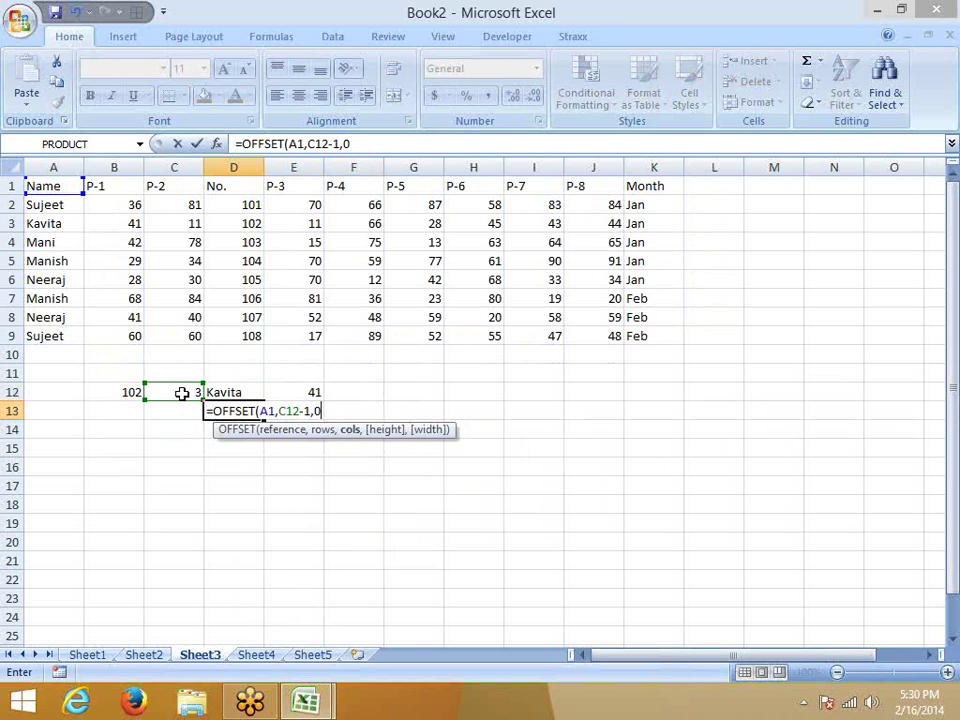
pyautogui.press('Return')
# Compare D13's Kavita with the INDEX result in D12 and the table's Kavita row.
pyautogui.write('1')
pyautogui.press('Escape')
pyautogui.press('Up')
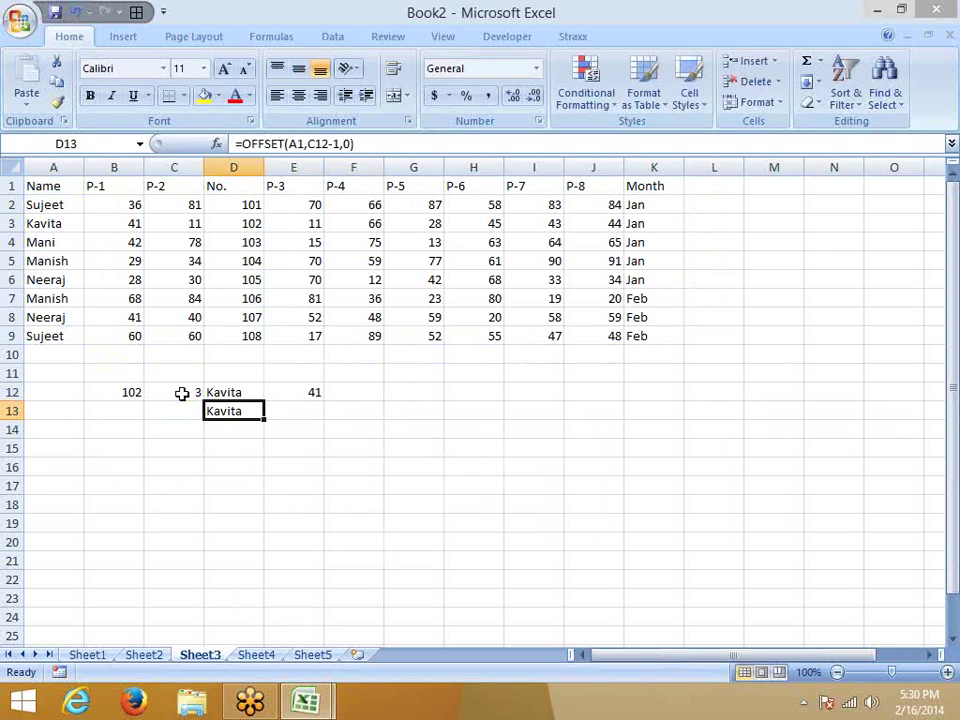
pyautogui.press('Up')
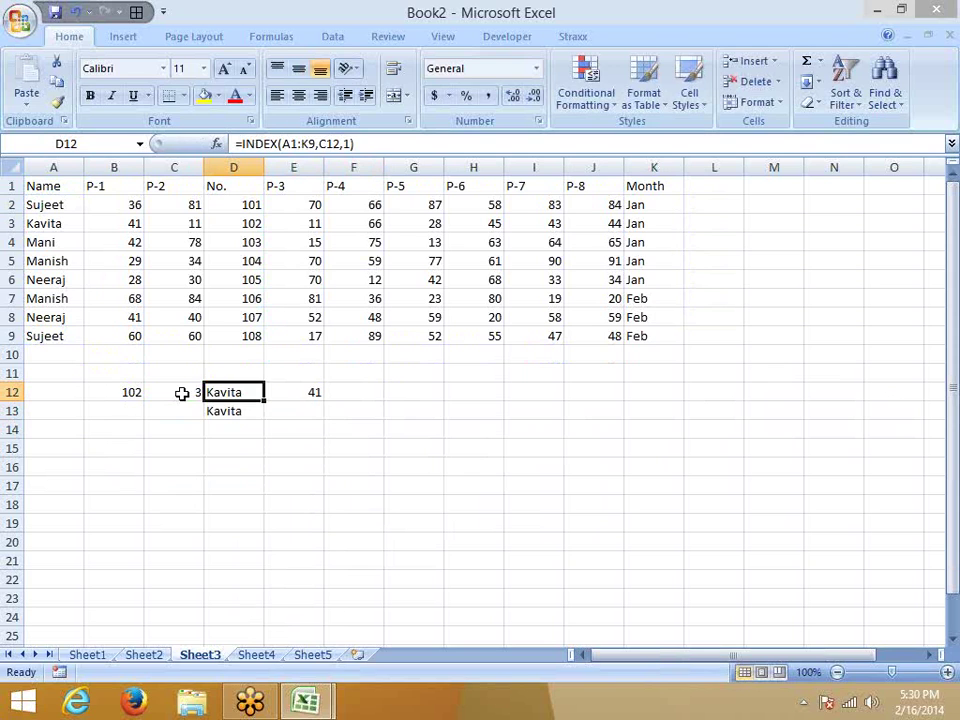
pyautogui.press('Down')
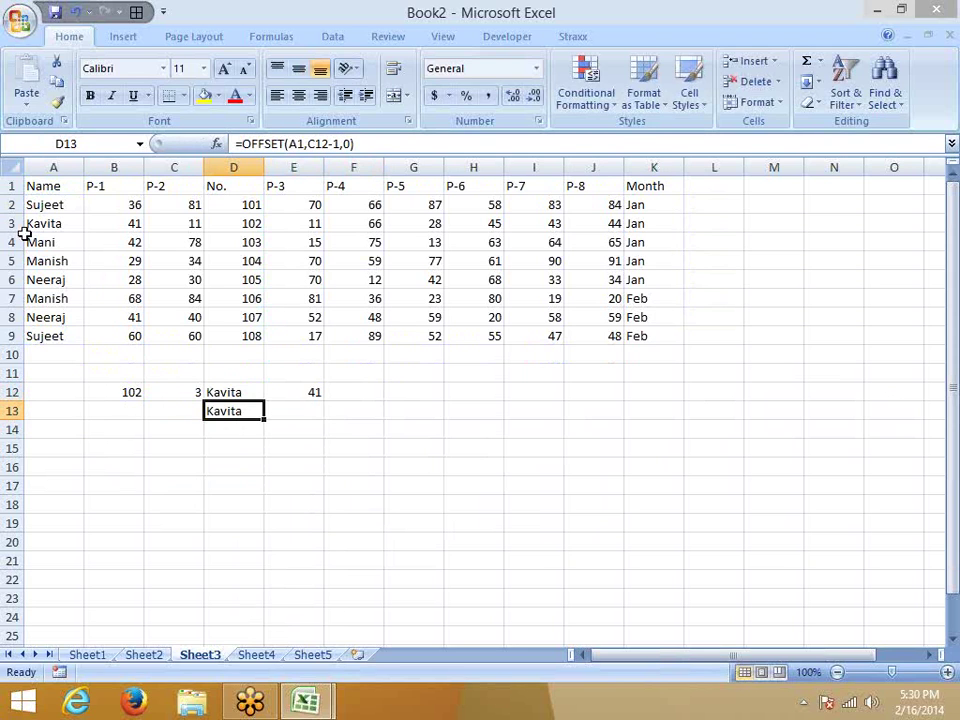
pyautogui.click(47, 182)
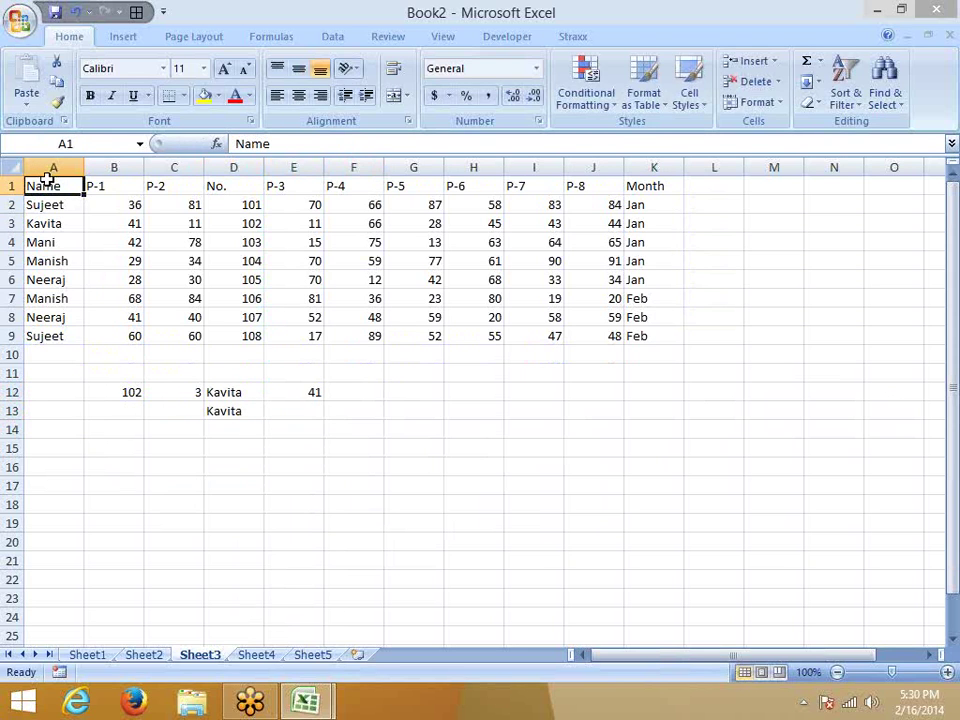
pyautogui.press('Down')
pyautogui.press('Down')
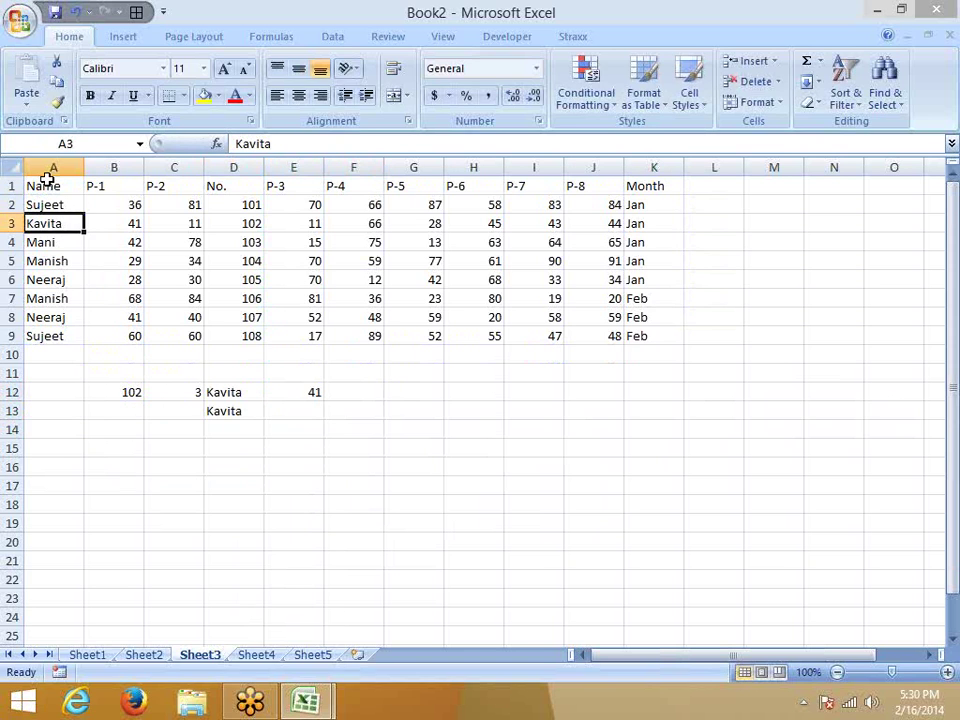
# Enter =OFFSET(A1,C12-1,1) in E13 so it returns 41.
pyautogui.click(289, 411)
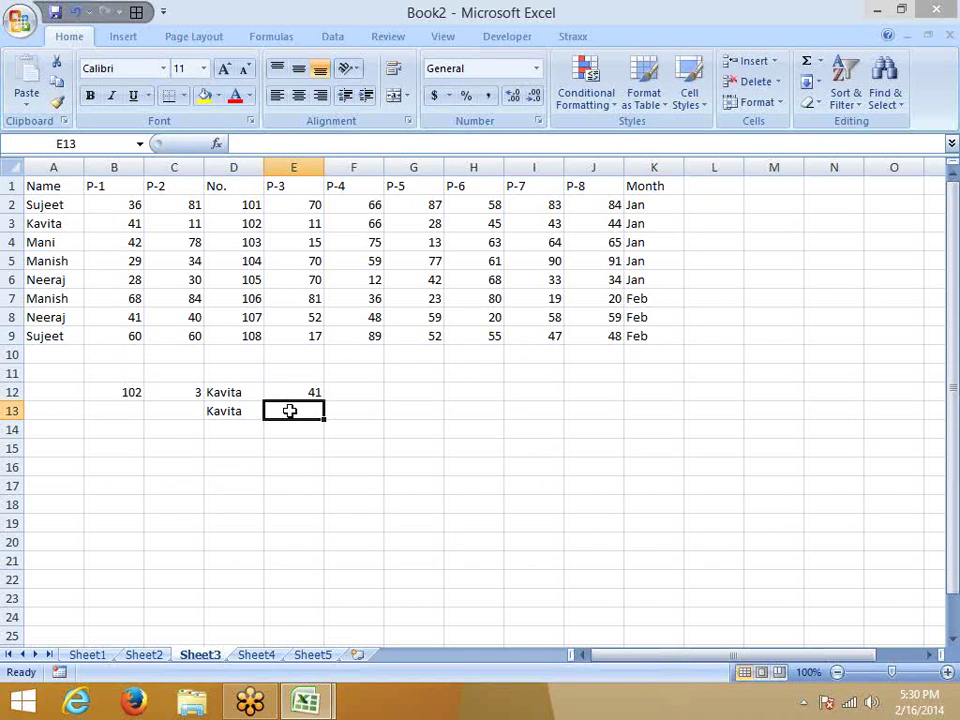
pyautogui.write('=of`')
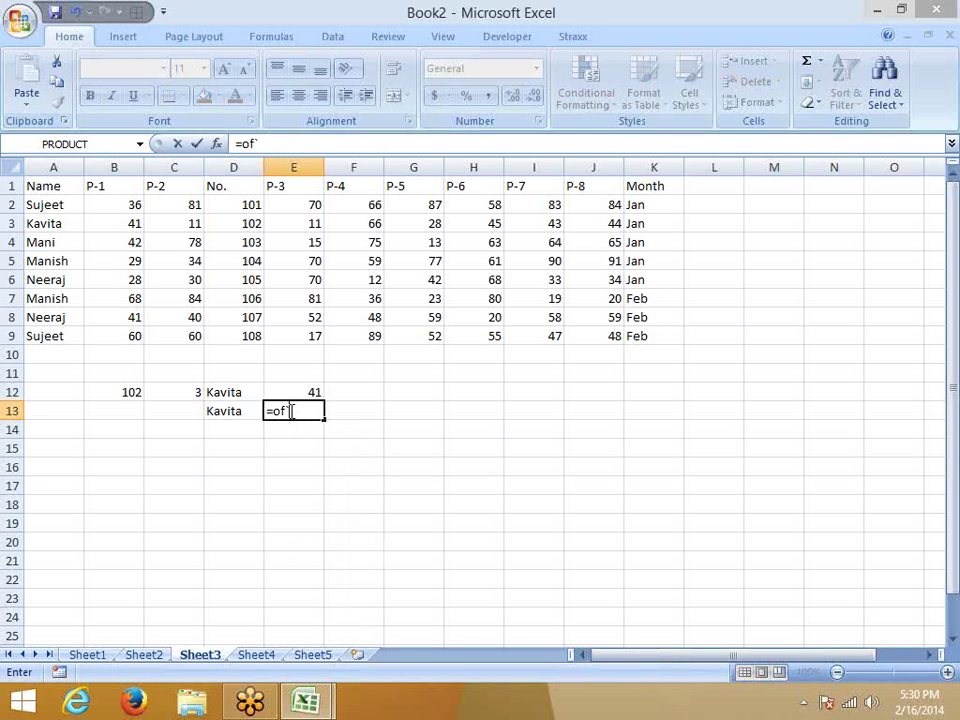
pyautogui.press('Tab')
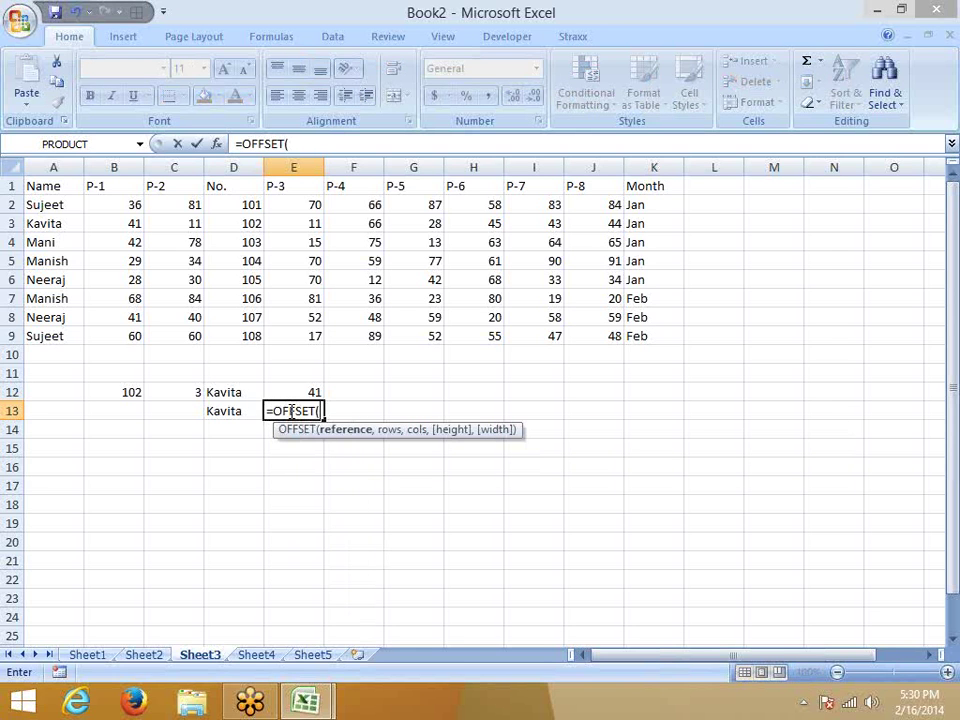
pyautogui.click(38, 189)
pyautogui.write(',')
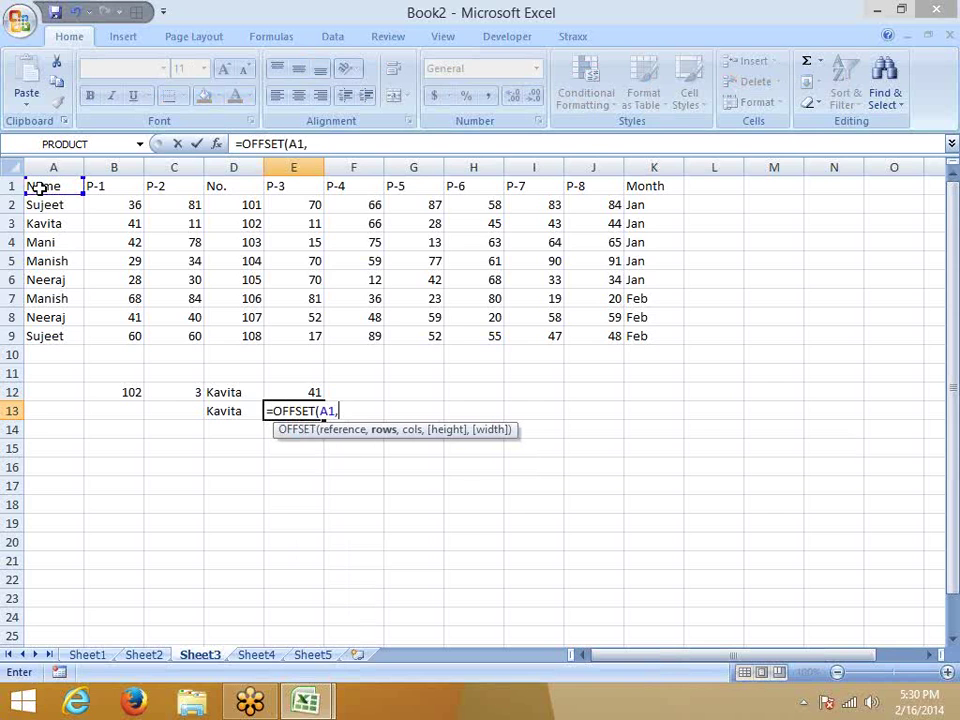
pyautogui.click(177, 393)
pyautogui.write('-1,1')
pyautogui.press('Return')
# Confirm E13's 41 matches Kavita's P-1 value in the table.
pyautogui.press('Up')
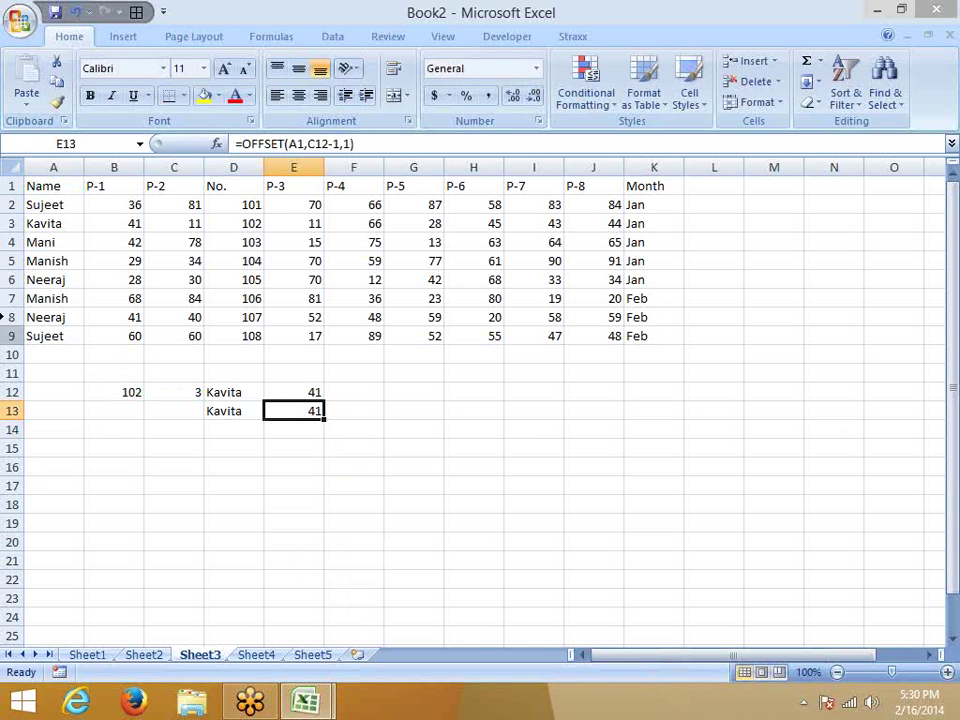
pyautogui.click(43, 189)
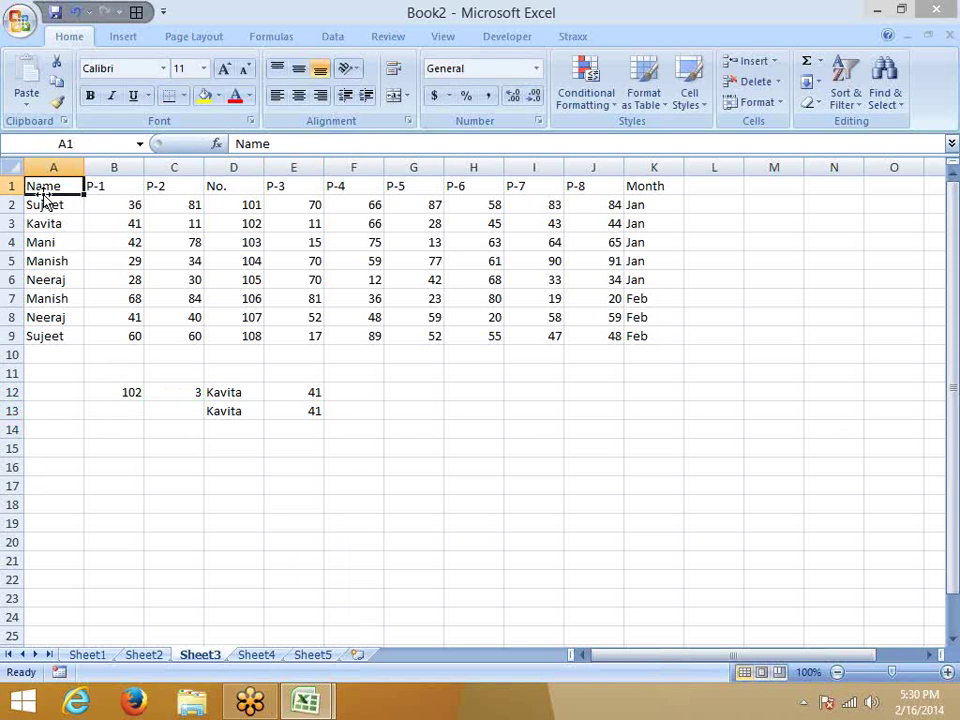
pyautogui.press('Down')
pyautogui.press('Down')
pyautogui.press('Right')
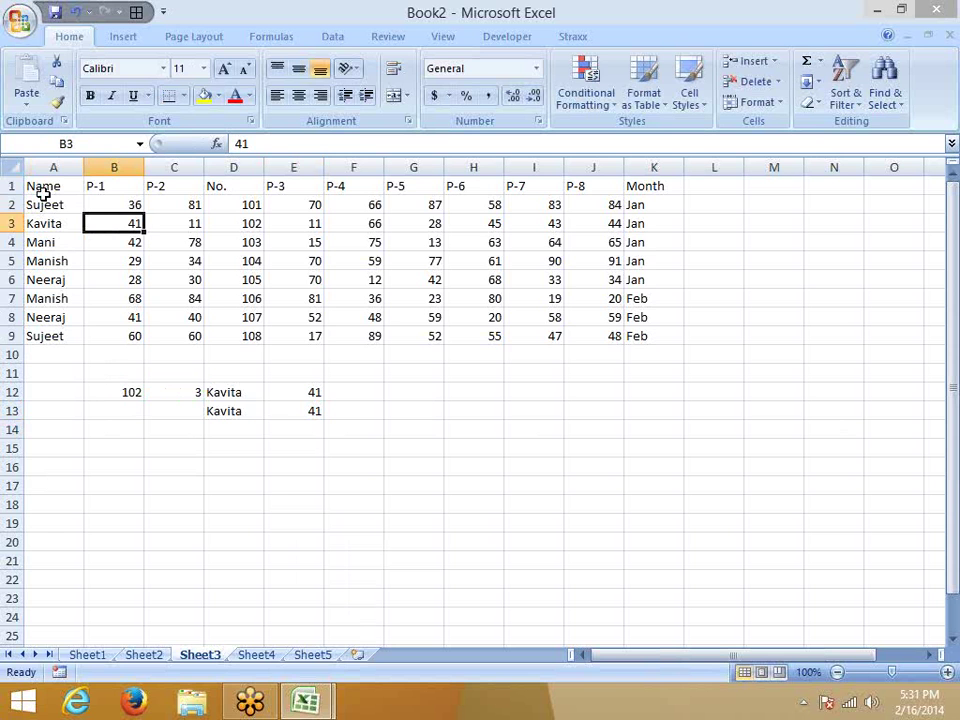
# Copy the marks data table from Sheet1.
pyautogui.click(143, 655)
pyautogui.click(90, 655)
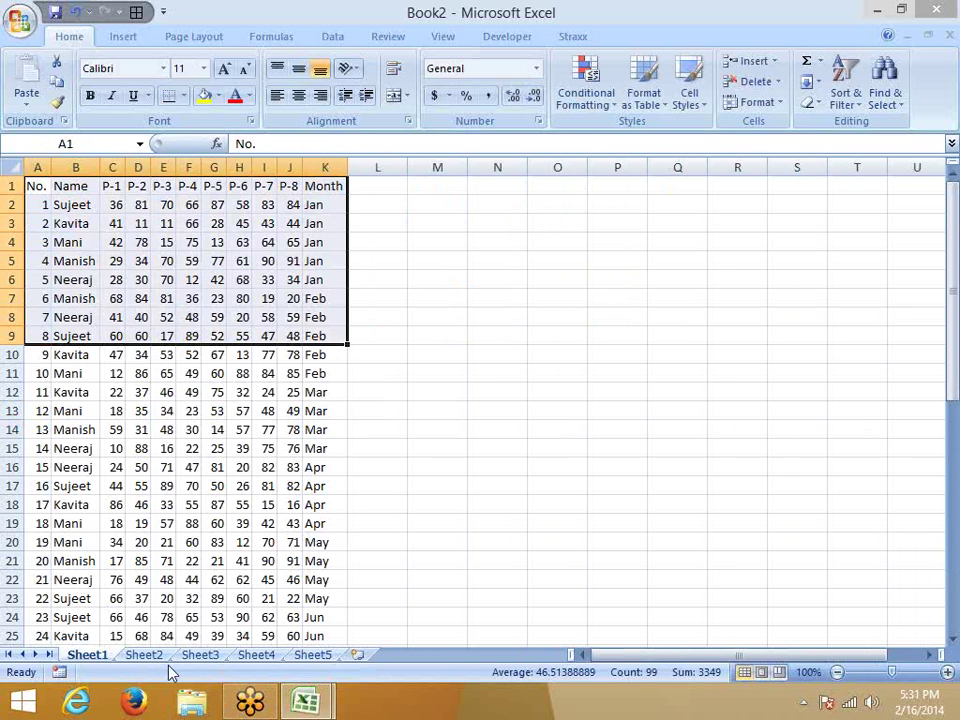
pyautogui.hotkey('ctrl', 'c')
# Paste the table into Sheet4 at A1 with Paste Special Transpose.
pyautogui.click(200, 655)
pyautogui.click(245, 656)
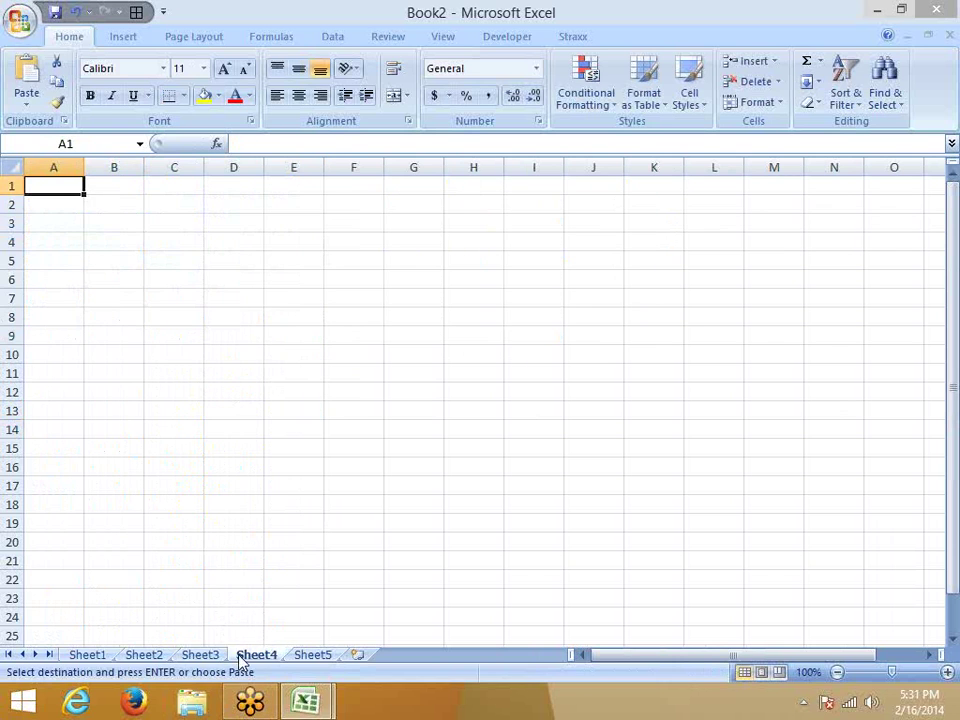
pyautogui.hotkey('ctrl', 'v')
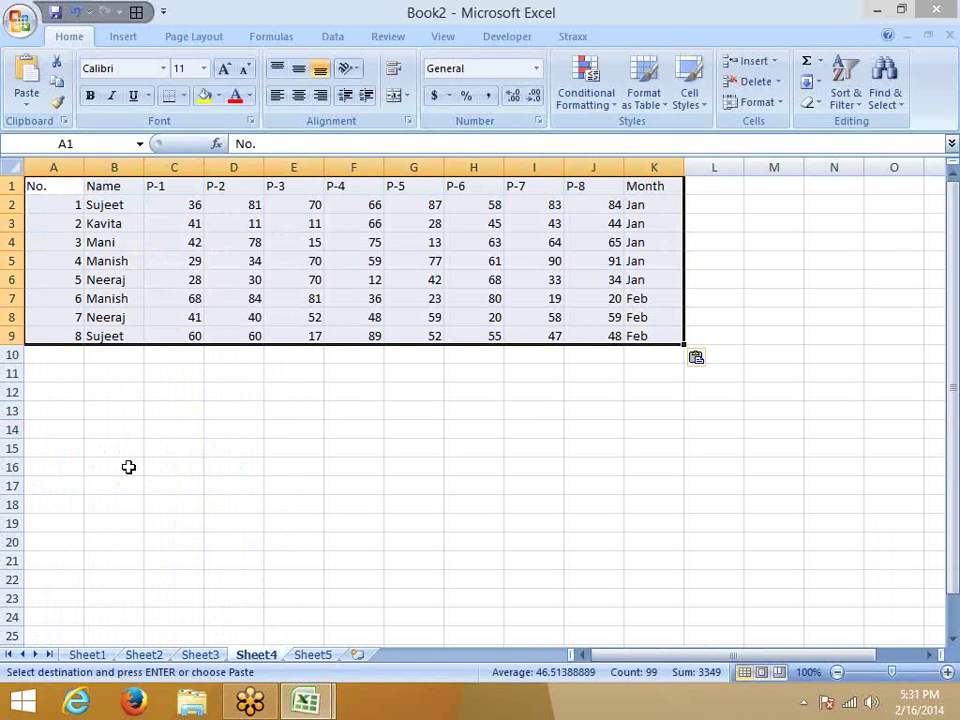
pyautogui.hotkey('ctrl', 'z')
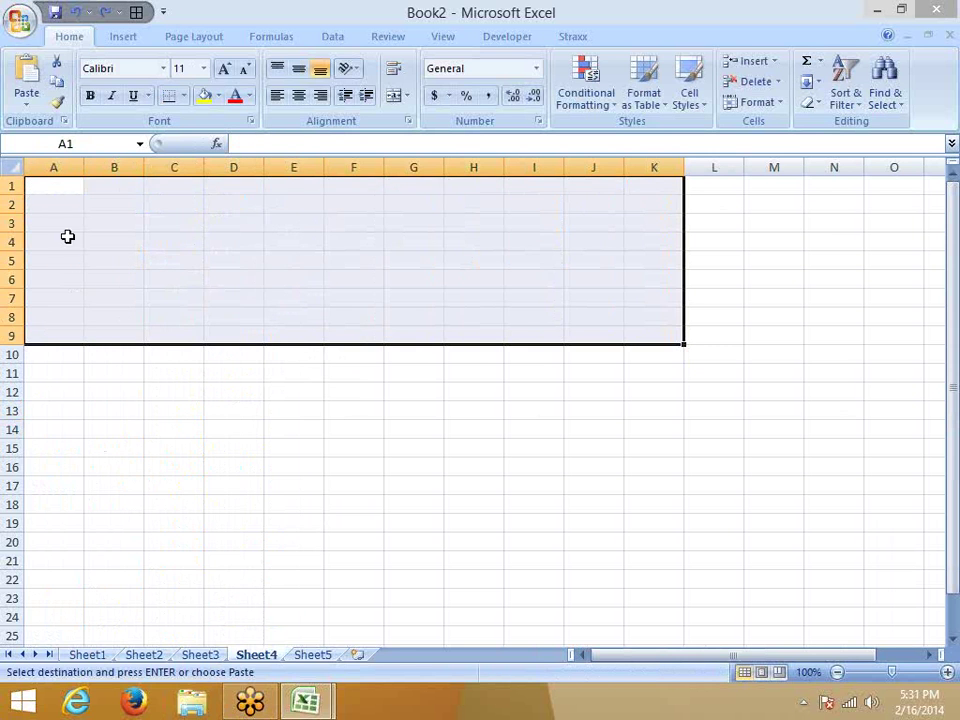
pyautogui.rightClick(62, 188)
pyautogui.click(104, 266)
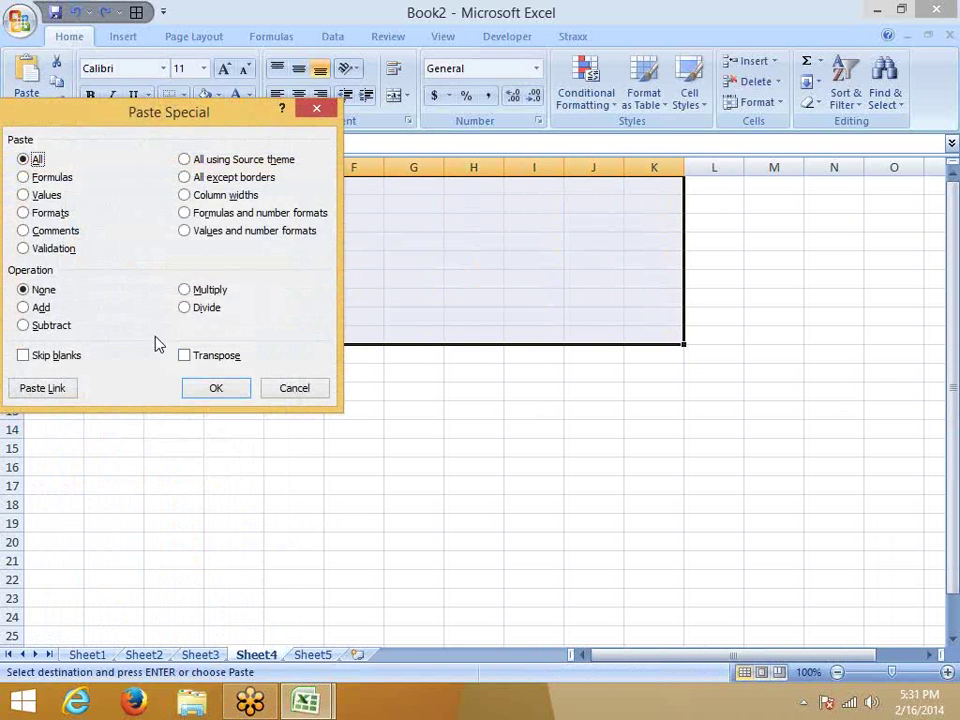
pyautogui.click(195, 362)
pyautogui.click(210, 388)
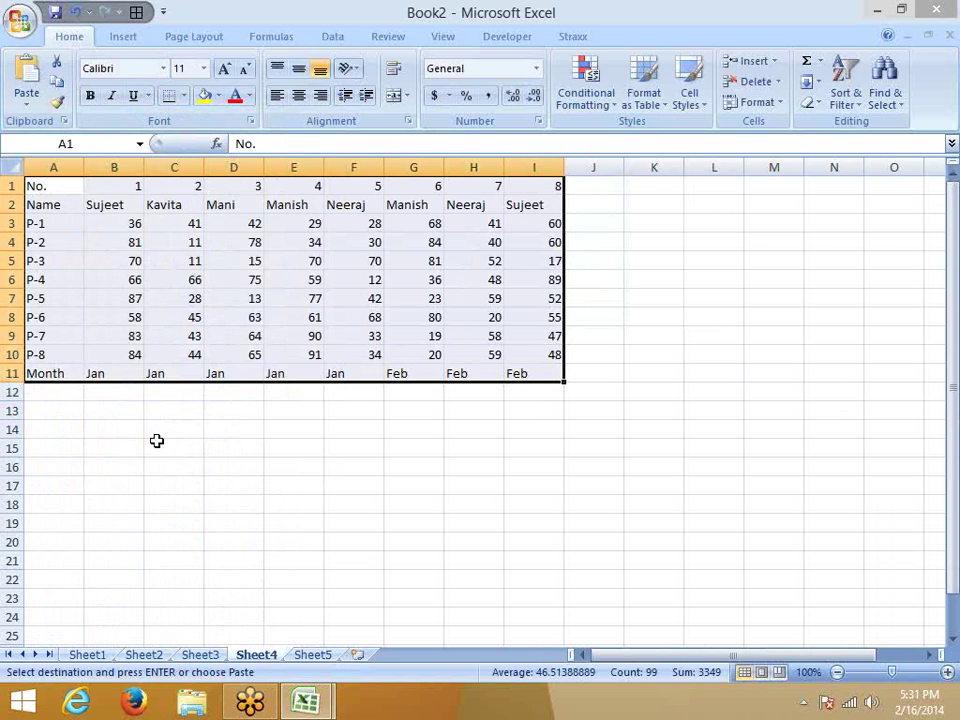
# Enter 5 in A18 and copy the Name label from A2.
pyautogui.click(56, 507)
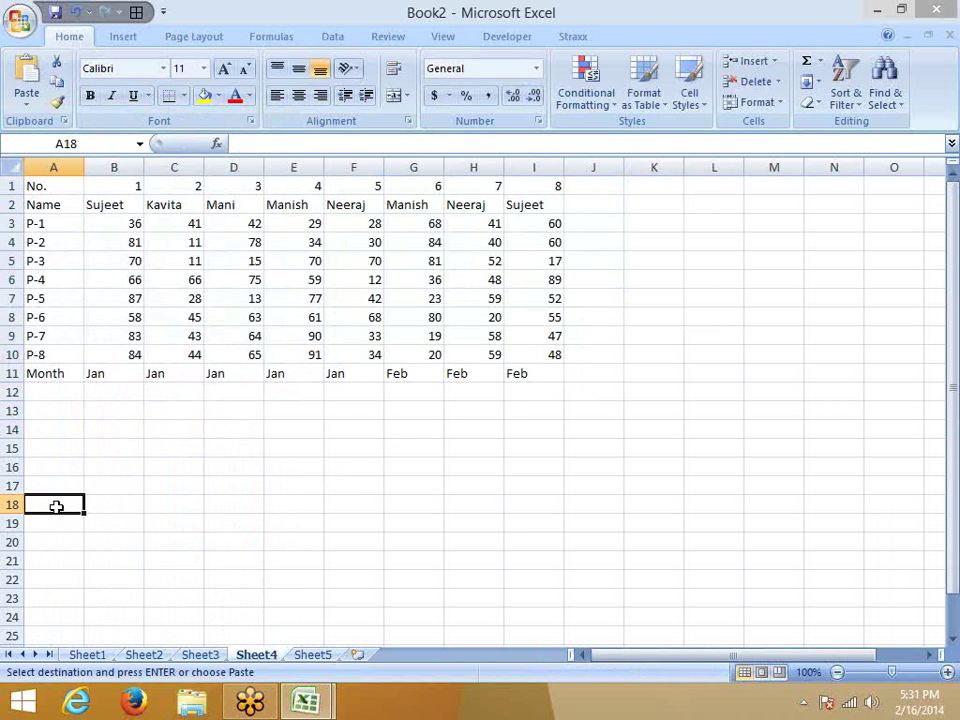
pyautogui.write('5')
pyautogui.press('Tab')
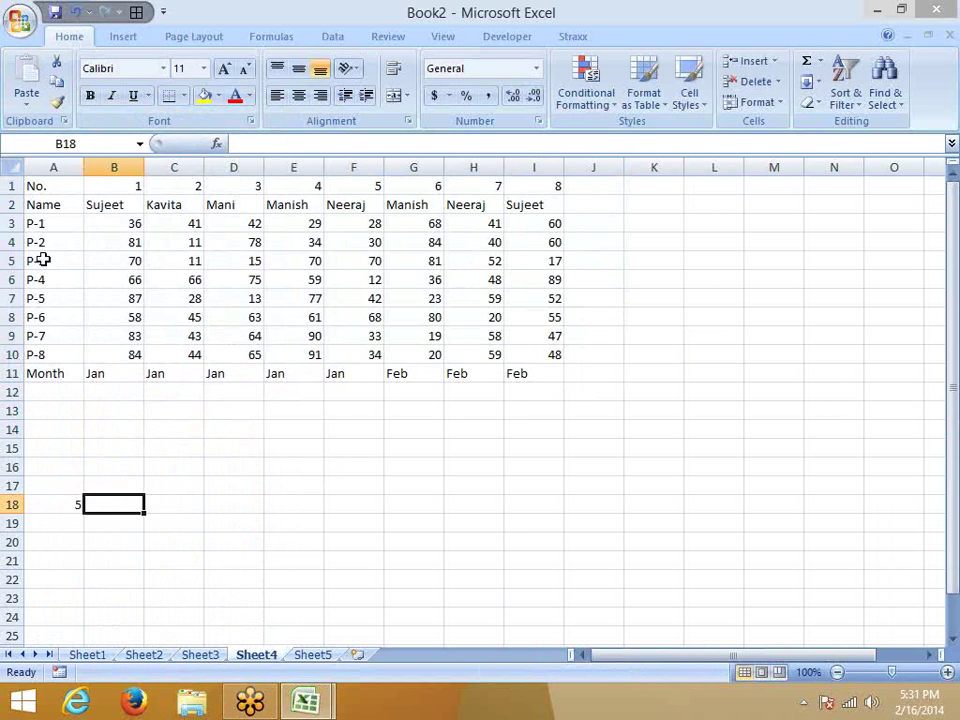
pyautogui.click(28, 204)
pyautogui.hotkey('ctrl', 'c')
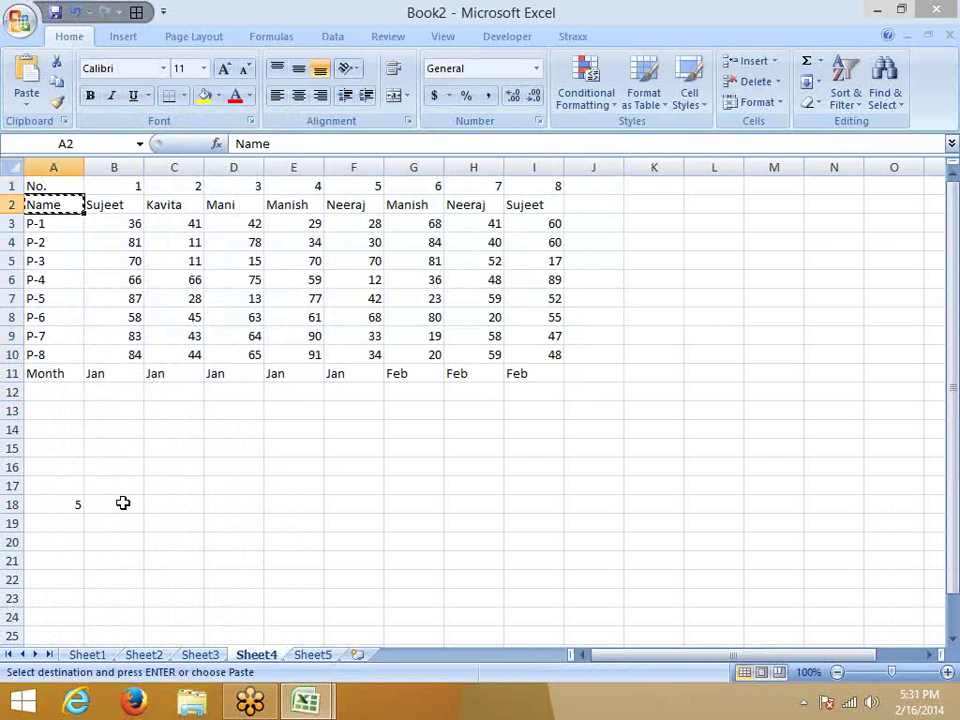
# Paste the Name heading into B17.
pyautogui.click(120, 488)
pyautogui.hotkey('ctrl', 'v')
pyautogui.press('Escape')
# Enter =HLOOKUP(A18,1:11,2,0) in B18 to return Neeraj, then go to Sheet5.
pyautogui.click(123, 507)
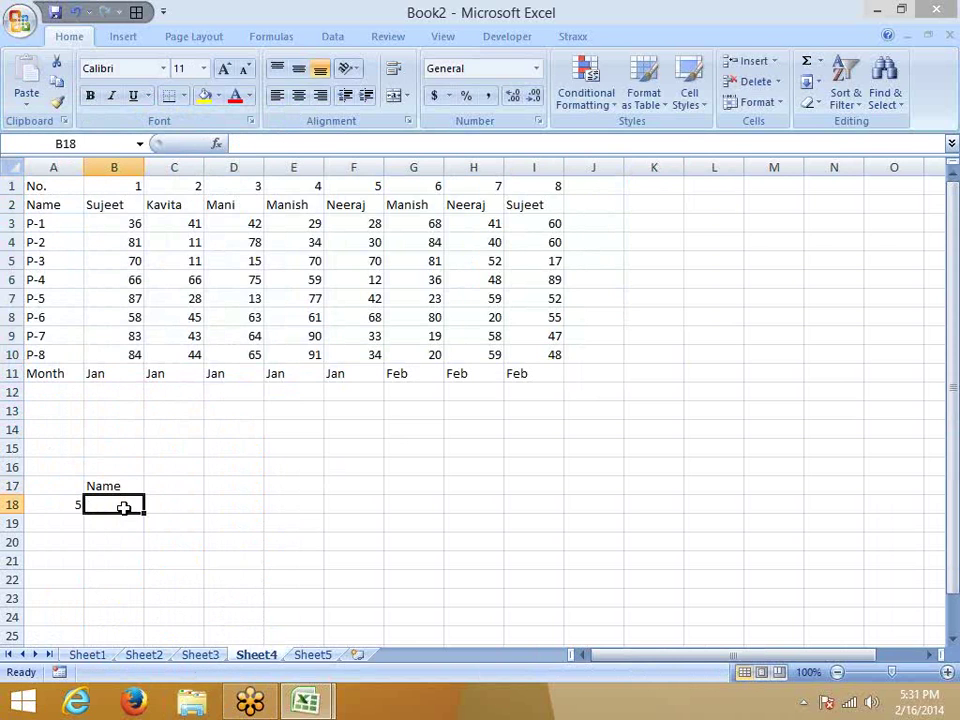
pyautogui.write('=')
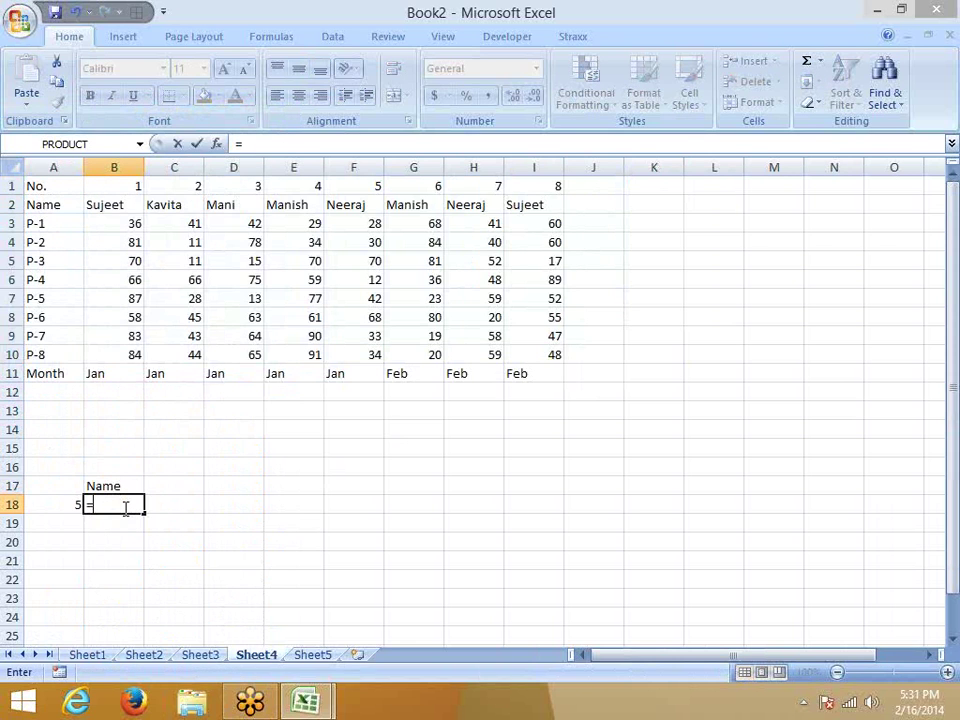
pyautogui.write('hl')
pyautogui.press('Tab')
pyautogui.click(73, 508)
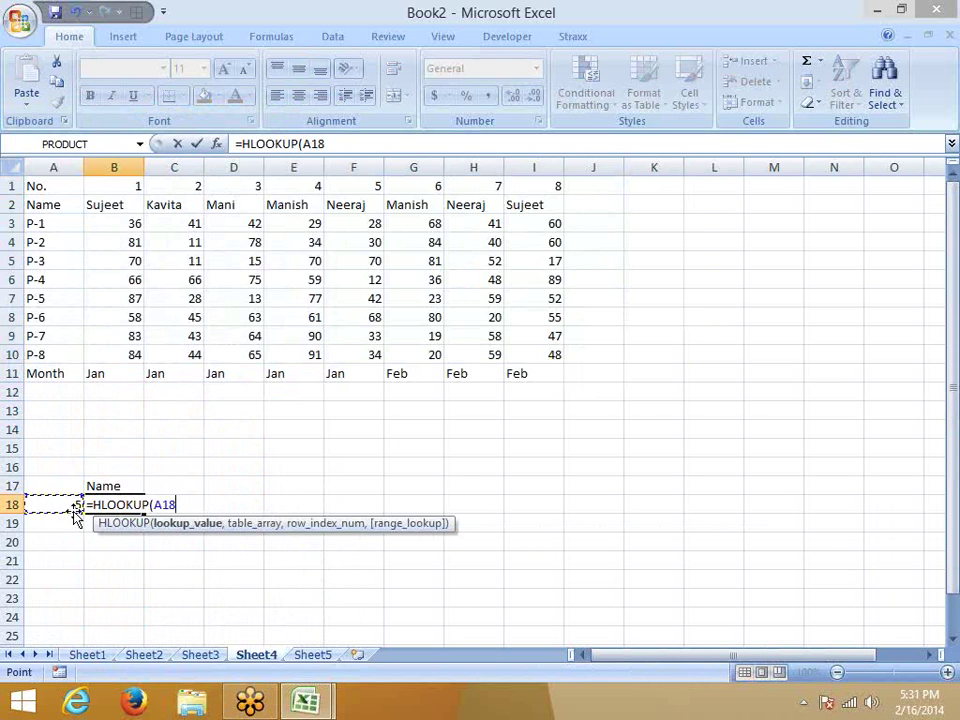
pyautogui.write(',')
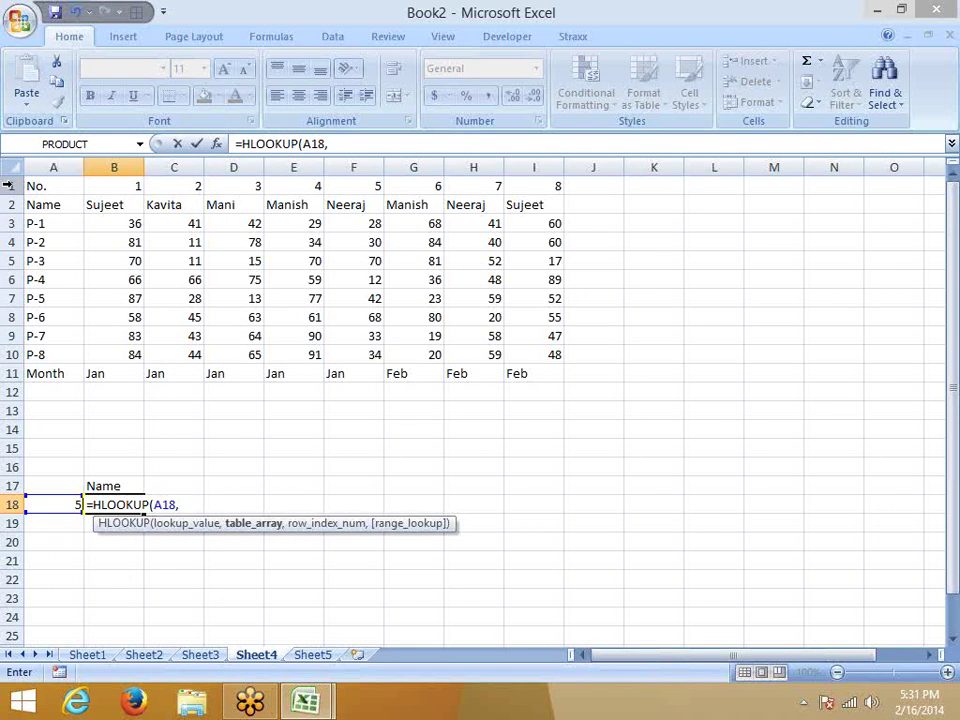
pyautogui.moveTo(8, 186); pyautogui.dragTo(8, 373)
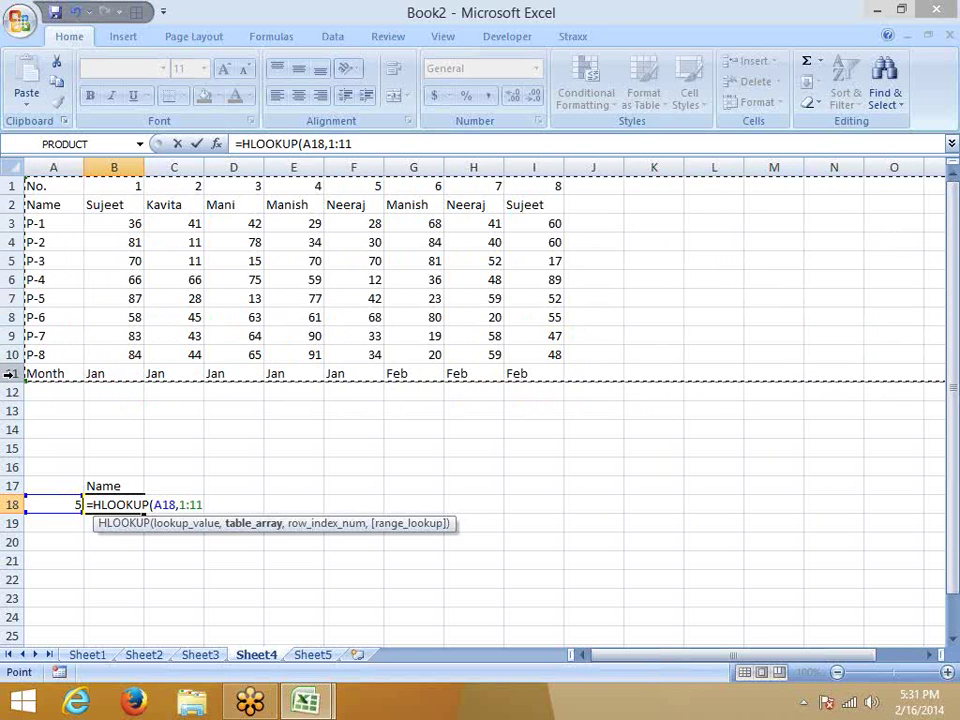
pyautogui.write(',2,0')
pyautogui.press('Return')
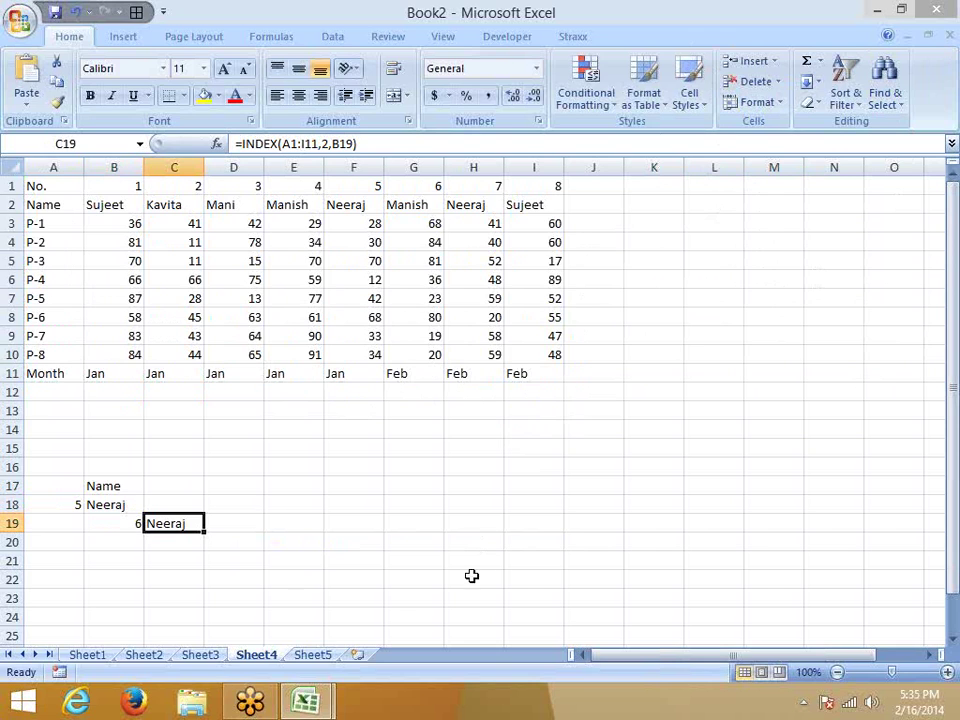
pyautogui.click(320, 656)
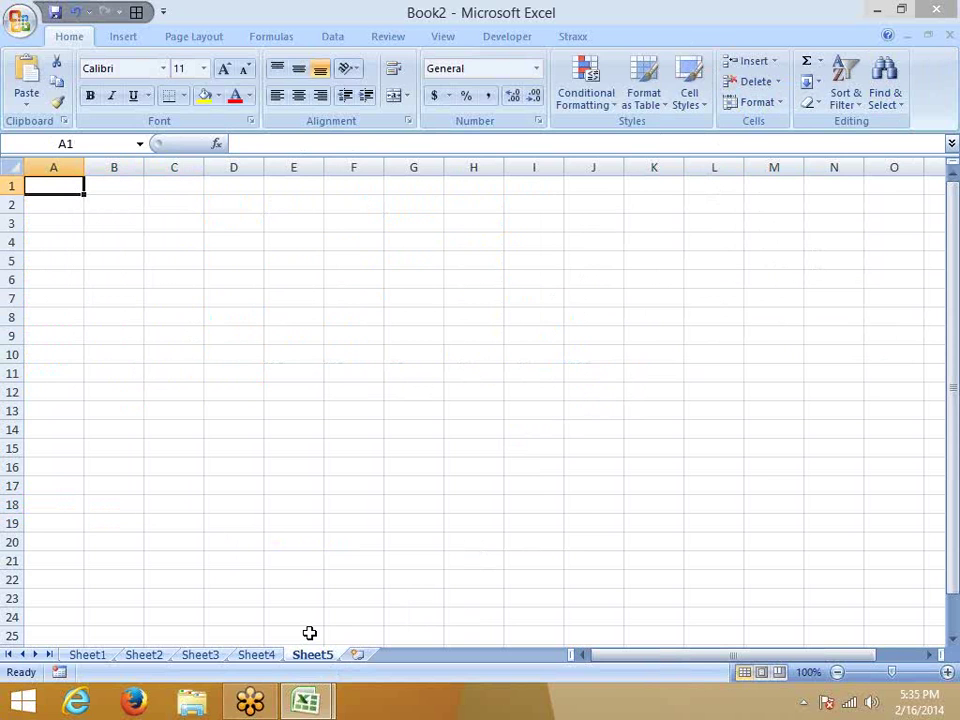
# Put the header Sales in A1.
pyautogui.write('=ra')
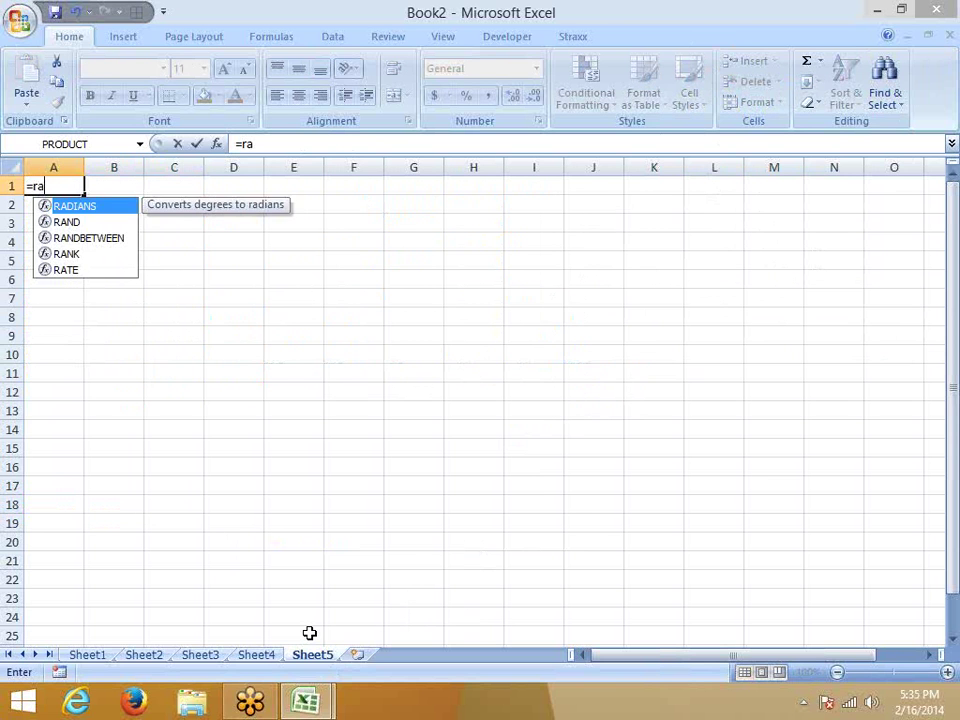
pyautogui.press('Down')
pyautogui.press('Down')
pyautogui.press('Tab')
pyautogui.write('1')
pyautogui.press('Escape')
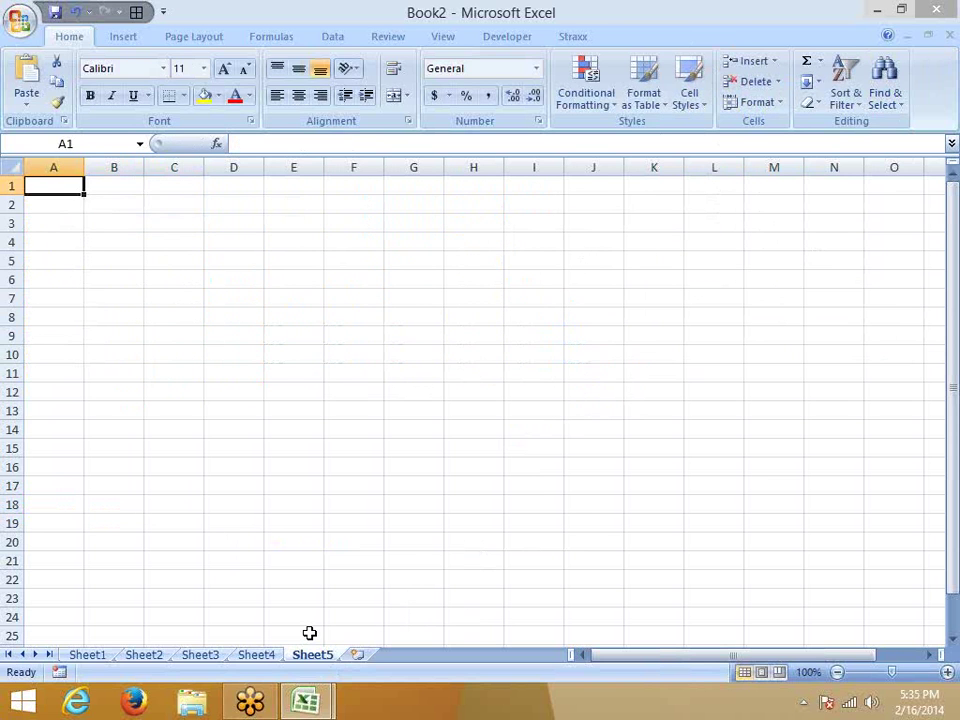
pyautogui.write('Sales')
pyautogui.press('Return')
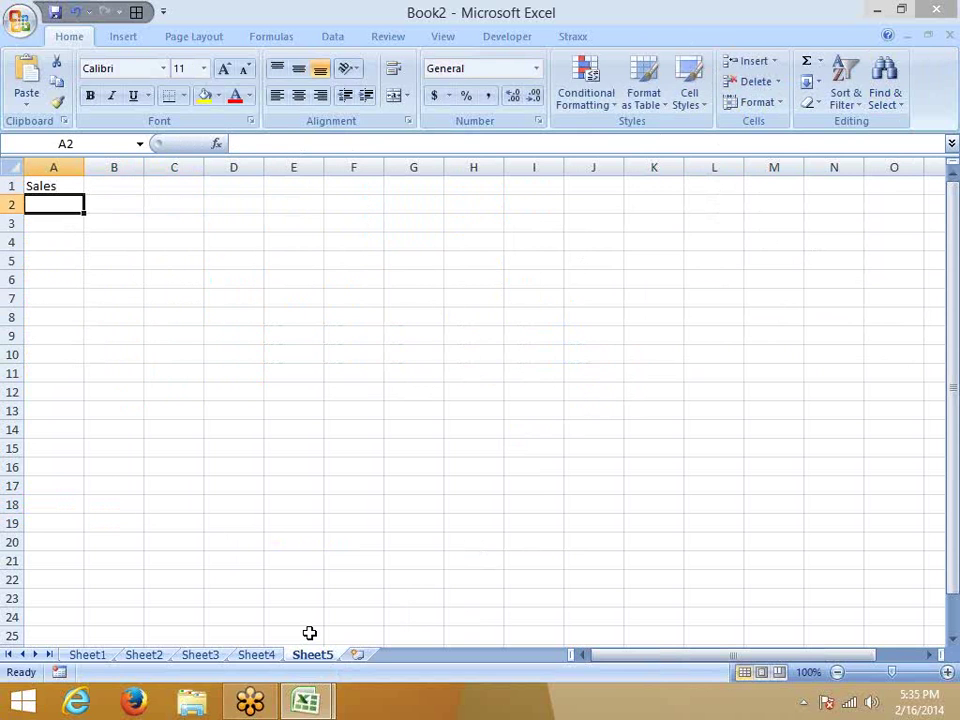
# Fill A2:A127 with =RANDBETWEEN(10,90).
pyautogui.write('=ra')
pyautogui.press('Down')
pyautogui.press('Down')
pyautogui.press('Tab')
pyautogui.write('10,90')
pyautogui.hotkey('ctrl', 'Return')
pyautogui.hotkey('shift', 'pagedown')
pyautogui.hotkey('shift', 'pagedown')
pyautogui.hotkey('shift', 'pagedown')
pyautogui.hotkey('shift', 'pagedown')
pyautogui.hotkey('ctrl', 'Return')
# Convert the Sales numbers in A2:A127 to fixed values with Paste Values.
pyautogui.hotkey('ctrl', 'Home')
pyautogui.press('Down')
pyautogui.hotkey('ctrl', 'shift', 'Down')
pyautogui.hotkey('ctrl', 'c')
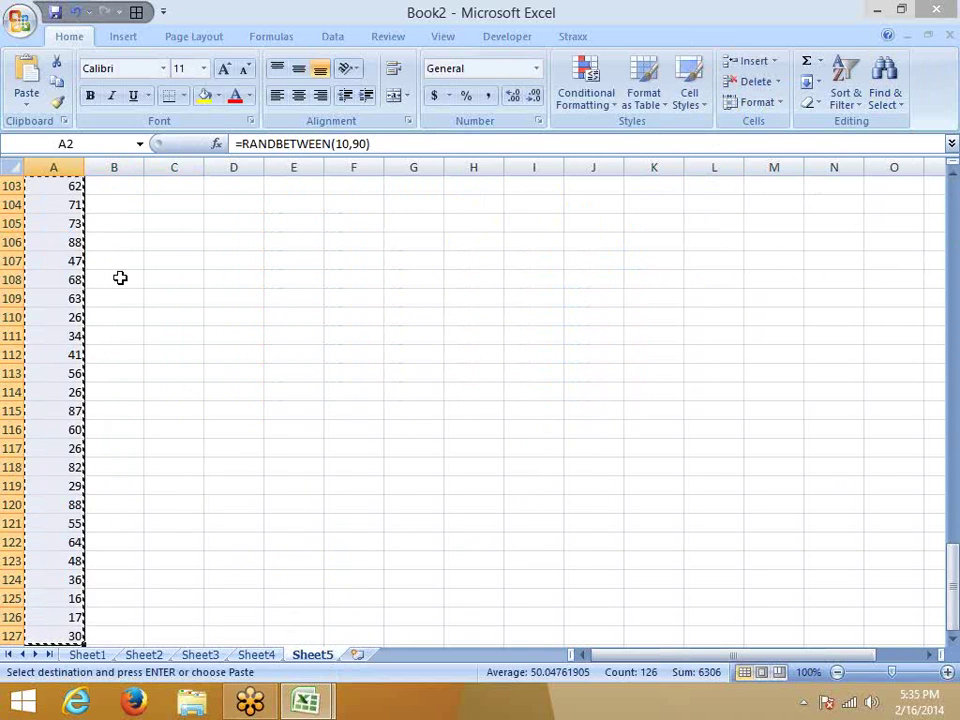
pyautogui.click(27, 104)
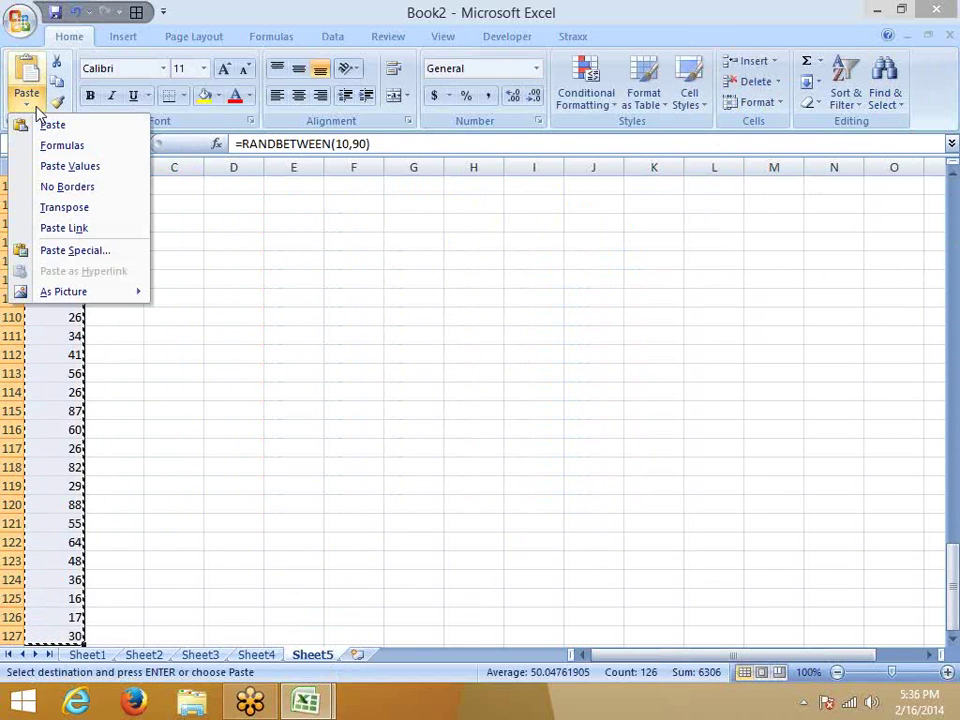
pyautogui.click(68, 166)
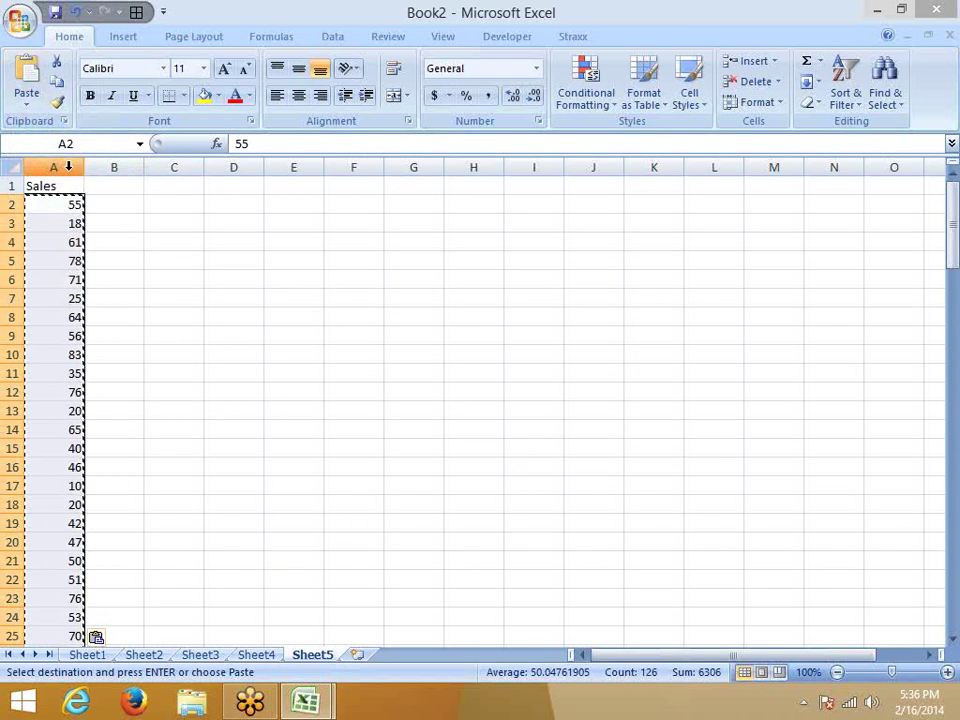
pyautogui.press('Escape')
pyautogui.hotkey('ctrl', 'Home')
# Start the slab table in F4:G4 with 0-40 and commission 500.
pyautogui.press('Down')
pyautogui.press('Down')
pyautogui.press('Down')
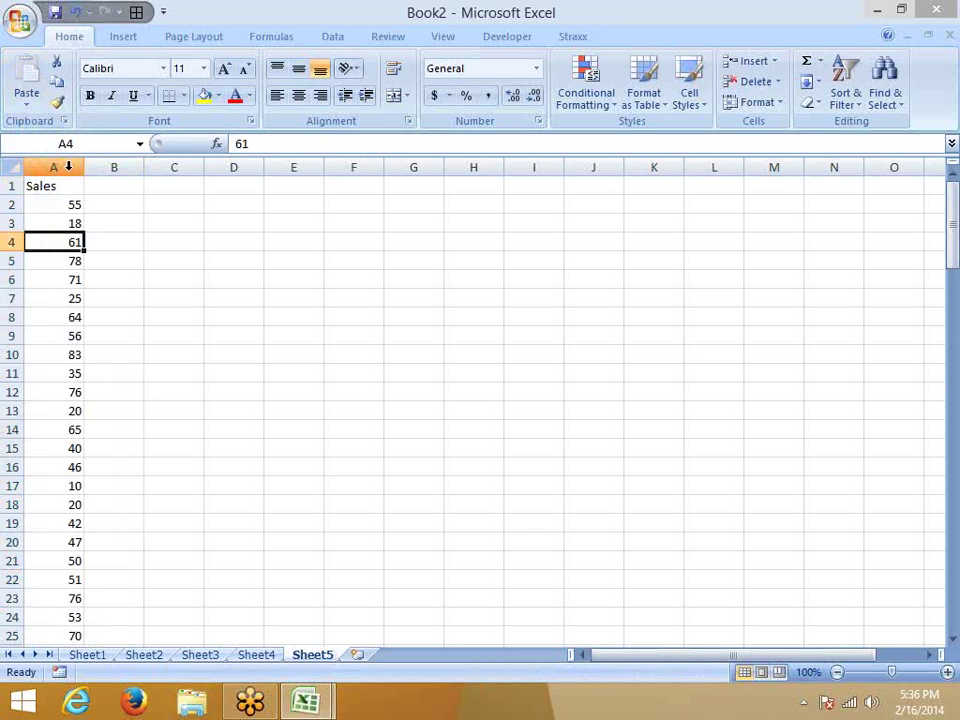
pyautogui.hotkey('ctrl', 'Home')
pyautogui.press('Right')
pyautogui.press('Right')
pyautogui.press('Right')
pyautogui.press('Right')
pyautogui.press('Right')
pyautogui.press('Right')
pyautogui.press('Down')
pyautogui.press('Down')
pyautogui.press('Down')
pyautogui.press('Left')
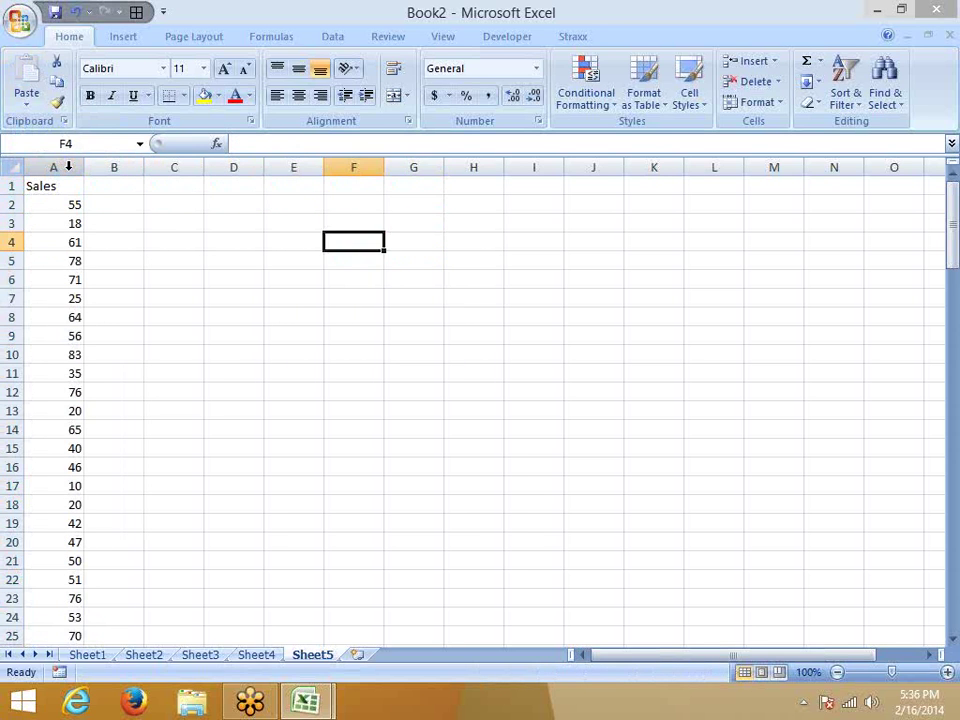
pyautogui.write('0-40')
pyautogui.press('Tab')
pyautogui.write('5')
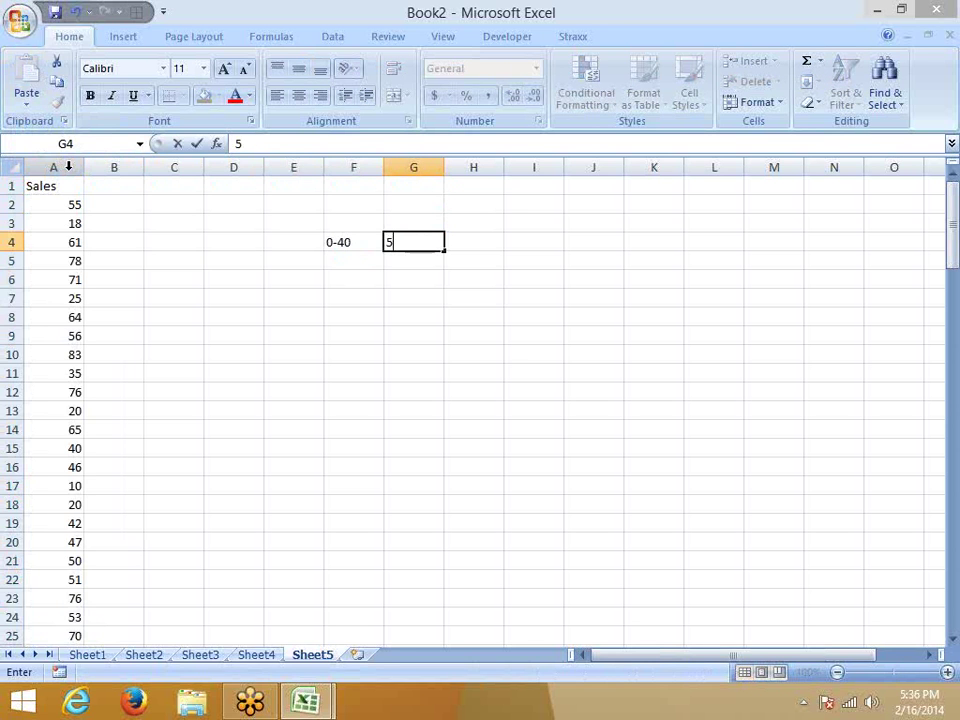
pyautogui.write('000')
pyautogui.press('BackSpace')
pyautogui.press('Return')
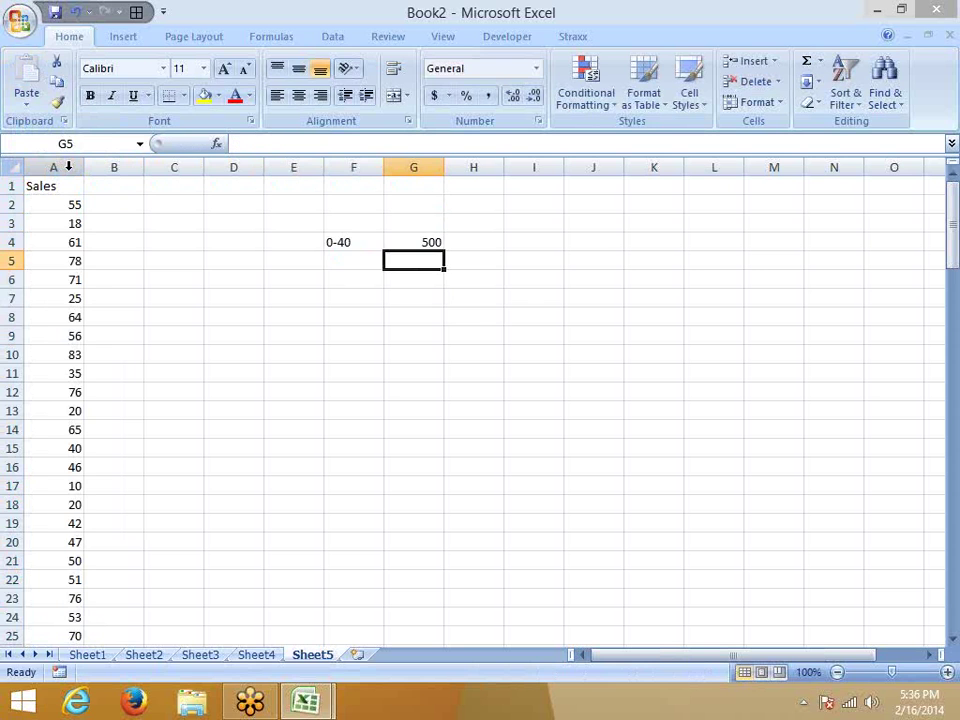
# Add the 41-80 → 1200 and 81-100 → 2000 slabs in rows 5 and 6.
pyautogui.press('Left')
pyautogui.write('41-')
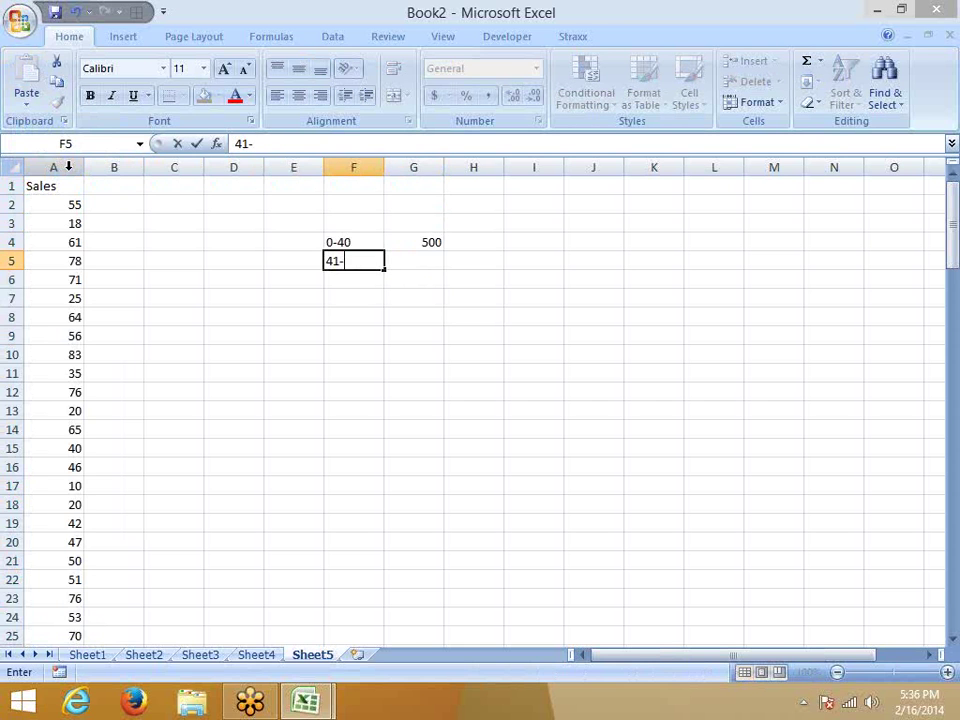
pyautogui.write('80')
pyautogui.press('Tab')
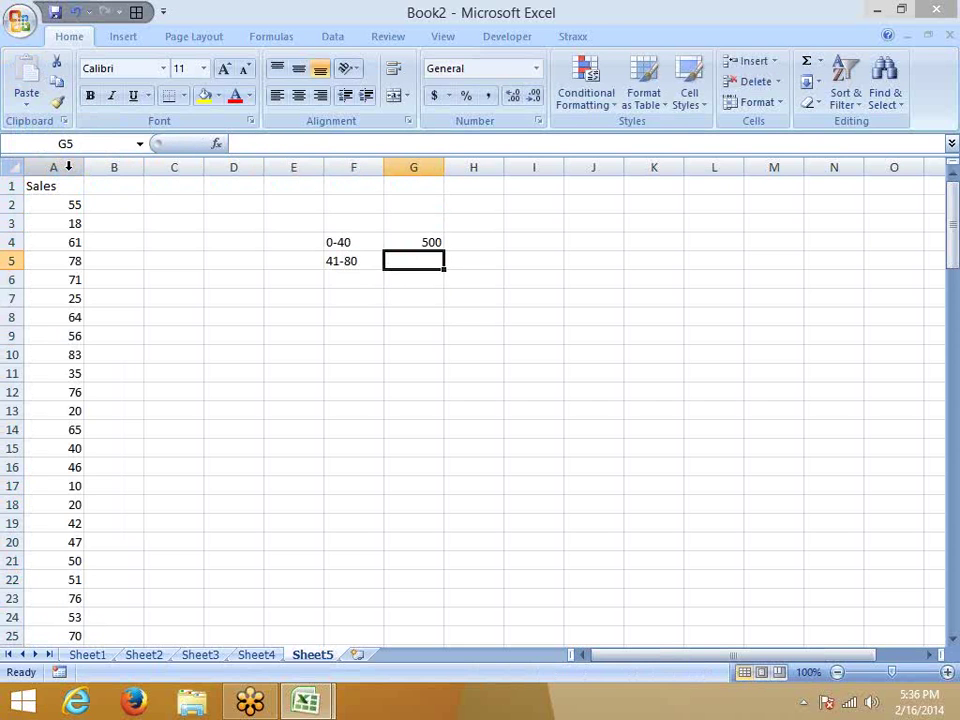
pyautogui.write('8000')
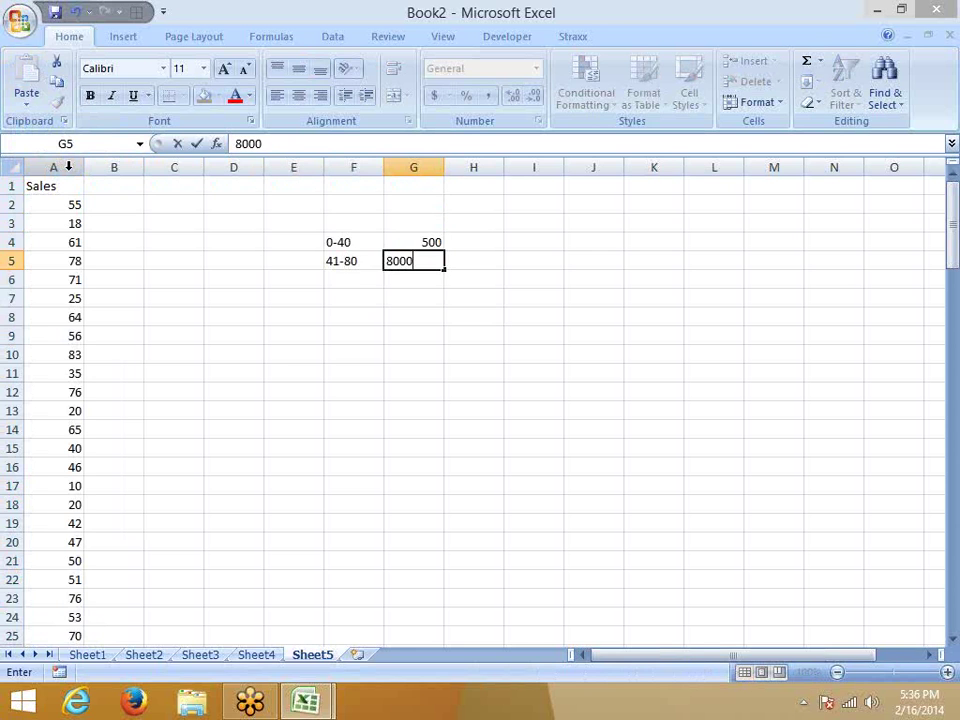
pyautogui.press('Escape')
pyautogui.write('1200')
pyautogui.press('Return')
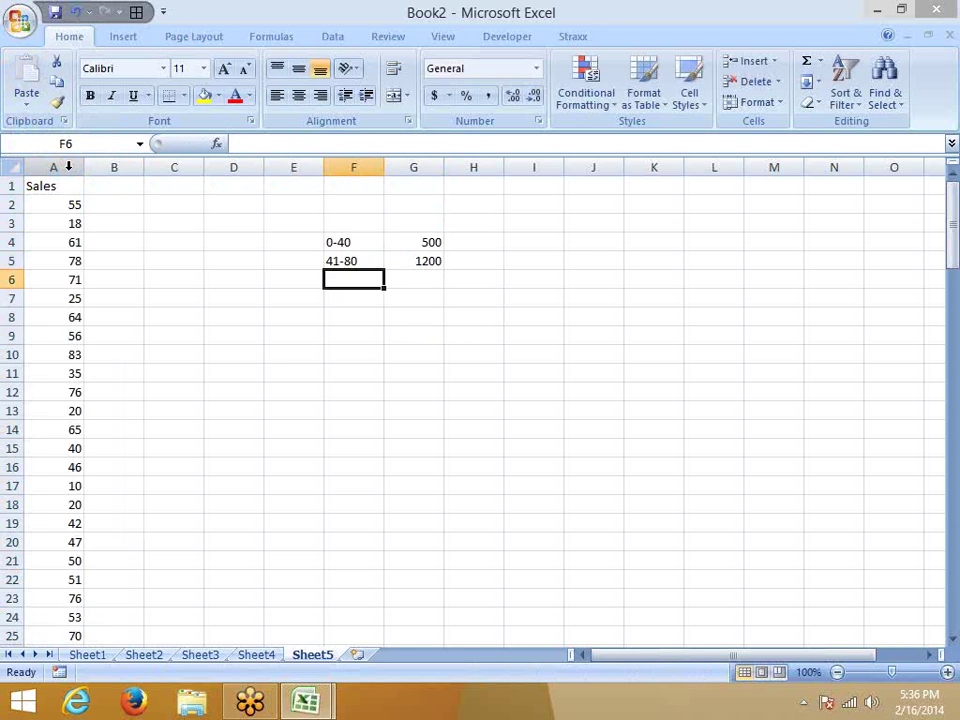
pyautogui.write('81-')
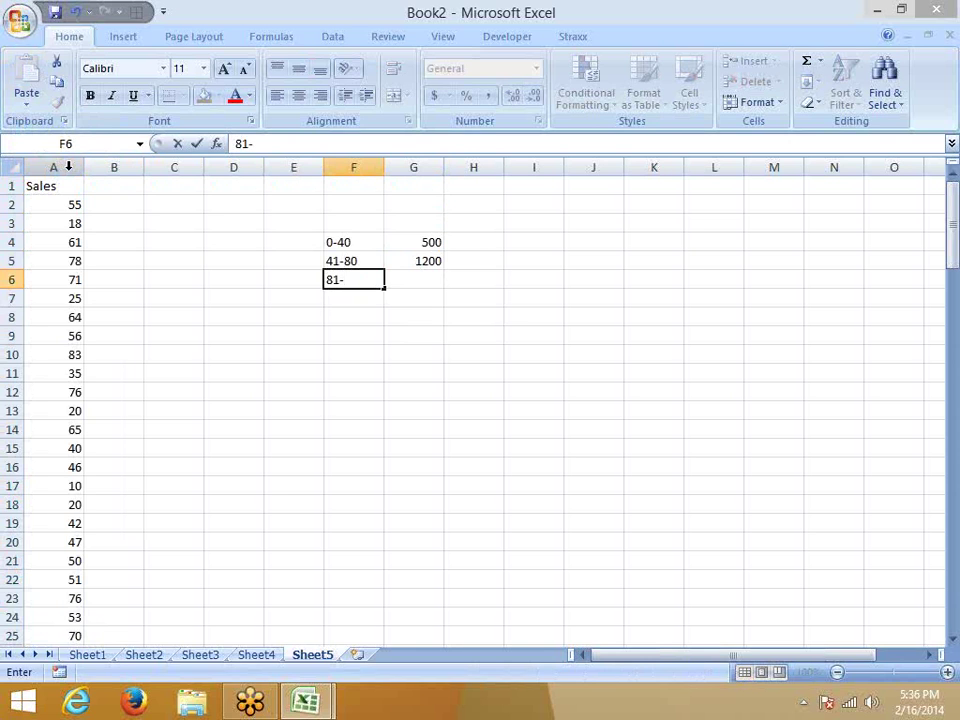
pyautogui.write('100')
pyautogui.press('Tab')
pyautogui.write('2000')
pyautogui.press('Left')
# Add the >100 slab with 5000 in row 7, then return to B2.
pyautogui.press('Down')
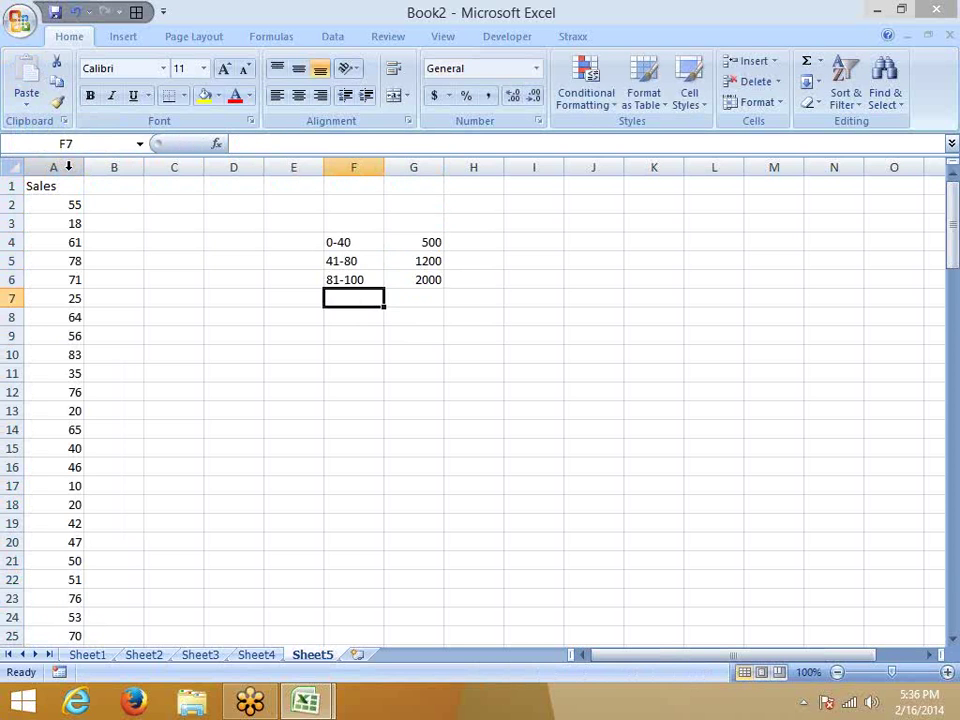
pyautogui.write('>100')
pyautogui.press('Tab')
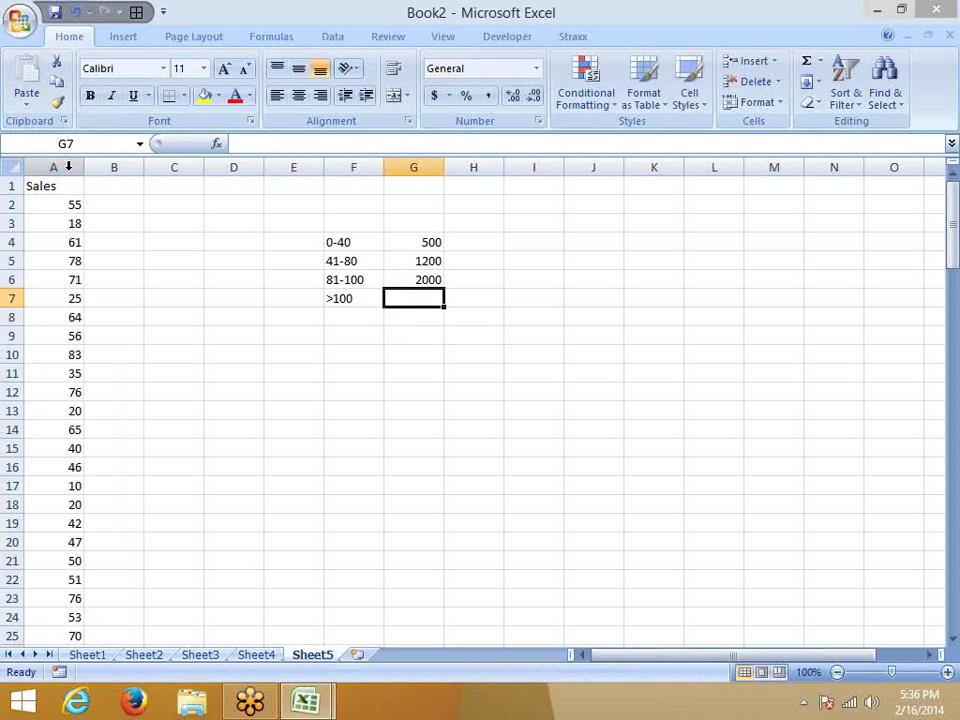
pyautogui.write('5000')
pyautogui.press('Return')
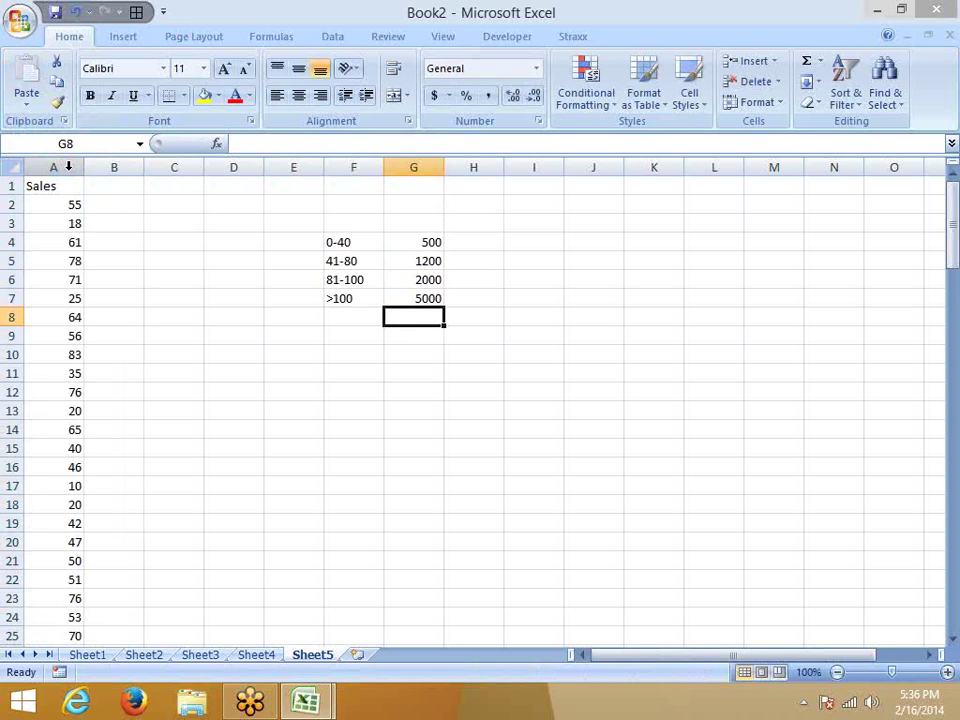
pyautogui.press('Left')
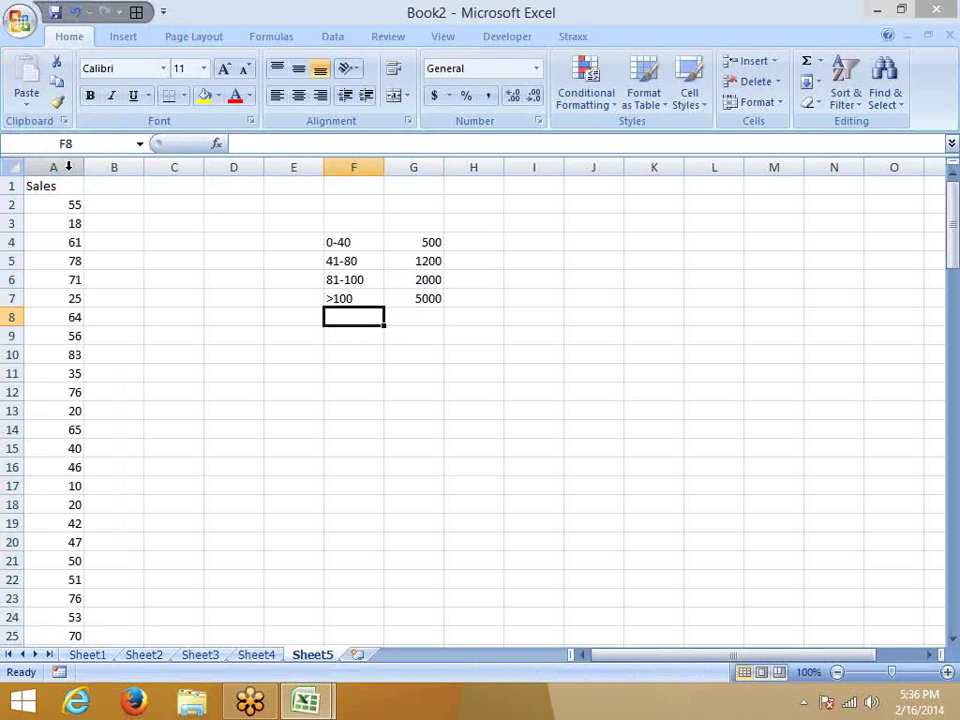
pyautogui.press('Home')
pyautogui.hotkey('ctrl', 'Home')
pyautogui.press('Right')
pyautogui.press('Down')
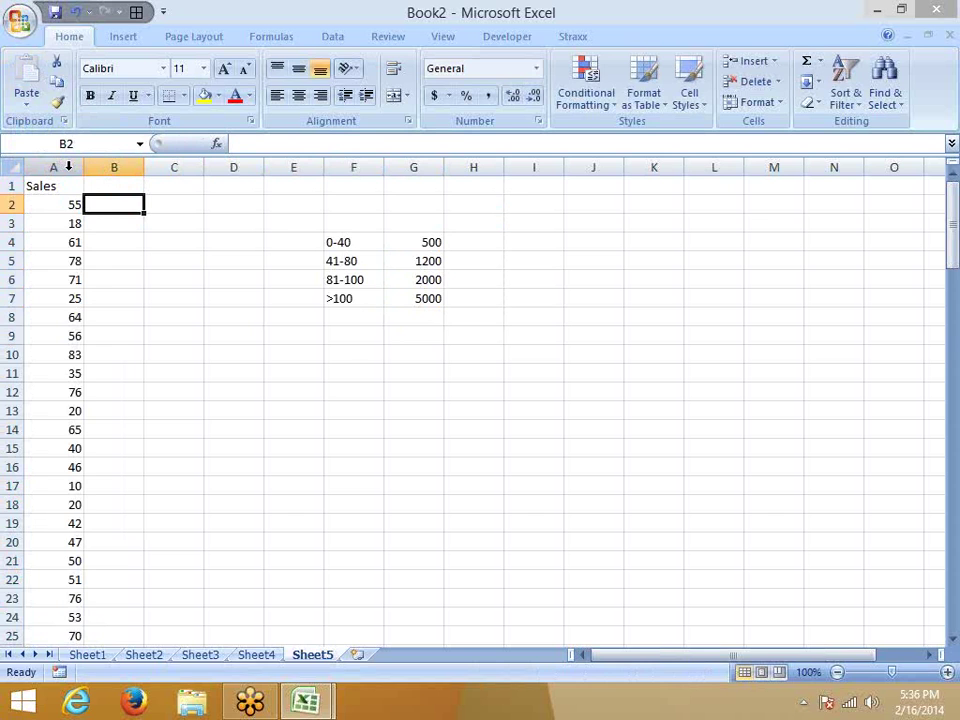
# Enter the commission lower bounds 0, 41, 81 and 101 in F10:F13.
pyautogui.click(341, 349)
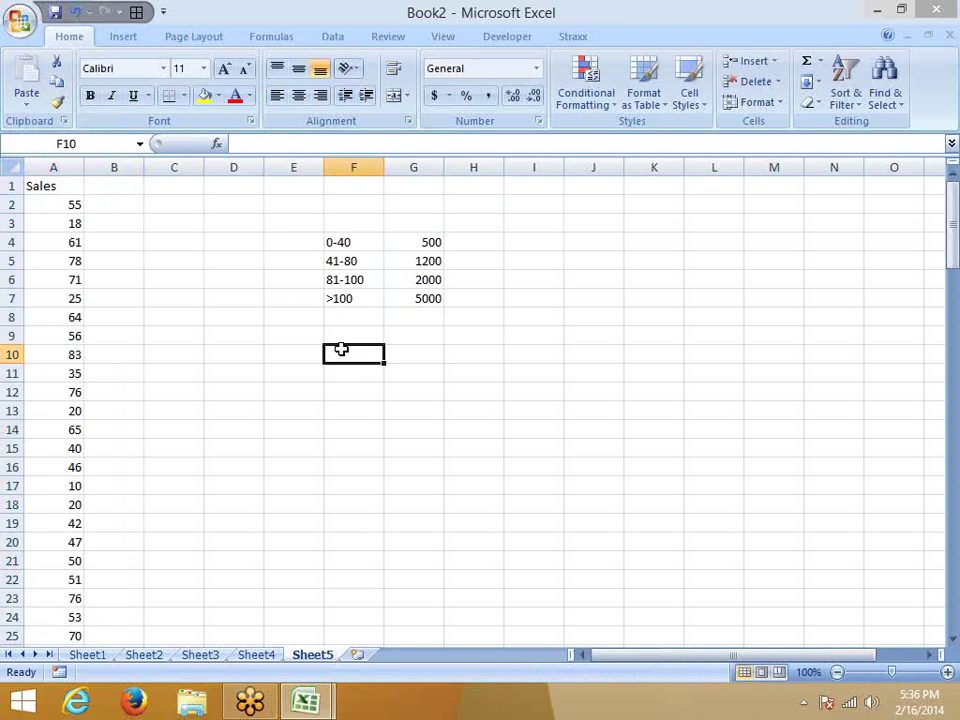
pyautogui.write('0')
pyautogui.press('Return')
pyautogui.write('41')
pyautogui.press('Return')
pyautogui.write('81')
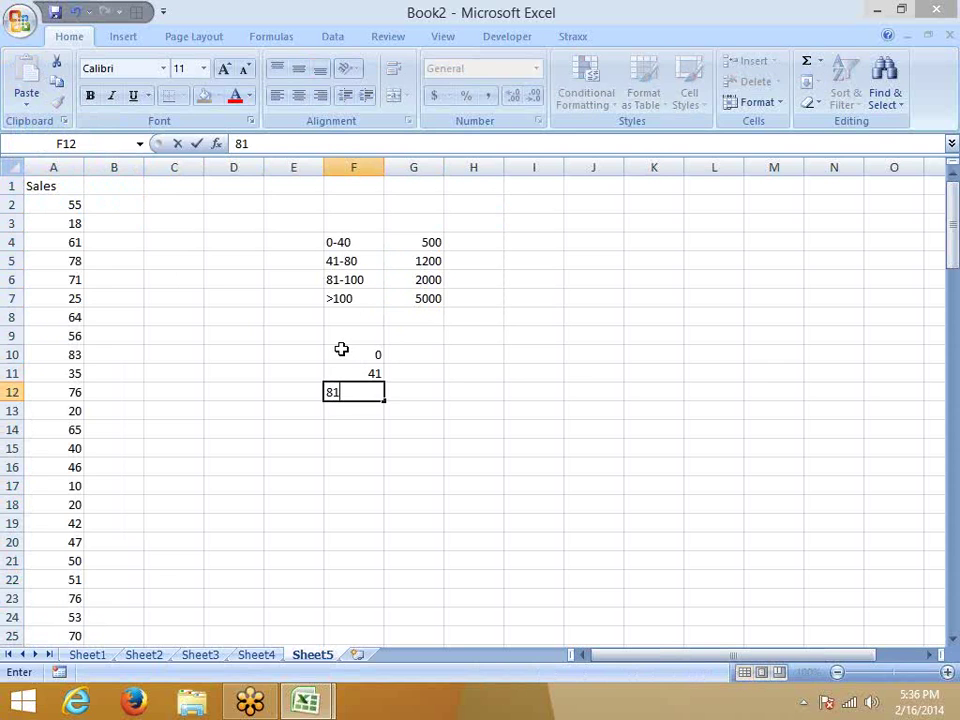
pyautogui.press('Return')
pyautogui.write('101')
pyautogui.press('Tab')
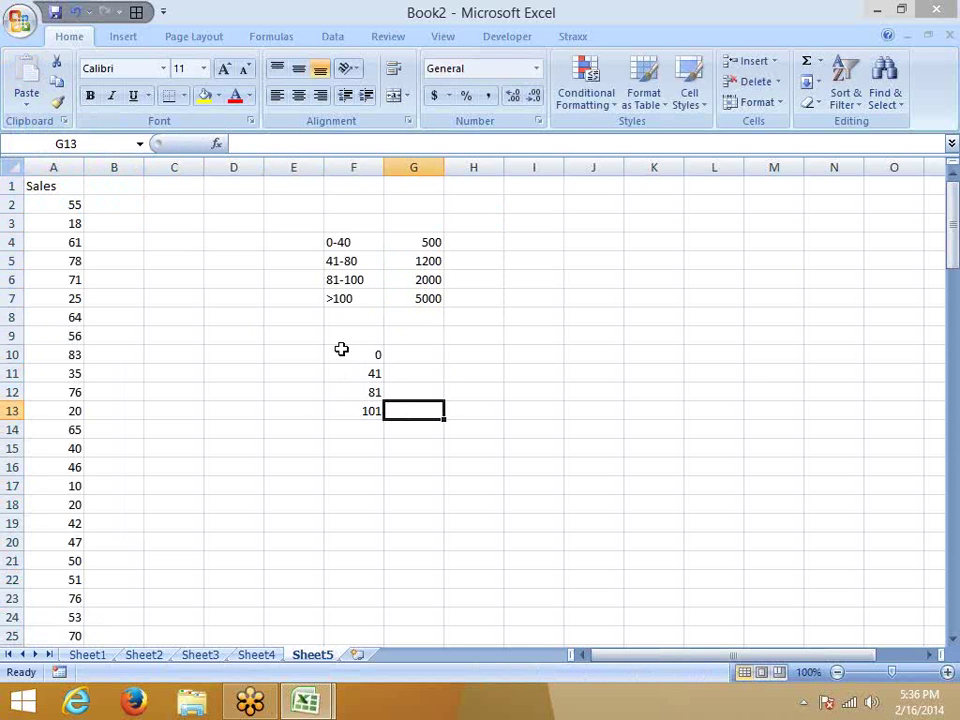
# Copy the commission values from G4:G7 into G10:G13 beside the lower bounds.
pyautogui.press('Up')
pyautogui.press('Up')
pyautogui.press('Up')
pyautogui.press('Up')
pyautogui.press('Up')
pyautogui.press('Down')
pyautogui.hotkey('ctrl', 'shift', 'Down')
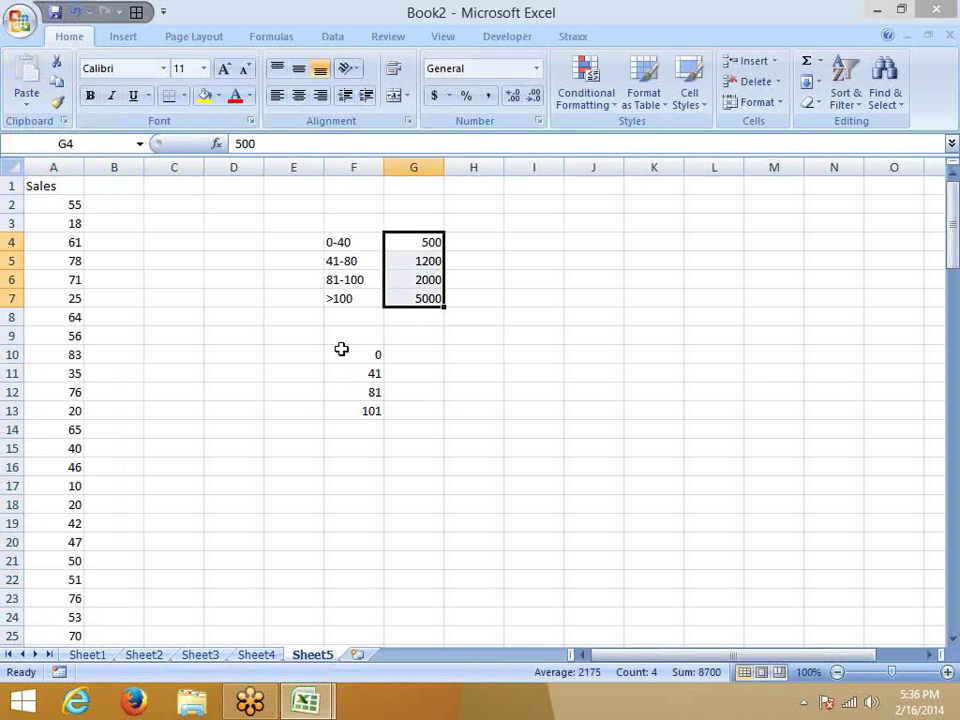
pyautogui.press('Down')
pyautogui.press('Up')
pyautogui.hotkey('ctrl', 'shift', 'Down')
pyautogui.hotkey('ctrl', 'c')
pyautogui.press('Down')
pyautogui.press('Down')
pyautogui.press('Down')
pyautogui.press('Down')
pyautogui.press('Down')
pyautogui.press('Down')
pyautogui.hotkey('ctrl', 'v')
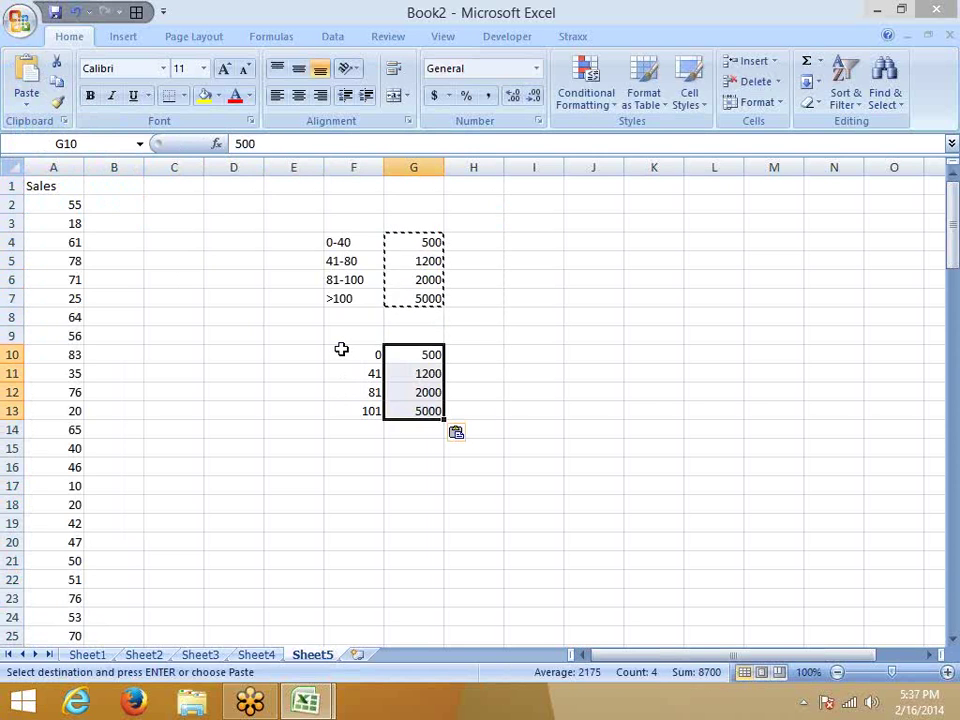
pyautogui.press('Escape')
# Start a VLOOKUP in B2 with A2 as the lookup value.
pyautogui.press('Left')
pyautogui.hotkey('ctrl', 'Left')
pyautogui.hotkey('ctrl', 'Up')
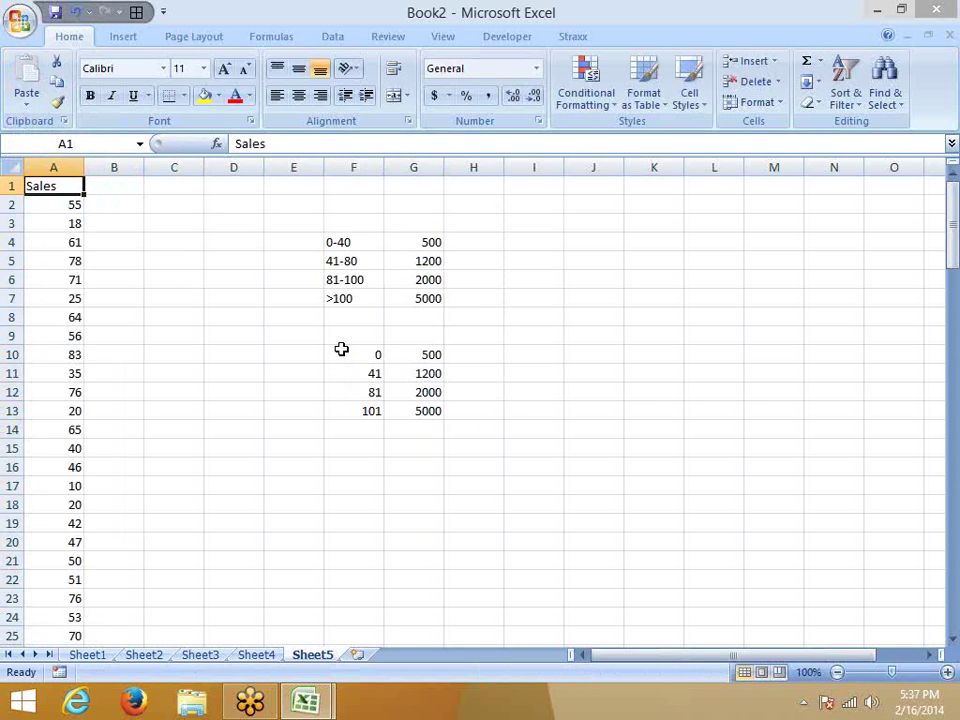
pyautogui.press('Right')
pyautogui.press('Down')
pyautogui.write('=vlookup(')
pyautogui.press('Left')
pyautogui.write(',')
# Point the VLOOKUP at table F10:G13, column 2, with TRUE for approximate match.
pyautogui.press('Right')
pyautogui.press('Right')
pyautogui.press('Right')
pyautogui.press('Right')
pyautogui.press('Down')
pyautogui.press('Left')
pyautogui.press('Down')
pyautogui.press('Down')
pyautogui.press('Down')
pyautogui.press('Down')
pyautogui.hotkey('shift', 'Right')
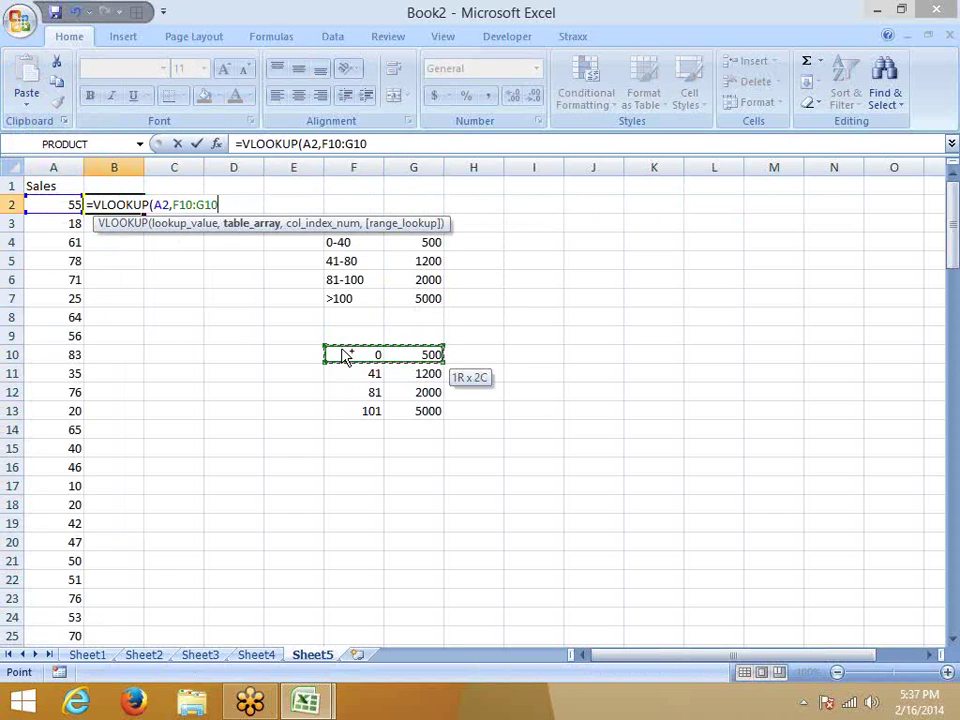
pyautogui.hotkey('shift', 'Down')
pyautogui.hotkey('shift', 'Down')
pyautogui.hotkey('shift', 'Down')
pyautogui.write(',')
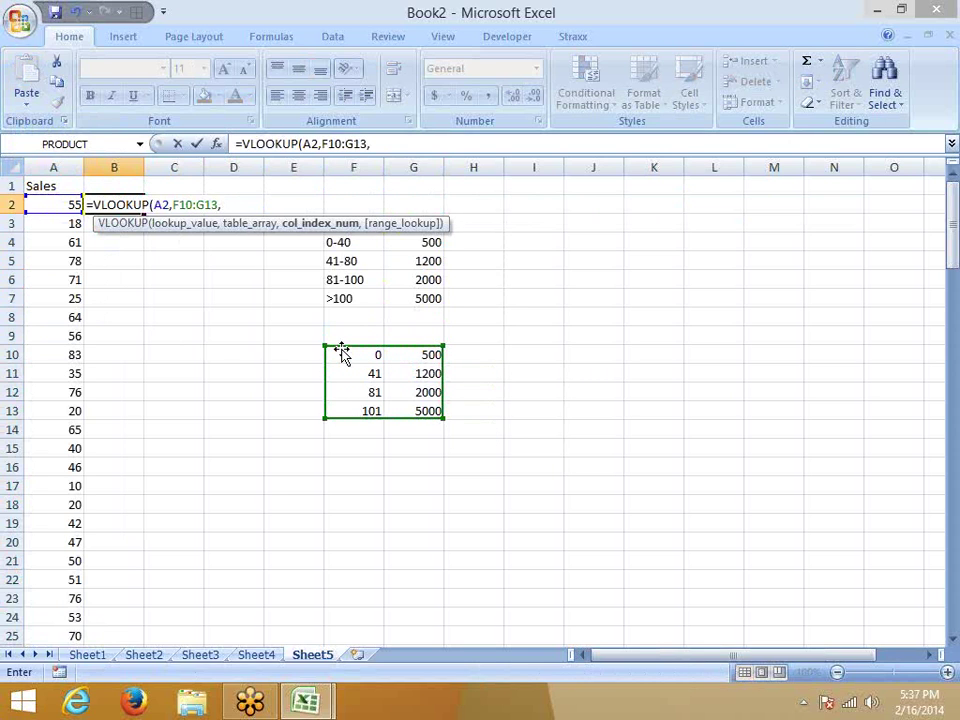
pyautogui.write('2')
pyautogui.write(',')
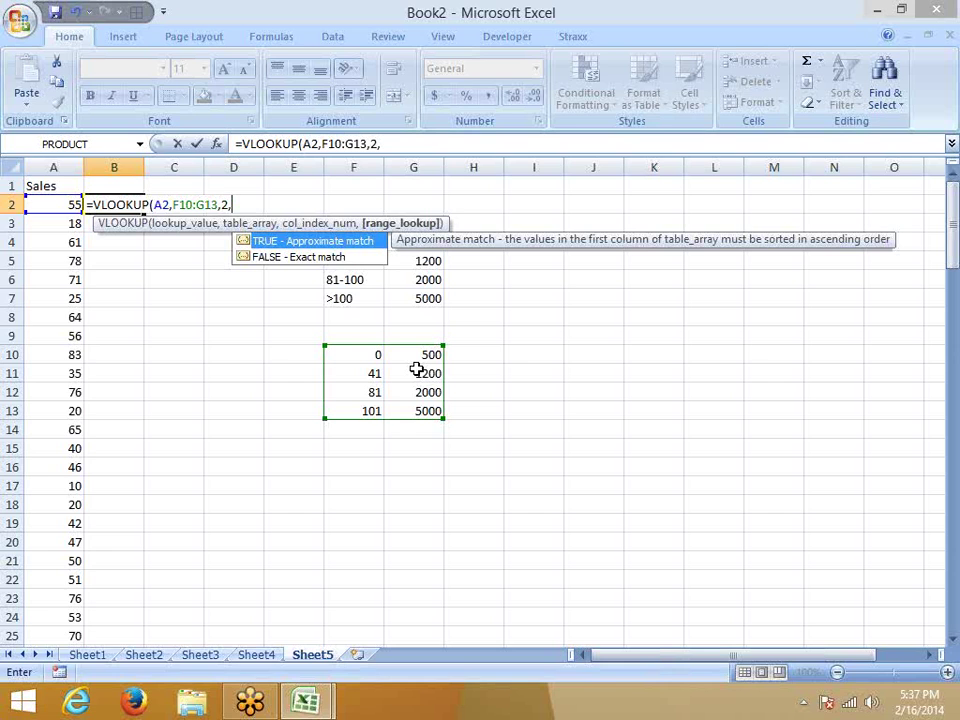
pyautogui.press('Tab')
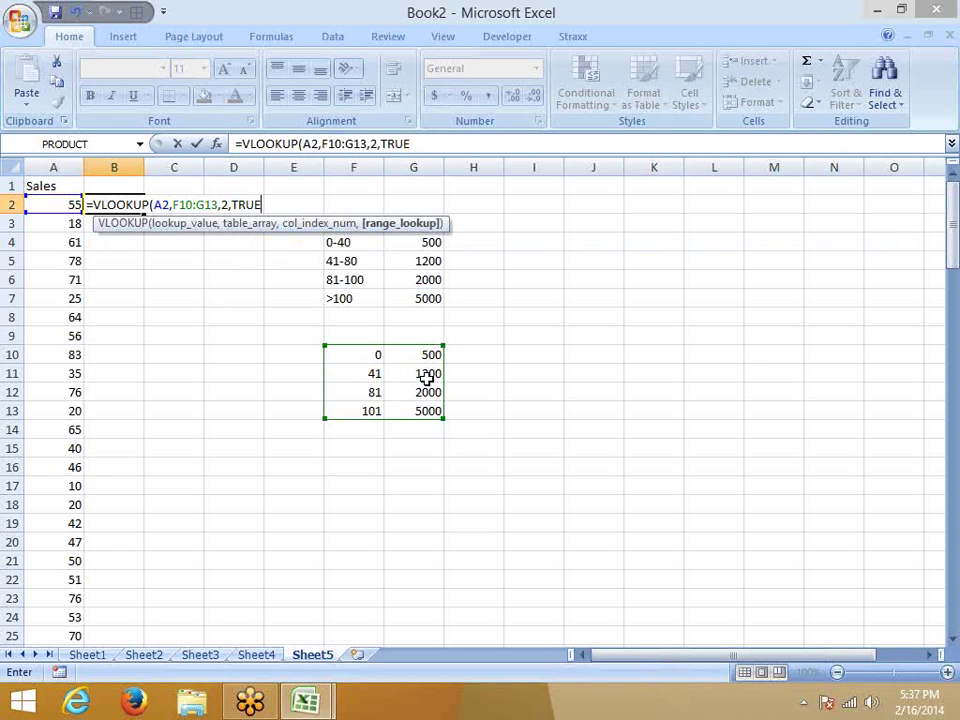
# Enter the B2 VLOOKUP with its table range locked as $F$10:$G$13.
pyautogui.press('Return')
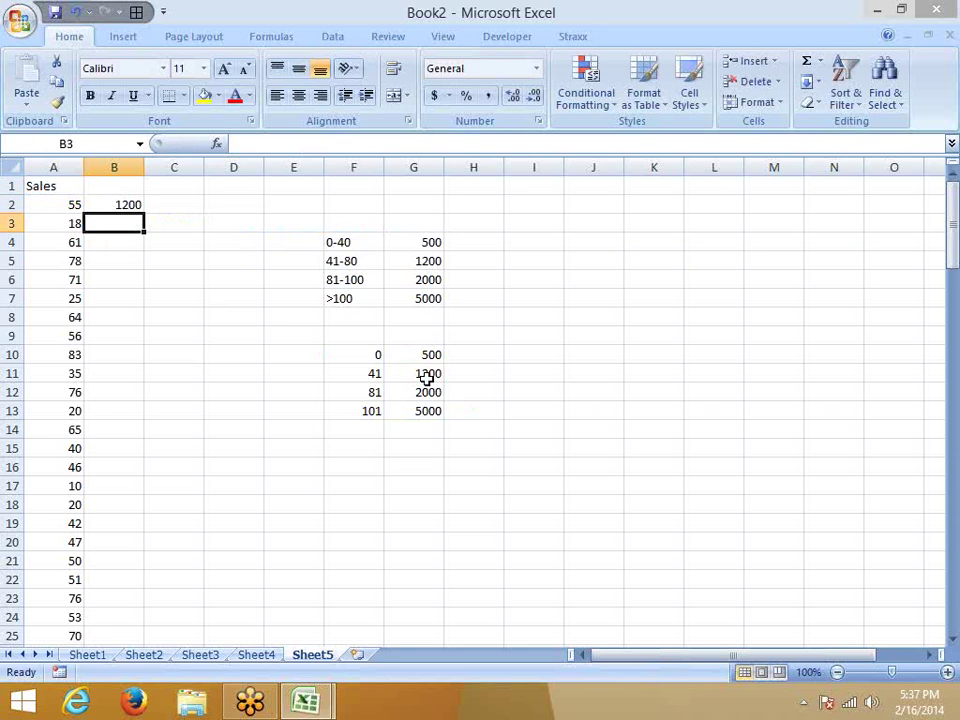
pyautogui.click(135, 205)
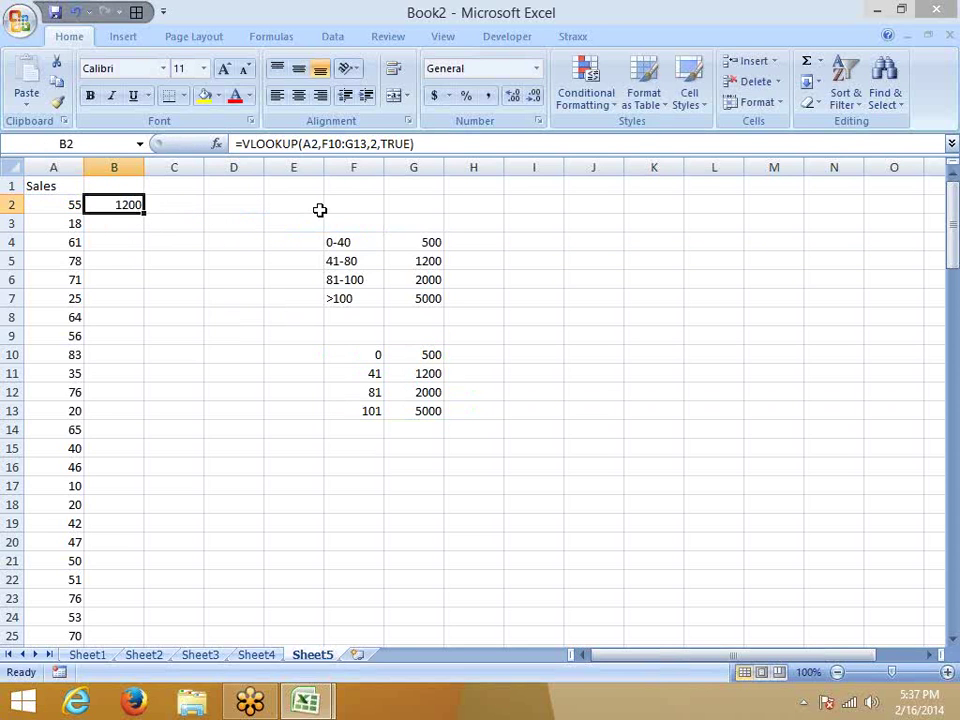
pyautogui.click(331, 143)
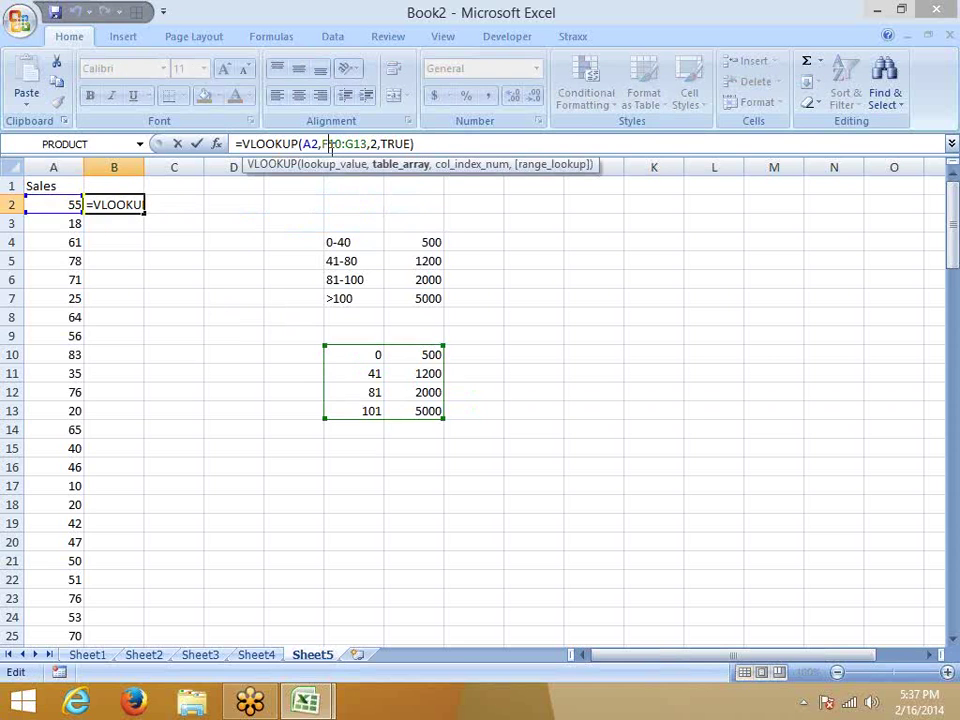
pyautogui.press('F4')
pyautogui.click(364, 144)
pyautogui.press('F4')
pyautogui.press('Return')
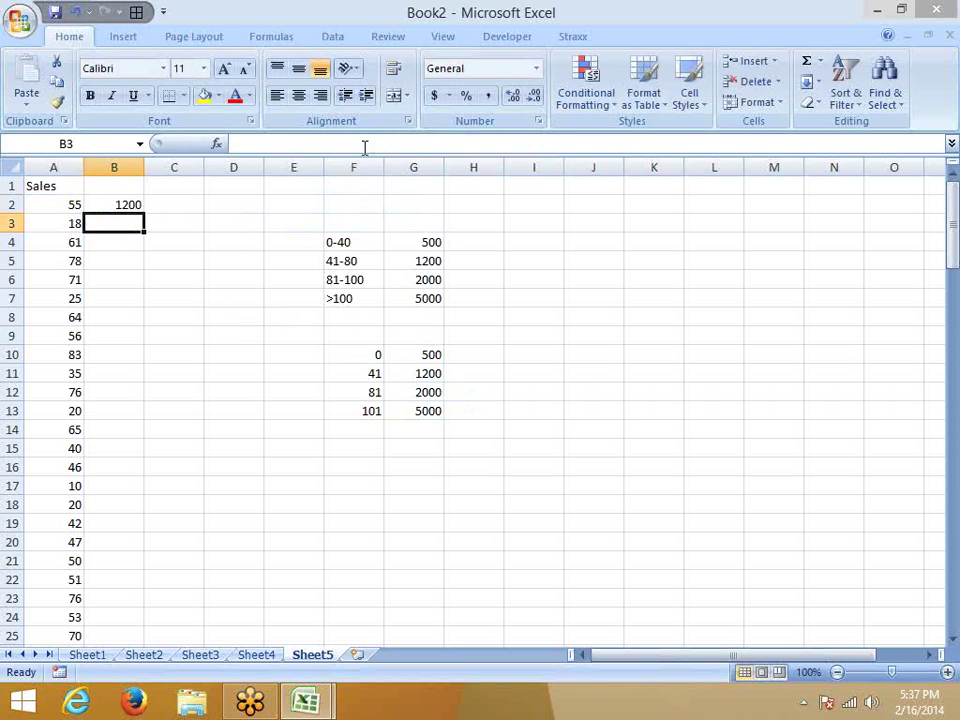
# Fill the B2 VLOOKUP formula down the rest of column B.
pyautogui.click(133, 204)
pyautogui.doubleClick(143, 213)
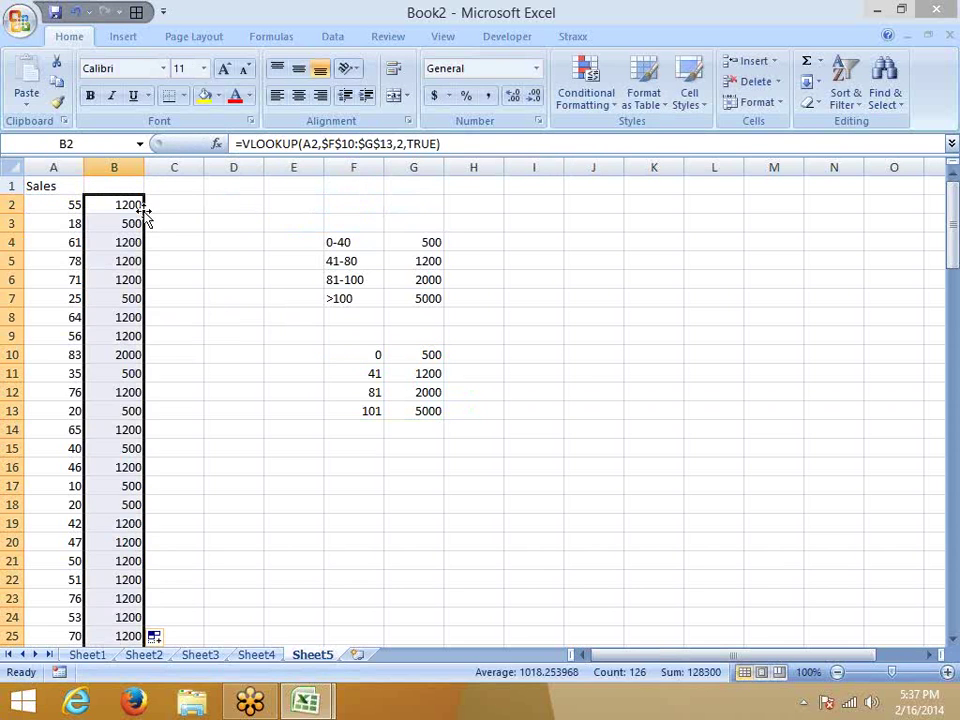
pyautogui.click(136, 205)
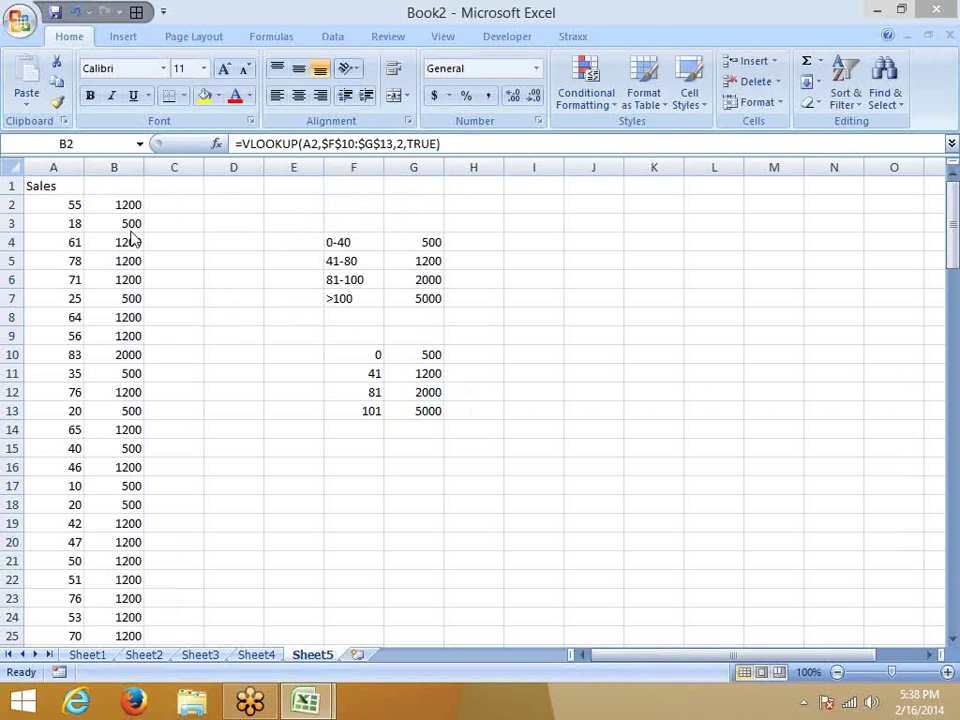
# Enter =LOOKUP(A2,F10:F13,G10:G13) in cell C2.
pyautogui.click(188, 211)
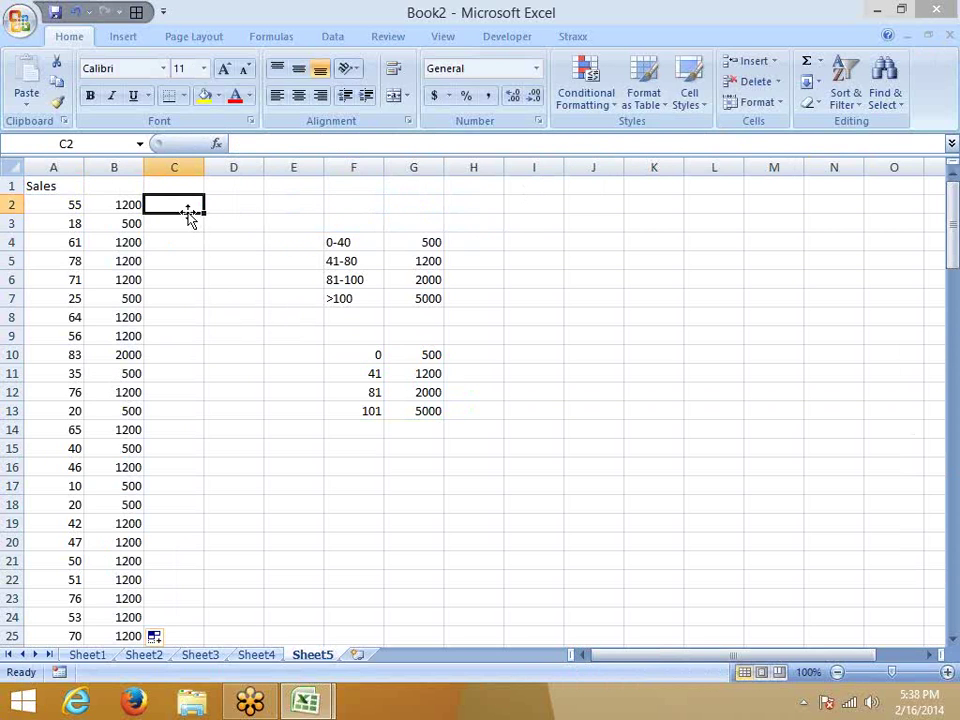
pyautogui.write('=')
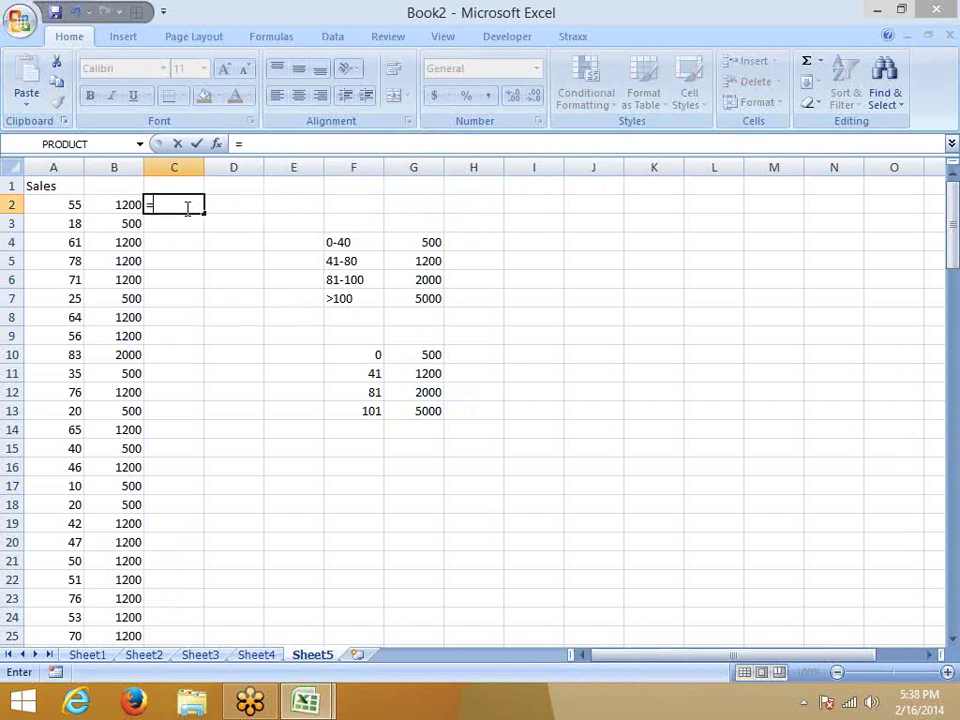
pyautogui.write('loo')
pyautogui.press('Tab')
pyautogui.press('Left')
pyautogui.press('Left')
pyautogui.write(',')
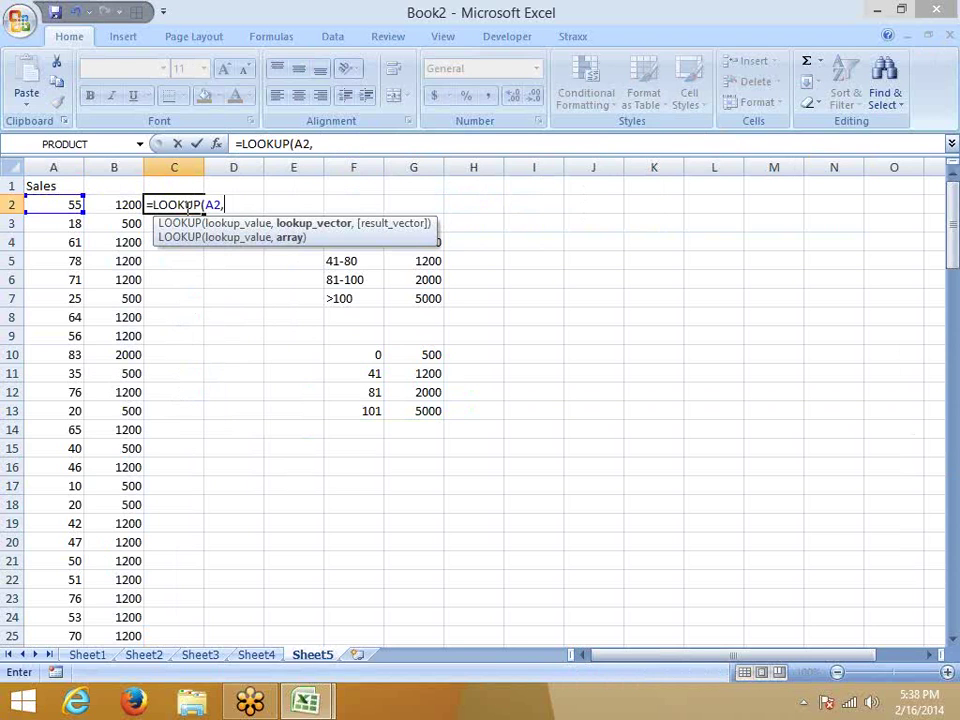
pyautogui.press('Right')
pyautogui.press('Right')
pyautogui.press('Down')
pyautogui.press('Down')
pyautogui.press('Down')
pyautogui.press('Down')
pyautogui.press('Down')
pyautogui.press('Down')
pyautogui.press('Down')
pyautogui.press('Right')
pyautogui.press('Down')
pyautogui.hotkey('shift', 'Down')
pyautogui.hotkey('shift', 'Down')
pyautogui.hotkey('shift', 'Down')
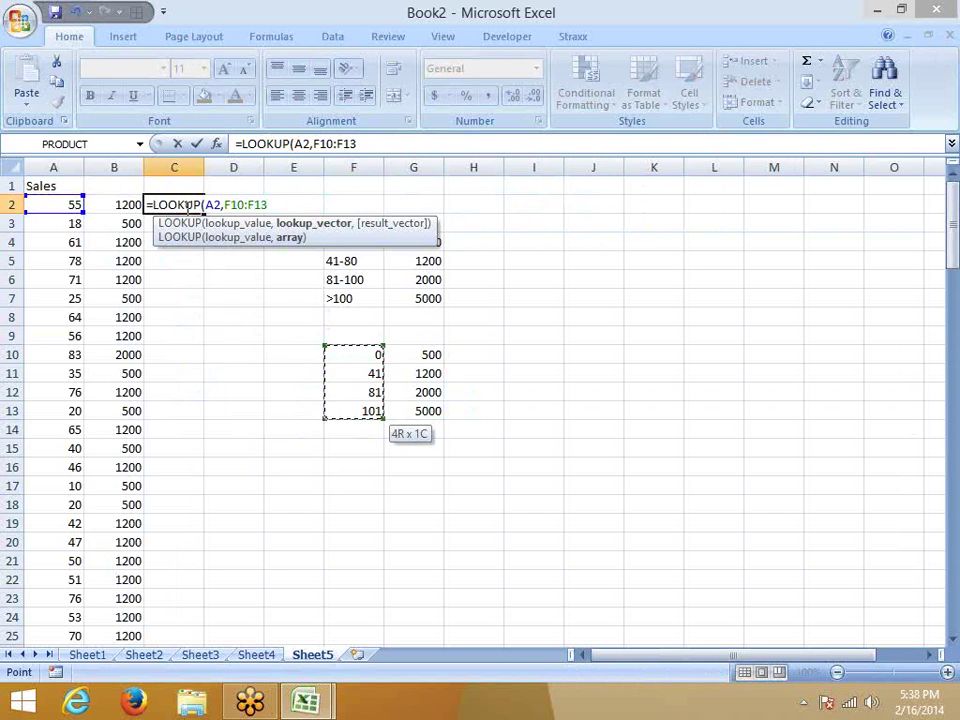
pyautogui.write(',')
pyautogui.press('Right')
pyautogui.press('Right')
pyautogui.press('Right')
pyautogui.press('Right')
pyautogui.press('Down')
pyautogui.press('Down')
pyautogui.press('Down')
pyautogui.press('Down')
pyautogui.press('Down')
pyautogui.press('Down')
pyautogui.press('Down')
pyautogui.hotkey('shift', 'Down')
pyautogui.hotkey('shift', 'Down')
pyautogui.hotkey('shift', 'Down')
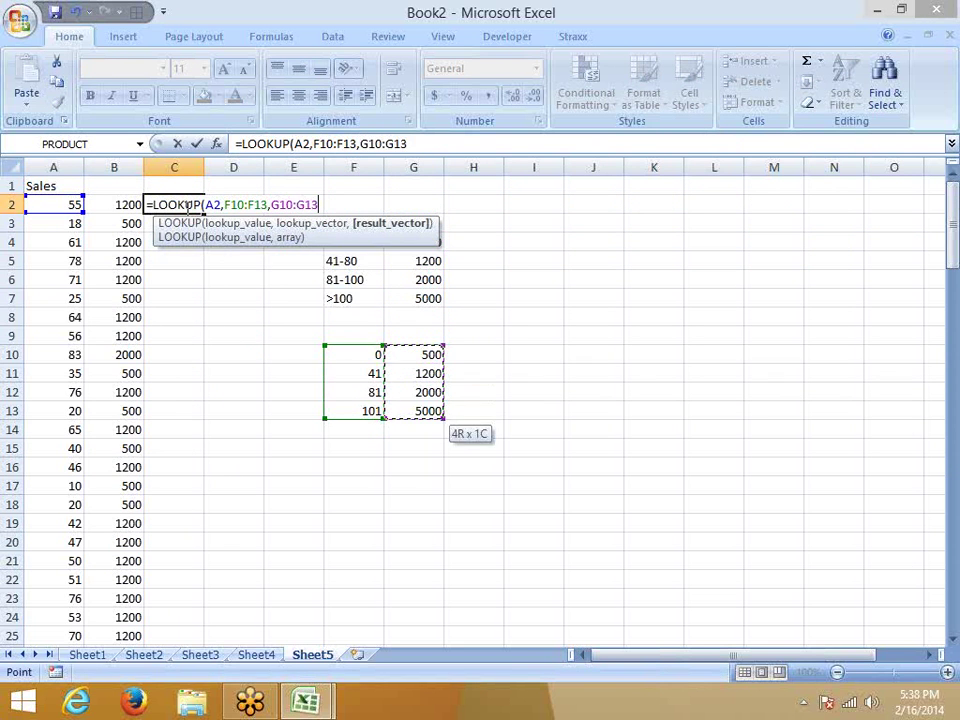
pyautogui.press('Return')
pyautogui.click(187, 207)
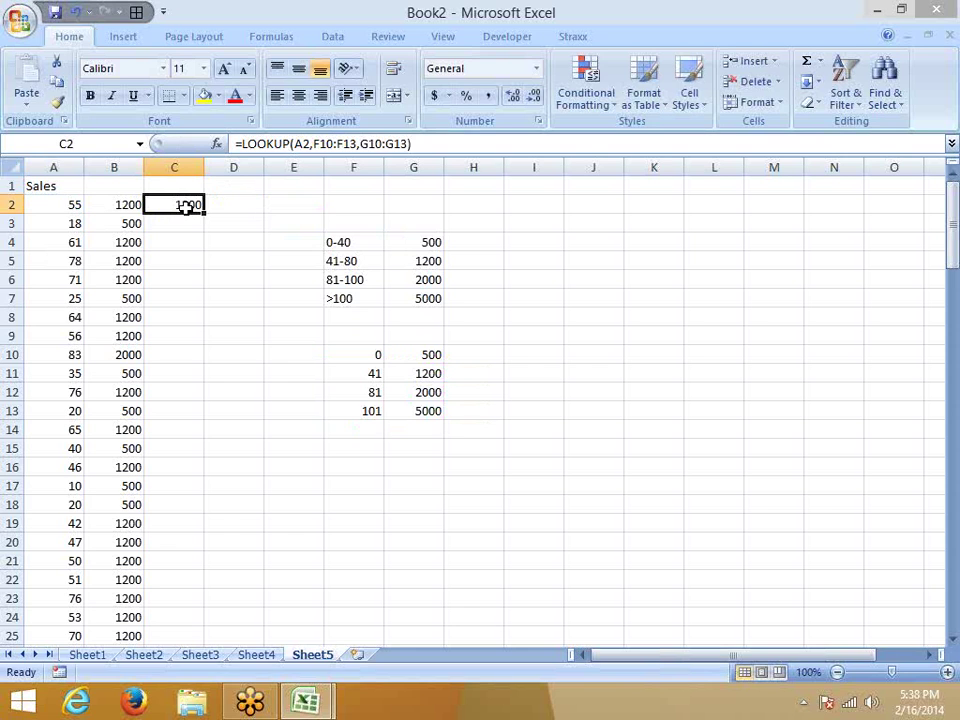
# Enter a LOOKUP on A3 in C3 using inline arrays of thresholds and tier values.
pyautogui.press('Return')
pyautogui.write('=')
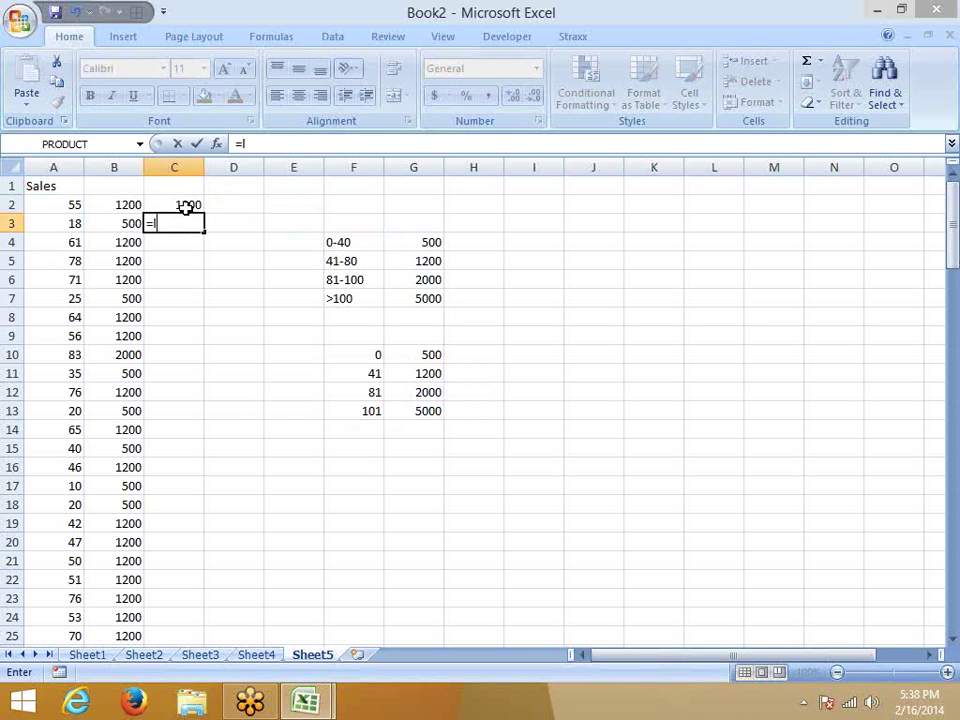
pyautogui.write('loo')
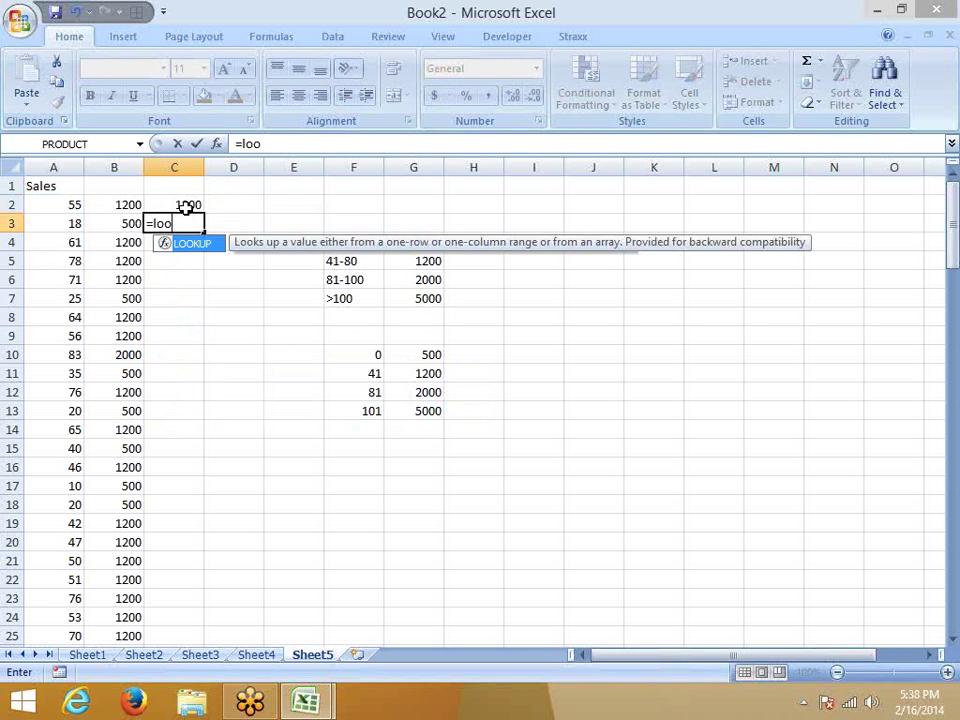
pyautogui.press('Tab')
pyautogui.press('Left')
pyautogui.press('Left')
pyautogui.write(',')
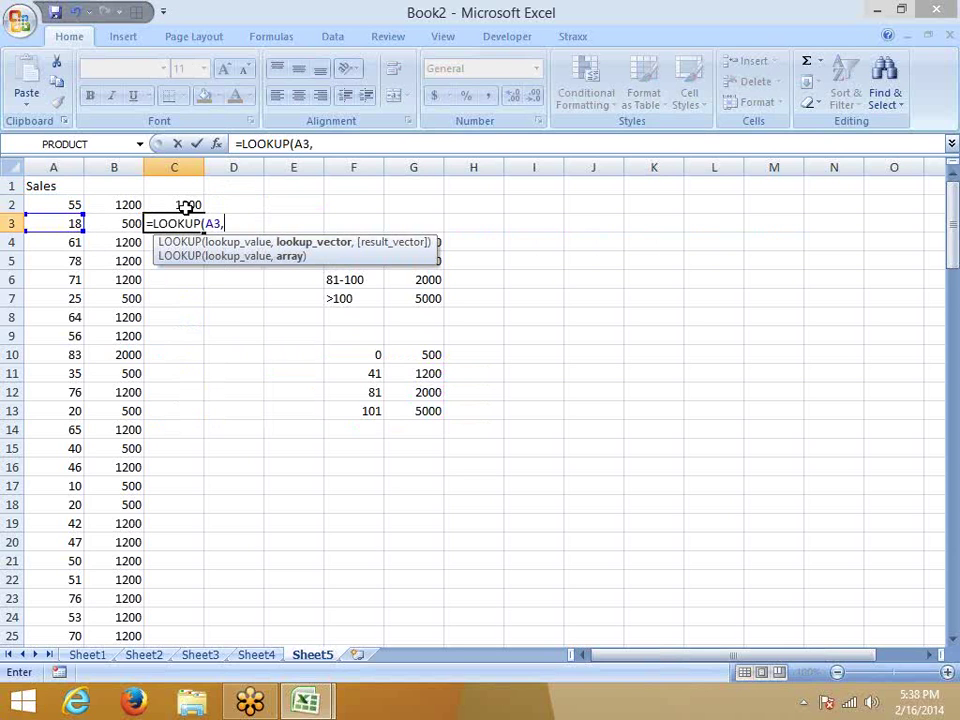
pyautogui.write('{')
pyautogui.write('0')
pyautogui.write('41,81,101')
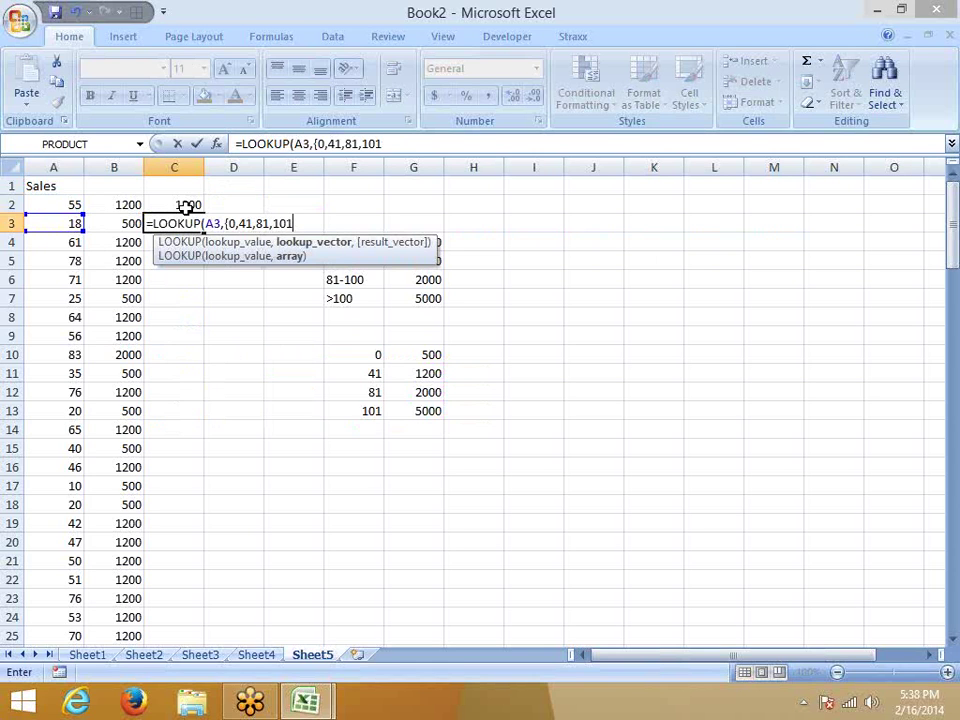
pyautogui.write('},')
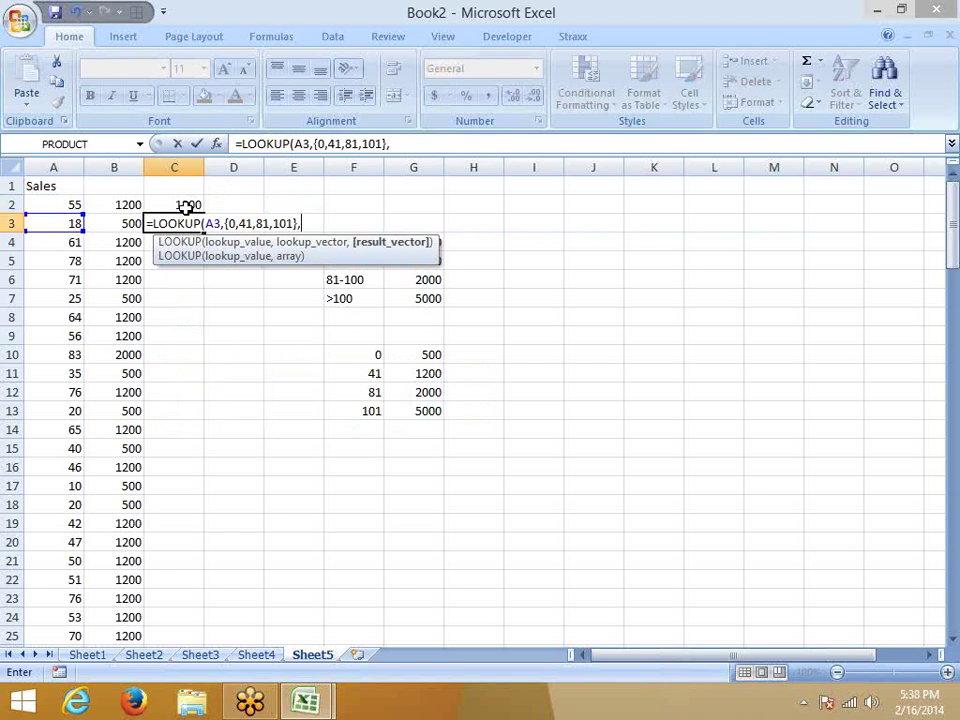
pyautogui.write('{')
pyautogui.write('500,12,00,')
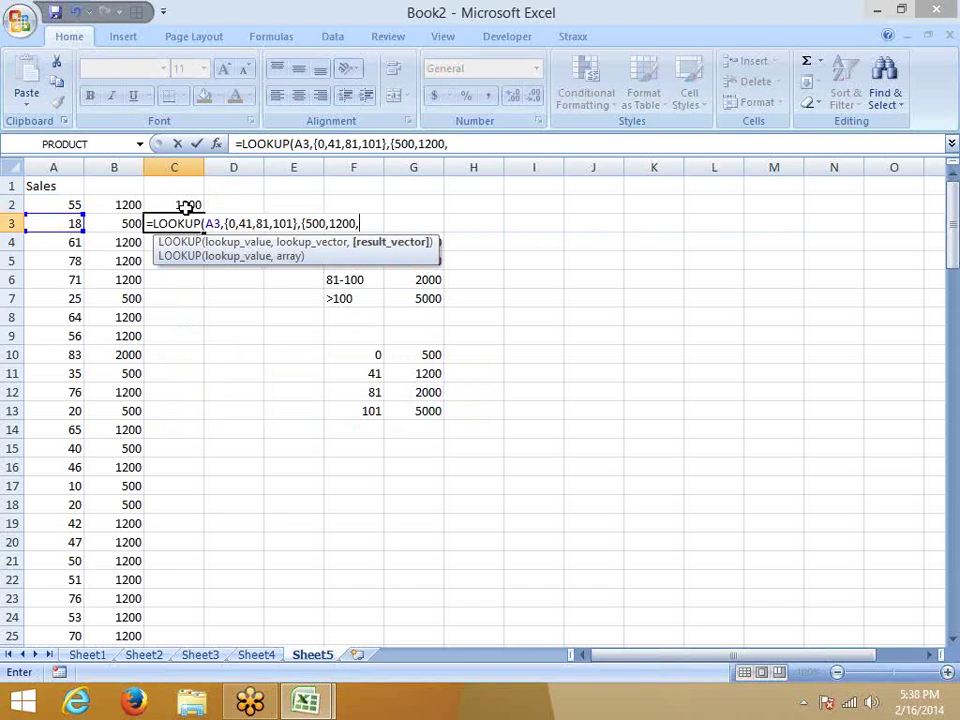
pyautogui.write('2000,5000}')
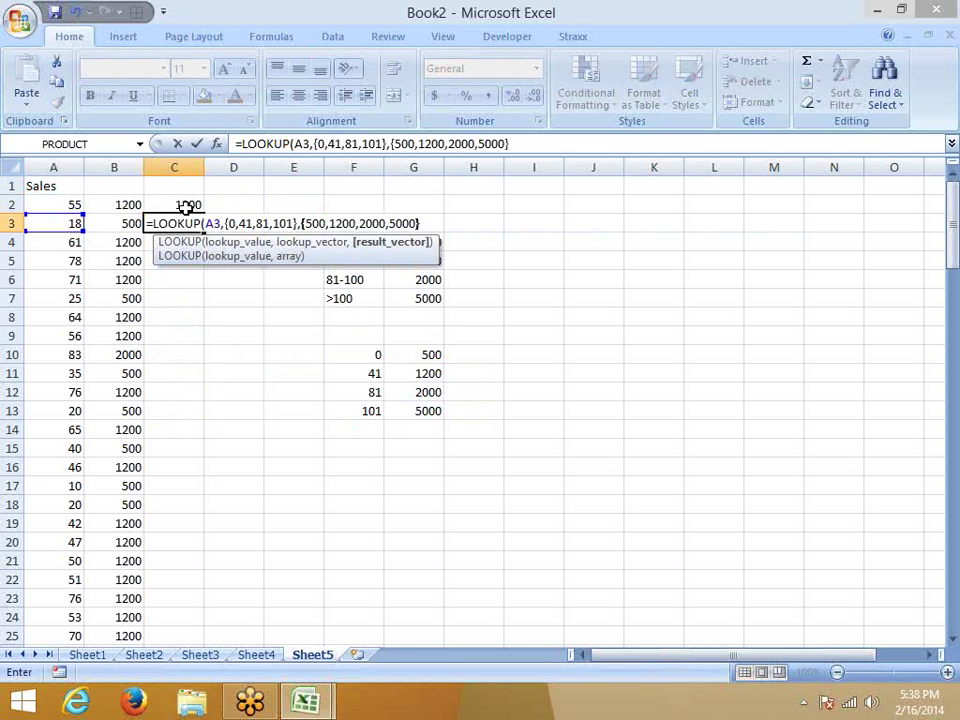
pyautogui.press('Return')
# Fill the C3 array LOOKUP formula down to the last data row with Ctrl+D.
pyautogui.press('Left')
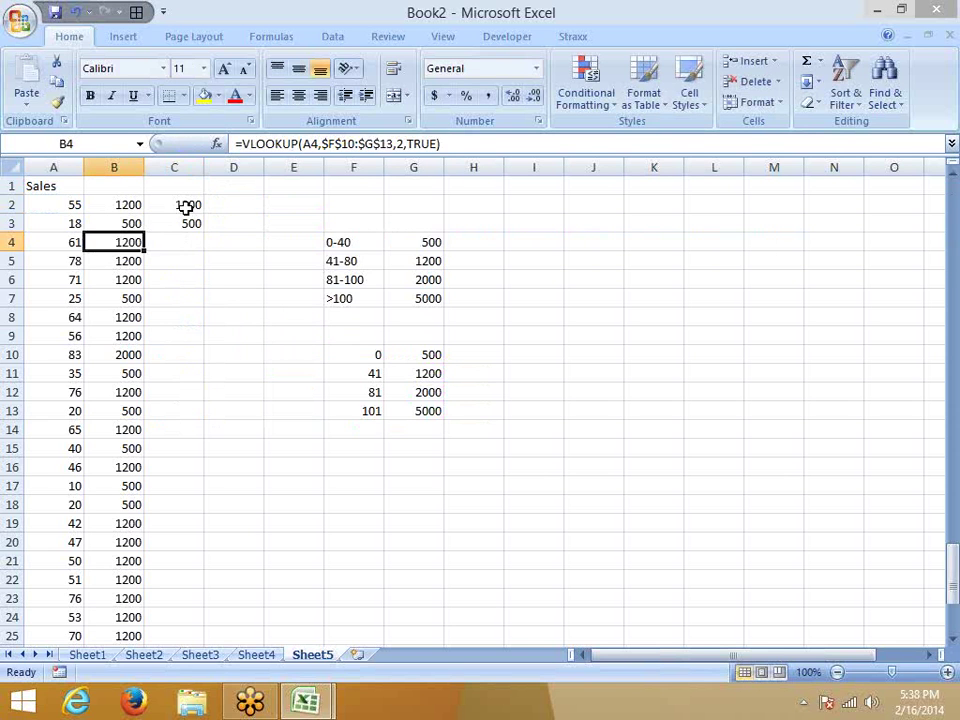
pyautogui.hotkey('ctrl', 'Down')
pyautogui.press('Right')
pyautogui.hotkey('ctrl', 'shift', 'Up')
pyautogui.hotkey('ctrl', 'd')
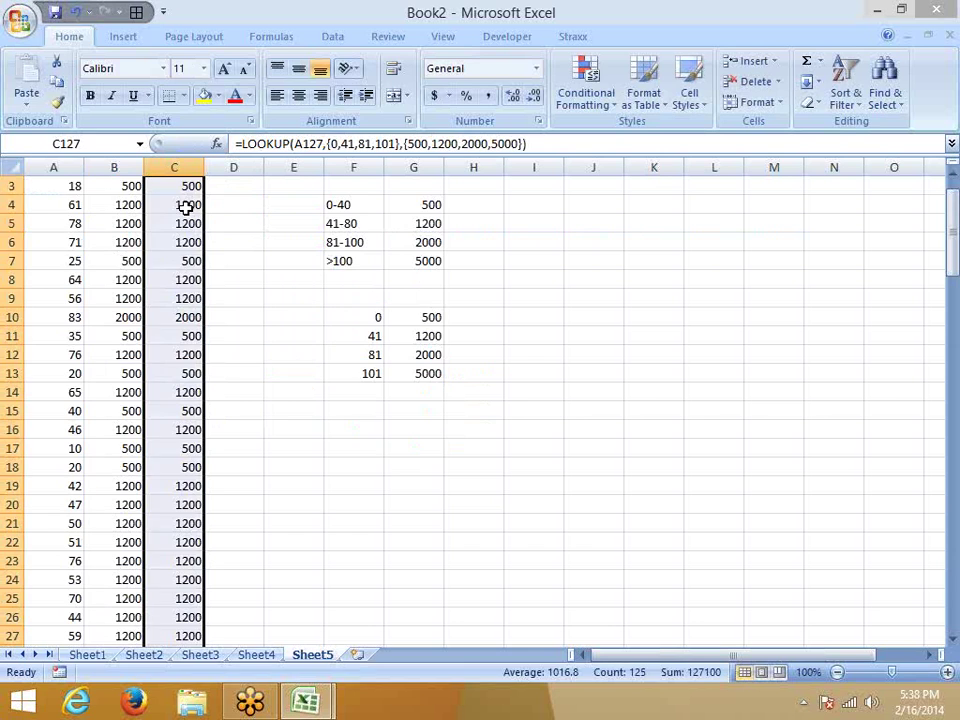
pyautogui.hotkey('ctrl', 'Up')
pyautogui.press('Down')
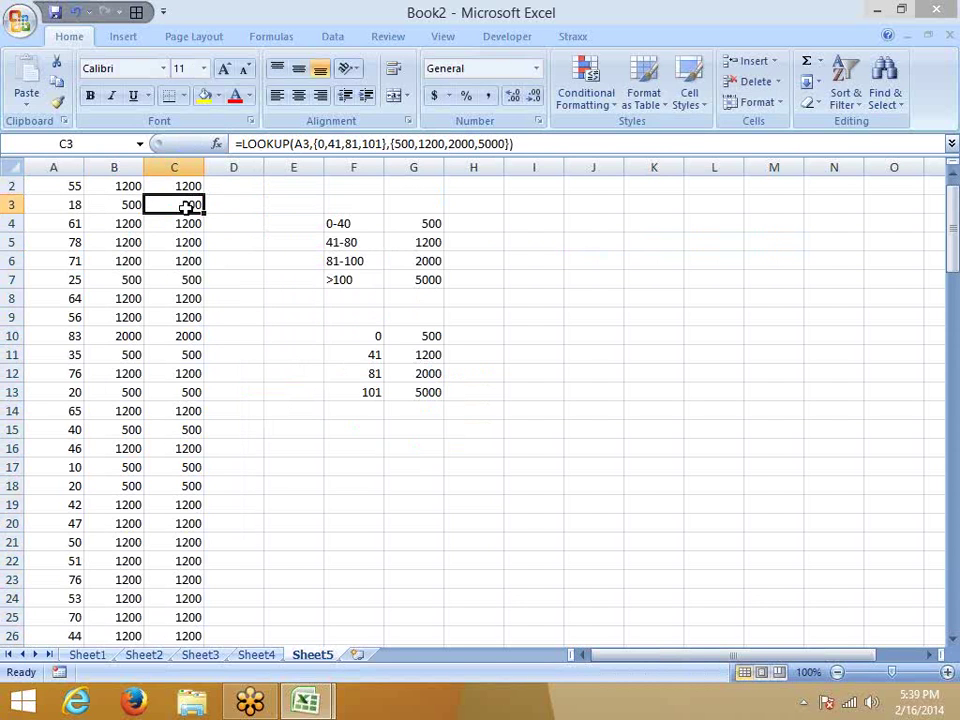
# Copy headers and first eight records (A1:K9) from Sheet1 into Book3 at A1.
pyautogui.click(88, 656)
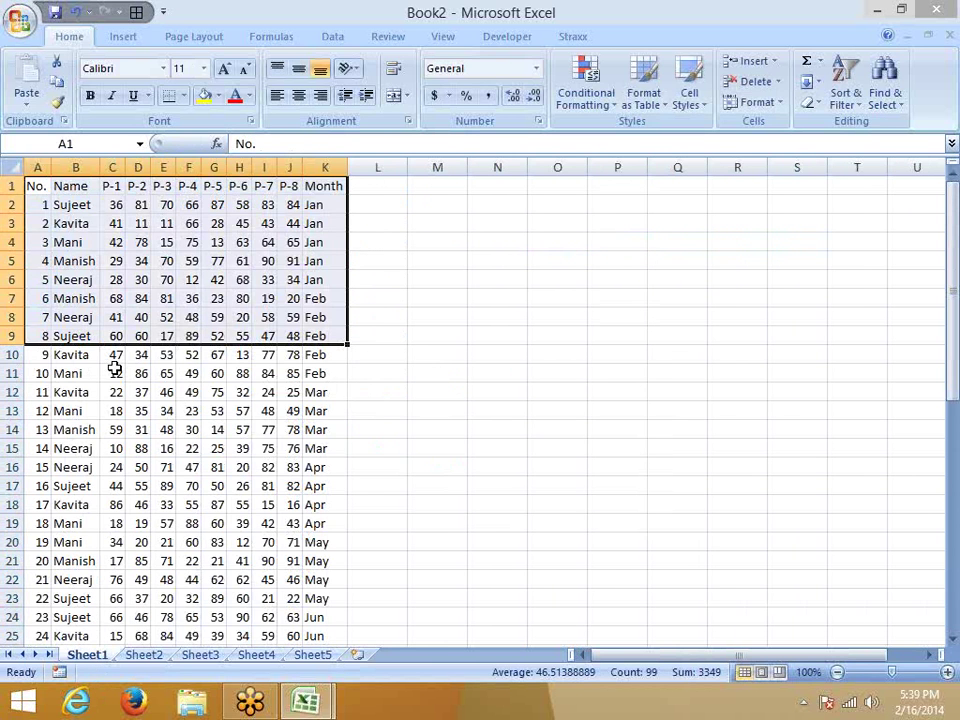
pyautogui.click(112, 279)
pyautogui.click(46, 187)
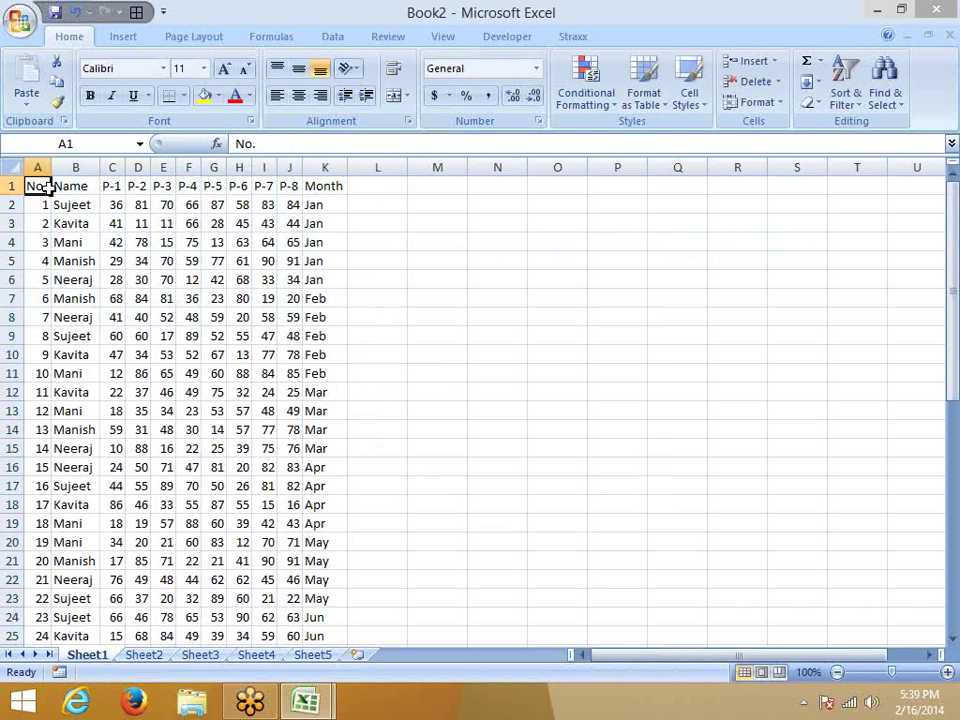
pyautogui.moveTo(46, 187); pyautogui.dragTo(311, 336)
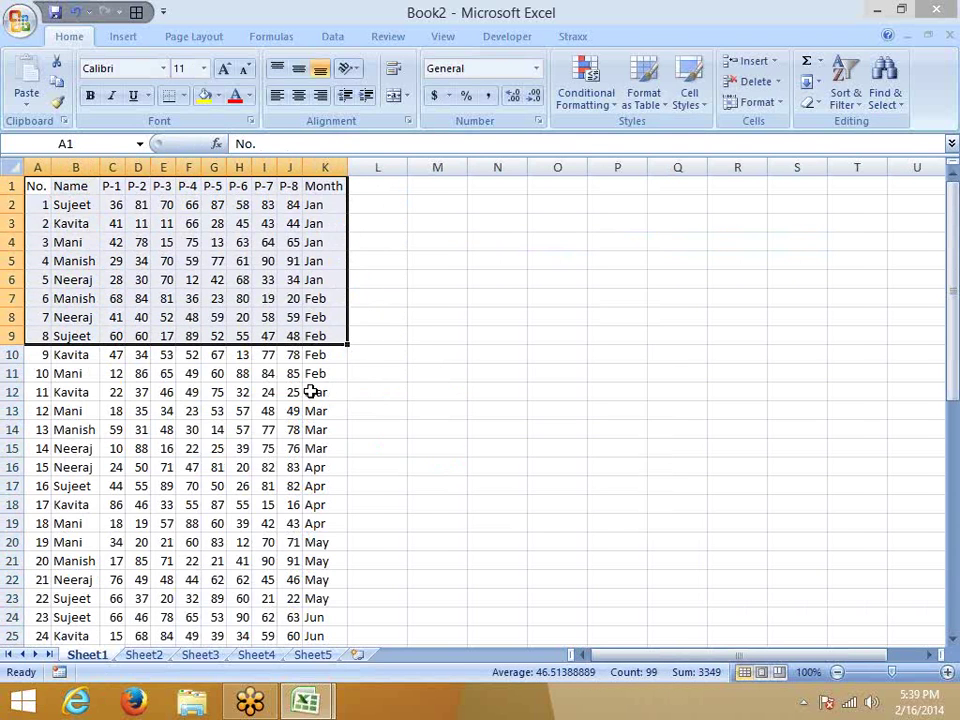
pyautogui.hotkey('ctrl', 'Tab')
pyautogui.hotkey('ctrl', 'Tab')
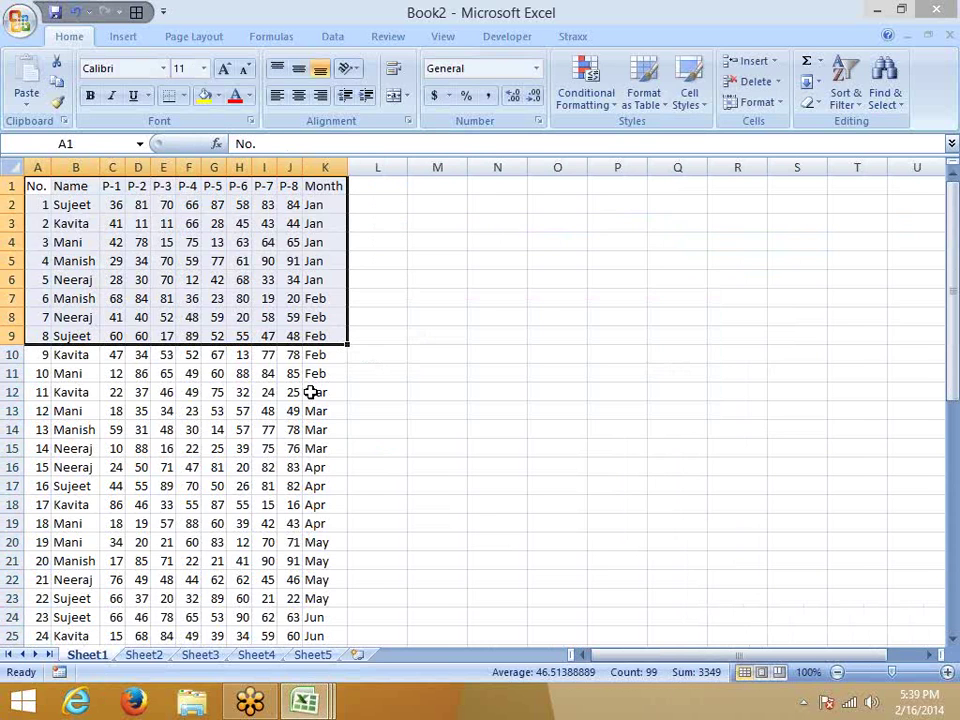
pyautogui.hotkey('ctrl', 'c')
pyautogui.hotkey('ctrl', 'Tab')
pyautogui.hotkey('ctrl', 'v')
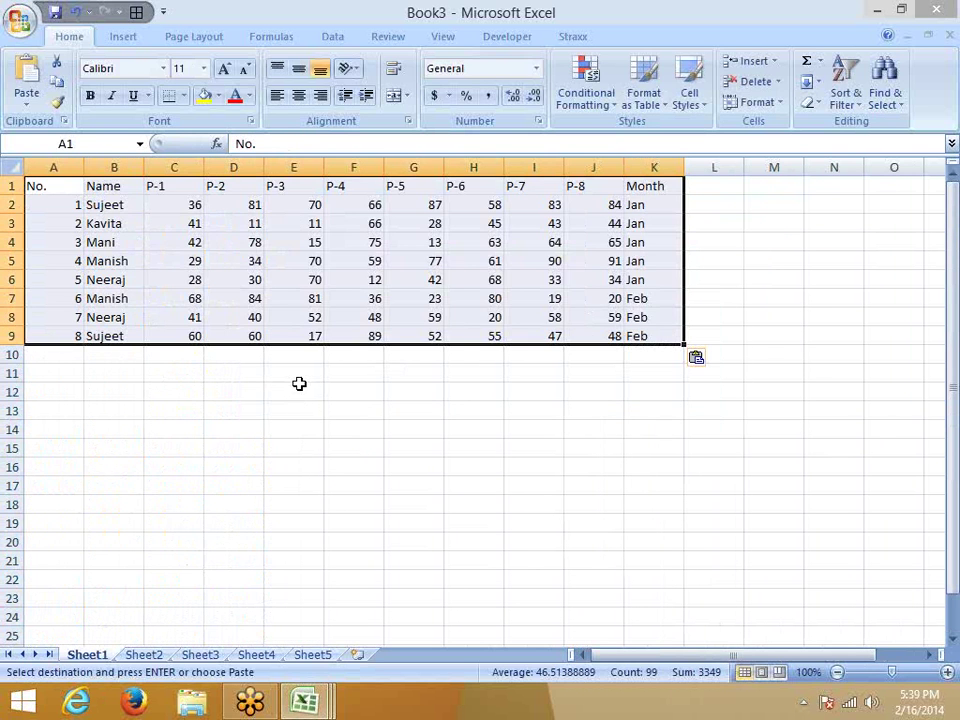
pyautogui.click(38, 188)
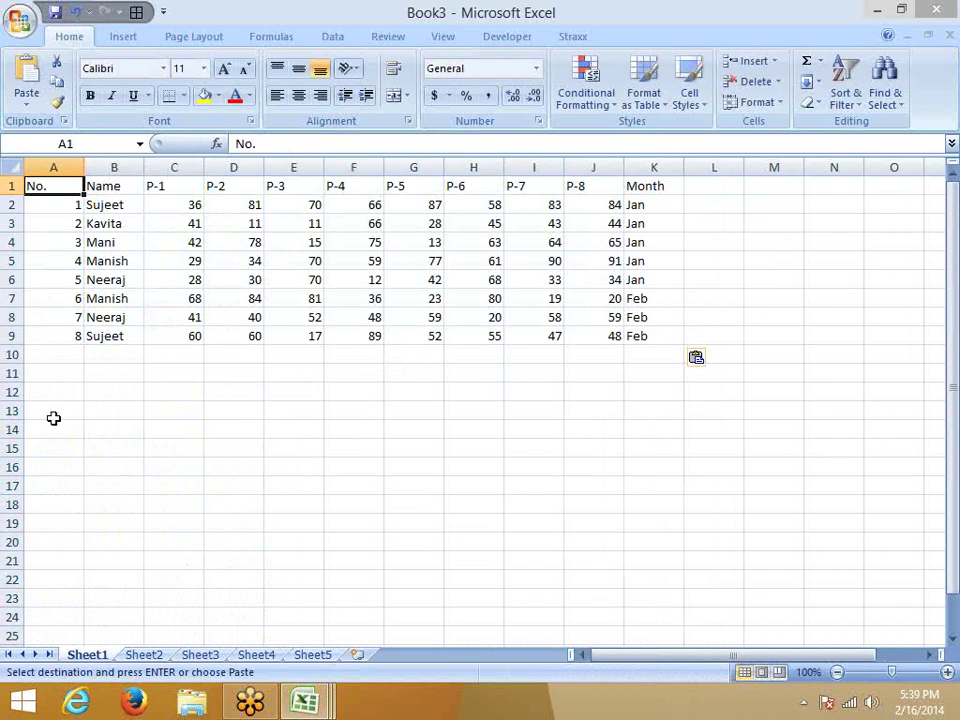
# Paste records from rows 10–18 into Book3's Sheet2 as values only.
pyautogui.hotkey('ctrl', 'Tab')
pyautogui.moveTo(45, 358)
pyautogui.mouseDown()
pyautogui.moveTo(285, 467)
pyautogui.moveTo(317, 520)
pyautogui.mouseUp()
pyautogui.hotkey('ctrl', 'c')
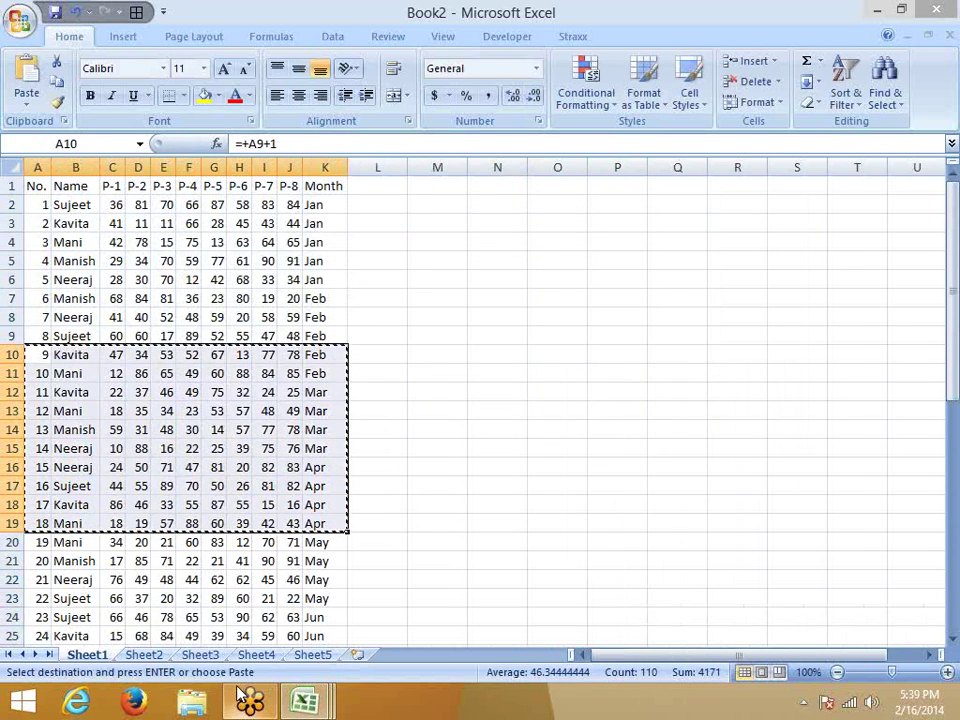
pyautogui.hotkey('ctrl', 'Tab')
pyautogui.click(145, 656)
pyautogui.hotkey('ctrl', 'v')
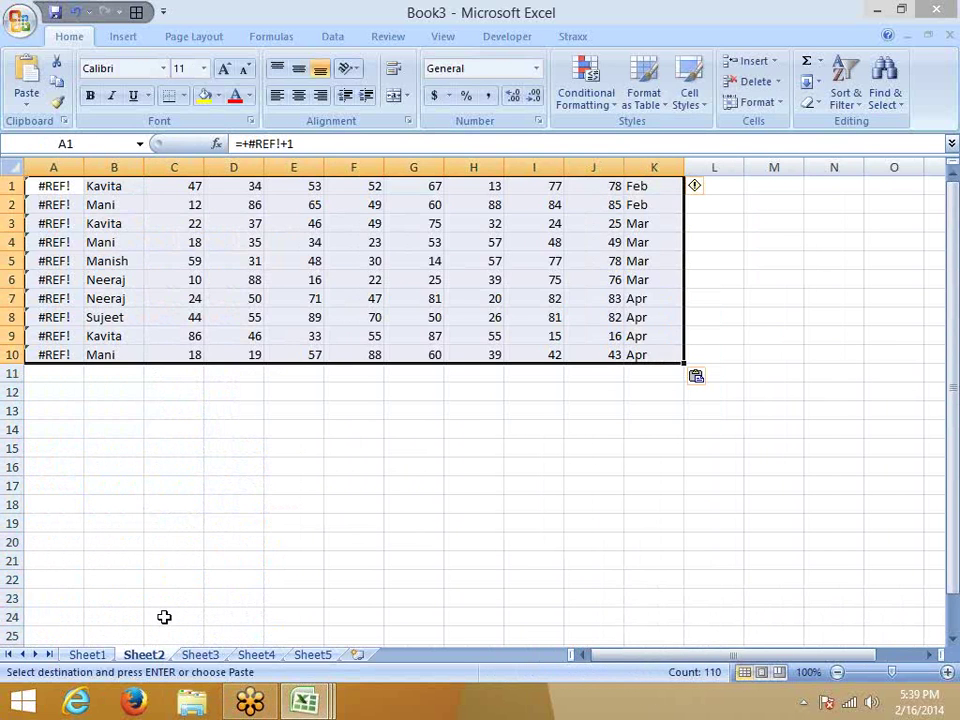
pyautogui.click(28, 100)
pyautogui.click(60, 166)
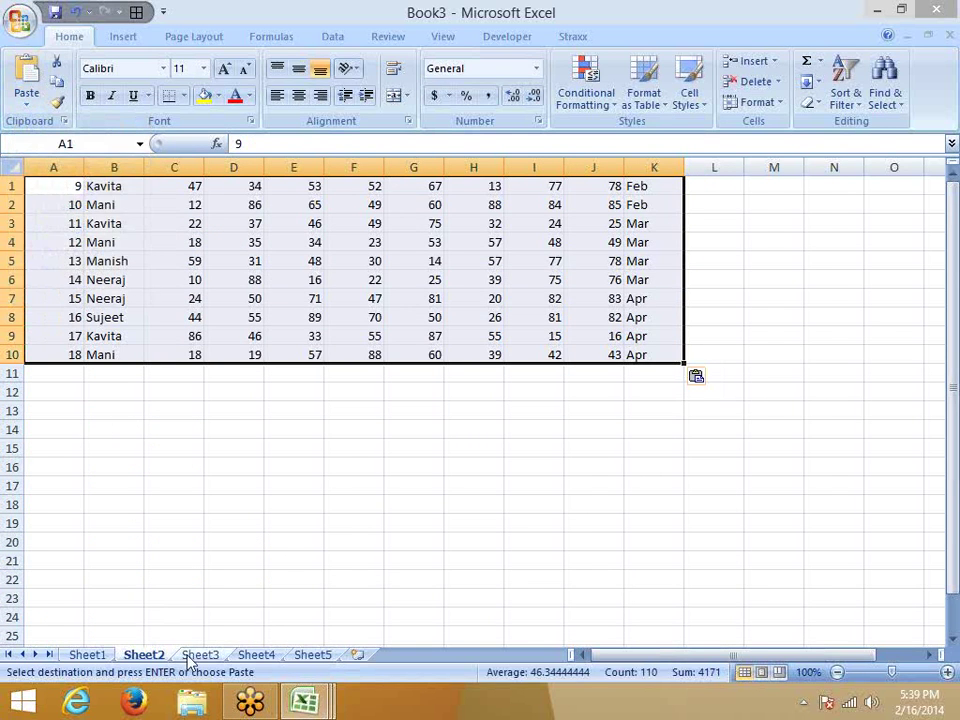
# Paste records from rows 20–31 into Book3's Sheet3 as values only.
pyautogui.click(174, 656)
pyautogui.hotkey('ctrl', 'Tab')
pyautogui.moveTo(47, 542)
pyautogui.mouseDown()
pyautogui.moveTo(305, 637)
pyautogui.moveTo(313, 542)
pyautogui.mouseUp()
pyautogui.hotkey('ctrl', 'c')
pyautogui.hotkey('ctrl', 'Tab')
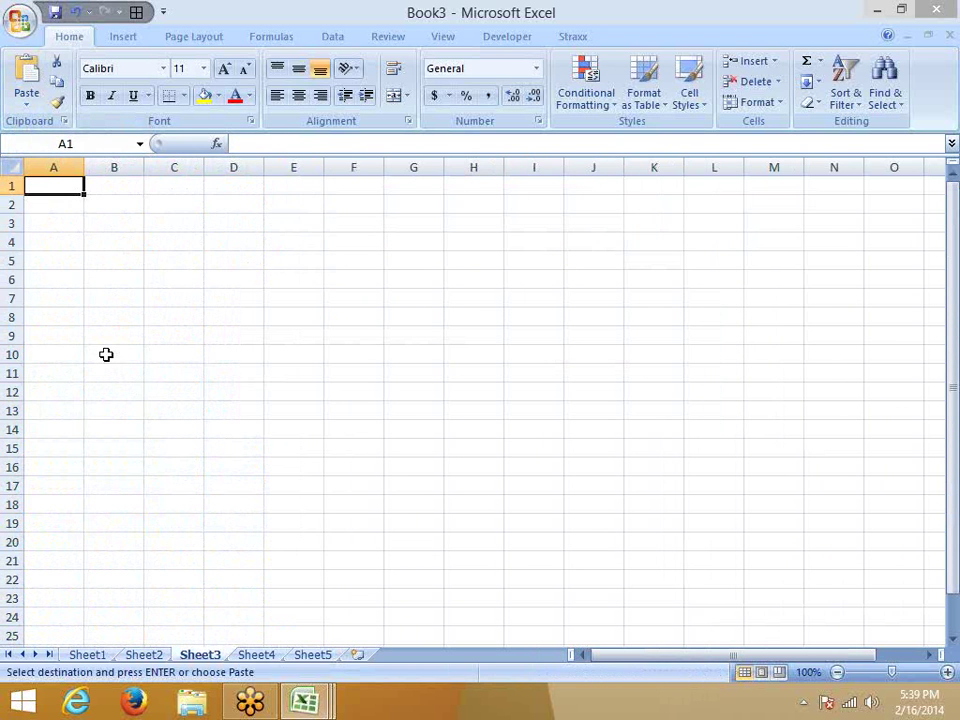
pyautogui.hotkey('ctrl', 'v')
pyautogui.click(28, 104)
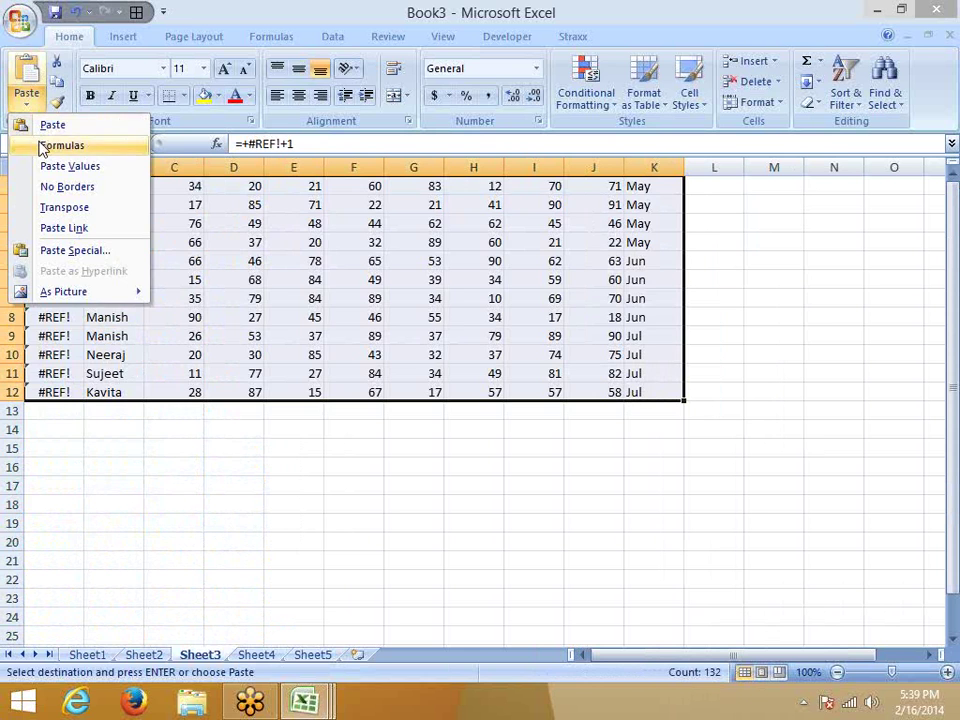
pyautogui.click(47, 166)
pyautogui.click(254, 466)
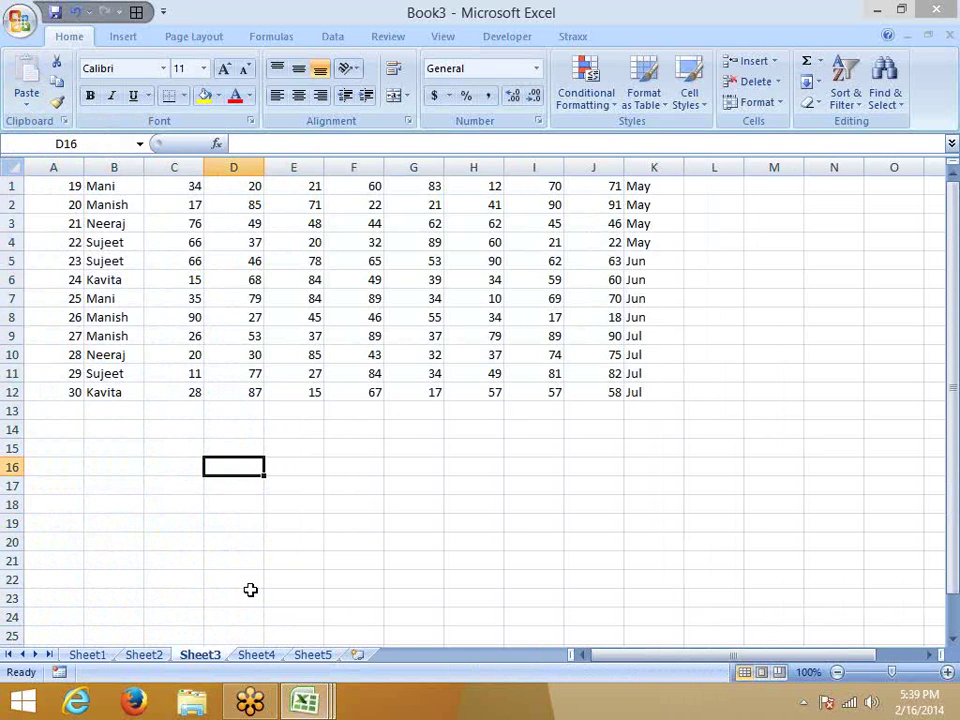
# Browse the sheet tabs, return to Sheet1 and select header row A1:K1.
pyautogui.click(262, 660)
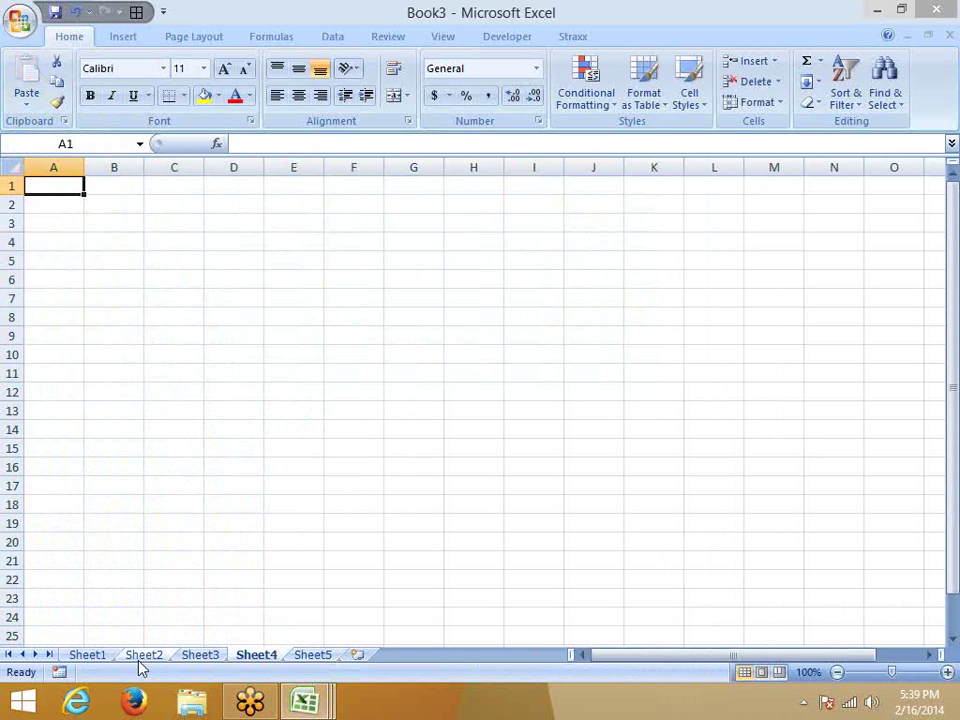
pyautogui.click(120, 662)
pyautogui.click(96, 662)
pyautogui.click(141, 662)
pyautogui.click(199, 662)
pyautogui.click(160, 662)
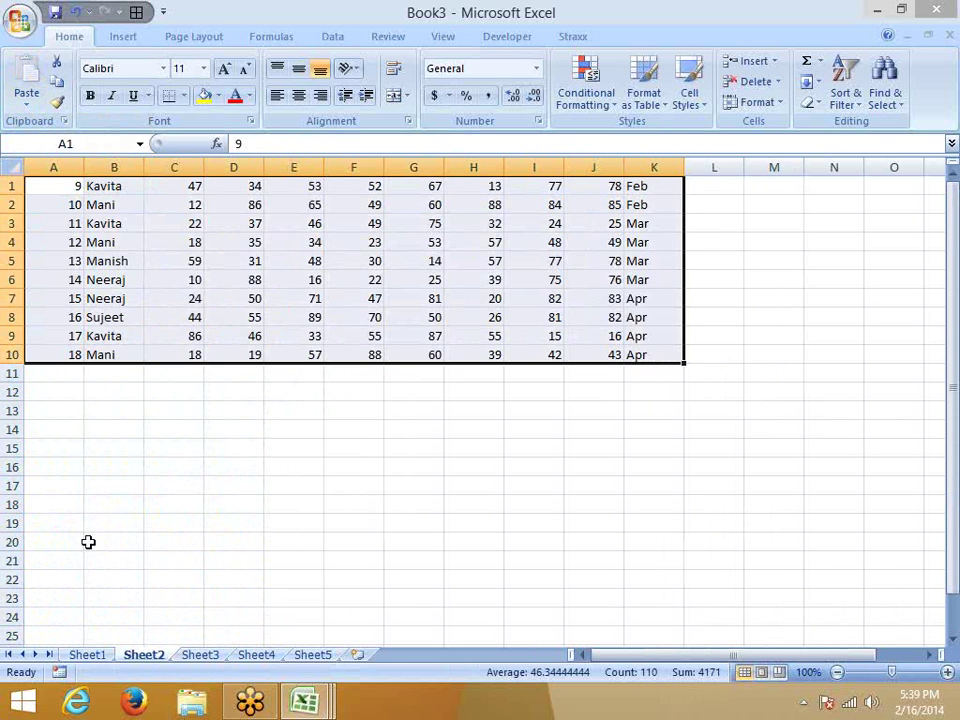
pyautogui.click(92, 657)
pyautogui.hotkey('ctrl', 'shift', 'Right')
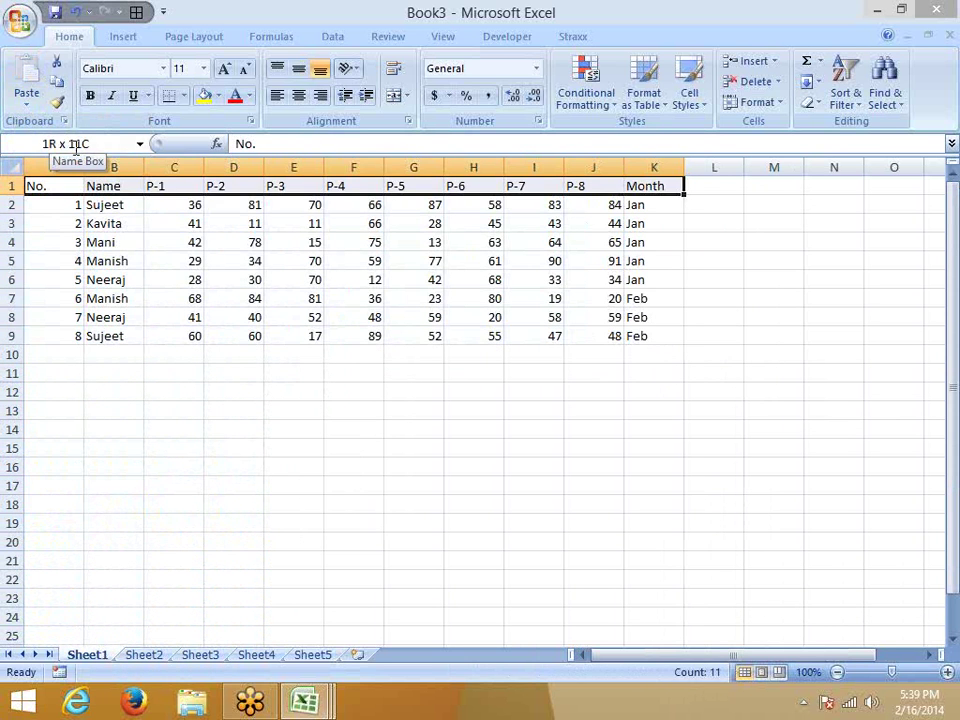
# Copy Sheet1's header row into row 1 of Sheet4.
pyautogui.hotkey('ctrl', 'c')
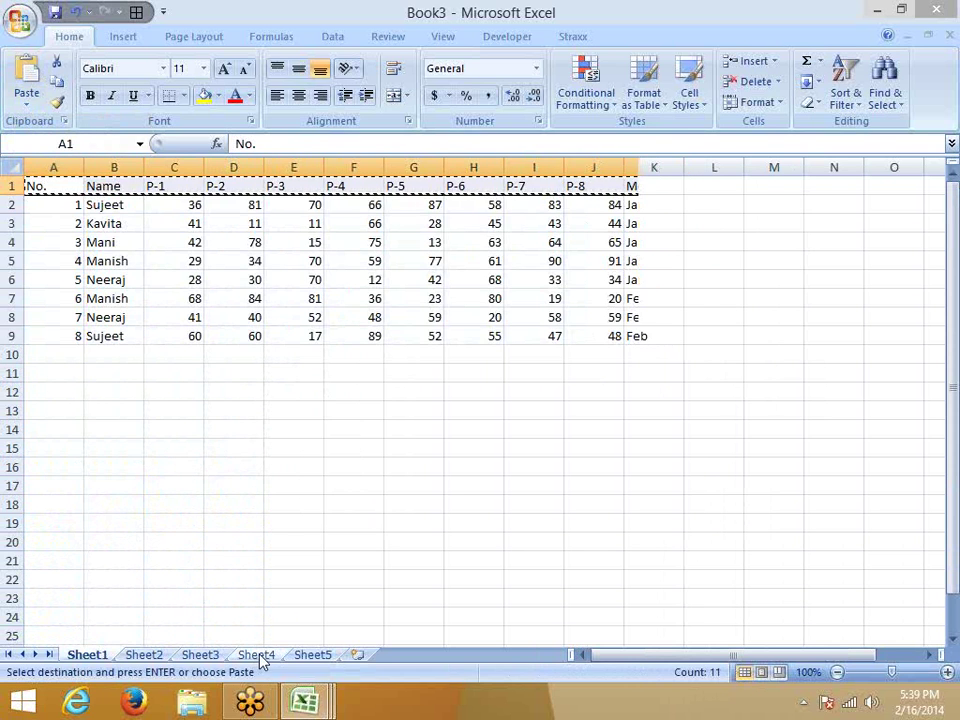
pyautogui.click(251, 645)
pyautogui.hotkey('ctrl', 'v')
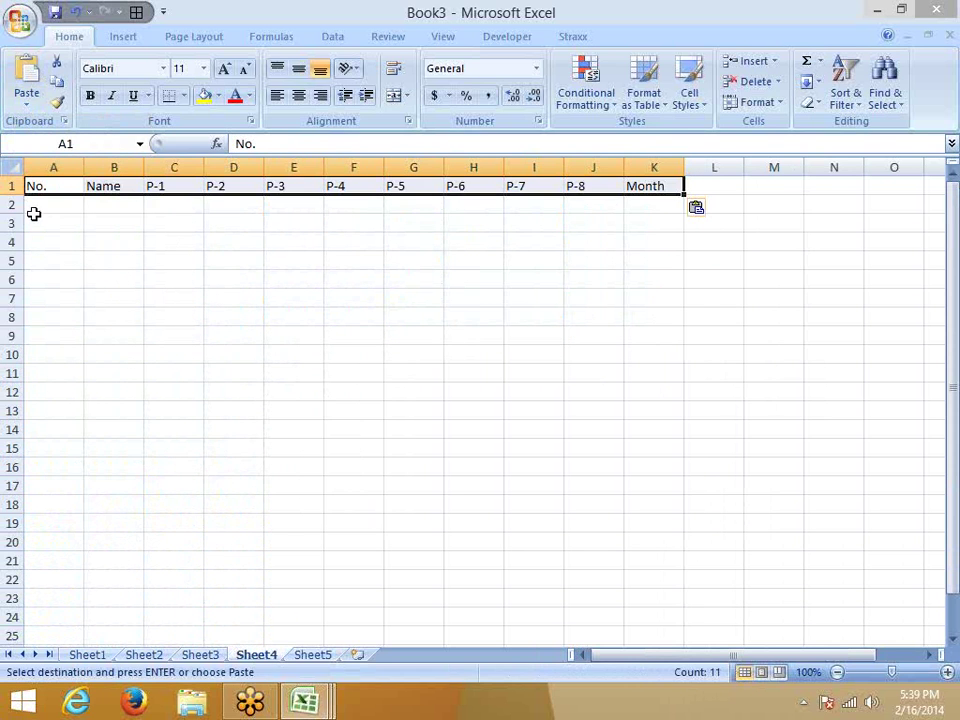
# Enter the numbers 10, 1, 5, 15, 20, 30 down column A.
pyautogui.click(37, 219)
pyautogui.write('10')
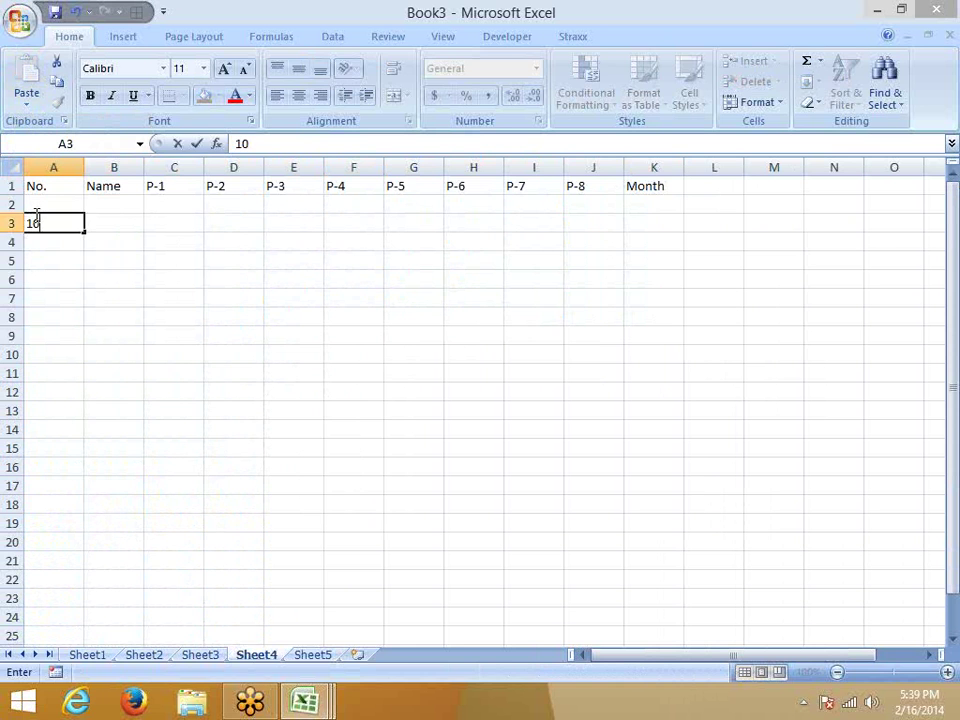
pyautogui.press('Return')
pyautogui.write('1')
pyautogui.press('Return')
pyautogui.write('5')
pyautogui.press('Return')
pyautogui.write('15')
pyautogui.press('Return')
pyautogui.write('20')
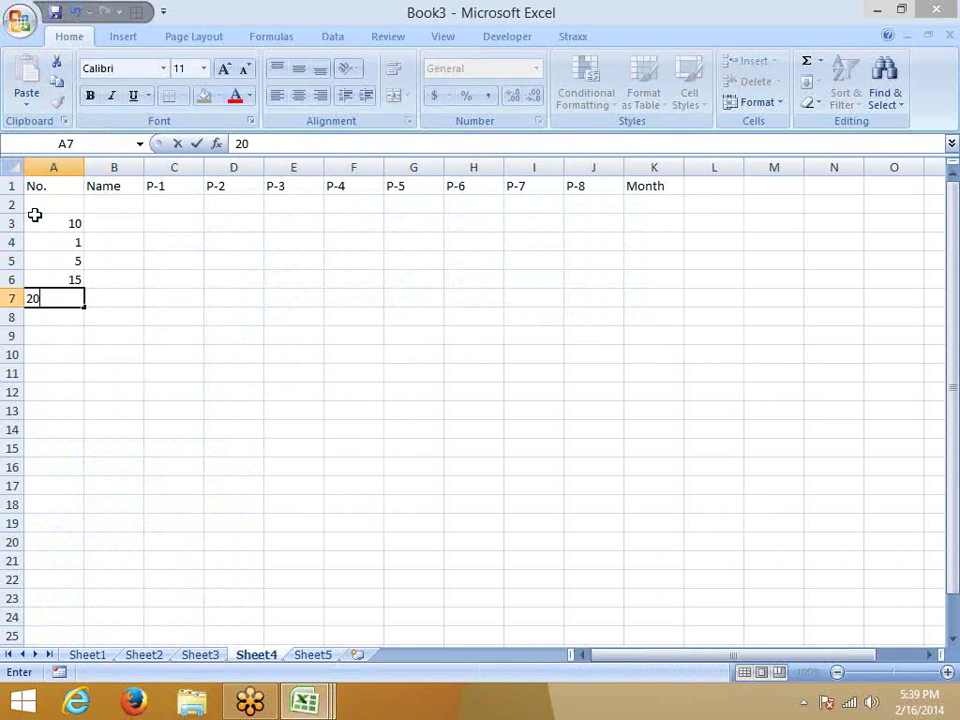
pyautogui.press('Return')
pyautogui.write('30')
pyautogui.press('Tab')
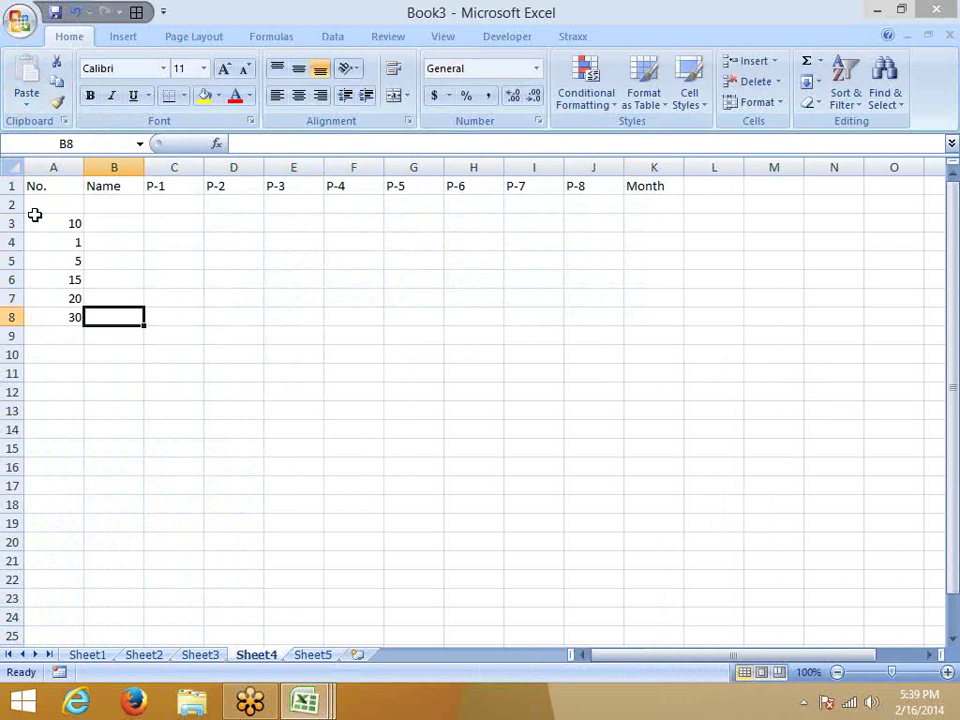
# Delete the empty row 2 so the numbers start in A2.
pyautogui.press('Up')
pyautogui.press('Up')
pyautogui.press('Up')
pyautogui.press('Up')
pyautogui.press('Up')
pyautogui.press('Up')
pyautogui.hotkey('shift', 'space')
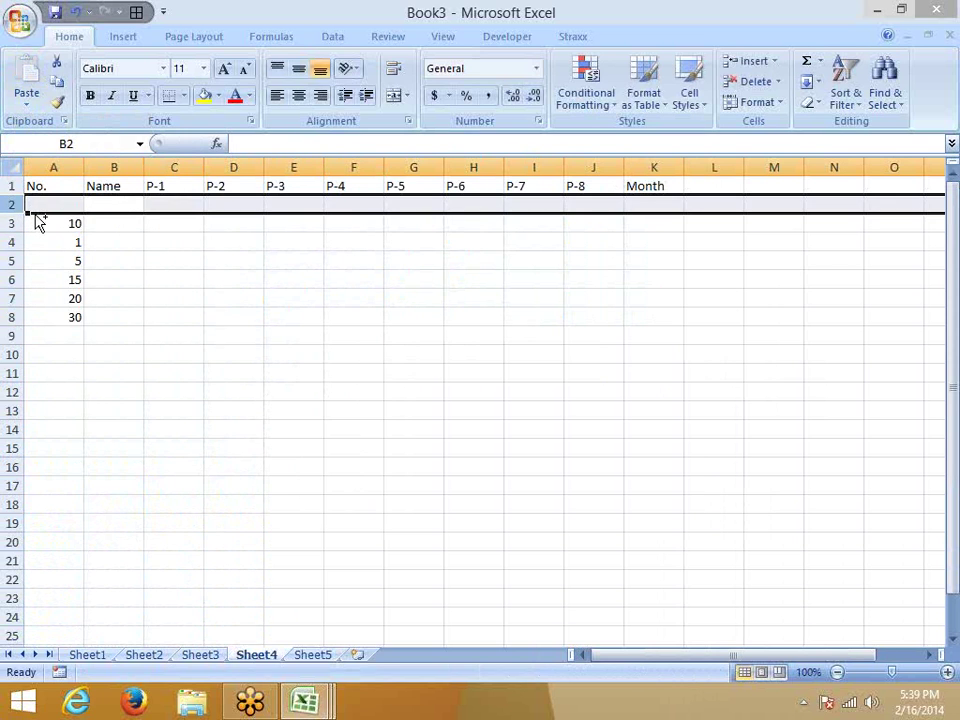
pyautogui.hotkey('ctrl', '-')
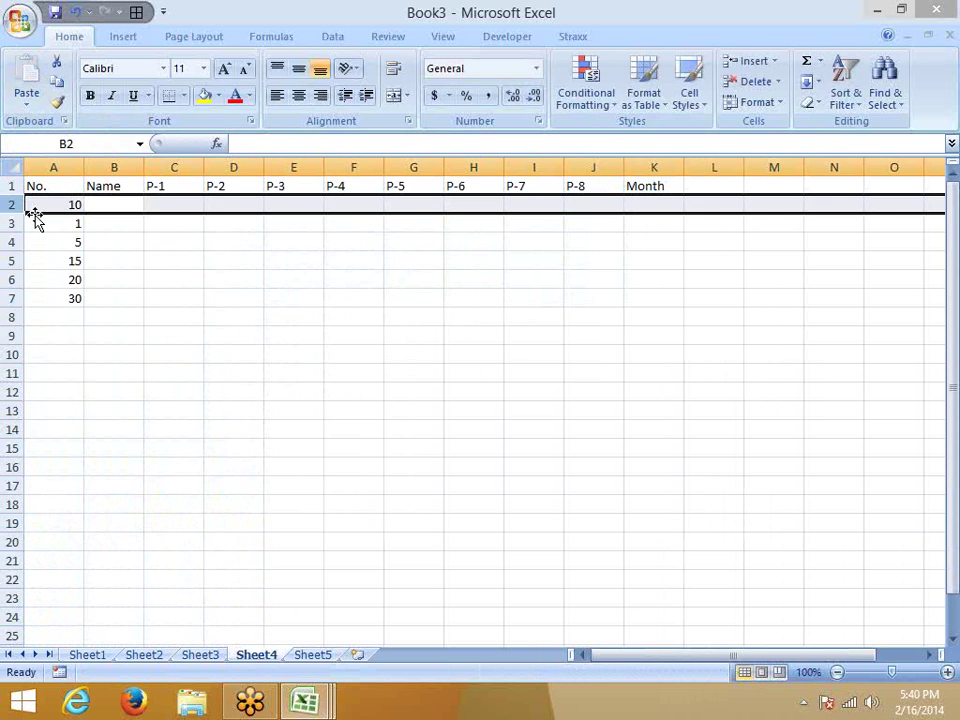
pyautogui.press('Right')
pyautogui.press('Left')
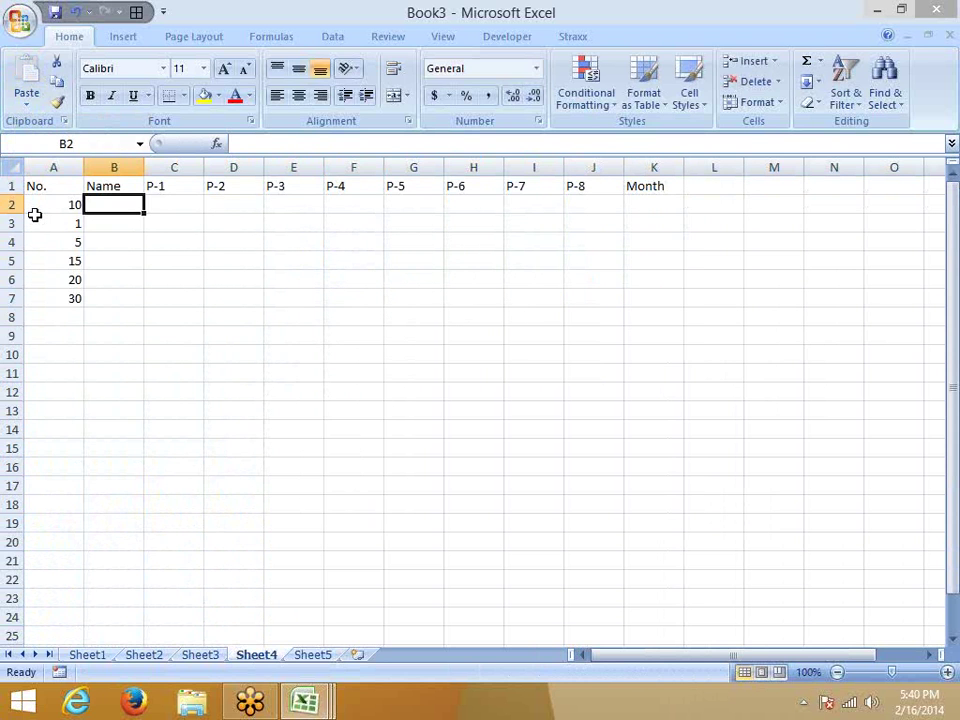
# Enter =VLOOKUP(A2,Sheet1!A:K,2,0) in B2, which returns #N/A.
pyautogui.write('=')
pyautogui.write('vl')
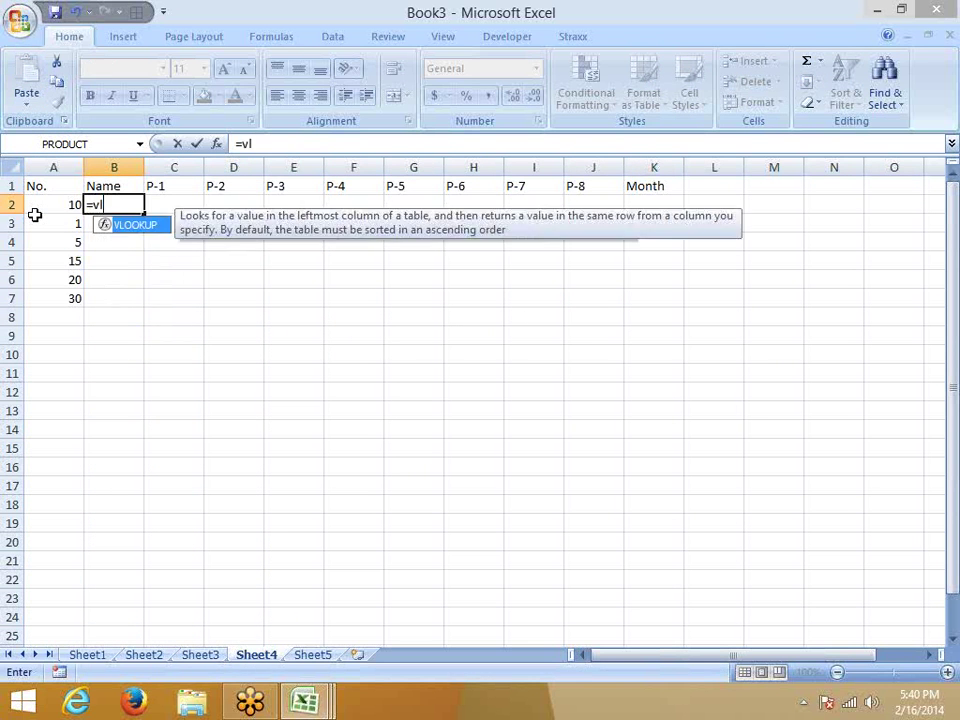
pyautogui.click(35, 212)
pyautogui.press('Right')
pyautogui.write('=')
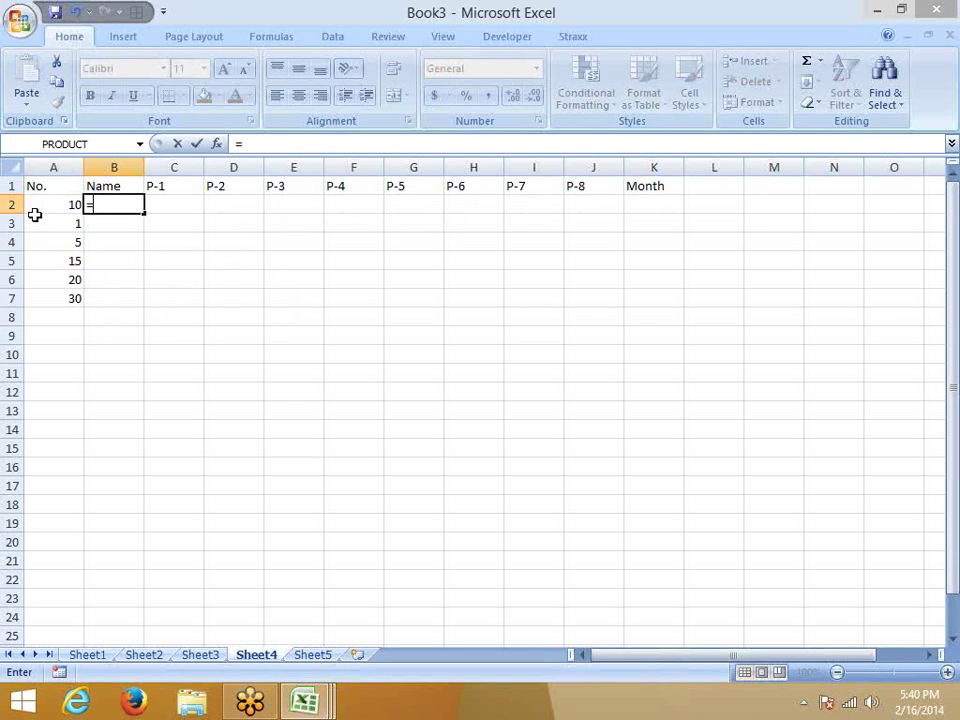
pyautogui.write('vl')
pyautogui.press('Tab')
pyautogui.click(34, 212)
pyautogui.write(',')
pyautogui.click(87, 654)
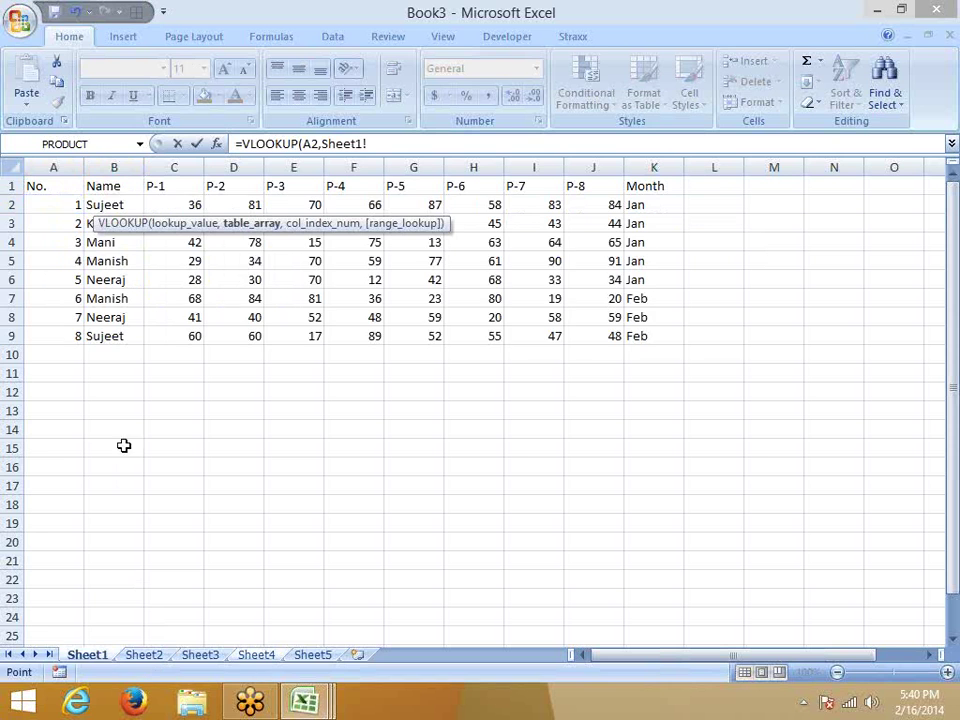
pyautogui.moveTo(64, 167); pyautogui.dragTo(645, 181)
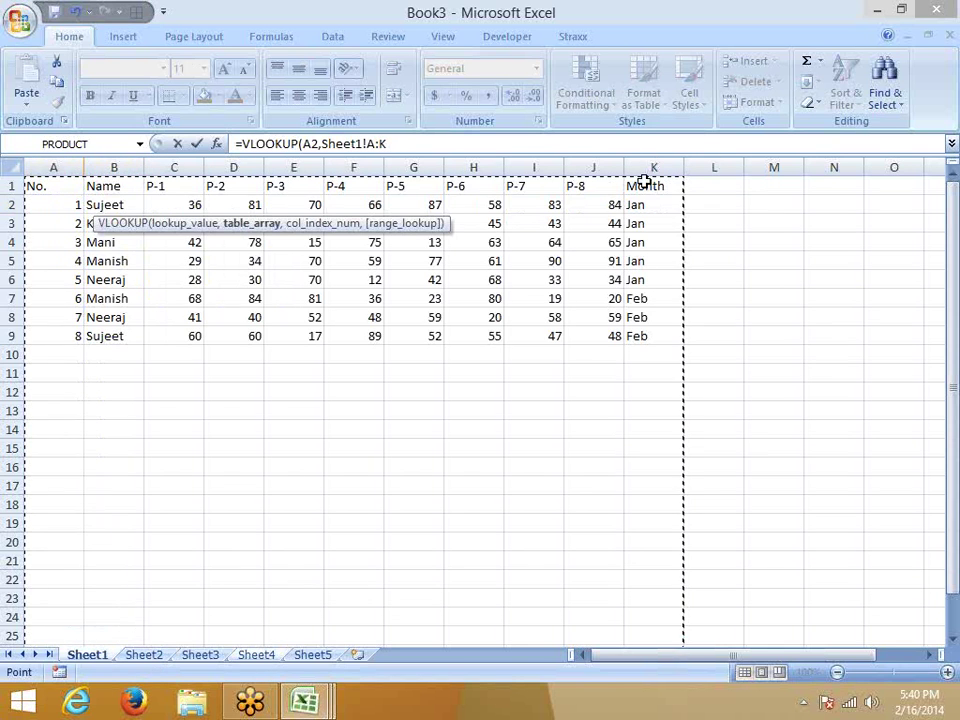
pyautogui.write(',2,0')
pyautogui.press('Return')
pyautogui.press('Up')
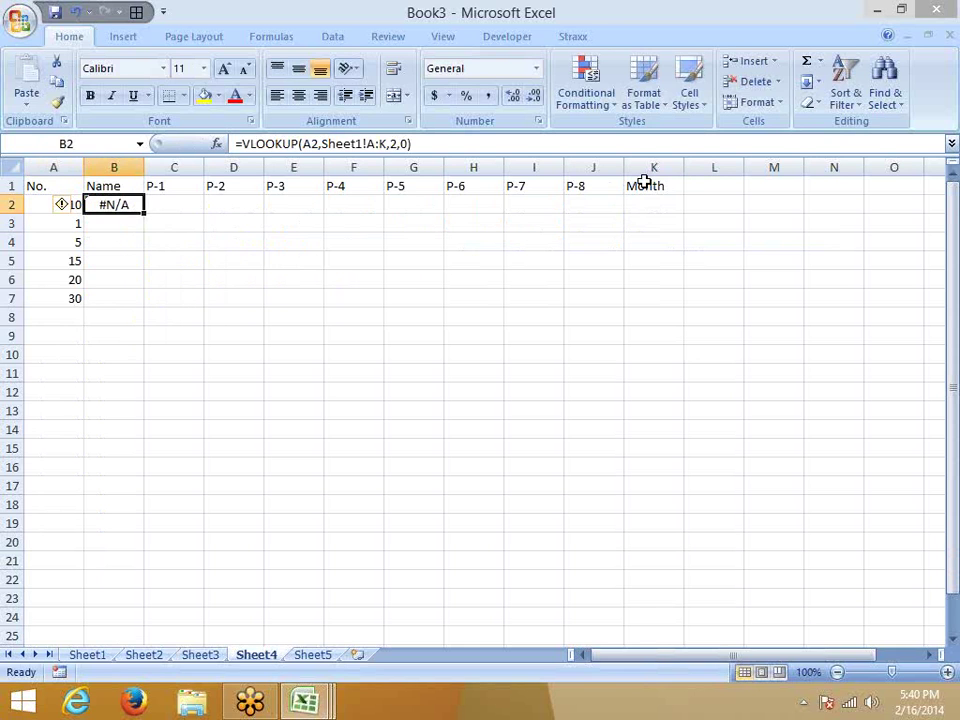
pyautogui.press('Right')
# Enter =VLOOKUP(A2,Sheet2!A:D,2,0) in C2, returning Mani.
pyautogui.write('=')
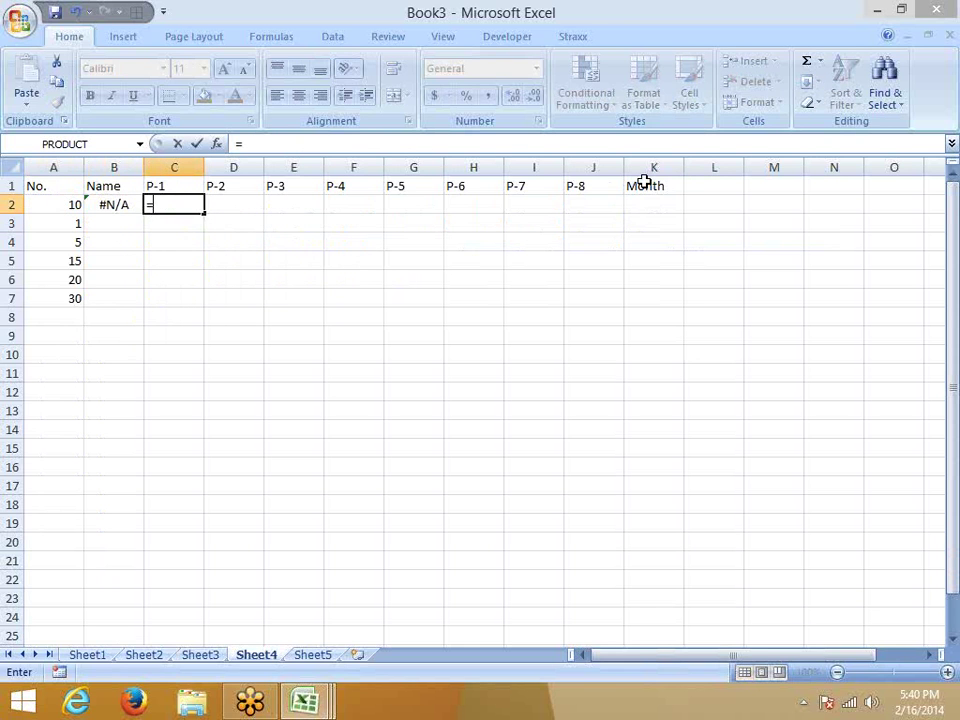
pyautogui.write('vlookup(')
pyautogui.press('Left')
pyautogui.press('Left')
pyautogui.write(',')
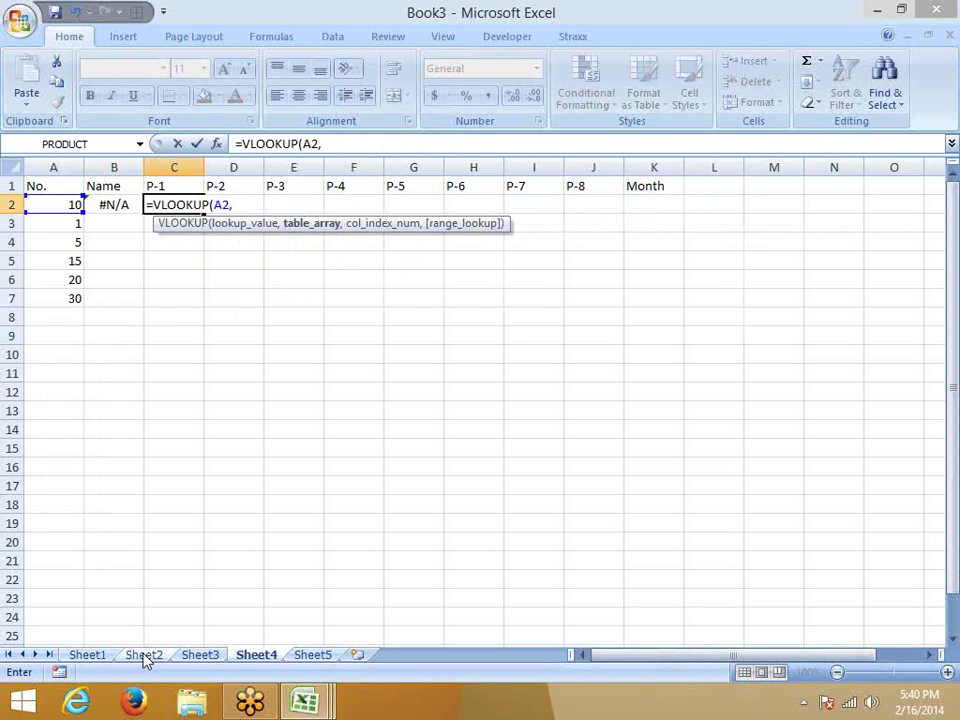
pyautogui.click(143, 655)
pyautogui.click(66, 167)
pyautogui.moveTo(66, 167); pyautogui.dragTo(205, 167)
pyautogui.write(',')
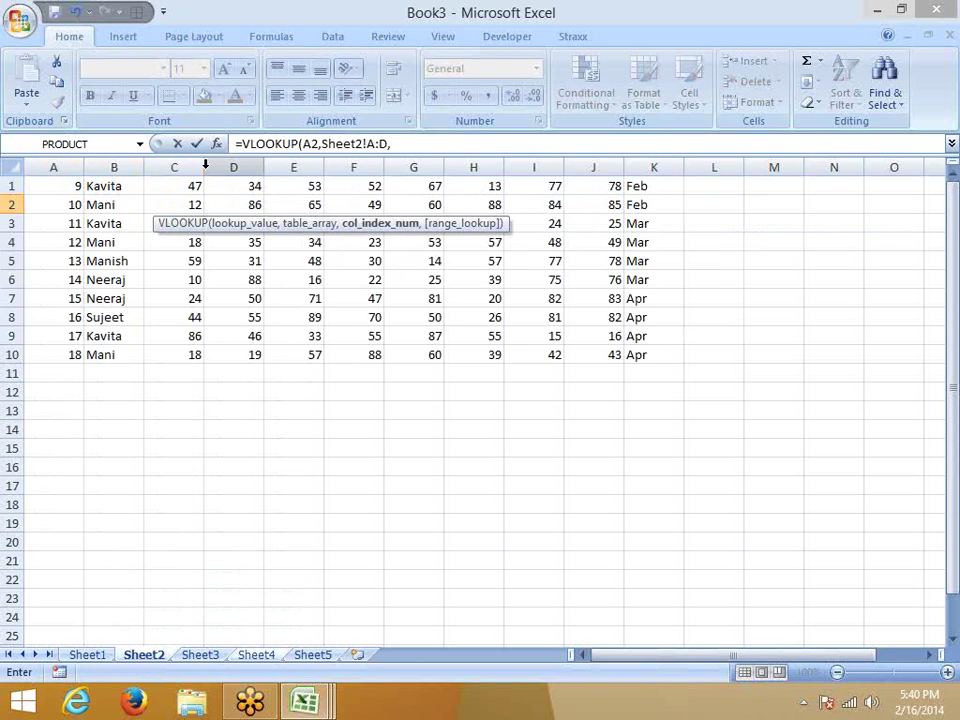
pyautogui.write(',0')
pyautogui.press('Return')
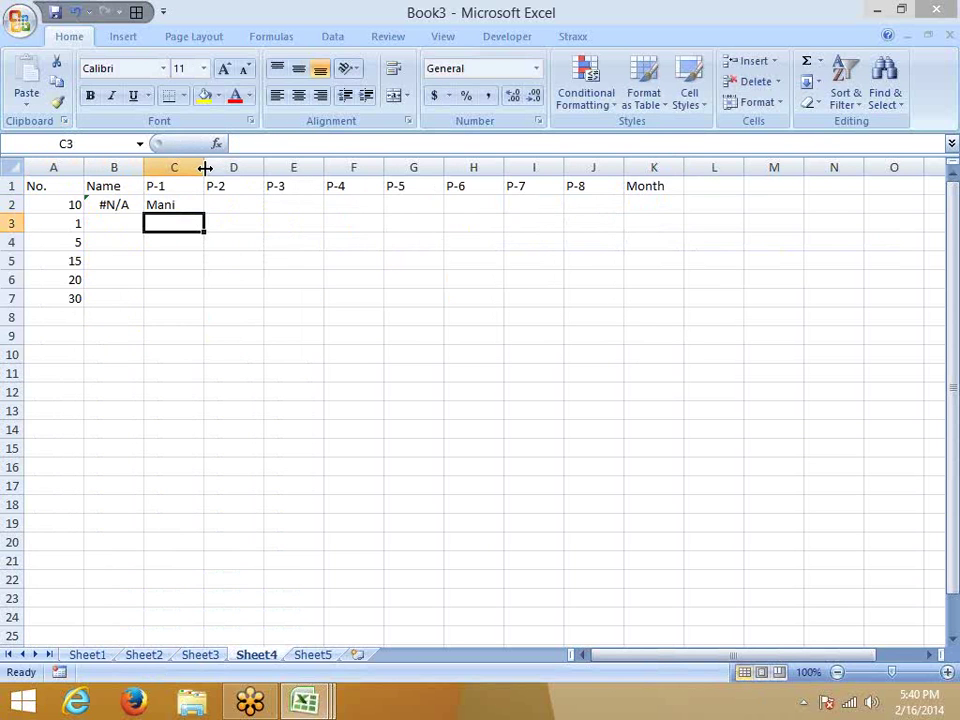
# Enter a VLOOKUP on Sheet3!A:D column 2 in D2, which shows #N/A.
pyautogui.press('Up')
pyautogui.press('Right')
pyautogui.write('=')
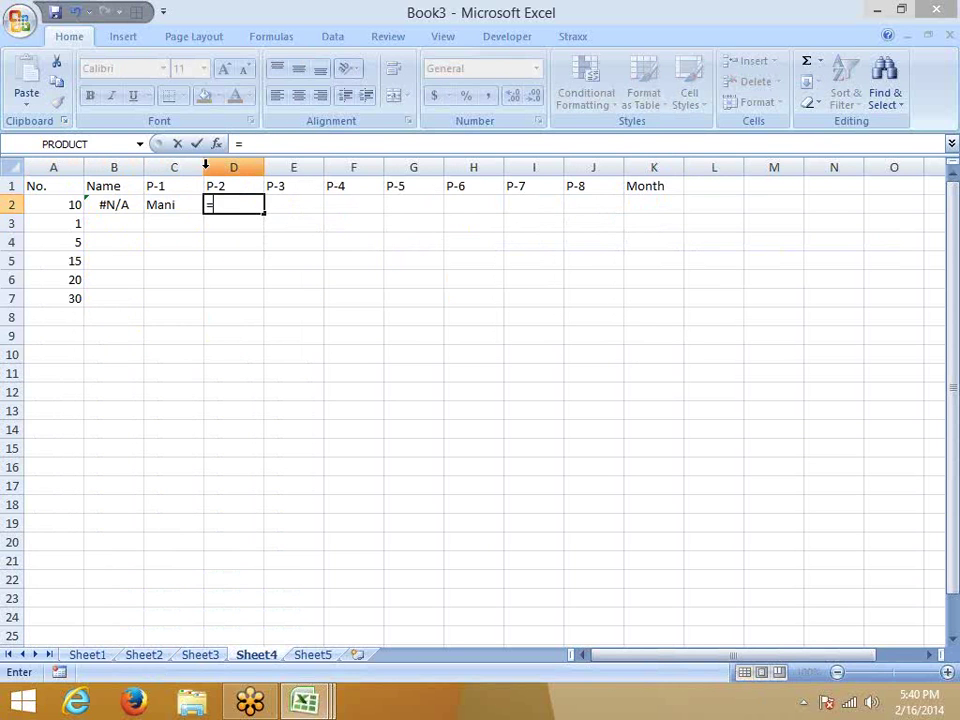
pyautogui.write('vl')
pyautogui.press('Tab')
pyautogui.press('Left')
pyautogui.press('Left')
pyautogui.press('Left')
pyautogui.write(',')
pyautogui.click(200, 658)
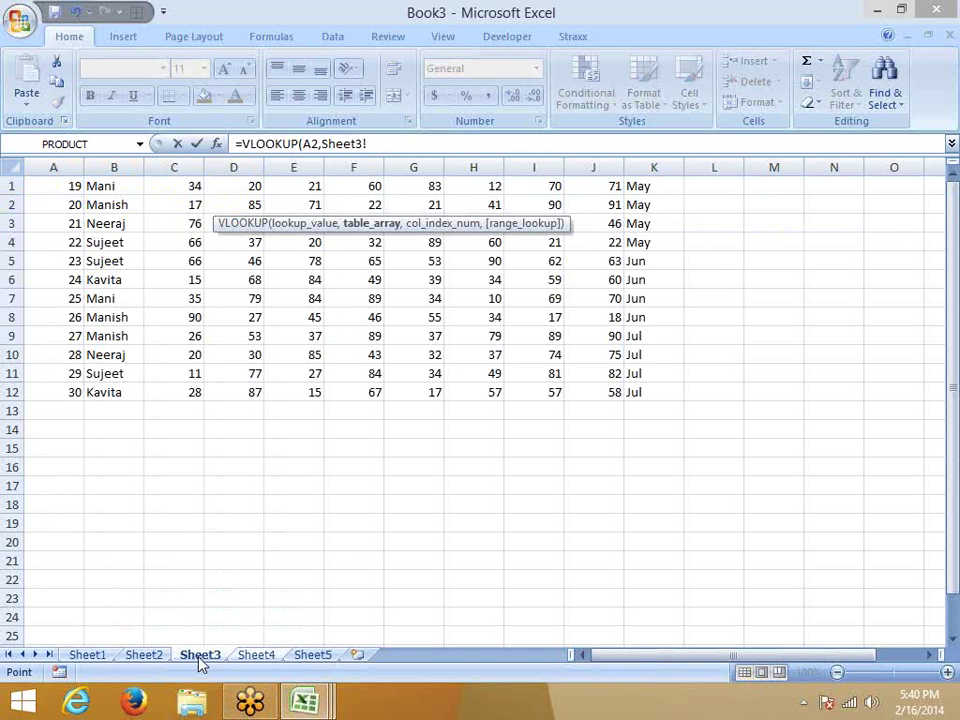
pyautogui.moveTo(50, 166); pyautogui.dragTo(215, 162)
pyautogui.write(',2,')
pyautogui.press('Return')
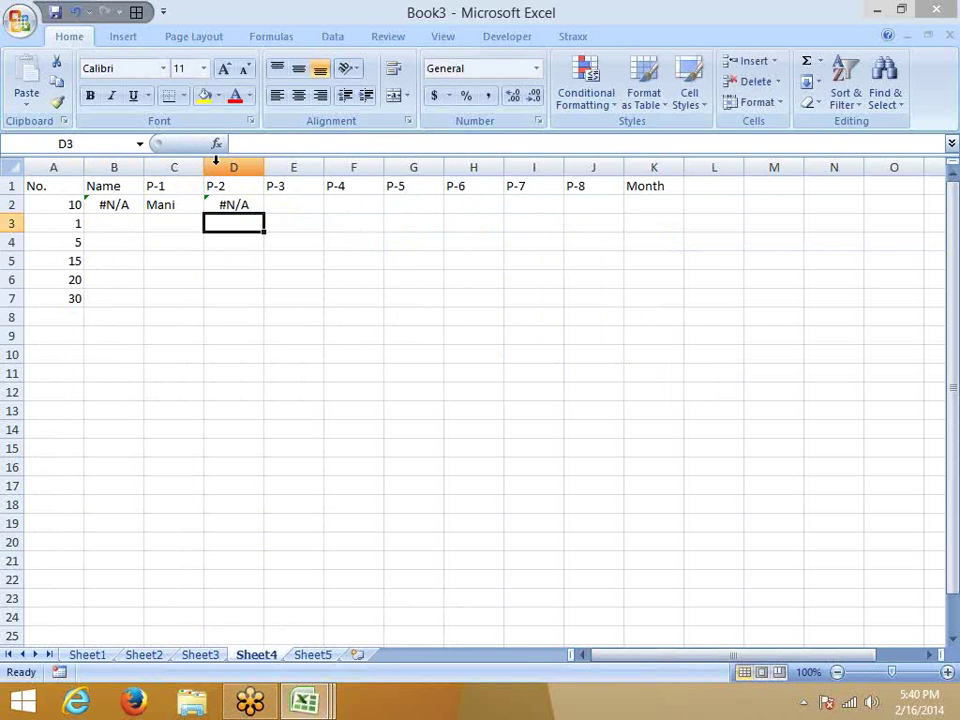
pyautogui.press('Left')
pyautogui.press('Left')
# Enter an IFERROR formula that checks B2, with C2 as the fallback.
pyautogui.write('=IF(')
pyautogui.press('BackSpace')
pyautogui.press('Down')
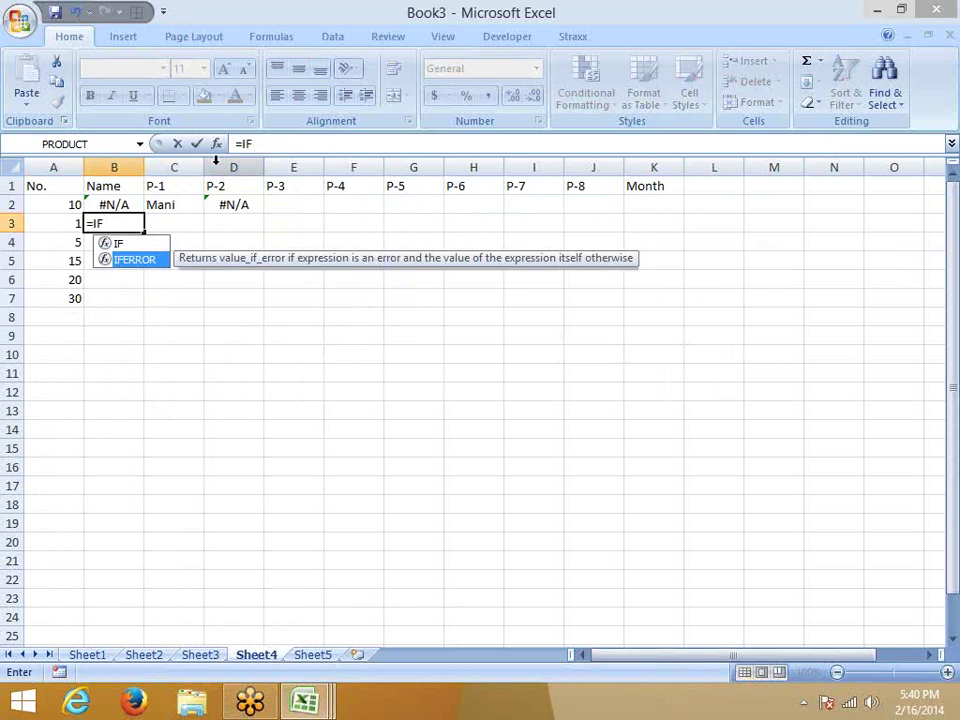
pyautogui.press('Tab')
pyautogui.press('Up')
pyautogui.write(',')
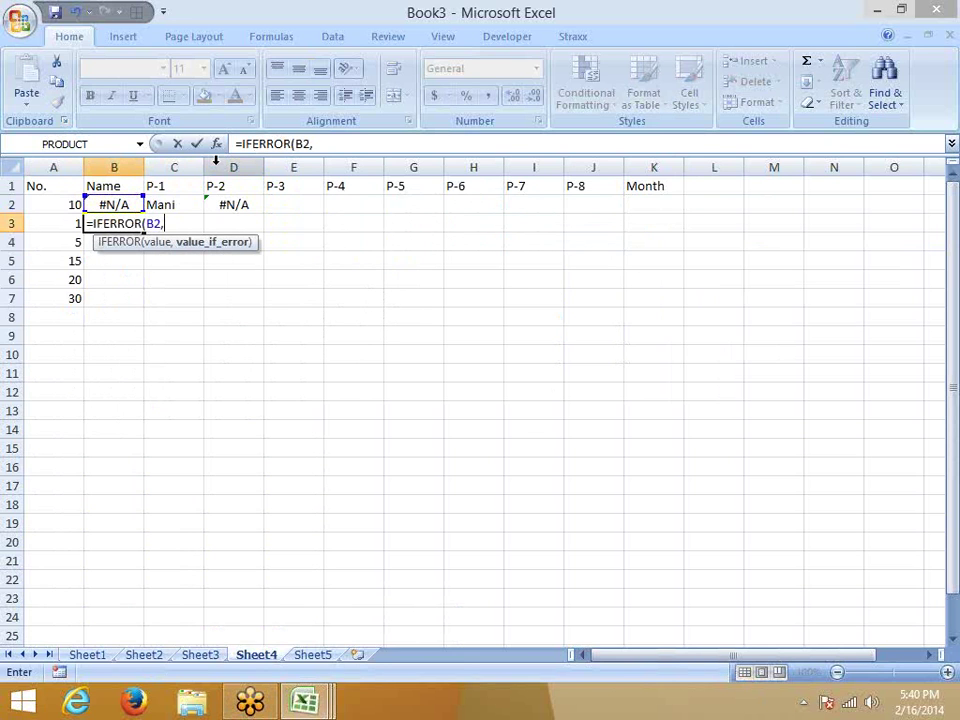
pyautogui.press('Right')
pyautogui.press('Up')
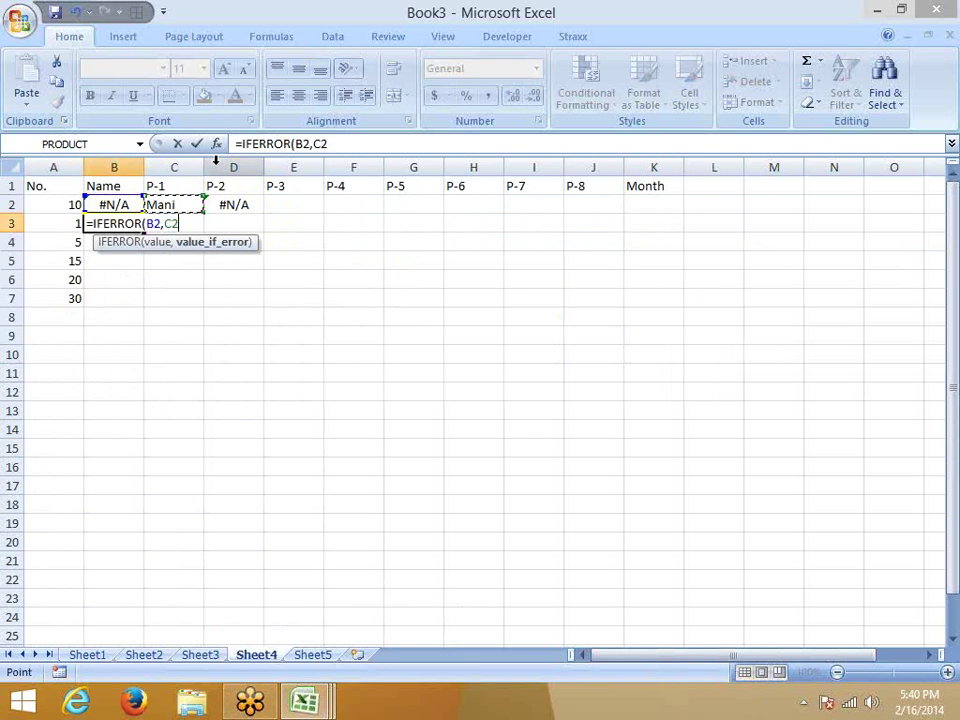
pyautogui.press('Return')
pyautogui.press('Up')
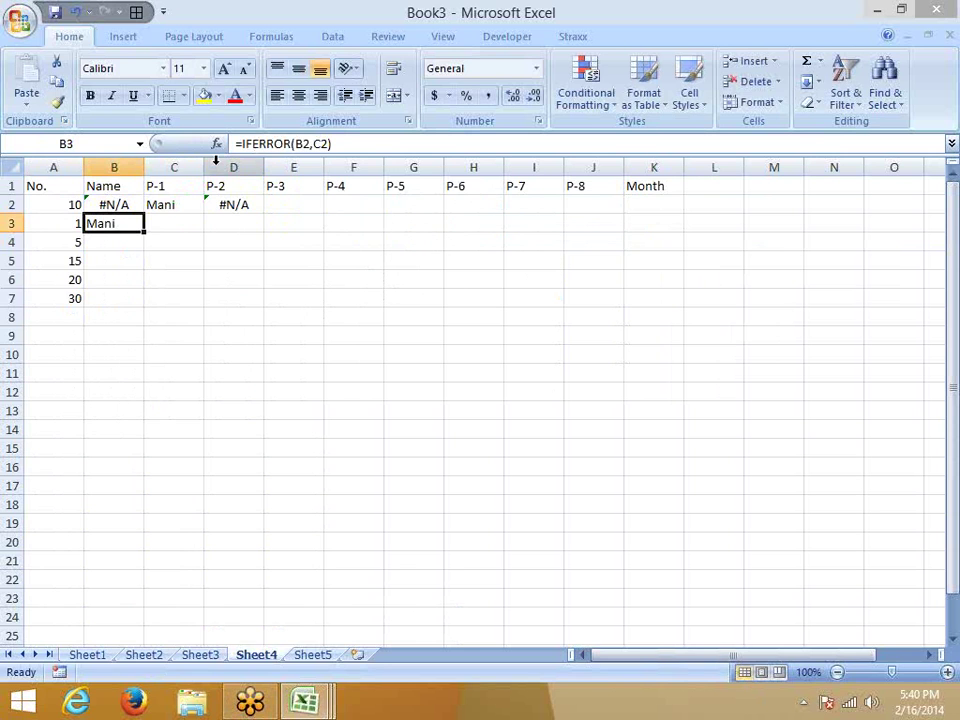
# Enter an IF formula in C3 testing B3, with D2 as the second argument.
pyautogui.press('Right')
pyautogui.write('=')
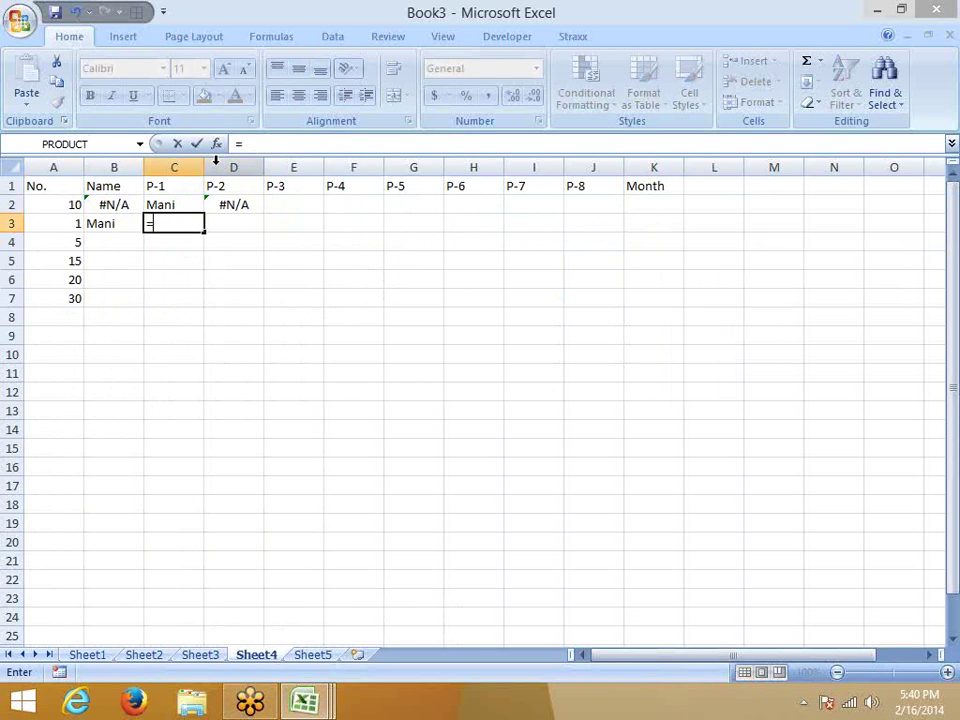
pyautogui.write('if(')
pyautogui.press('Left')
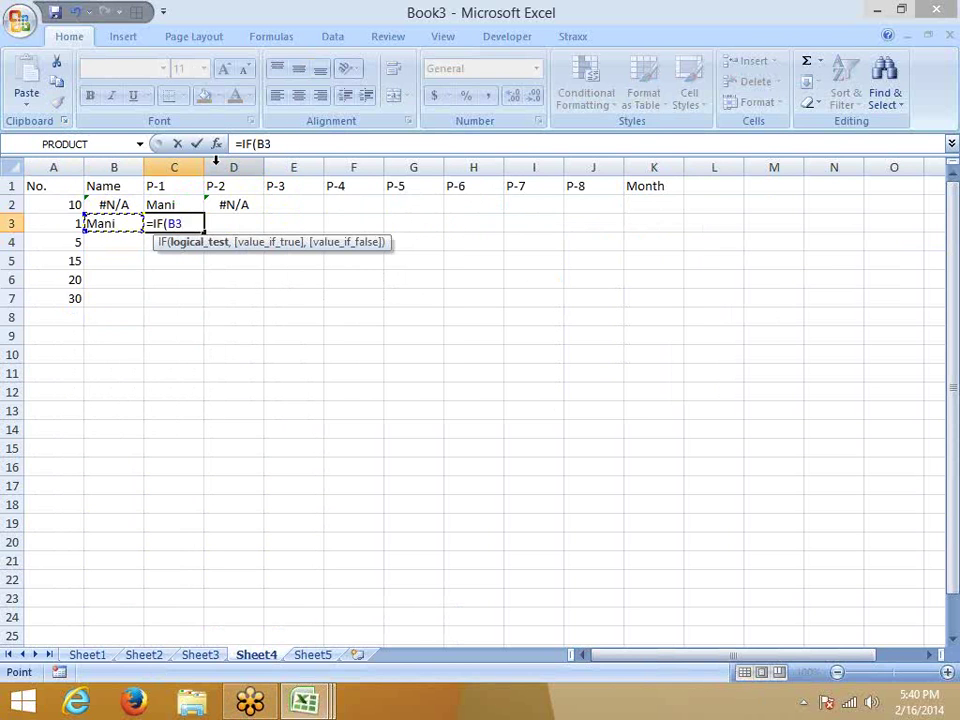
pyautogui.write(',')
pyautogui.press('Right')
pyautogui.press('Up')
pyautogui.press('Return')
pyautogui.press('Up')
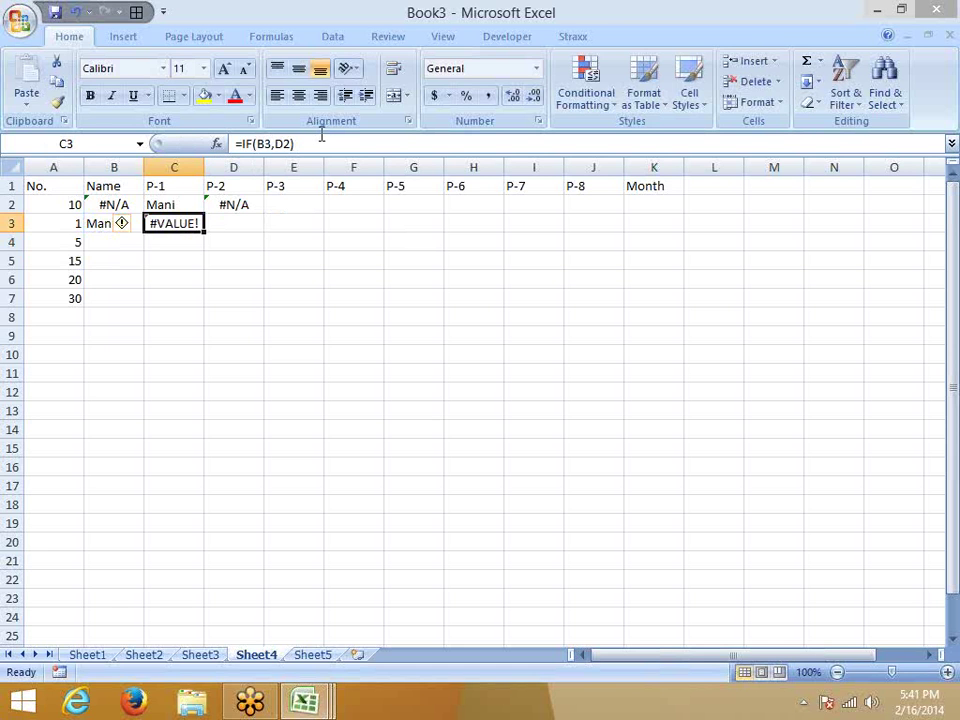
# Replace C3's formula with =IFERROR(B3,D2) so it shows Mani.
pyautogui.write('=if')
pyautogui.press('Down')
pyautogui.press('Tab')
pyautogui.press('Left')
pyautogui.write(',')
pyautogui.press('Up')
pyautogui.press('Right')
pyautogui.press('Return')
pyautogui.press('Right')
pyautogui.press('Left')
pyautogui.press('Right')
pyautogui.press('Up')
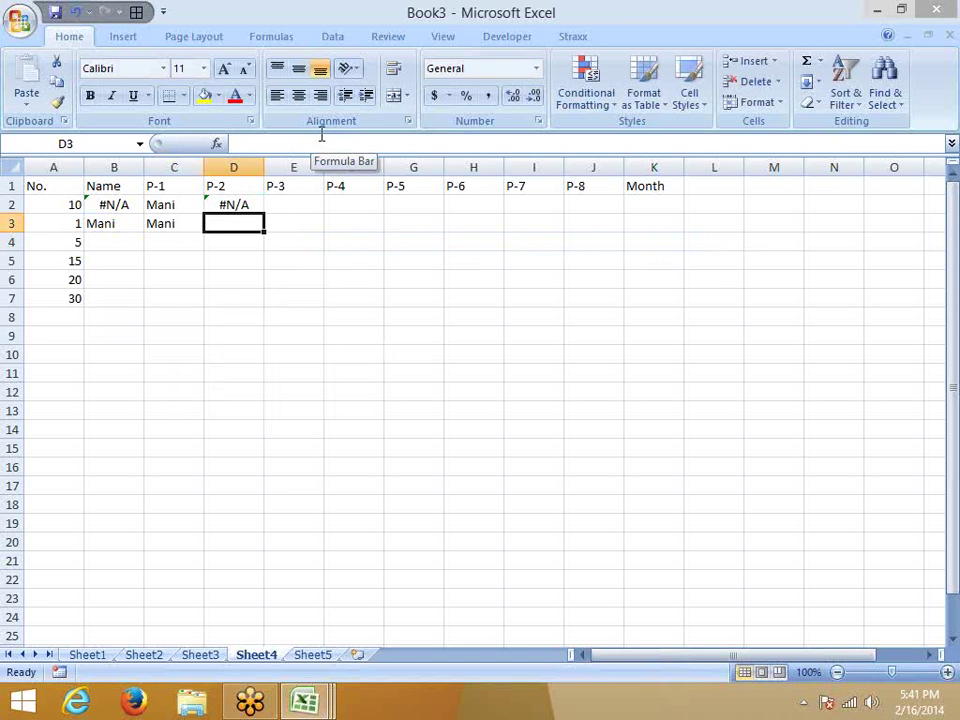
pyautogui.click(114, 204)
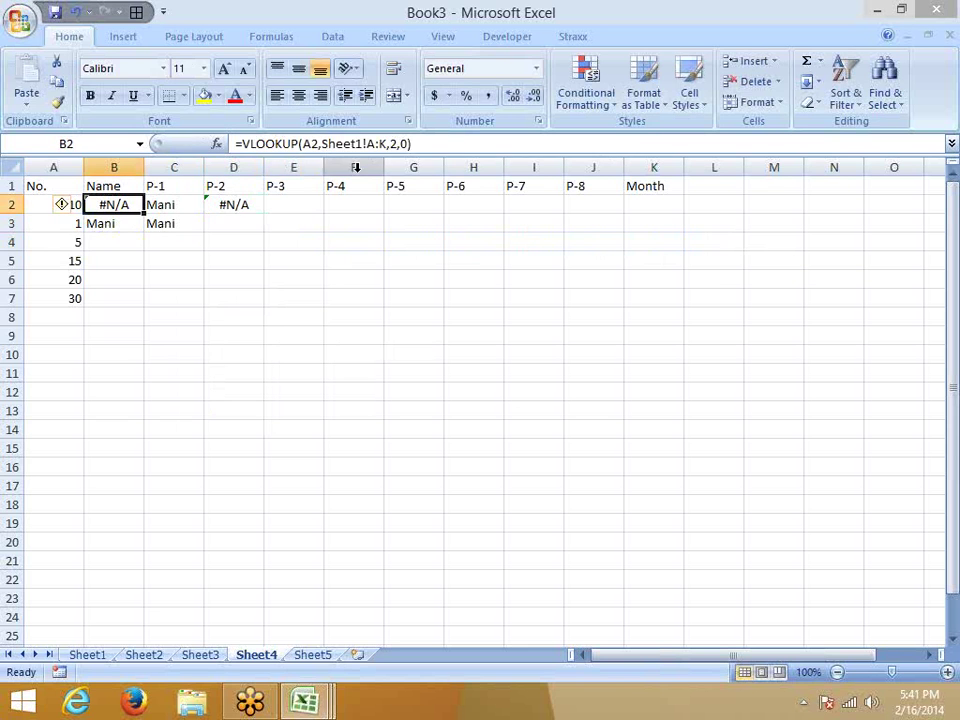
# Copy B2's Sheet1 VLOOKUP and substitute it for the B2 reference in B3's IFERROR.
pyautogui.moveTo(411, 144); pyautogui.dragTo(241, 143)
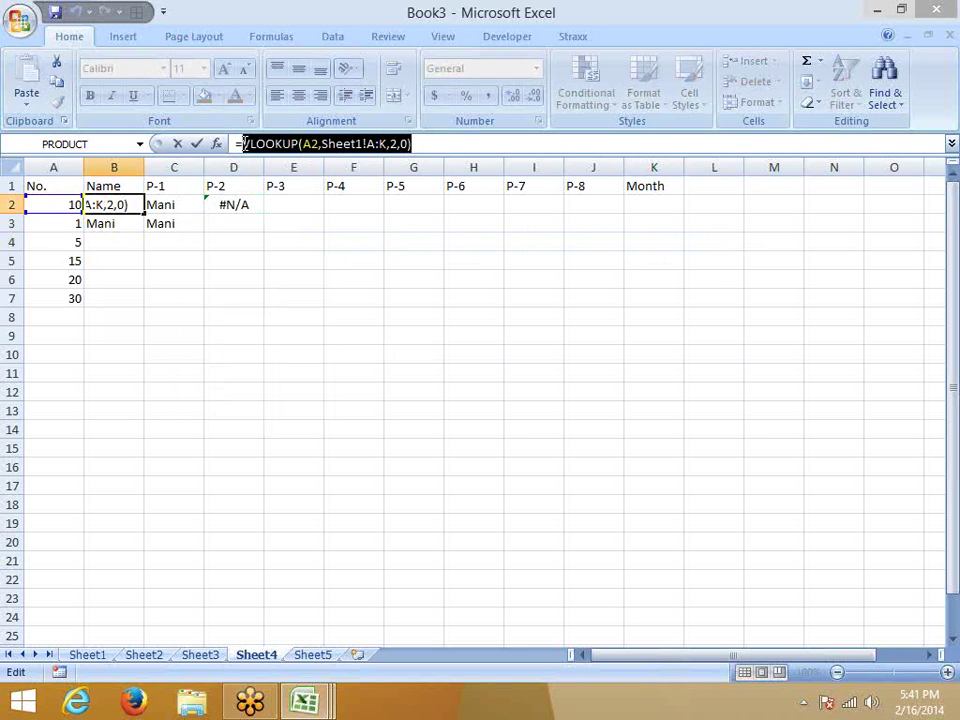
pyautogui.press('Escape')
pyautogui.click(122, 222)
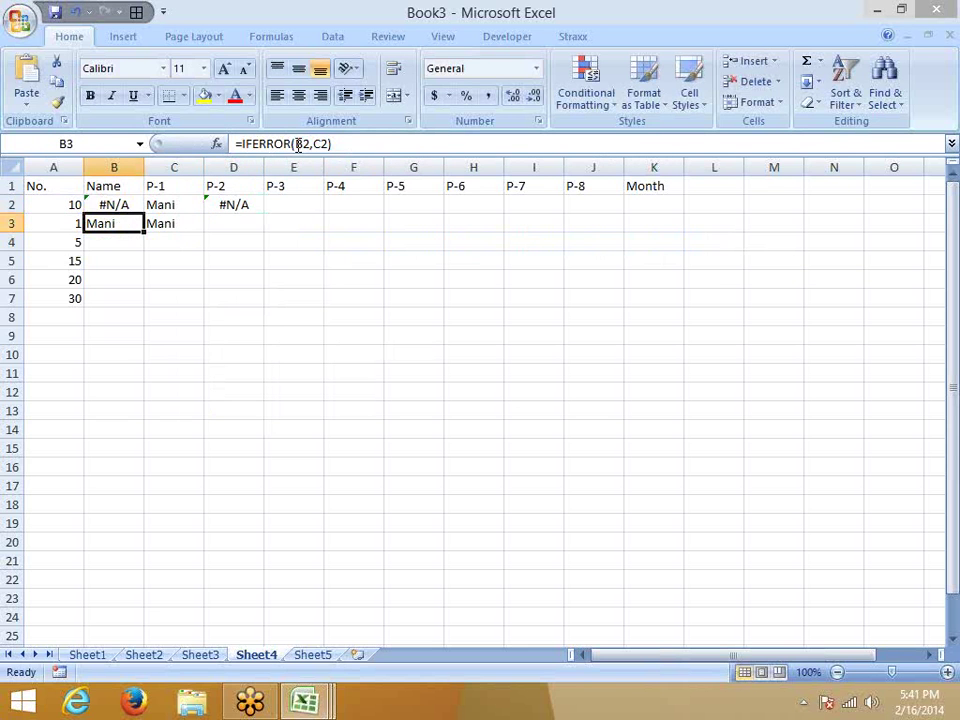
pyautogui.doubleClick(301, 144)
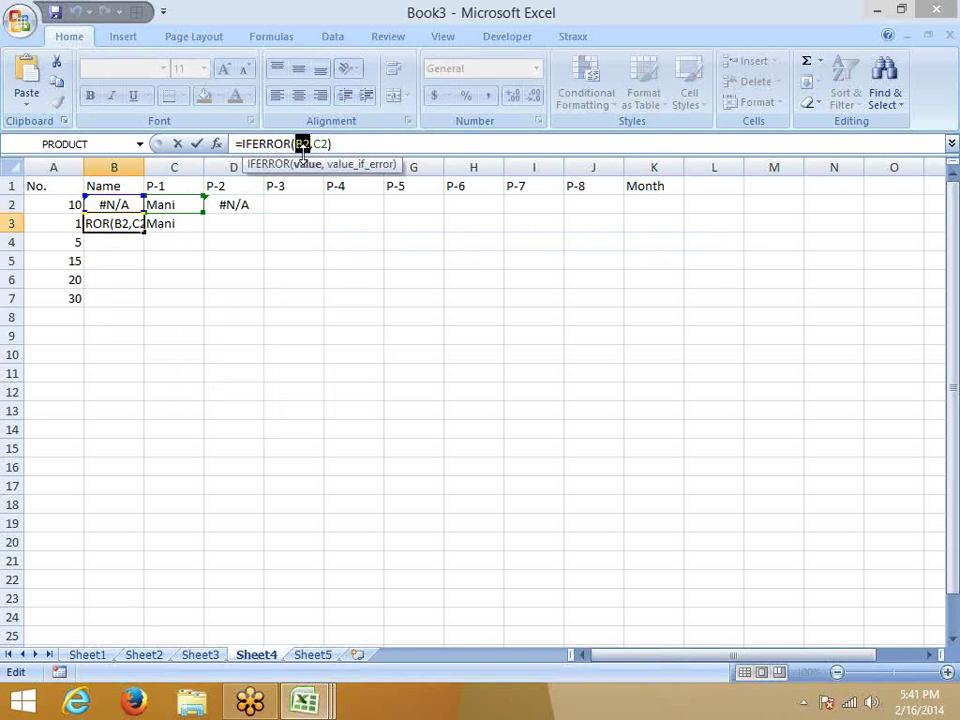
pyautogui.hotkey('ctrl', 'v')
pyautogui.press('Return')
# Copy C2's Sheet2 VLOOKUP and substitute it for the C2 fallback in B3's formula.
pyautogui.click(150, 200)
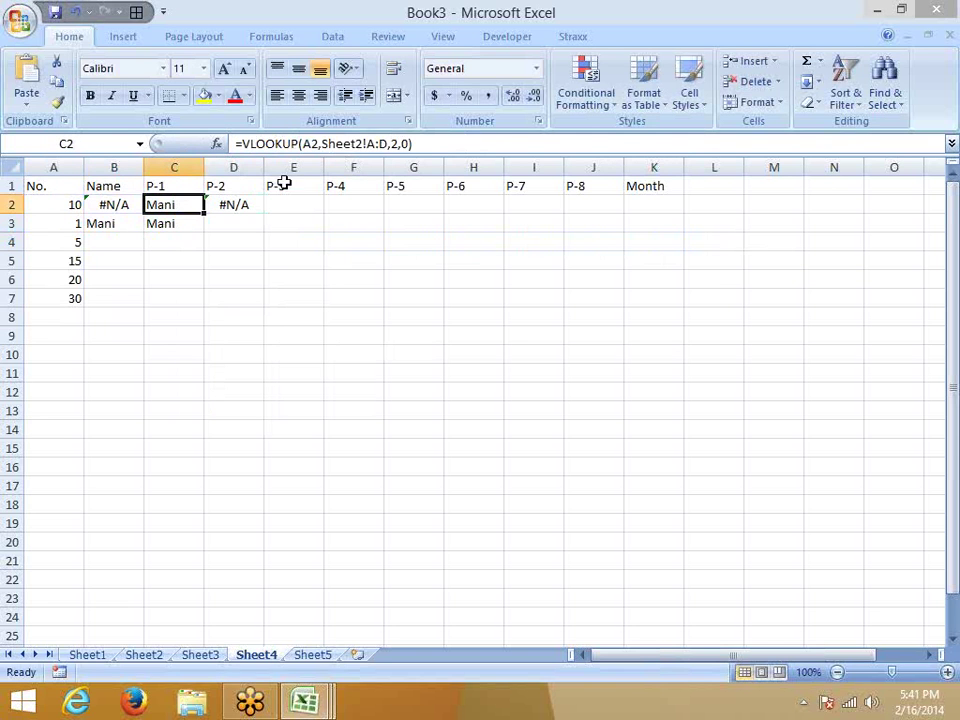
pyautogui.moveTo(426, 146); pyautogui.dragTo(242, 146)
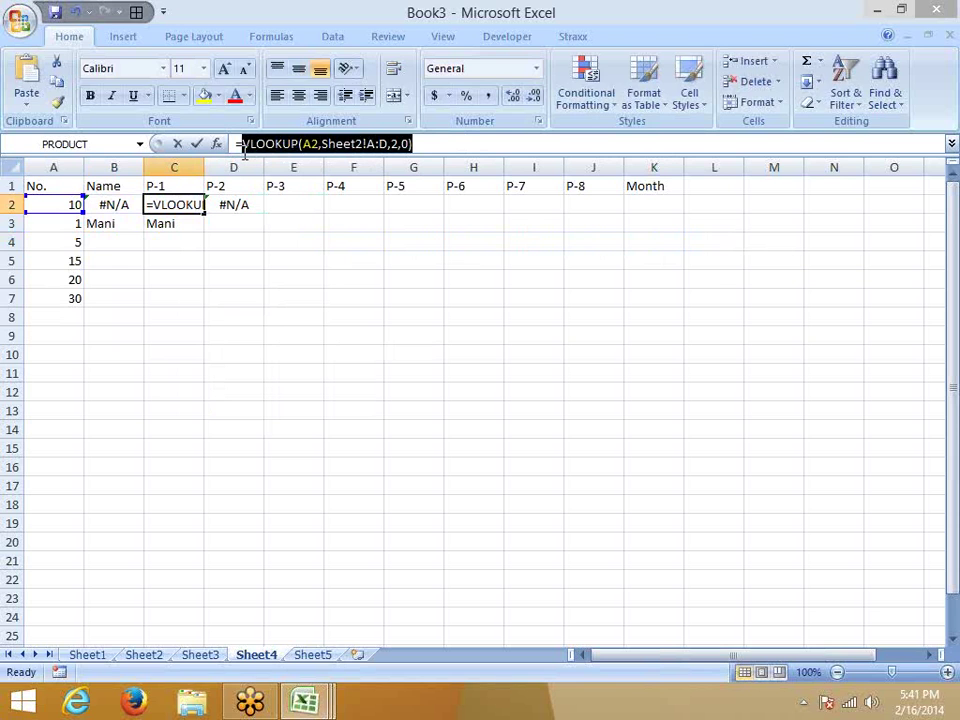
pyautogui.press('Escape')
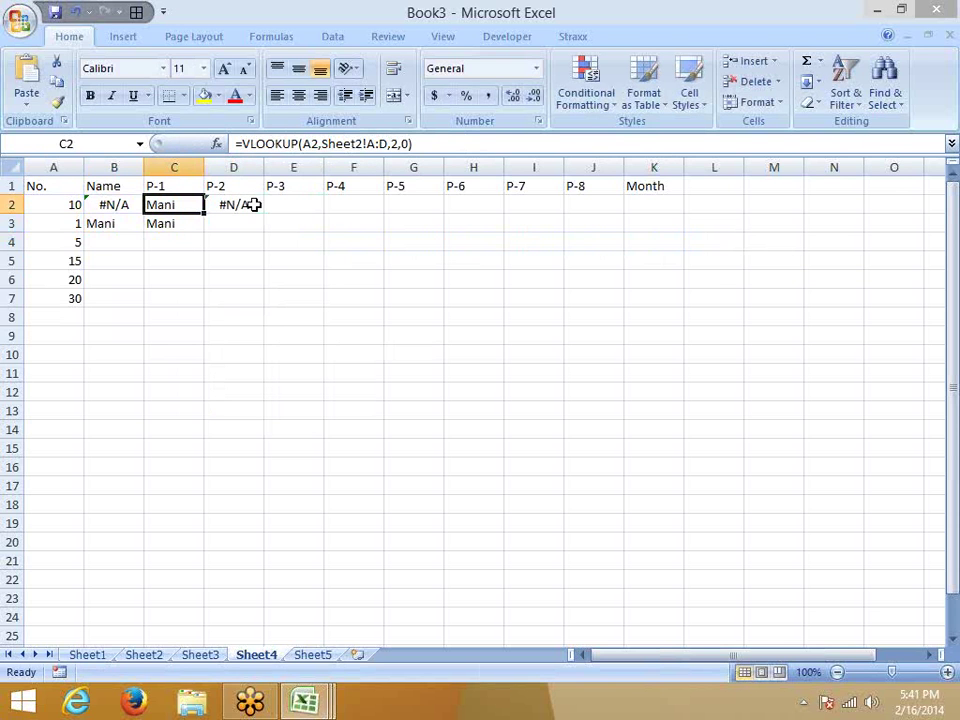
pyautogui.click(188, 223)
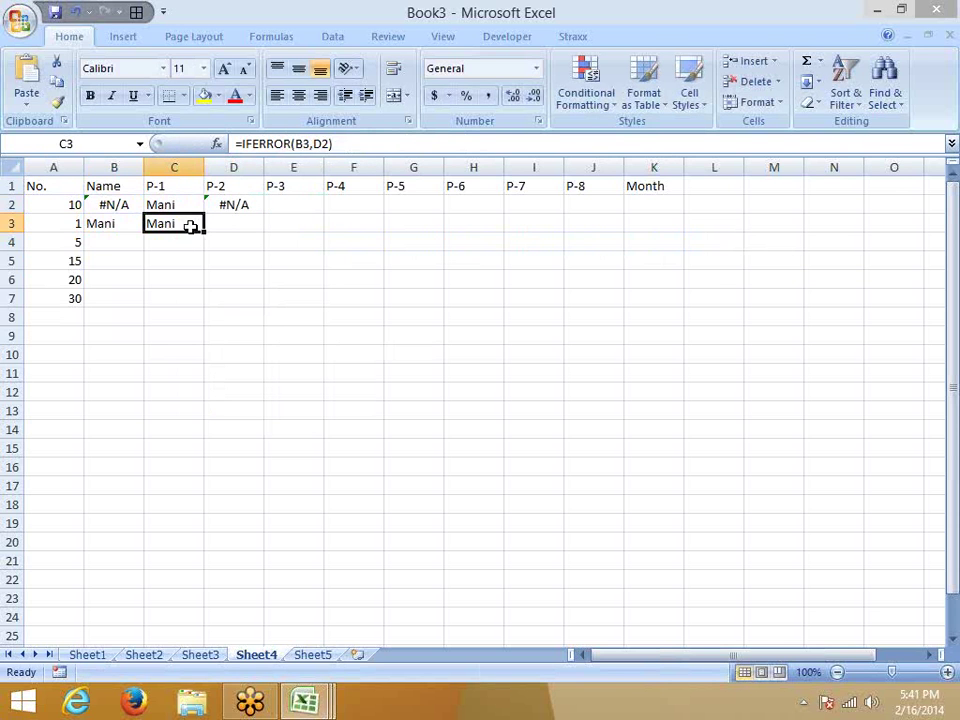
pyautogui.click(133, 226)
pyautogui.click(470, 146)
pyautogui.doubleClick(475, 146)
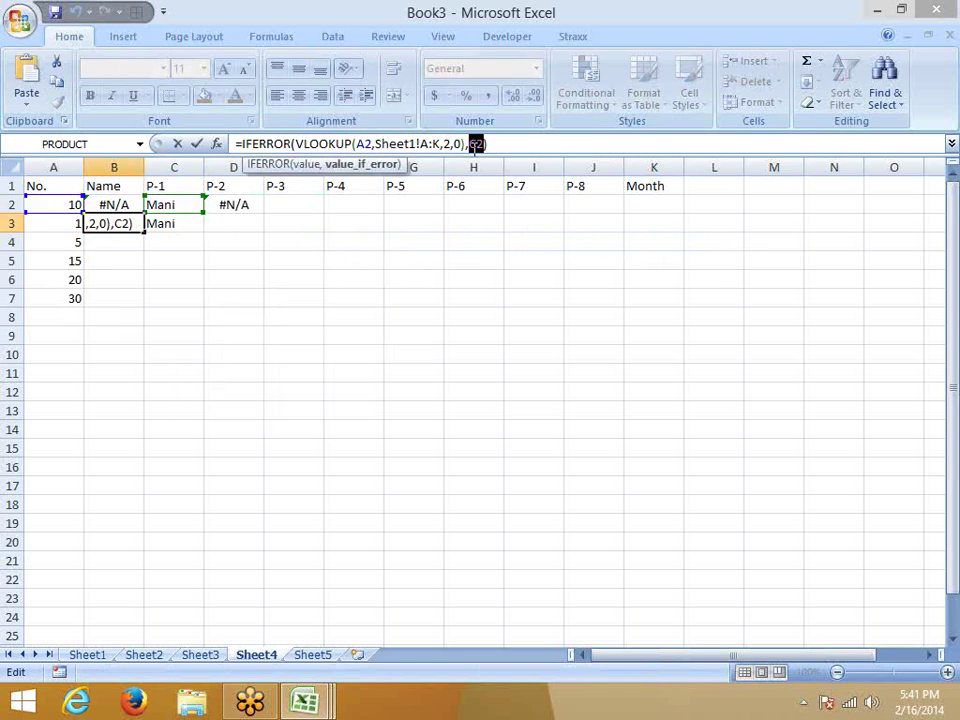
pyautogui.hotkey('ctrl', 'v')
pyautogui.press('Return')
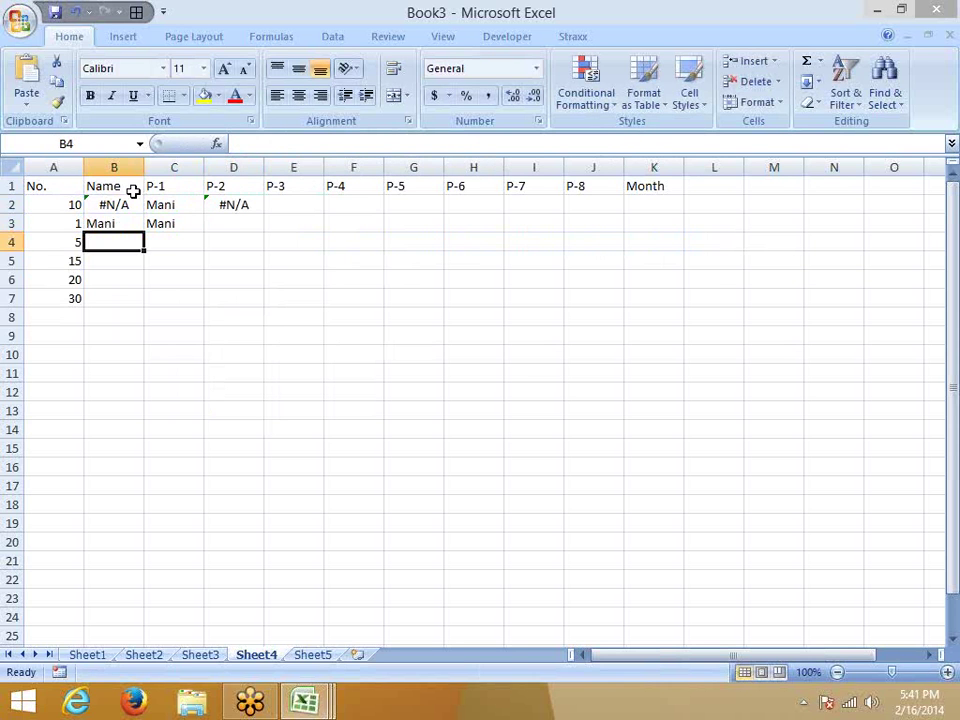
# Clear the helper cells B2 and C2.
pyautogui.click(119, 190)
pyautogui.hotkey('shift', 'Right')
pyautogui.moveTo(119, 203); pyautogui.dragTo(148, 202)
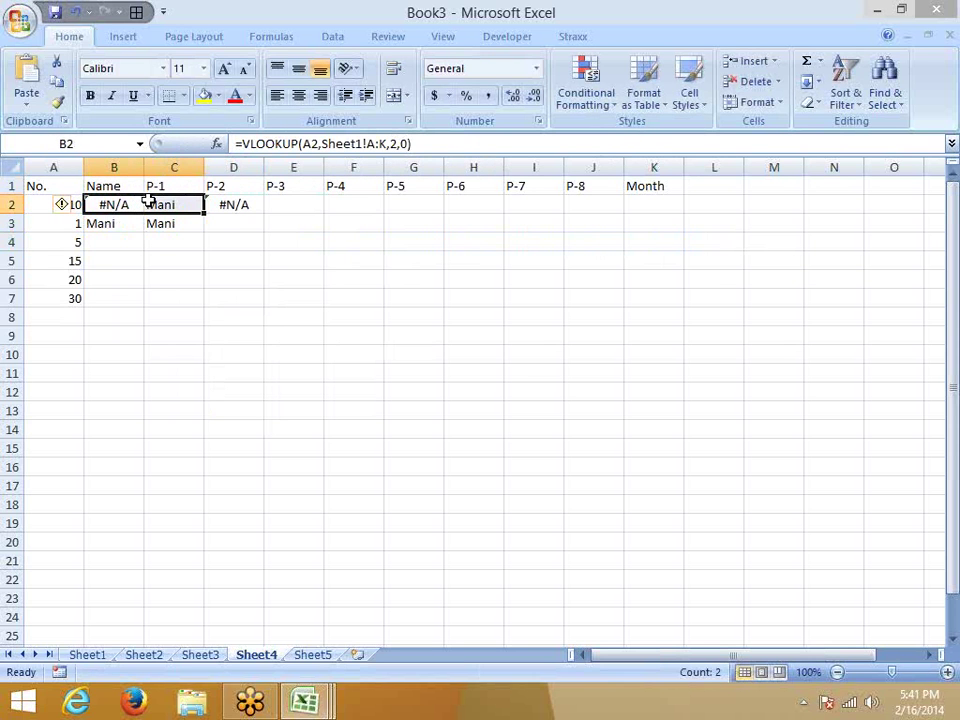
pyautogui.press('Delete')
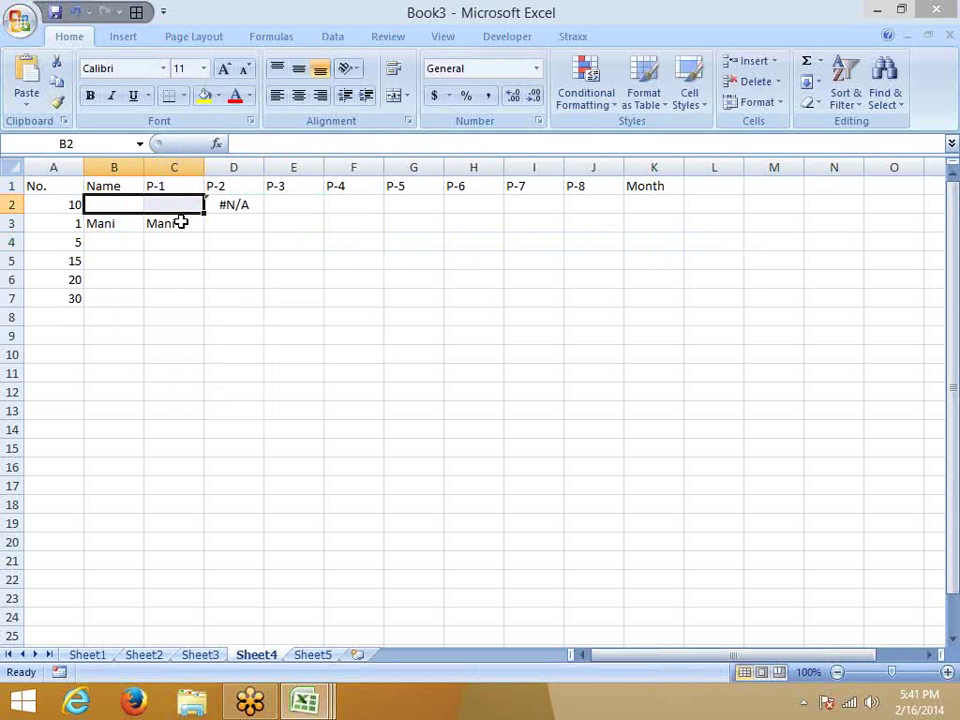
# Nest B3's two-sheet lookup into C3 in place of B3, then clear B3.
pyautogui.click(135, 224)
pyautogui.click(645, 144)
pyautogui.moveTo(645, 144); pyautogui.dragTo(268, 144)
pyautogui.click(245, 148)
pyautogui.hotkey('shift', 'End')
pyautogui.hotkey('ctrl', 'c')
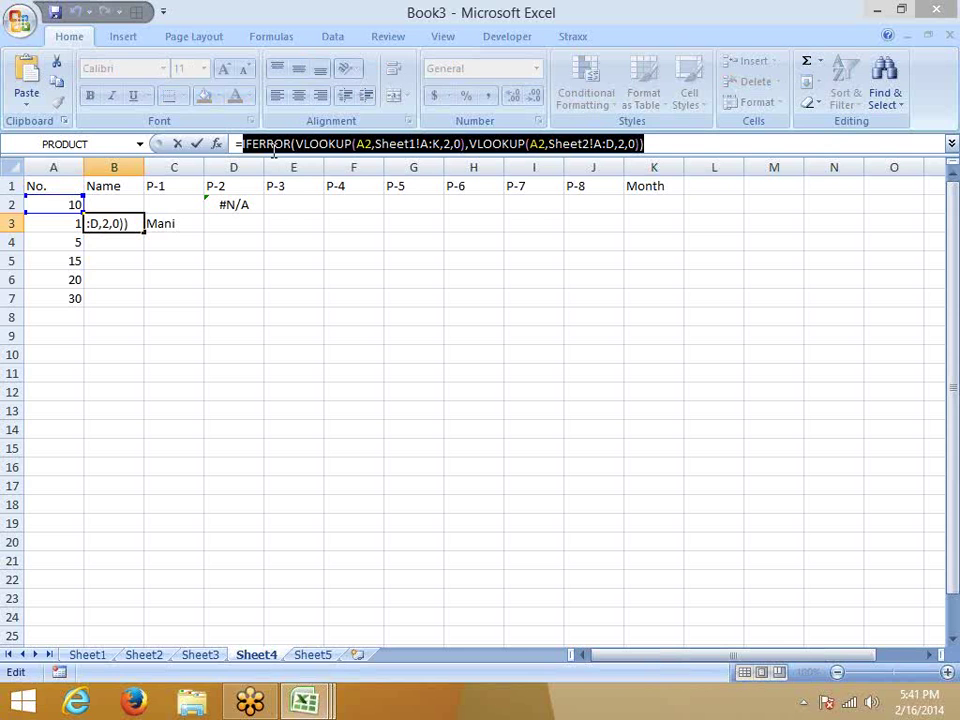
pyautogui.press('Escape')
pyautogui.click(163, 222)
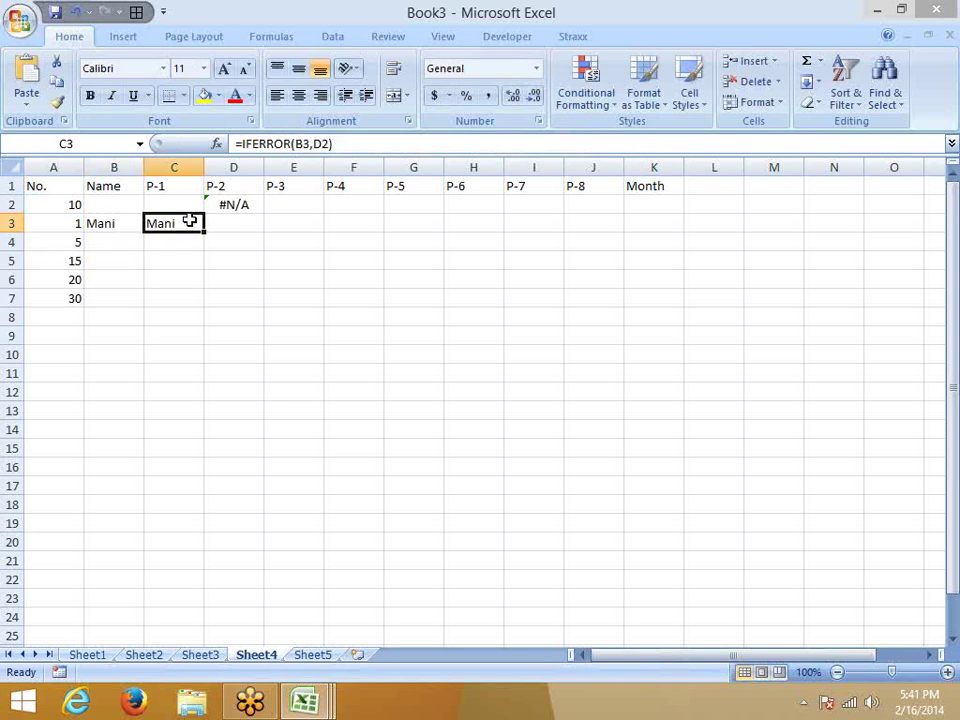
pyautogui.doubleClick(302, 144)
pyautogui.hotkey('ctrl', 'v')
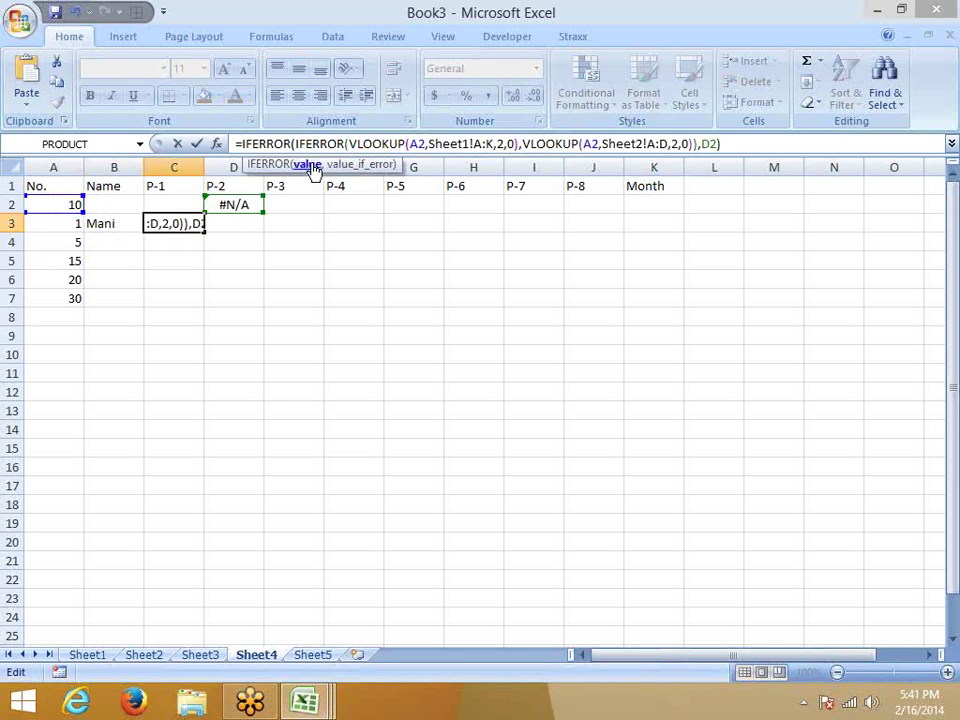
pyautogui.press('Return')
pyautogui.click(120, 218)
pyautogui.press('Delete')
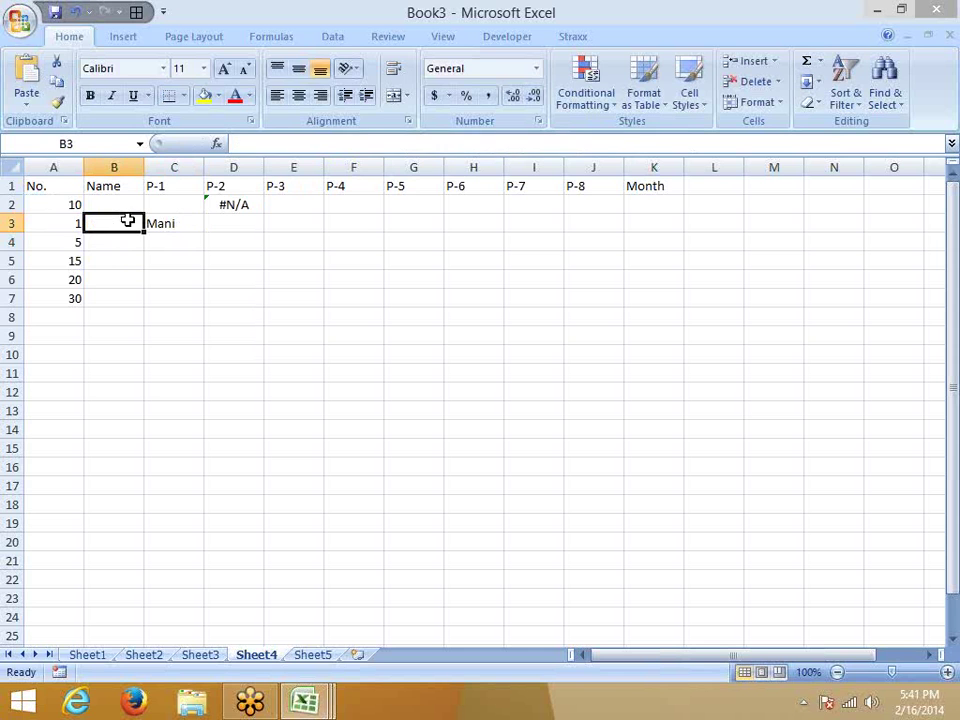
# Replace C3's D2 fallback with VLOOKUP(A2,Sheet3!A:D,2,0).
pyautogui.click(252, 204)
pyautogui.moveTo(413, 144); pyautogui.dragTo(242, 144)
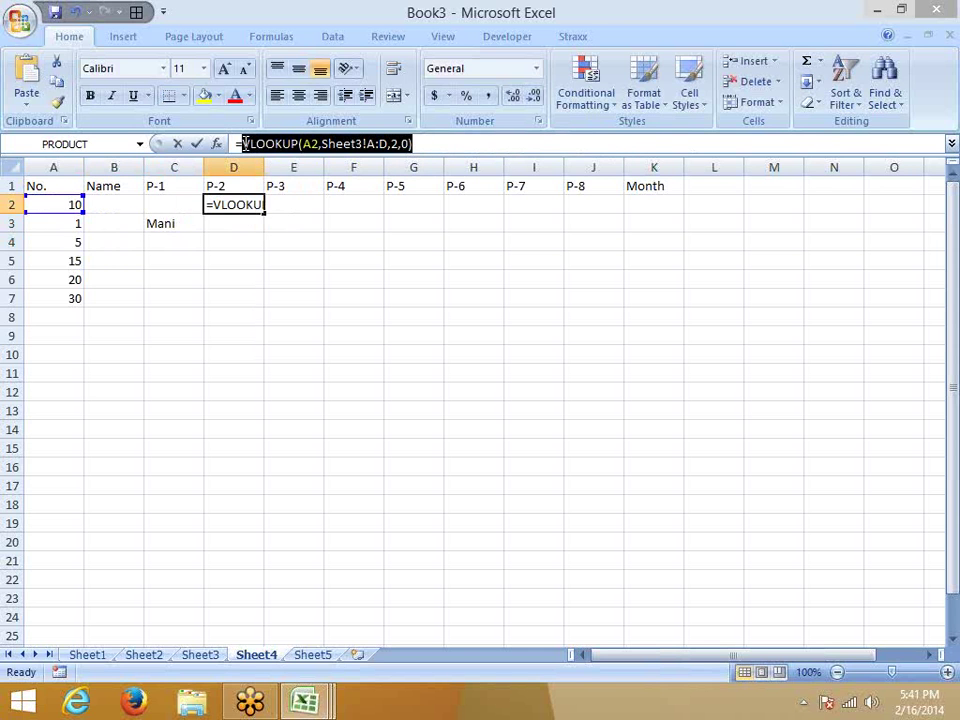
pyautogui.press('Escape')
pyautogui.click(187, 220)
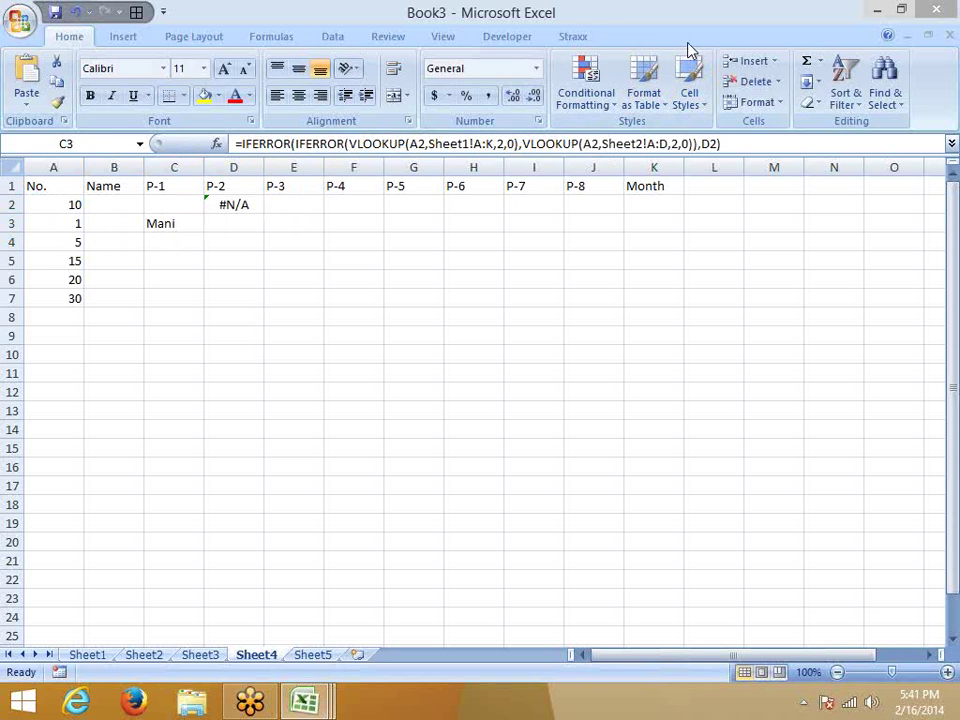
pyautogui.doubleClick(709, 144)
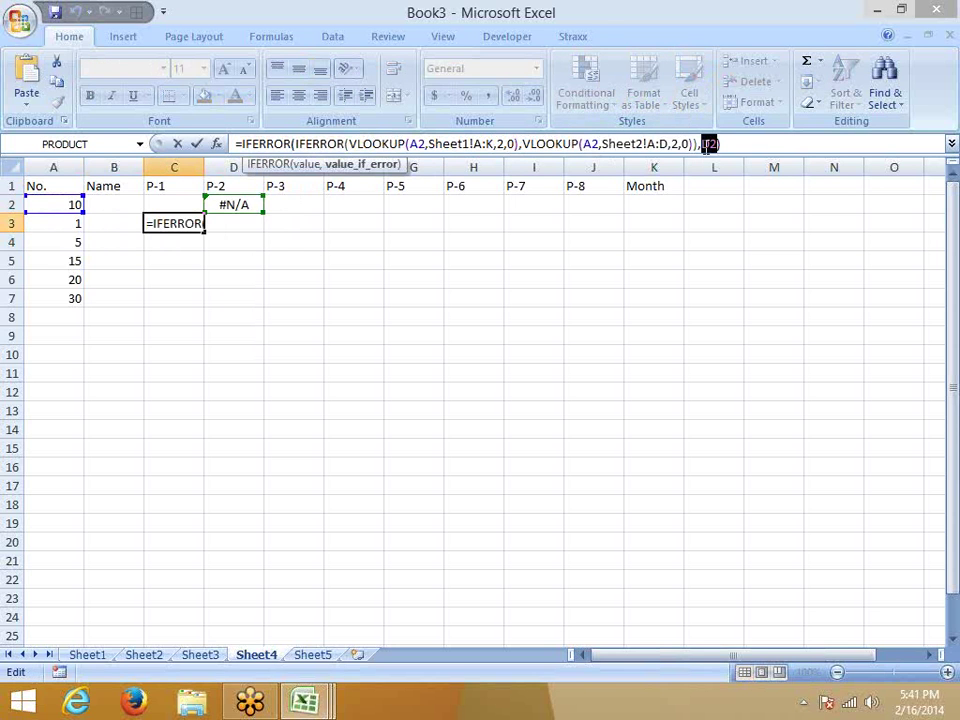
pyautogui.write('VLOOKUP(A2,Sheet3!A:D,2,0)')
pyautogui.press('Return')
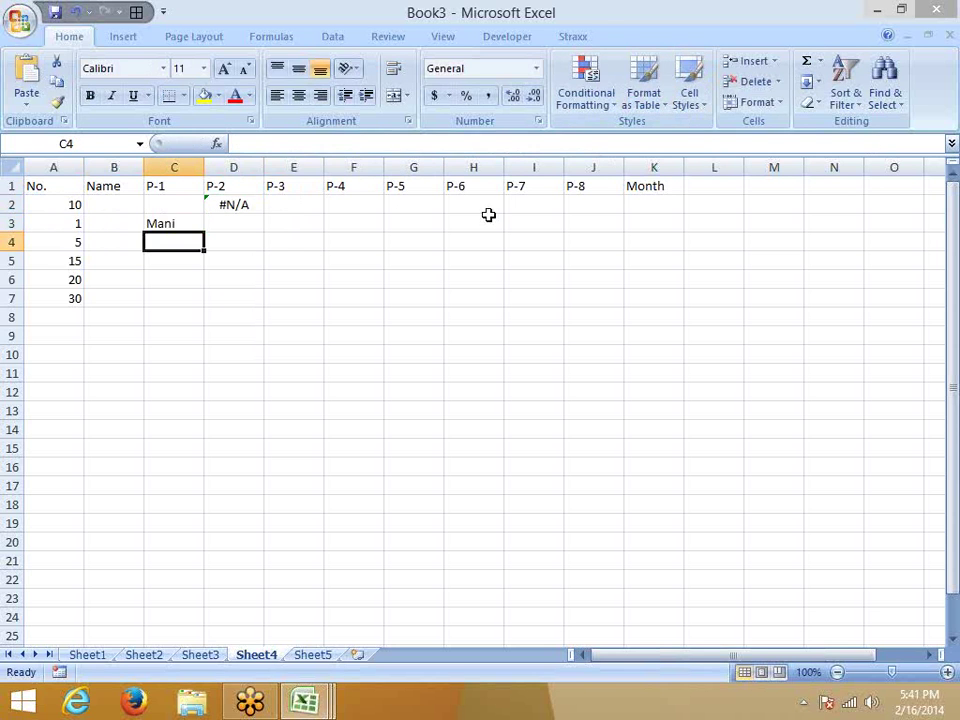
# Move C3's three-sheet formula into B2, undoing a paste that gave #REF!
pyautogui.click(170, 222)
pyautogui.hotkey('ctrl', 'c')
pyautogui.click(97, 206)
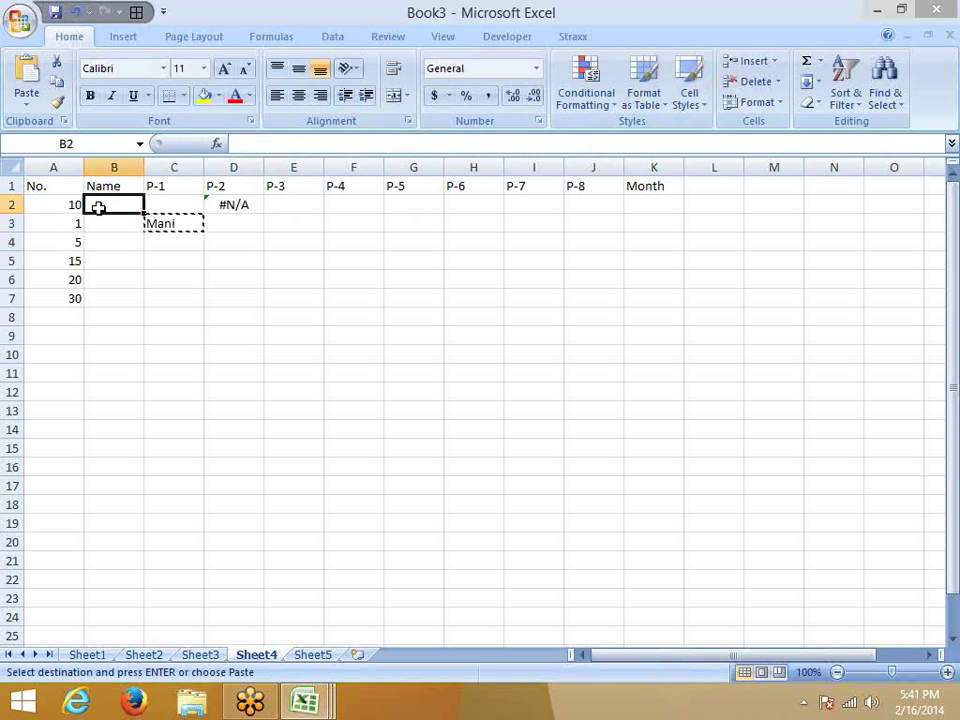
pyautogui.hotkey('ctrl', 'v')
pyautogui.hotkey('ctrl', 'z')
pyautogui.click(177, 222)
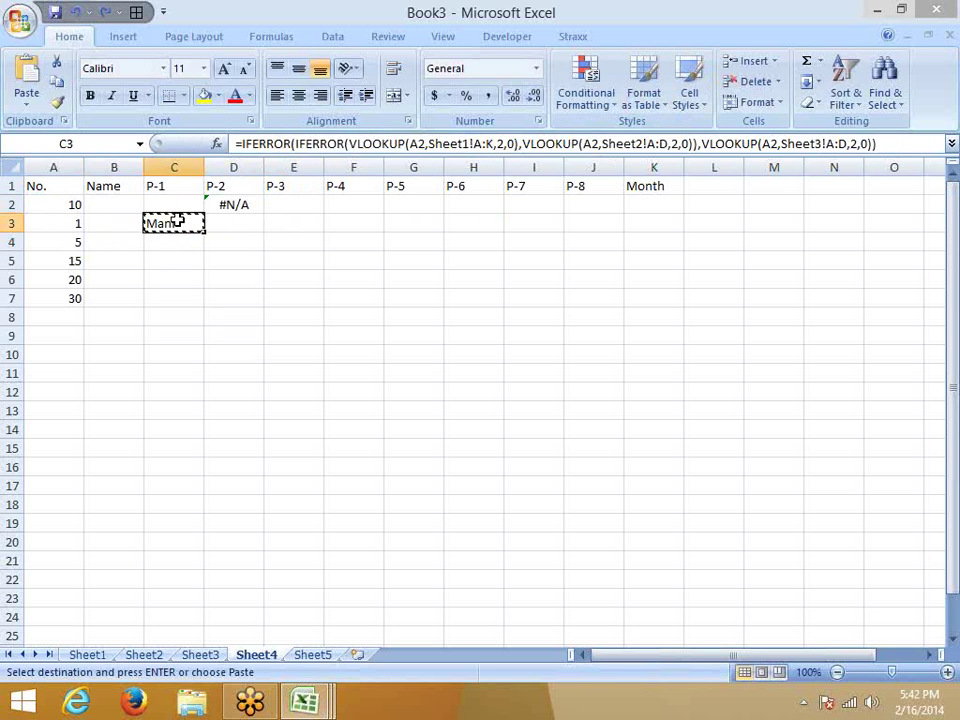
pyautogui.click(104, 201)
pyautogui.press('Return')
# Clear the leftover #N/A in D2 and fill B2's formula down to row 7.
pyautogui.click(222, 202)
pyautogui.press('Delete')
pyautogui.click(106, 201)
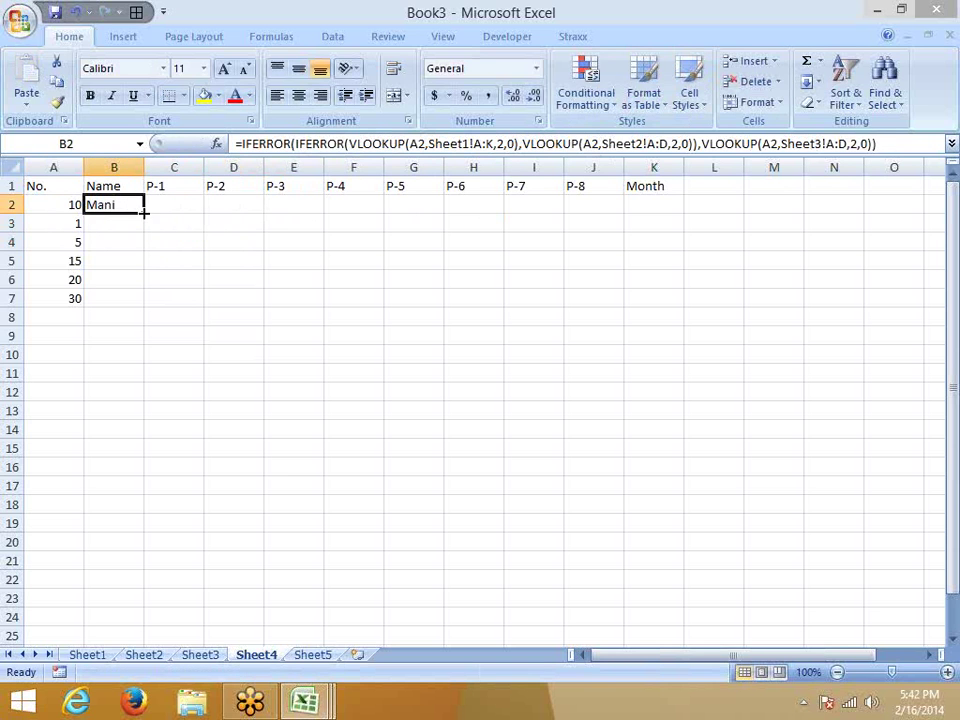
pyautogui.doubleClick(144, 213)
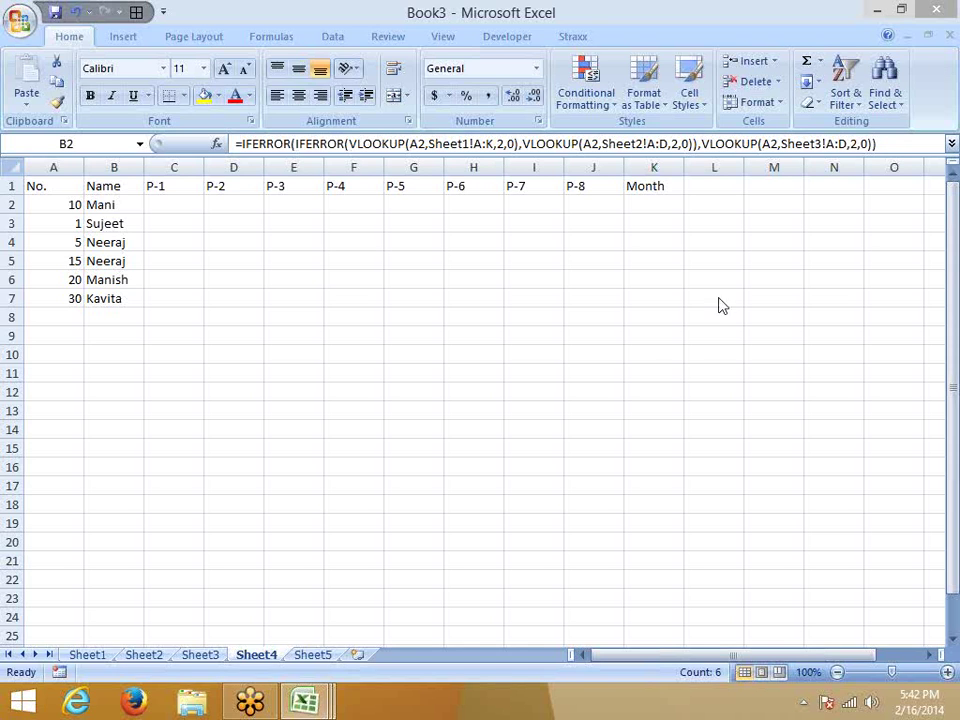
# Return to the Excel window and show Book3's Sheet1.
pyautogui.click(95, 655)
pyautogui.click(95, 655)
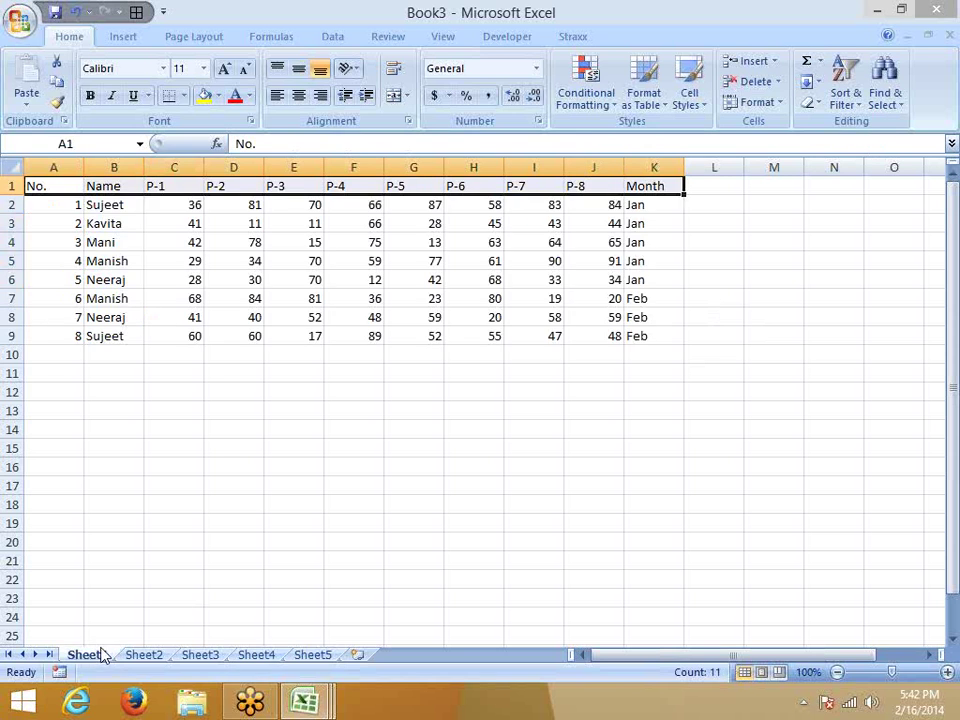
# Look through Book3's Sheet2 and Sheet3, then switch to the Book2 workbook.
pyautogui.click(150, 655)
pyautogui.click(186, 656)
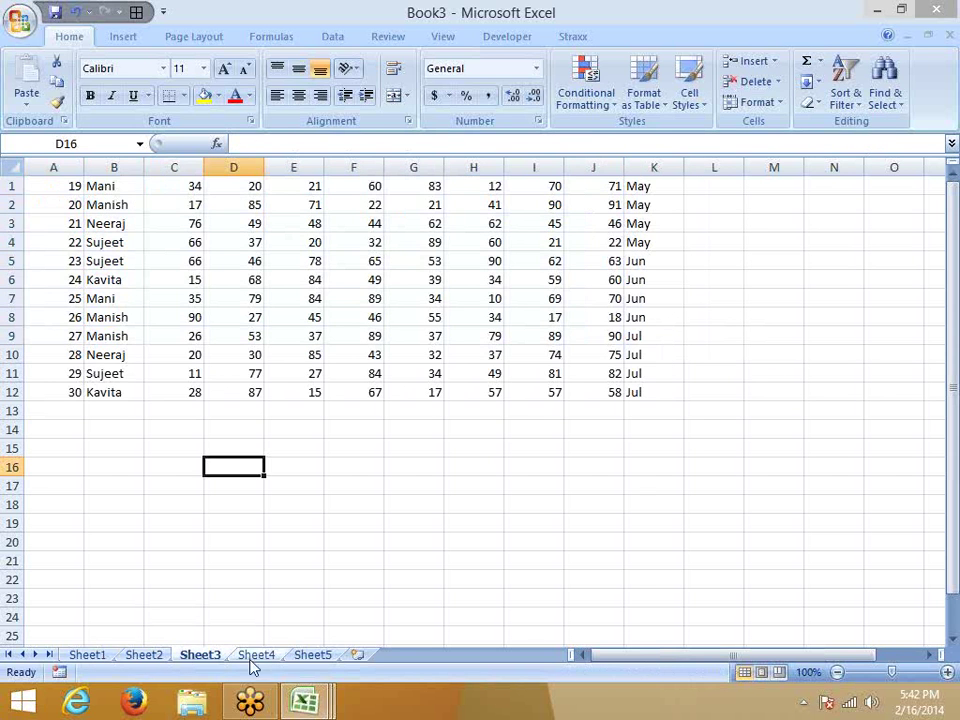
pyautogui.moveTo(305, 701)
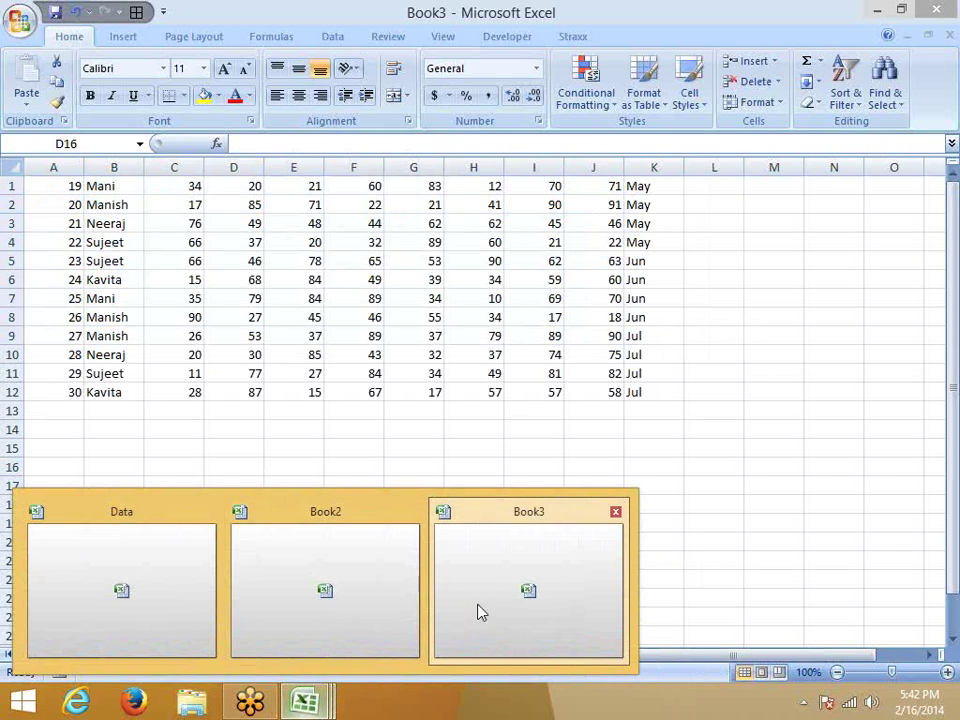
pyautogui.click(311, 606)
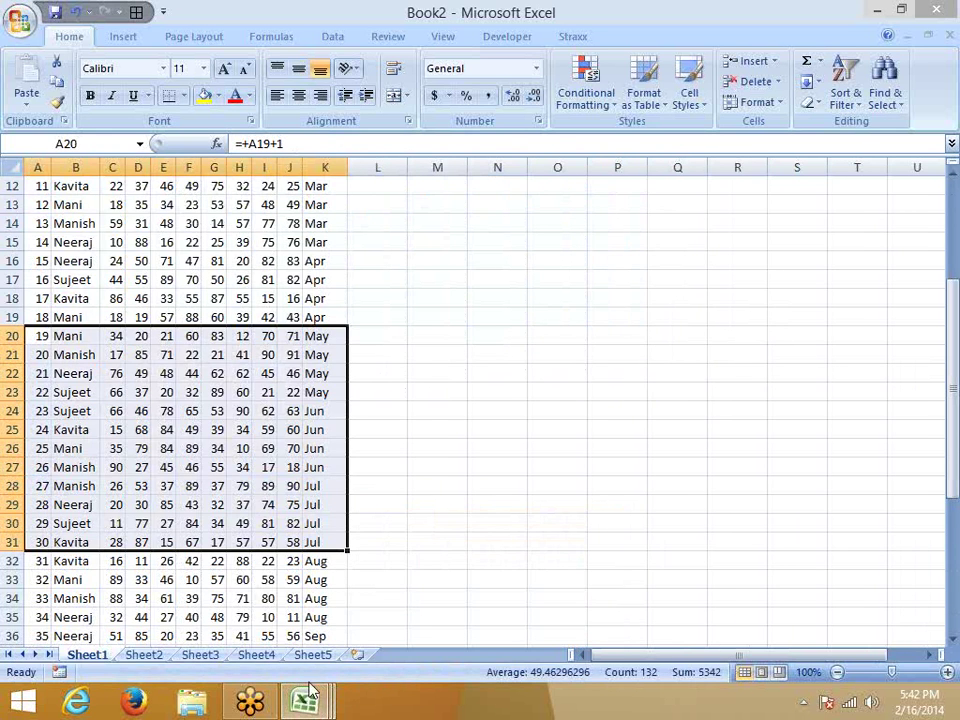
# Step through Book2's sheets to Sheet5 and insert a new worksheet.
pyautogui.click(152, 656)
pyautogui.click(195, 656)
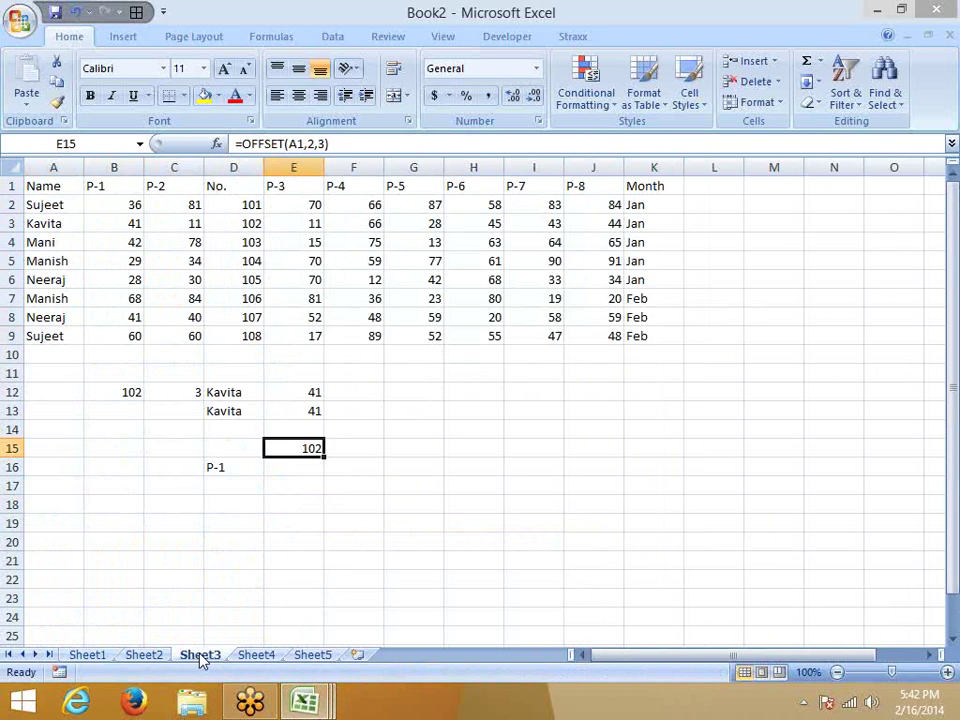
pyautogui.click(258, 656)
pyautogui.click(300, 656)
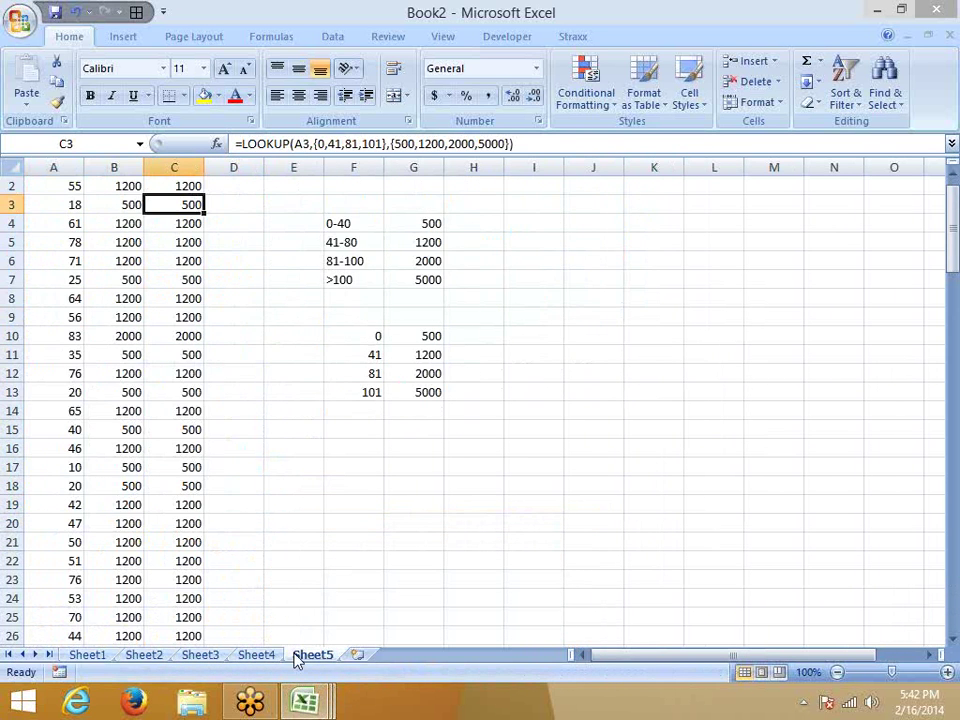
pyautogui.click(359, 655)
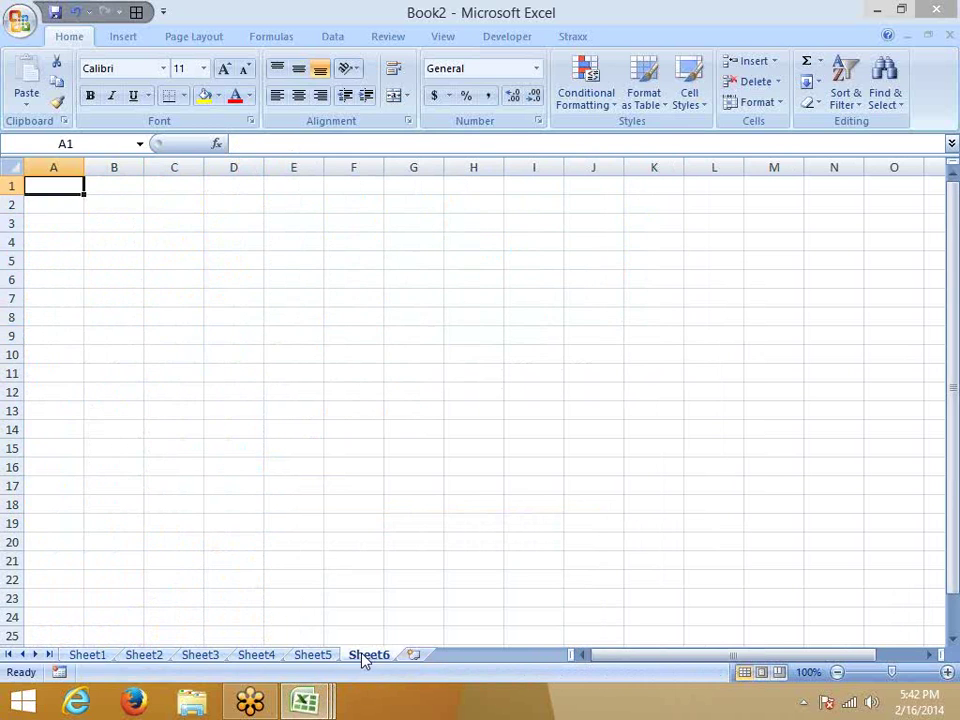
# Show the Formulas ribbon and browse the Lookup & Reference and Math & Trig function lists.
pyautogui.click(264, 40)
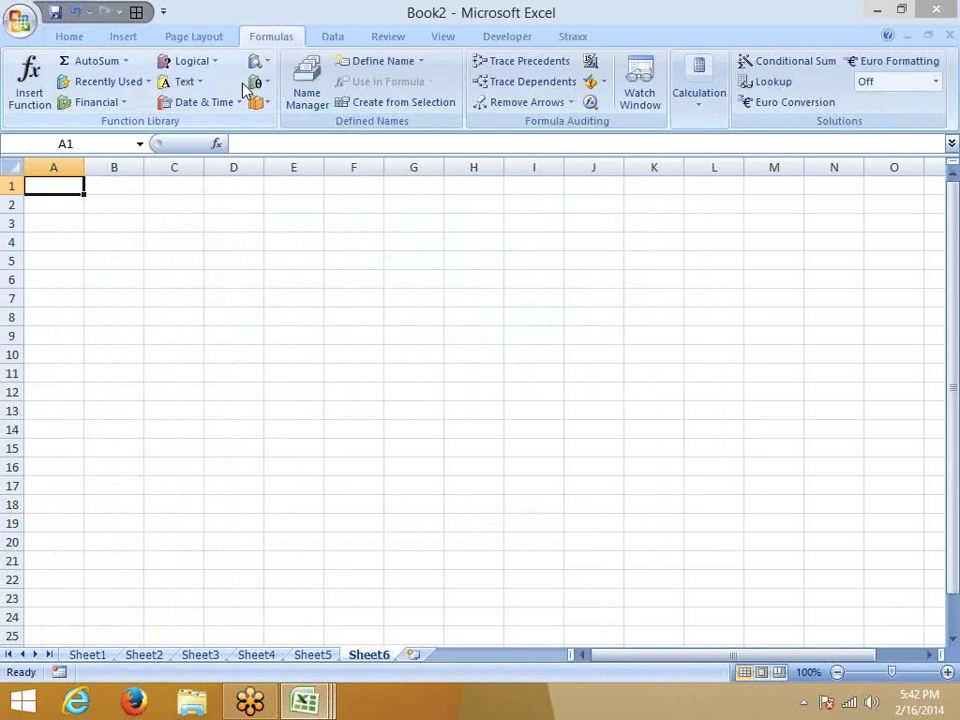
pyautogui.click(266, 64)
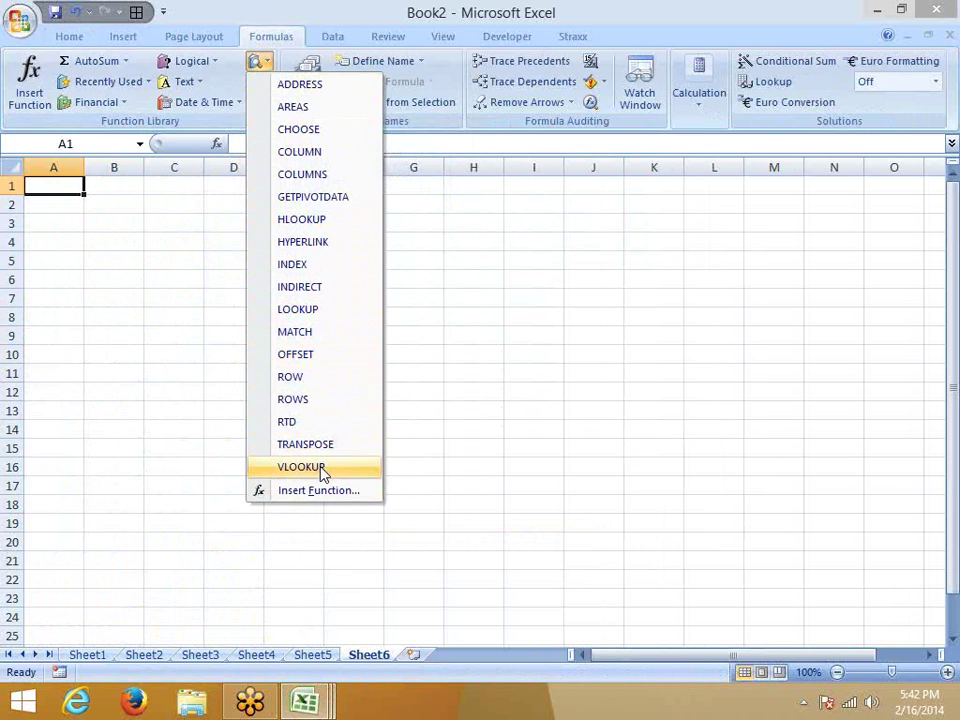
pyautogui.click(210, 336)
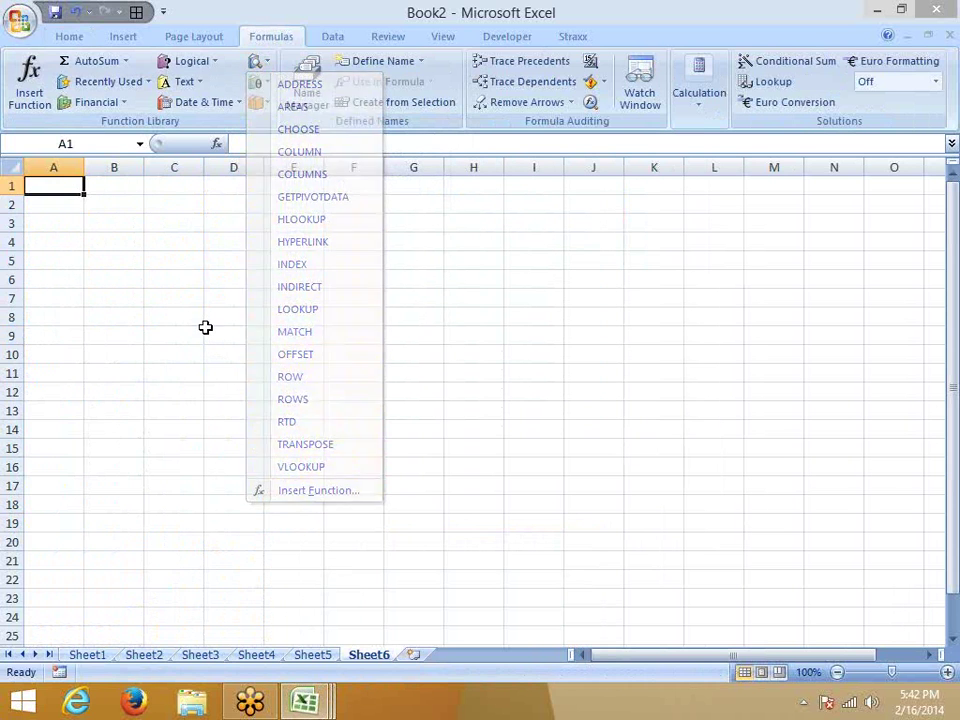
pyautogui.click(264, 84)
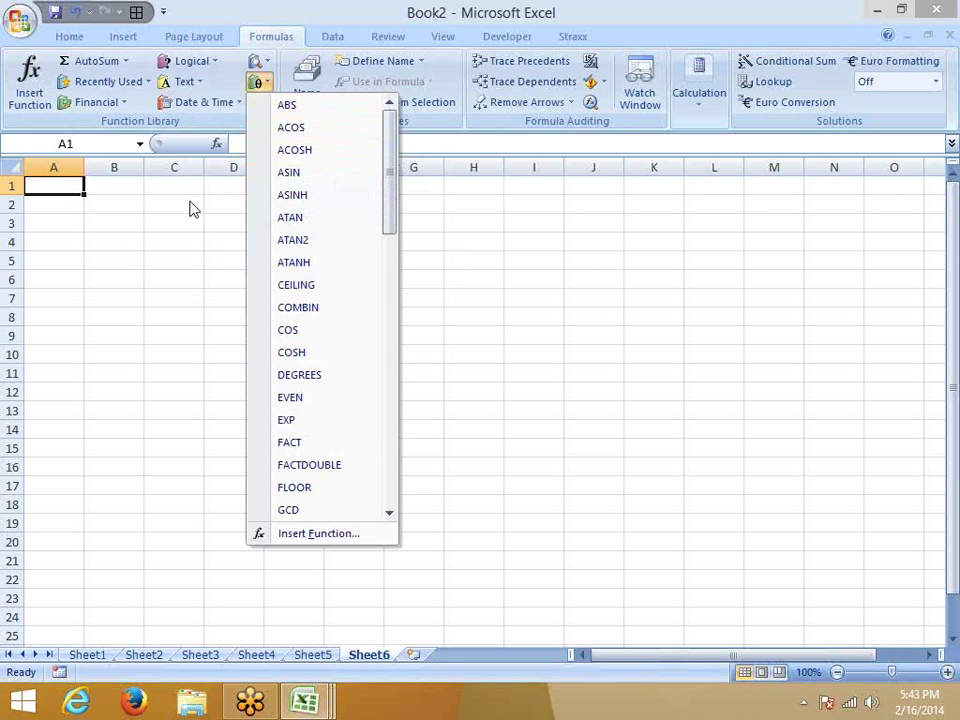
pyautogui.click(161, 225)
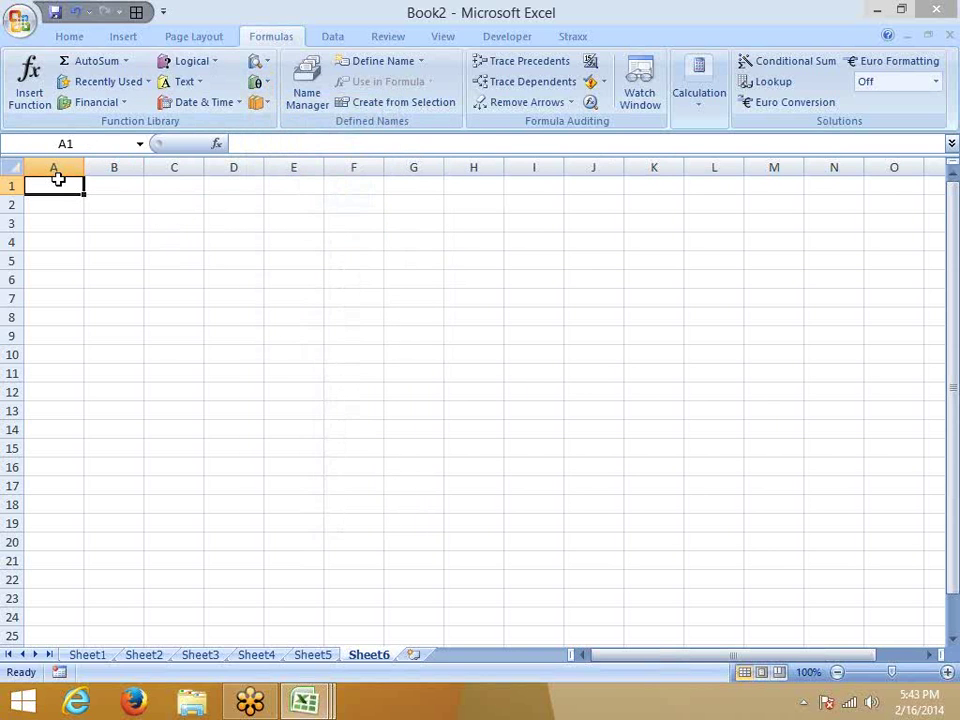
# Put -12 in A1 and =ABS(A1) in B2, which returns 12.
pyautogui.write('-12')
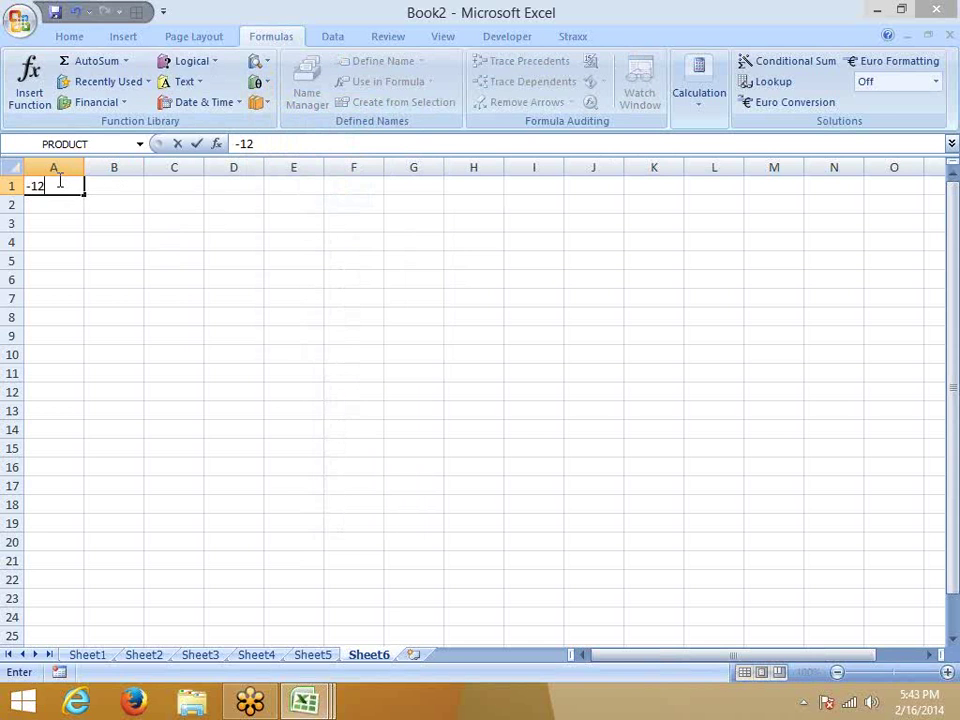
pyautogui.press('Return')
pyautogui.press('Right')
pyautogui.write('=')
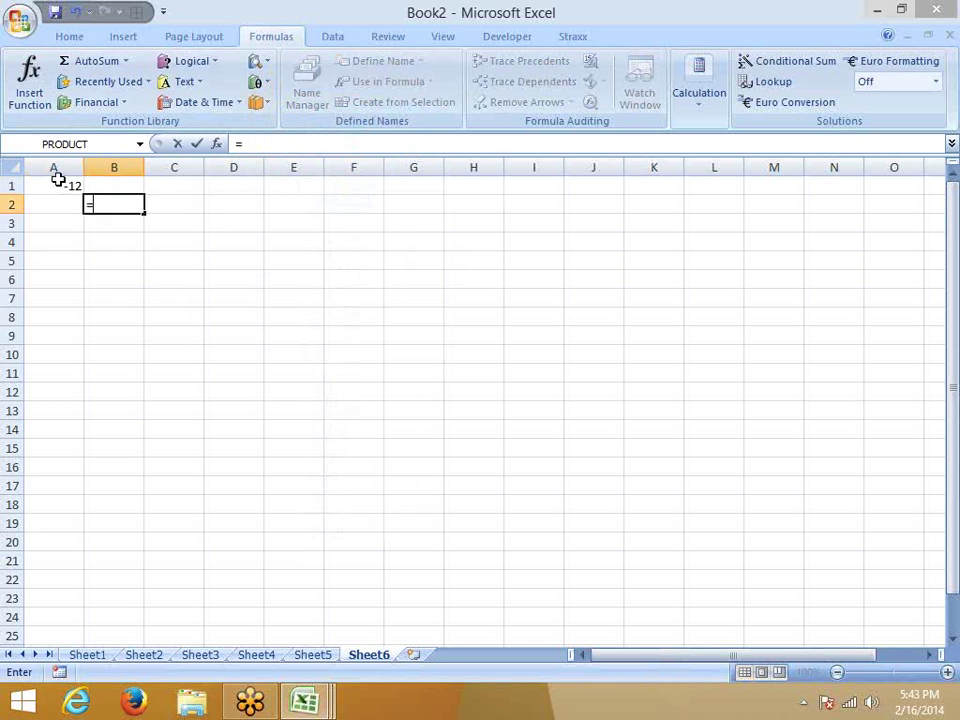
pyautogui.write('a')
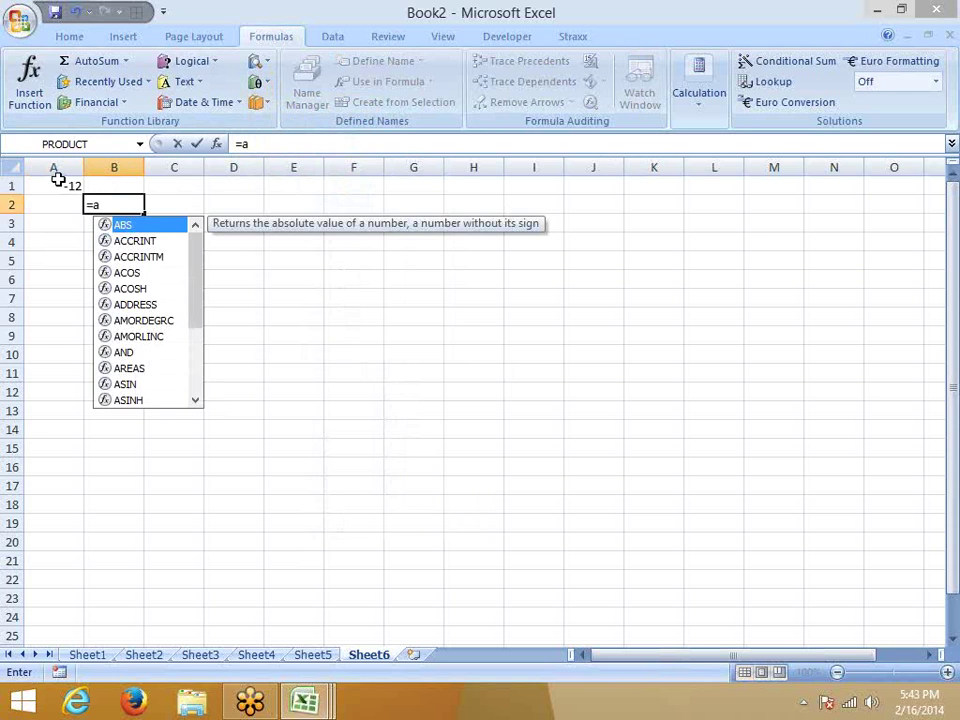
pyautogui.press('Tab')
pyautogui.click(58, 180)
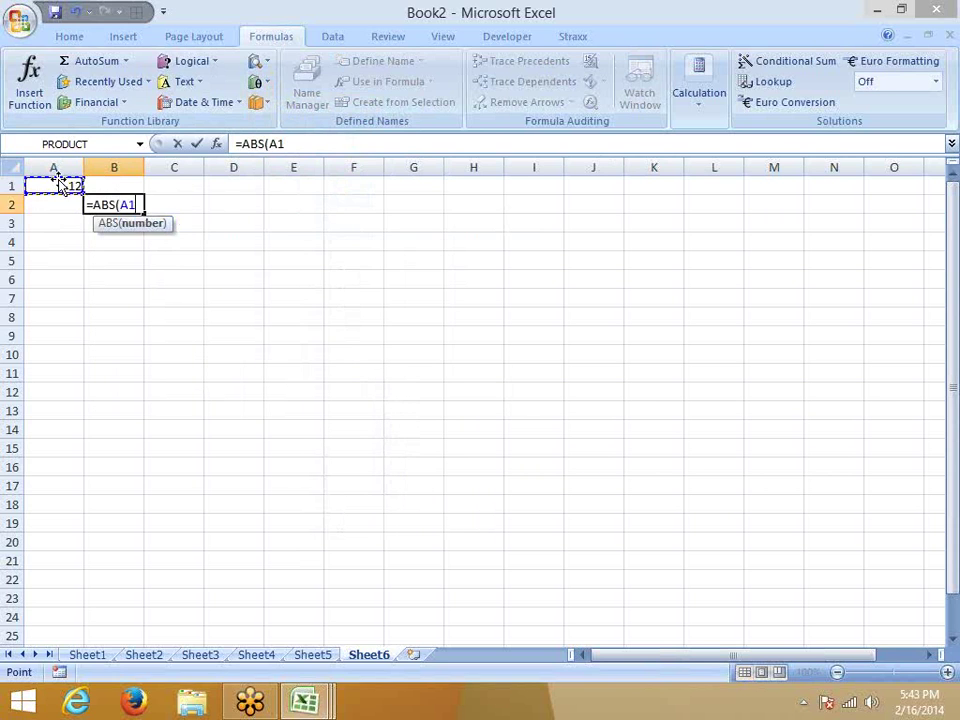
pyautogui.press('Return')
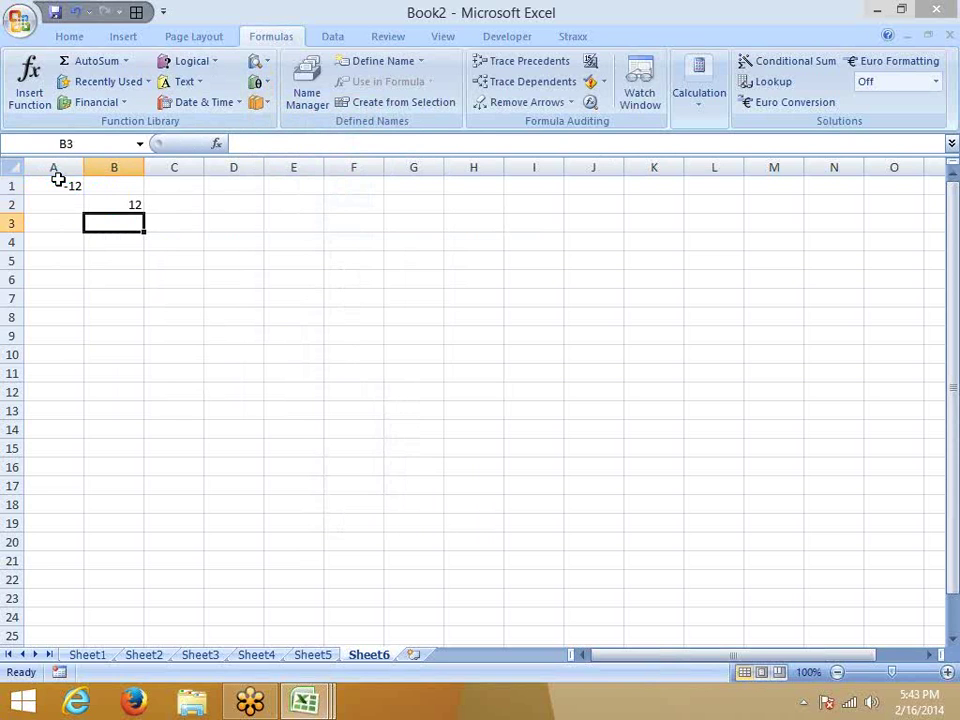
pyautogui.press('Up')
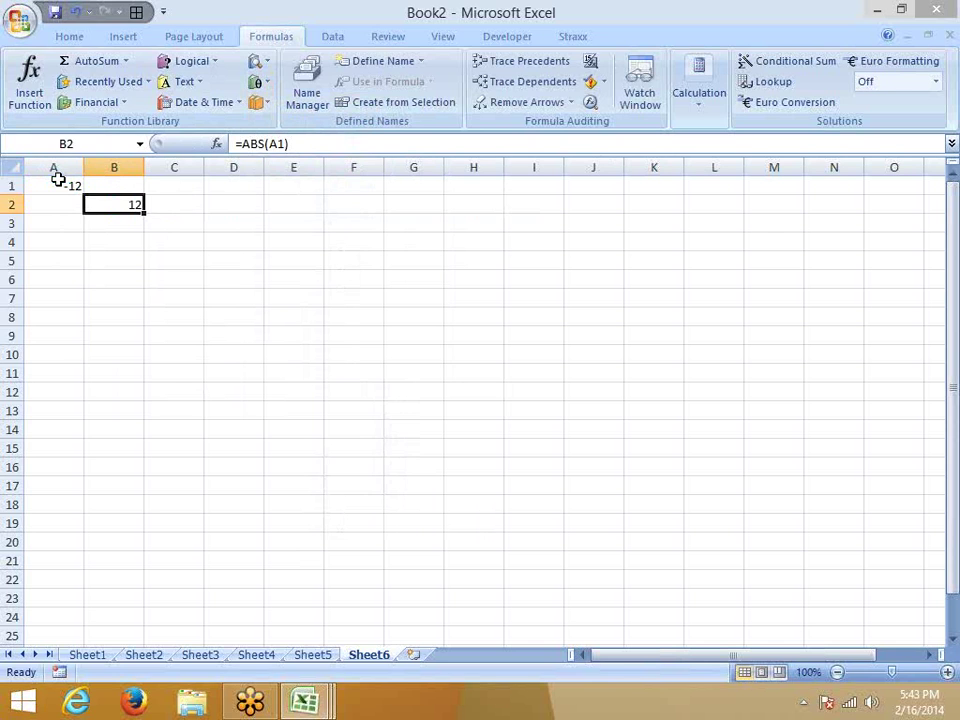
pyautogui.click(161, 276)
pyautogui.click(128, 204)
pyautogui.click(228, 186)
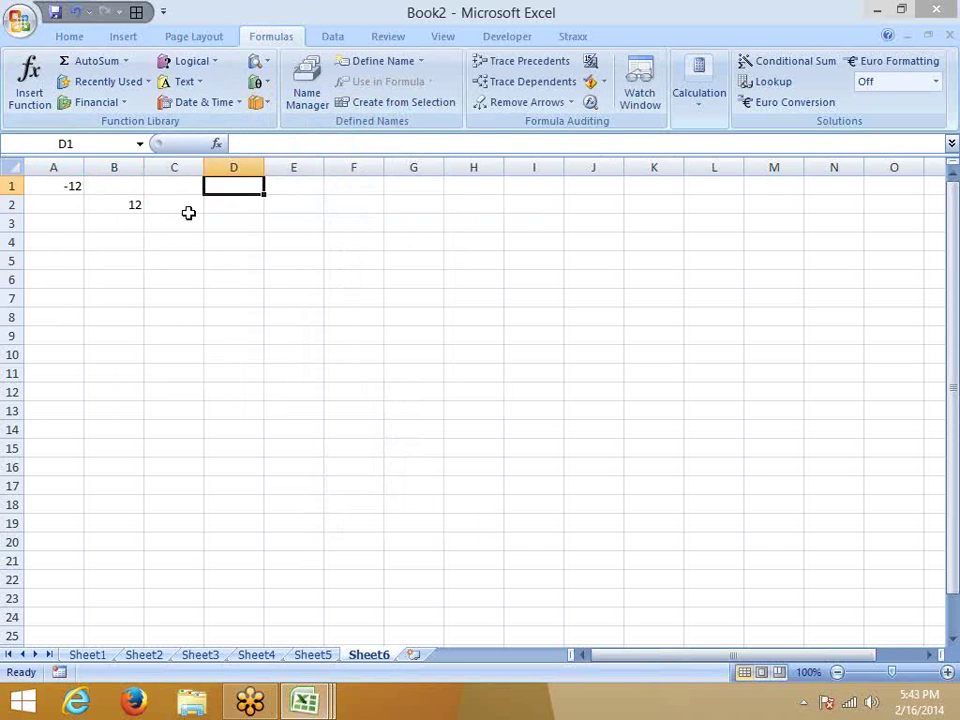
pyautogui.click(190, 220)
pyautogui.click(263, 86)
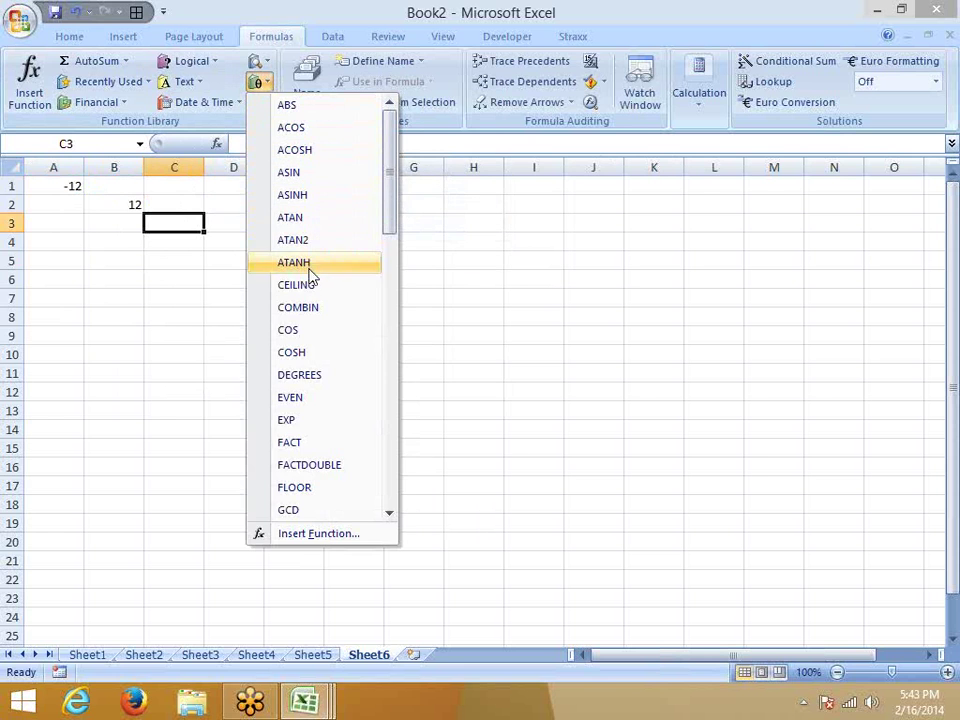
pyautogui.click(172, 277)
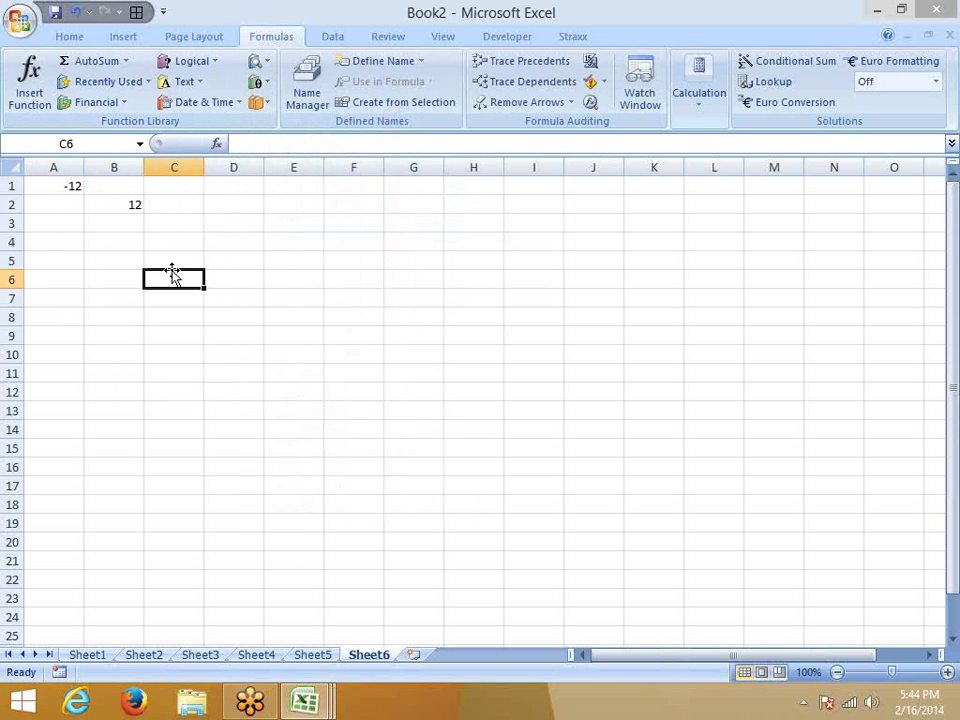
# Put 1 in B5 and enter =CEILING(B5,60) in C5.
pyautogui.press('Left')
pyautogui.press('Up')
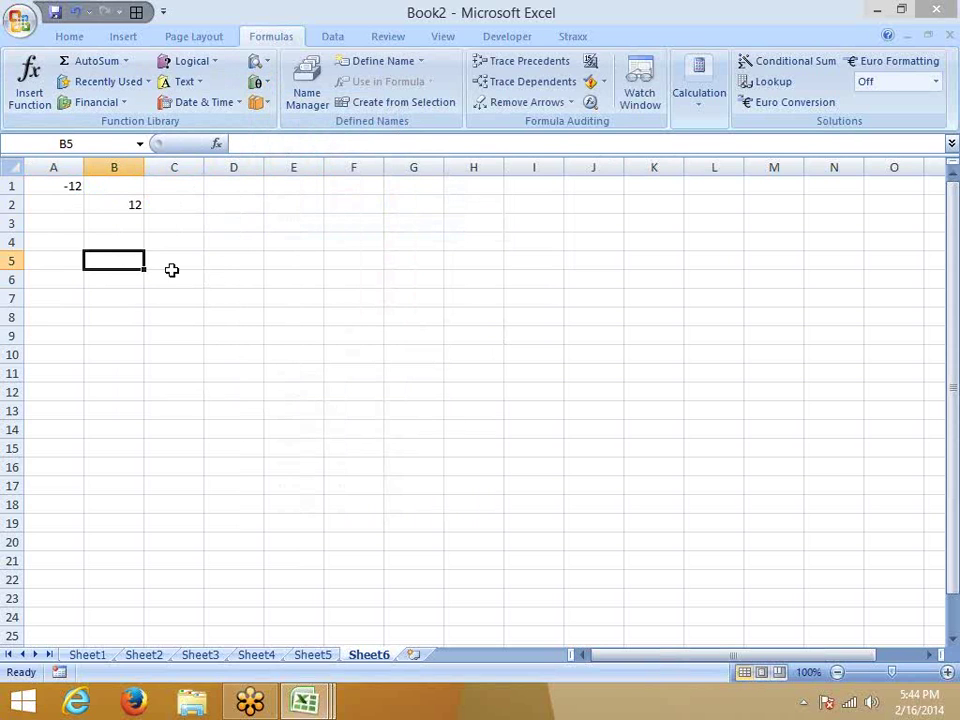
pyautogui.write('1')
pyautogui.click(173, 276)
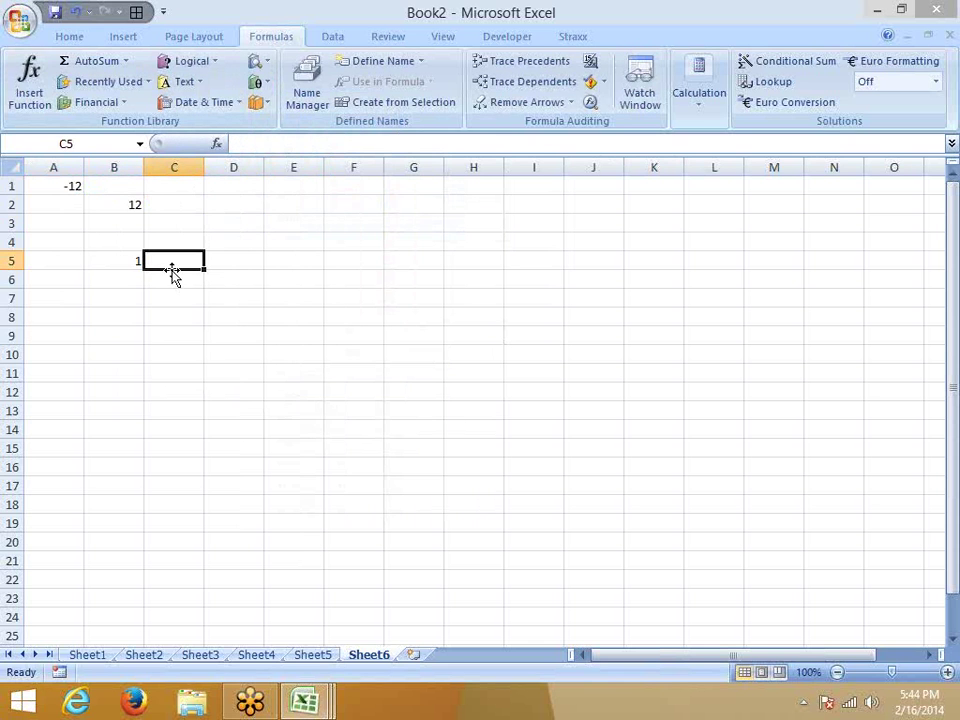
pyautogui.write('=ce')
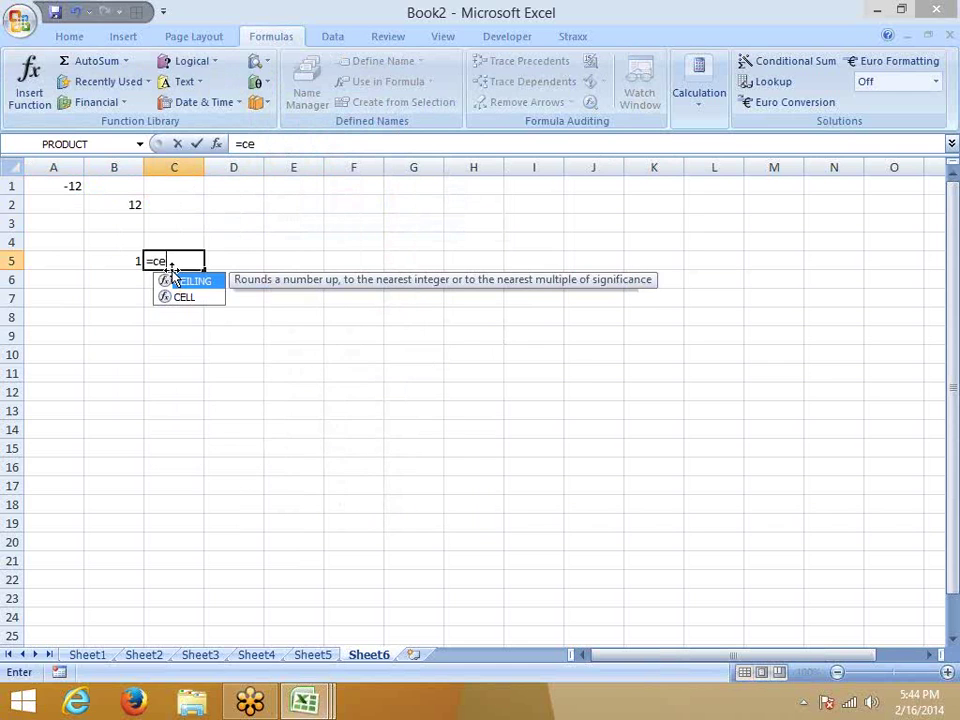
pyautogui.press('Tab')
pyautogui.press('Left')
pyautogui.write(',60')
pyautogui.press('Return')
# Try 59, 60 and 61 in B5 to see CEILING round up to 60.
pyautogui.press('Up')
pyautogui.press('Left')
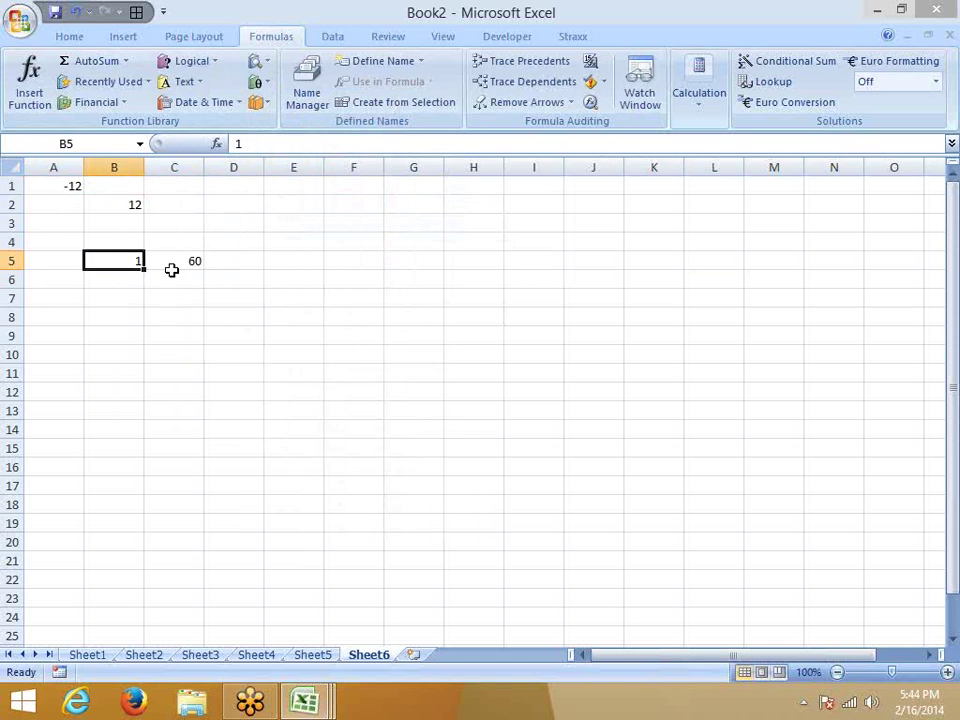
pyautogui.write('59')
pyautogui.press('Return')
pyautogui.press('Up')
pyautogui.write('60')
pyautogui.press('Return')
pyautogui.press('Up')
pyautogui.write('61')
pyautogui.press('Return')
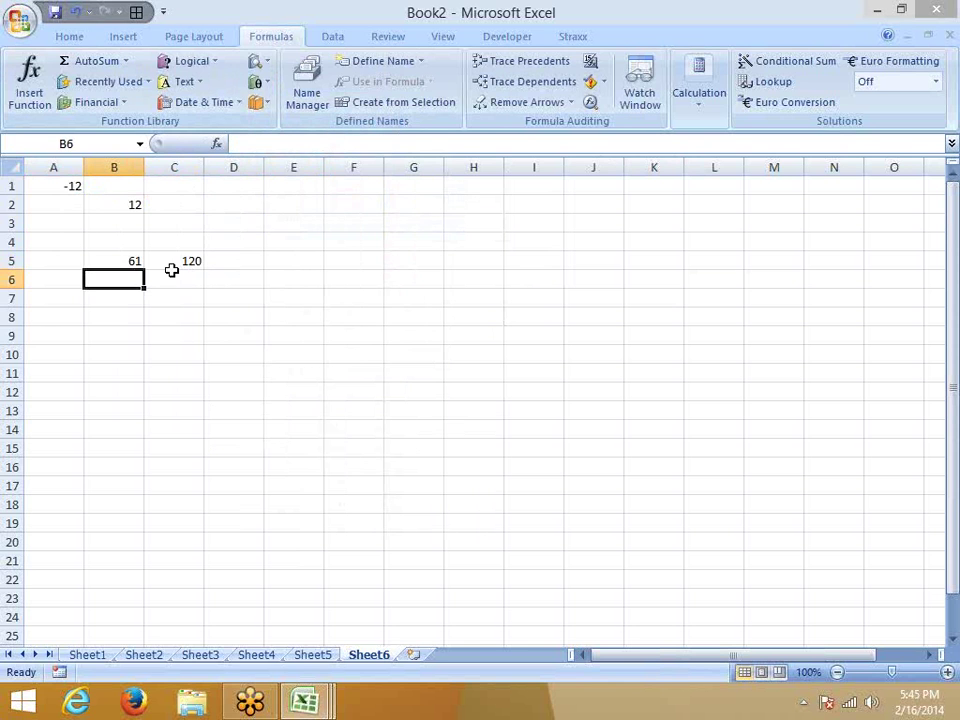
# Enter =FLOOR(B5,60) in D5.
pyautogui.press('Up')
pyautogui.press('Right')
pyautogui.press('Right')
pyautogui.write('=')
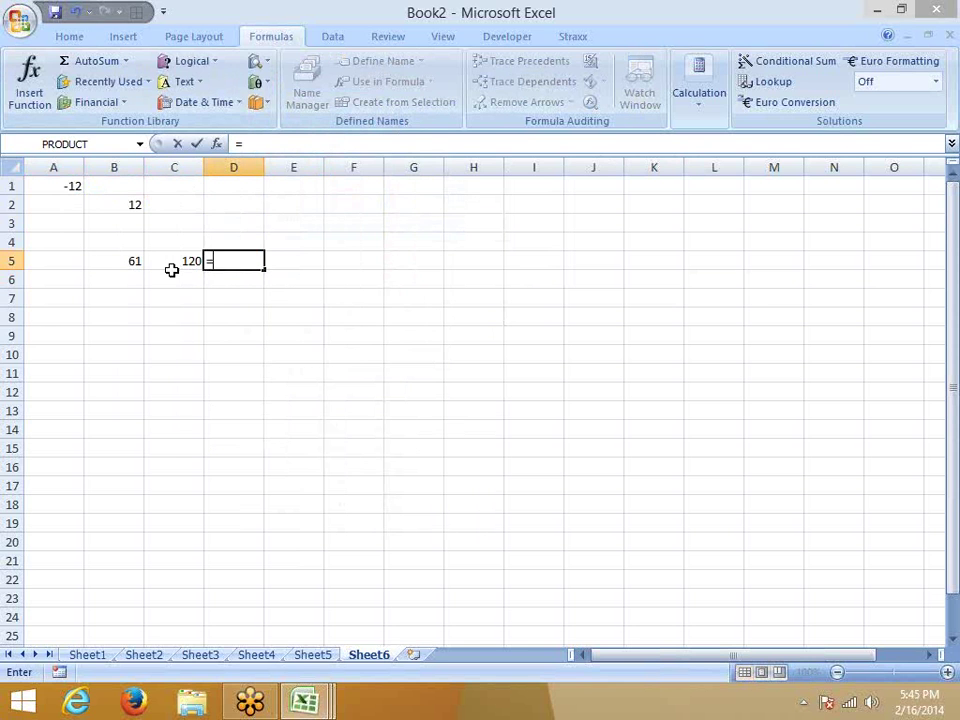
pyautogui.write('fl')
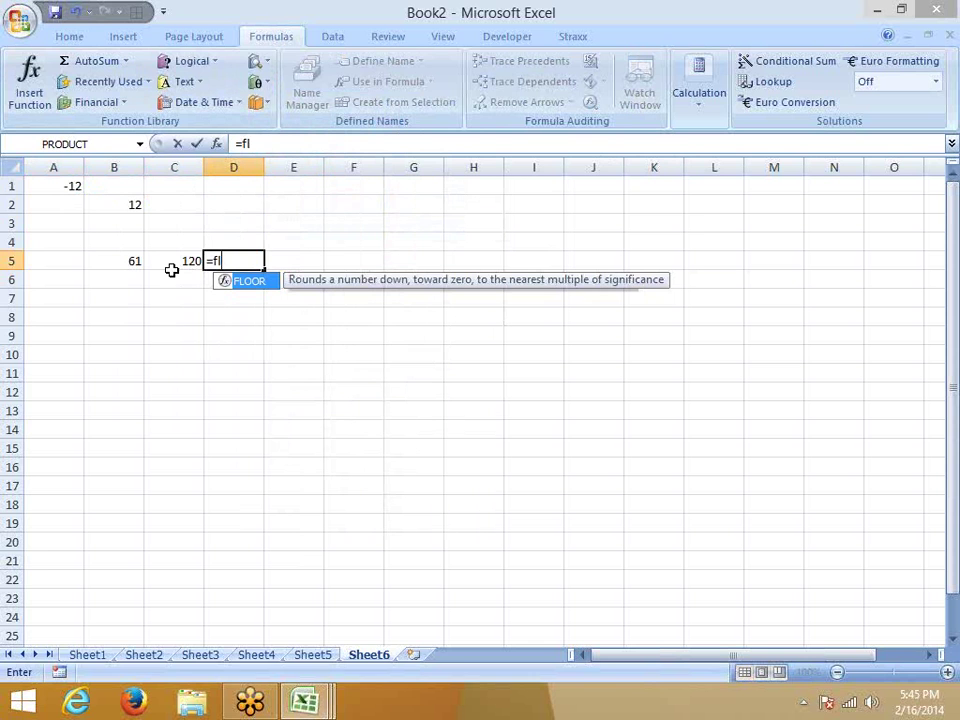
pyautogui.press('Tab')
pyautogui.click(171, 267)
pyautogui.press('Left')
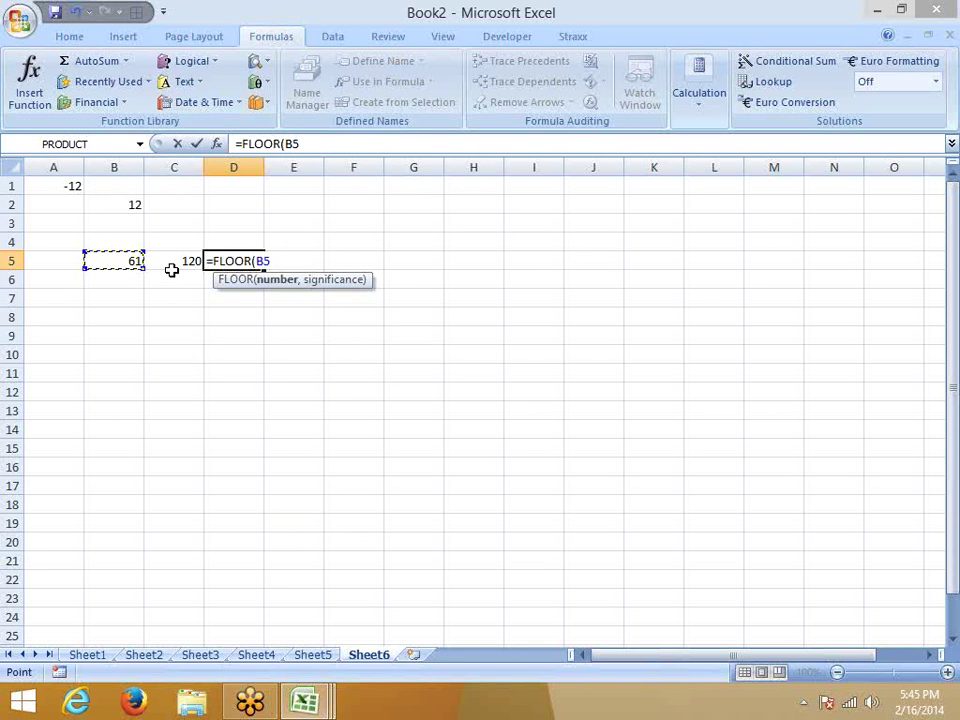
pyautogui.write(',60')
pyautogui.press('Return')
# Test B5 with 5 and then 65, reviewing the CEILING and FLOOR formulas.
pyautogui.press('Up')
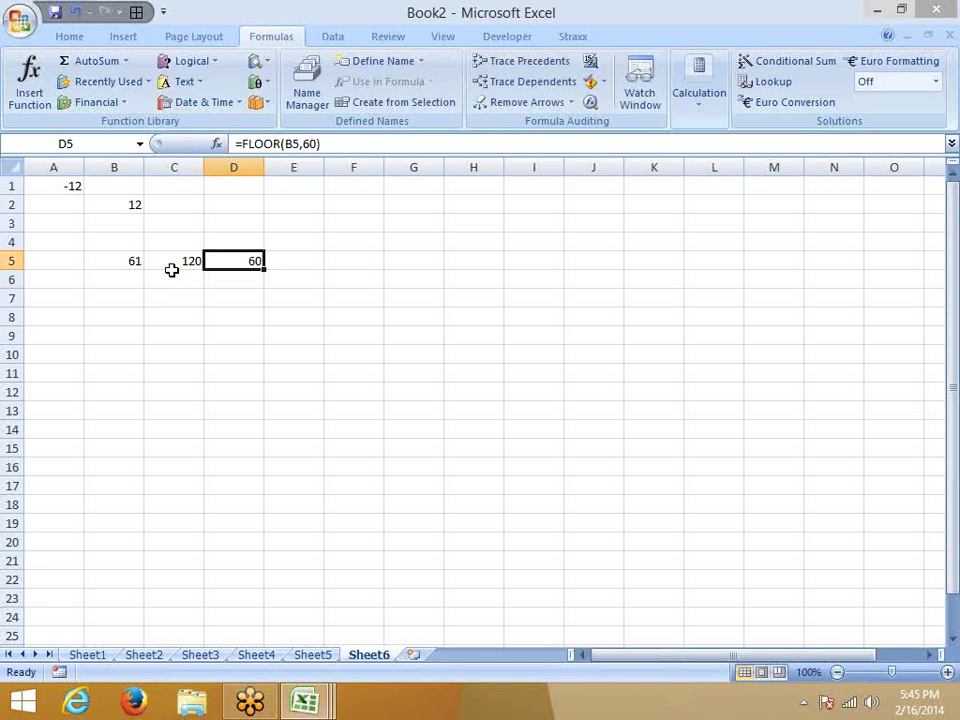
pyautogui.press('Left')
pyautogui.press('Left')
pyautogui.write('5')
pyautogui.press('Return')
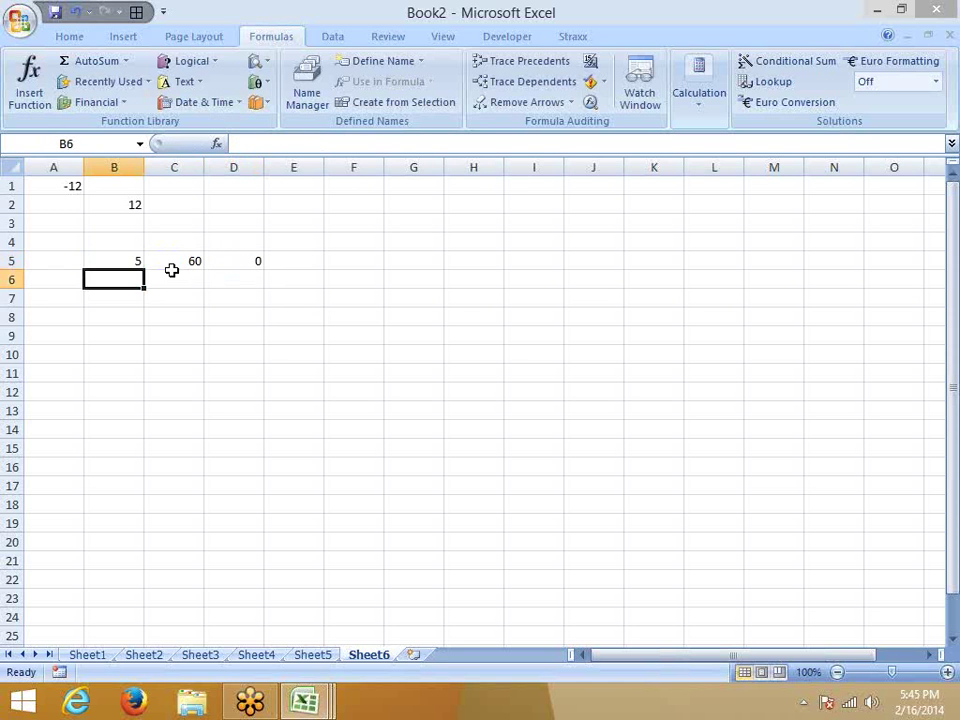
pyautogui.press('Up')
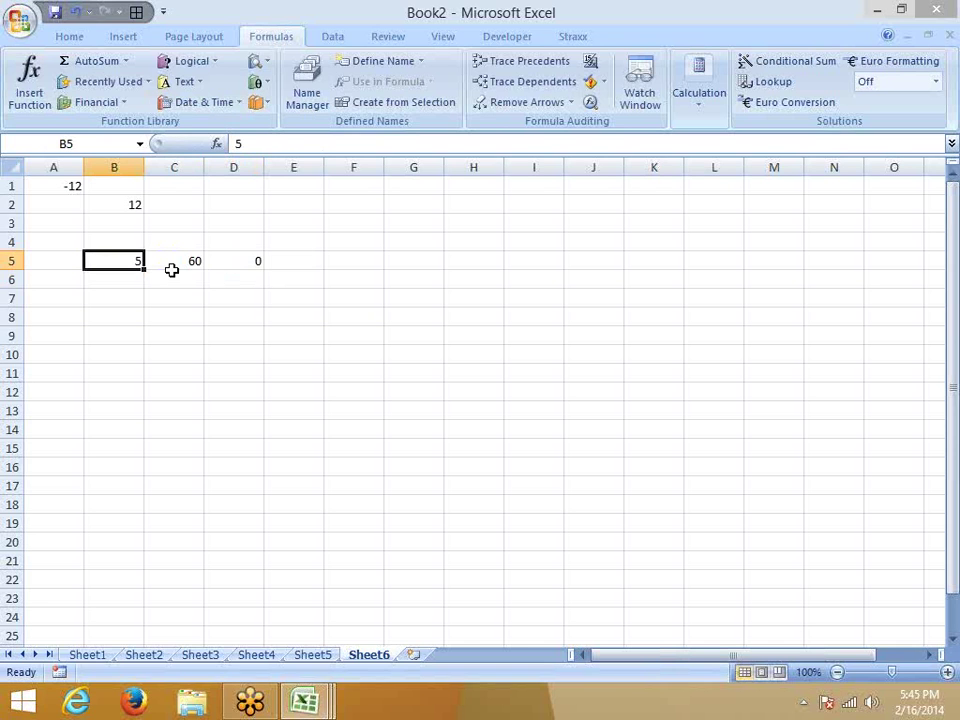
pyautogui.write('65')
pyautogui.hotkey('ctrl', 'Return')
pyautogui.click(248, 265)
pyautogui.click(182, 272)
pyautogui.click(200, 262)
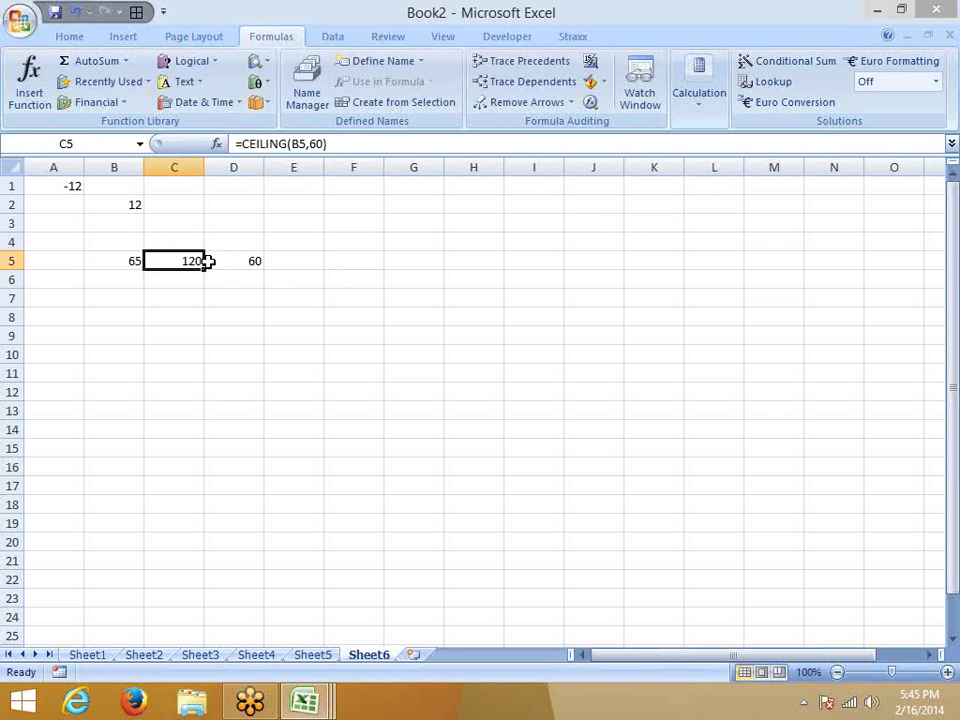
pyautogui.click(225, 261)
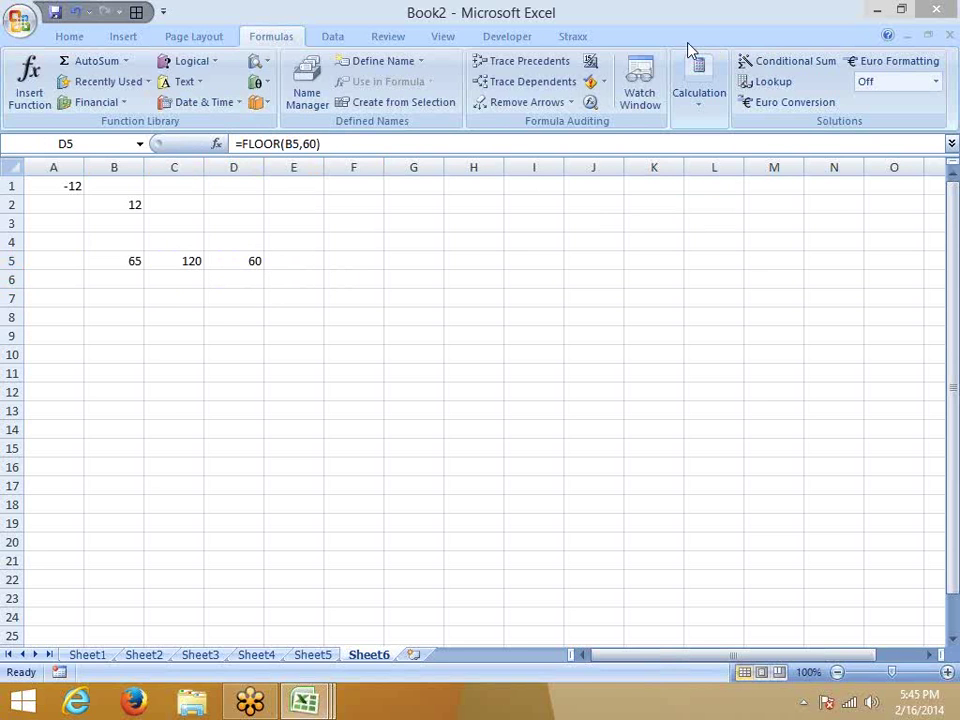
# Put 3 in B9 and 2 in C9 as COMBIN inputs.
pyautogui.click(146, 336)
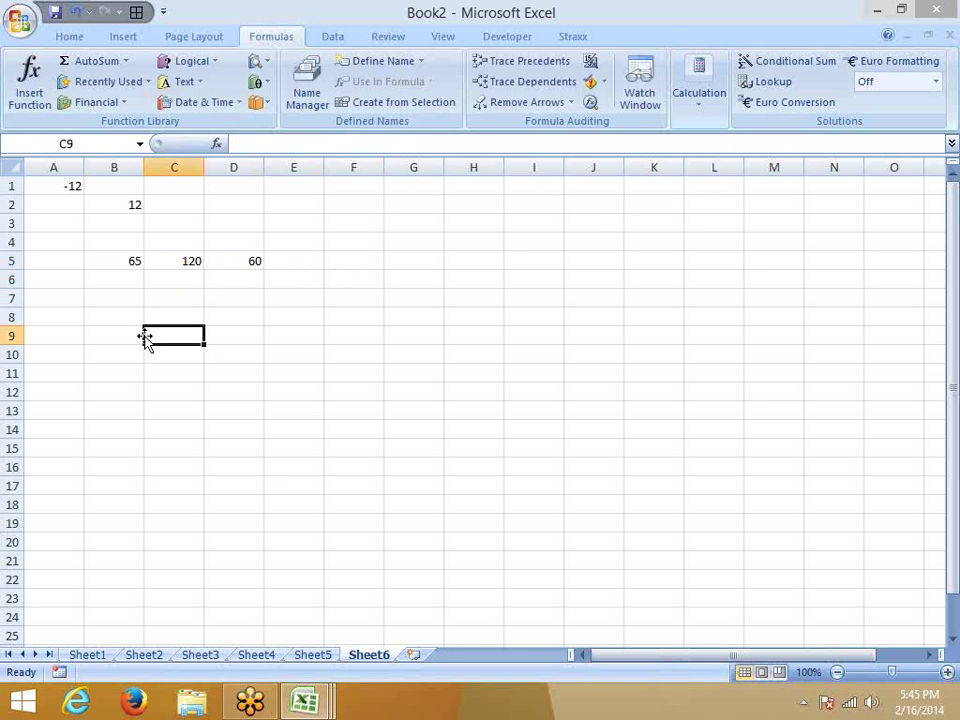
pyautogui.click(262, 82)
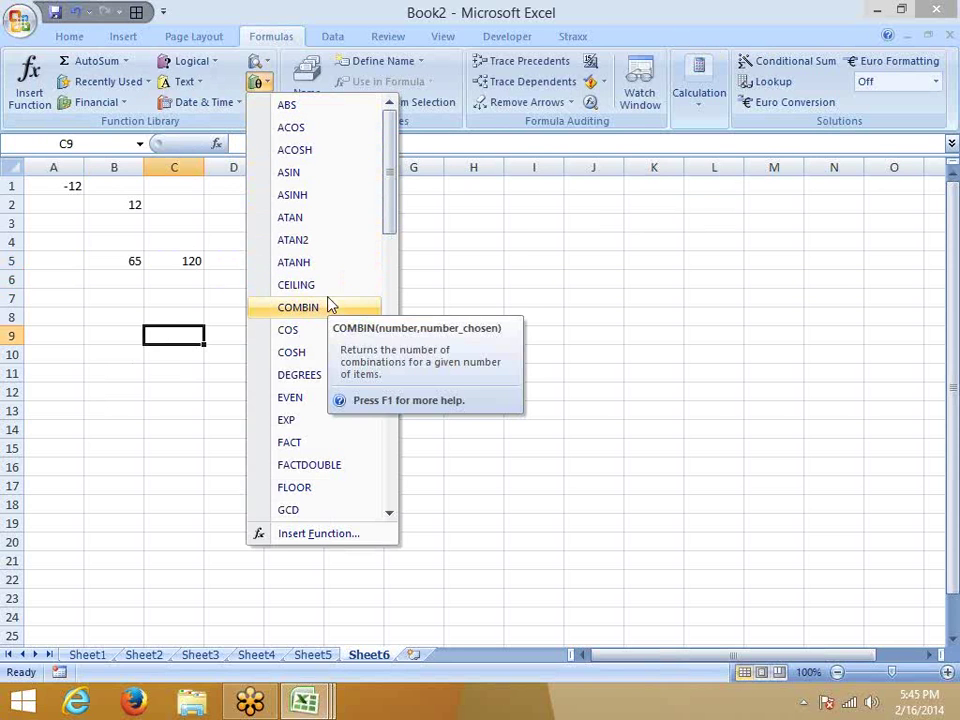
pyautogui.click(116, 331)
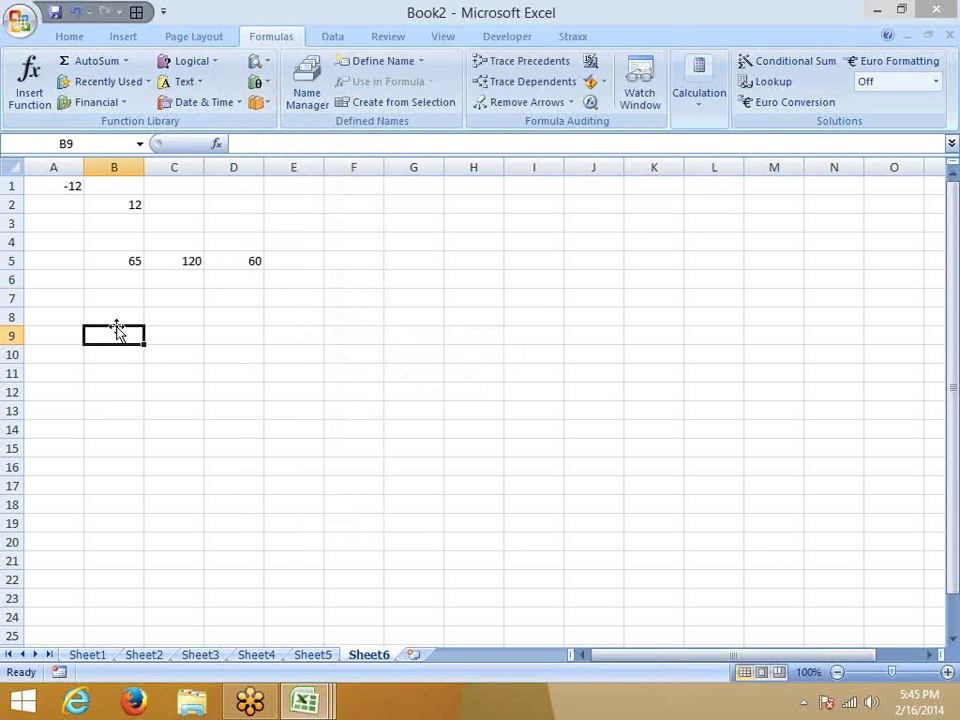
pyautogui.write('3')
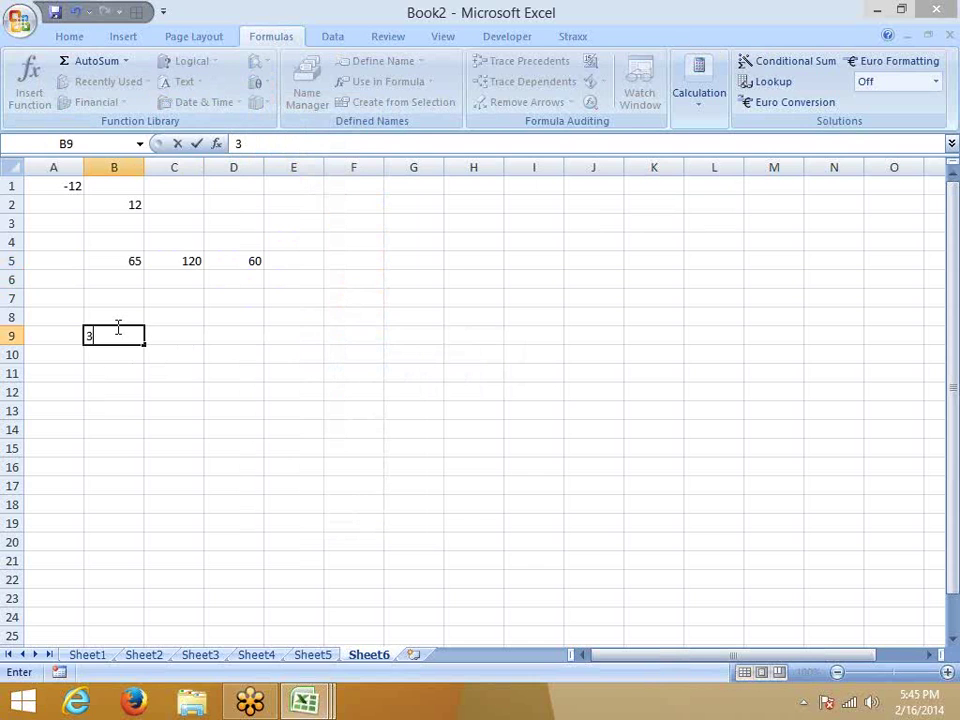
pyautogui.press('Tab')
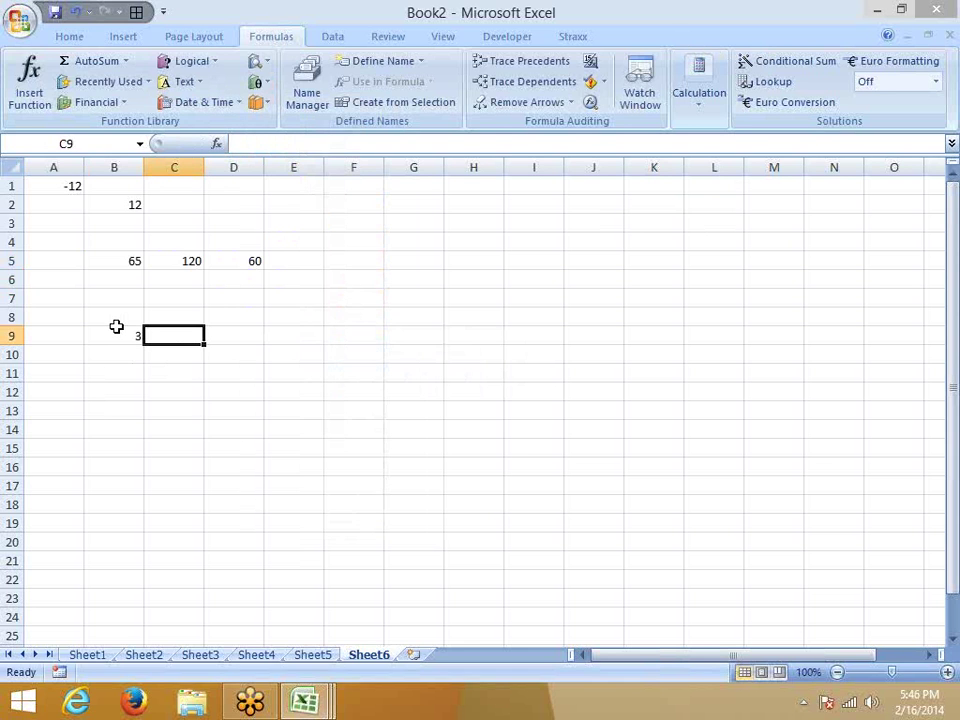
pyautogui.write('2')
pyautogui.press('Tab')
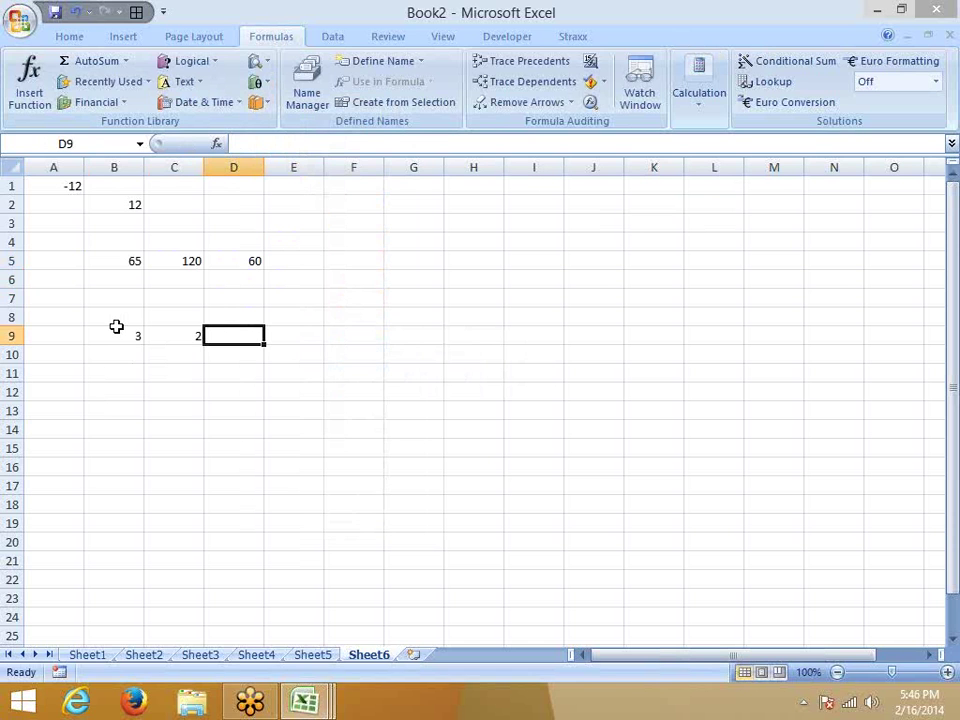
# Enter =COMBIN(B9,C9) in D9.
pyautogui.write('=')
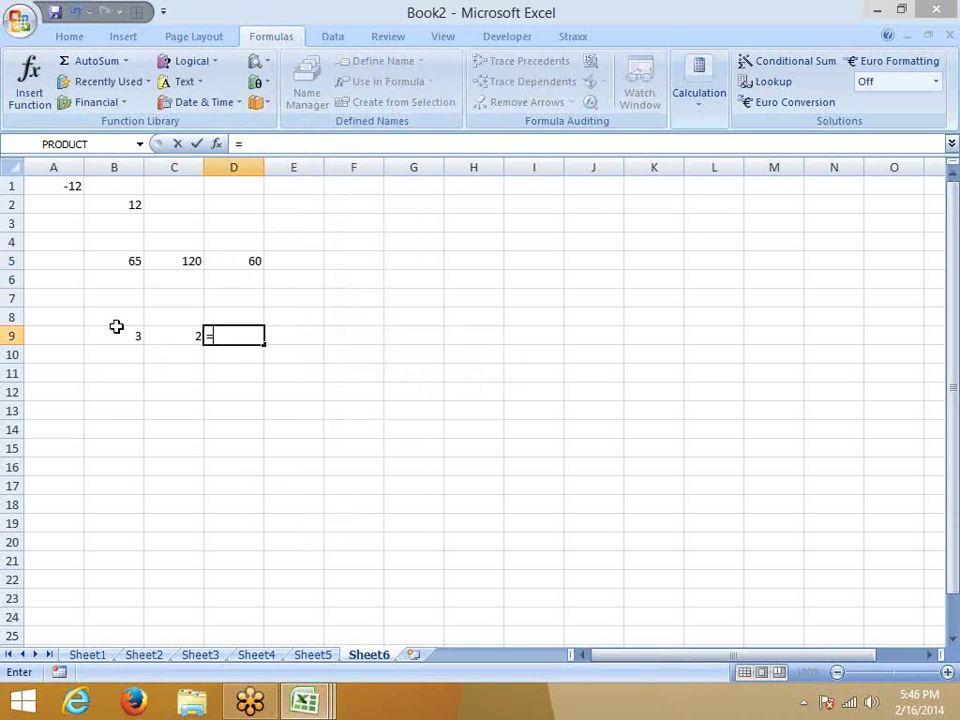
pyautogui.write('co')
pyautogui.press('Down')
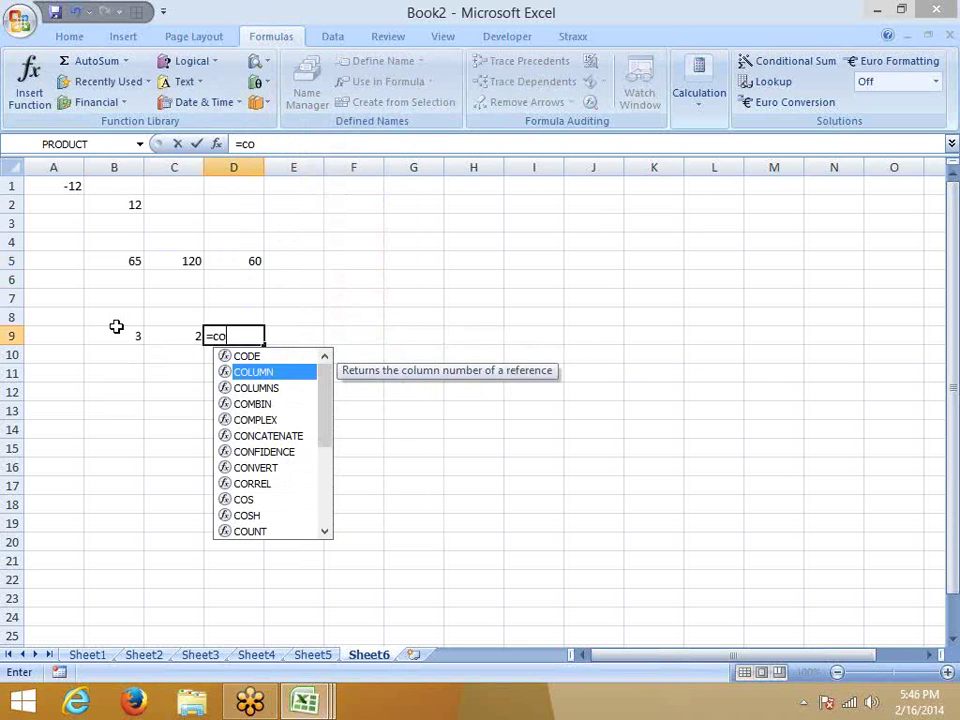
pyautogui.press('Up')
pyautogui.press('Down')
pyautogui.press('Down')
pyautogui.press('Down')
pyautogui.press('Tab')
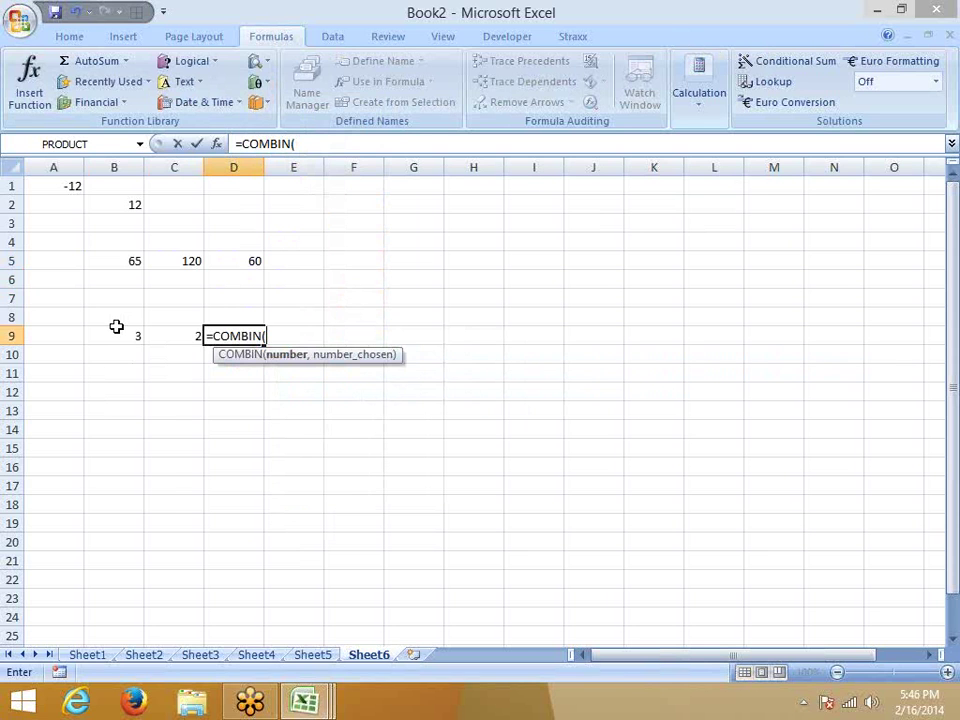
pyautogui.click(116, 330)
pyautogui.write(',')
pyautogui.press('Left')
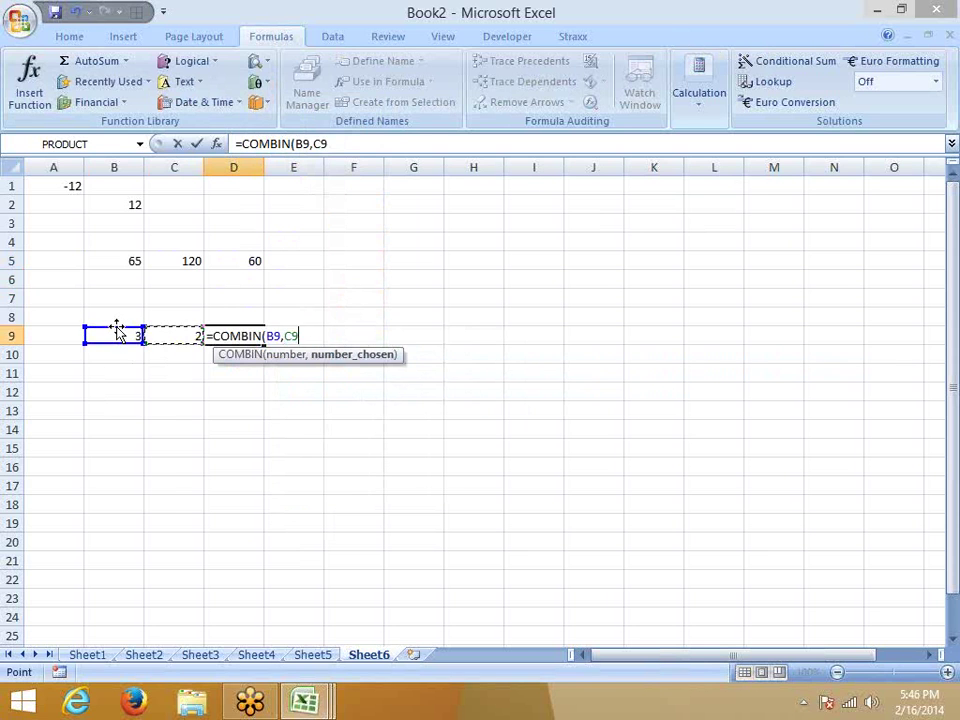
pyautogui.press('Return')
# Change B9 to 6 so COMBIN returns 15.
pyautogui.press('Up')
pyautogui.click(117, 330)
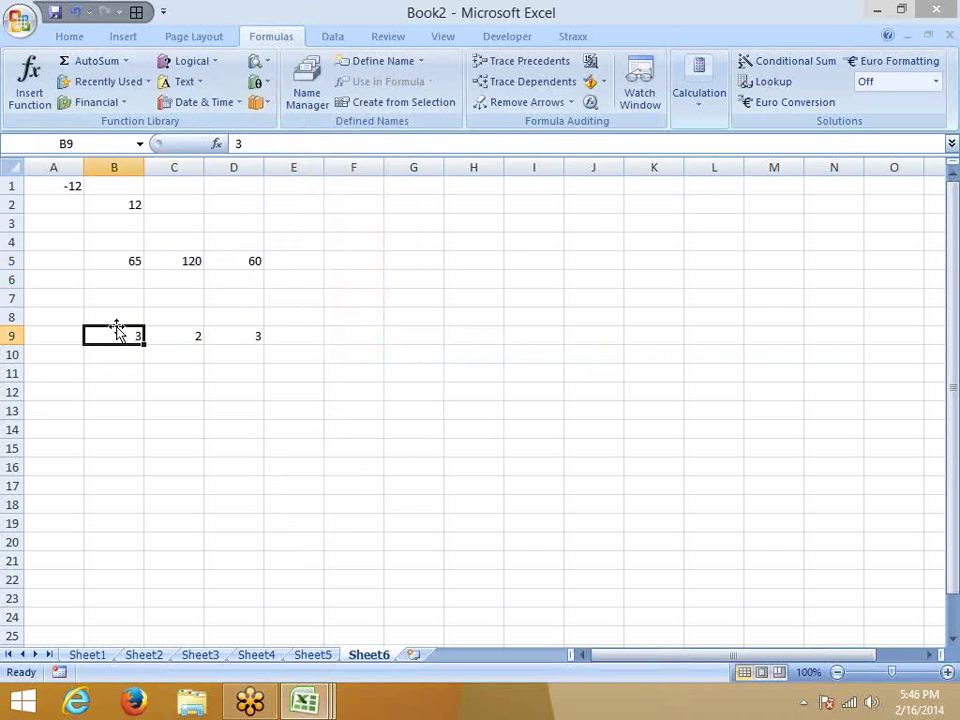
pyautogui.write('6')
pyautogui.press('Tab')
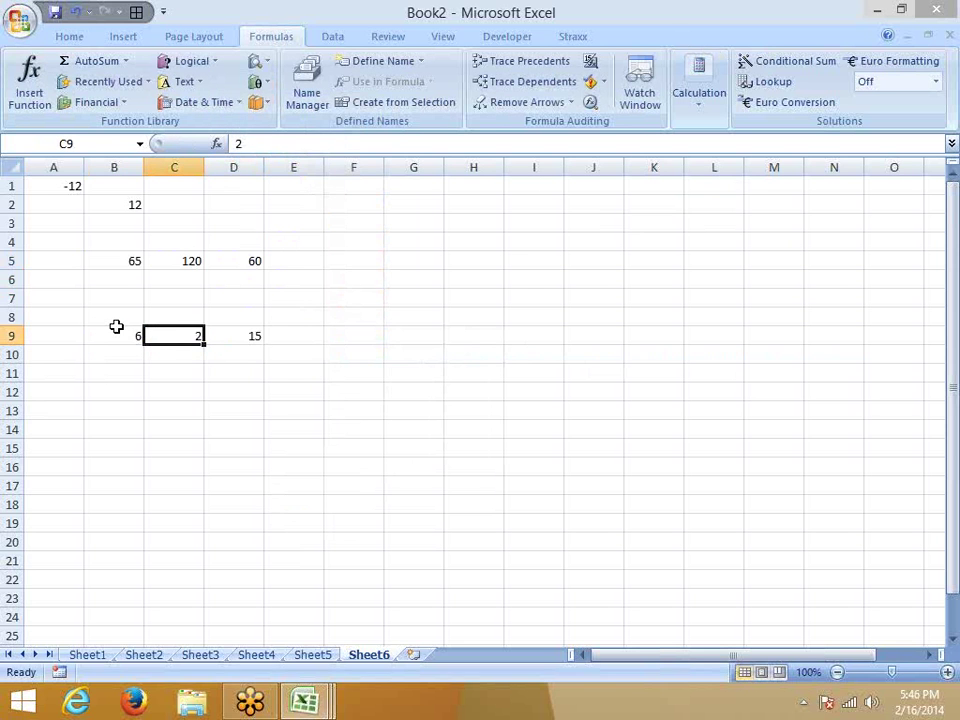
# Restore 3 in B9 and list the letters A, B, C in B11:B13.
pyautogui.click(116, 330)
pyautogui.write('3')
pyautogui.press('Tab')
pyautogui.press('Down')
pyautogui.press('Down')
pyautogui.press('Left')
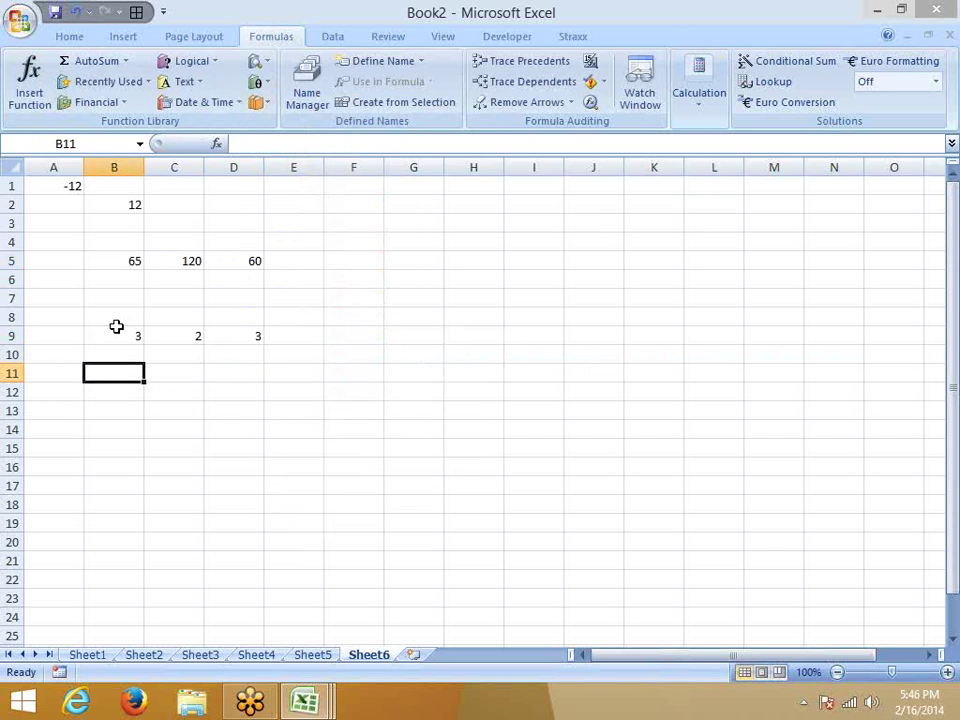
pyautogui.write('A')
pyautogui.press('Return')
pyautogui.write('B')
pyautogui.press('Return')
pyautogui.write('C')
pyautogui.press('Return')
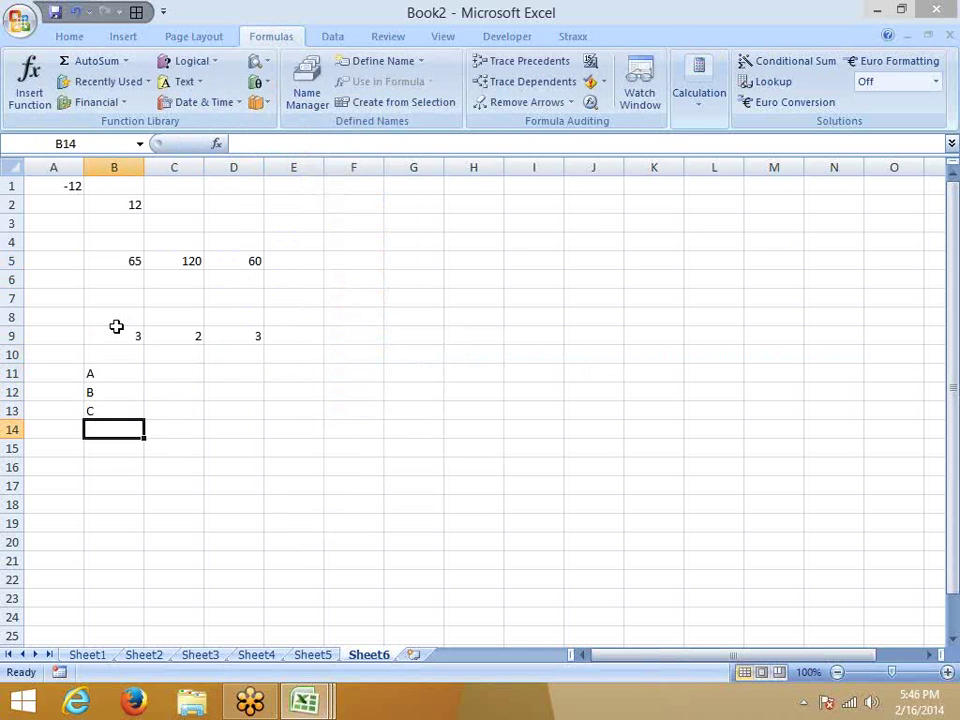
# Copy A and B into D11:D12 as the first pair.
pyautogui.press('Right')
pyautogui.press('Left')
pyautogui.press('Up')
pyautogui.press('Up')
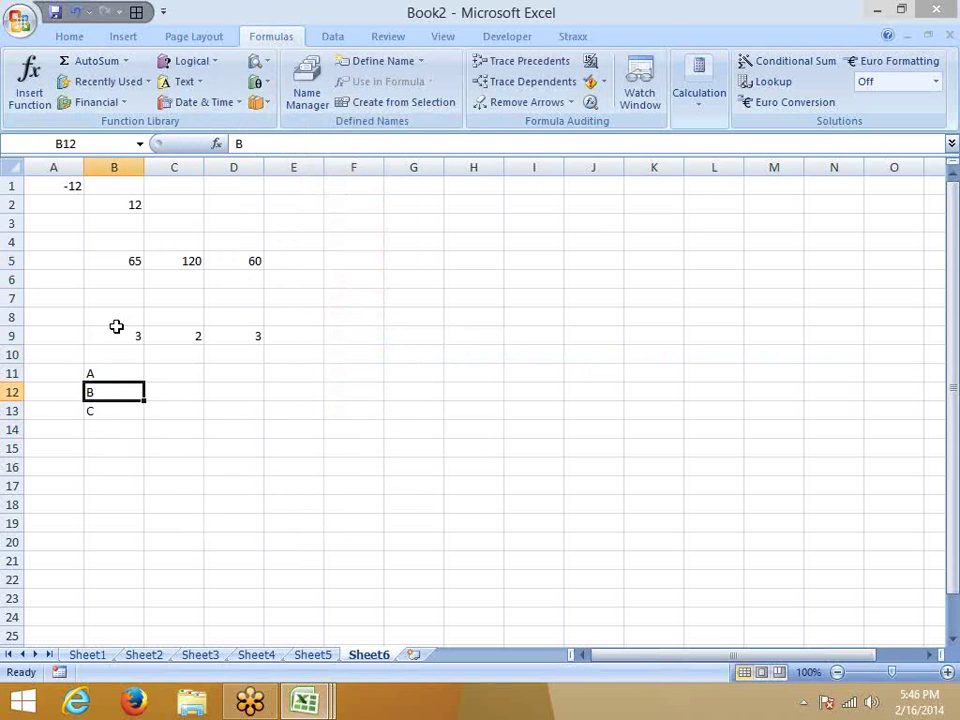
pyautogui.press('Up')
pyautogui.hotkey('shift', 'Down')
pyautogui.hotkey('ctrl', 'c')
pyautogui.press('Right')
pyautogui.press('Right')
pyautogui.hotkey('ctrl', 'v')
# Copy B and C into E11:E12 as the second pair.
pyautogui.press('Escape')
pyautogui.press('Left')
pyautogui.press('Left')
pyautogui.press('Down')
pyautogui.hotkey('shift', 'Down')
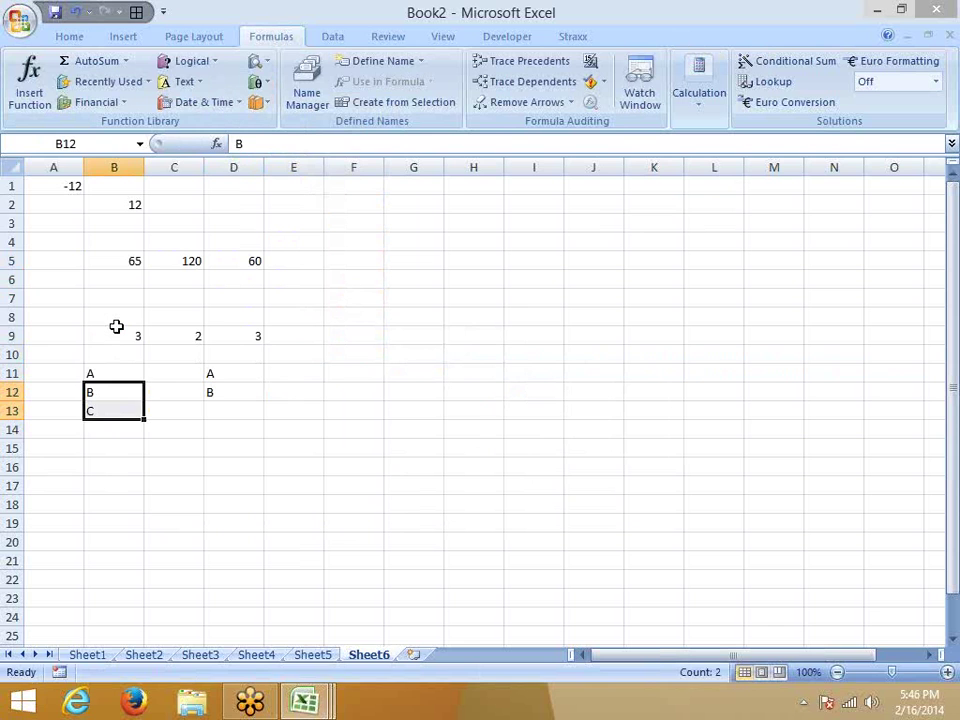
pyautogui.hotkey('ctrl', 'c')
pyautogui.press('Right')
pyautogui.press('Up')
pyautogui.press('Right')
pyautogui.press('Right')
pyautogui.press('Return')
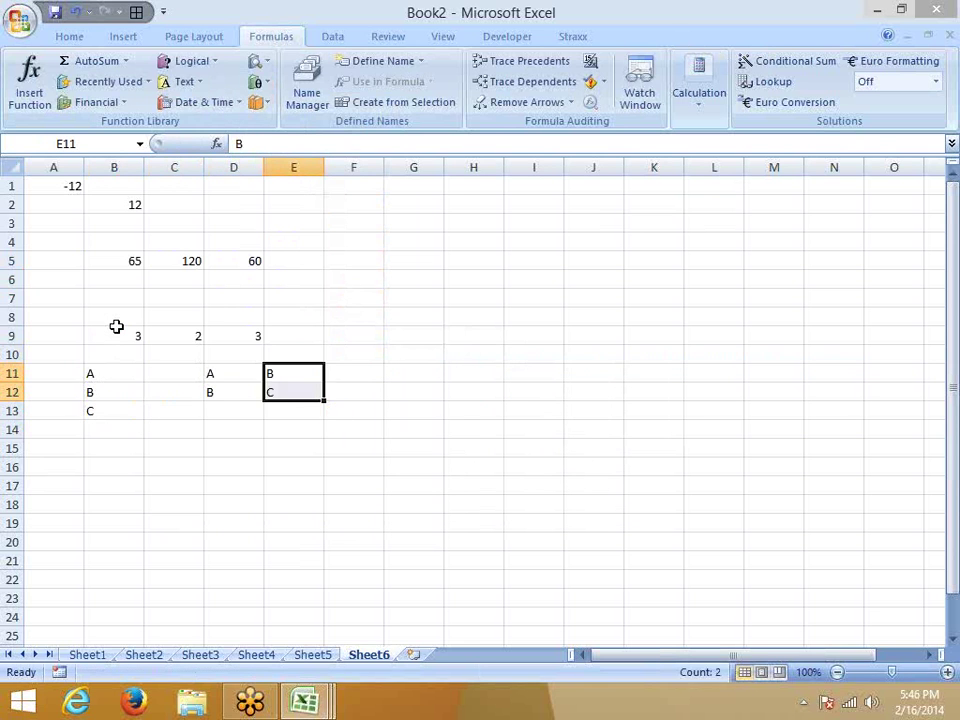
pyautogui.press('Left')
pyautogui.press('Left')
pyautogui.press('Left')
# Type A and C into F11:F12 as the third pair.
pyautogui.press('Right')
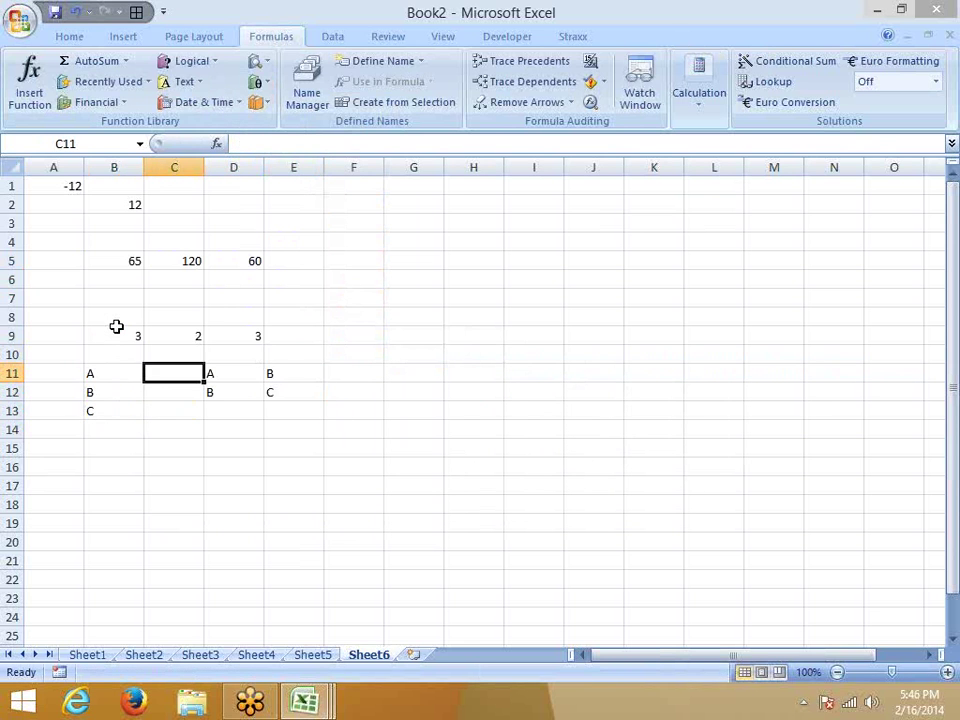
pyautogui.press('Right')
pyautogui.press('Right')
pyautogui.press('Right')
pyautogui.write('A')
pyautogui.press('Return')
pyautogui.write('C')
pyautogui.press('Return')
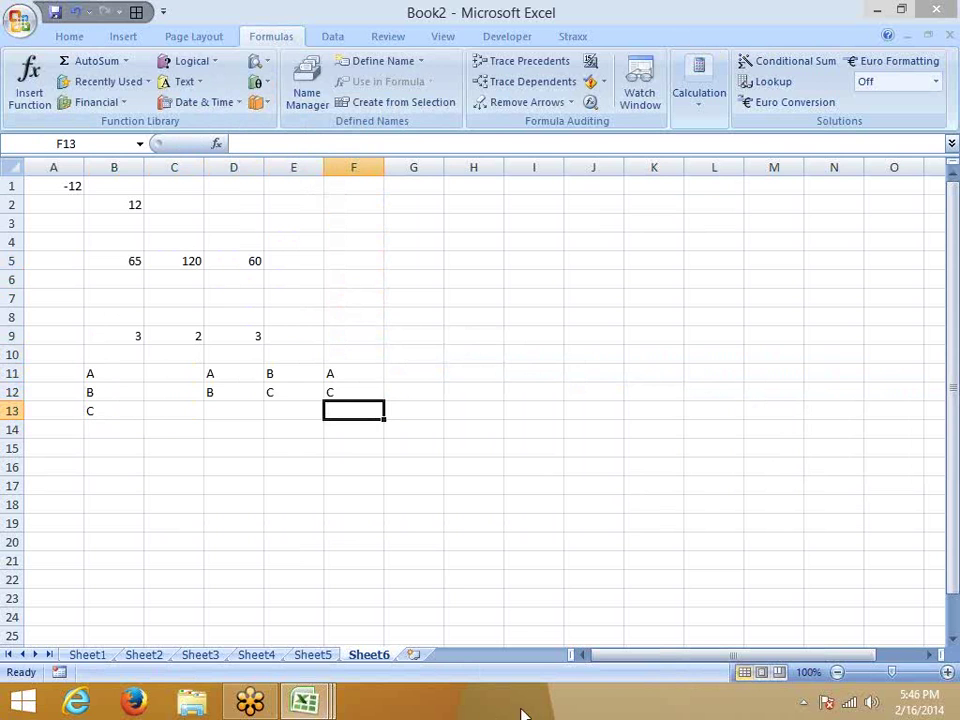
pyautogui.click(295, 449)
# Browse the Math & Trig function list, then select cell C15.
pyautogui.click(262, 82)
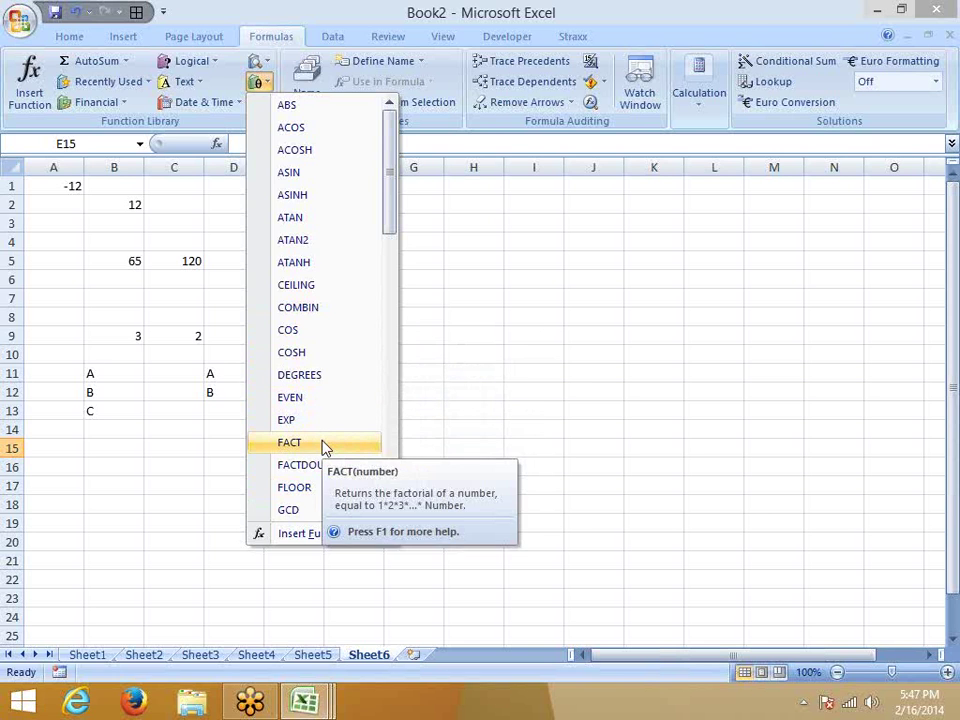
pyautogui.click(195, 452)
# Enter 5 in C15, =FACT(C15) in D15, and the note 1x2x3x4x5 in C16.
pyautogui.write('5')
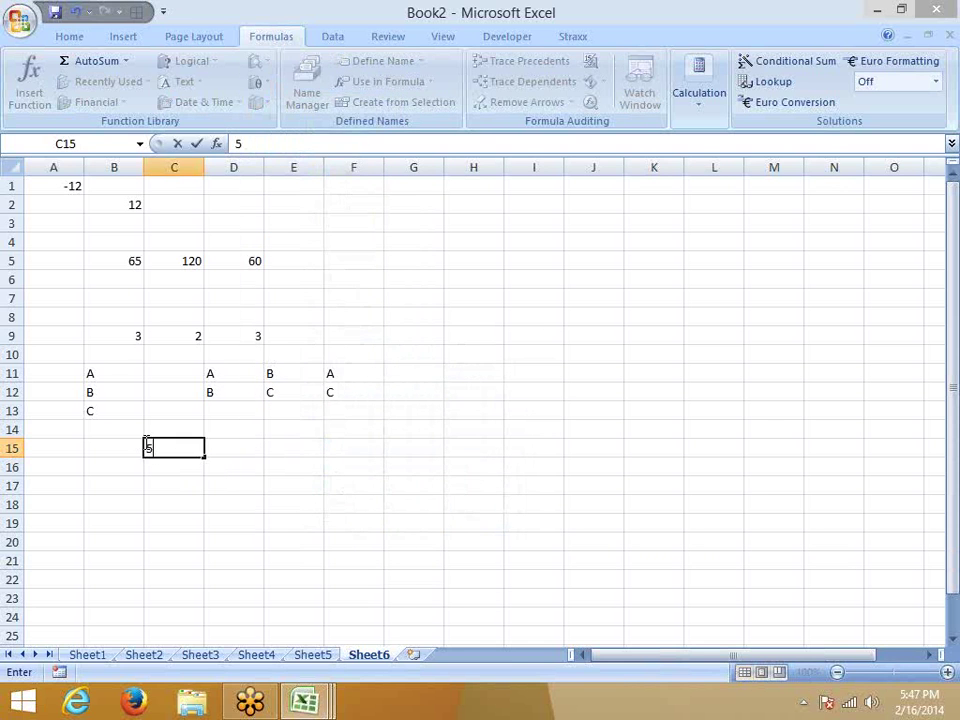
pyautogui.press('Tab')
pyautogui.write('=fa')
pyautogui.press('Tab')
pyautogui.click(145, 446)
pyautogui.press('Return')
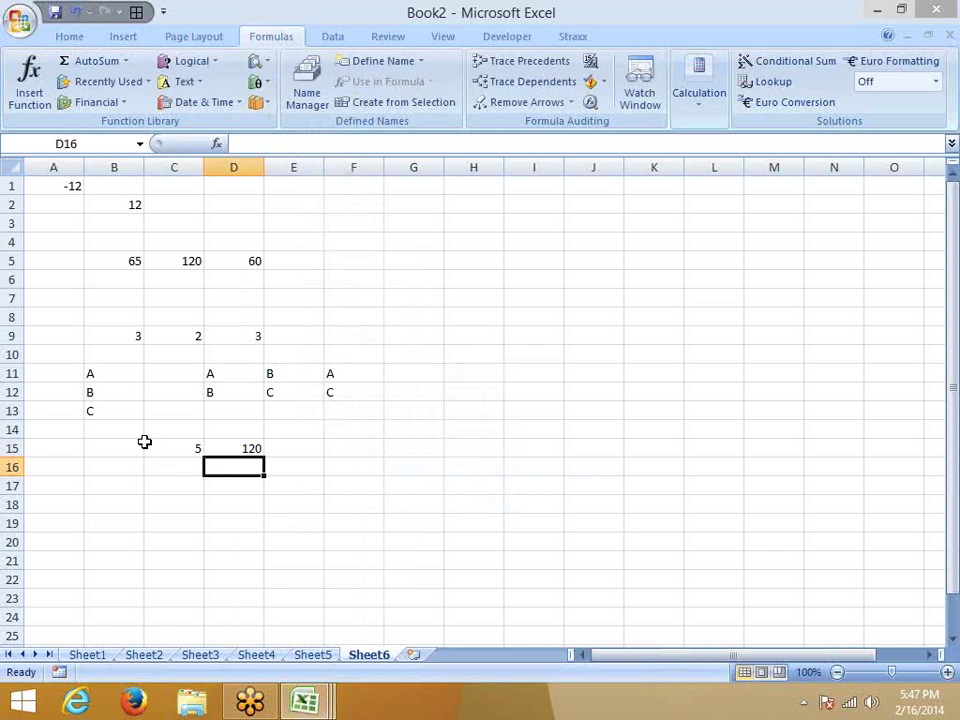
pyautogui.press('Left')
pyautogui.write('1')
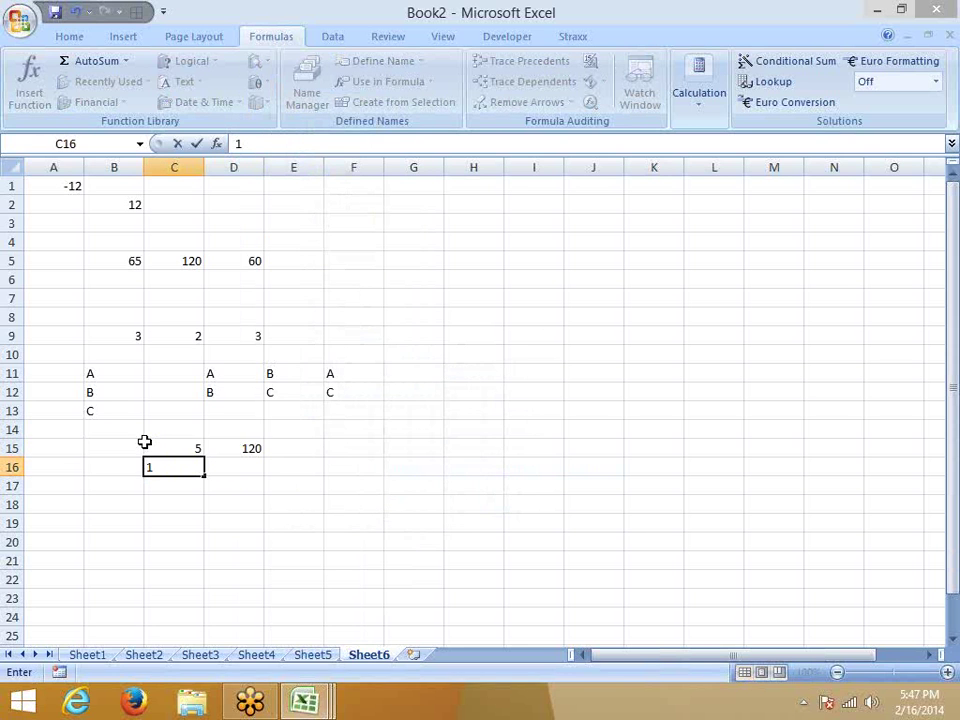
pyautogui.write('x2x3x4x5')
pyautogui.press('Return')
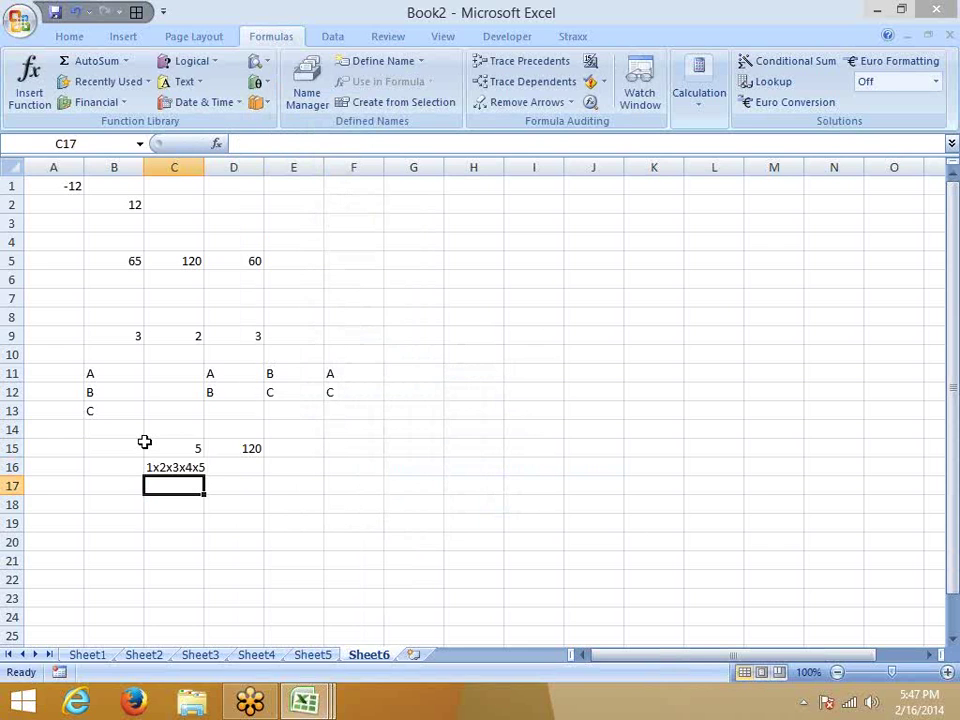
# Put 6 in C17 and enter =FACTDOUBLE(C17) in D17.
pyautogui.press('Right')
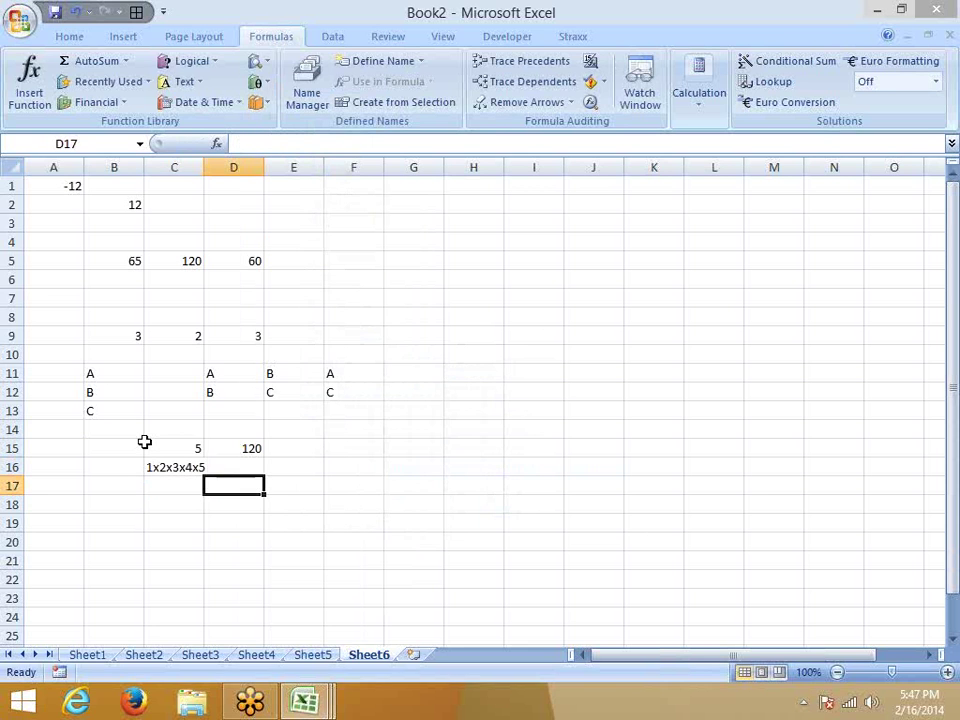
pyautogui.press('Left')
pyautogui.write('6')
pyautogui.press('Right')
pyautogui.write('=fa')
pyautogui.press('Down')
pyautogui.press('Tab')
pyautogui.press('Left')
pyautogui.write(',')
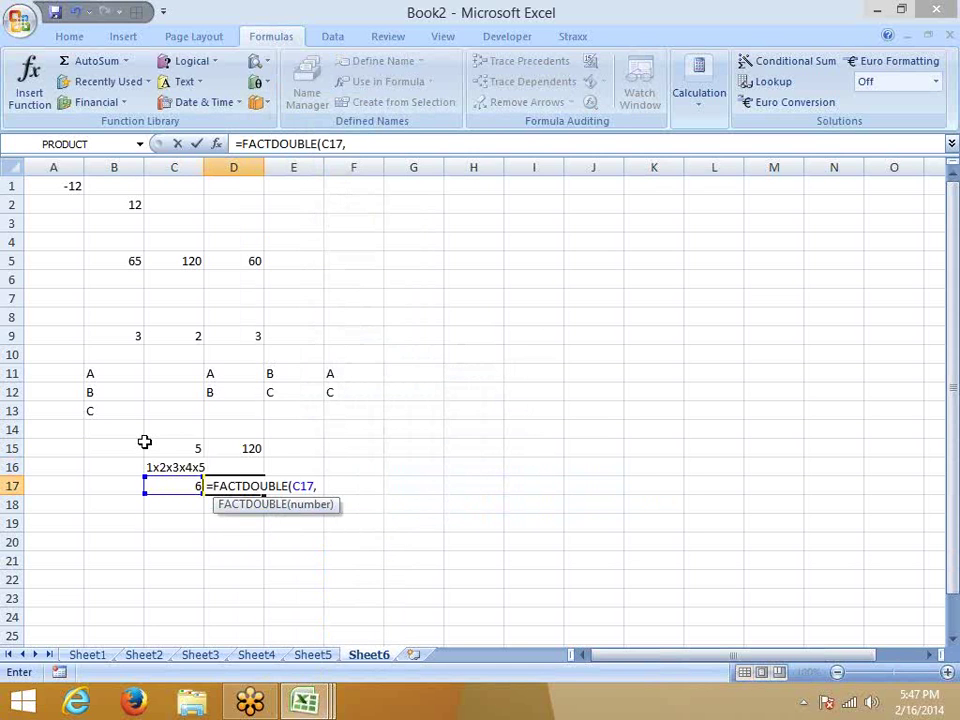
pyautogui.press('BackSpace')
pyautogui.press('Return')
# Check D17's formula and begin typing a 1x2x note in C18.
pyautogui.press('Up')
pyautogui.press('Down')
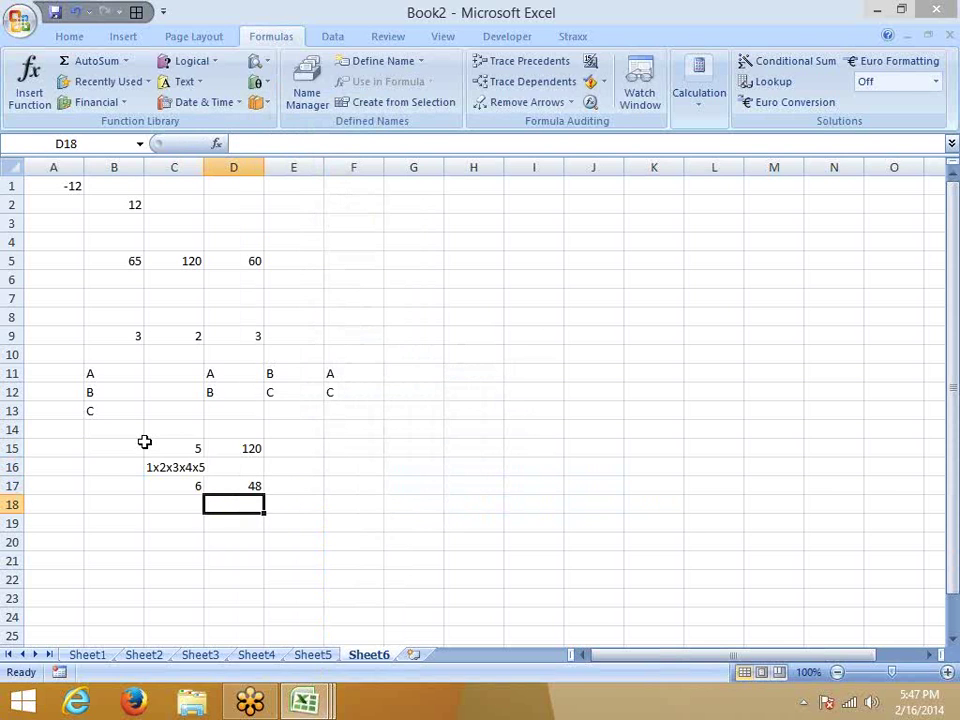
pyautogui.press('Left')
pyautogui.write('1')
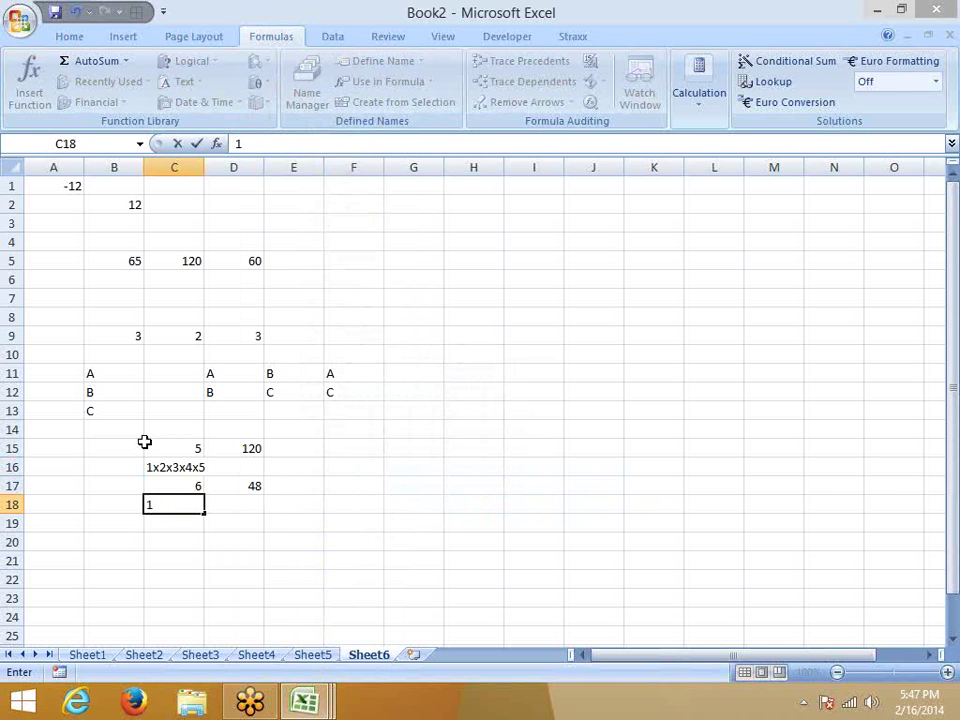
pyautogui.write('x2x3x4x5')
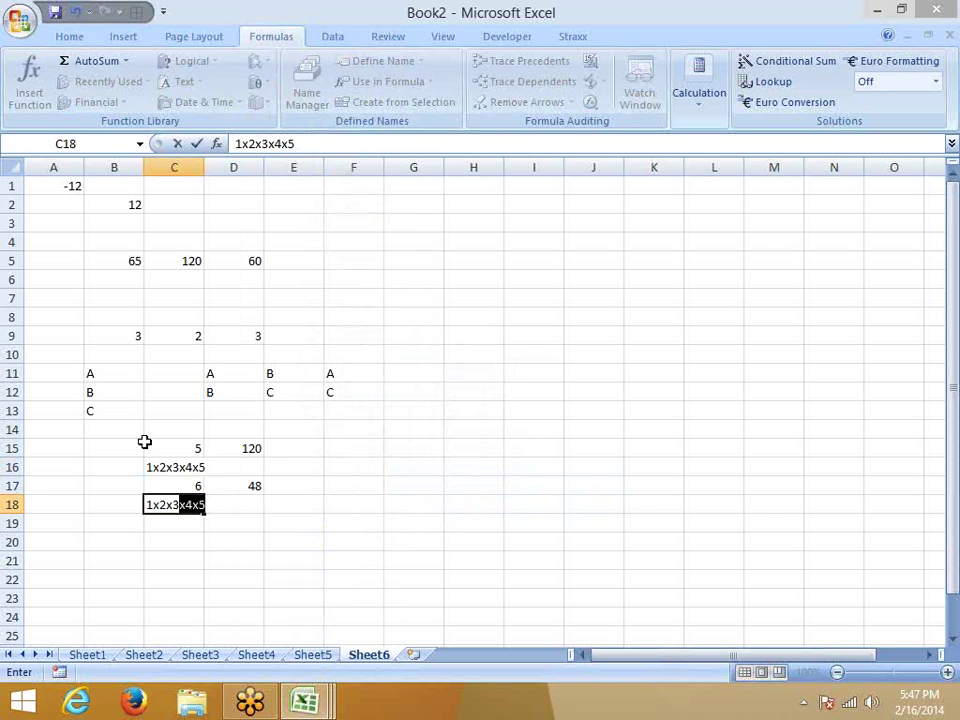
# Write 2x4x6 in C18 as the double factorial explanation.
pyautogui.press('Escape')
pyautogui.write('=')
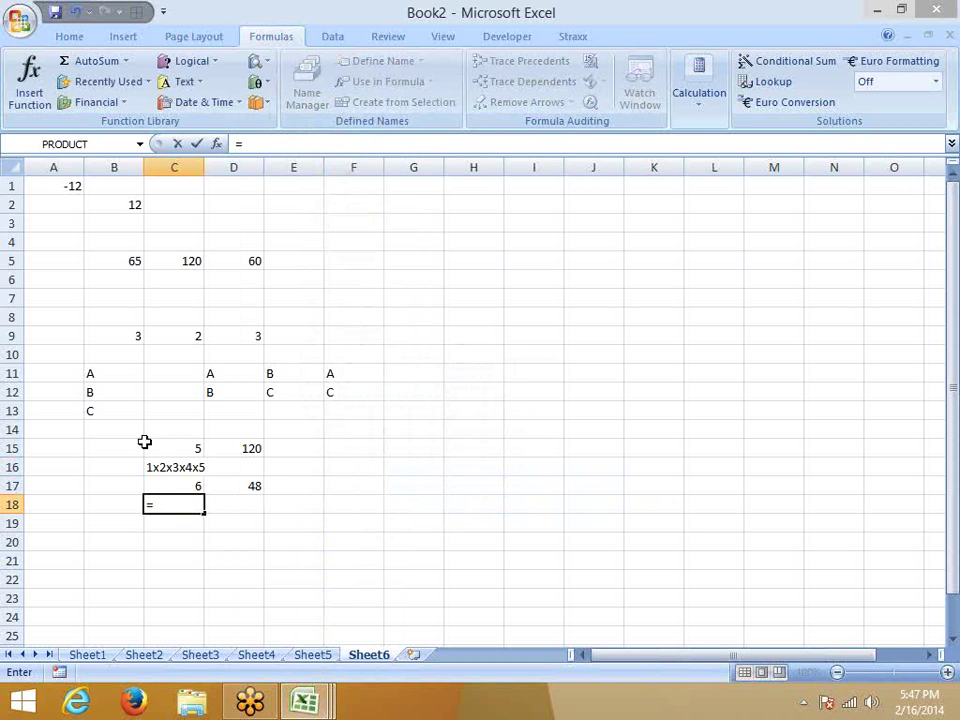
pyautogui.write('2')
pyautogui.press('alt')
pyautogui.press('Escape')
pyautogui.press('Escape')
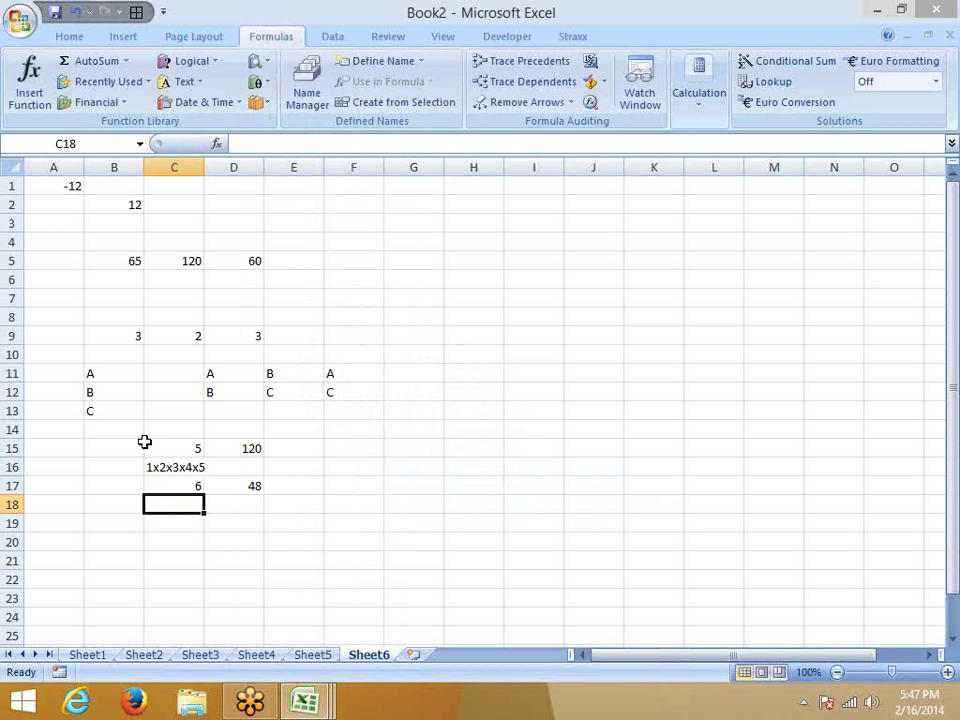
pyautogui.write('2x4x6')
pyautogui.press('Return')
# Change C17 to 7 and note 3x4x5x7 in C19.
pyautogui.press('Up')
pyautogui.press('Up')
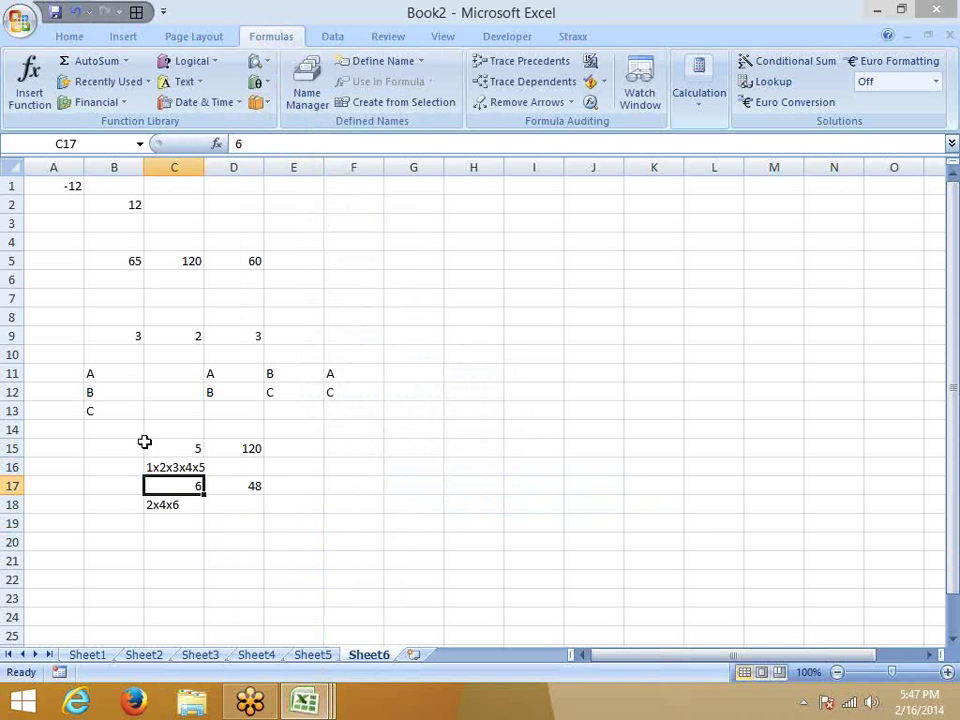
pyautogui.write('7')
pyautogui.press('Down')
pyautogui.press('Down')
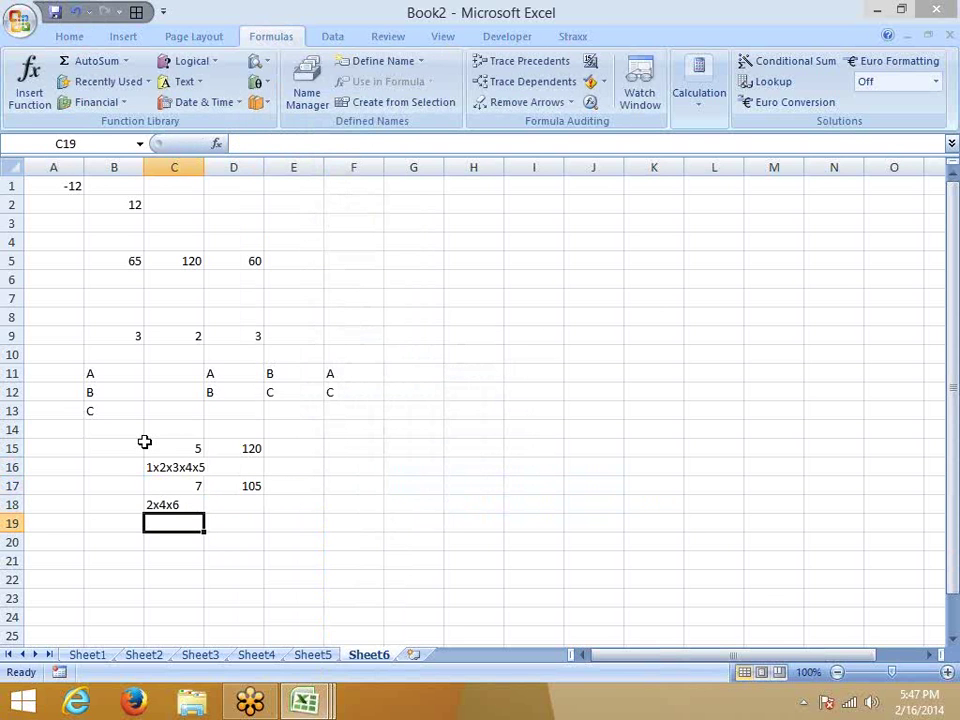
pyautogui.write('3')
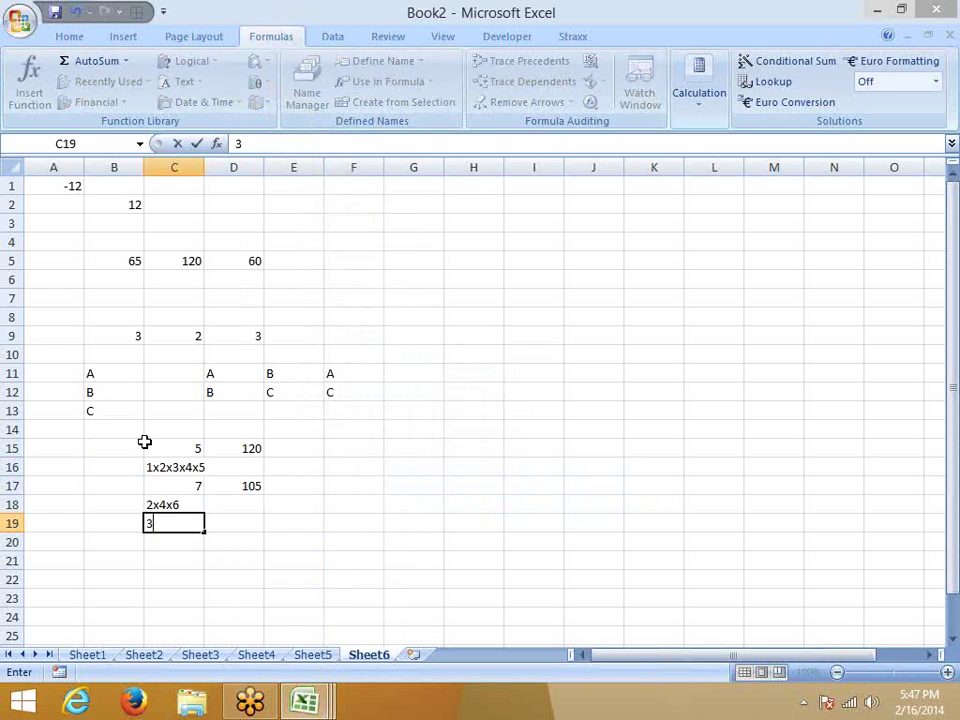
pyautogui.write('x4x')
pyautogui.write('5')
pyautogui.write('x7')
pyautogui.press('Return')
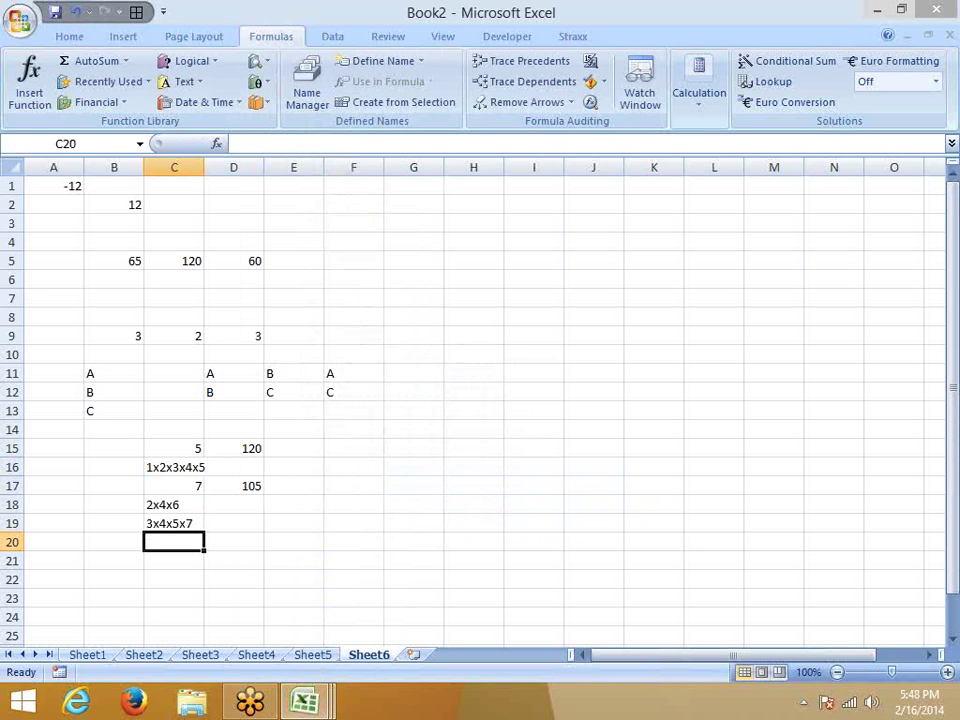
pyautogui.click(466, 482)
# Insert the GCD function into H17 from the Math & Trig function list.
pyautogui.click(266, 82)
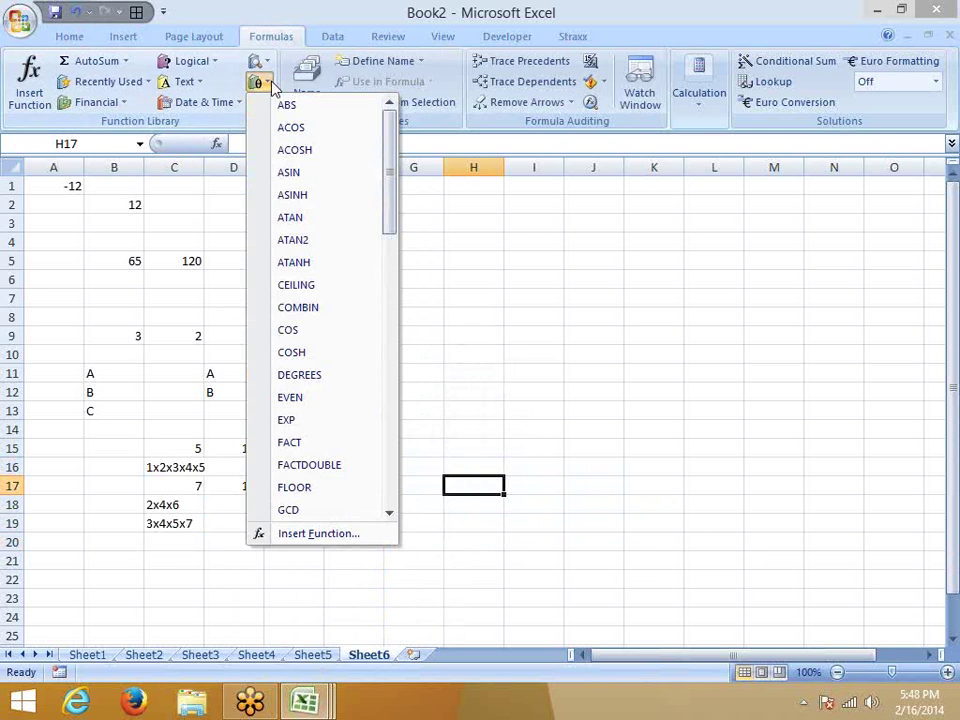
pyautogui.moveTo(394, 167); pyautogui.dragTo(396, 240)
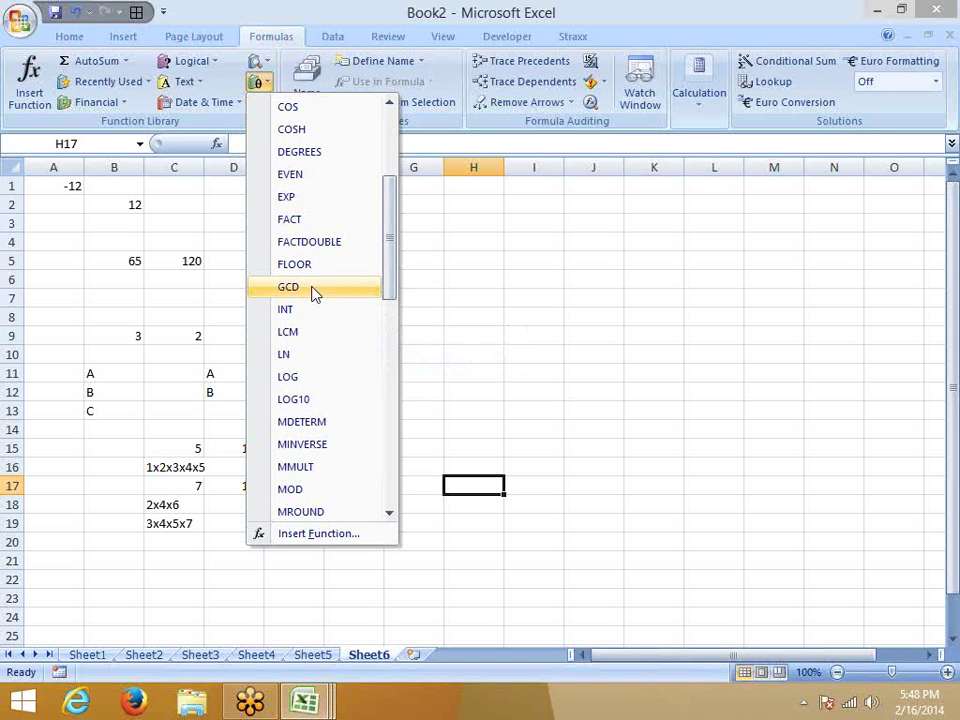
pyautogui.click(313, 292)
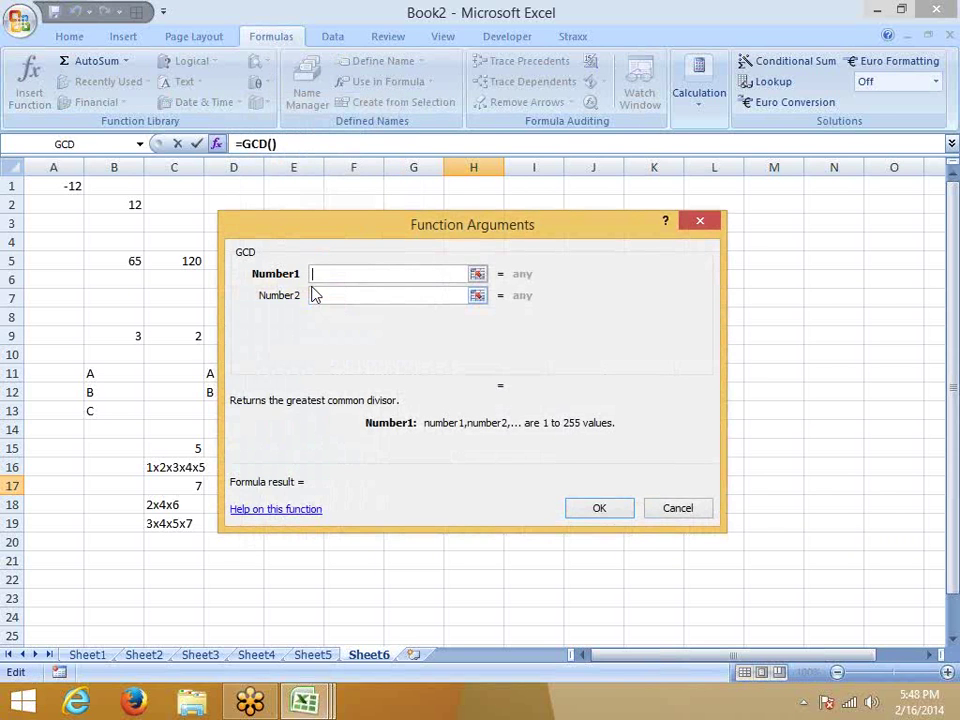
# Enter 250 and 60 as the GCD arguments and confirm, giving 10.
pyautogui.write('25')
pyautogui.press('Tab')
pyautogui.write('25')
pyautogui.press('BackSpace')
pyautogui.press('BackSpace')
pyautogui.write('20')
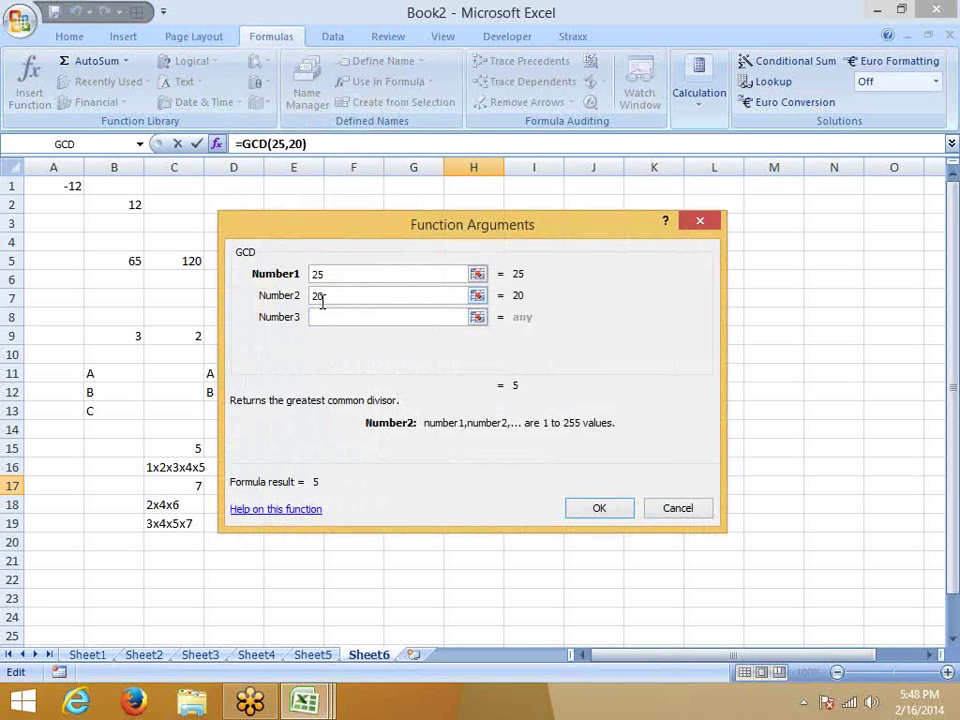
pyautogui.press('BackSpace')
pyautogui.press('BackSpace')
pyautogui.write('45')
pyautogui.press('BackSpace')
pyautogui.press('BackSpace')
pyautogui.write('60')
pyautogui.click(331, 275)
pyautogui.write('0')
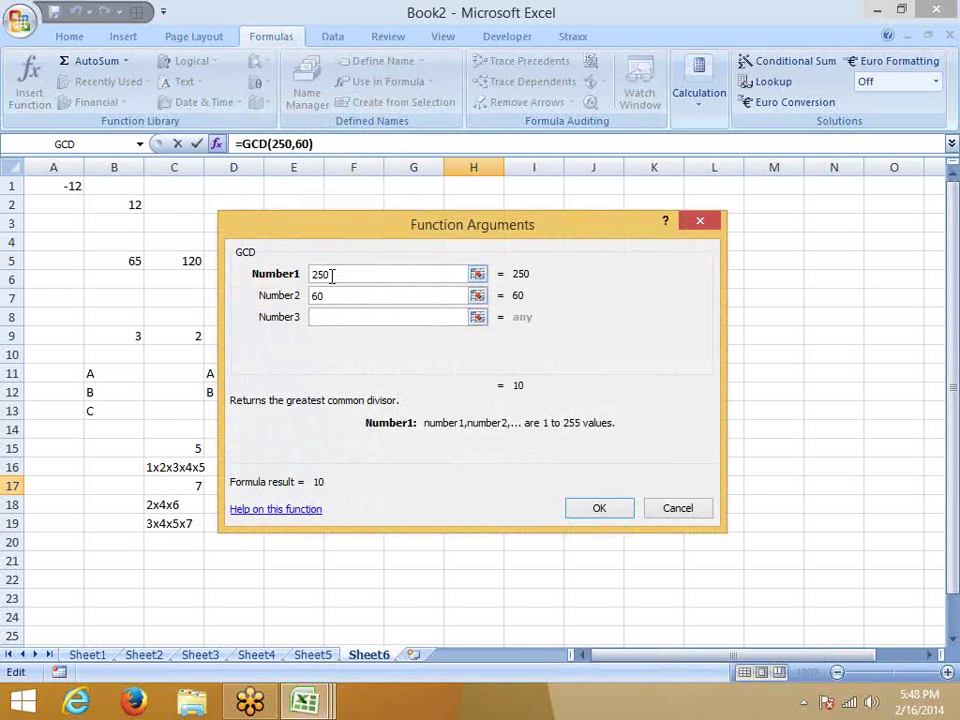
pyautogui.press('Return')
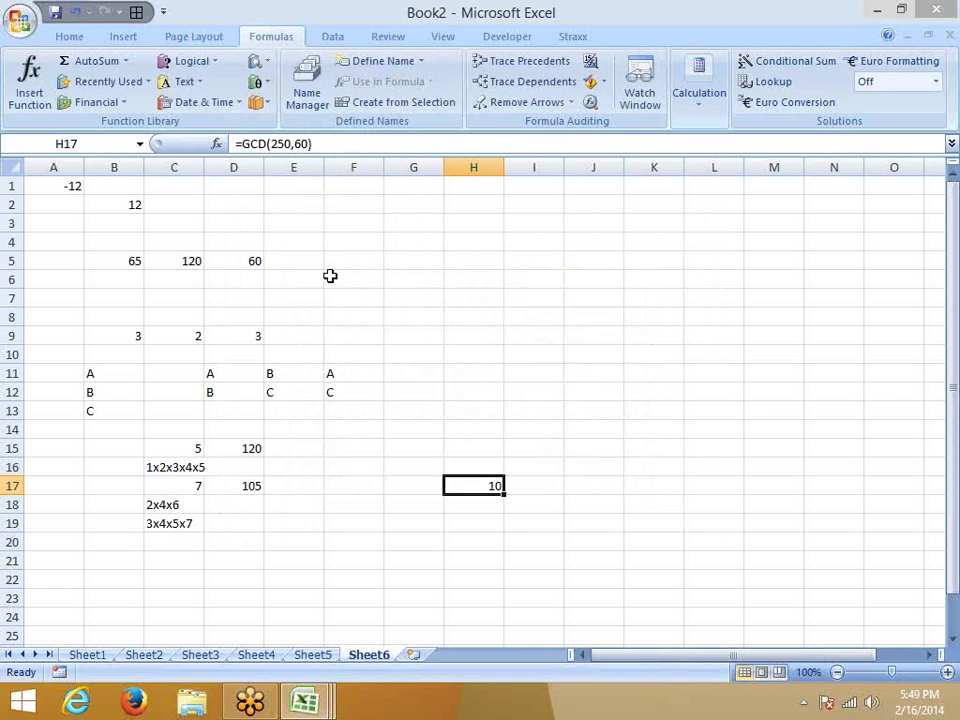
pyautogui.click(327, 508)
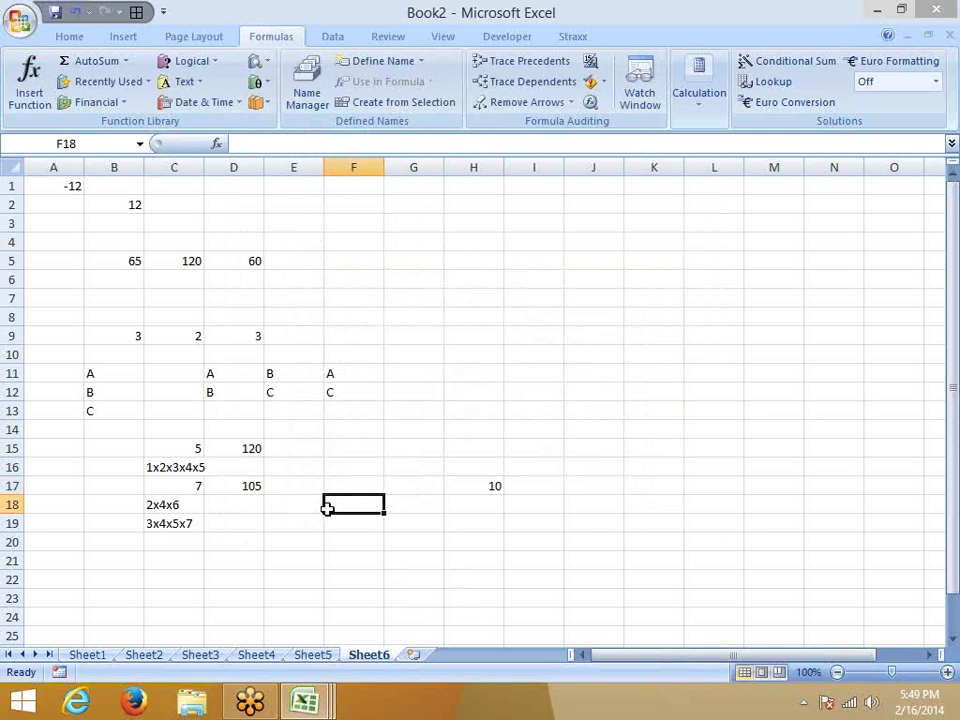
# Enter 2, 3 and 4 into F18, G18 and H18.
pyautogui.write('1')
pyautogui.press('Tab')
pyautogui.click(327, 508)
pyautogui.write('2')
pyautogui.press('Tab')
pyautogui.write('3')
pyautogui.press('Tab')
pyautogui.write('4')
pyautogui.press('Tab')
# Enter =LCM(F18:H18) in I18, returning 12.
pyautogui.write('=')
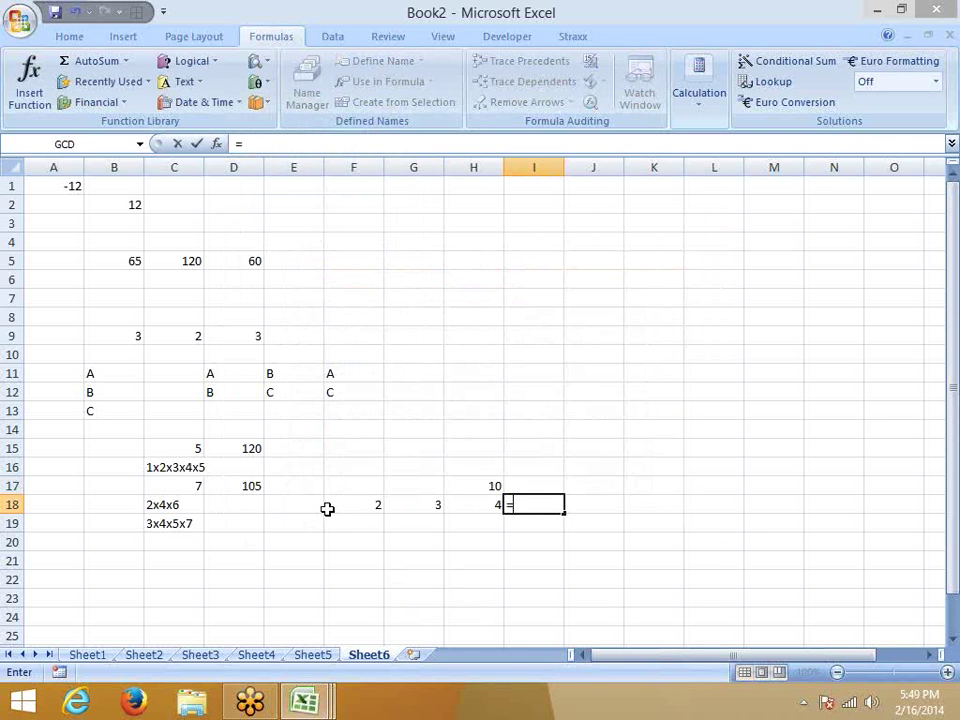
pyautogui.write('lc')
pyautogui.press('Tab')
pyautogui.press('Left')
pyautogui.hotkey('shift', 'Left')
pyautogui.hotkey('shift', 'Left')
pyautogui.press('Return')
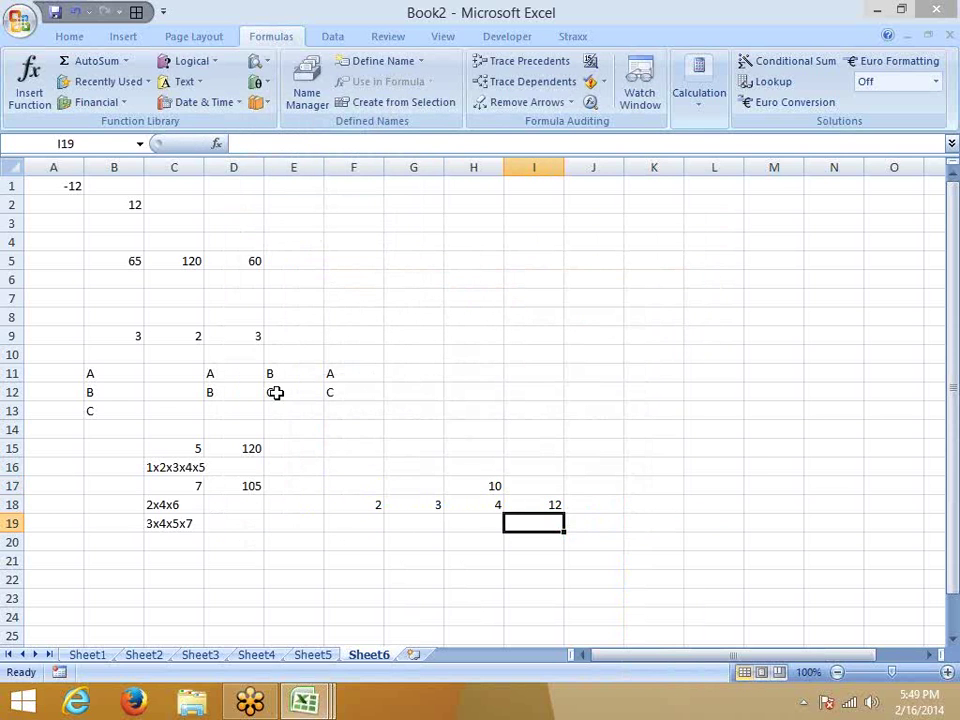
# Browse the Math & Trig function list, then close it without choosing a function.
pyautogui.click(180, 580)
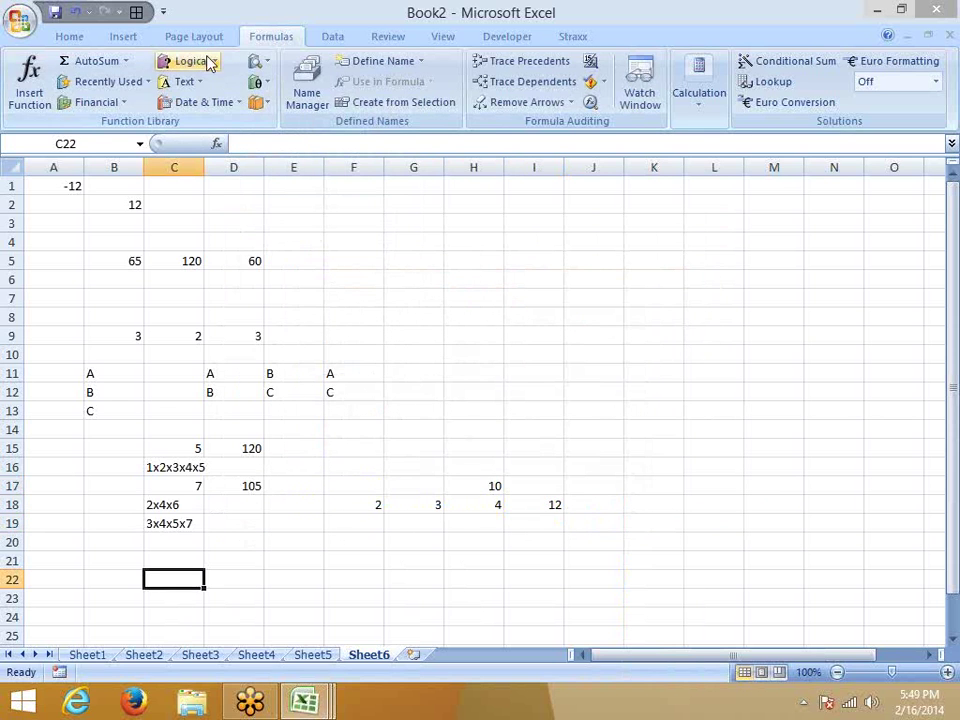
pyautogui.click(258, 102)
pyautogui.click(277, 94)
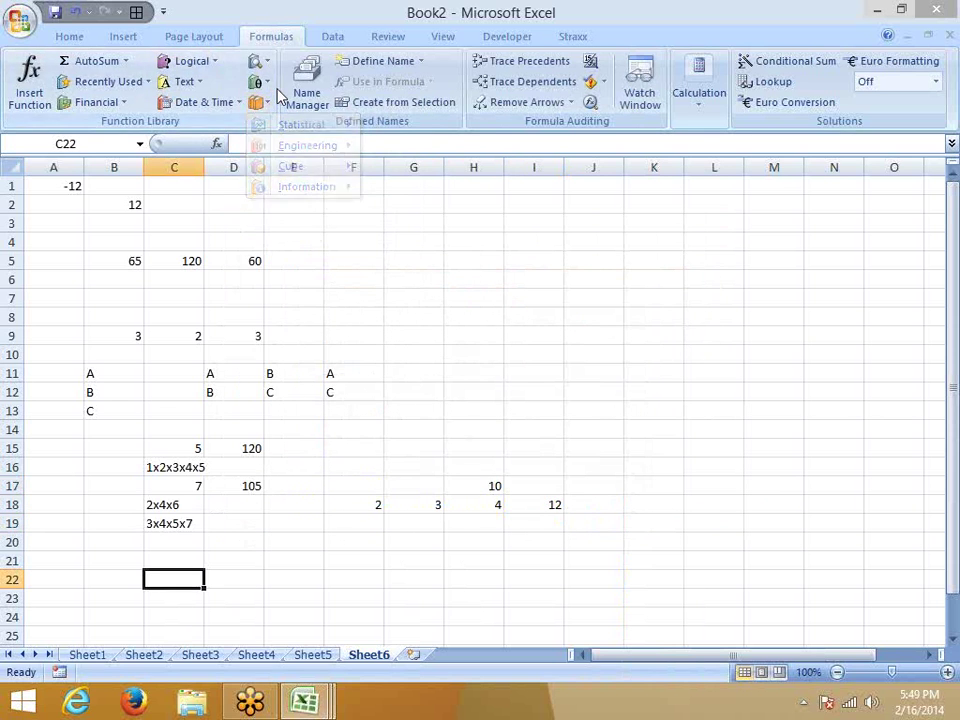
pyautogui.click(265, 87)
pyautogui.scroll(-1, 300, 289)
pyautogui.scroll(-1, 300, 293)
pyautogui.scroll(-2, 298, 292)
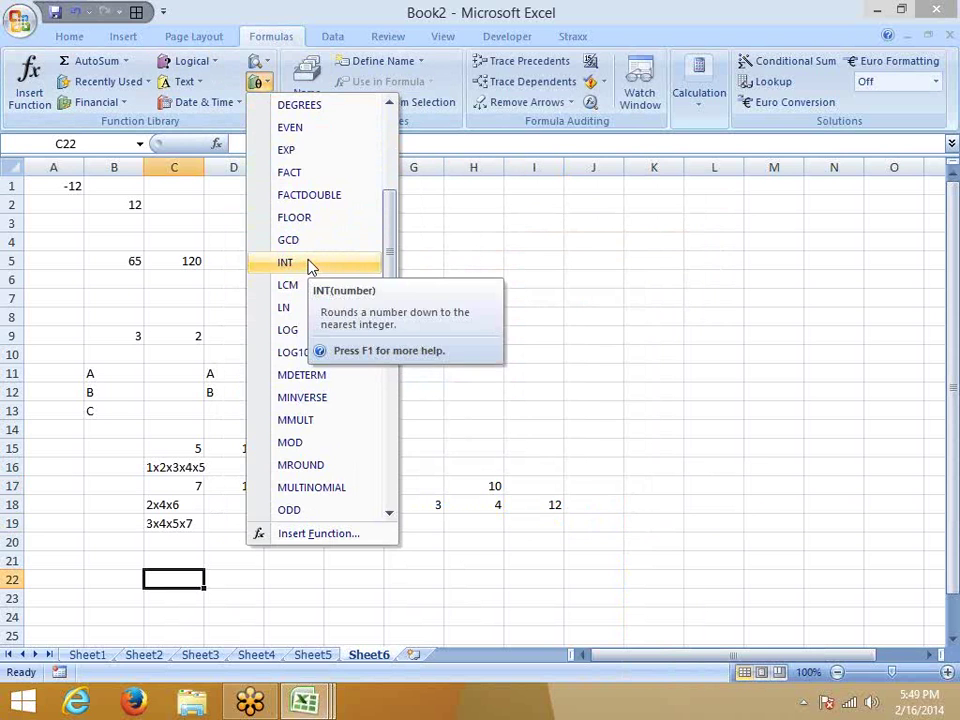
pyautogui.scroll(-1, 306, 289)
pyautogui.scroll(-3, 306, 289)
pyautogui.scroll(-2, 606, 298)
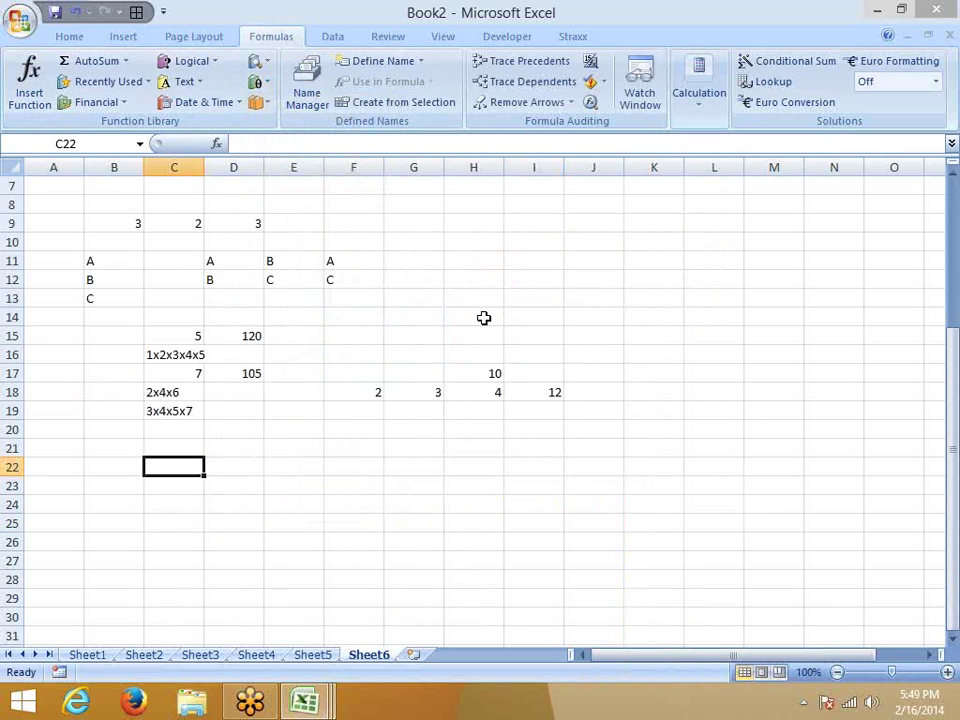
pyautogui.scroll(-6, 484, 317)
pyautogui.click(105, 255)
# Enter 12.36 in B27 and =INT(B27) in C27, returning 12.
pyautogui.click(105, 226)
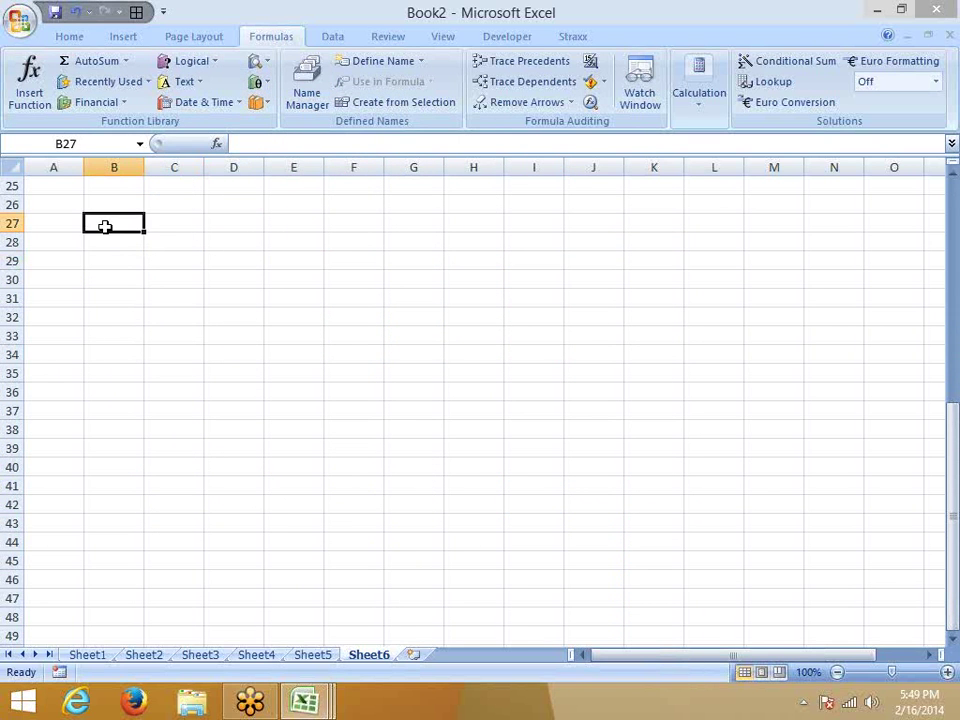
pyautogui.write('12.36')
pyautogui.press('Return')
pyautogui.press('Right')
pyautogui.press('Up')
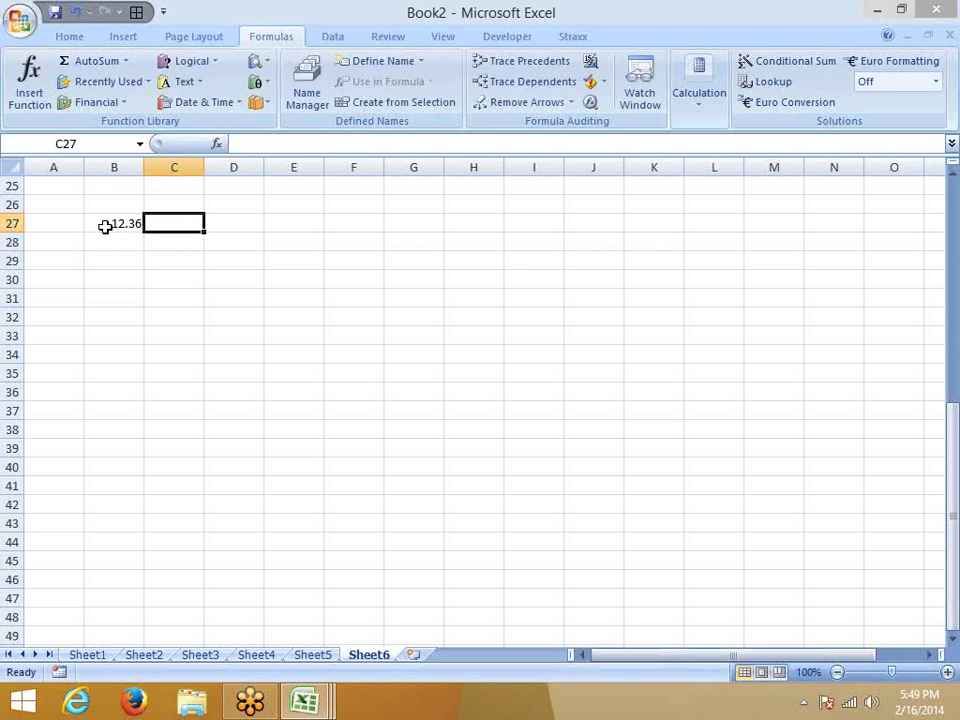
pyautogui.write('=in')
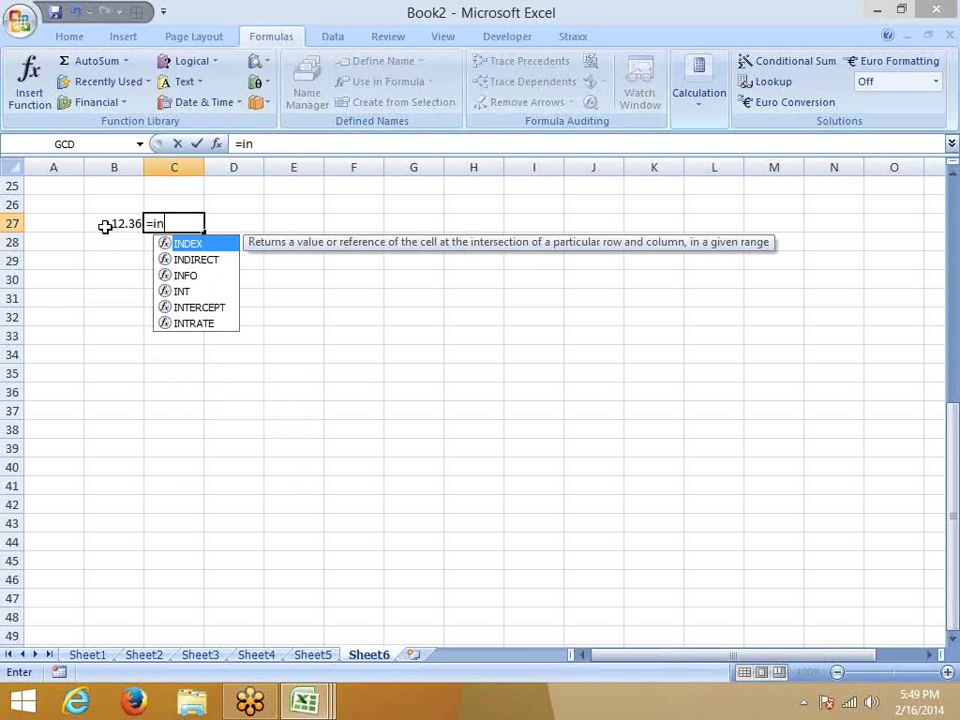
pyautogui.press('Down')
pyautogui.press('Down')
pyautogui.press('Down')
pyautogui.press('Tab')
pyautogui.click(104, 226)
pyautogui.press('Return')
pyautogui.press('Left')
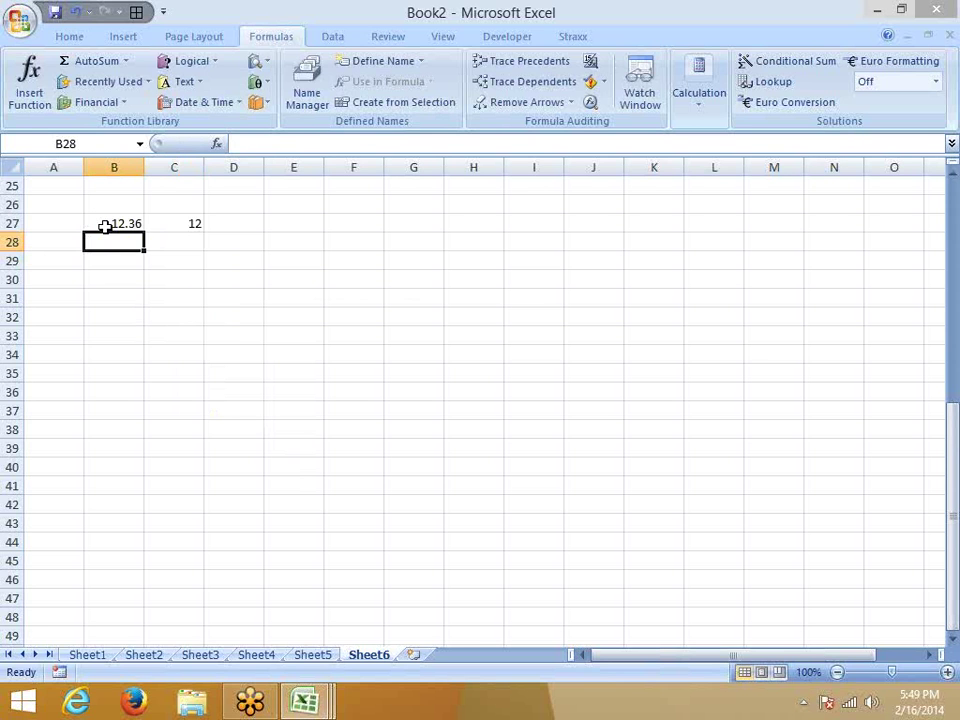
# Enter 12.35 in B28 and =ROUND(B28,1) in C28.
pyautogui.write('12.35')
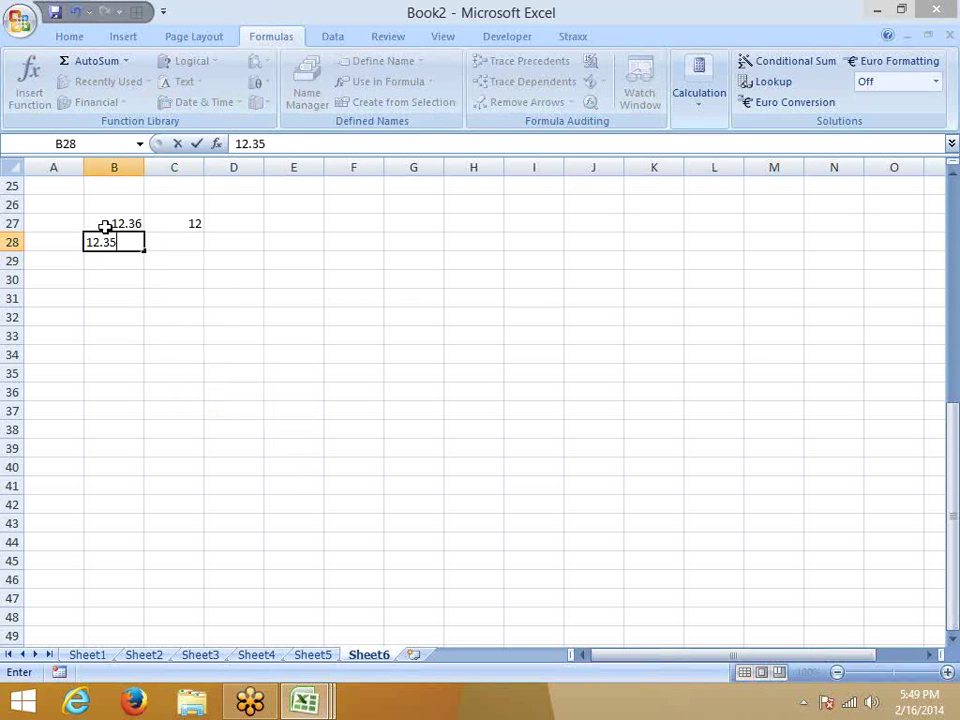
pyautogui.press('Return')
pyautogui.press('Up')
pyautogui.press('Right')
pyautogui.write('=')
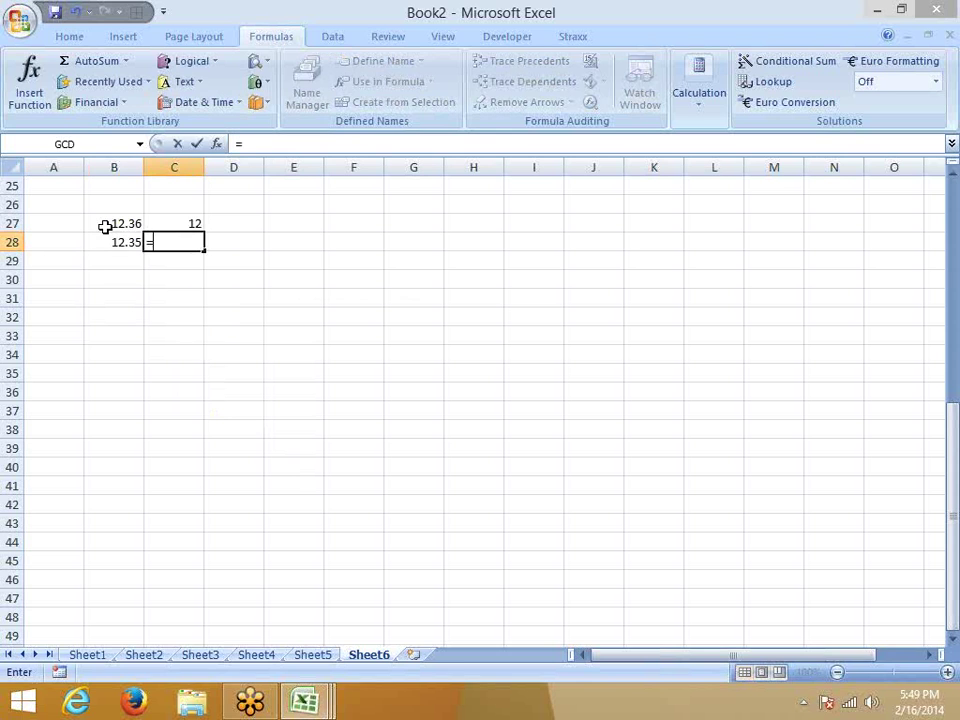
pyautogui.write('ra')
pyautogui.press('Down')
pyautogui.press('Down')
pyautogui.press('Up')
pyautogui.press('BackSpace')
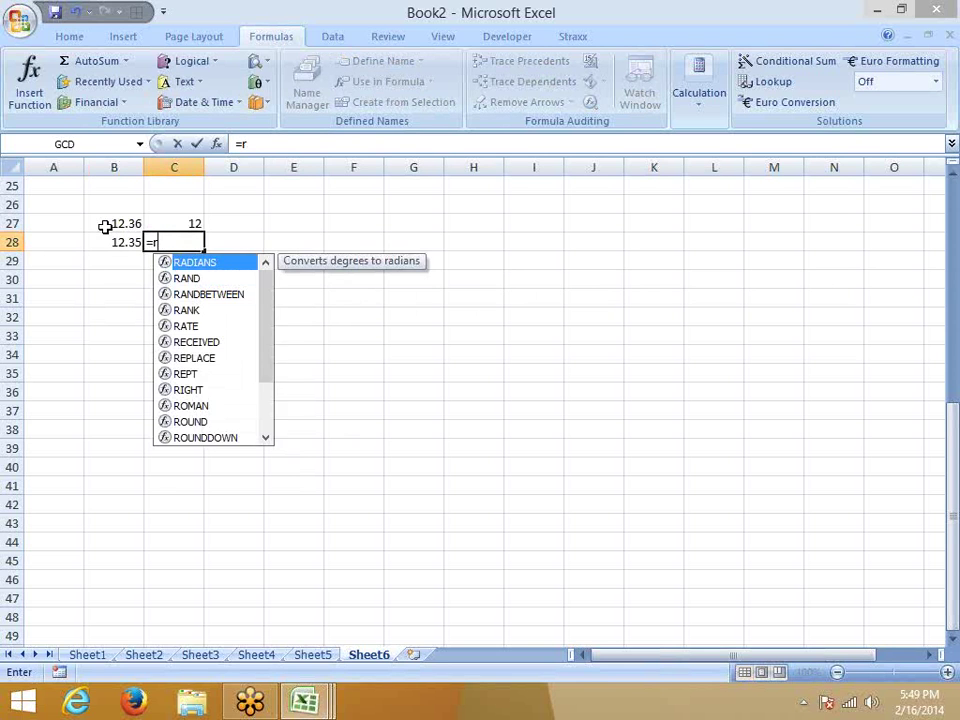
pyautogui.write('o')
pyautogui.press('Down')
pyautogui.press('Tab')
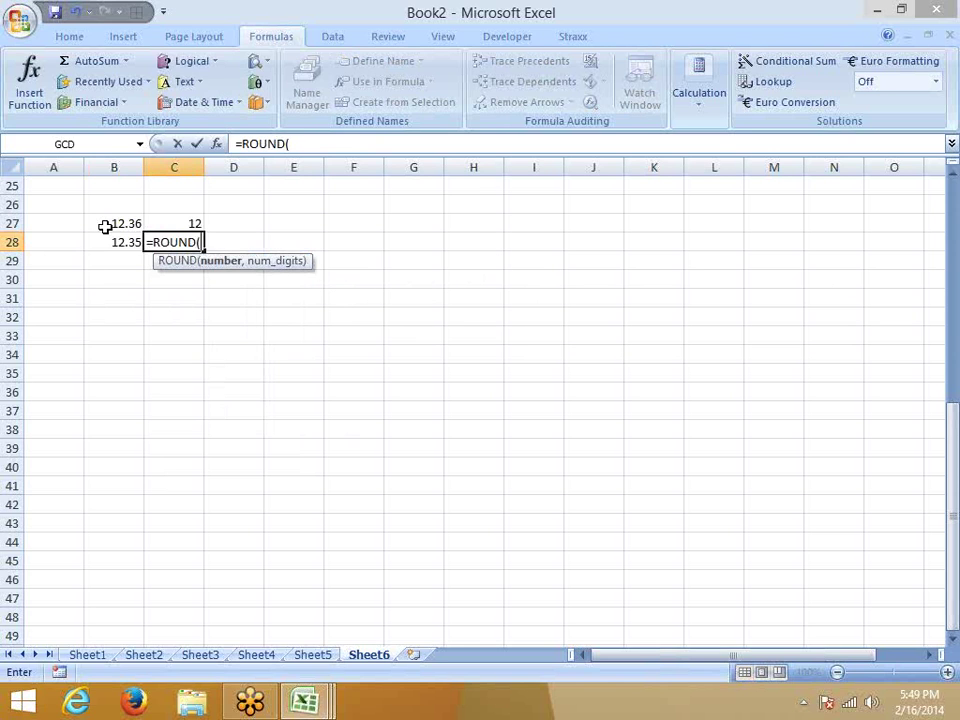
pyautogui.press('Left')
pyautogui.write(',')
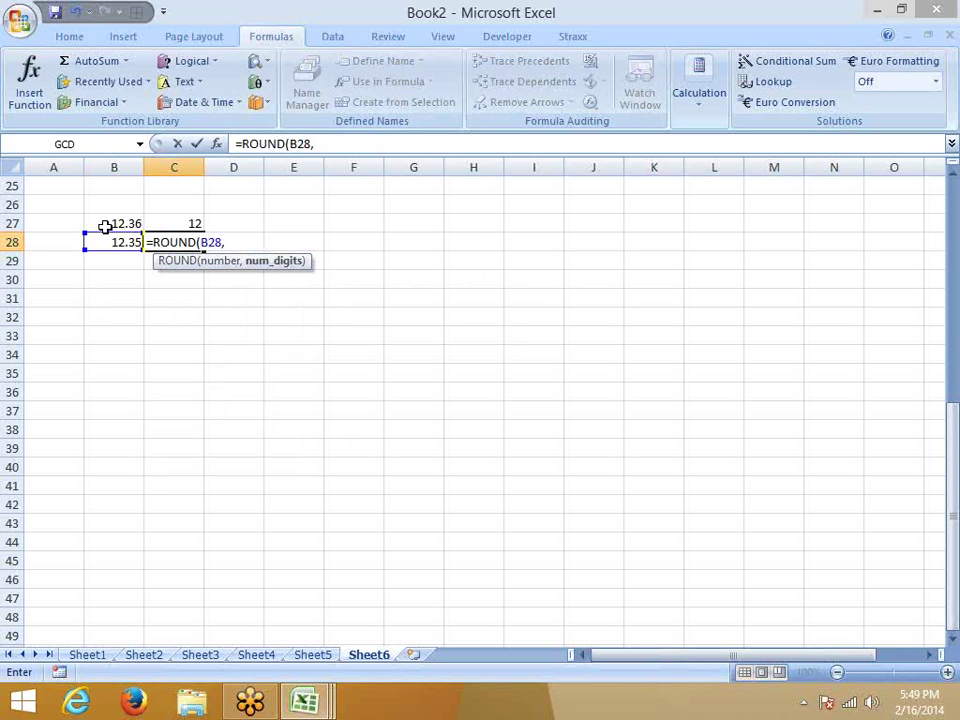
pyautogui.write('1')
pyautogui.press('Return')
pyautogui.press('Up')
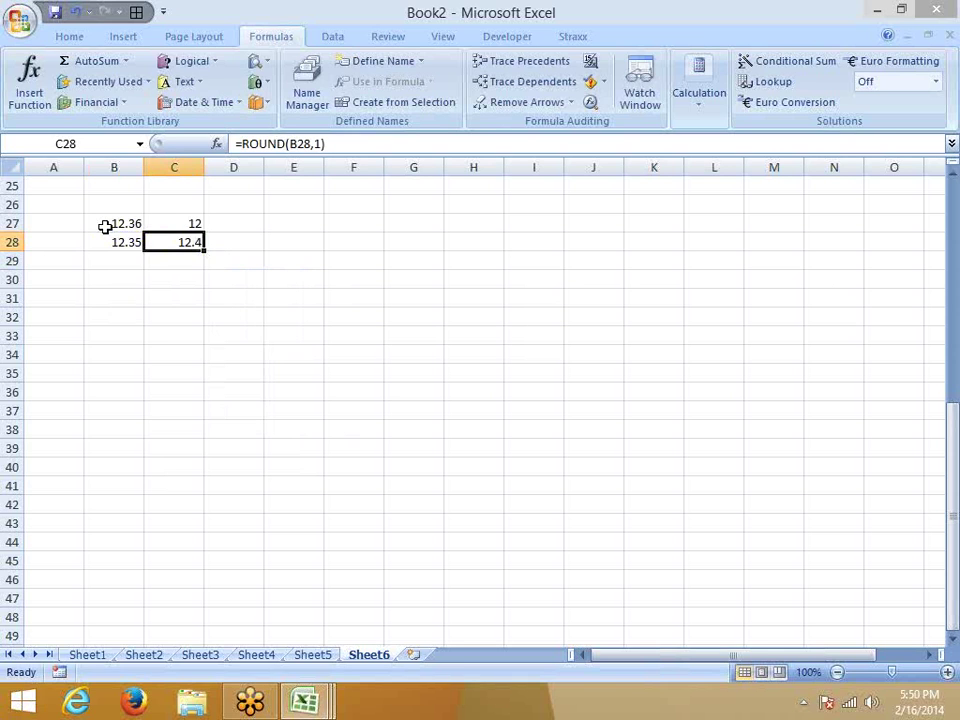
# Change the ROUND digits argument in C28 to 0.
pyautogui.click(900, 60)
pyautogui.click(320, 144)
pyautogui.doubleClick(317, 144)
pyautogui.write('0')
pyautogui.press('Return')
pyautogui.press('Up')
# Extend the value in B28 to 12.35852.
pyautogui.press('Left')
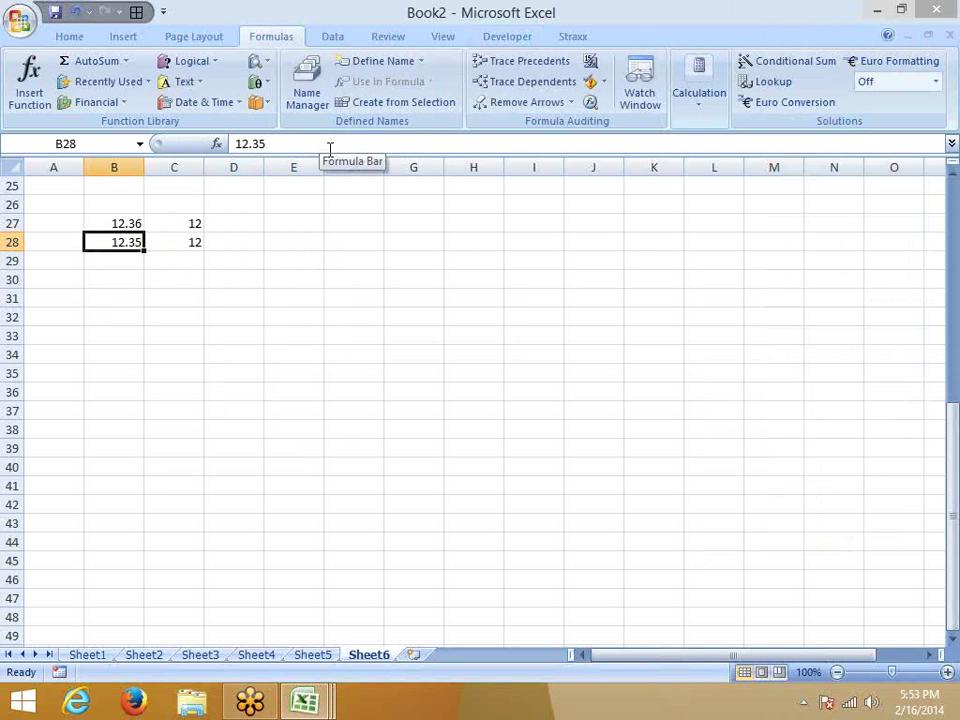
pyautogui.click(318, 104)
pyautogui.press('Escape')
pyautogui.click(291, 144)
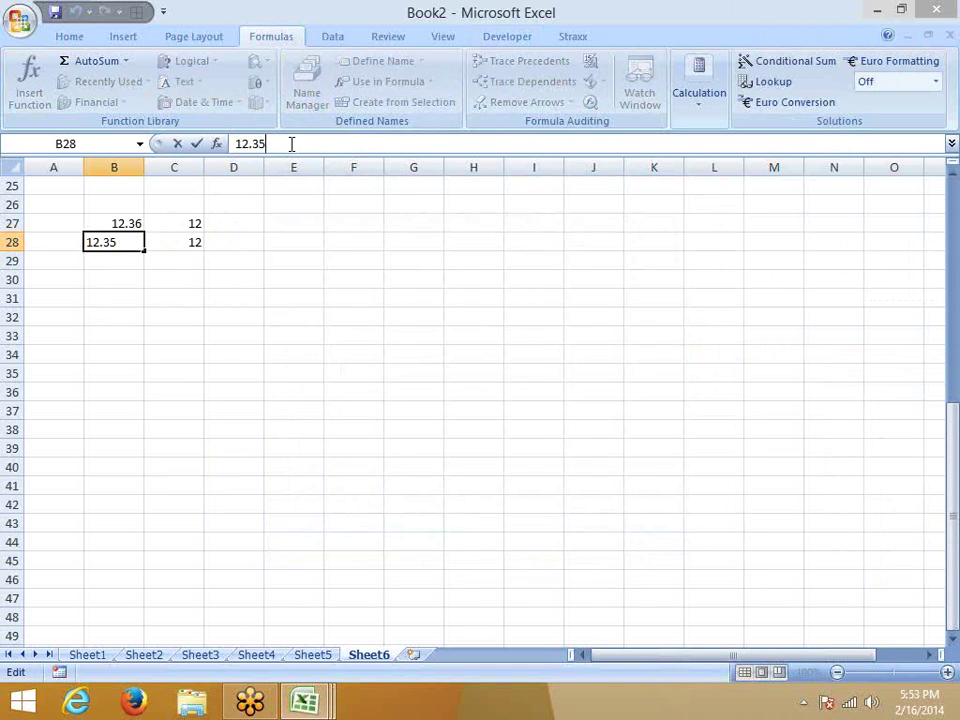
pyautogui.write('8521')
pyautogui.press('Return')
pyautogui.press('Up')
pyautogui.press('Right')
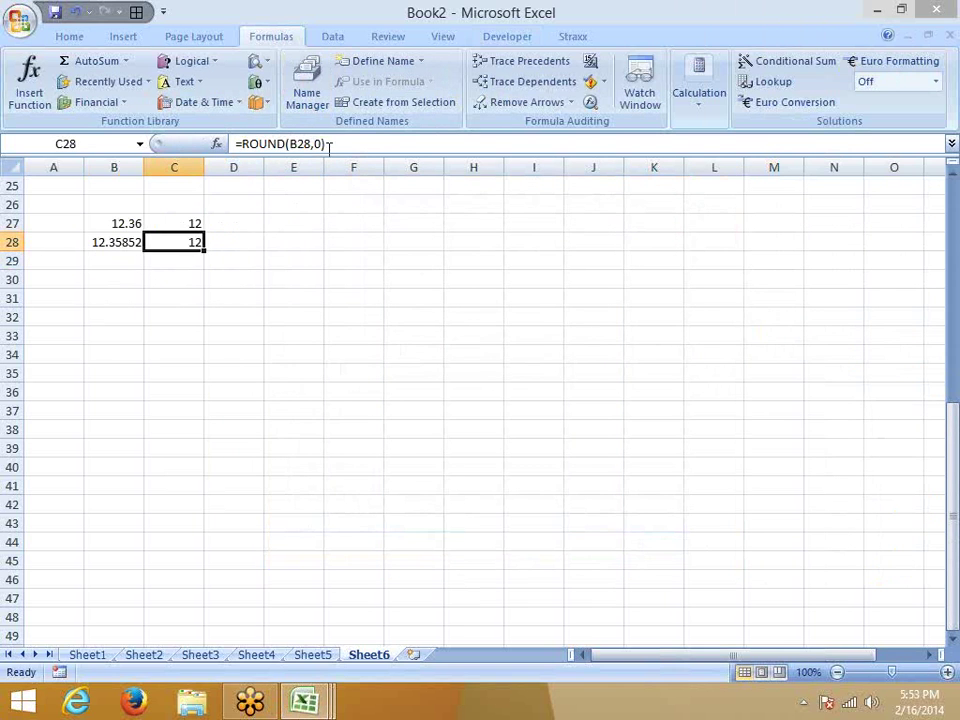
# Set C28's formula to =ROUND(B28,2), showing 12.36.
pyautogui.click(329, 146)
pyautogui.write('2')
pyautogui.press('Return')
pyautogui.press('Up')
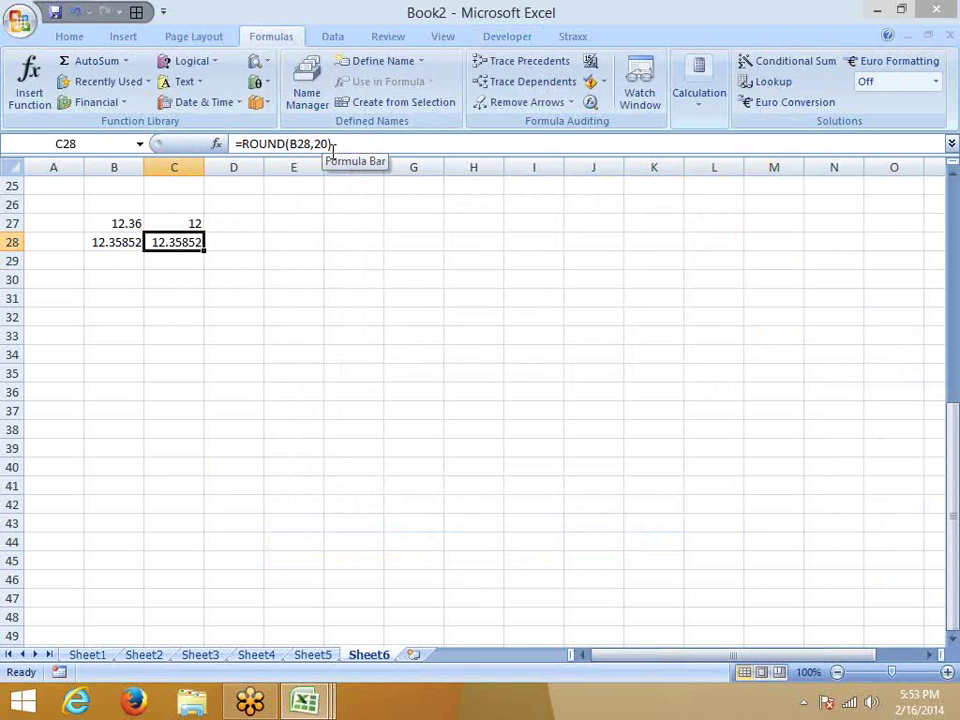
pyautogui.click(318, 144)
pyautogui.press('BackSpace')
pyautogui.press('BackSpace')
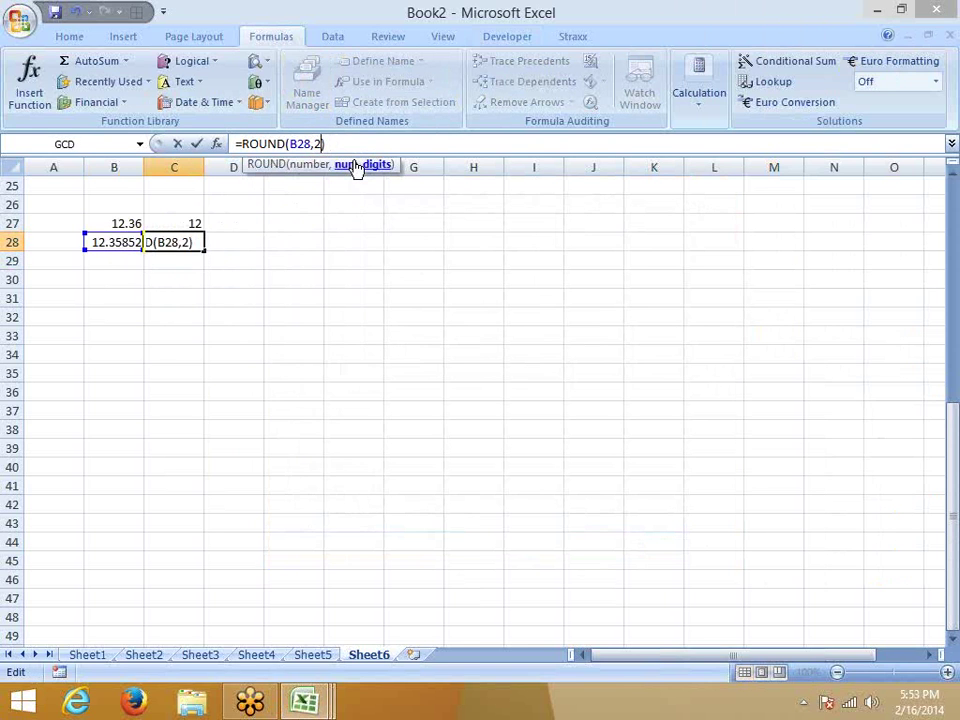
pyautogui.press('Return')
pyautogui.press('Up')
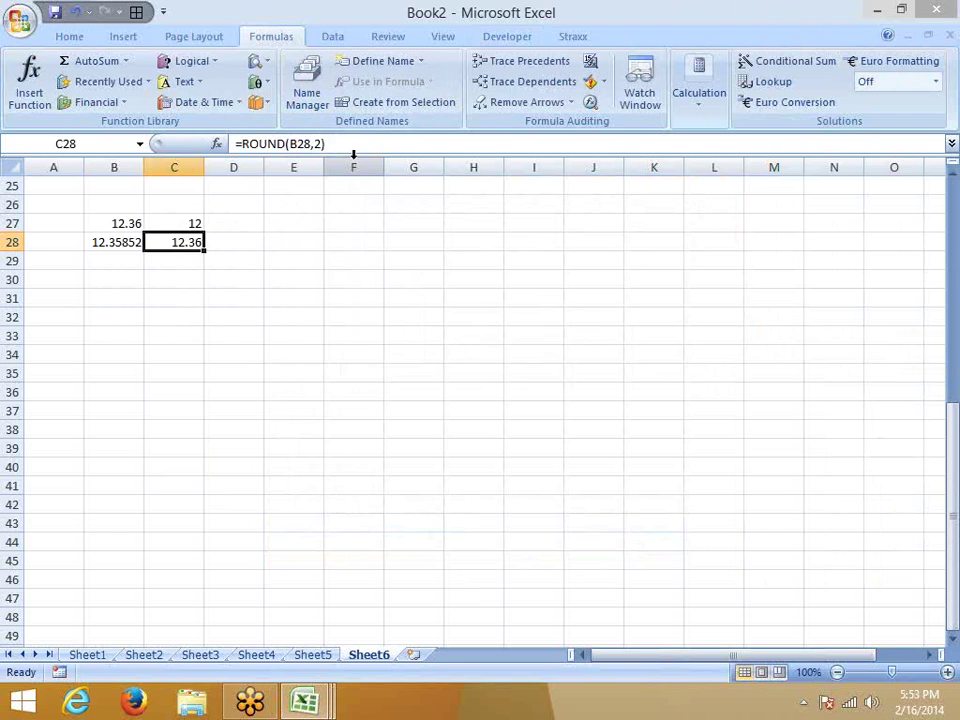
pyautogui.press('Down')
pyautogui.press('Up')
pyautogui.press('Down')
pyautogui.press('Left')
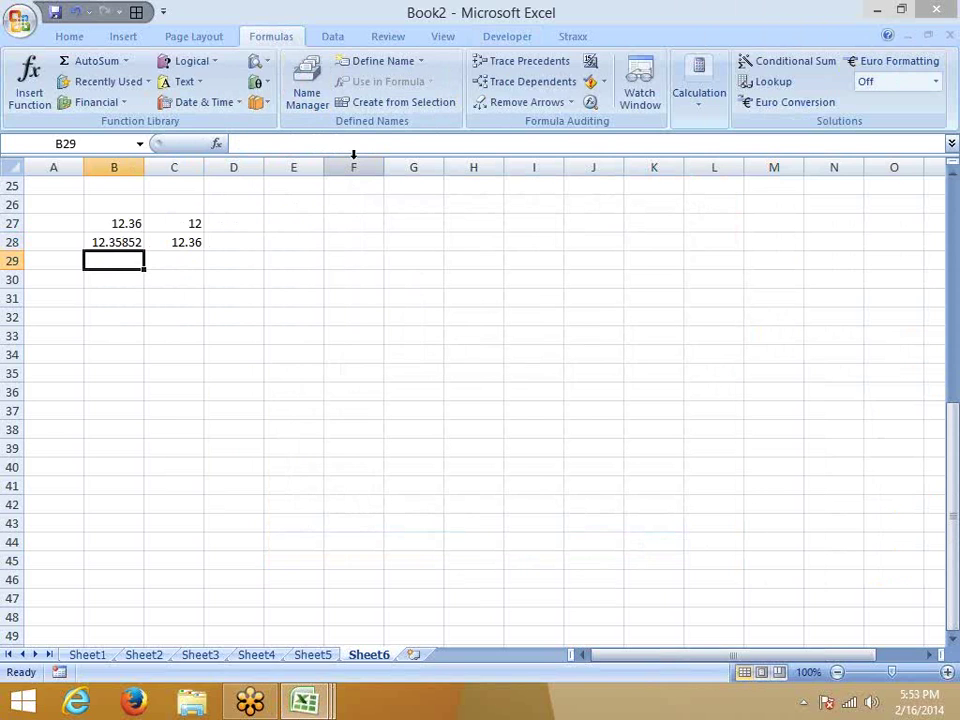
# Fill 12.35852 down into B29 and enter =ROUNDUP(B29,0) in C29, returning 13.
pyautogui.hotkey('ctrl', 'd')
pyautogui.press('Right')
pyautogui.write('=')
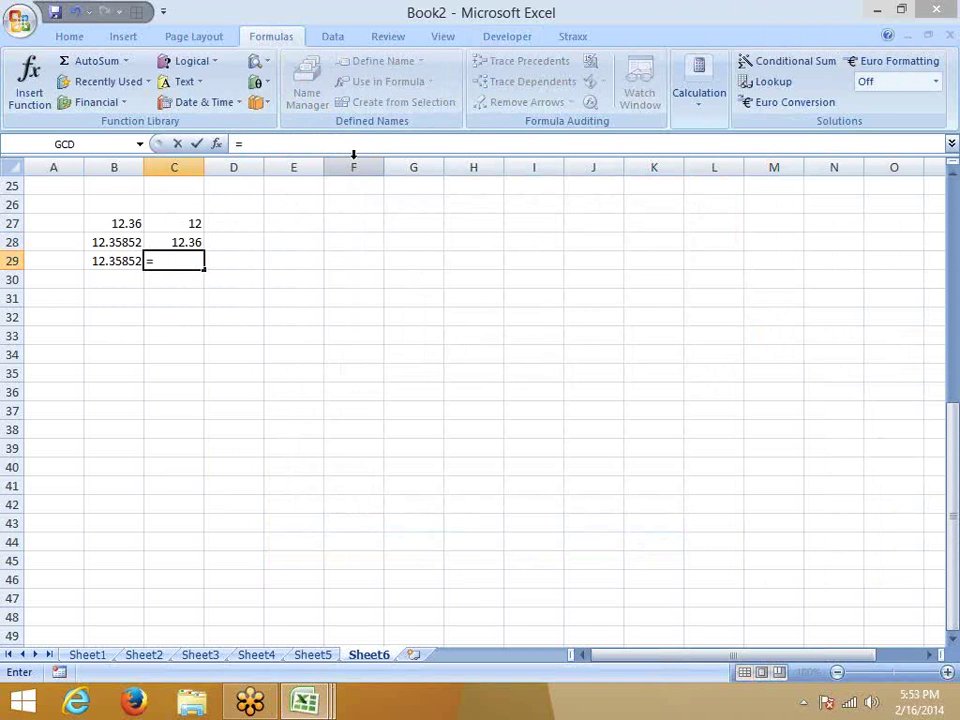
pyautogui.write('rou')
pyautogui.press('Down')
pyautogui.press('Down')
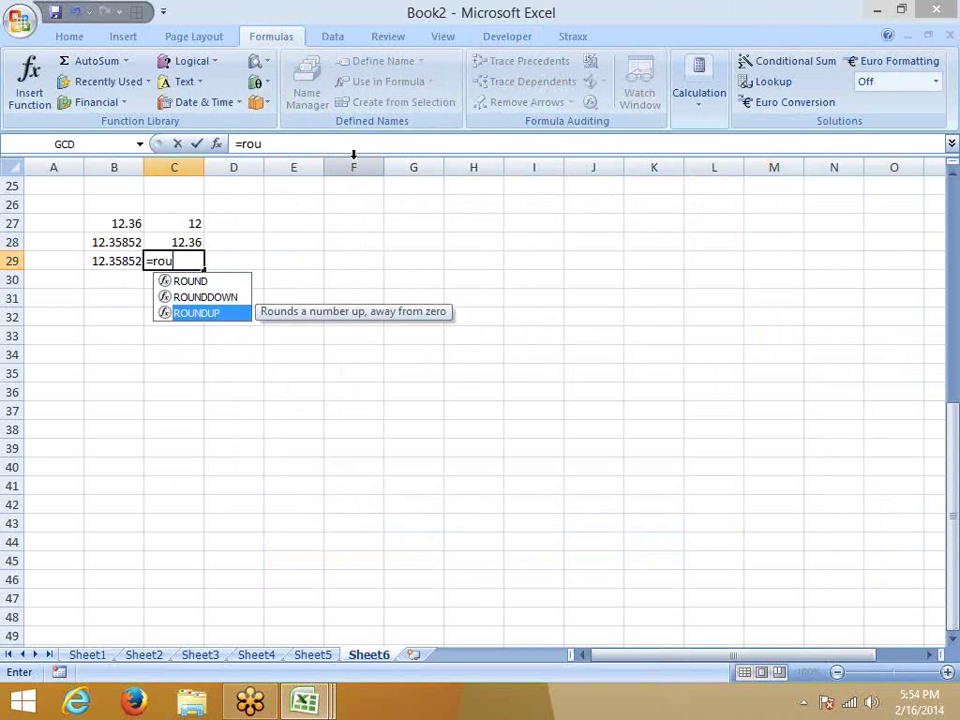
pyautogui.press('Tab')
pyautogui.press('Left')
pyautogui.write(',0')
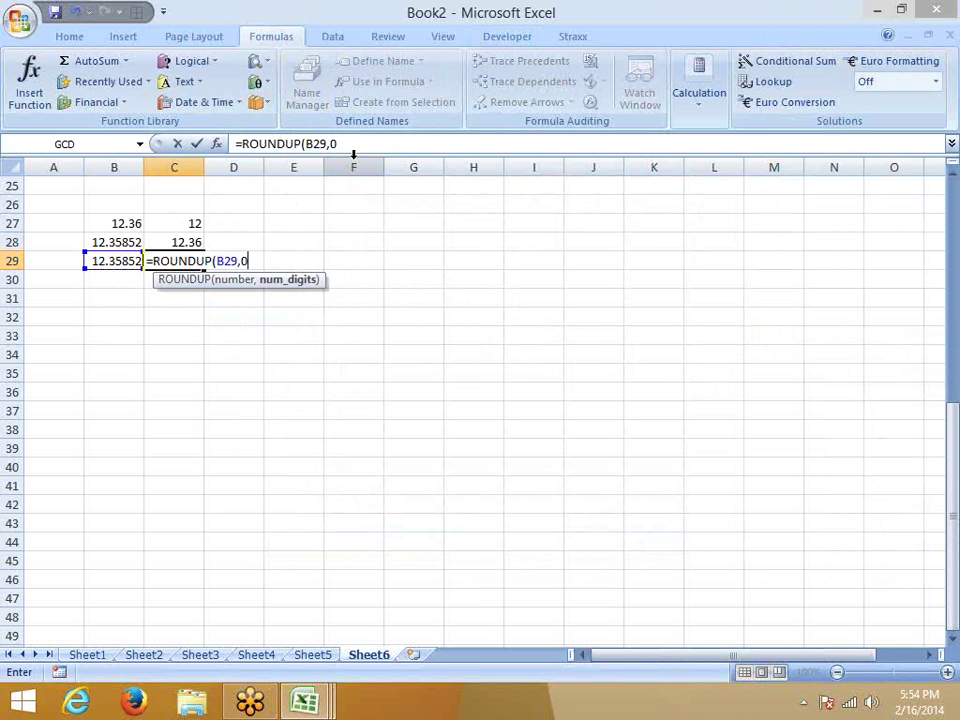
pyautogui.press('Return')
# Copy 12.35852 down into B30 as well.
pyautogui.press('Left')
pyautogui.hotkey('ctrl', 'd')
pyautogui.press('Right')
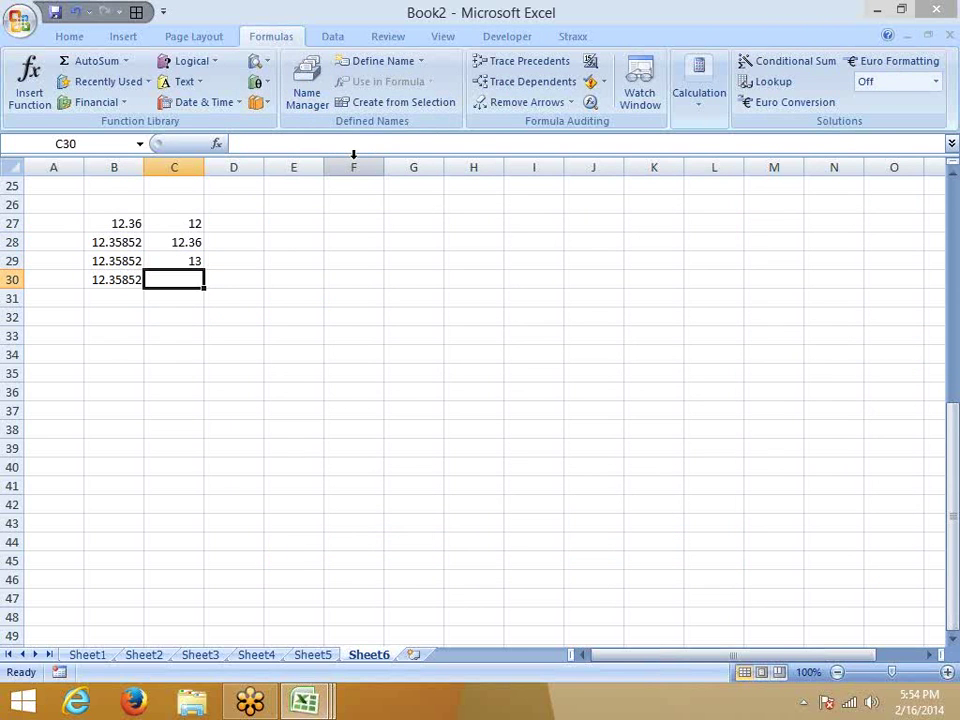
# Enter =ROUNDDOWN(B30,0) in C30, returning 12.
pyautogui.write('=rou')
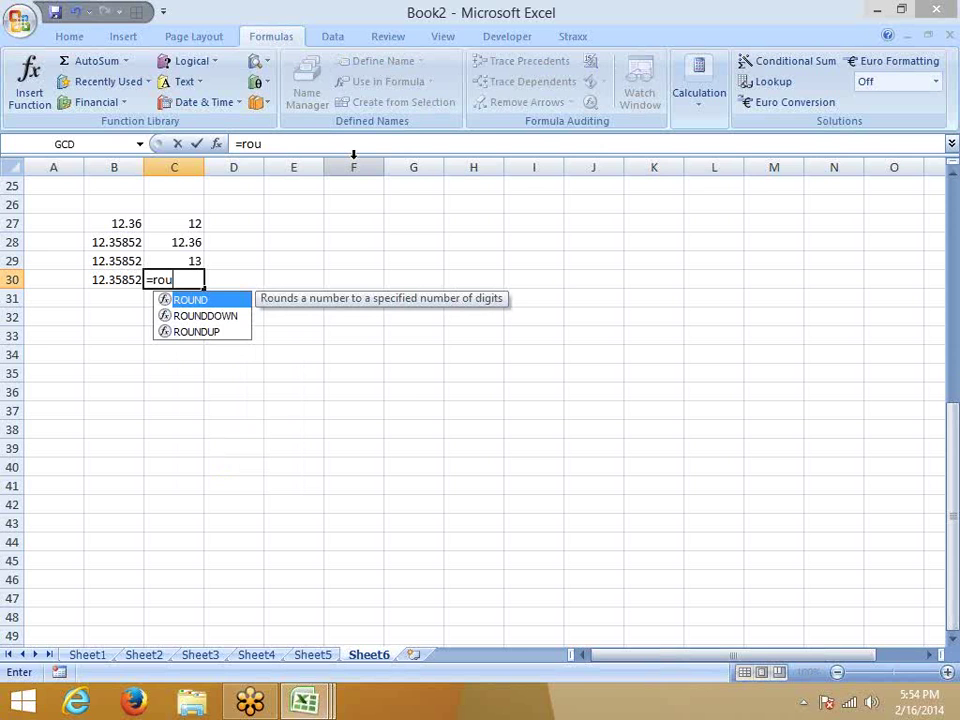
pyautogui.press('Down')
pyautogui.press('Tab')
pyautogui.press('Left')
pyautogui.press('Return')
pyautogui.press('Return')
pyautogui.press('Right')
pyautogui.write(',0')
pyautogui.press('Return')
pyautogui.press('Up')
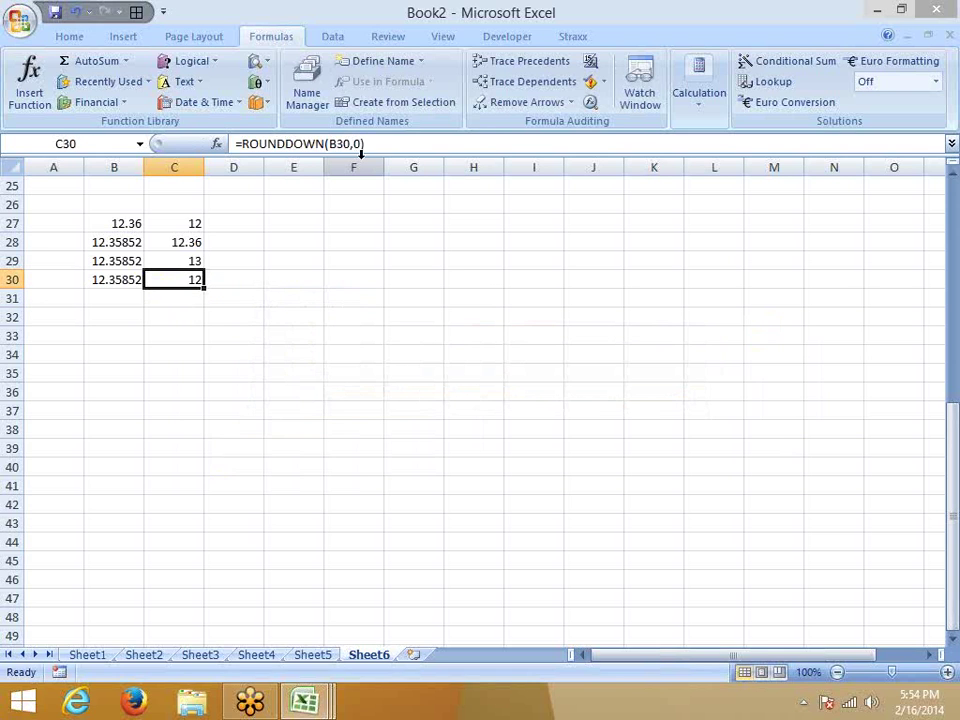
# Compare the ROUND, ROUNDUP and ROUNDDOWN formulas in C28, C29 and C30.
pyautogui.click(366, 147)
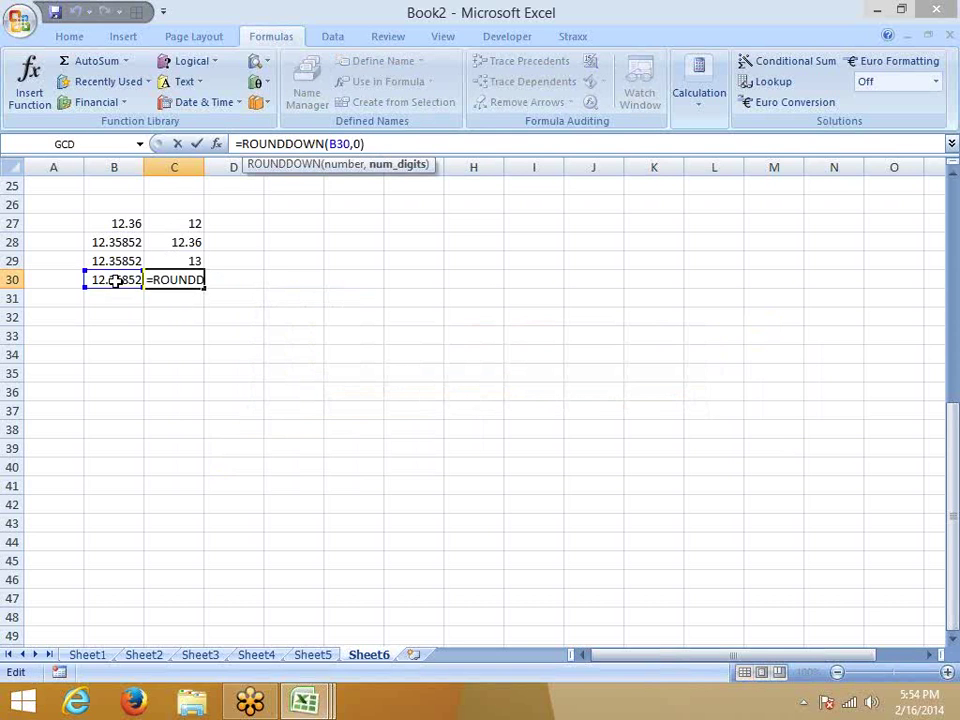
pyautogui.press('Escape')
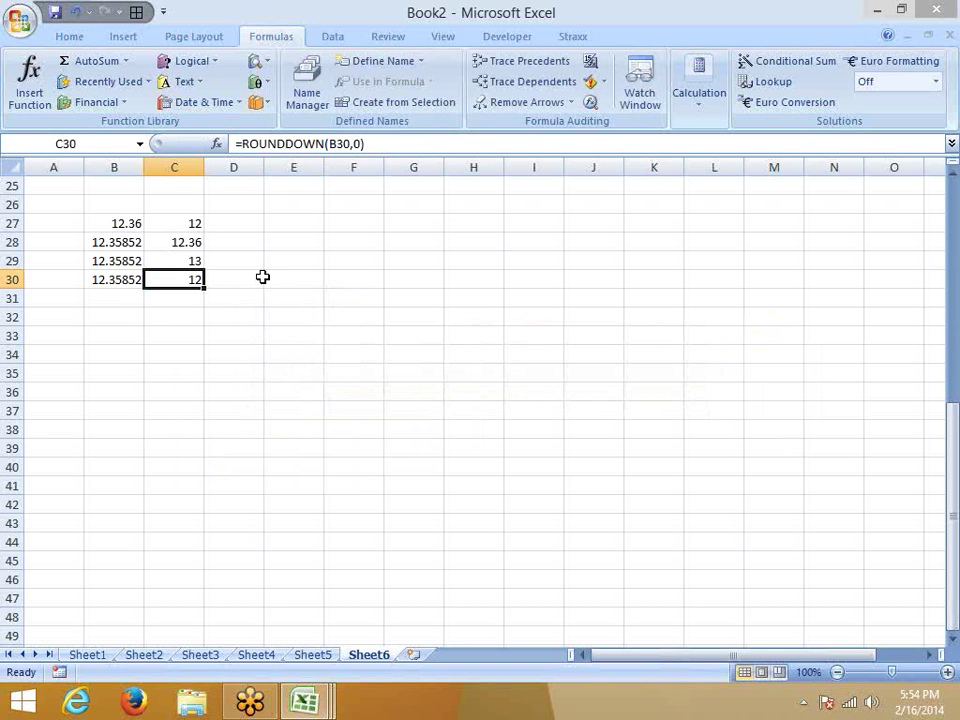
pyautogui.click(265, 280)
pyautogui.click(196, 243)
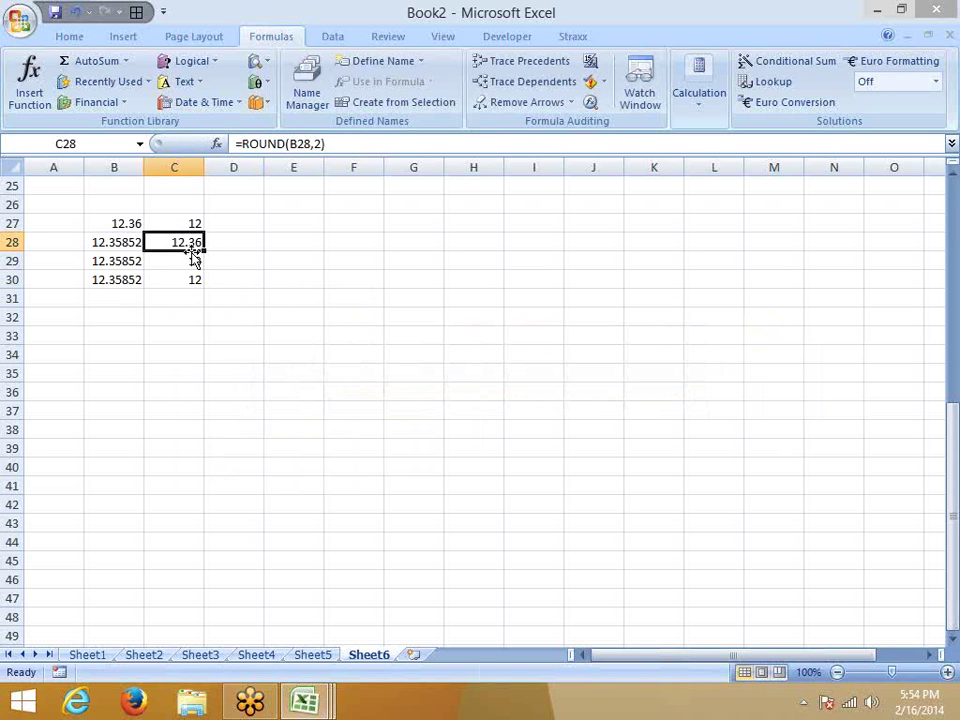
pyautogui.click(193, 259)
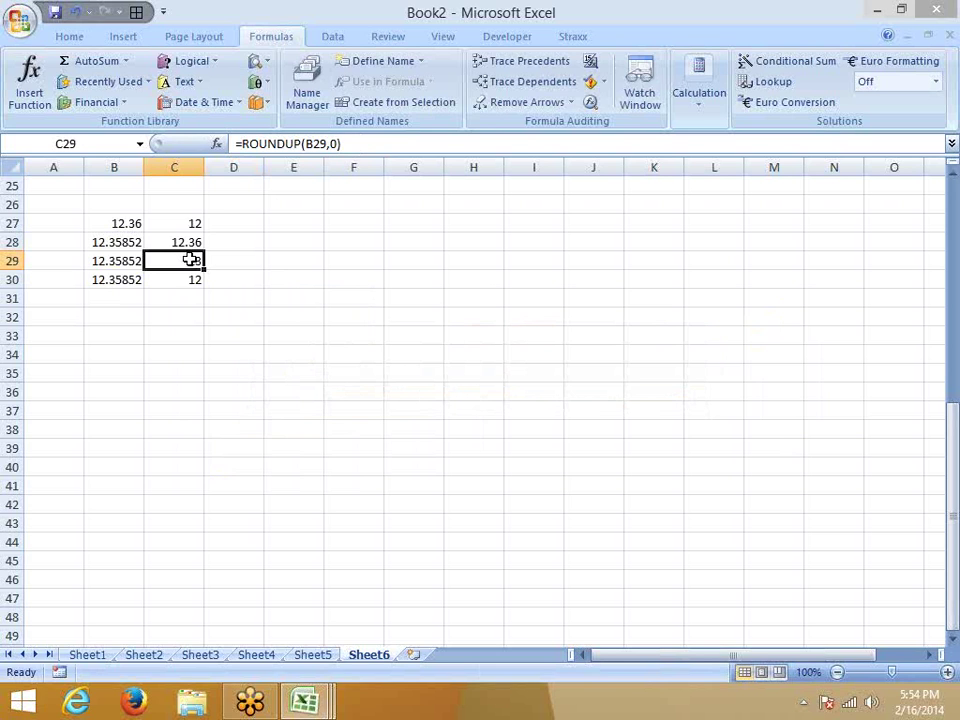
pyautogui.click(188, 275)
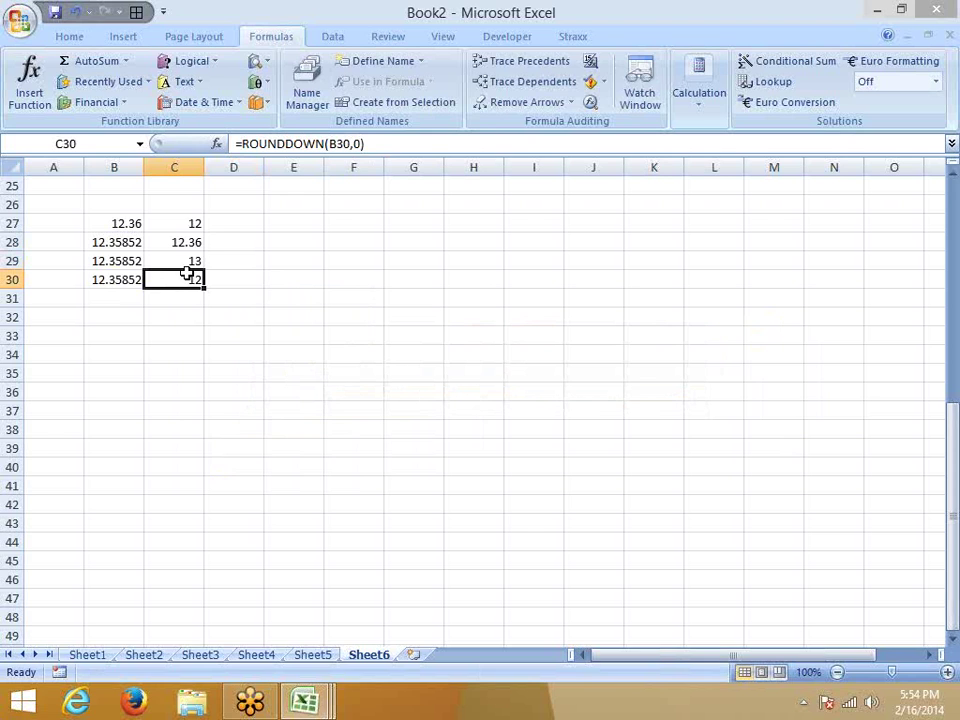
pyautogui.click(275, 255)
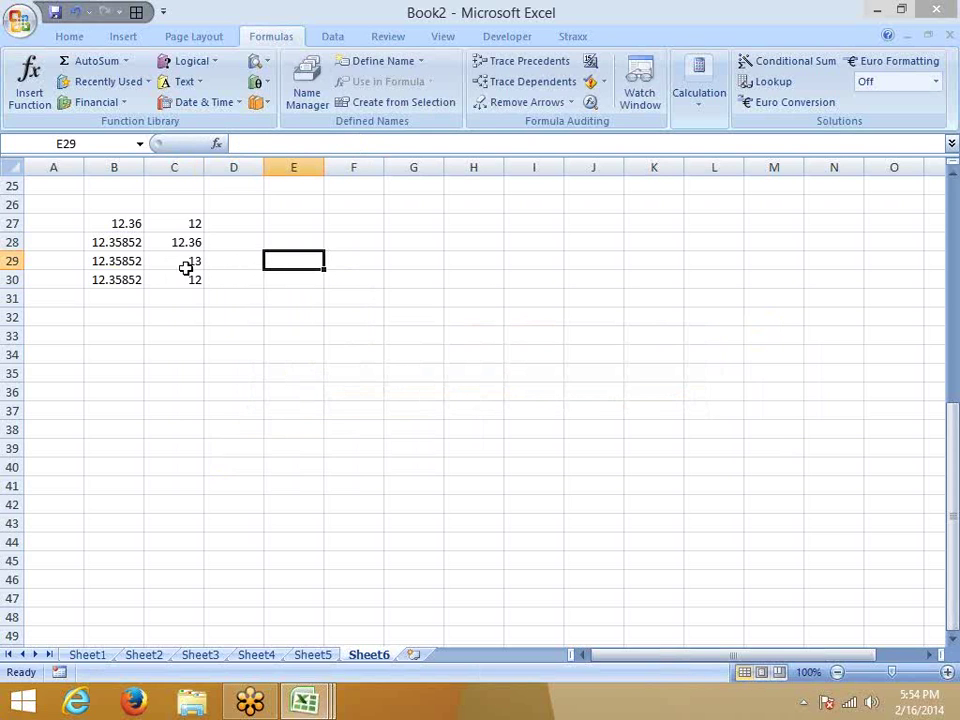
# Enter 12.36 in E32 and =INT(E32) in F32, which returns 12.
pyautogui.click(277, 325)
pyautogui.write('12.36')
pyautogui.press('Return')
pyautogui.click(277, 323)
pyautogui.press('Right')
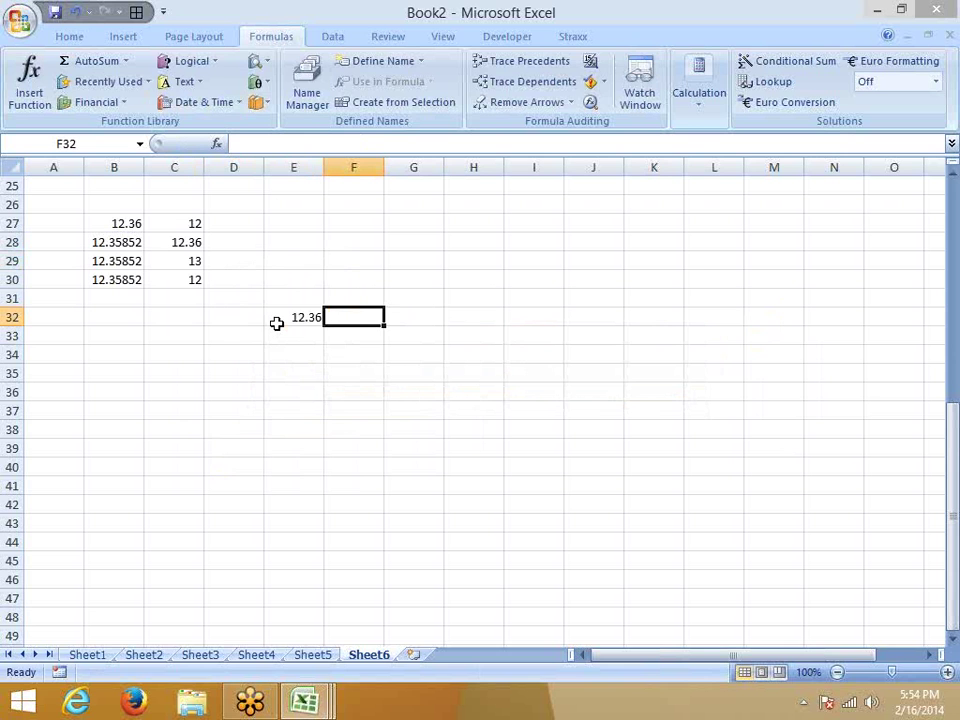
pyautogui.write('0.36')
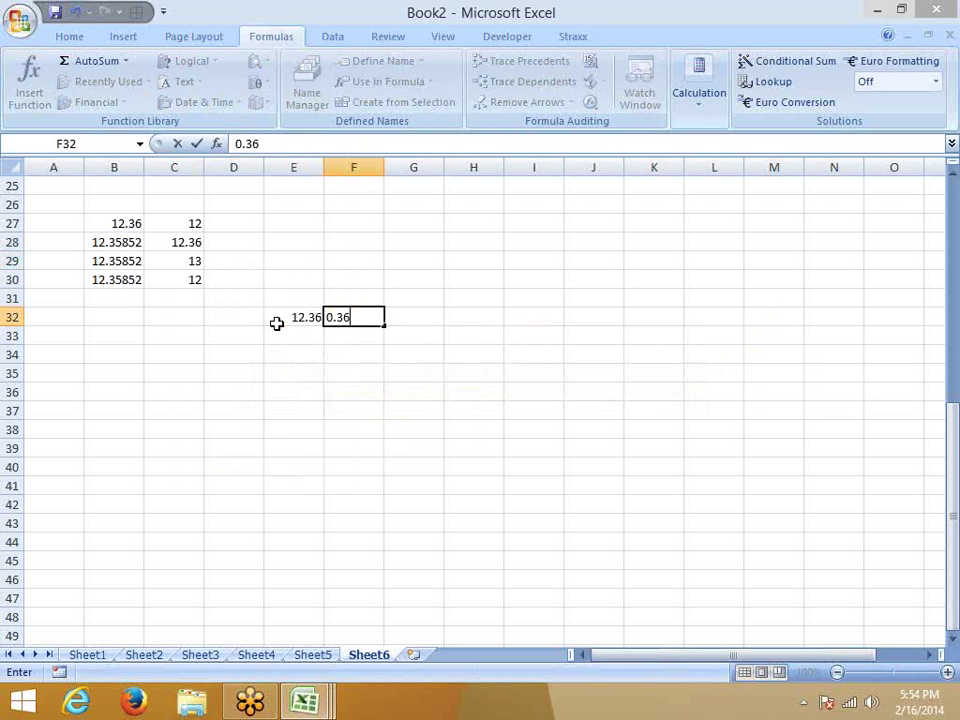
pyautogui.press('Escape')
pyautogui.write('=')
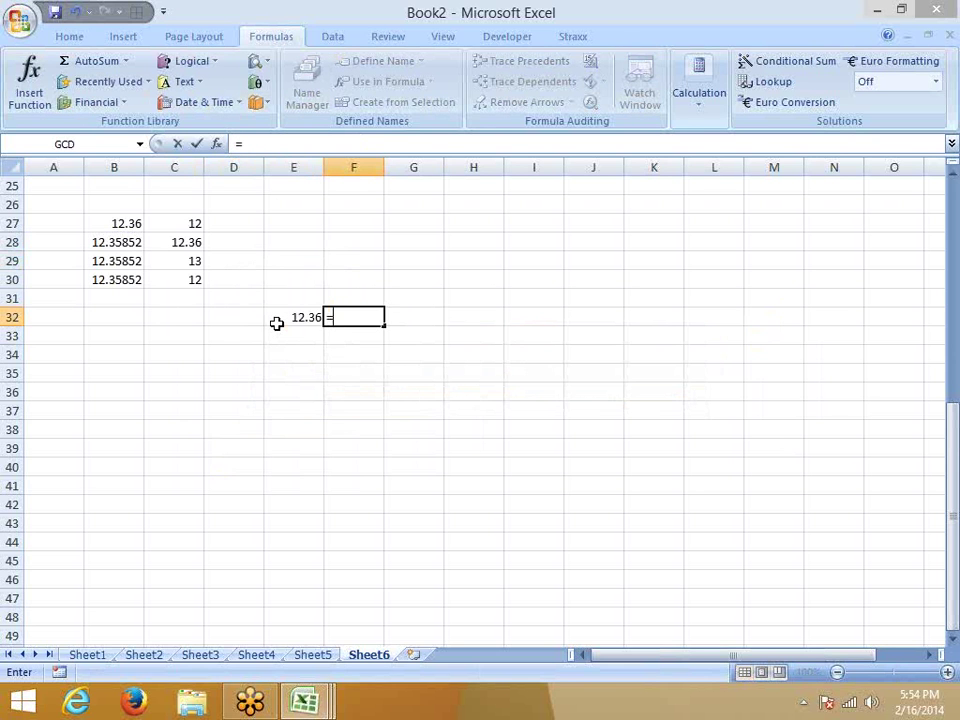
pyautogui.write('int')
pyautogui.press('Tab')
pyautogui.click(277, 324)
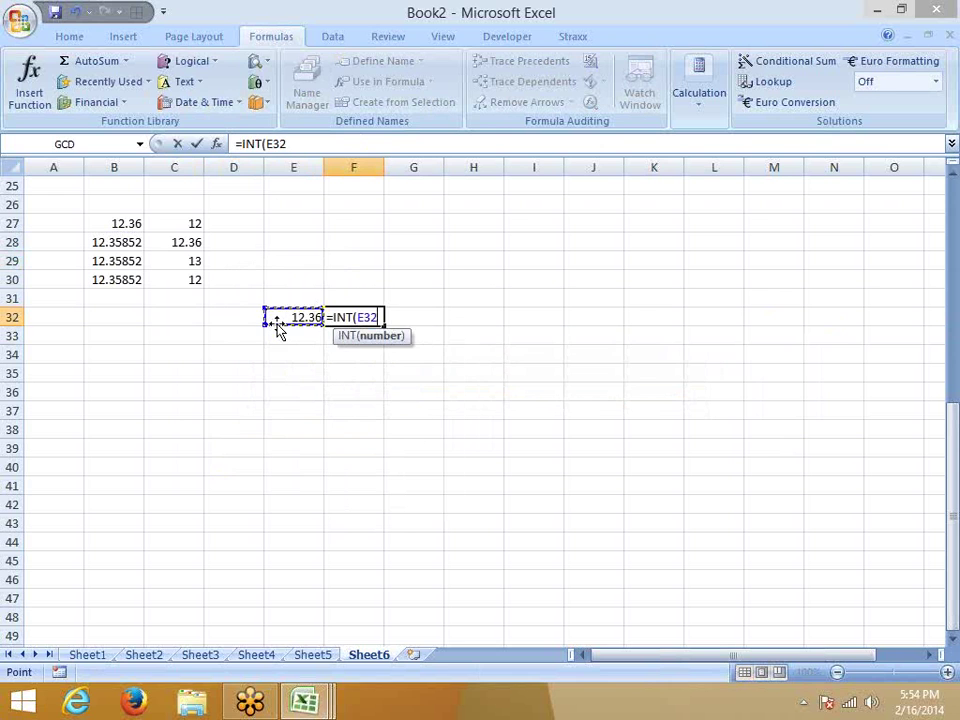
pyautogui.write(')')
pyautogui.press('Return')
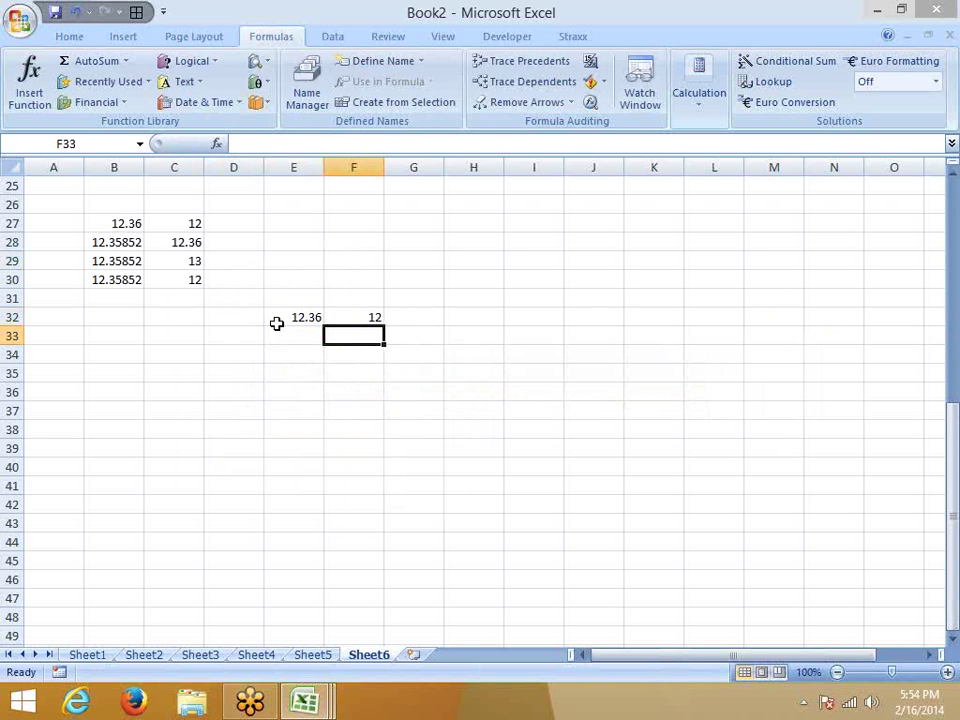
# Enter =E32-F32 in G32 to show the decimal part 0.36, then recheck F32's formula.
pyautogui.press('Up')
pyautogui.press('Right')
pyautogui.write('=')
pyautogui.click(278, 325)
pyautogui.write('-')
pyautogui.press('Left')
pyautogui.press('Return')
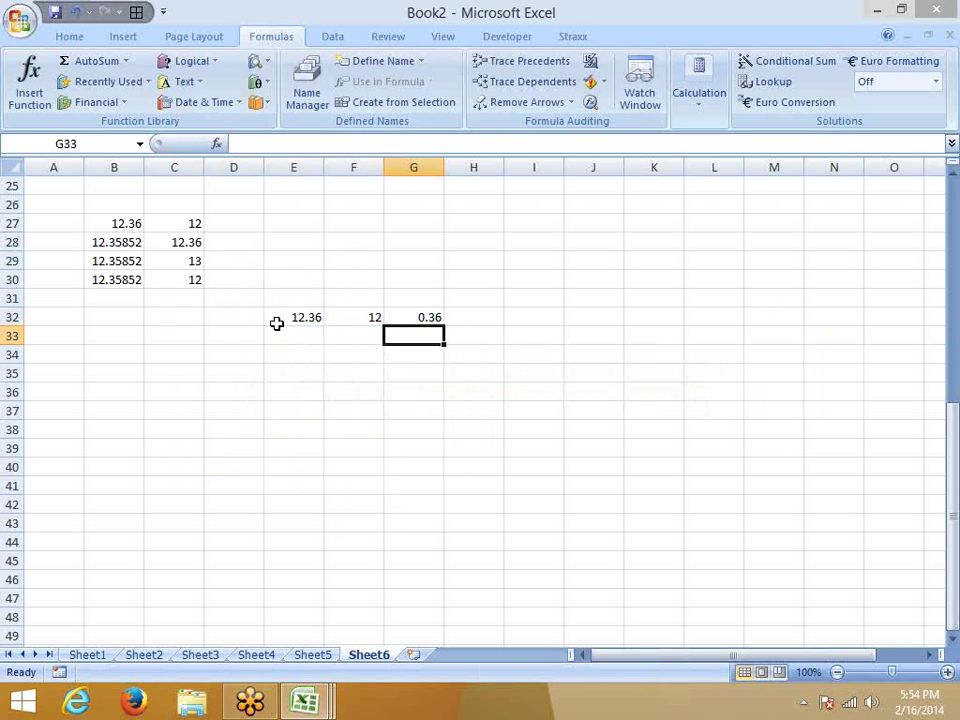
pyautogui.click(278, 332)
pyautogui.press('Right')
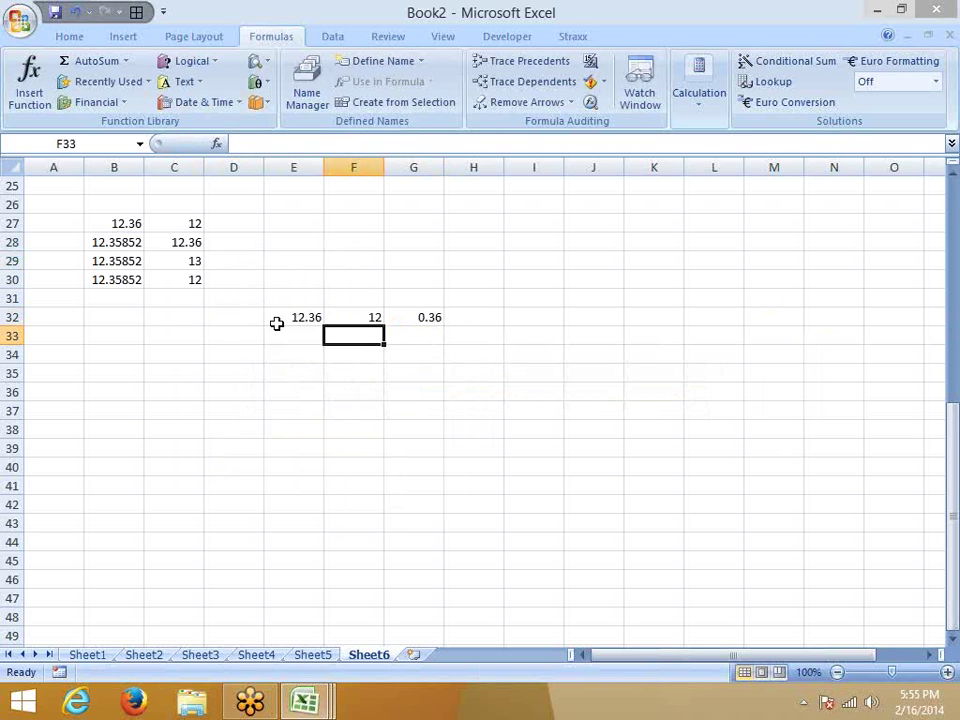
pyautogui.press('Up')
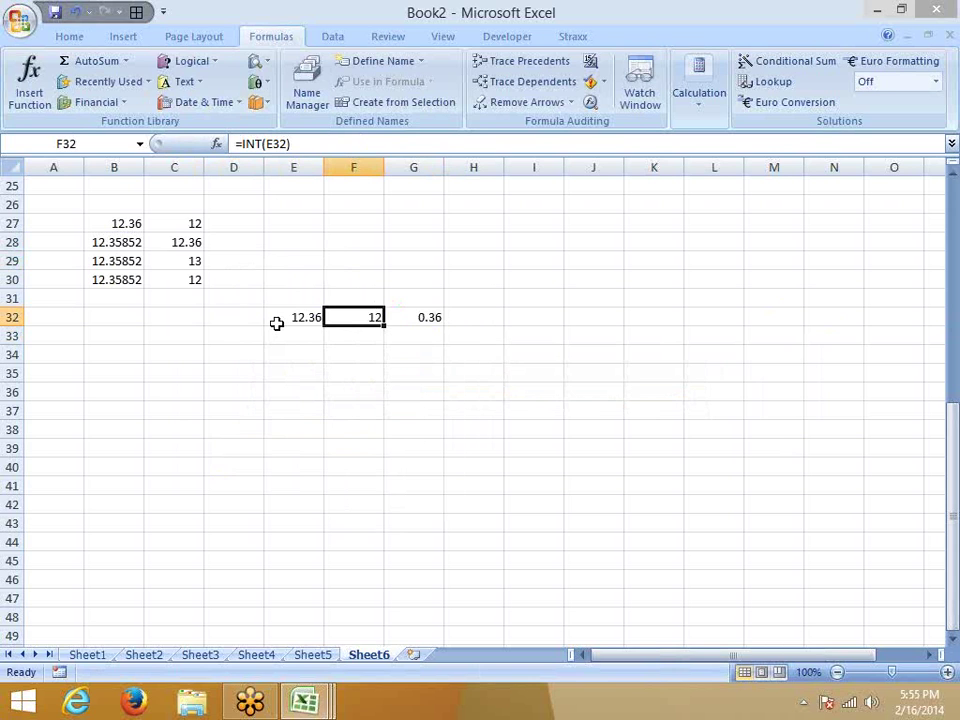
pyautogui.press('Return')
# Enter the dividend 12 in C35 and the divisor 5 in D35.
pyautogui.click(277, 331)
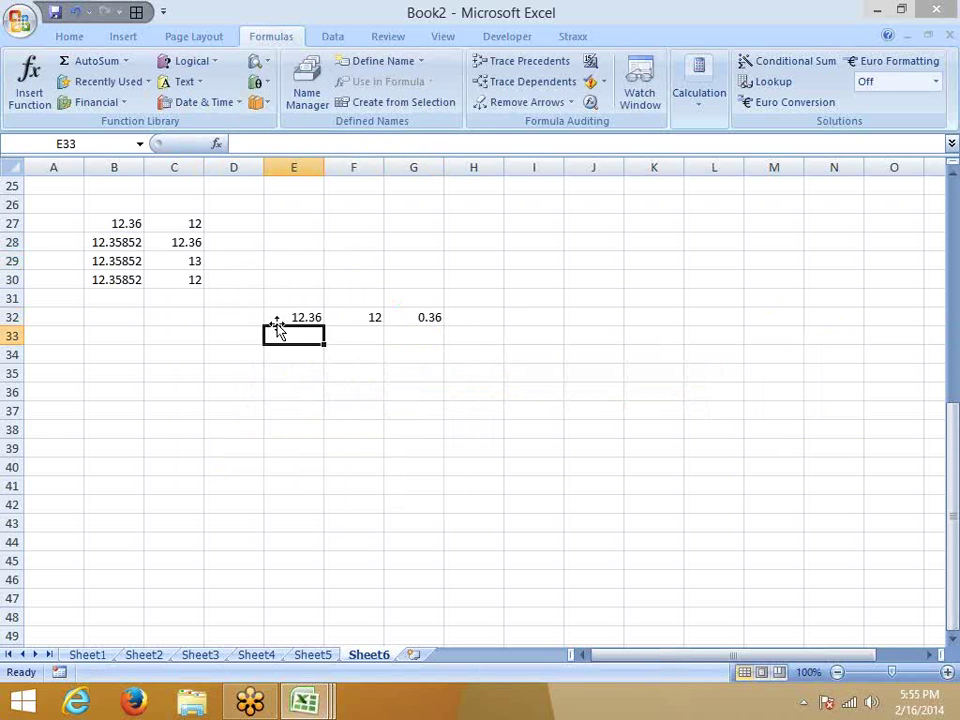
pyautogui.press('Up')
pyautogui.press('Right')
pyautogui.press('Right')
pyautogui.press('Down')
pyautogui.press('Down')
pyautogui.press('Left')
pyautogui.press('Left')
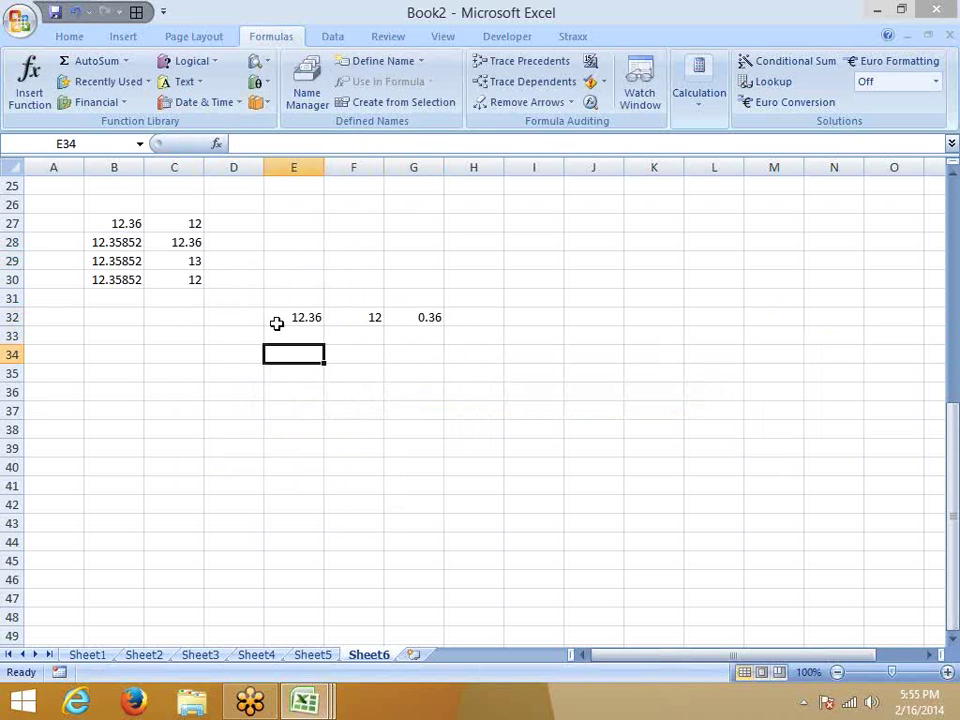
pyautogui.press('Left')
pyautogui.press('Left')
pyautogui.press('Down')
pyautogui.write('12')
pyautogui.press('Tab')
pyautogui.write('5')
pyautogui.press('Tab')
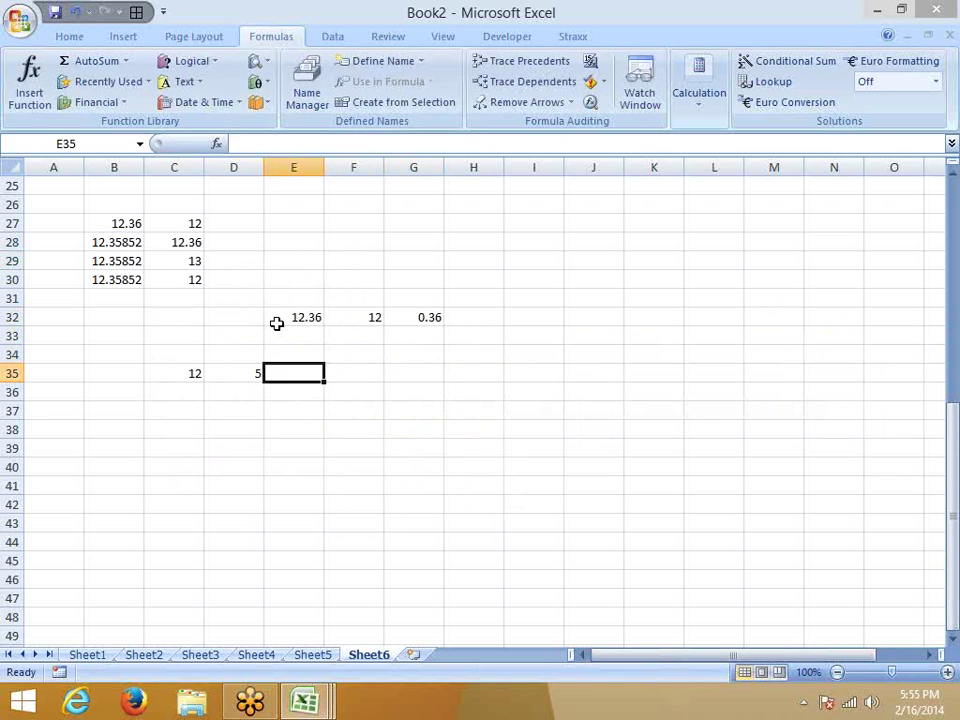
# Enter =MOD(C35,D35) in E35, returning the remainder 2.
pyautogui.write('=')
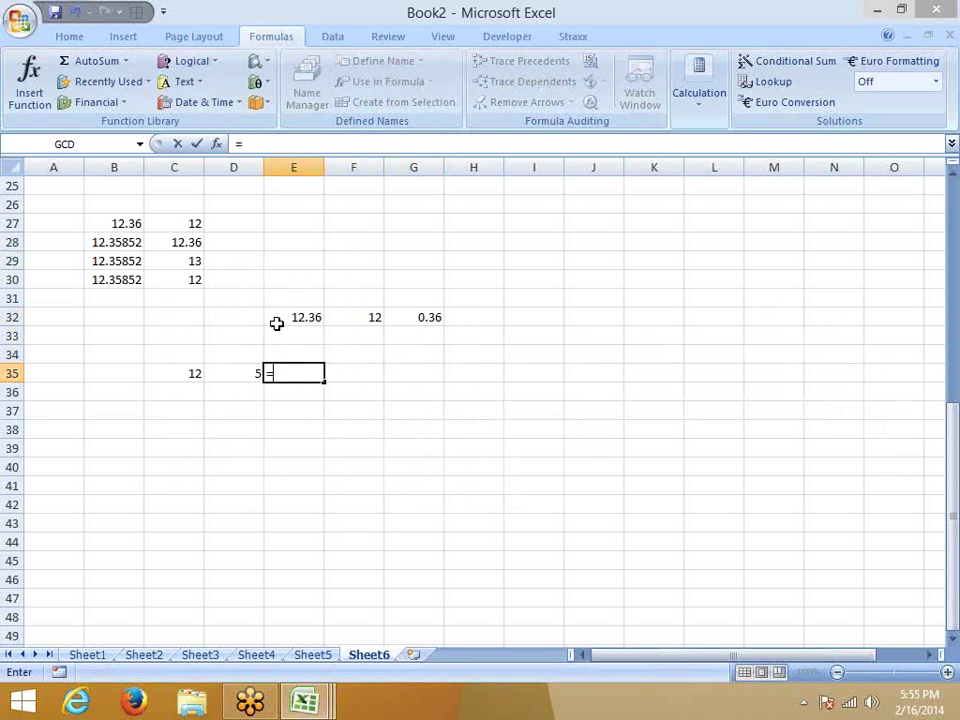
pyautogui.write('mod')
pyautogui.press('Tab')
pyautogui.press('Left')
pyautogui.press('Left')
pyautogui.write(',')
pyautogui.press('Left')
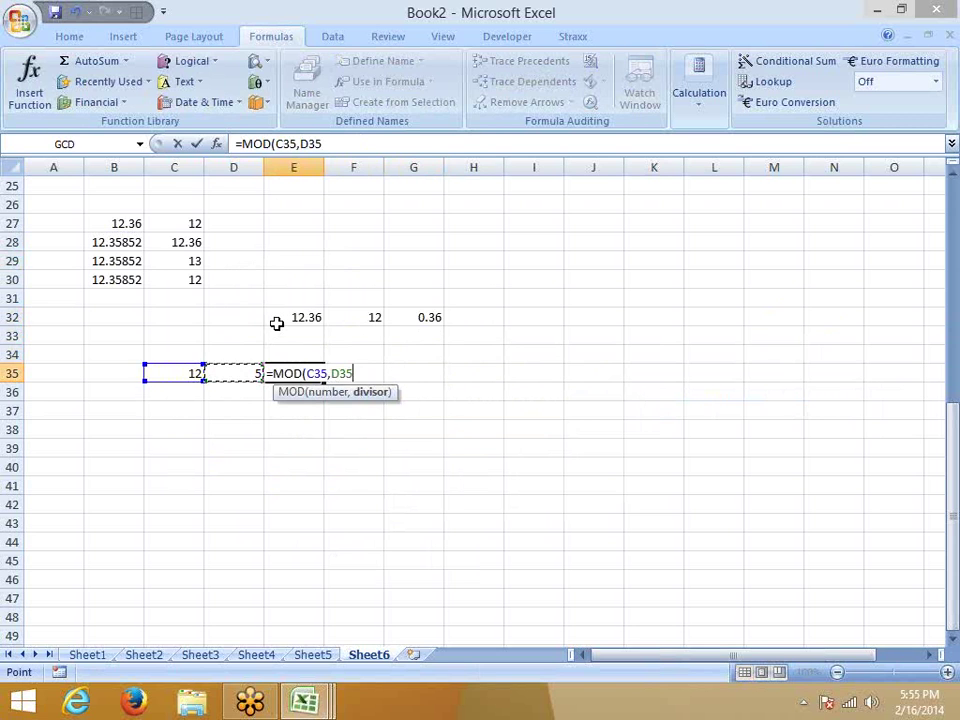
pyautogui.press('Return')
pyautogui.press('Up')
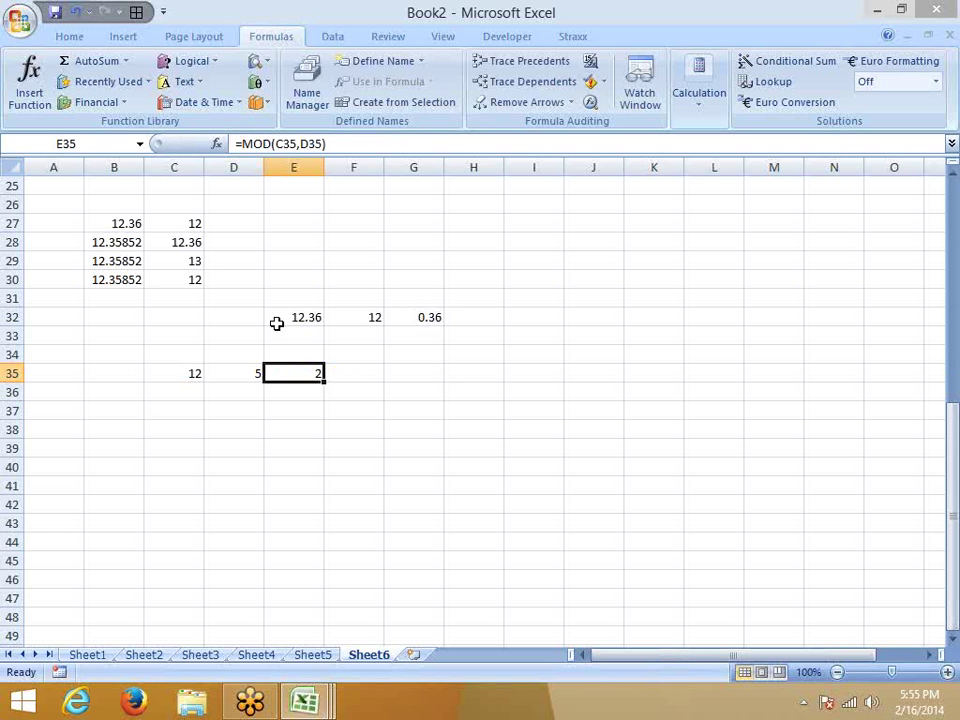
pyautogui.click(850, 276)
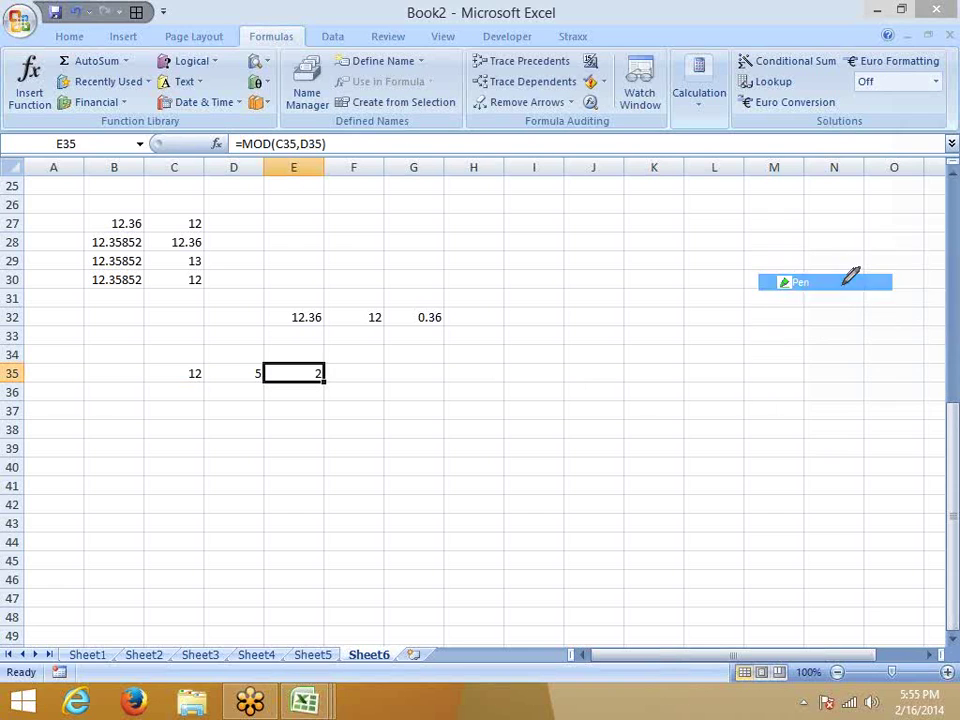
# Hand-draw a green long division of 12 by 5 over the sheet and circle the remainder 2.
pyautogui.moveTo(553, 223)
pyautogui.mouseDown()
pyautogui.moveTo(607, 410)
pyautogui.moveTo(592, 447)
pyautogui.mouseUp()
pyautogui.moveTo(765, 192); pyautogui.dragTo(873, 362)
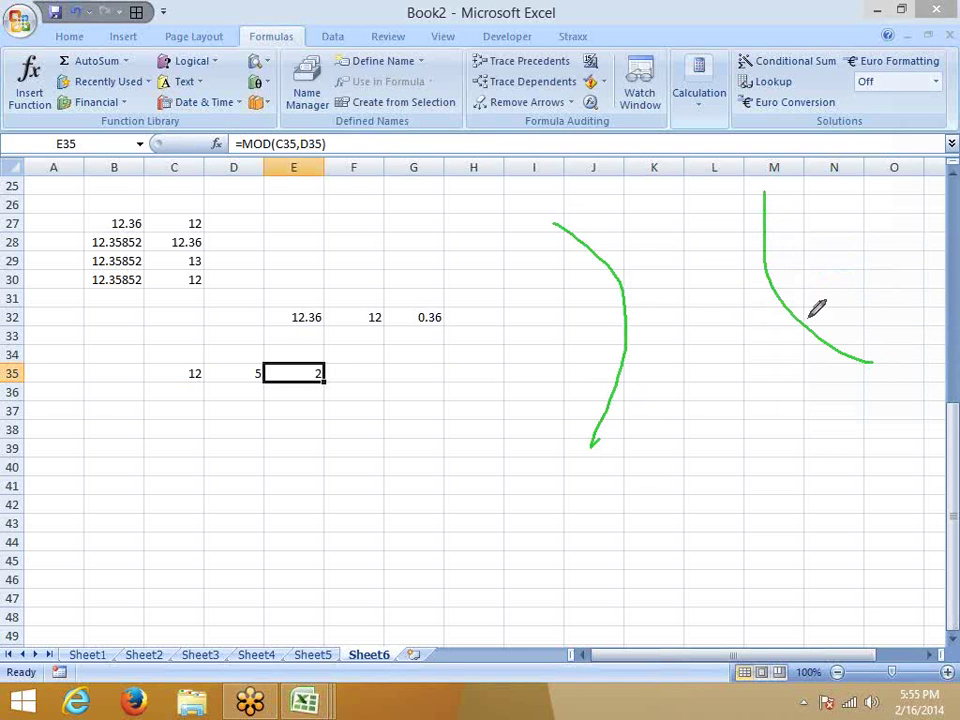
pyautogui.moveTo(632, 248); pyautogui.dragTo(647, 298)
pyautogui.moveTo(667, 245); pyautogui.dragTo(722, 265)
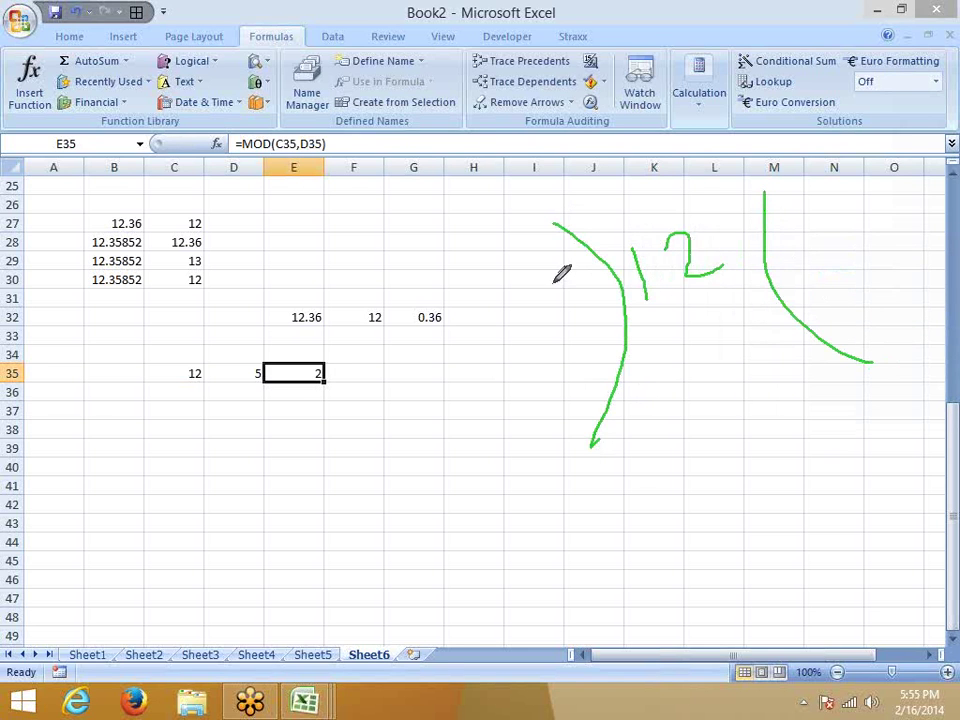
pyautogui.moveTo(556, 297)
pyautogui.mouseDown()
pyautogui.moveTo(580, 266)
pyautogui.moveTo(573, 322)
pyautogui.mouseUp()
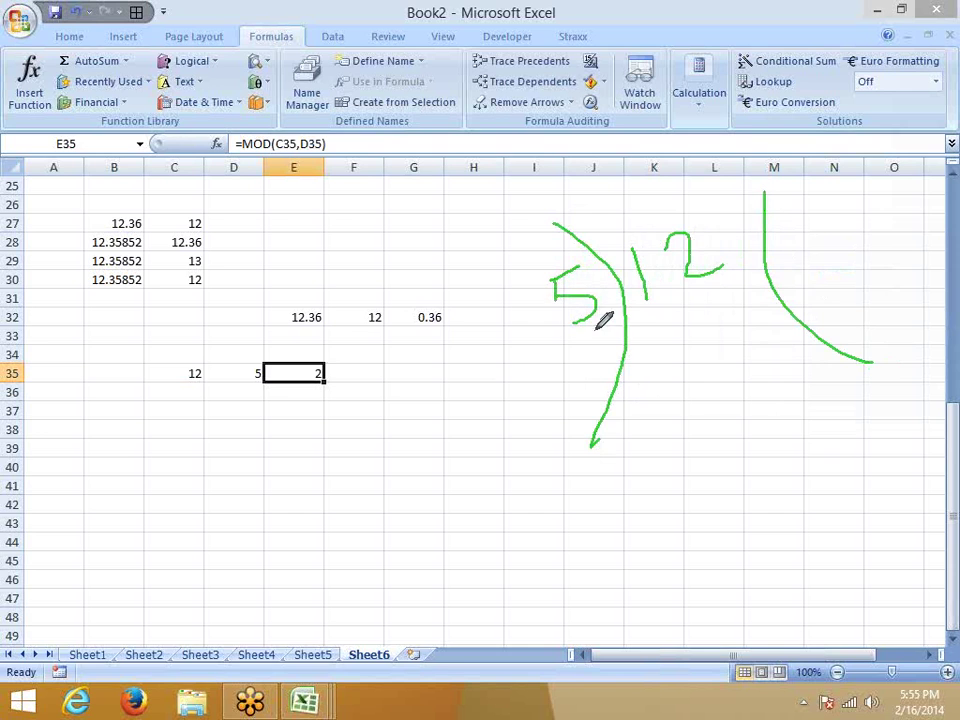
pyautogui.moveTo(793, 220); pyautogui.dragTo(833, 277)
pyautogui.moveTo(668, 306); pyautogui.dragTo(681, 368)
pyautogui.moveTo(714, 307); pyautogui.dragTo(712, 308)
pyautogui.moveTo(665, 400); pyautogui.dragTo(762, 340)
pyautogui.moveTo(735, 388); pyautogui.dragTo(806, 429)
pyautogui.click(834, 253)
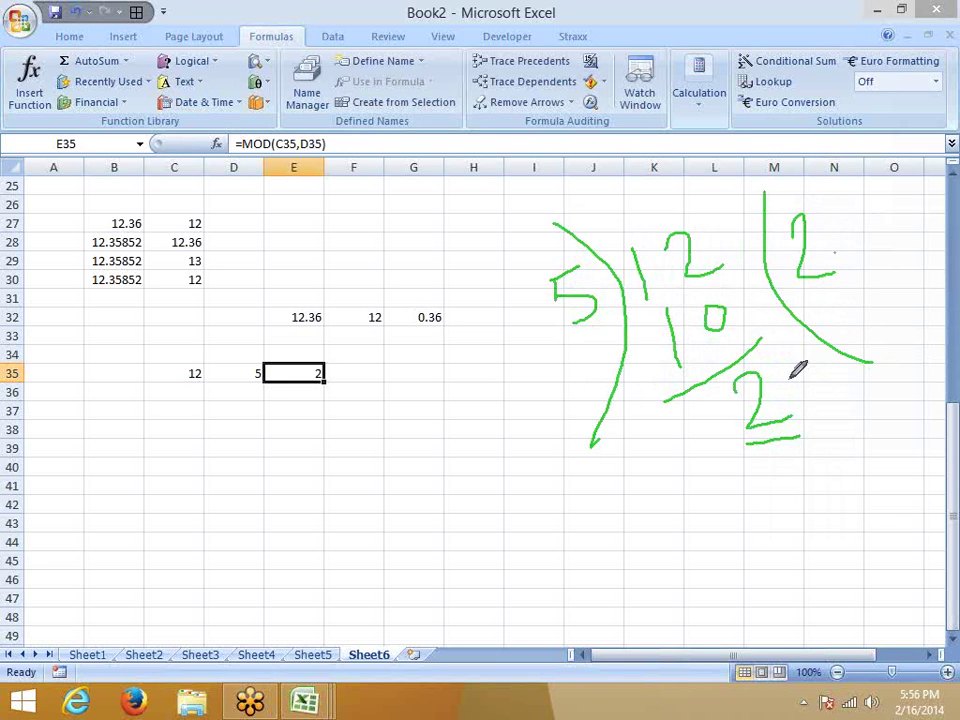
pyautogui.moveTo(755, 372); pyautogui.dragTo(762, 368)
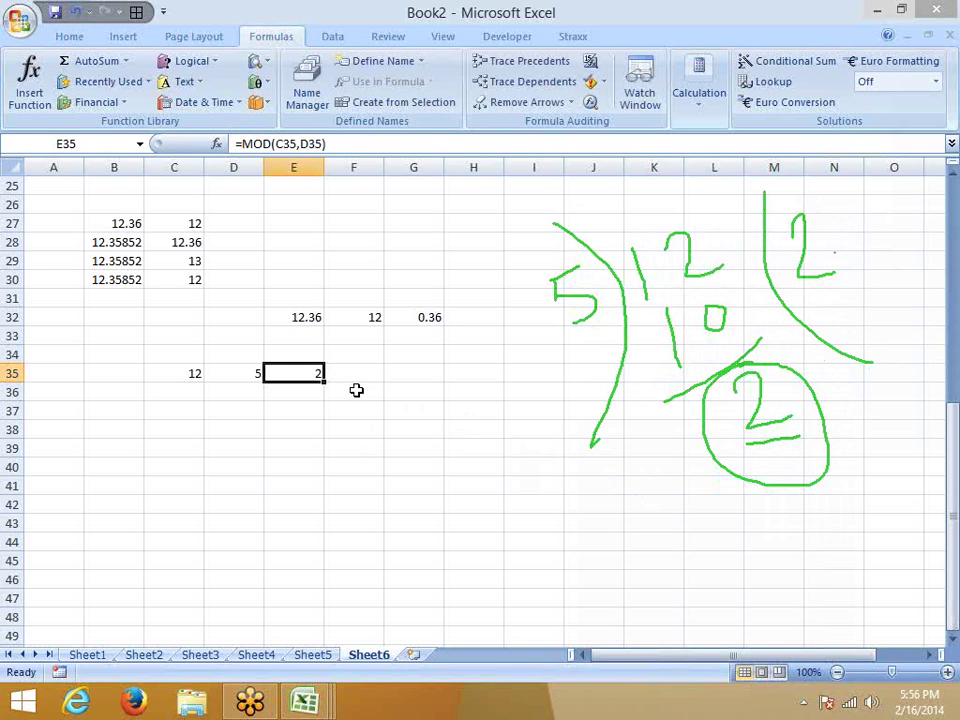
pyautogui.click(439, 325)
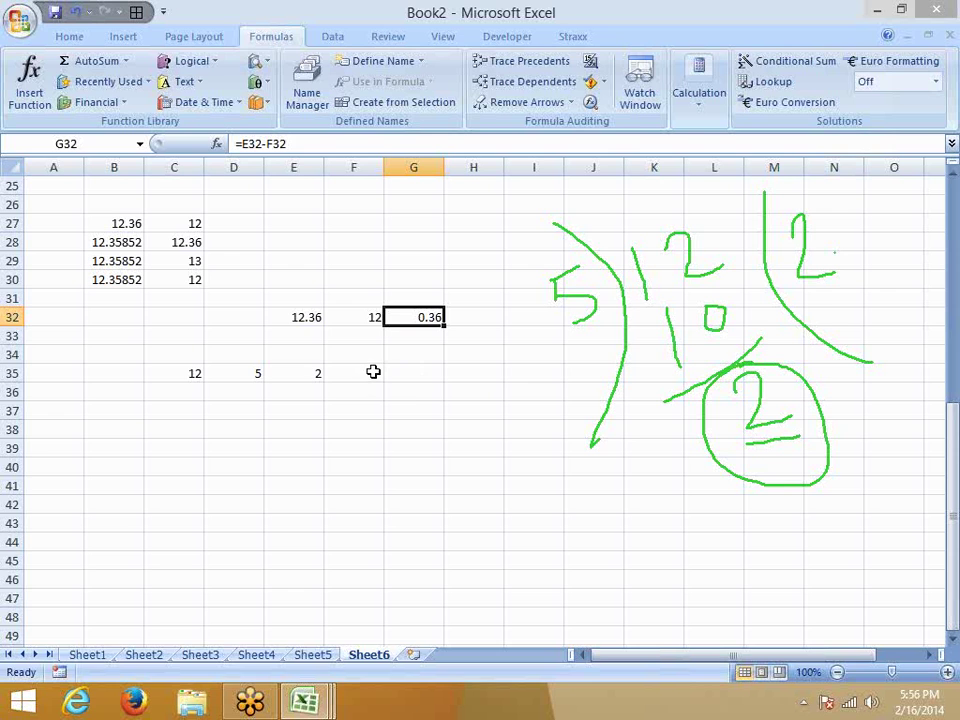
# Change the divisor in D35 to 1, so E35's MOD shows 0.
pyautogui.click(245, 373)
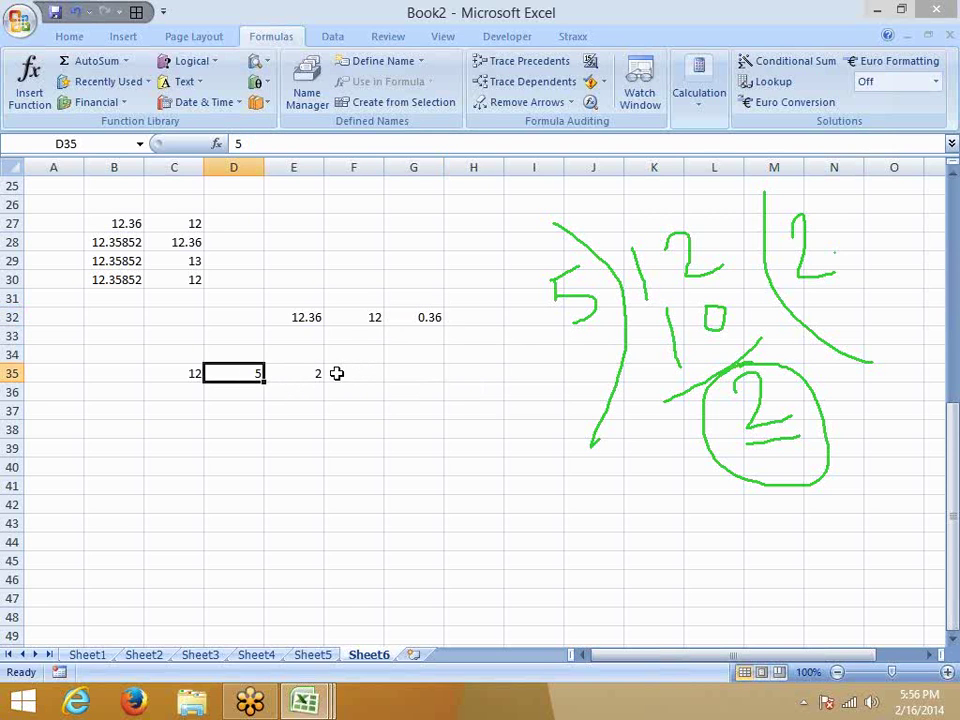
pyautogui.write('1')
pyautogui.press('Return')
pyautogui.press('Up')
pyautogui.press('Right')
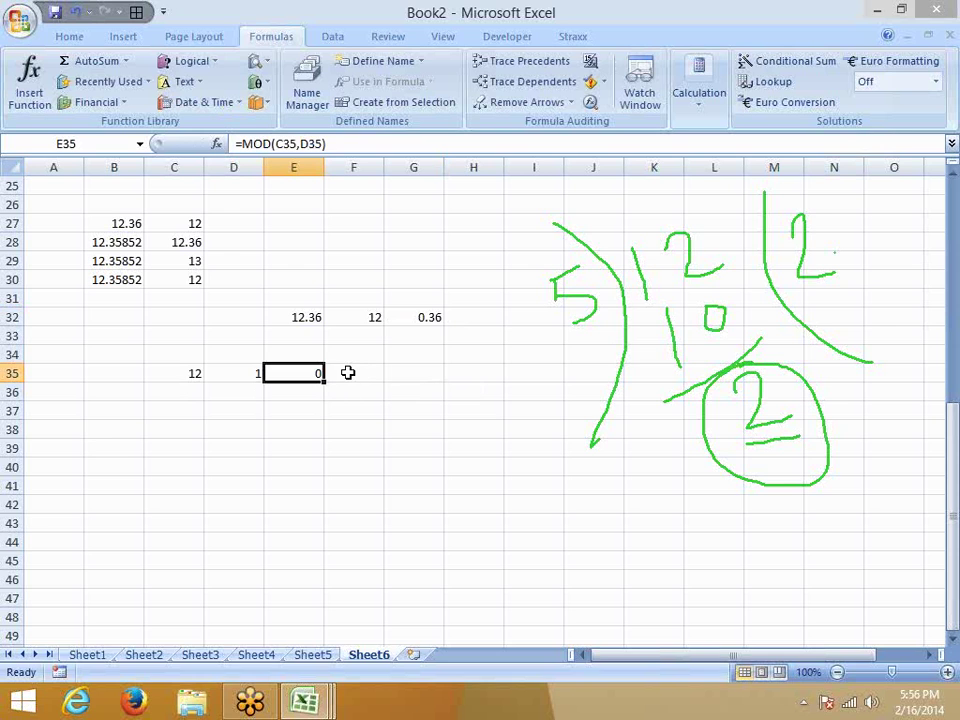
# Change the dividend in C35 to 12.36, so E35's MOD returns 0.36.
pyautogui.press('Left')
pyautogui.press('Left')
pyautogui.write('12')
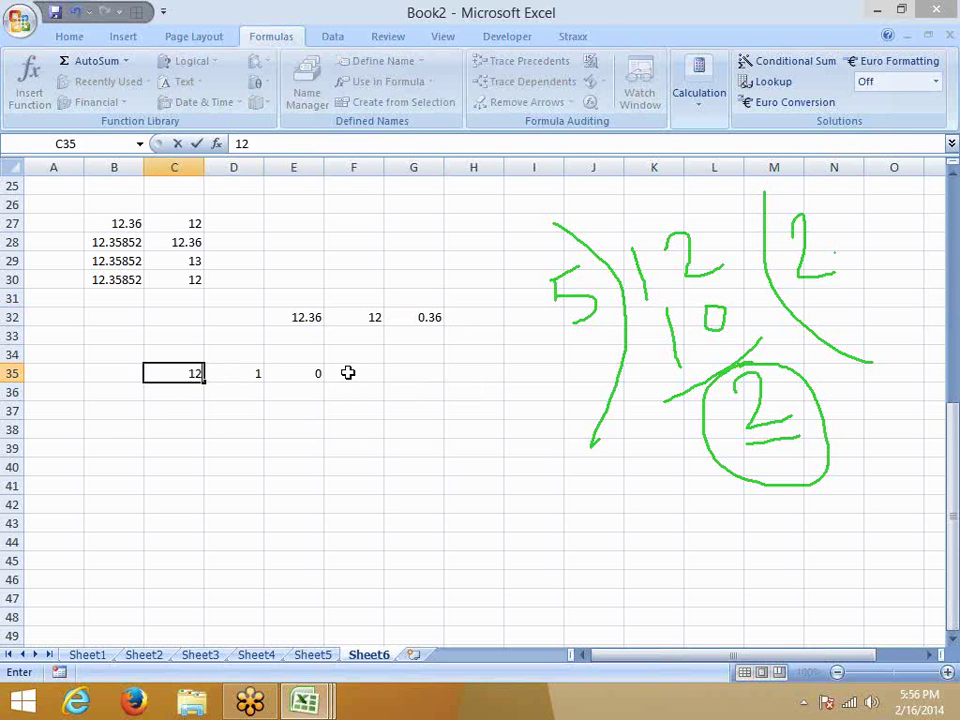
pyautogui.write('.36')
pyautogui.press('Return')
pyautogui.press('Up')
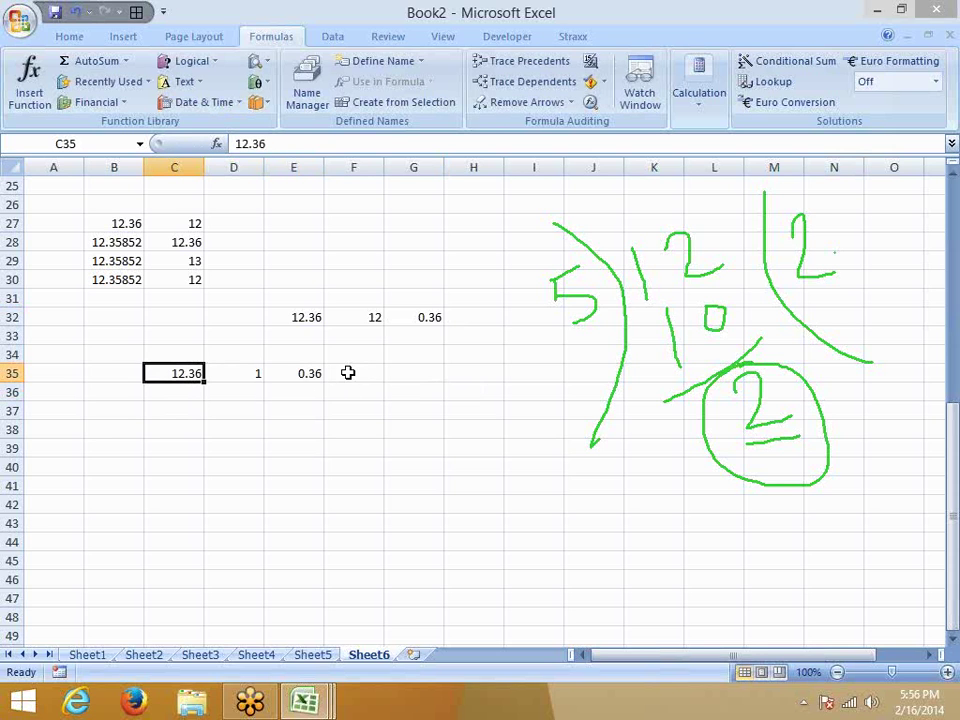
pyautogui.press('Right')
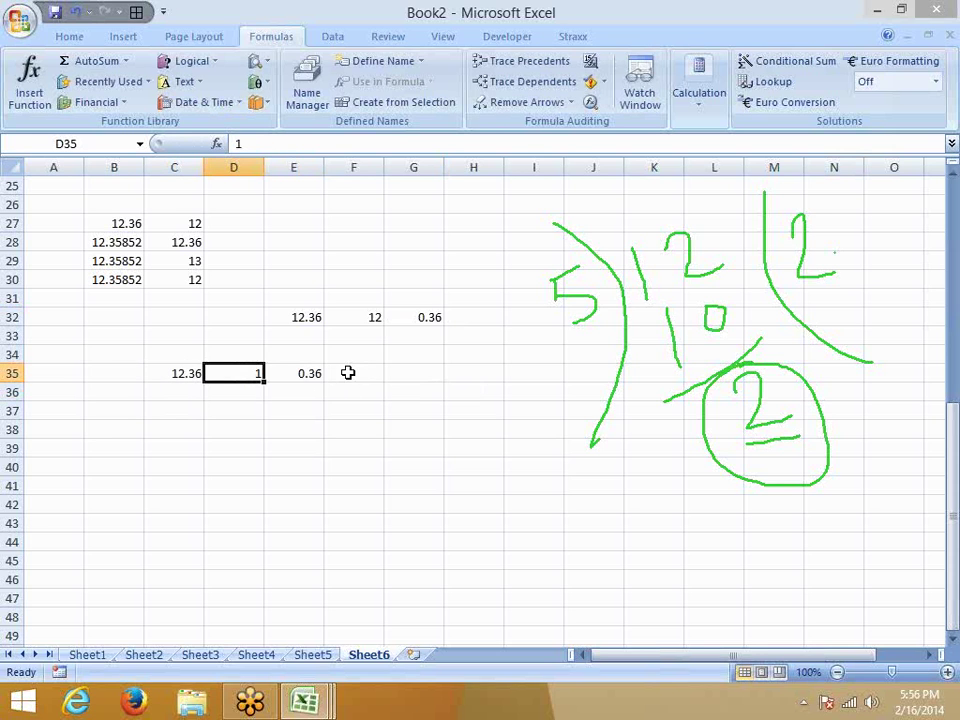
pyautogui.press('Right')
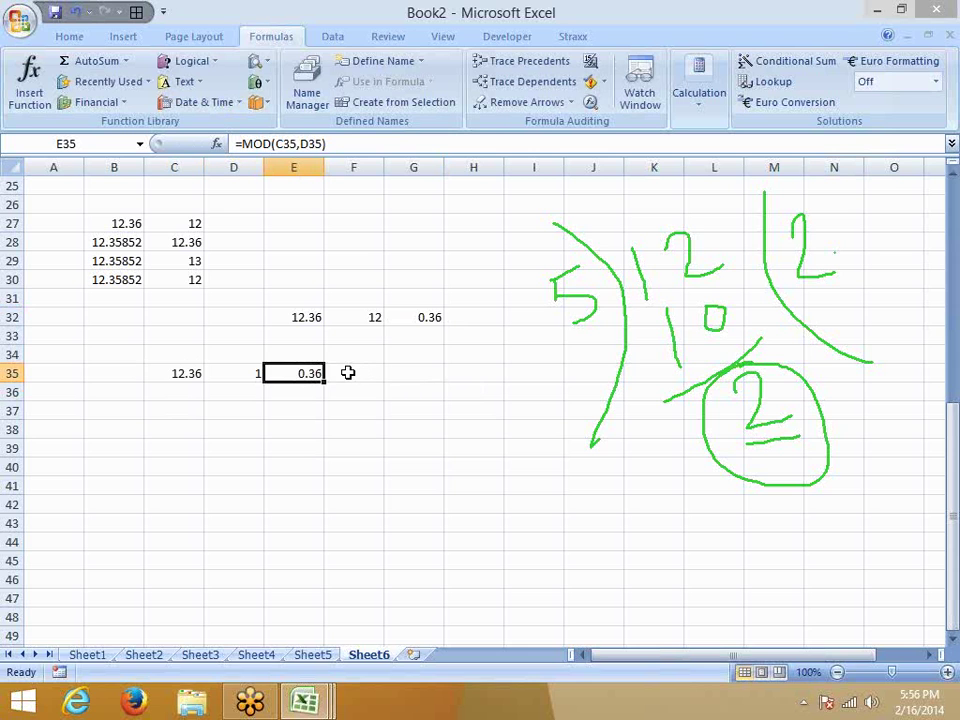
pyautogui.click(113, 410)
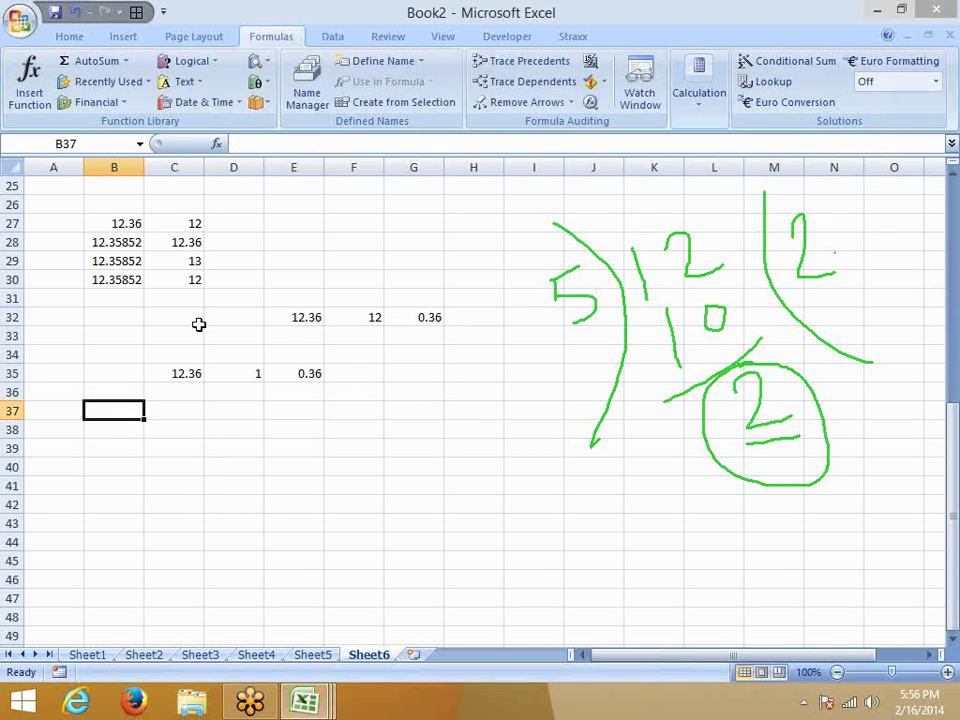
# Insert MROUND from Math & Trig into B37 with Number 50 and Multiple 17, returning 51.
pyautogui.click(266, 83)
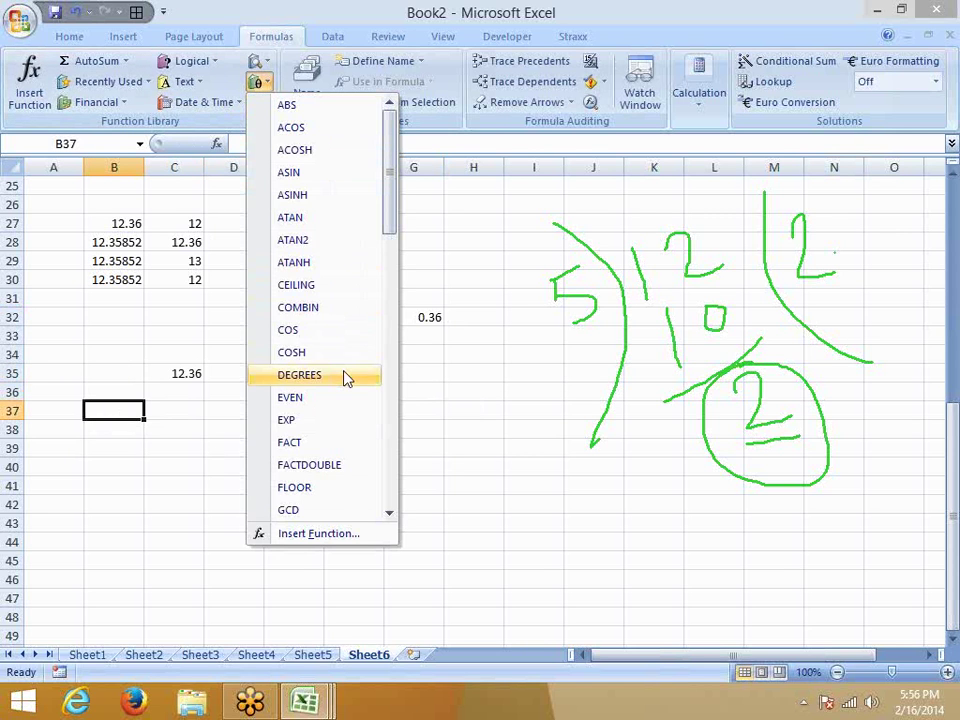
pyautogui.scroll(-3, 344, 373)
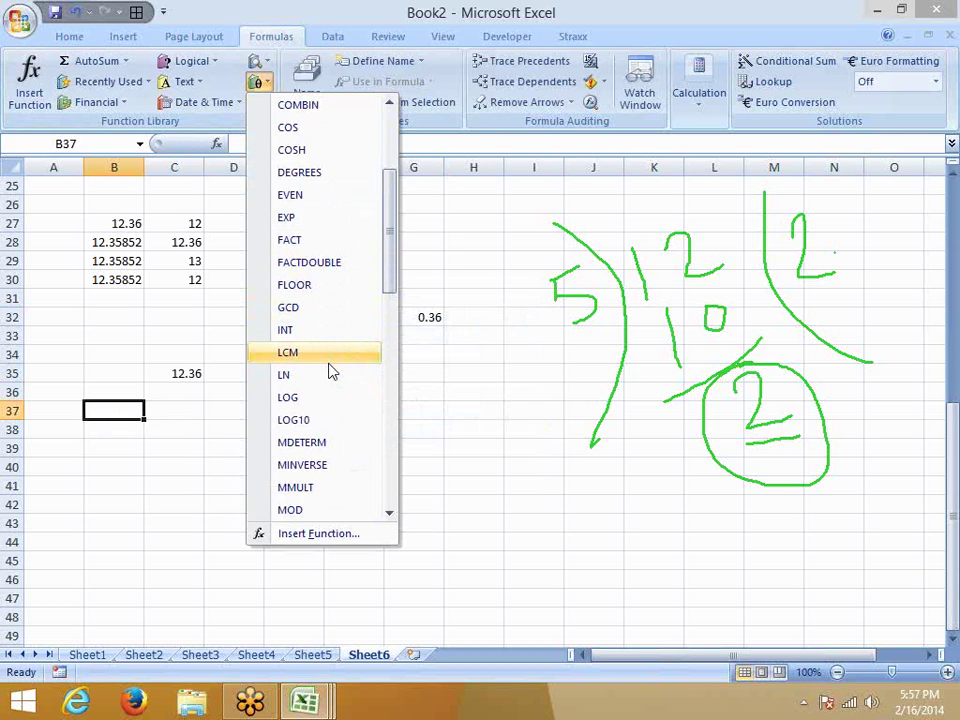
pyautogui.scroll(-2, 332, 369)
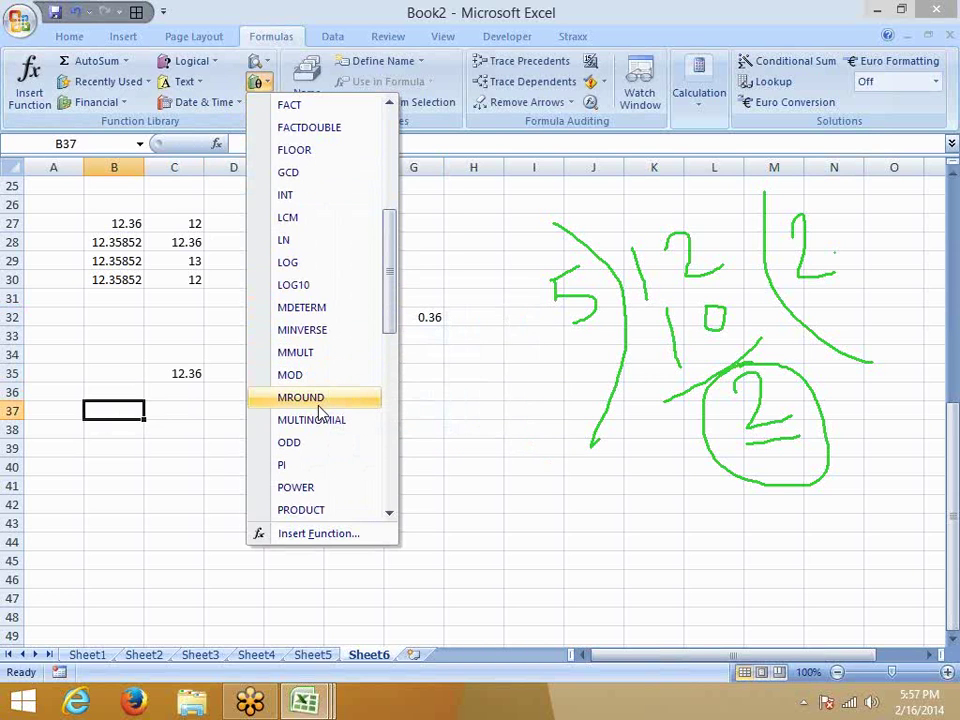
pyautogui.click(300, 398)
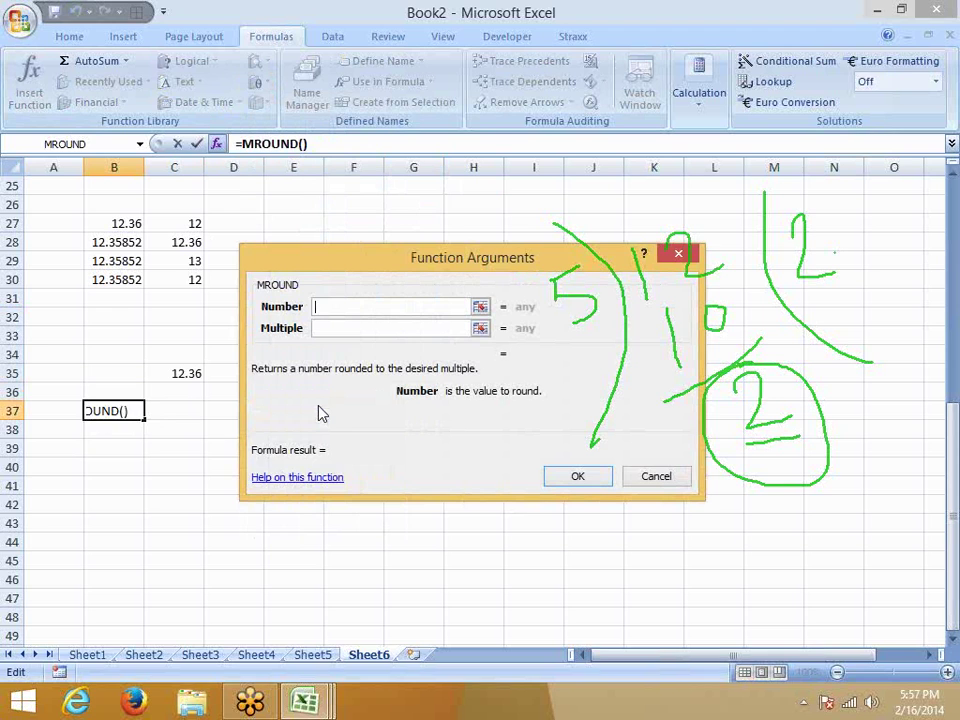
pyautogui.write('50')
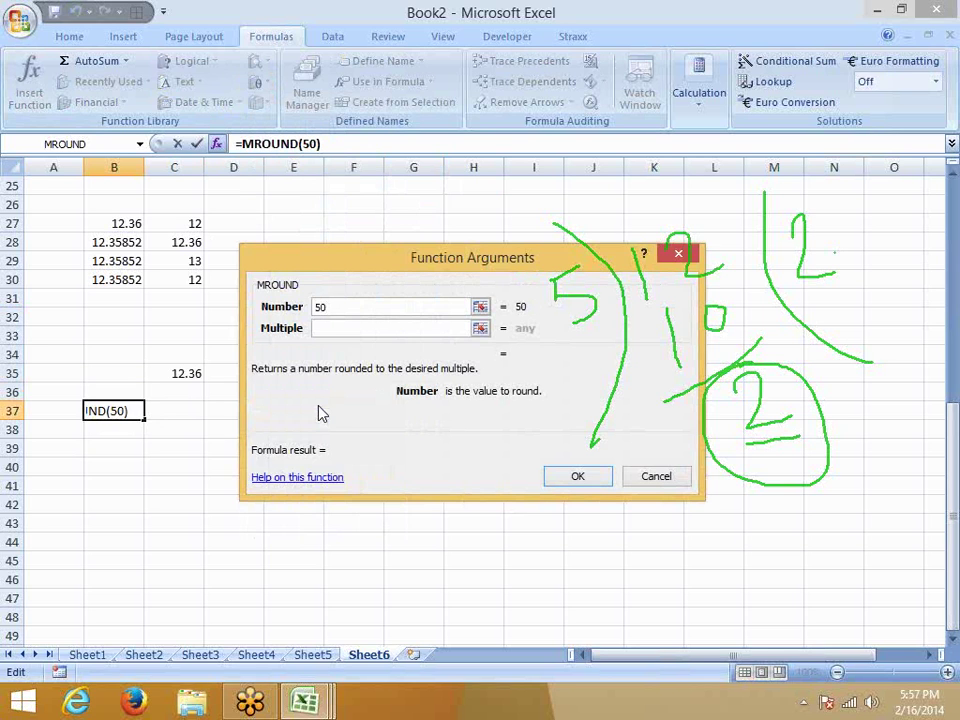
pyautogui.press('Tab')
pyautogui.write('17')
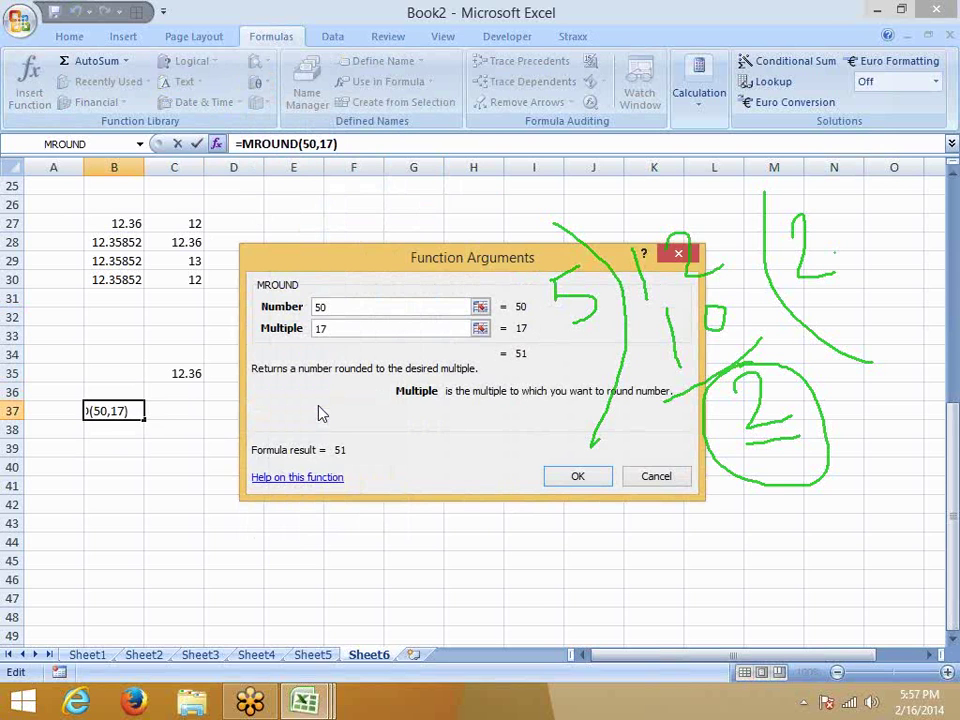
pyautogui.press('Return')
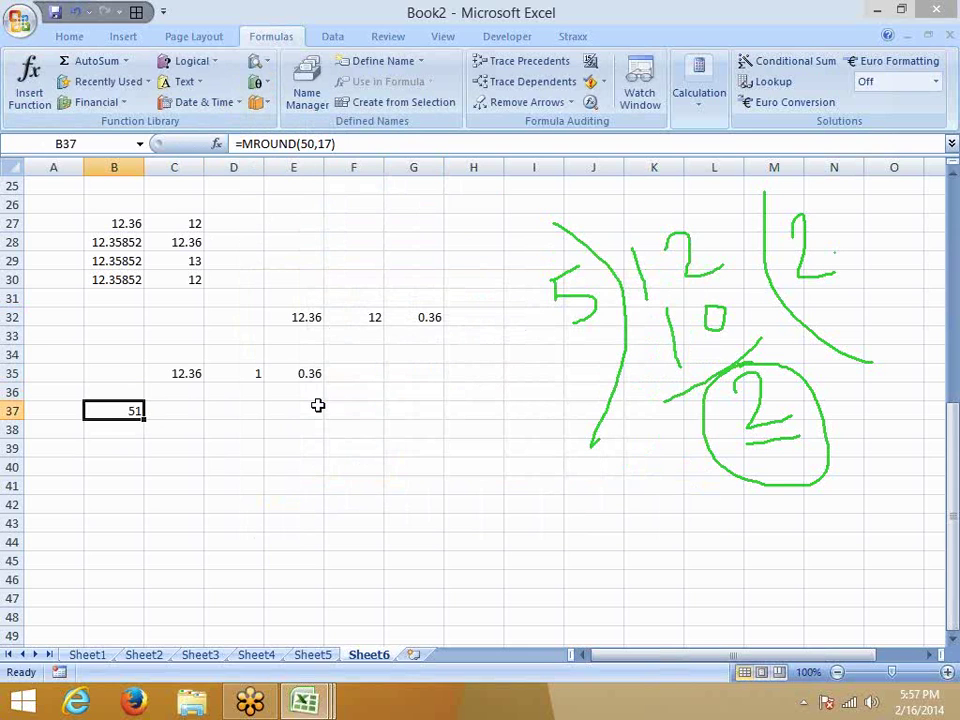
# Browse the Math & Trig list without choosing a function, then enter 50 in D39.
pyautogui.click(266, 84)
pyautogui.scroll(-1, 343, 289)
pyautogui.scroll(-2, 343, 289)
pyautogui.scroll(-2, 343, 289)
pyautogui.scroll(-2, 343, 289)
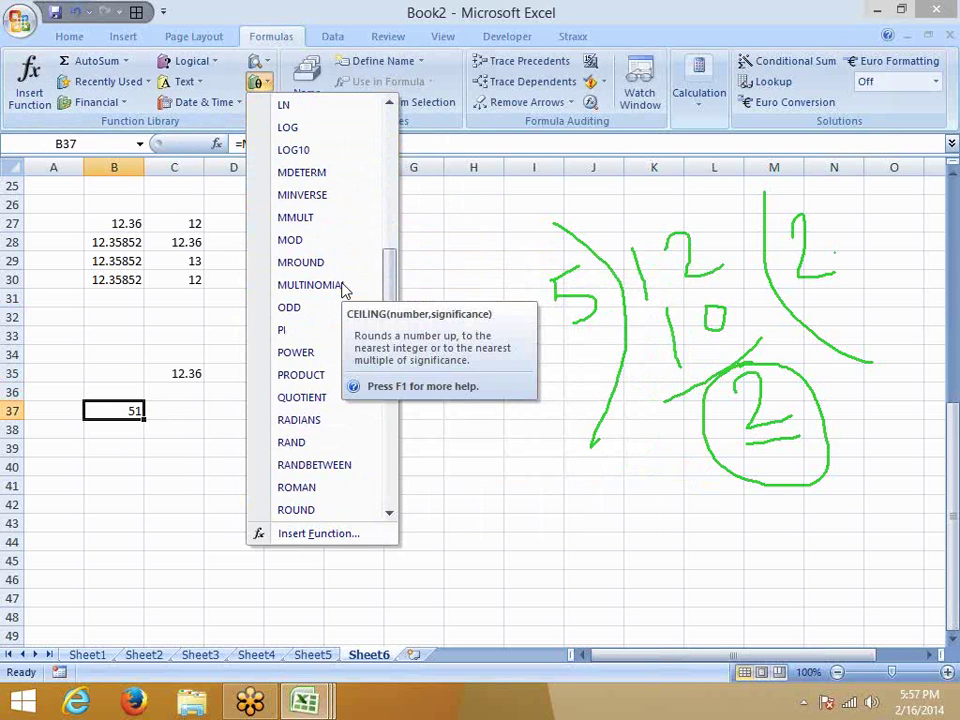
pyautogui.scroll(-1, 343, 289)
pyautogui.scroll(-1, 343, 289)
pyautogui.scroll(1, 343, 289)
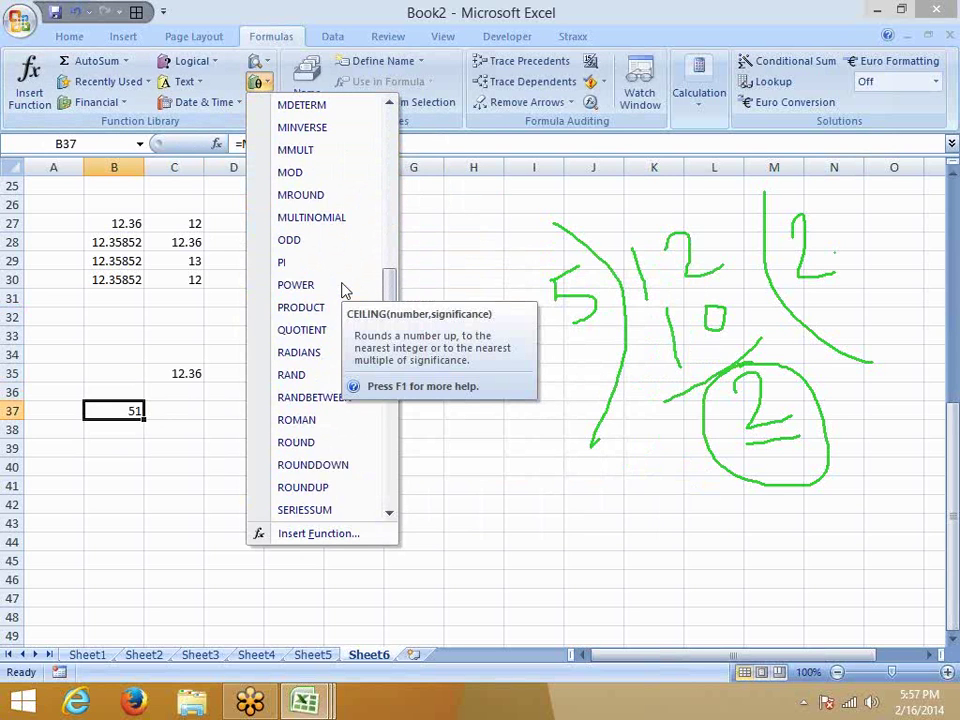
pyautogui.click(126, 408)
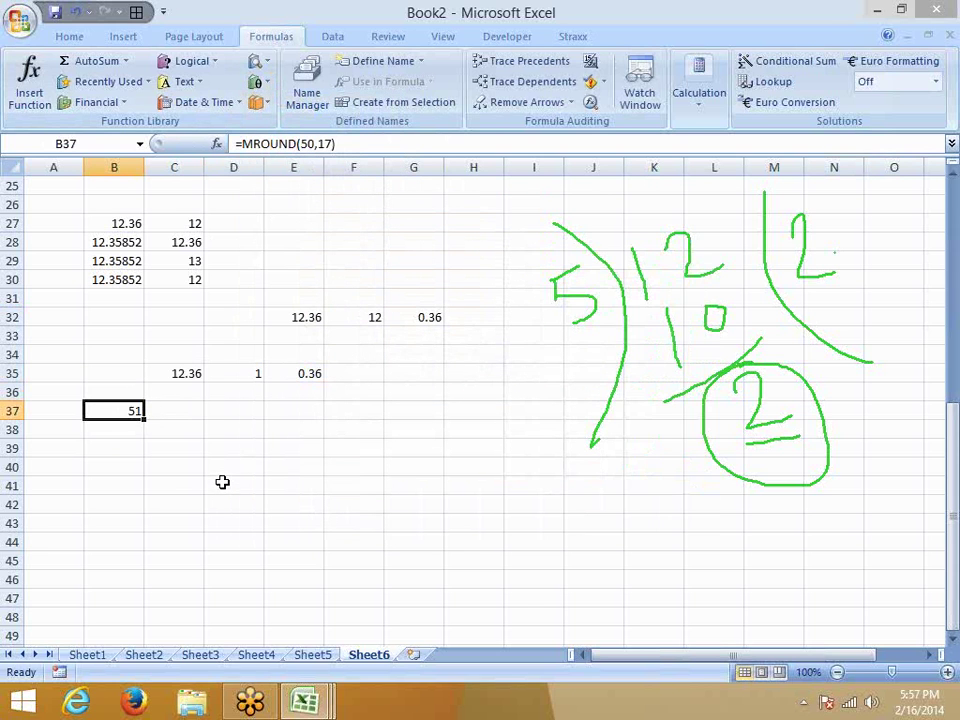
pyautogui.click(237, 456)
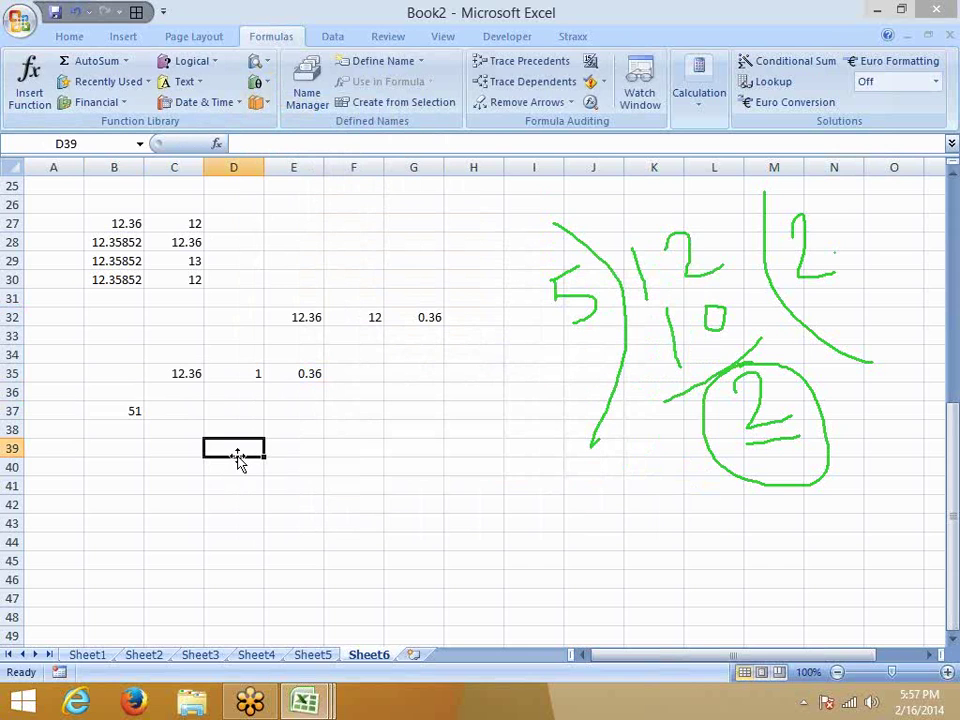
pyautogui.write('50')
pyautogui.press('Tab')
# Enter 17 in E39, try =D39/E39 in F39, then delete it.
pyautogui.write('17')
pyautogui.press('Tab')
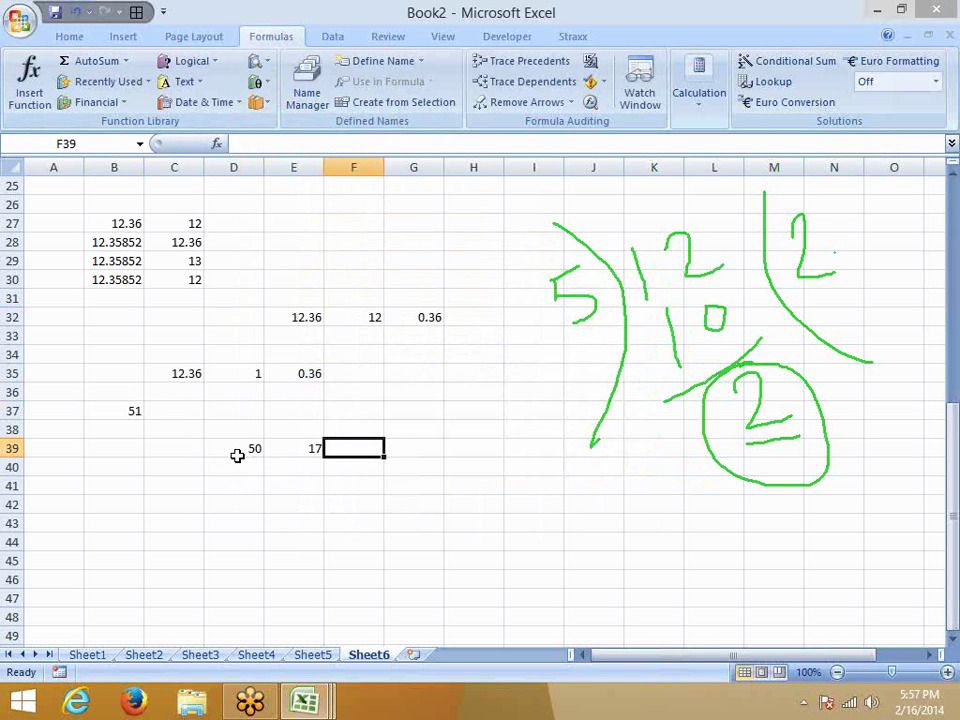
pyautogui.write('=')
pyautogui.press('Left')
pyautogui.click(240, 458)
pyautogui.write('/')
pyautogui.press('Left')
pyautogui.press('Return')
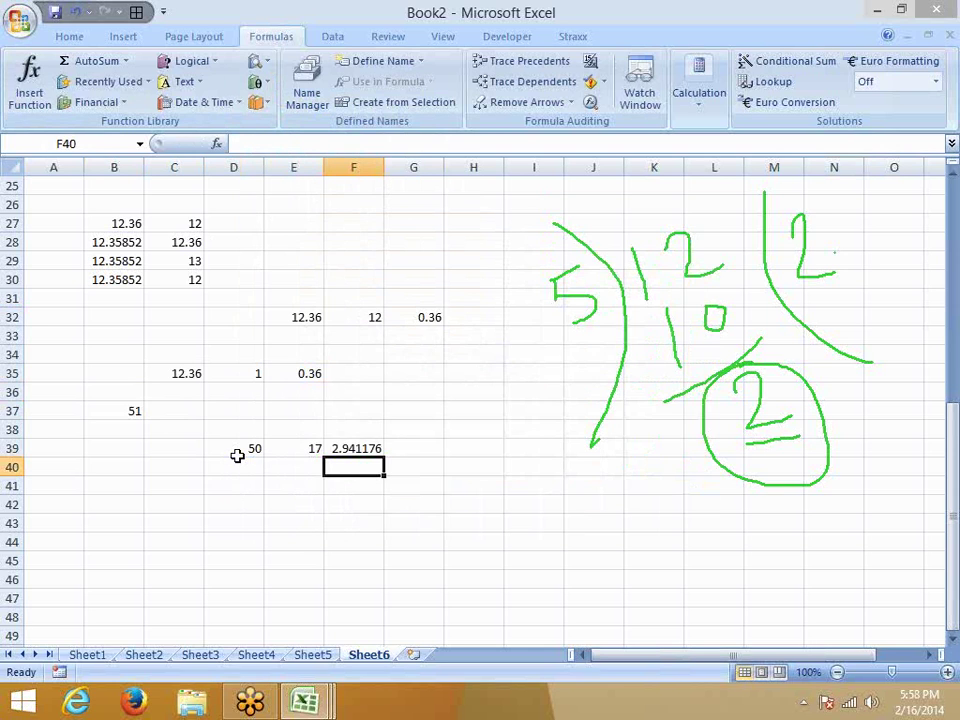
pyautogui.press('Up')
pyautogui.press('Delete')
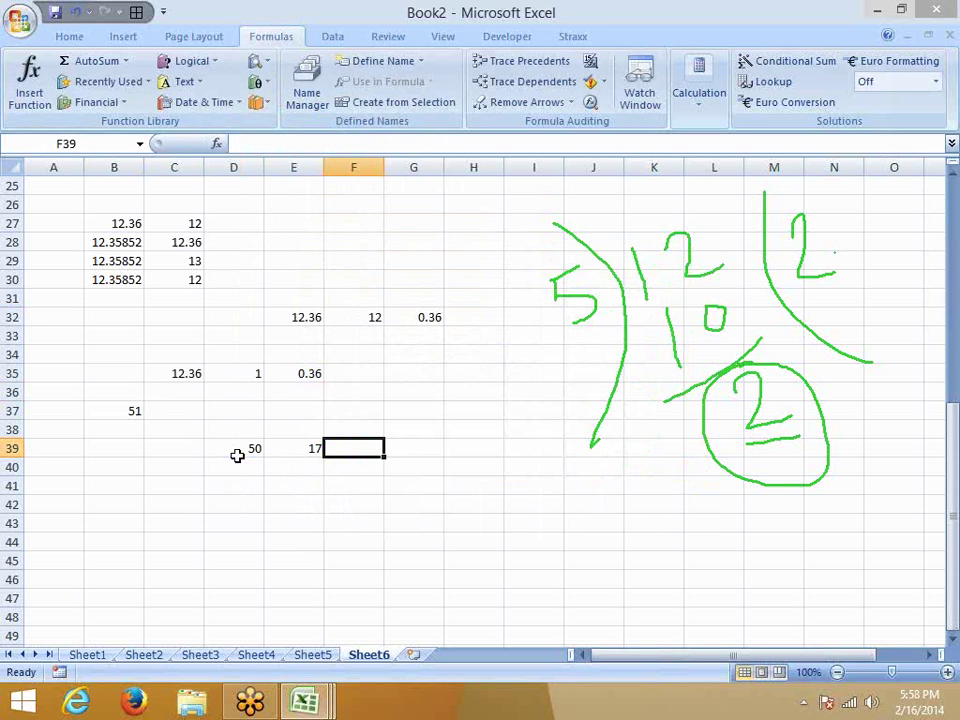
# Enter =MROUND(D39,E39) in F39, returning 51.
pyautogui.write('=')
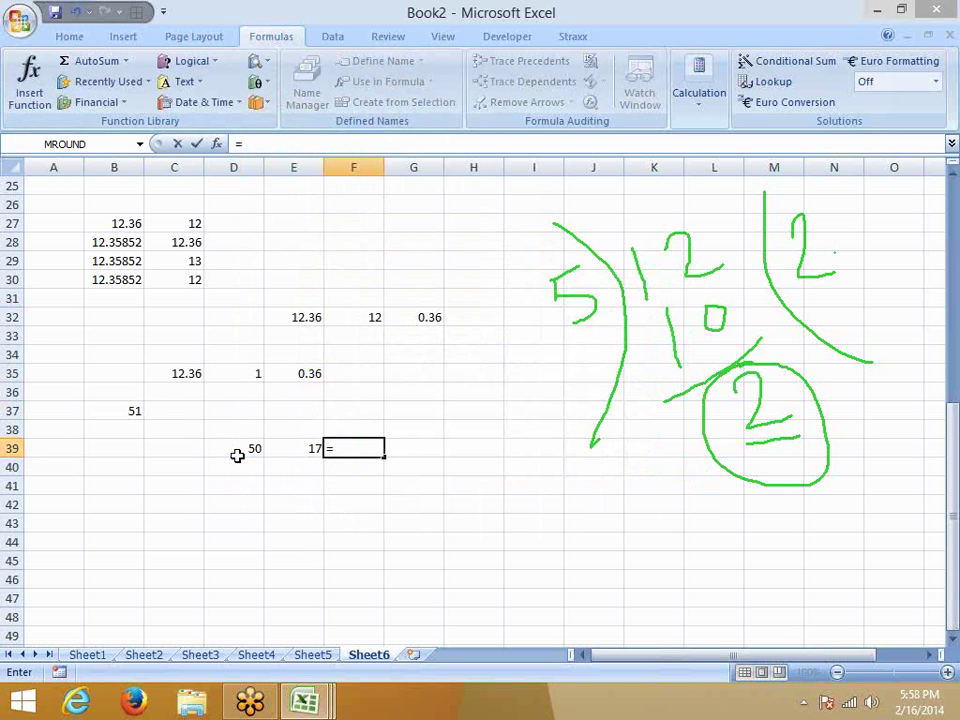
pyautogui.write('m')
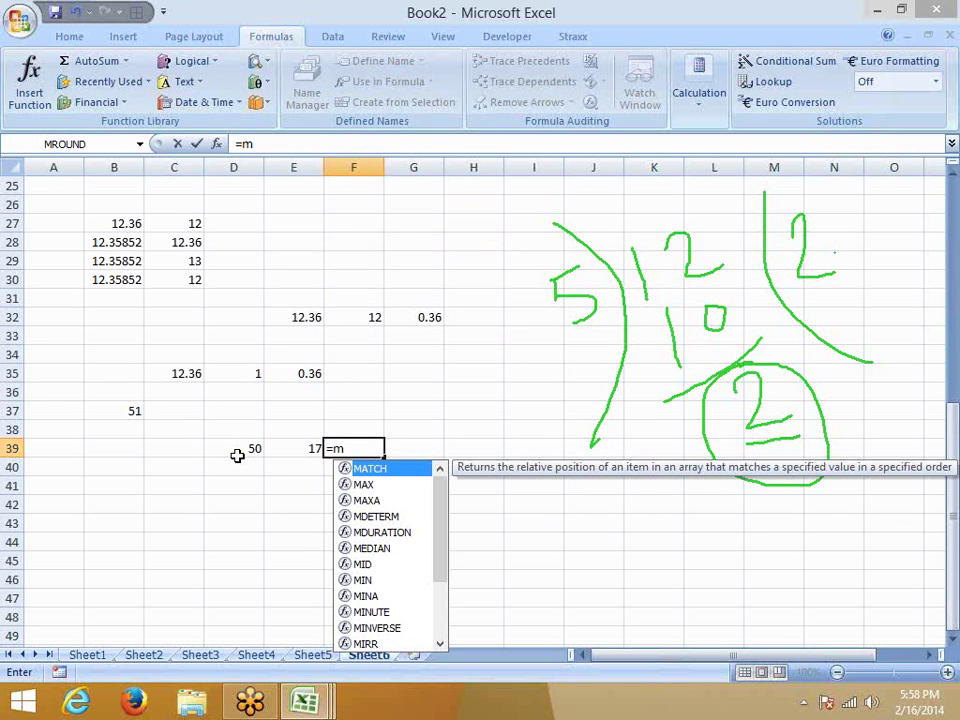
pyautogui.write('r')
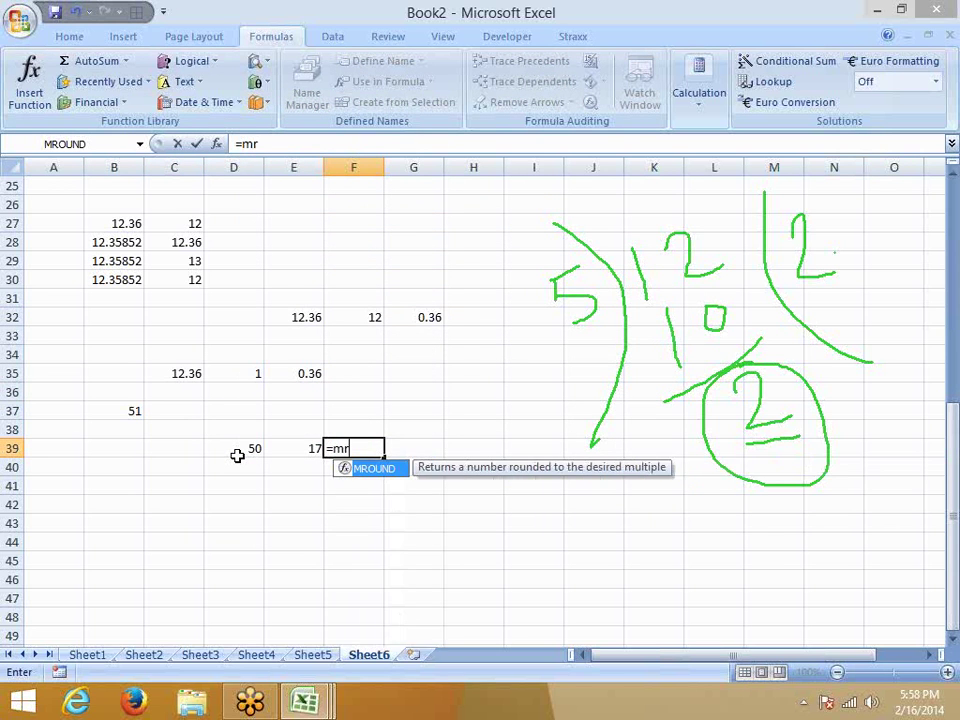
pyautogui.press('Tab')
pyautogui.click(238, 455)
pyautogui.write(',')
pyautogui.press('Left')
pyautogui.press('Return')
pyautogui.press('Up')
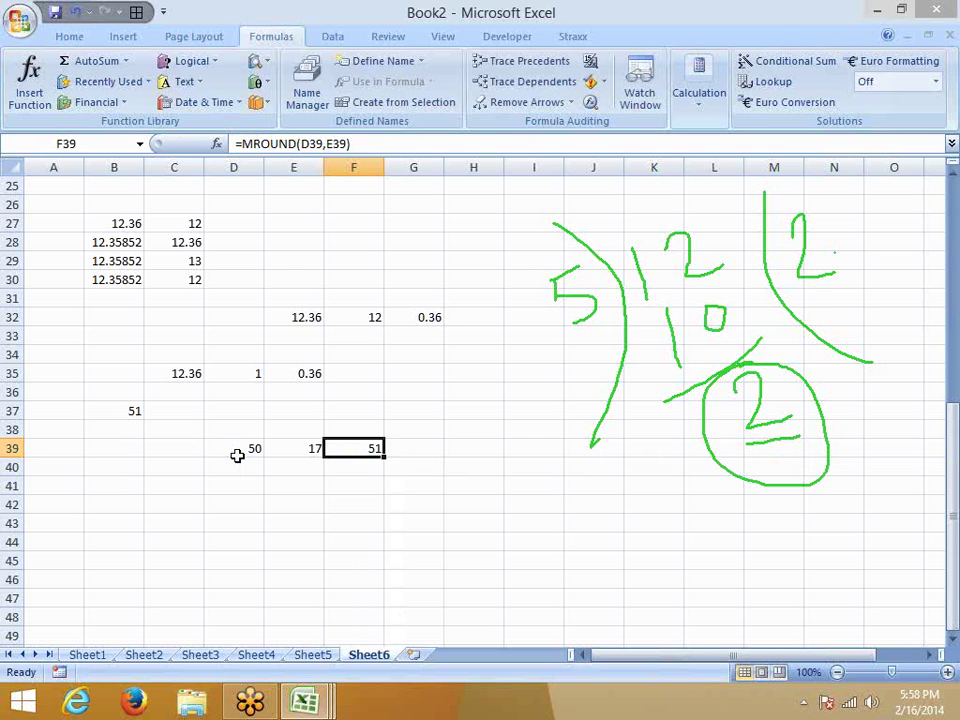
pyautogui.press('Down')
pyautogui.press('Left')
pyautogui.press('Left')
pyautogui.press('Left')
pyautogui.press('Left')
pyautogui.press('Down')
pyautogui.press('Down')
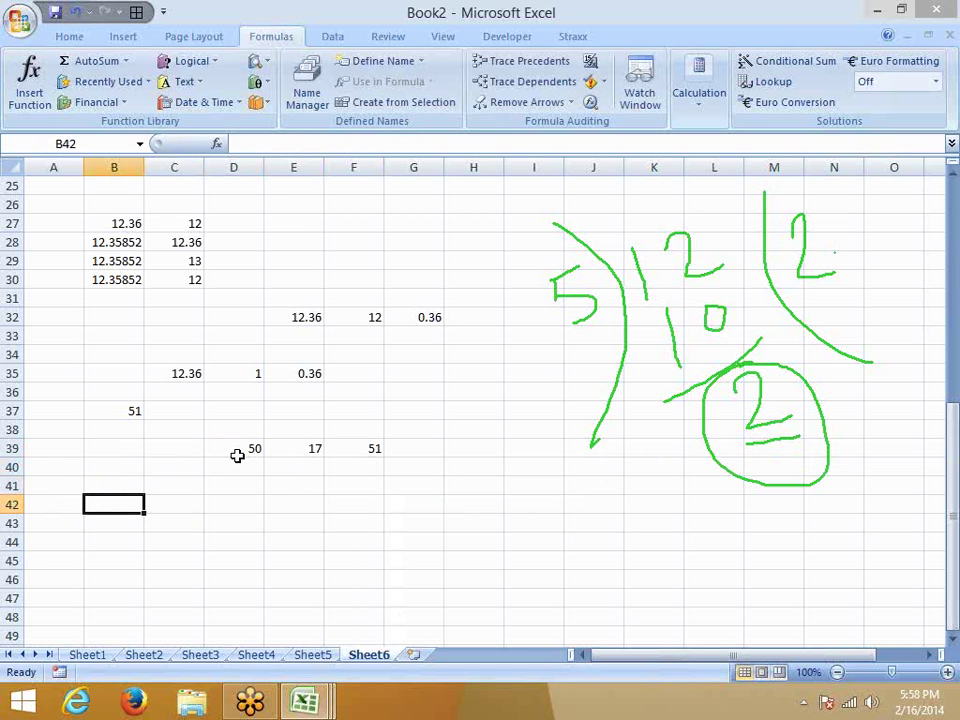
# Insert POWER from Math & Trig into B42 with Number 10 and Power 2, giving 100.
pyautogui.click(257, 81)
pyautogui.scroll(-2, 338, 344)
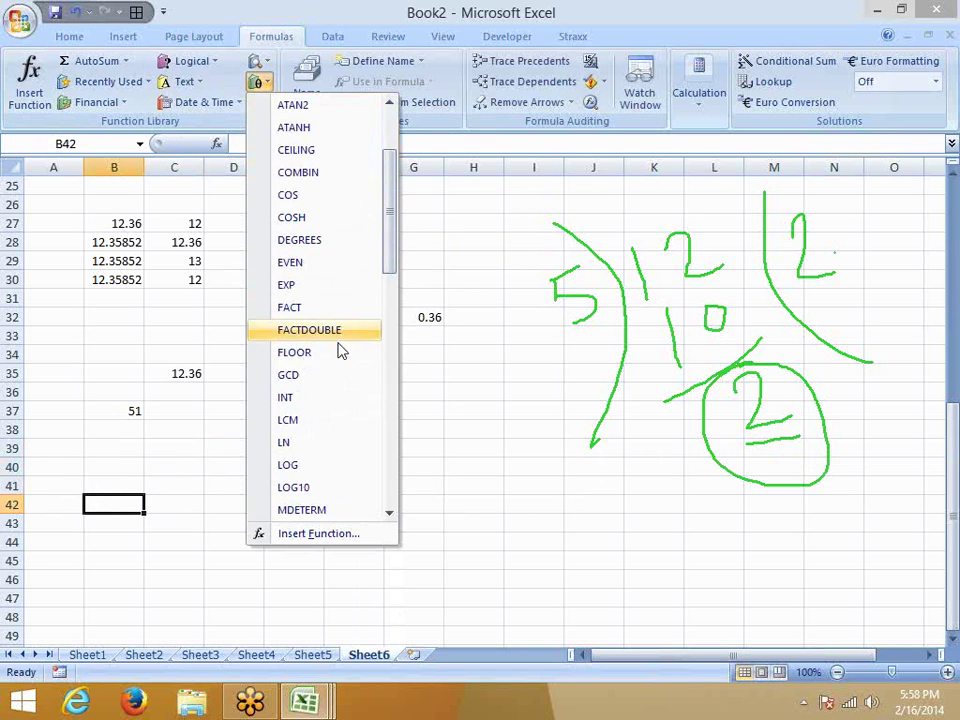
pyautogui.scroll(-2, 337, 348)
pyautogui.scroll(-2, 338, 347)
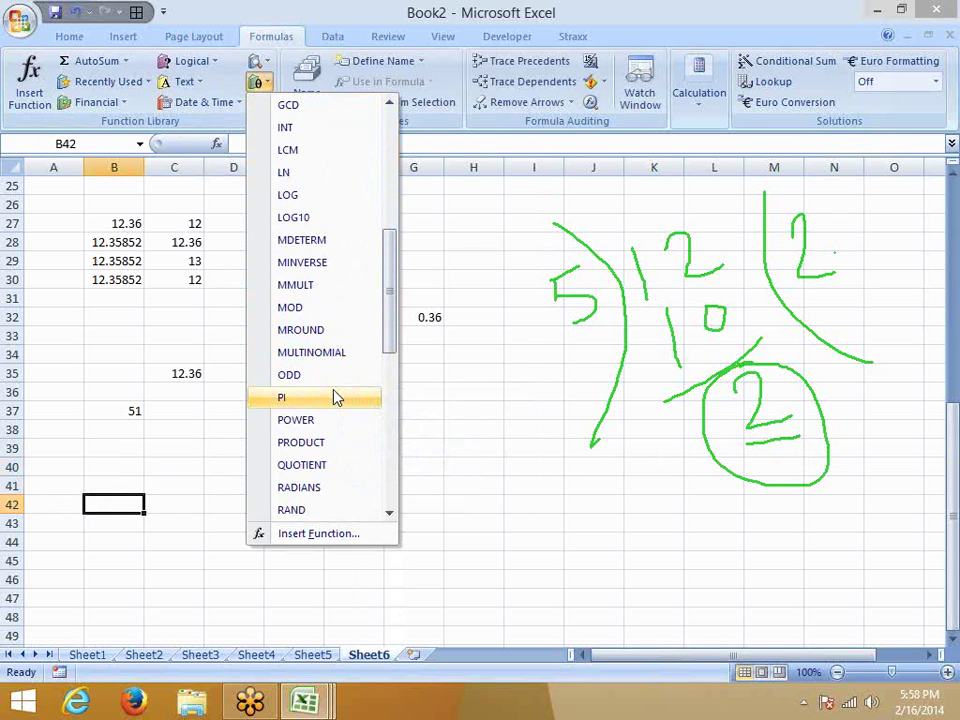
pyautogui.click(315, 420)
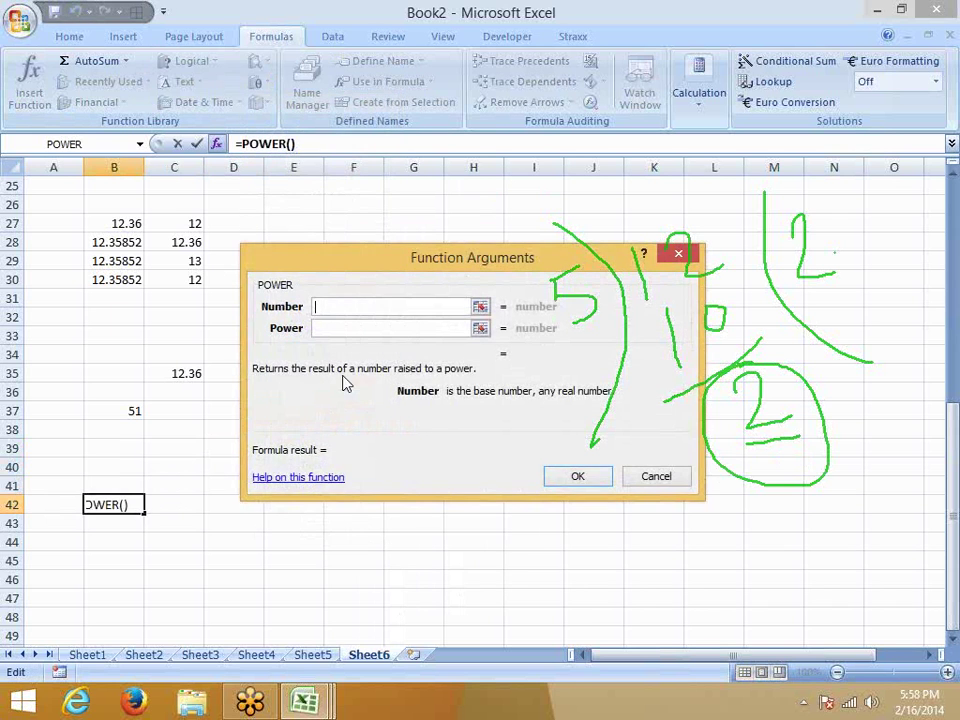
pyautogui.write('10')
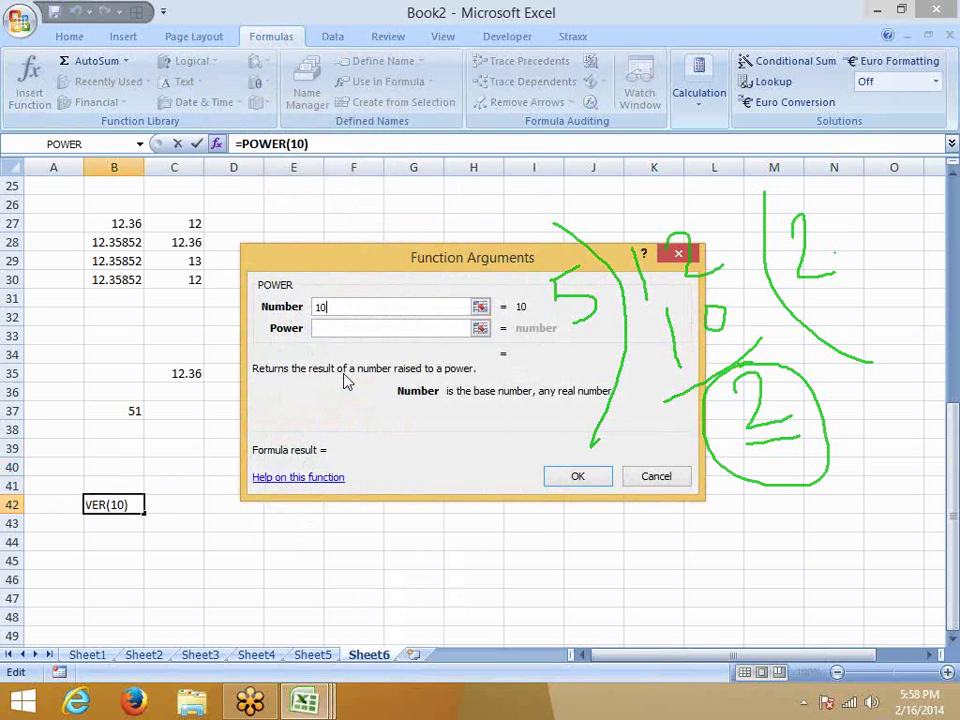
pyautogui.press('Tab')
pyautogui.write('2')
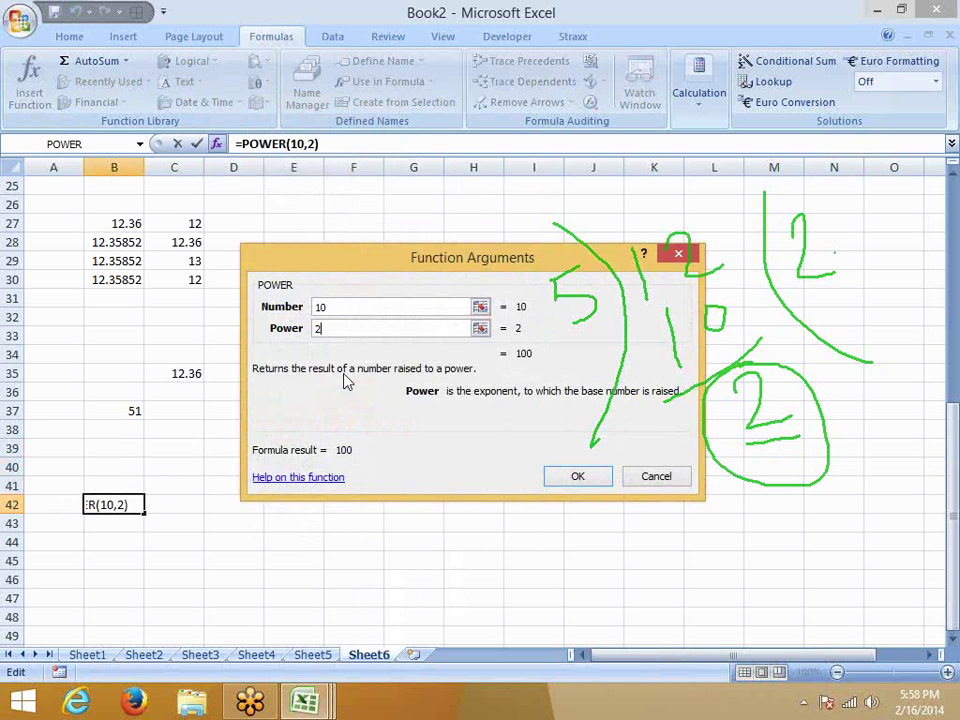
pyautogui.press('Return')
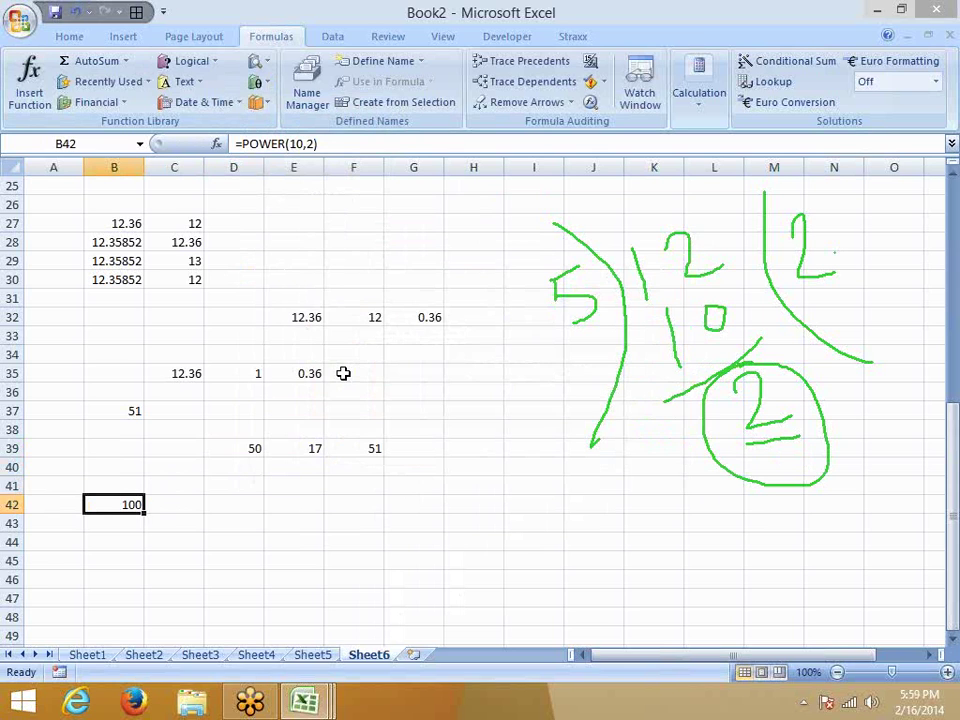
# Enter =10^2 in C42, also returning 100.
pyautogui.press('Right')
pyautogui.write('=10^')
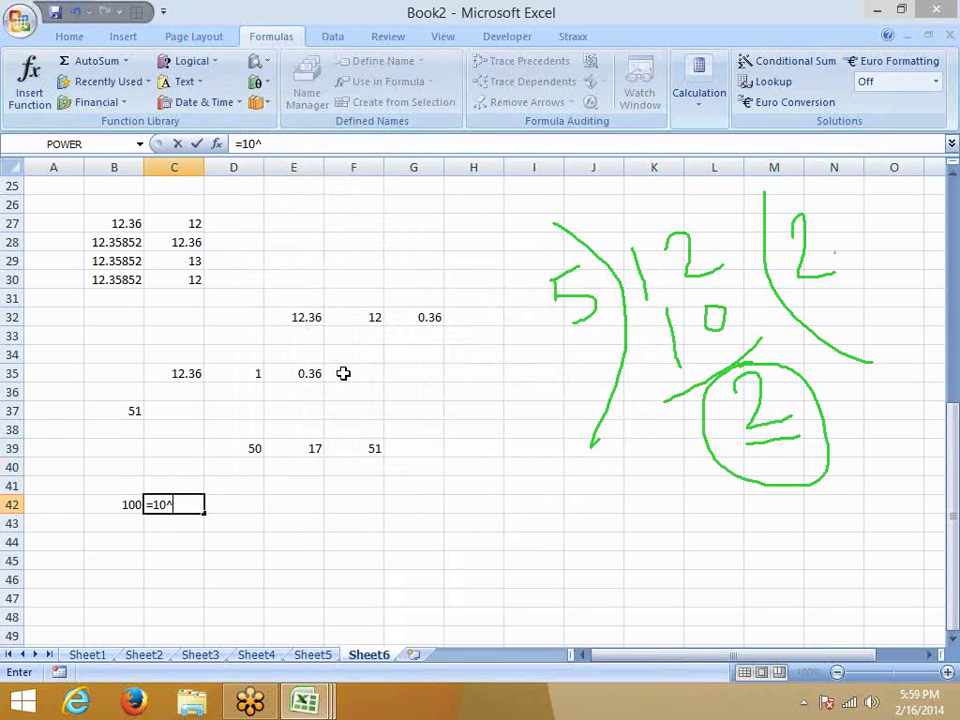
pyautogui.write('2')
pyautogui.press('Return')
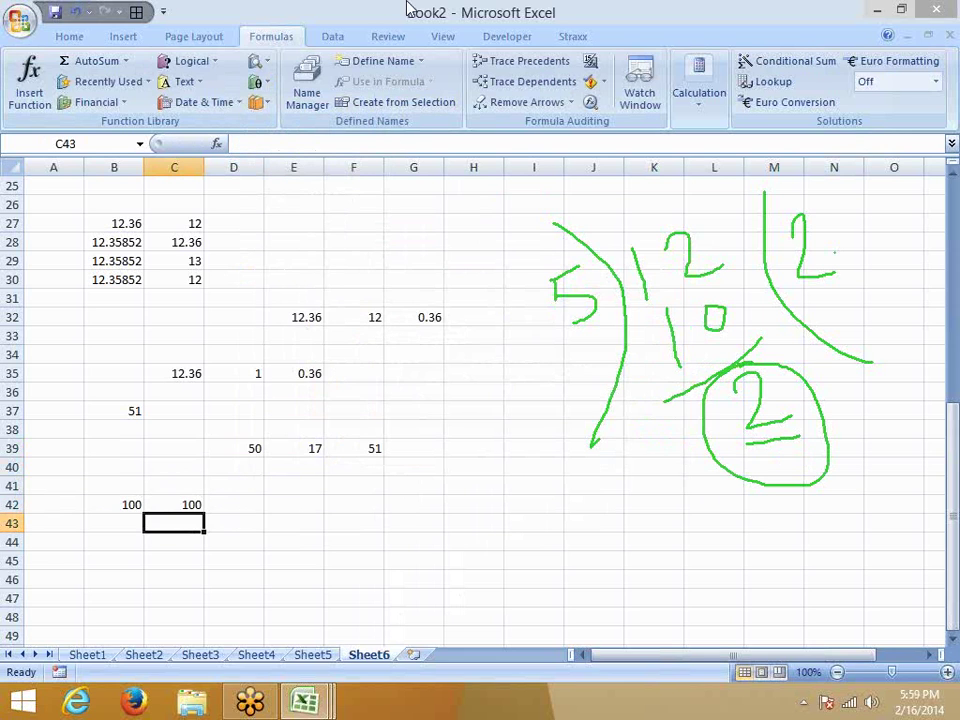
pyautogui.click(241, 550)
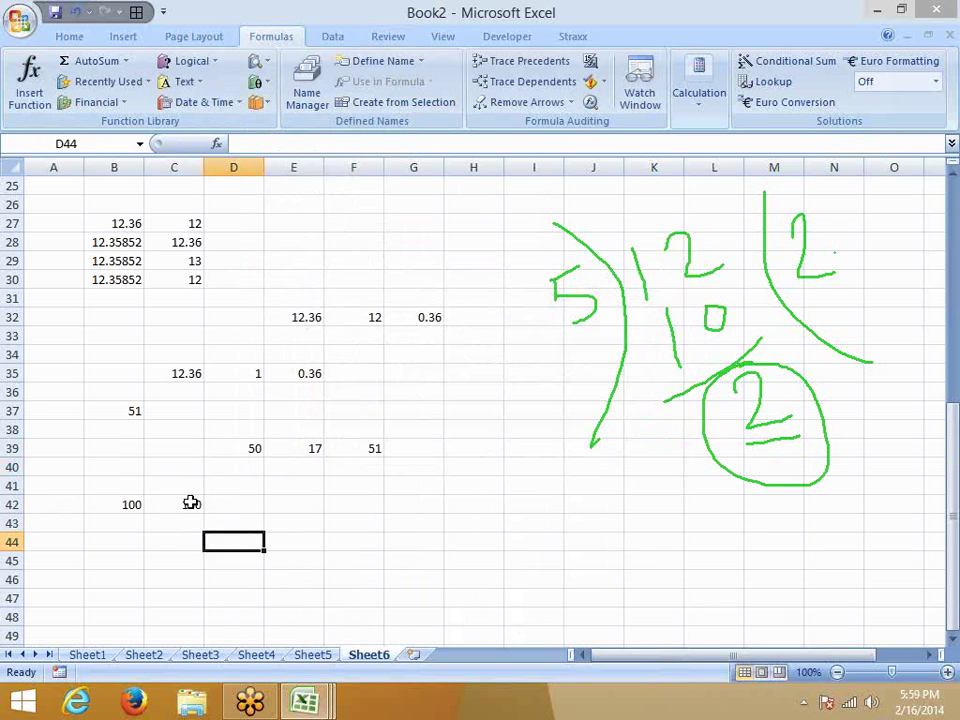
# Select B43 and choose PRODUCT from the Math & Trig function list.
pyautogui.click(195, 507)
pyautogui.click(130, 525)
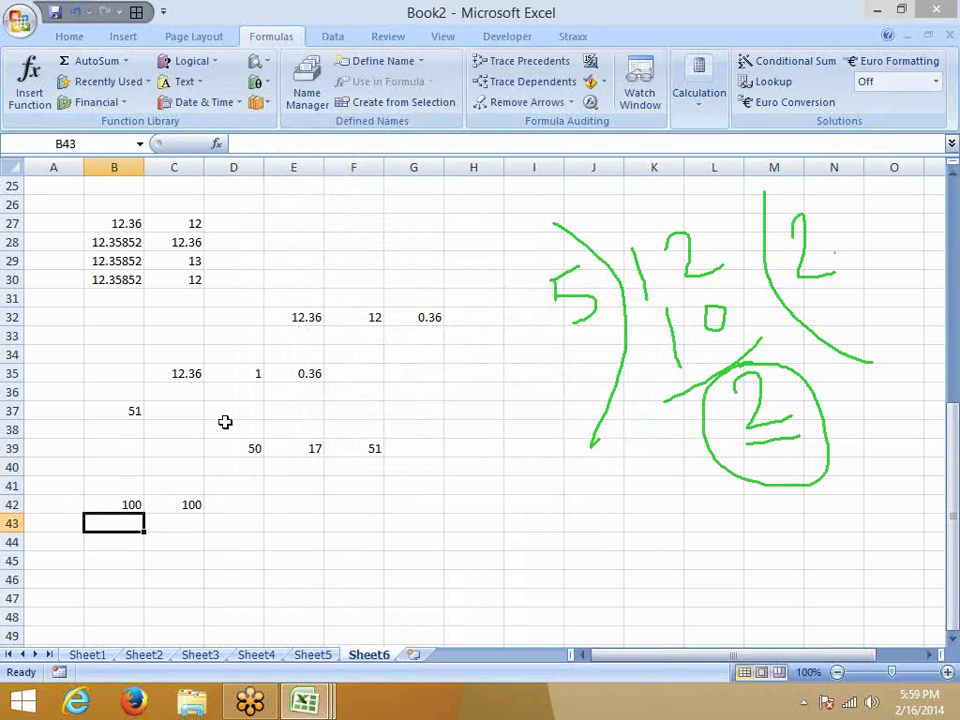
pyautogui.click(258, 82)
pyautogui.scroll(-5, 318, 412)
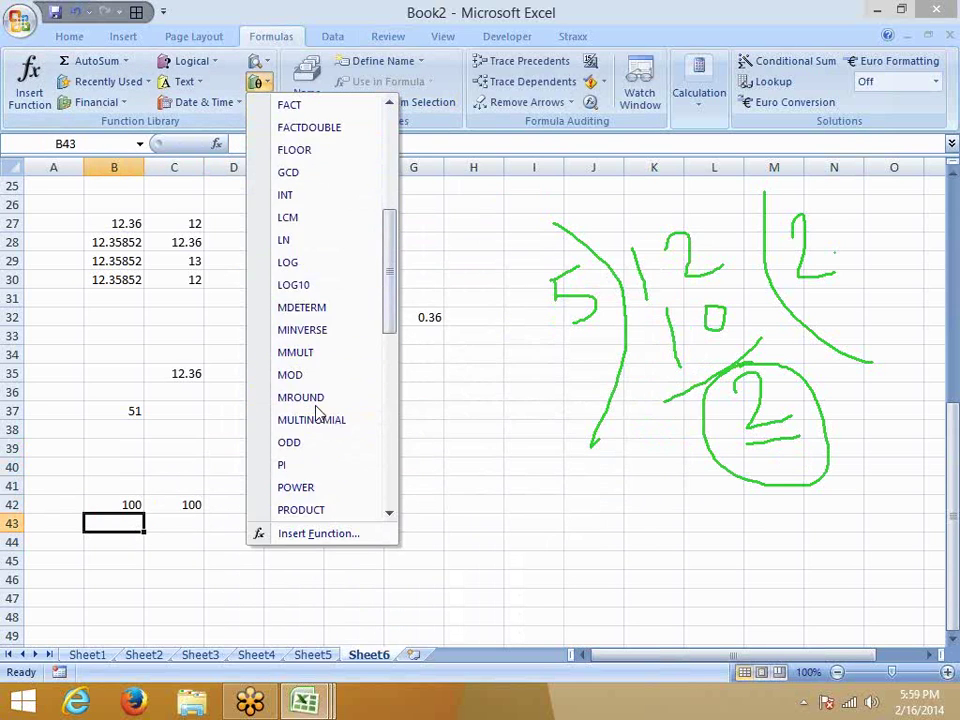
pyautogui.scroll(-4, 318, 412)
pyautogui.scroll(-2, 318, 412)
pyautogui.scroll(2, 318, 412)
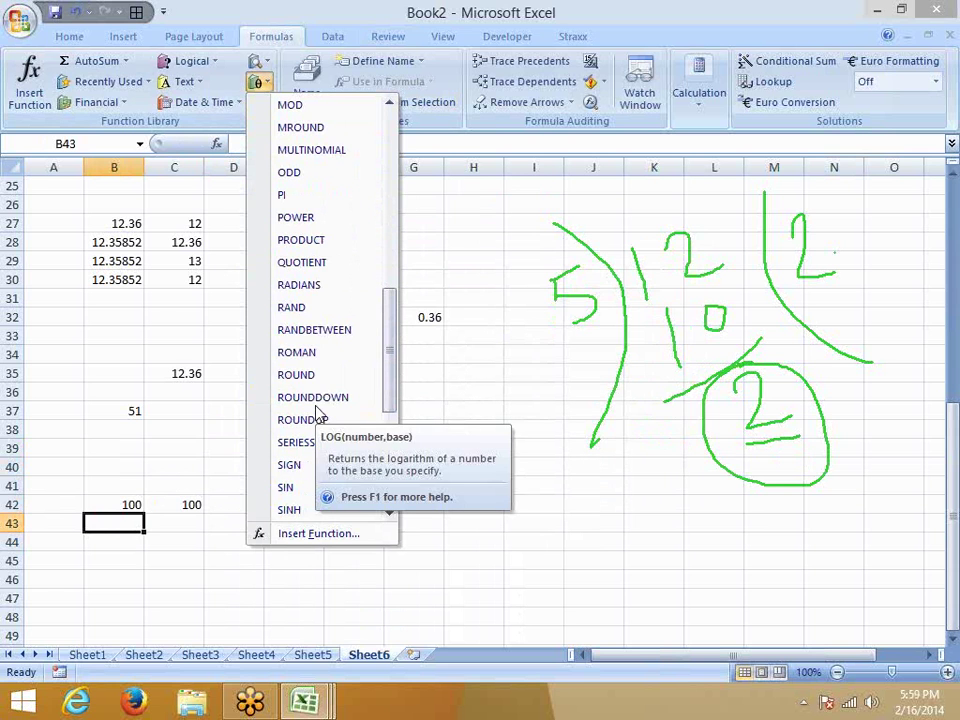
pyautogui.click(304, 246)
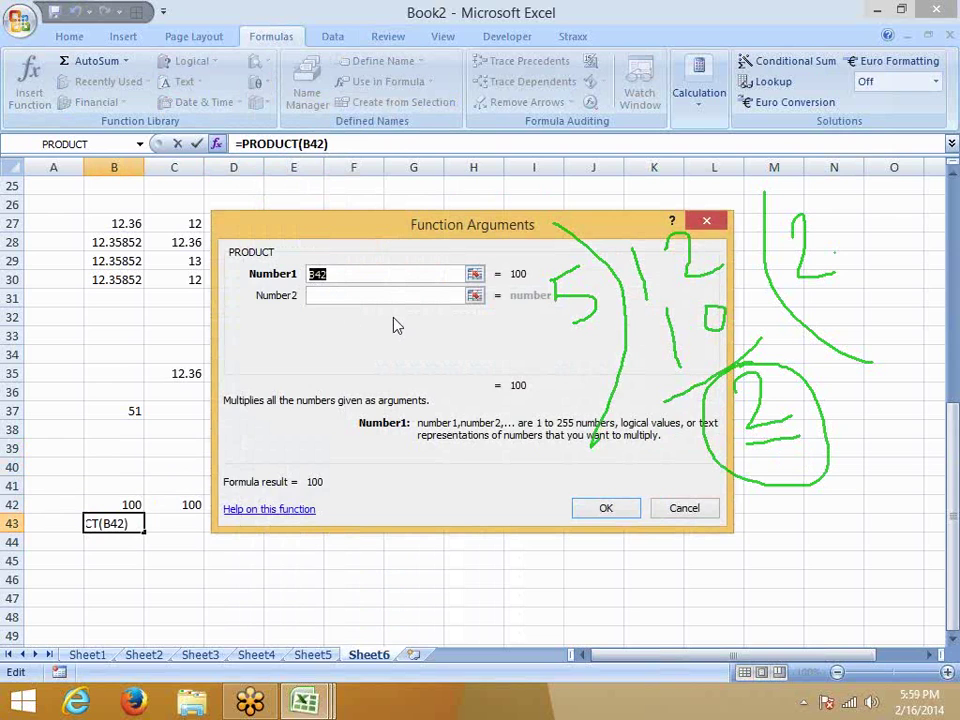
# Fill in Number1–4 as 10, 2, 3 and 2, giving =PRODUCT(10,2,3,2) = 120.
pyautogui.write('10')
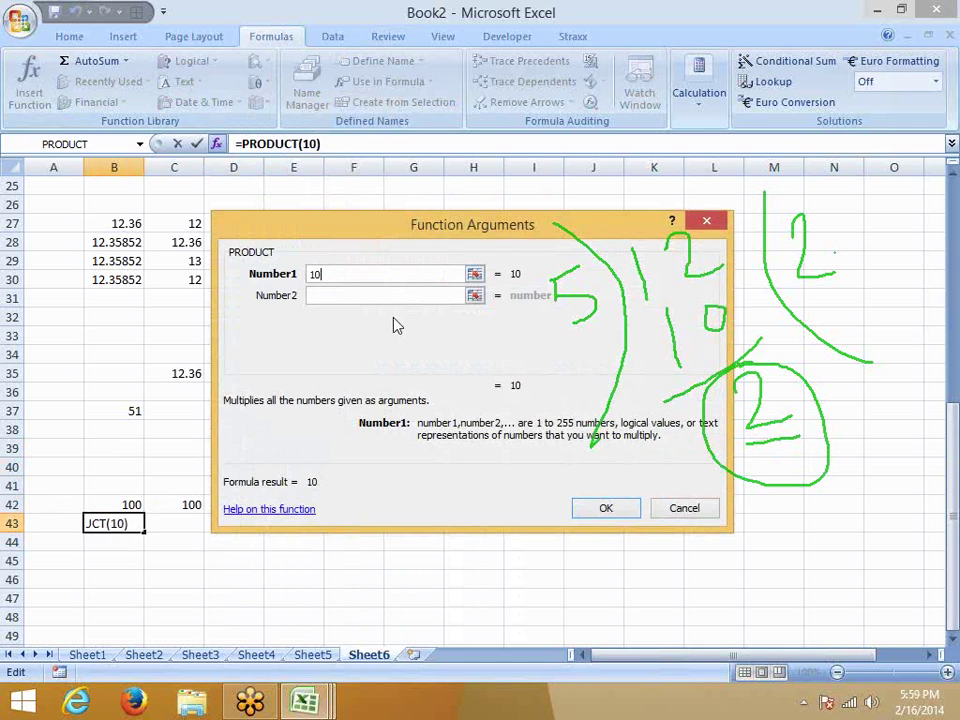
pyautogui.press('Tab')
pyautogui.write('2')
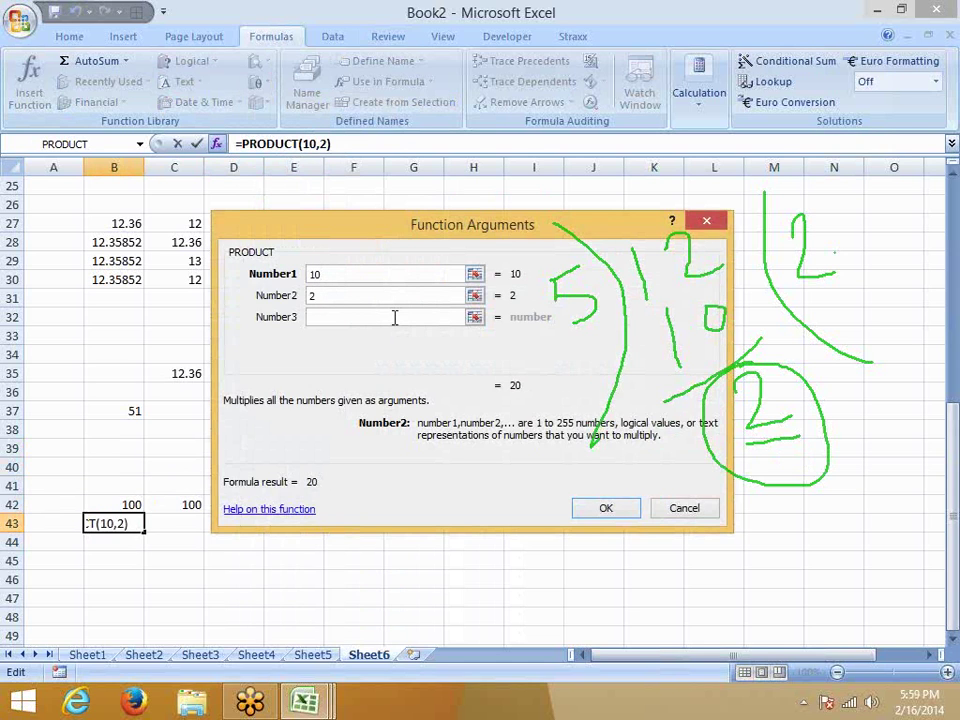
pyautogui.click(395, 317)
pyautogui.write('3')
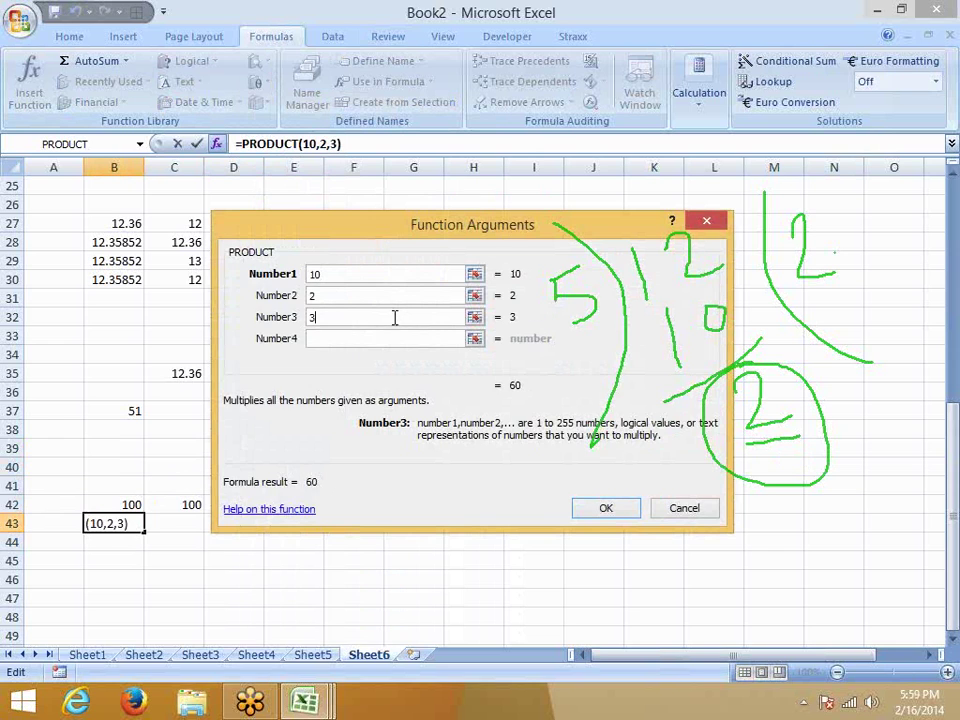
pyautogui.press('Tab')
pyautogui.write('2')
pyautogui.press('Tab')
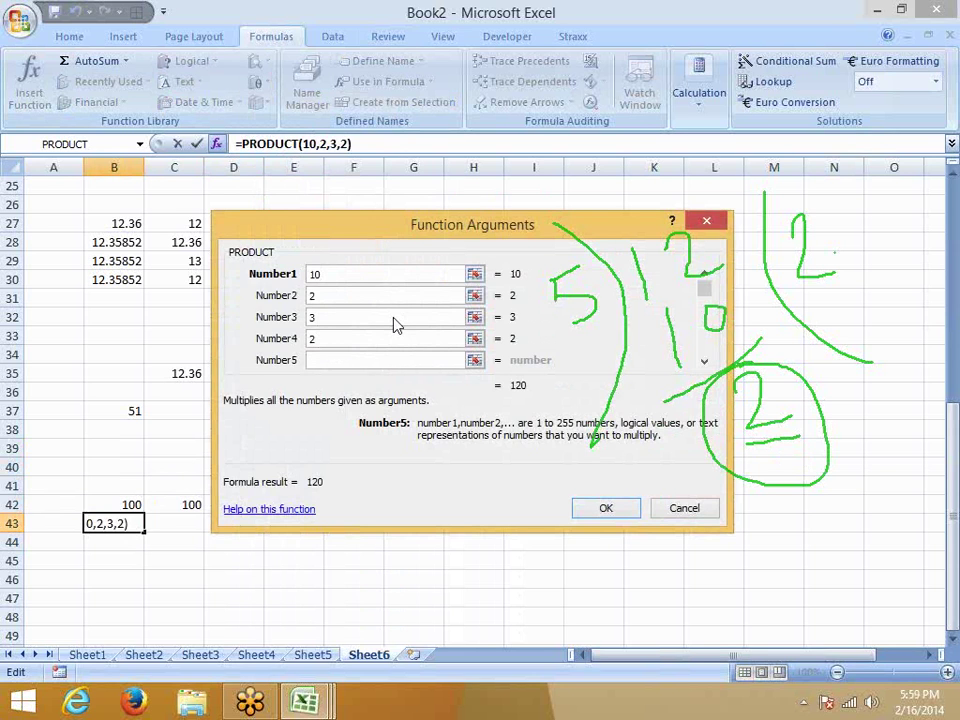
pyautogui.press('Return')
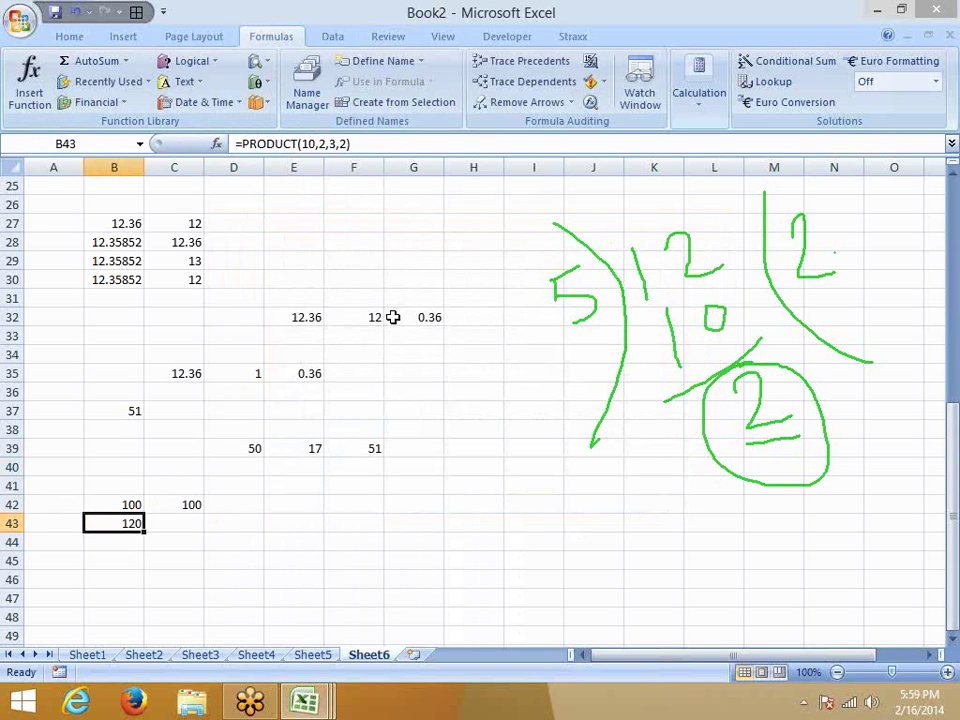
pyautogui.press('Right')
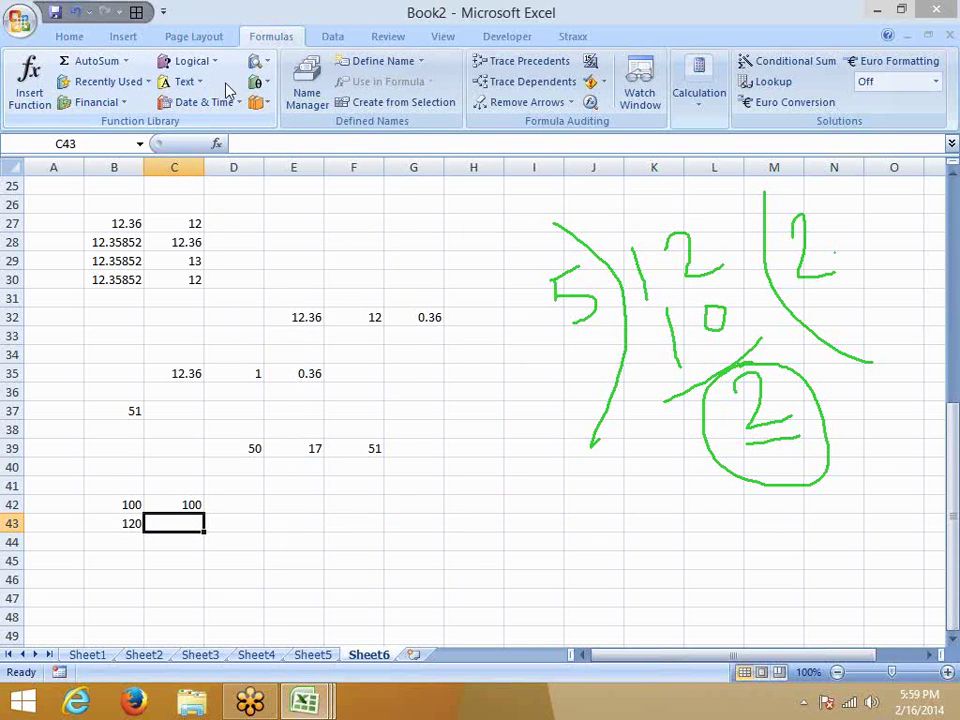
pyautogui.click(255, 84)
# Scroll down the Math & Trig function list past POWER, PRODUCT, ROMAN and ROUND.
pyautogui.scroll(-1, 302, 400)
pyautogui.scroll(-1, 305, 405)
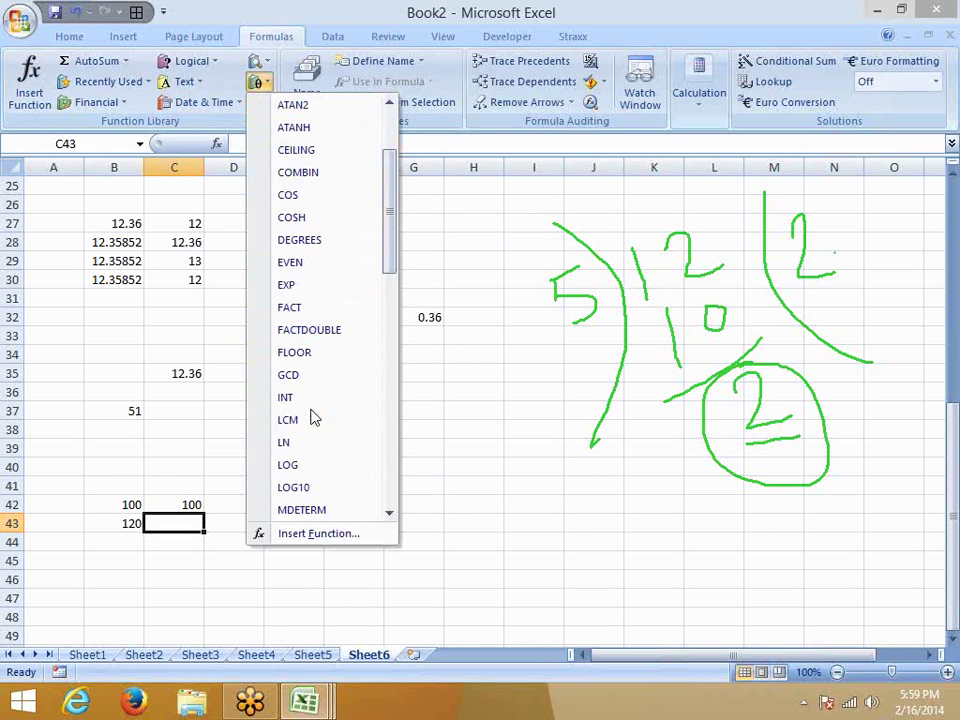
pyautogui.scroll(-2, 317, 360)
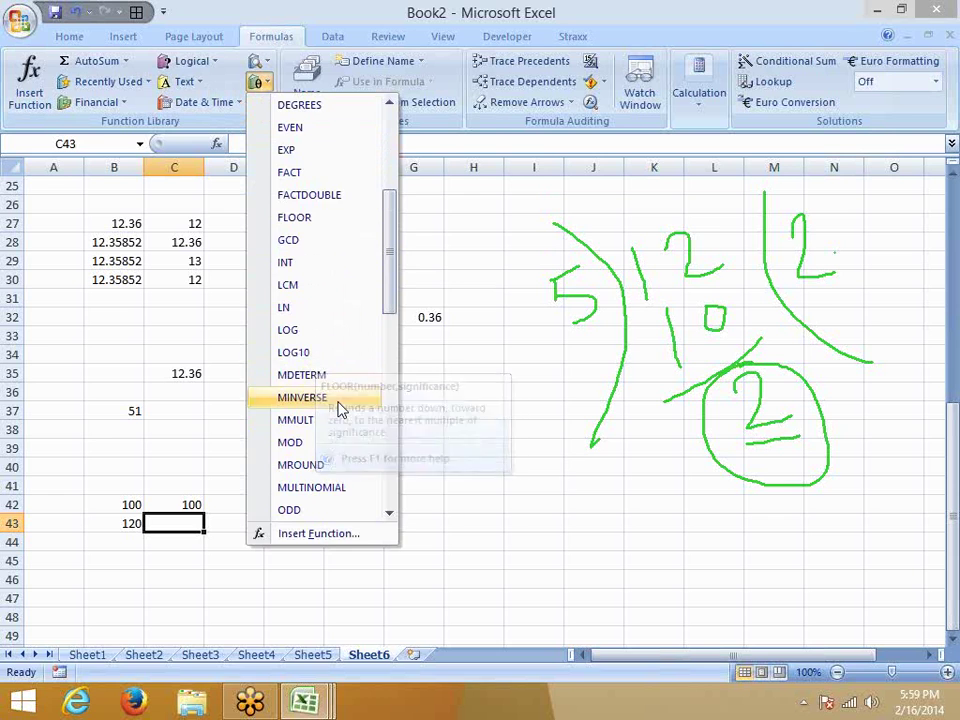
pyautogui.scroll(-1, 336, 407)
pyautogui.scroll(-2, 336, 407)
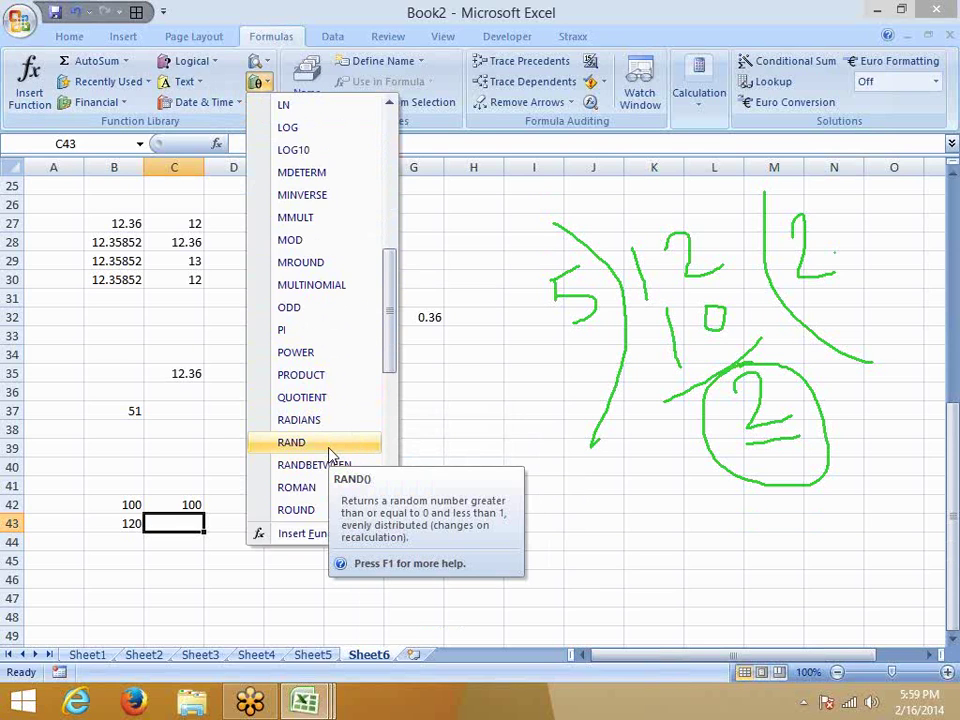
pyautogui.scroll(-1, 332, 474)
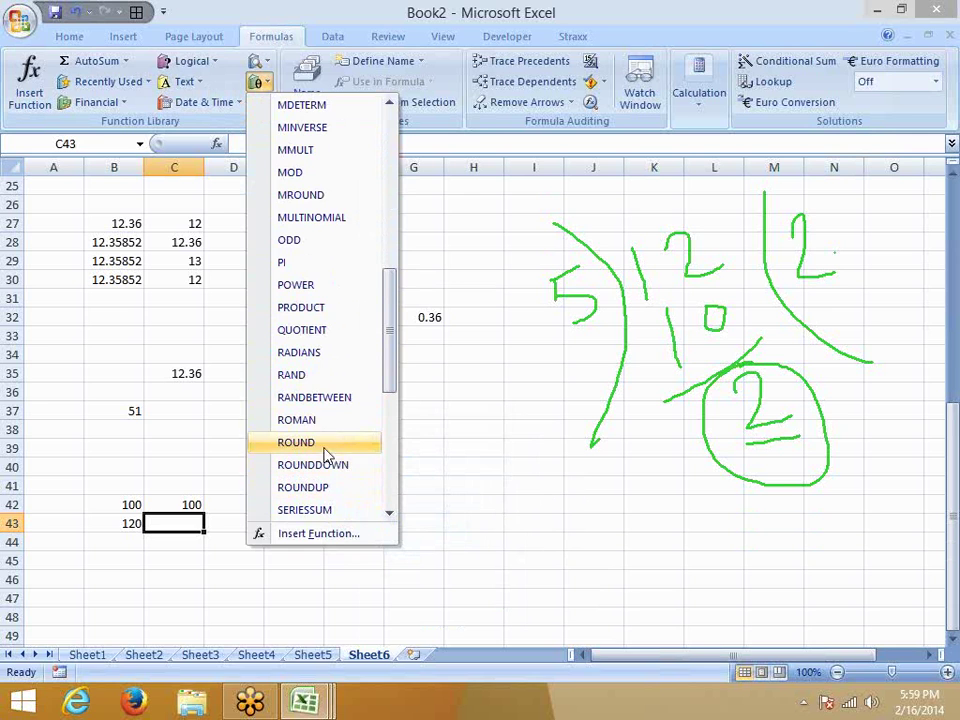
# Add a new Sheet7 and fill A1:A14 with the series 1 to 14.
pyautogui.click(622, 590)
pyautogui.click(412, 654)
pyautogui.write('1')
pyautogui.press('Return')
pyautogui.write('2')
pyautogui.press('Return')
pyautogui.write('3')
pyautogui.press('Return')
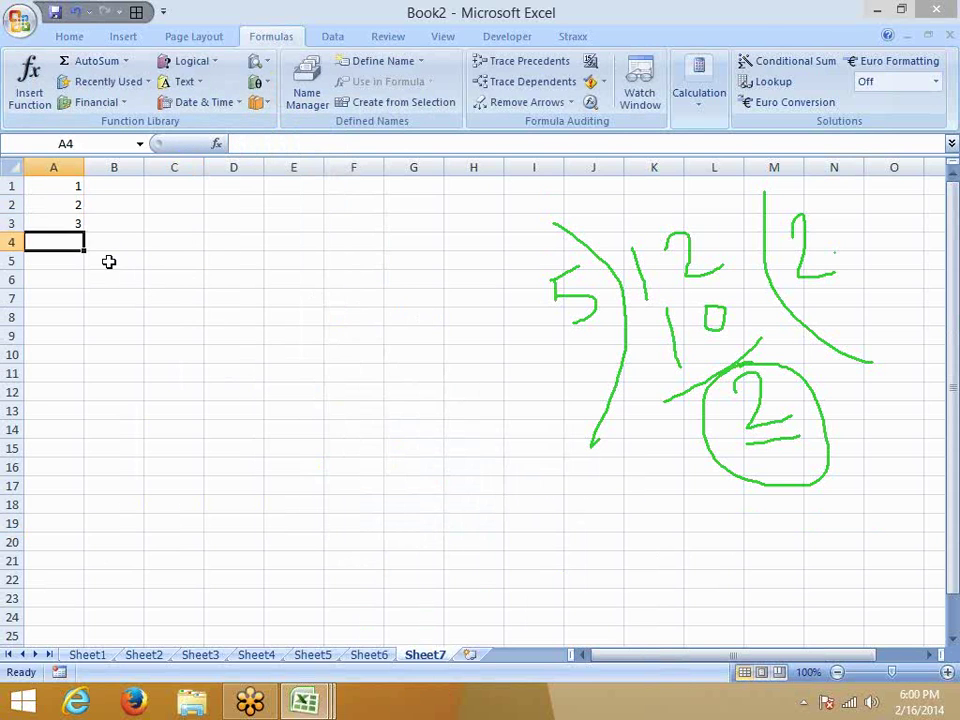
pyautogui.press('Up')
pyautogui.press('Up')
pyautogui.hotkey('shift', 'Down')
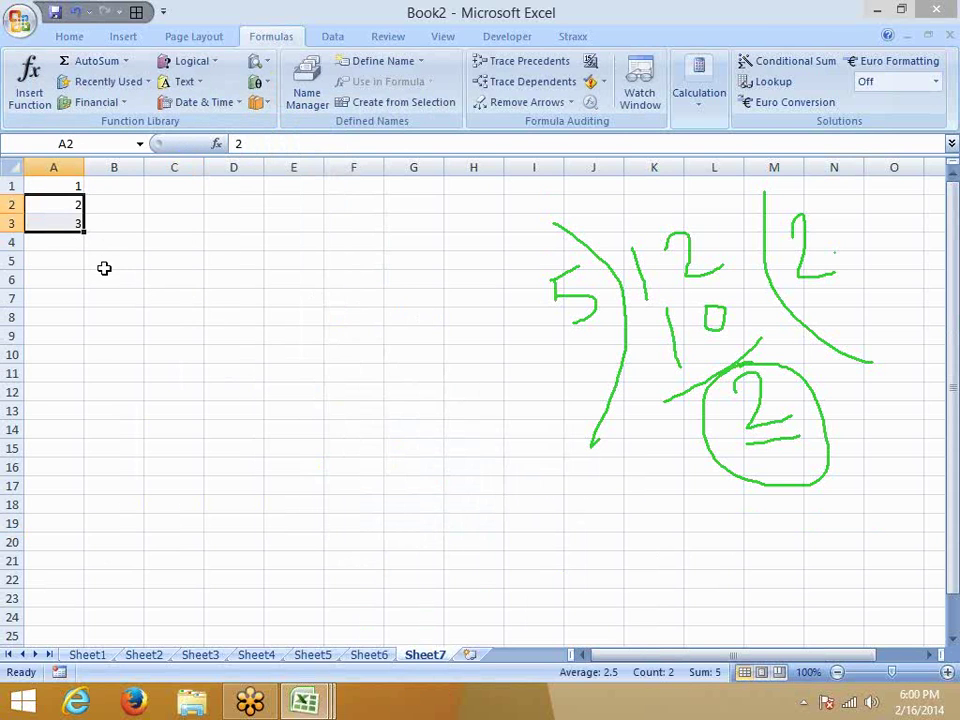
pyautogui.moveTo(87, 230); pyautogui.dragTo(86, 436)
# Enter =ROMAN(A1) in B1 to convert the first number to a Roman numeral.
pyautogui.click(108, 190)
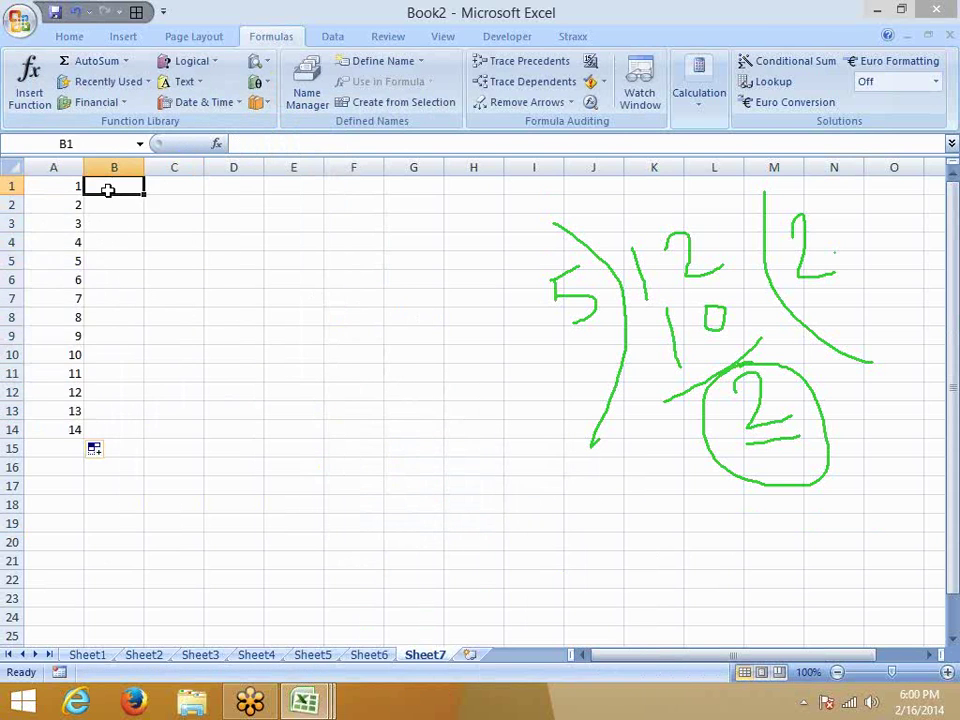
pyautogui.write('=ro')
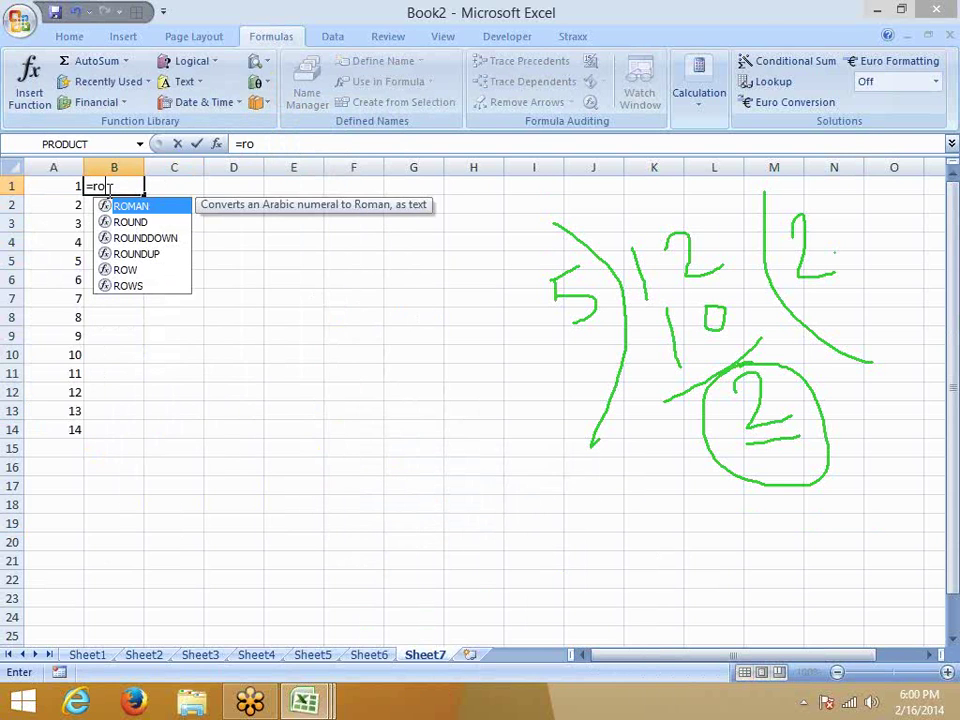
pyautogui.press('Down')
pyautogui.press('Down')
pyautogui.press('Up')
pyautogui.press('Up')
pyautogui.press('Tab')
pyautogui.press('Left')
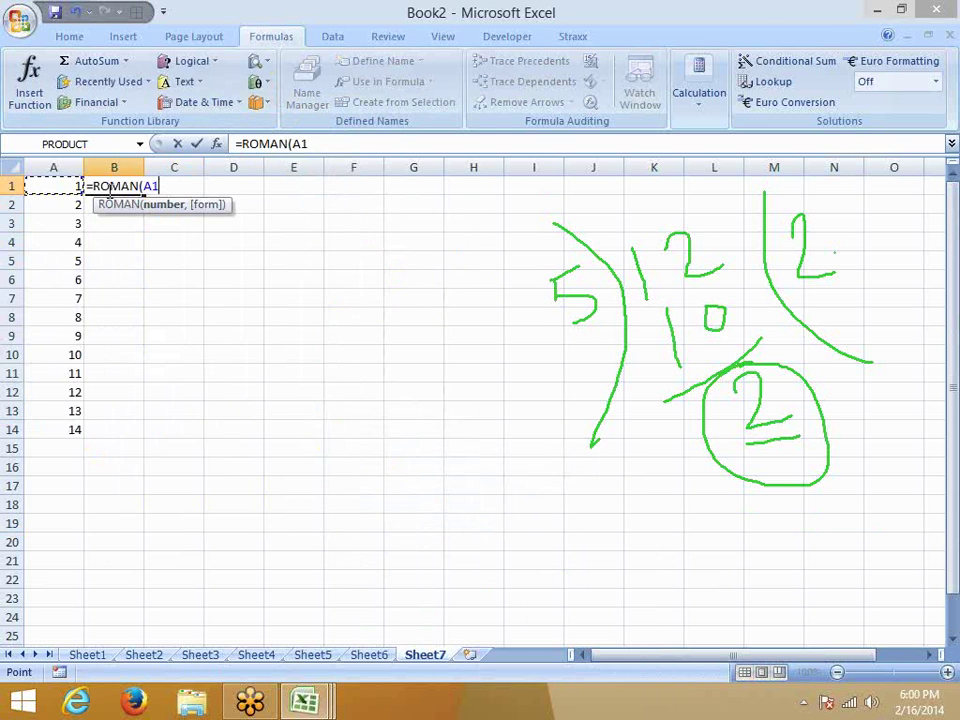
pyautogui.press('Return')
# Fill the ROMAN formula down B1:B14 to show I through XIV.
pyautogui.press('Left')
pyautogui.hotkey('ctrl', 'Down')
pyautogui.press('Right')
pyautogui.hotkey('ctrl', 'shift', 'Up')
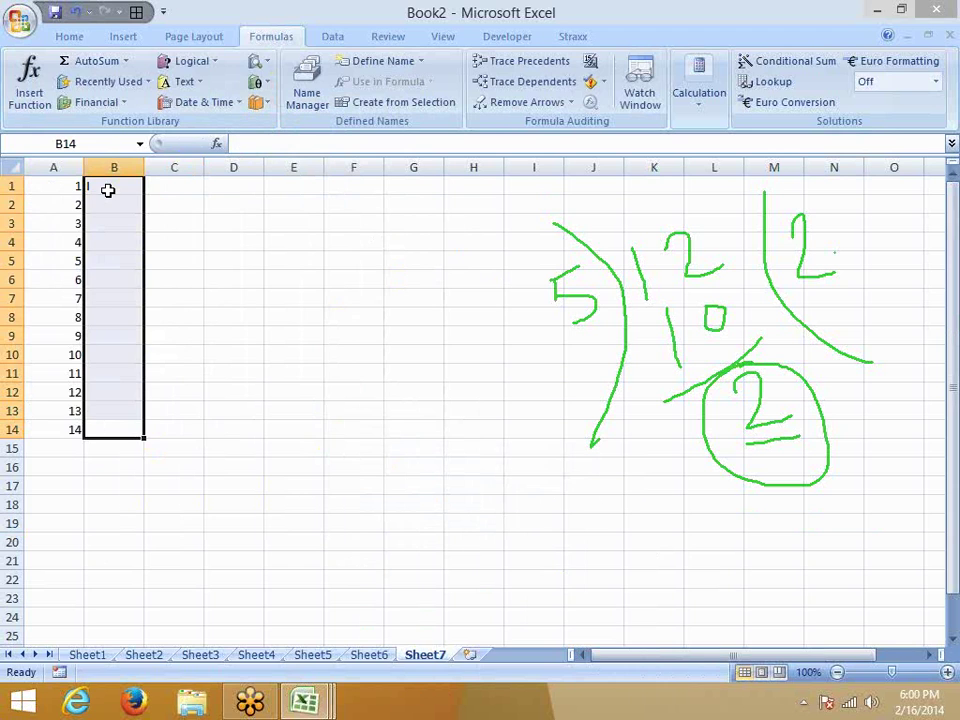
pyautogui.hotkey('ctrl', 'd')
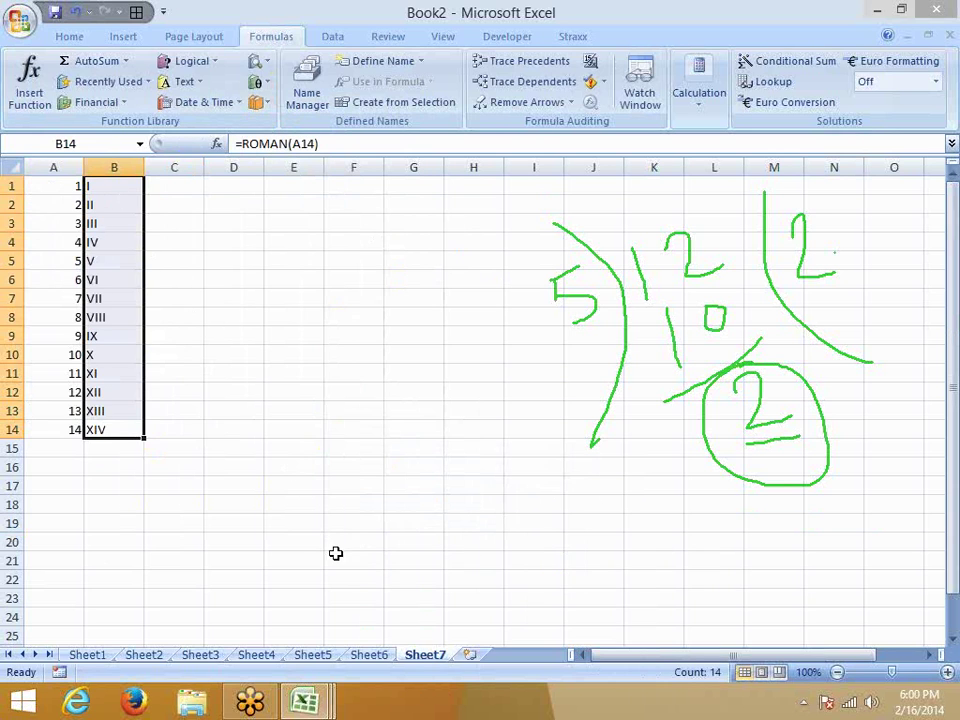
# Check Sheet6, then from E18 on Sheet7 browse the Math & Trig function list.
pyautogui.click(367, 657)
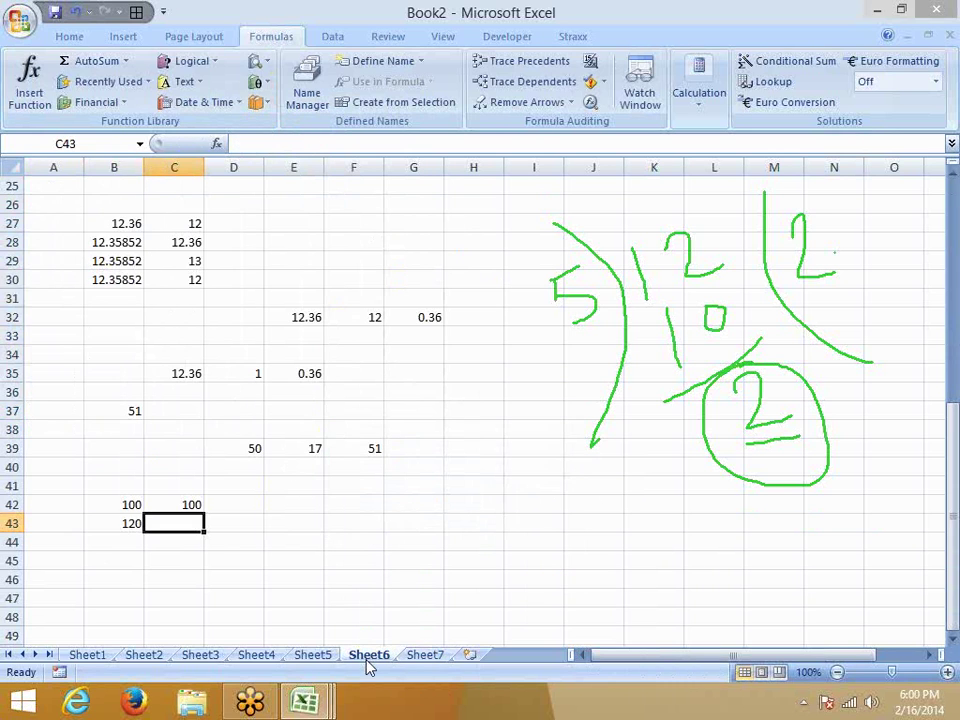
pyautogui.click(424, 655)
pyautogui.click(310, 506)
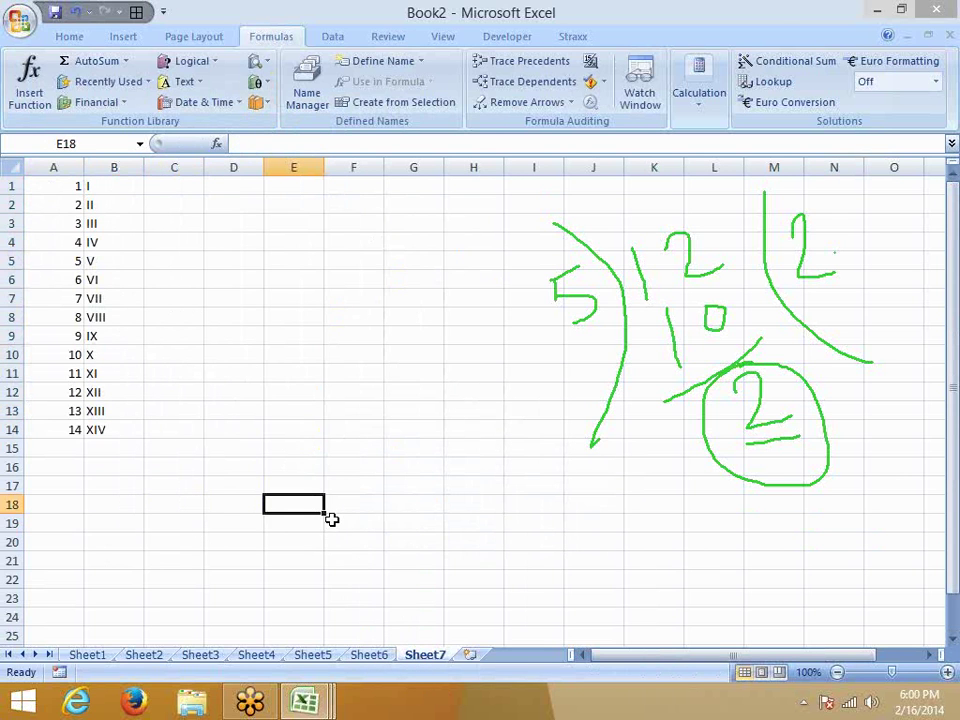
pyautogui.click(265, 88)
pyautogui.scroll(-2, 305, 355)
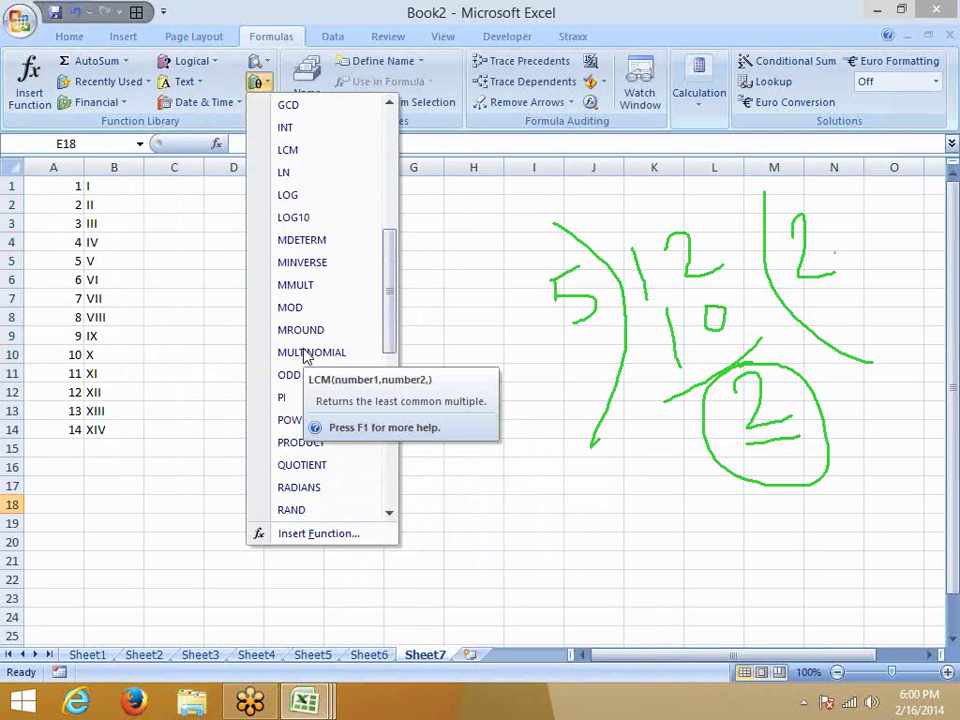
pyautogui.scroll(-1, 320, 368)
pyautogui.scroll(-1, 332, 379)
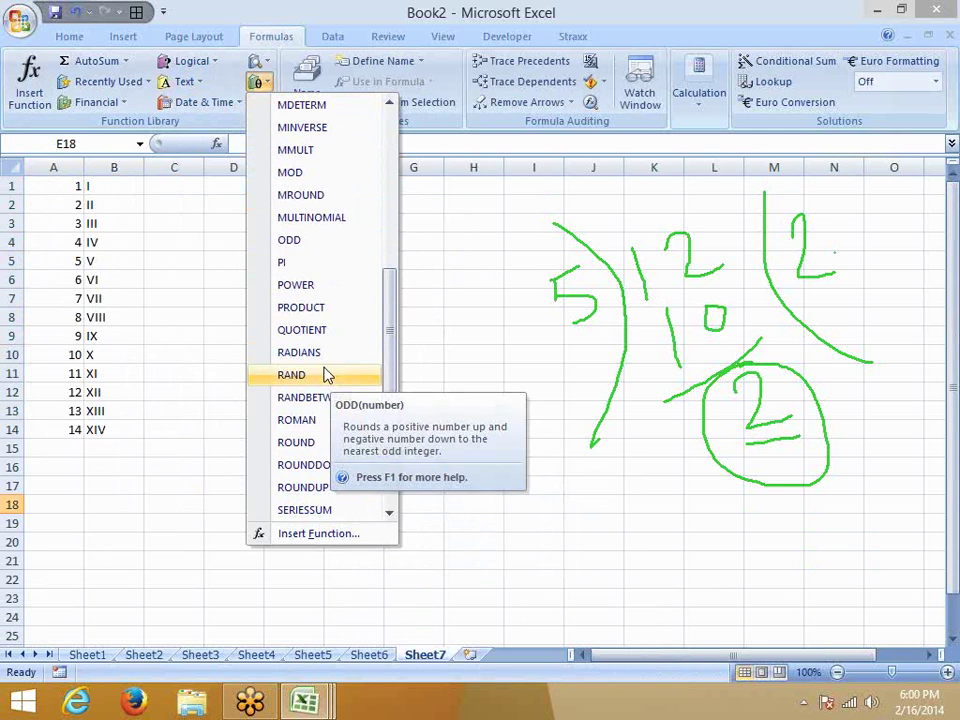
pyautogui.scroll(-1, 330, 418)
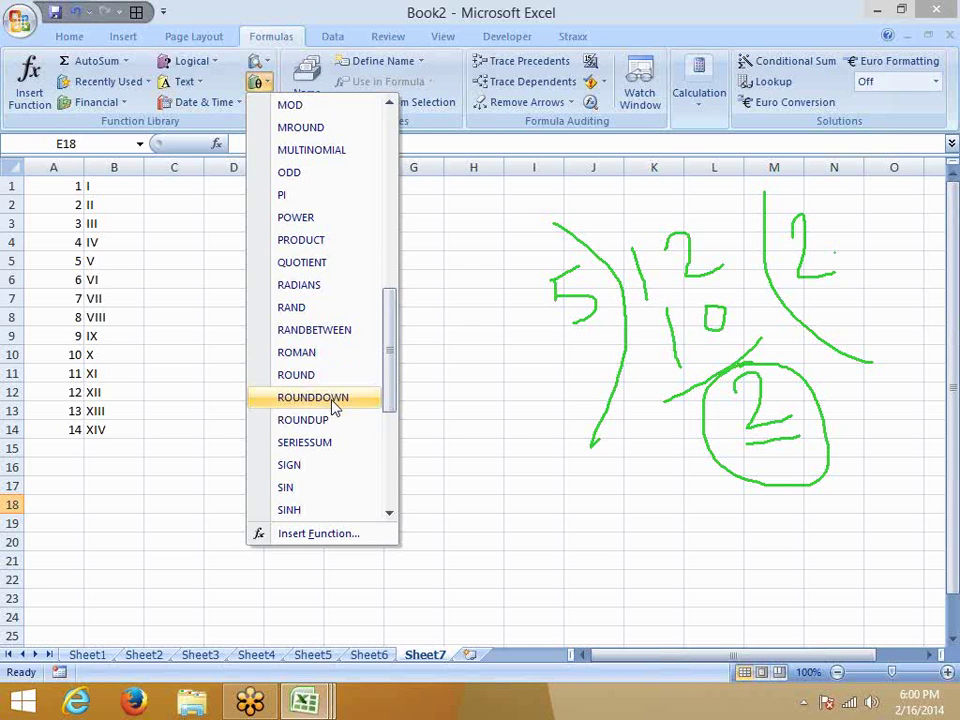
pyautogui.scroll(-1, 332, 432)
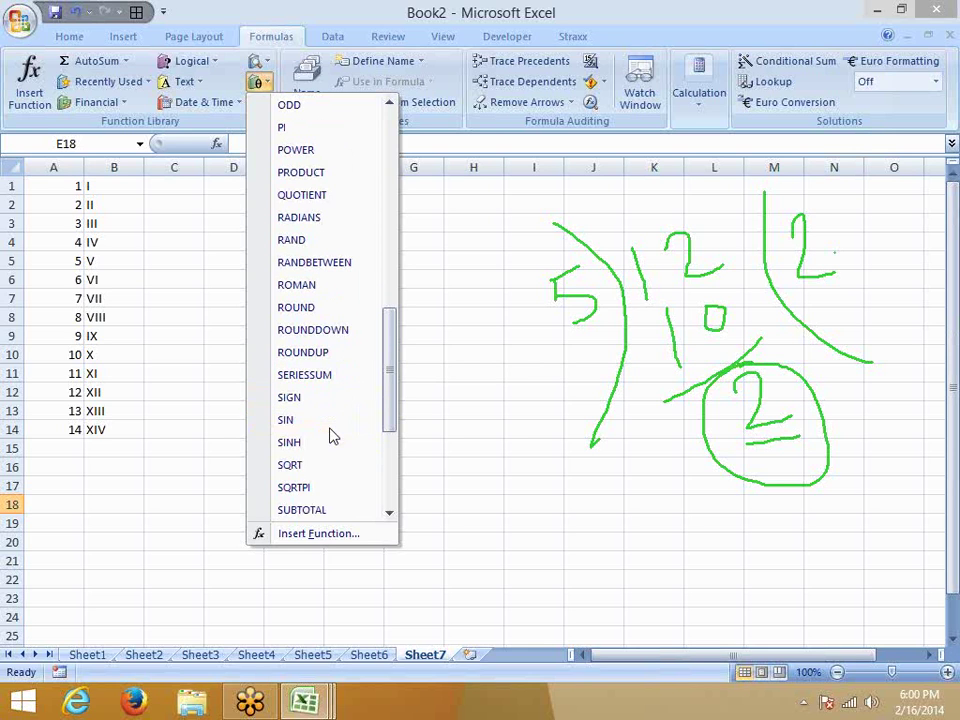
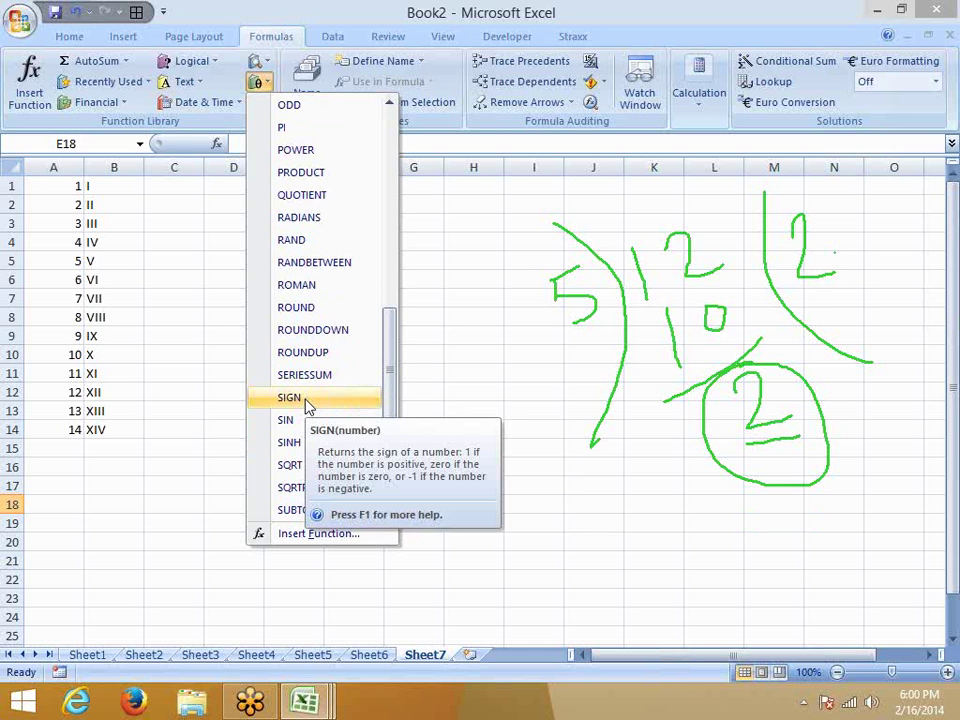
# Enter SIGN in E18, trying 0 and -95 before settling on =SIGN(82), which returns 1.
pyautogui.click(308, 405)
pyautogui.write('0')
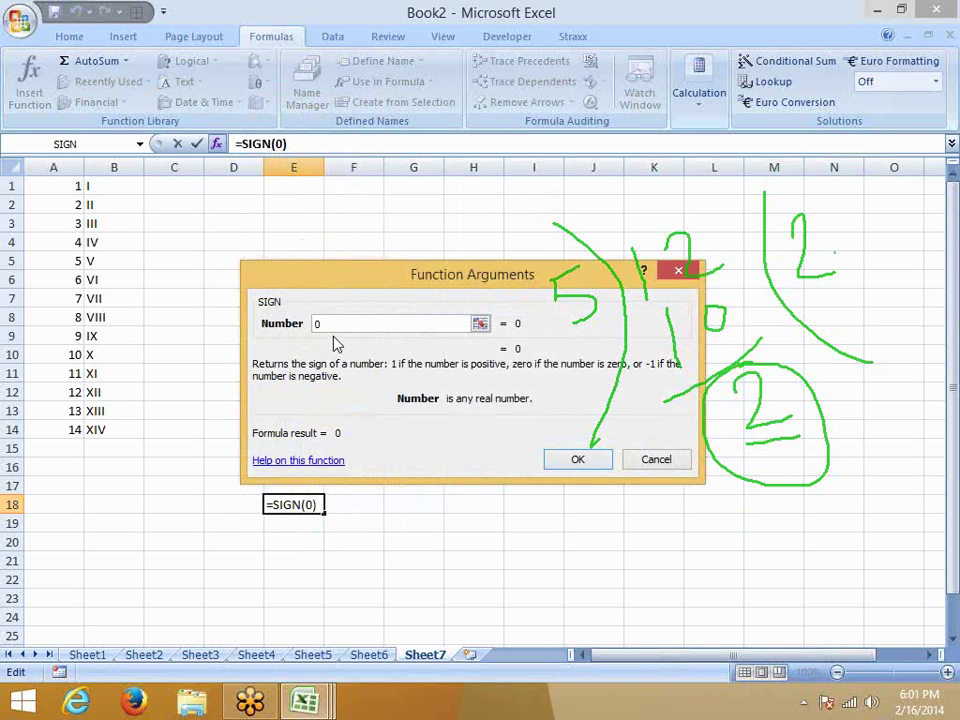
pyautogui.moveTo(318, 324); pyautogui.dragTo(302, 328)
pyautogui.write('-95')
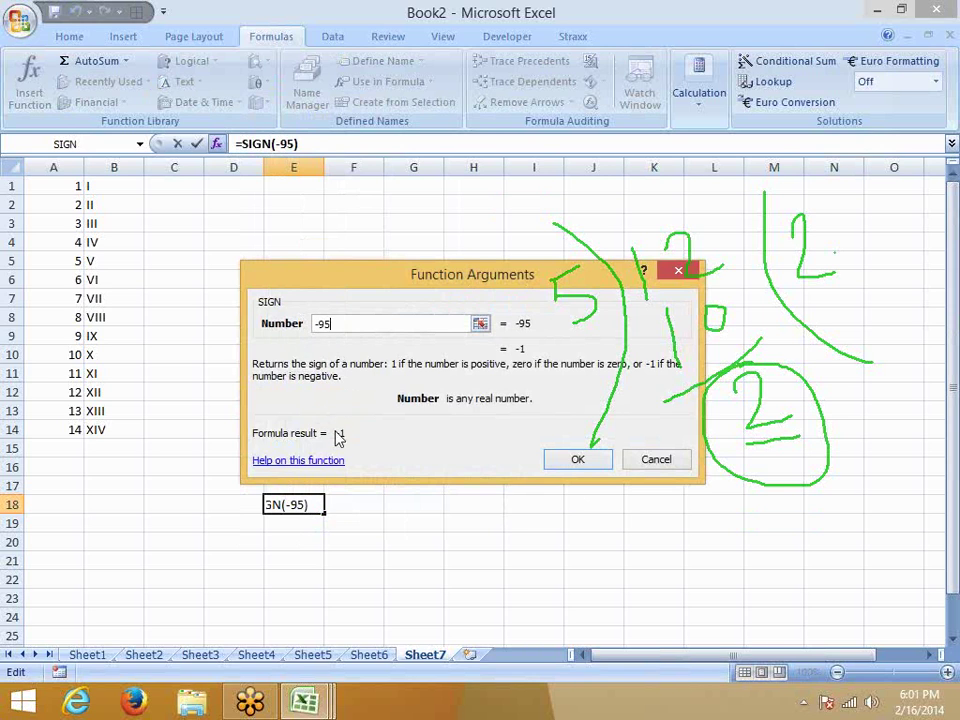
pyautogui.moveTo(348, 321); pyautogui.dragTo(313, 322)
pyautogui.write('82')
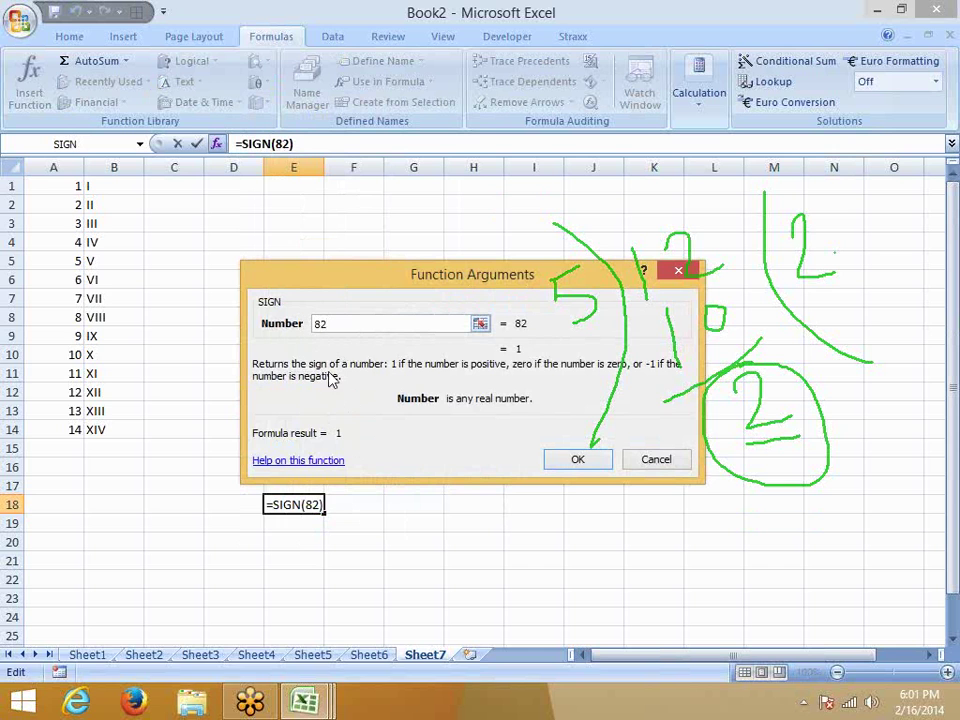
pyautogui.click(589, 463)
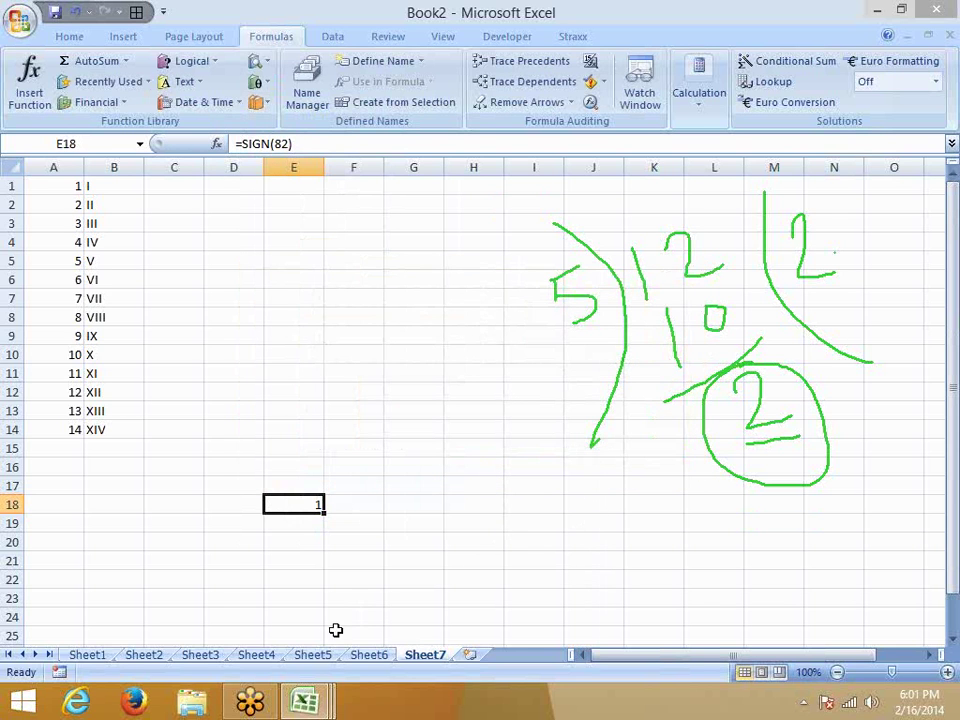
pyautogui.click(196, 523)
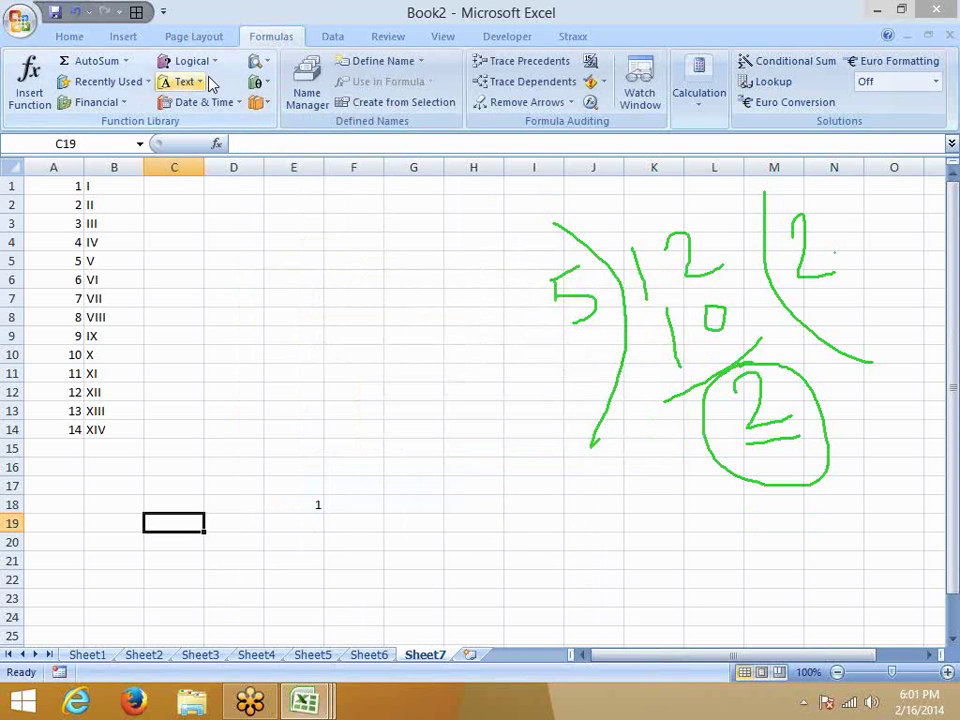
# Insert =SQRT(16) into C19 from the Math & Trig list, giving 4.
pyautogui.click(262, 82)
pyautogui.scroll(-3, 320, 420)
pyautogui.scroll(-1, 314, 430)
pyautogui.scroll(-1, 313, 418)
pyautogui.scroll(-1, 315, 452)
pyautogui.scroll(-1, 314, 454)
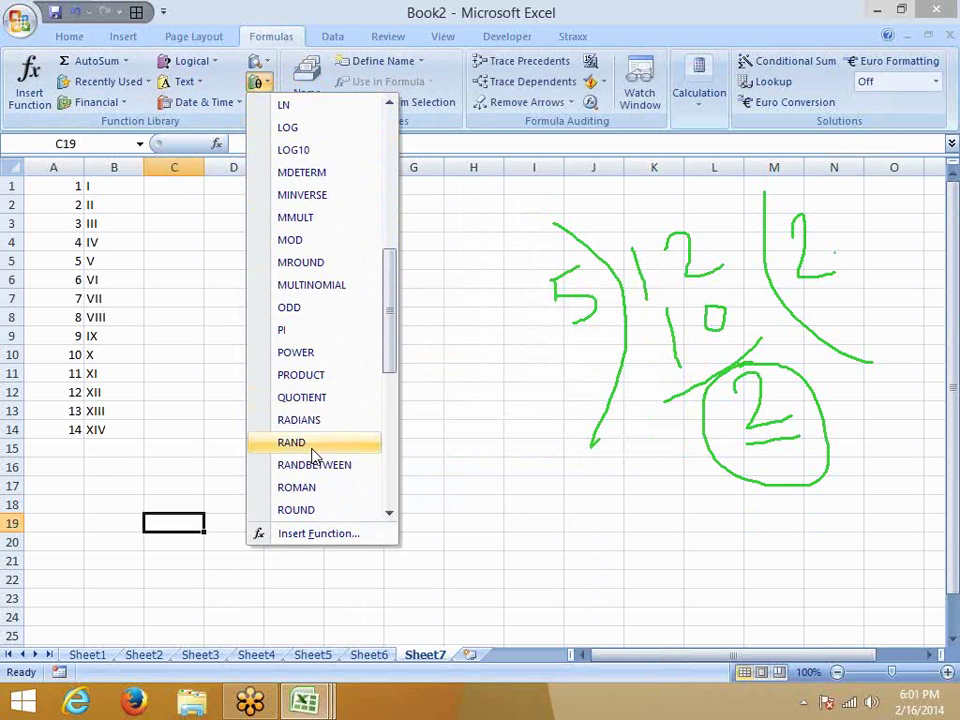
pyautogui.scroll(-2, 313, 454)
pyautogui.scroll(-1, 313, 480)
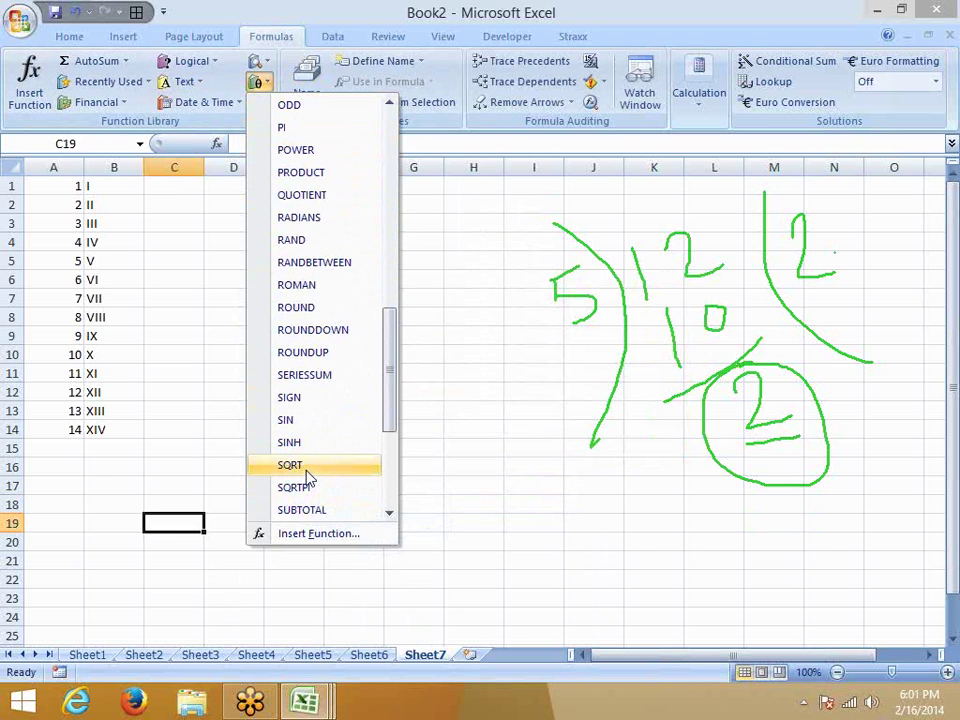
pyautogui.click(305, 468)
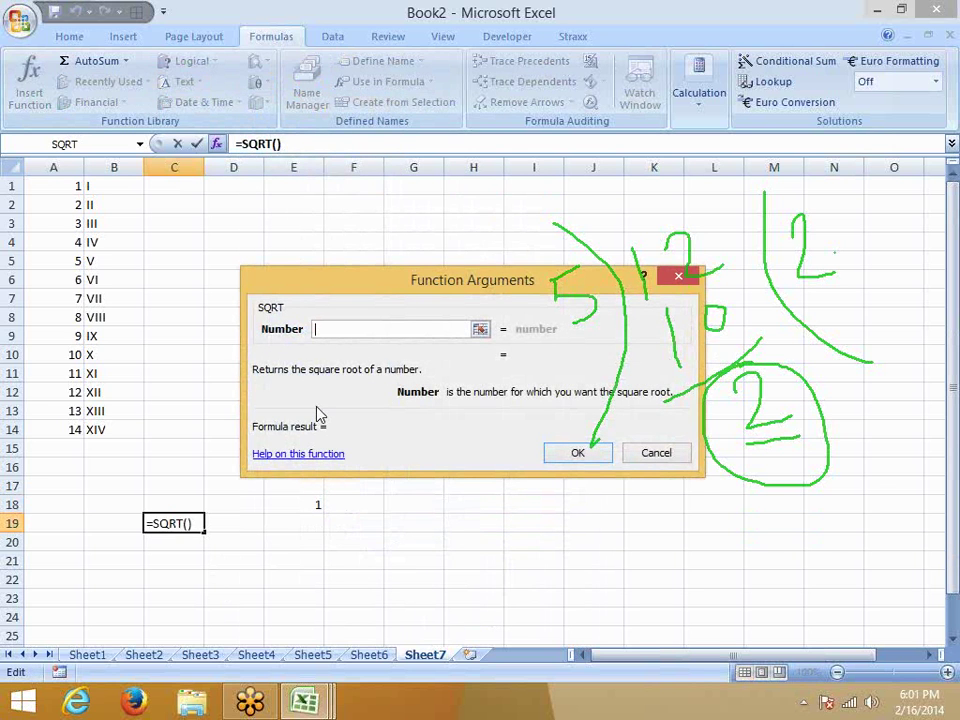
pyautogui.write('16')
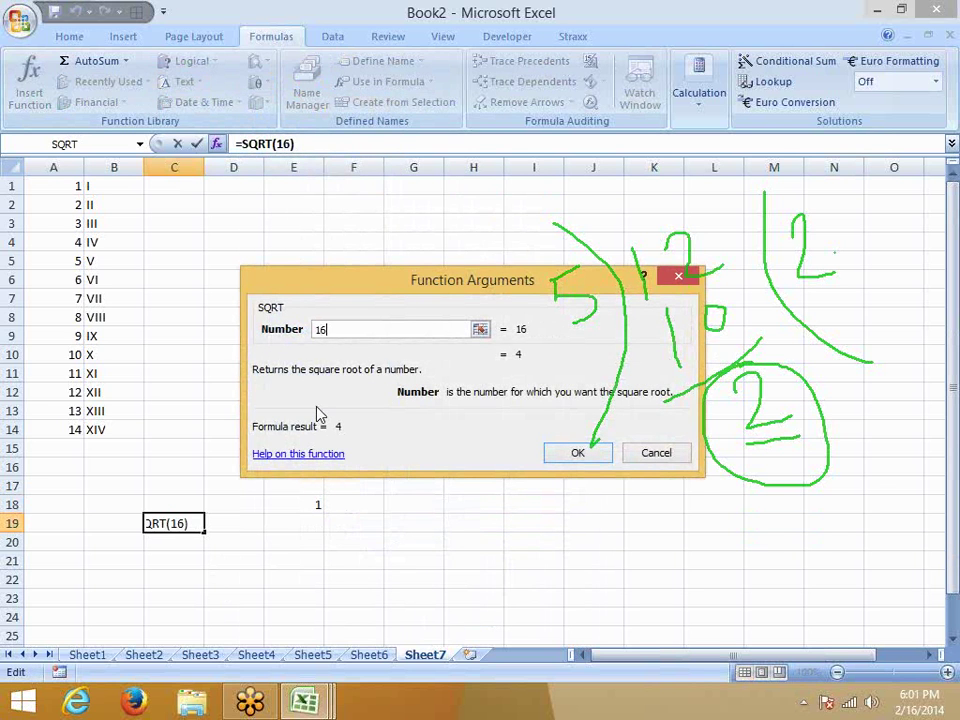
pyautogui.click(580, 458)
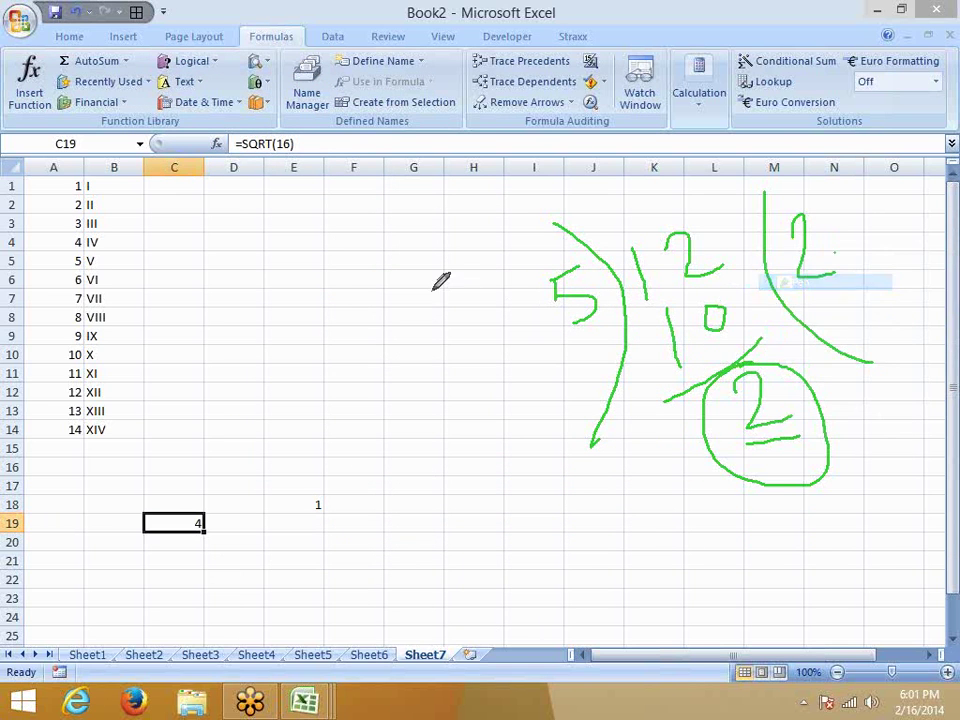
# Draw green ink reading y = √16 across columns D–H.
pyautogui.moveTo(347, 278)
pyautogui.mouseDown()
pyautogui.moveTo(370, 288)
pyautogui.moveTo(507, 262)
pyautogui.mouseUp()
pyautogui.moveTo(405, 288)
pyautogui.mouseDown()
pyautogui.moveTo(403, 318)
pyautogui.moveTo(418, 306)
pyautogui.mouseUp()
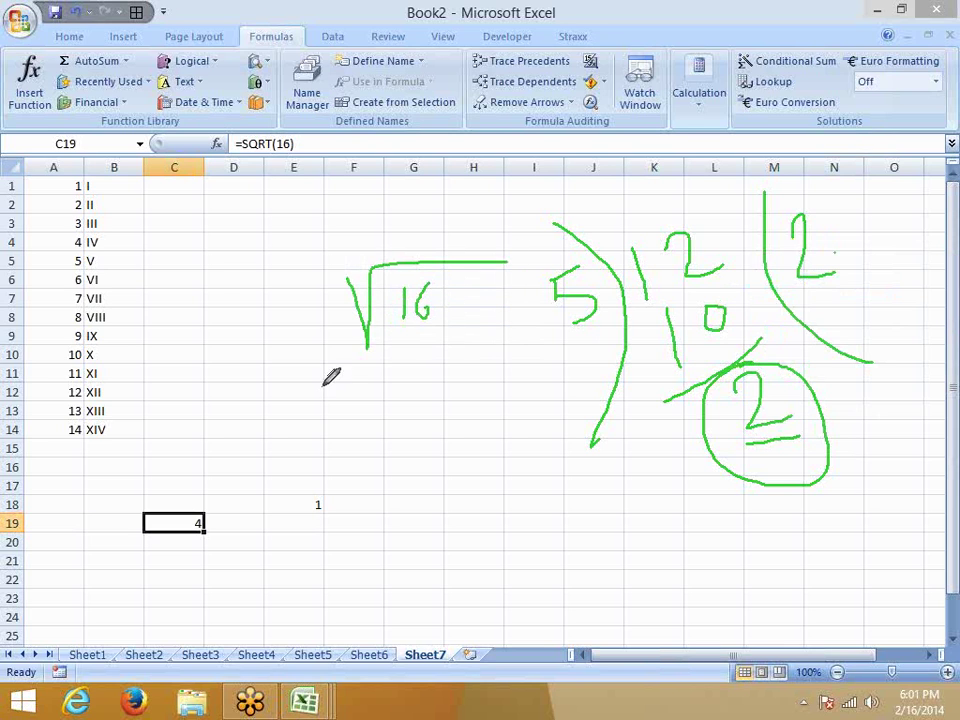
pyautogui.moveTo(208, 286)
pyautogui.mouseDown()
pyautogui.moveTo(245, 305)
pyautogui.moveTo(246, 395)
pyautogui.mouseUp()
pyautogui.moveTo(285, 320)
pyautogui.mouseDown()
pyautogui.moveTo(302, 316)
pyautogui.moveTo(313, 346)
pyautogui.mouseUp()
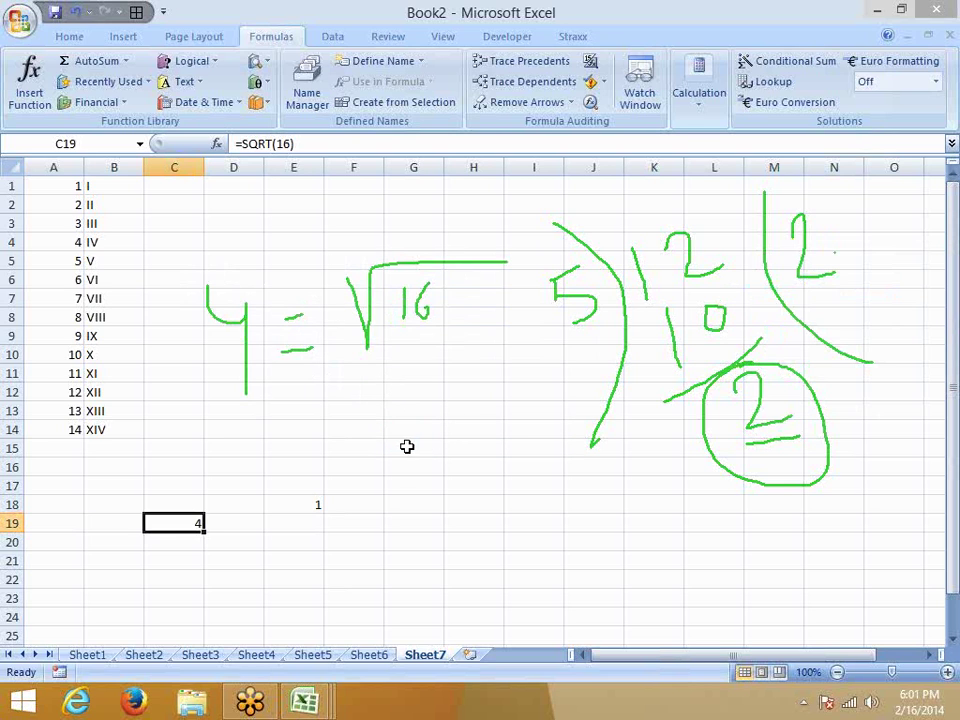
pyautogui.click(395, 487)
pyautogui.click(225, 578)
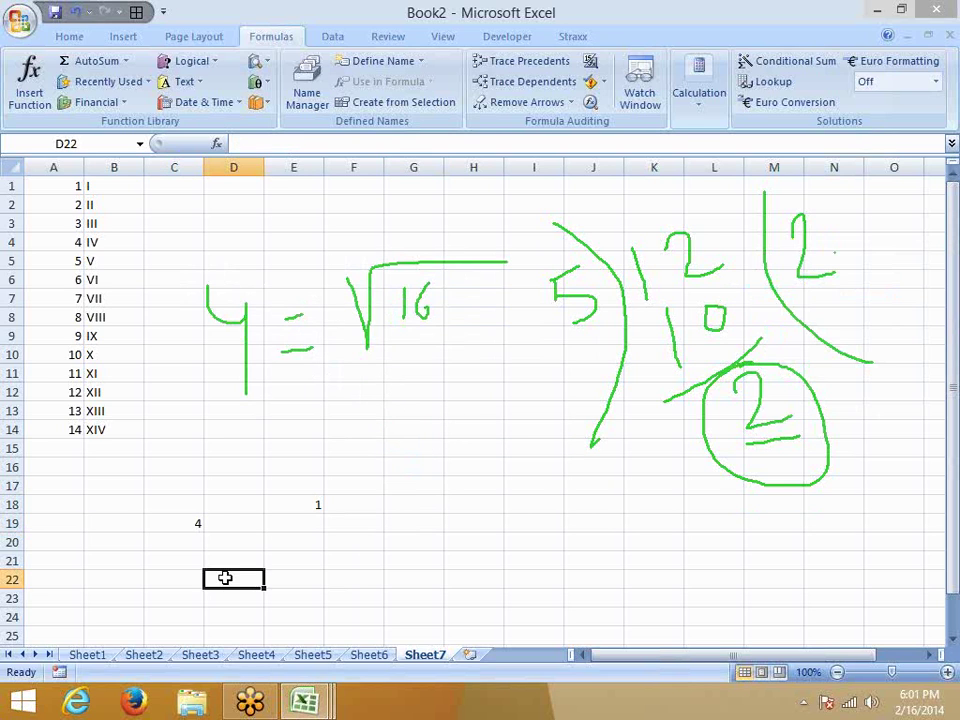
# Insert =SQRTPI(16) into D22 from the Math & Trig list, giving 7.089815.
pyautogui.click(257, 81)
pyautogui.scroll(-7, 381, 381)
pyautogui.scroll(-1, 386, 381)
pyautogui.scroll(-2, 322, 380)
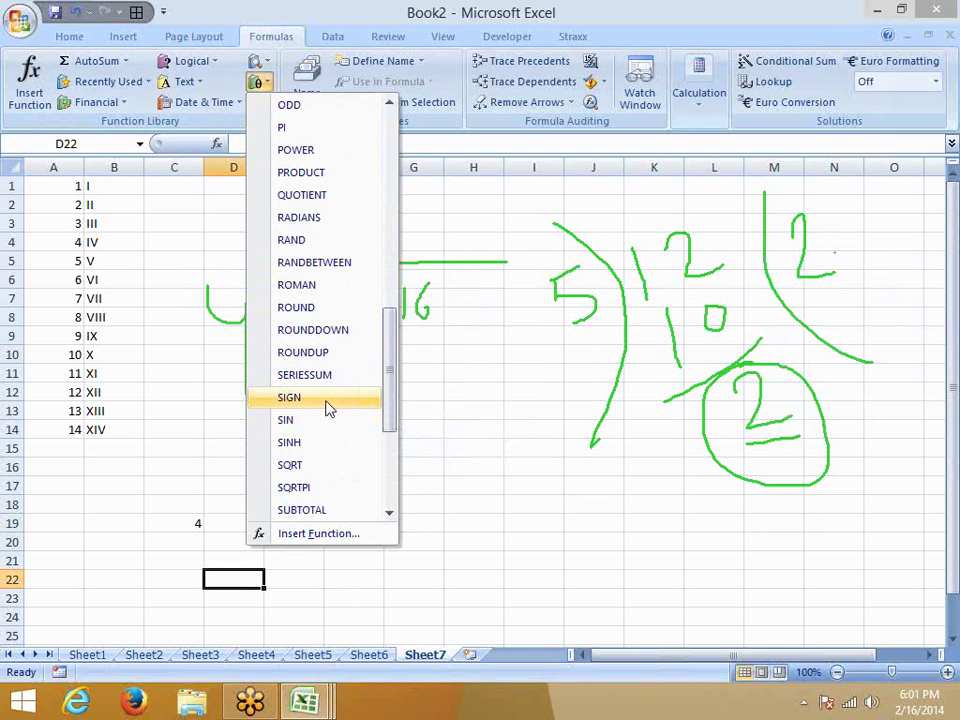
pyautogui.scroll(-1, 330, 412)
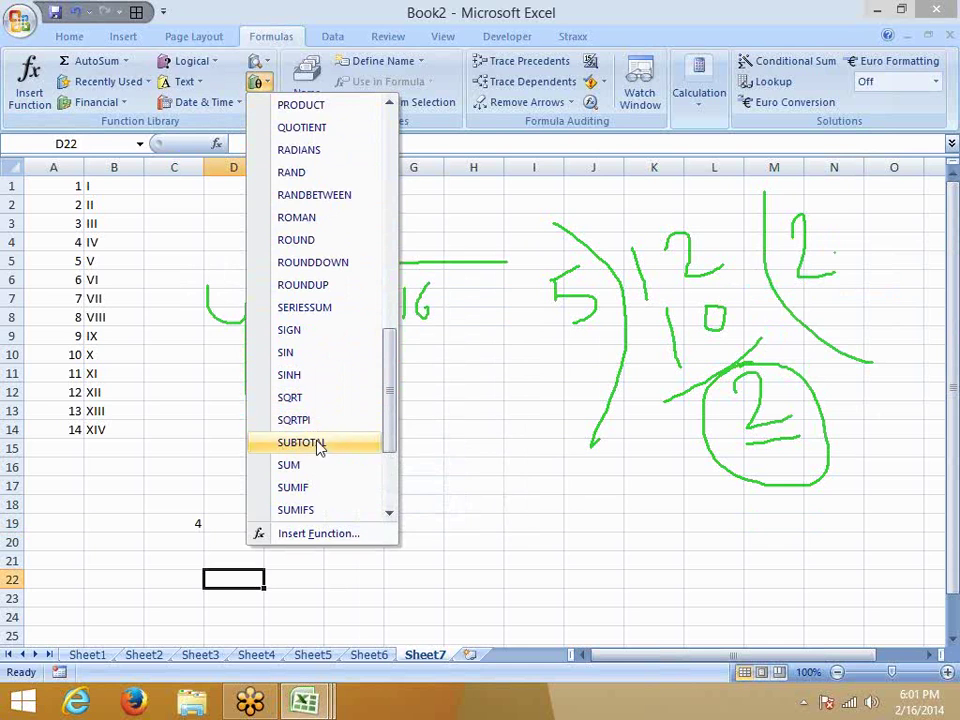
pyautogui.click(318, 426)
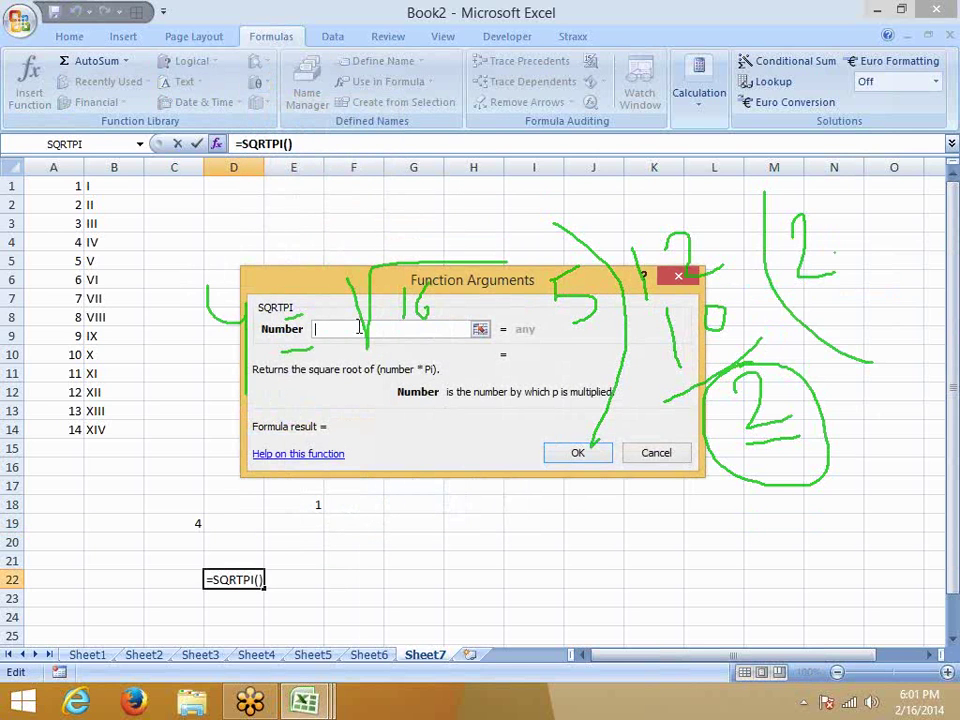
pyautogui.write('16')
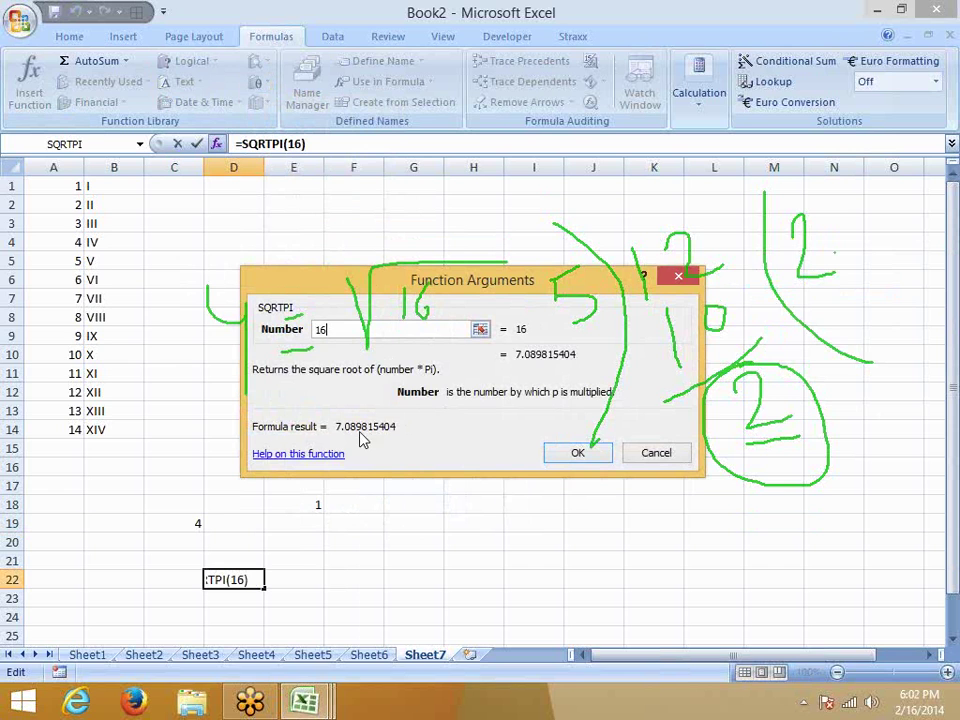
pyautogui.click(553, 451)
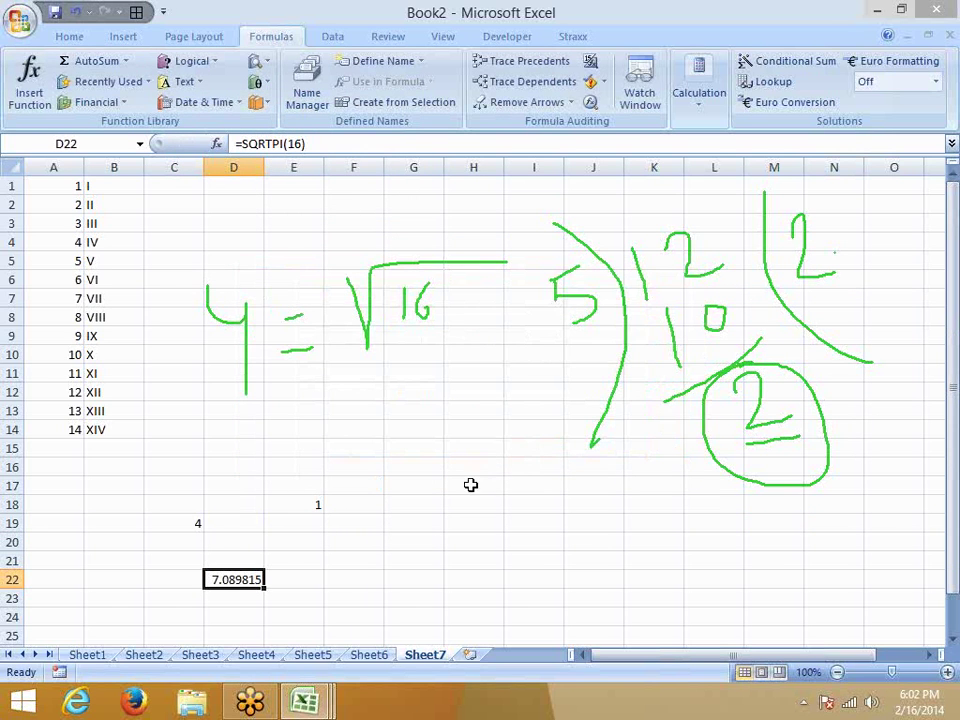
# Reselect D22 and open Evaluate Formula for its SQRTPI formula.
pyautogui.click(354, 574)
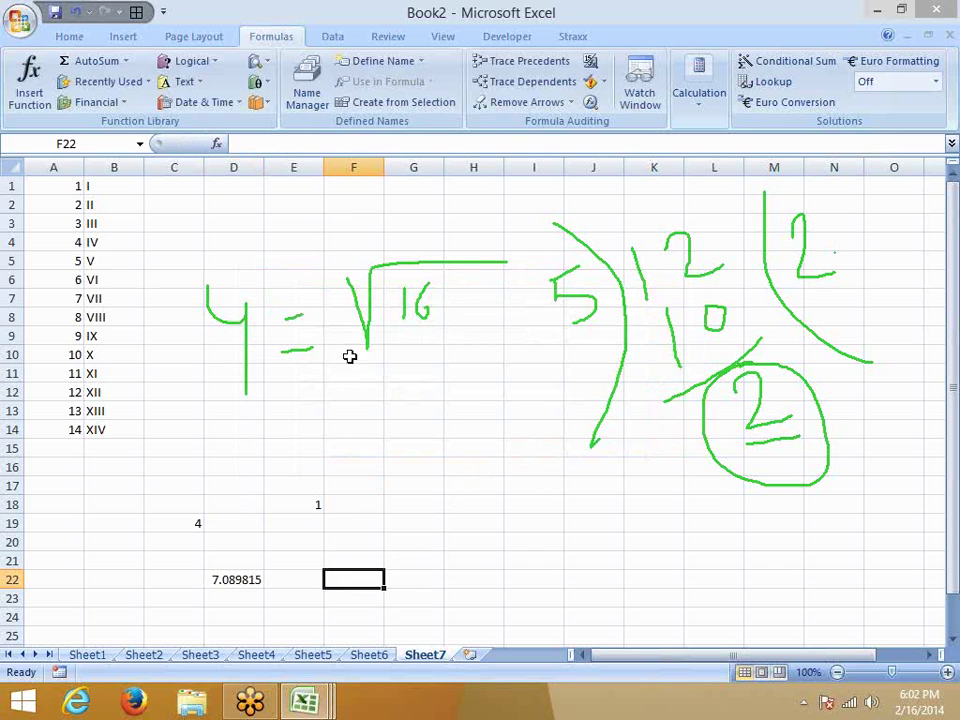
pyautogui.click(273, 90)
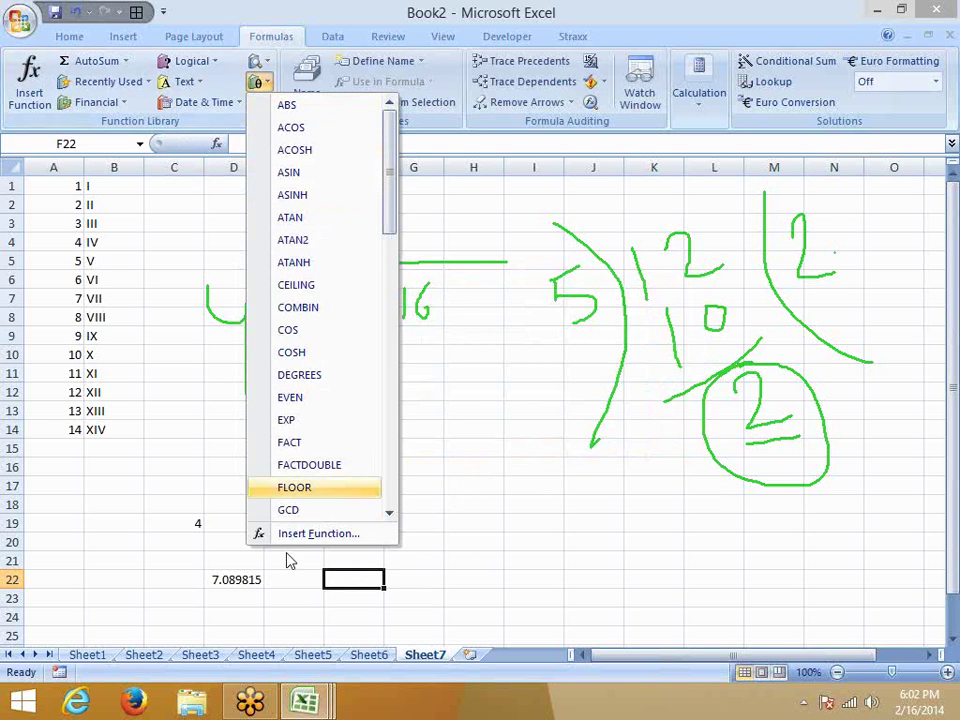
pyautogui.click(242, 582)
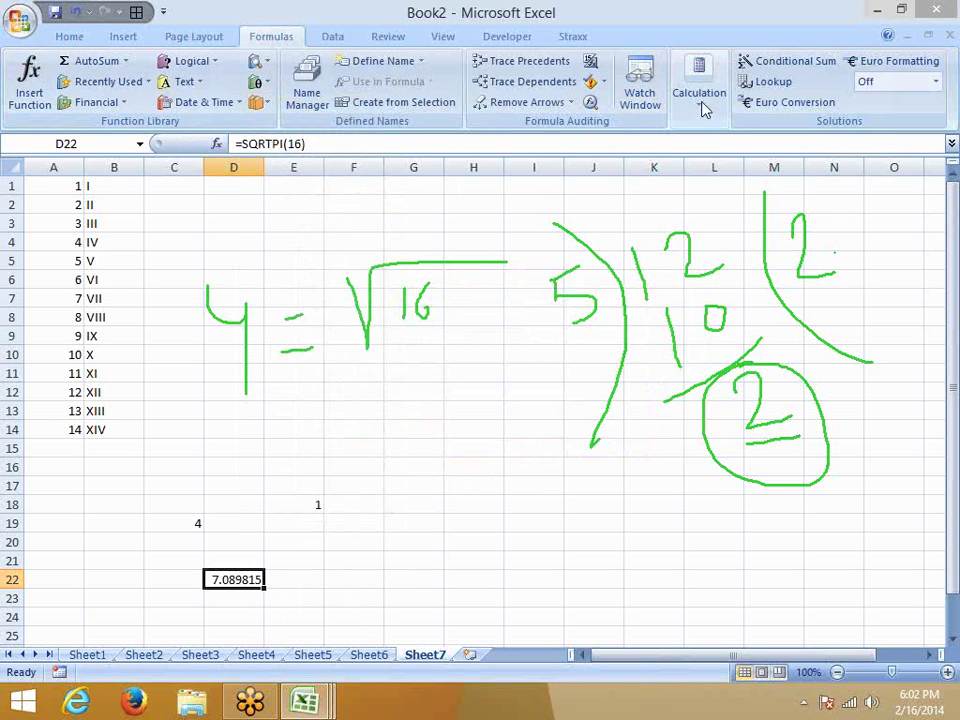
pyautogui.click(590, 102)
# Evaluate D22's SQRTPI(16) result, close the evaluator, and clear the ink annotations.
pyautogui.click(429, 487)
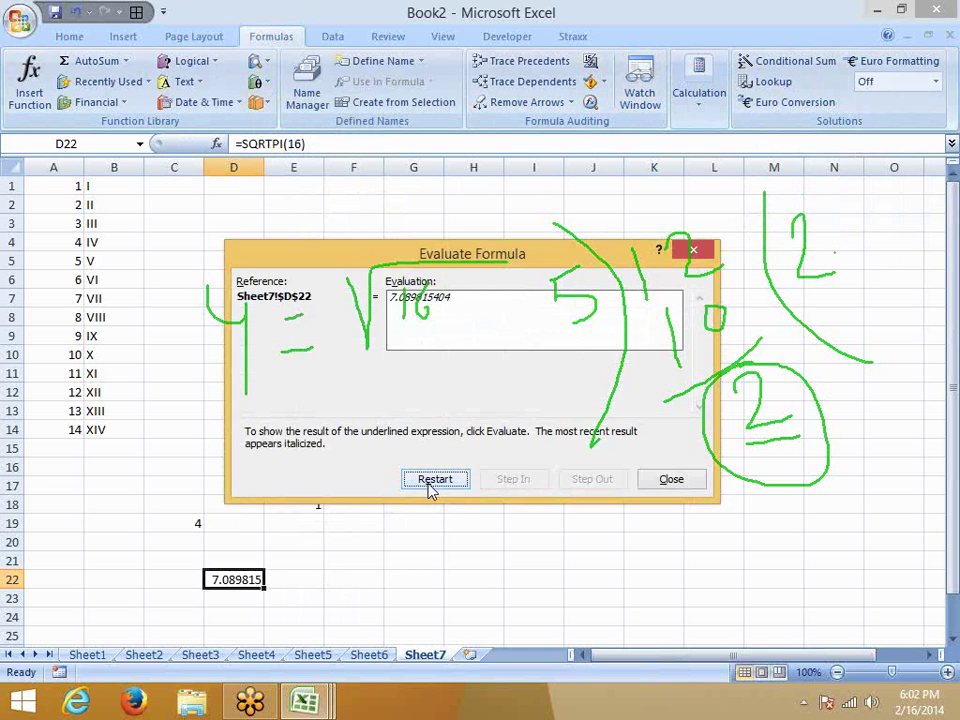
pyautogui.click(672, 480)
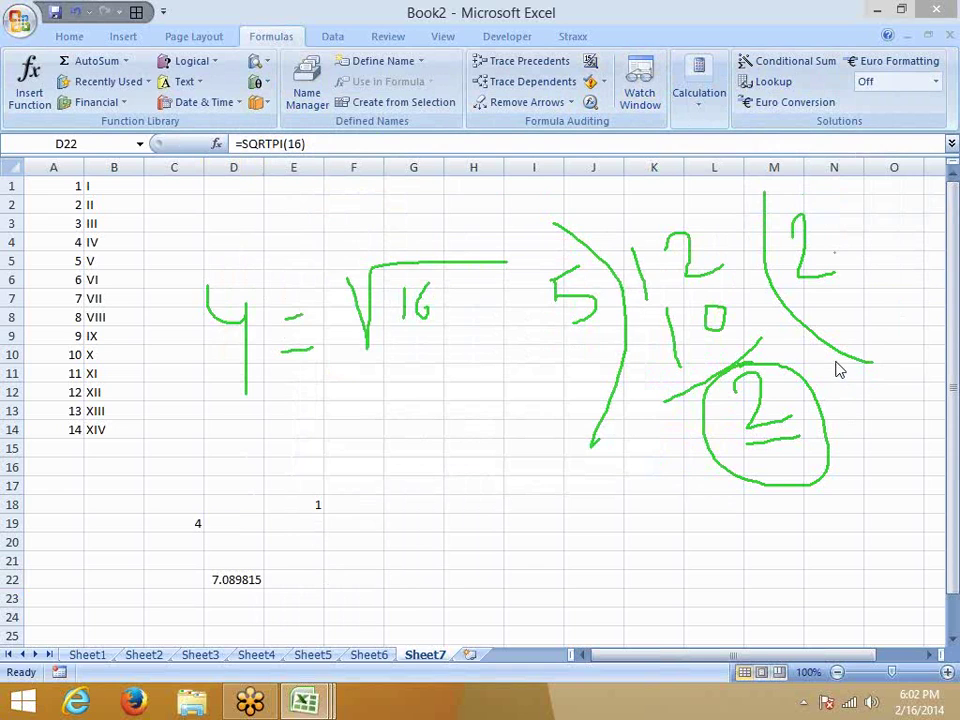
pyautogui.press('Escape')
# Browse the More Functions and Math & Trig lists without inserting anything, then go to Sheet1.
pyautogui.click(272, 284)
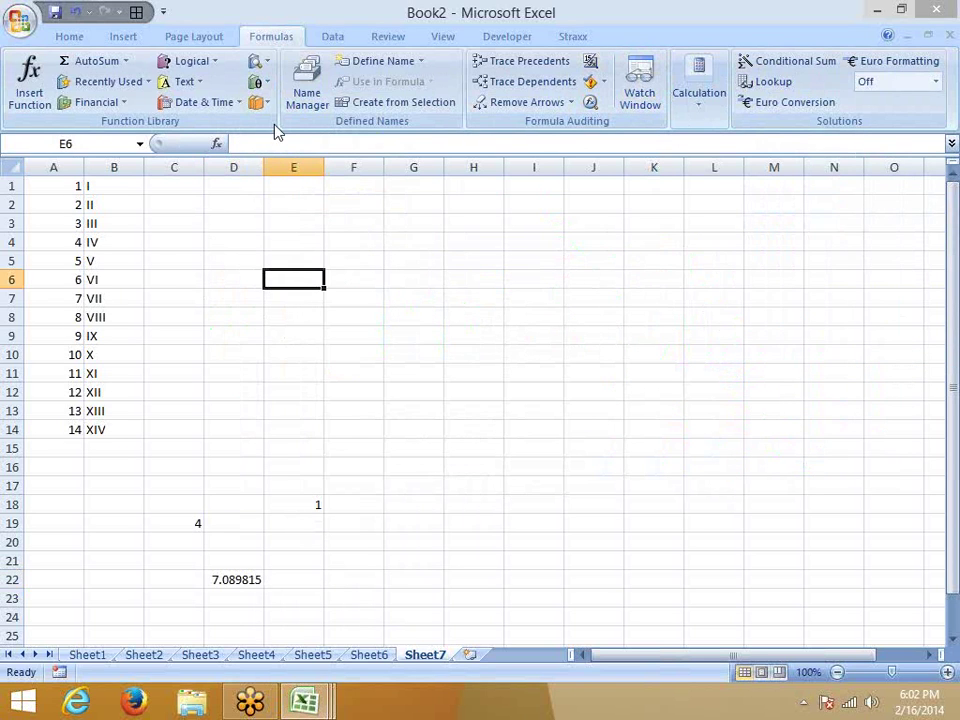
pyautogui.click(262, 103)
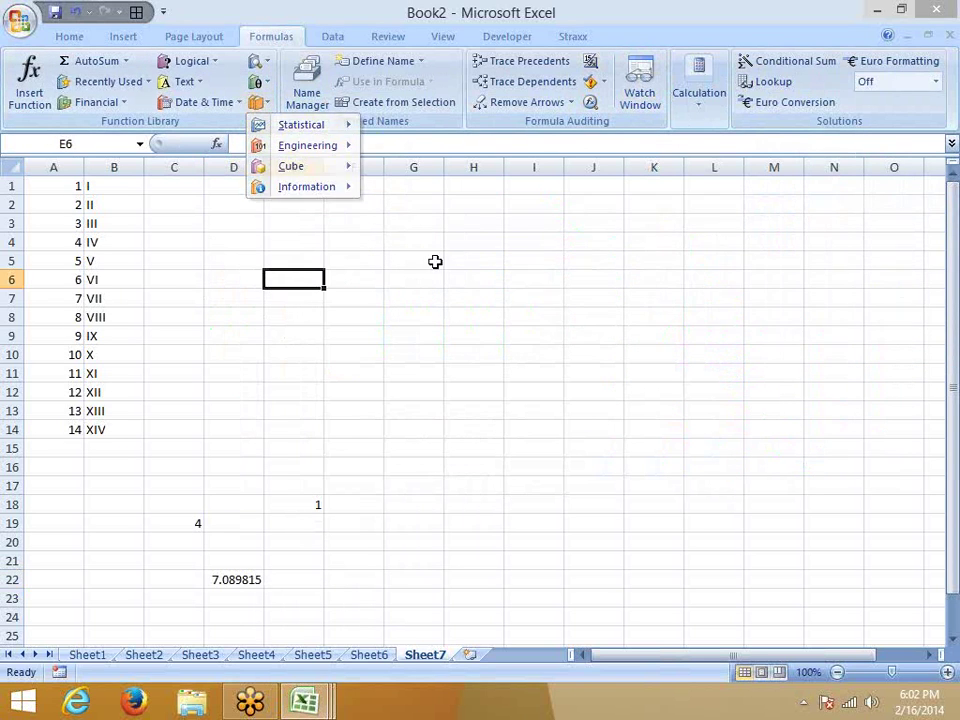
pyautogui.click(255, 81)
pyautogui.scroll(-3, 361, 333)
pyautogui.scroll(-2, 340, 370)
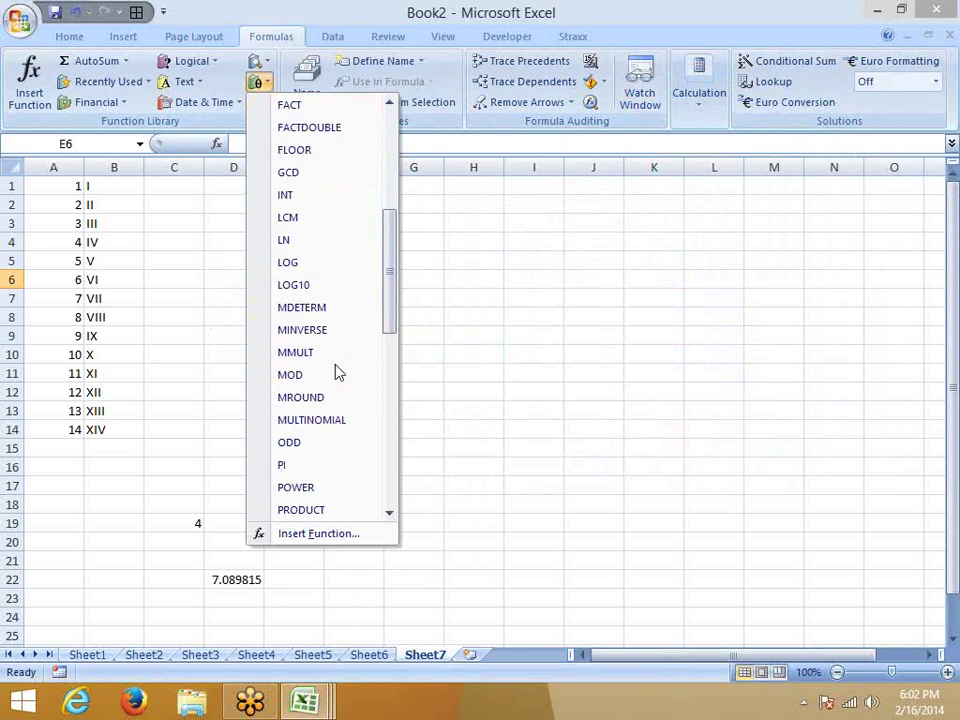
pyautogui.scroll(-3, 334, 371)
pyautogui.scroll(-2, 334, 371)
pyautogui.scroll(-2, 338, 373)
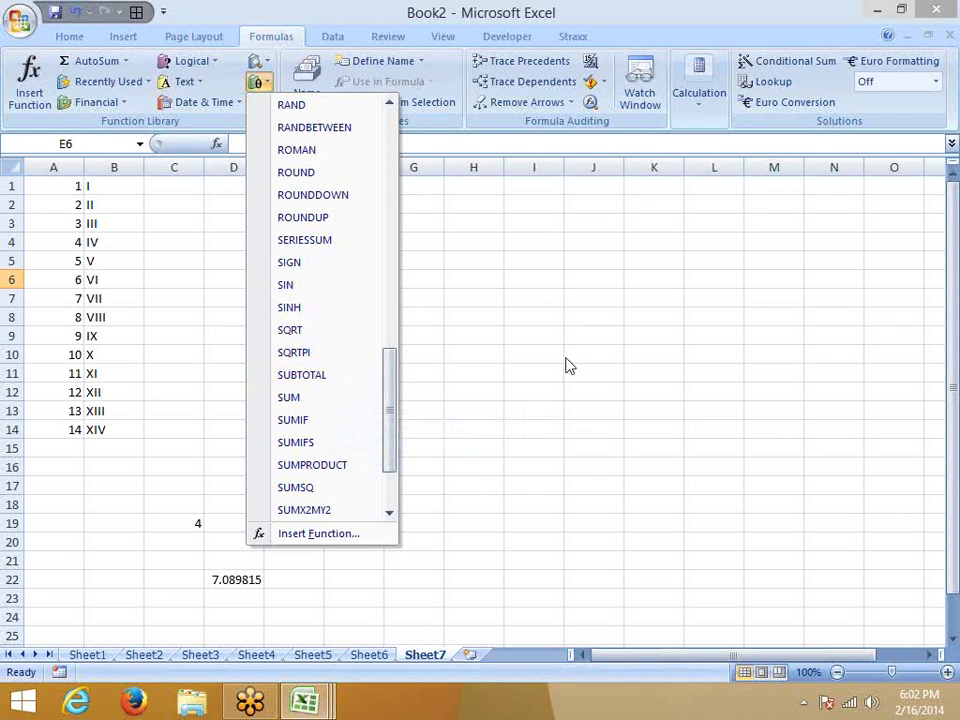
pyautogui.click(572, 341)
pyautogui.click(87, 656)
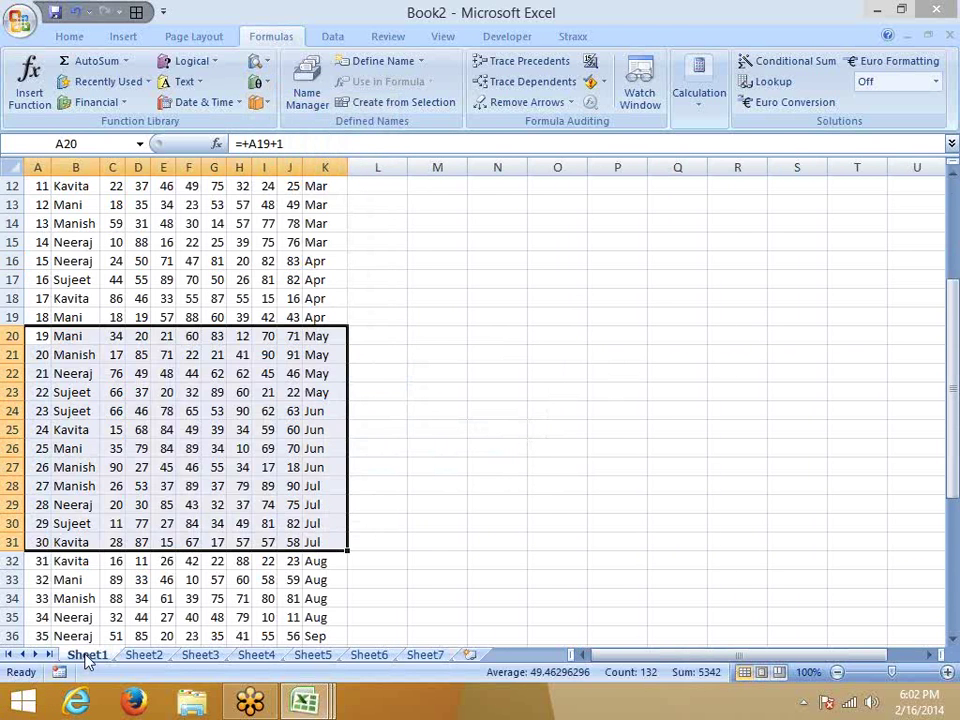
# Enter =SUM(C2:C51) in C53, below the score data, totalling 2223.
pyautogui.click(105, 449)
pyautogui.hotkey('ctrl', 'Down')
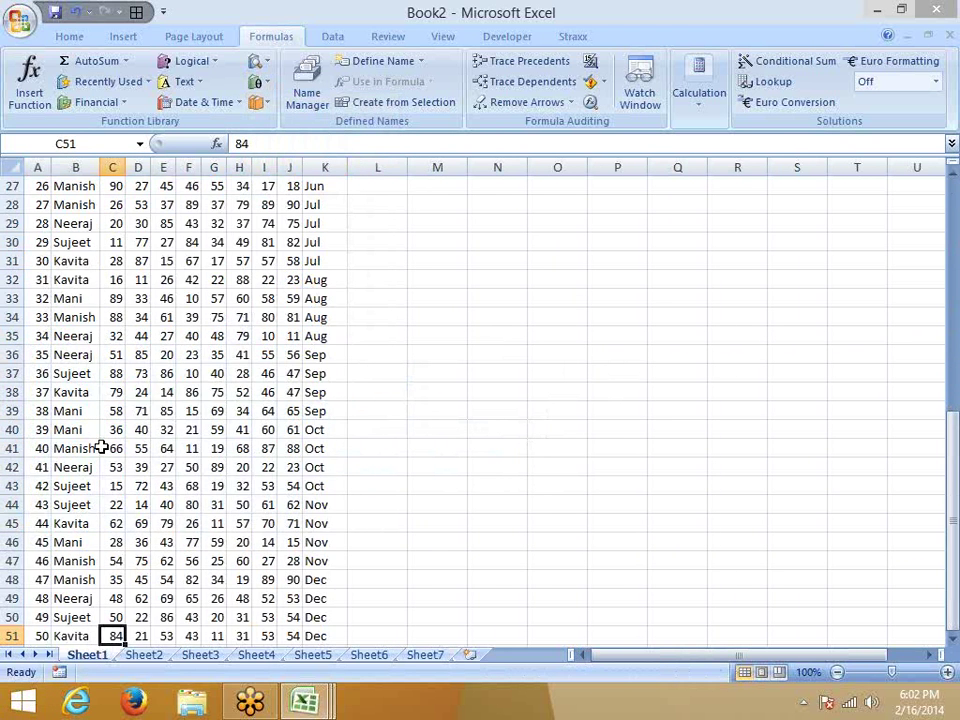
pyautogui.hotkey('ctrl', 'Down')
pyautogui.hotkey('ctrl', 'Up')
pyautogui.press('Down')
pyautogui.press('Down')
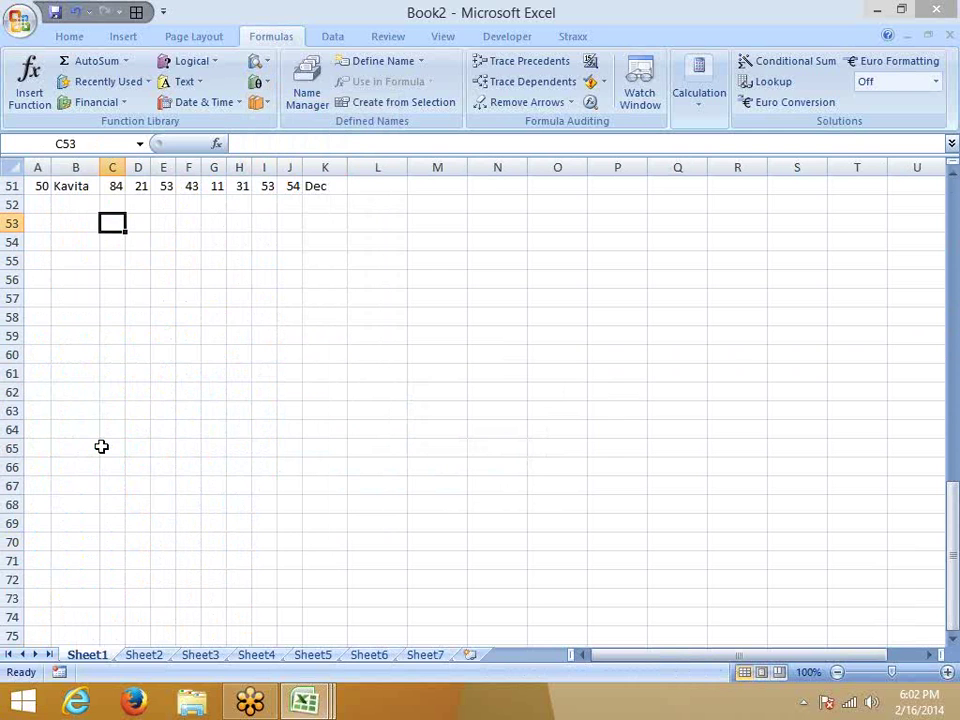
pyautogui.write('=sum')
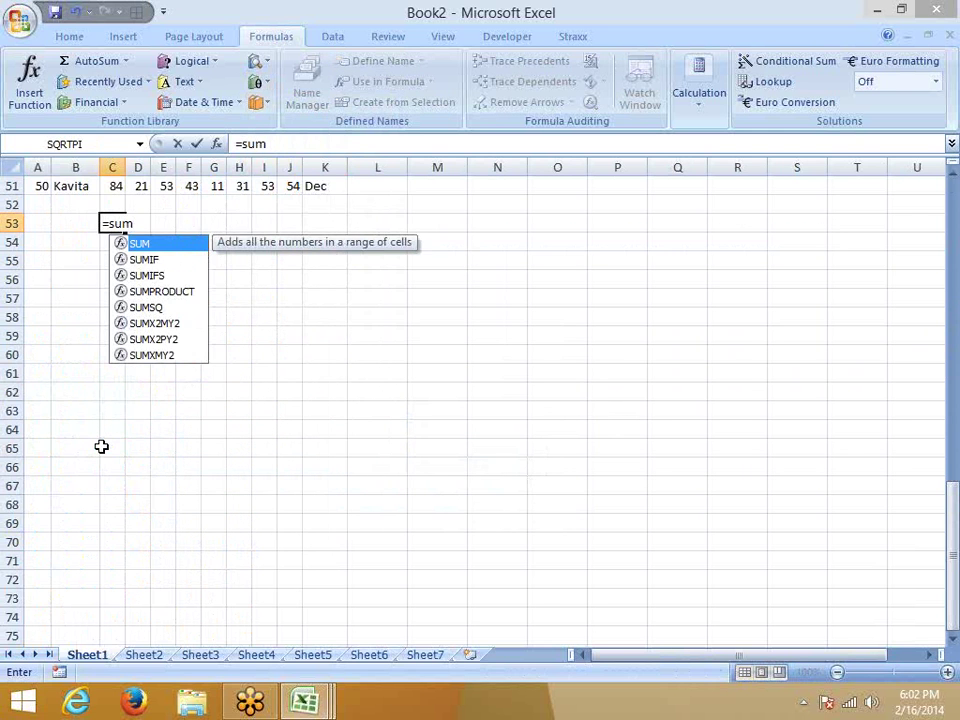
pyautogui.press('Tab')
pyautogui.press('Up')
pyautogui.press('Up')
pyautogui.hotkey('ctrl', 'shift', 'Up')
pyautogui.hotkey('shift', 'Down')
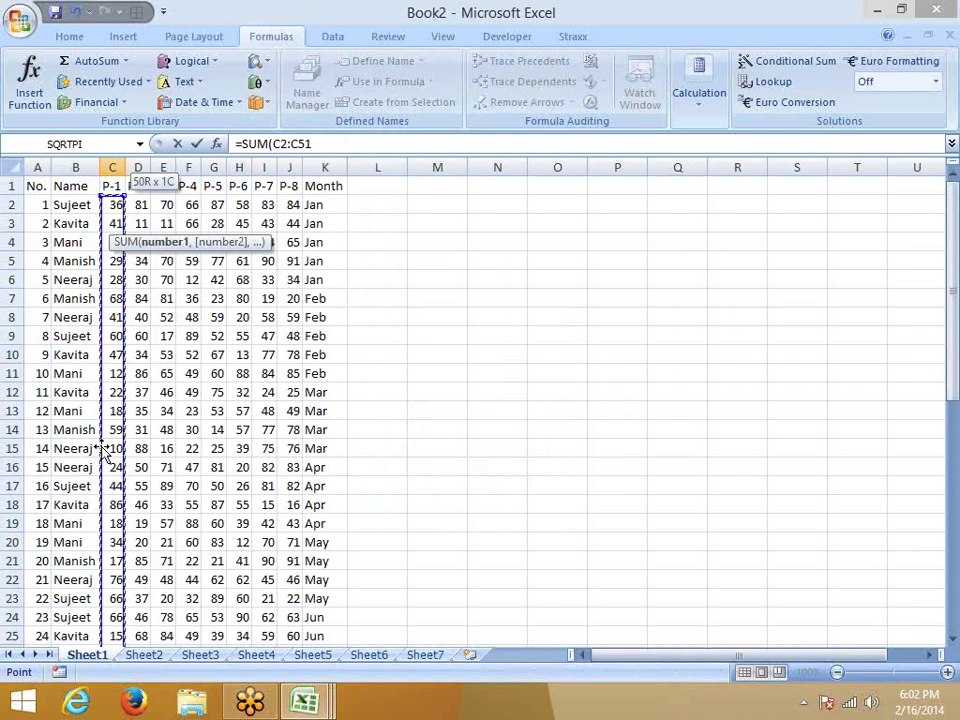
pyautogui.press('Return')
# Select the data across row 51 from its last filled cell.
pyautogui.press('Up')
pyautogui.press('Up')
pyautogui.press('Up')
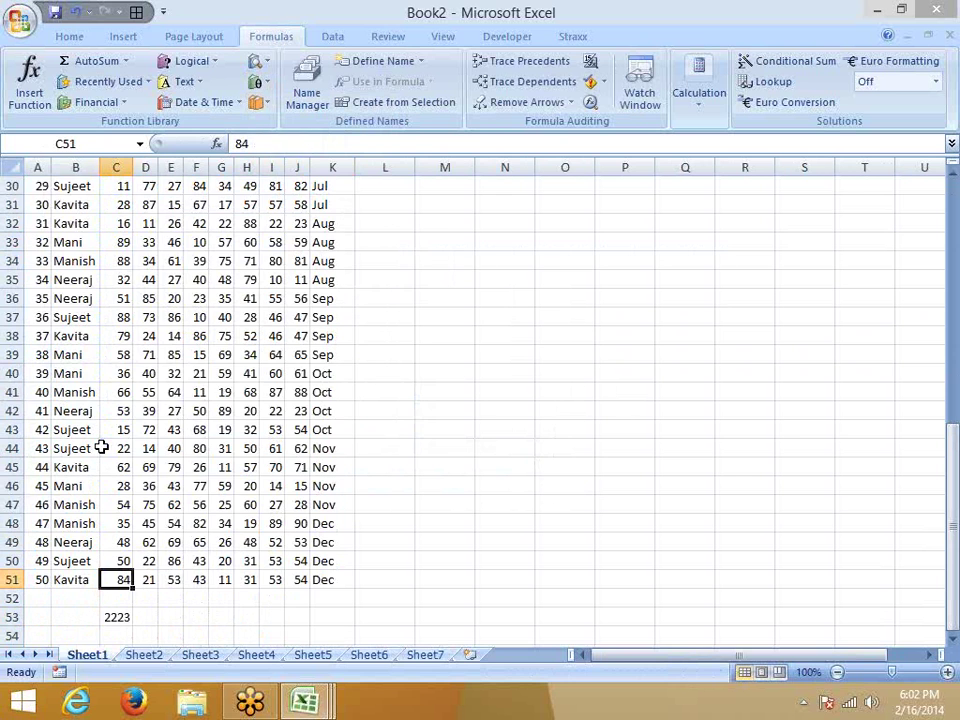
pyautogui.hotkey('ctrl', 'Right')
pyautogui.hotkey('ctrl', 'shift', 'Left')
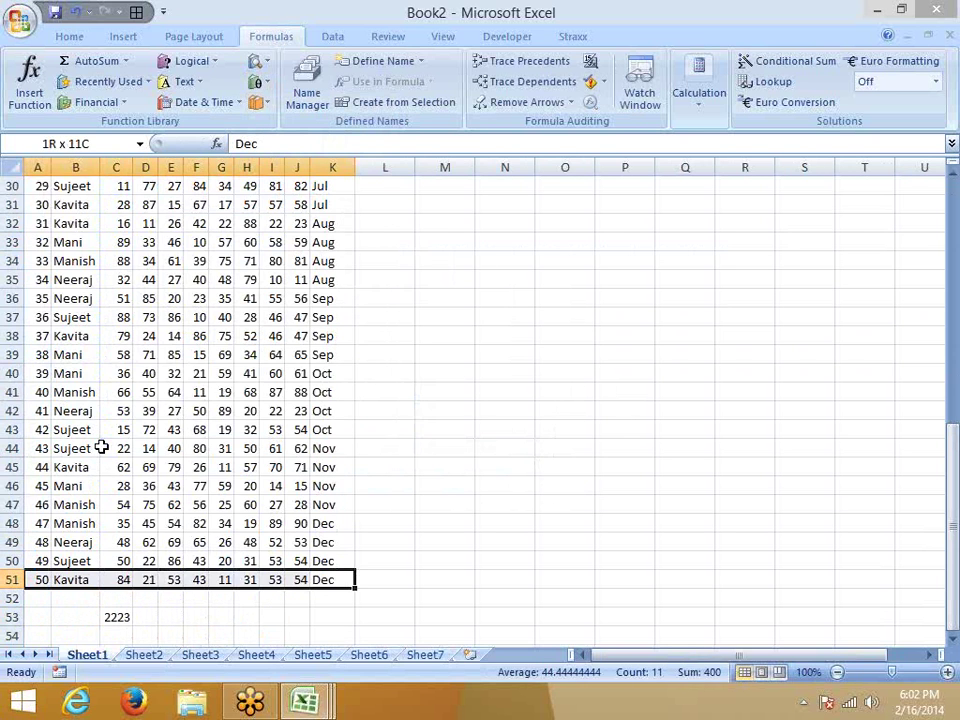
pyautogui.hotkey('ctrl', 'shift', 'Up')
pyautogui.hotkey('ctrl', 'shift', 'l')
pyautogui.click(113, 298)
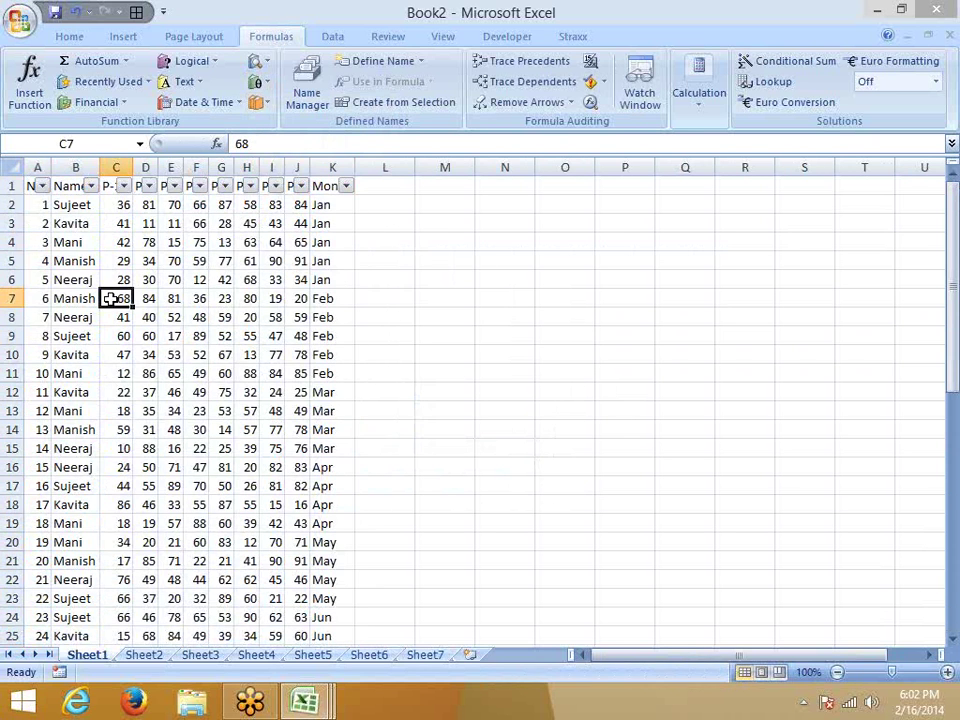
pyautogui.click(91, 186)
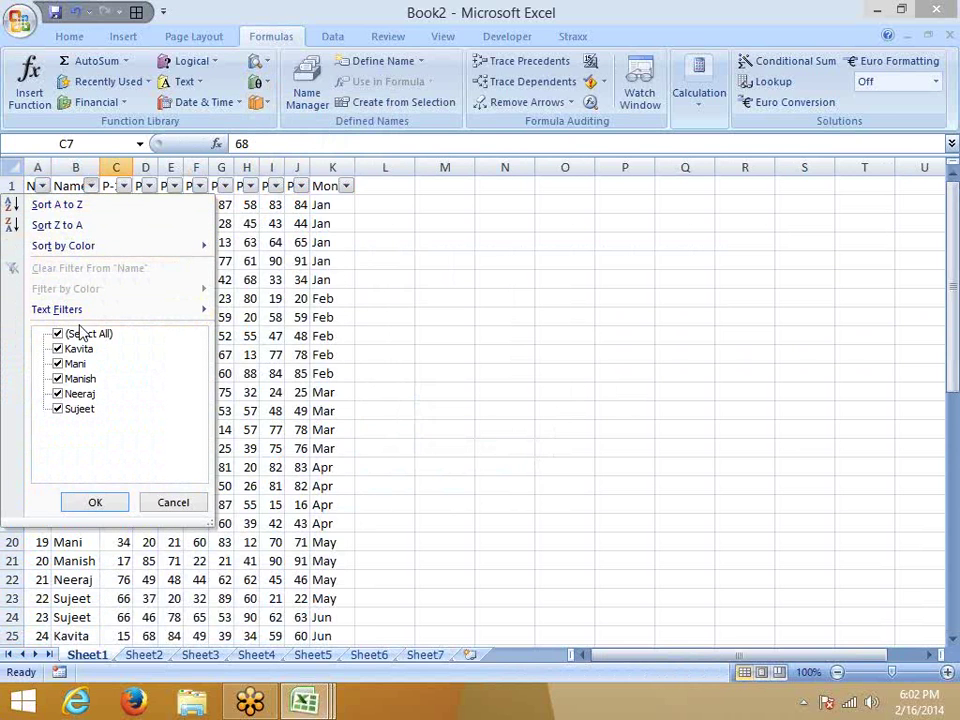
pyautogui.click(58, 334)
pyautogui.click(58, 364)
pyautogui.click(96, 502)
pyautogui.click(110, 414)
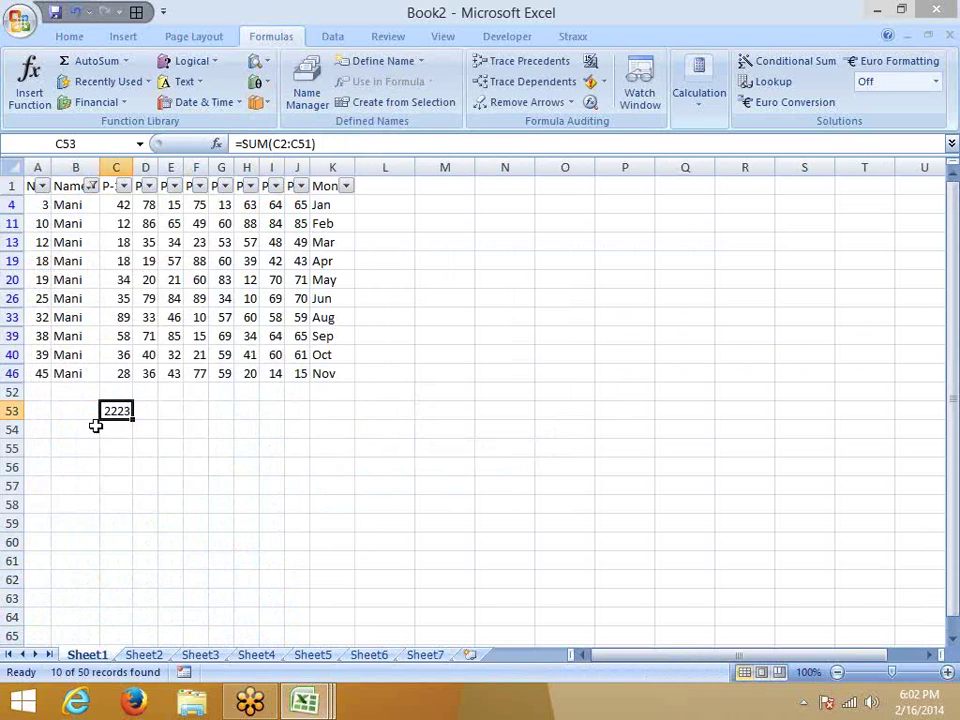
pyautogui.moveTo(115, 376); pyautogui.dragTo(118, 205)
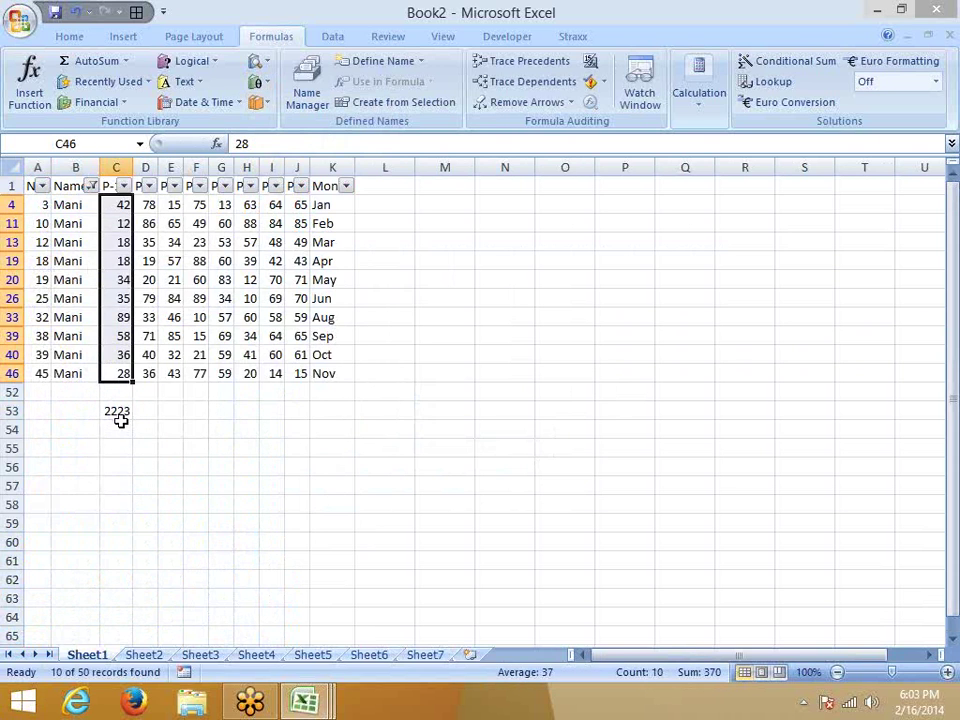
pyautogui.hotkey('ctrl', 'l')
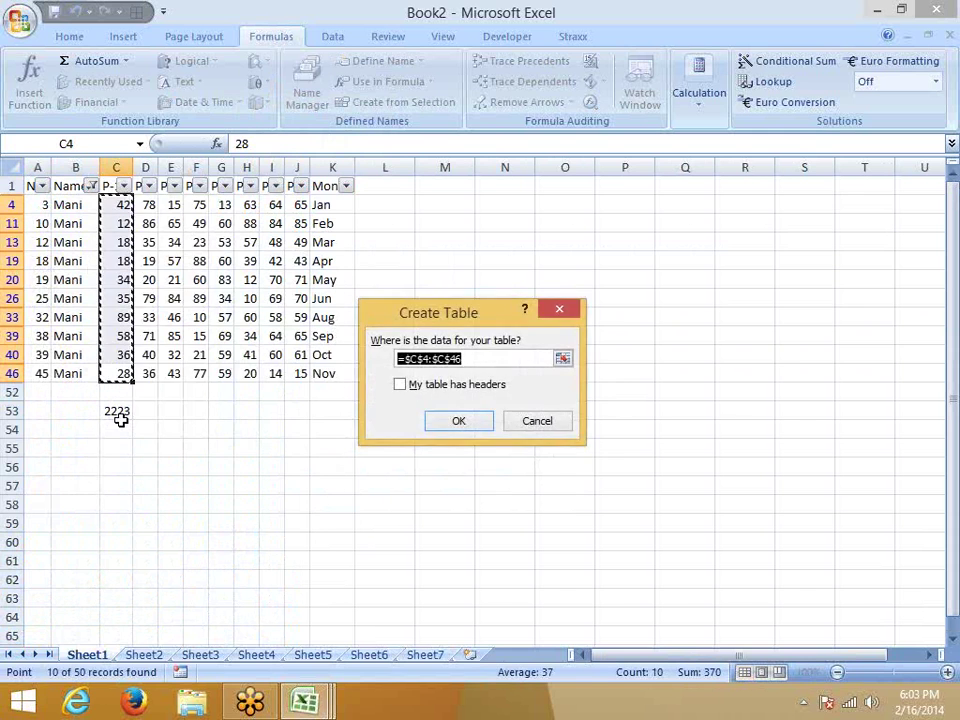
pyautogui.press('Escape')
pyautogui.hotkey('ctrl', 'shift', 'l')
pyautogui.press('Down')
pyautogui.press('Down')
pyautogui.press('Down')
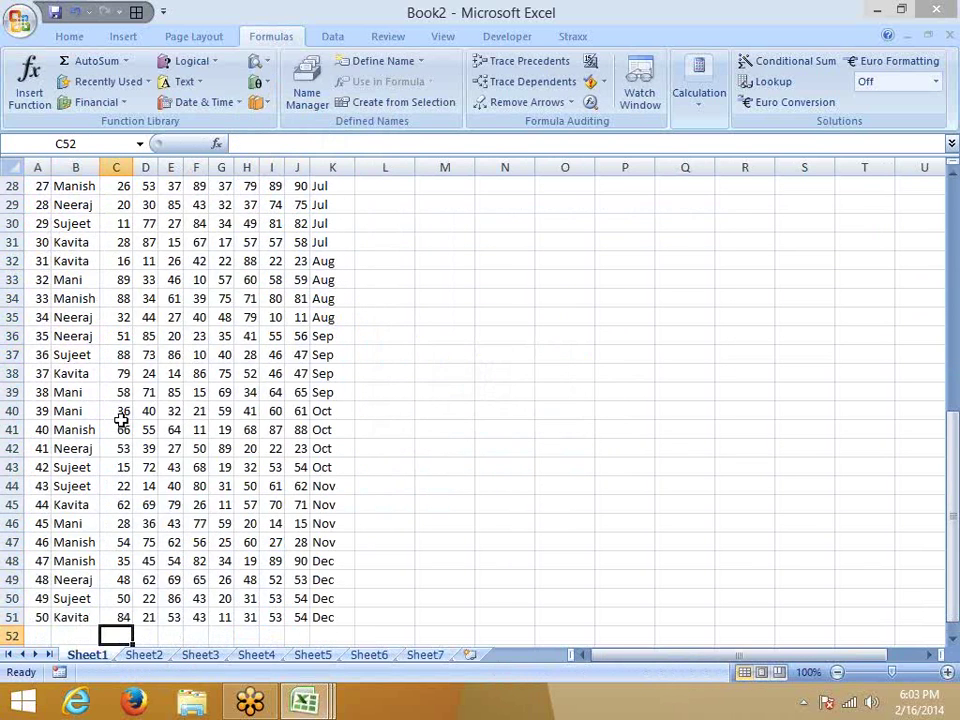
pyautogui.press('Down')
pyautogui.press('Down')
pyautogui.press('Down')
pyautogui.press('Up')
pyautogui.press('Up')
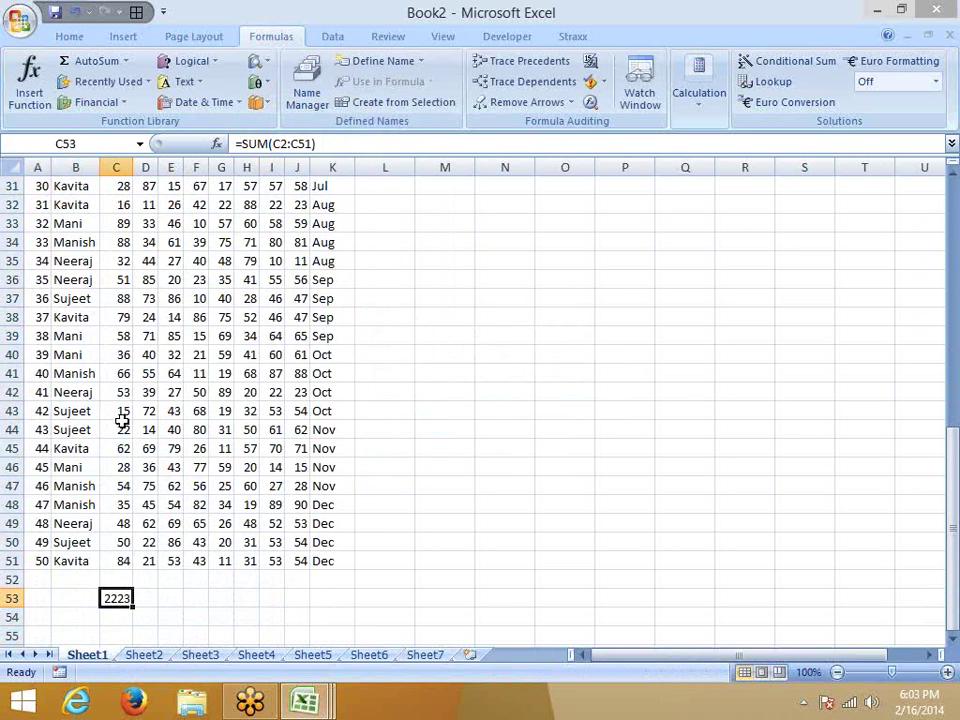
pyautogui.write('=')
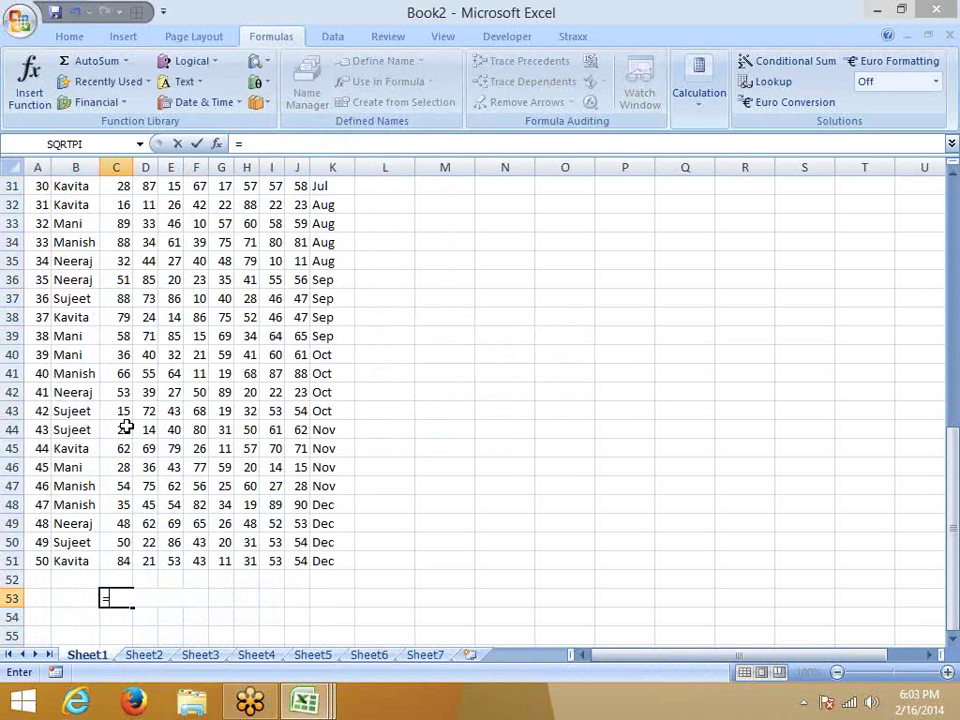
pyautogui.write('s')
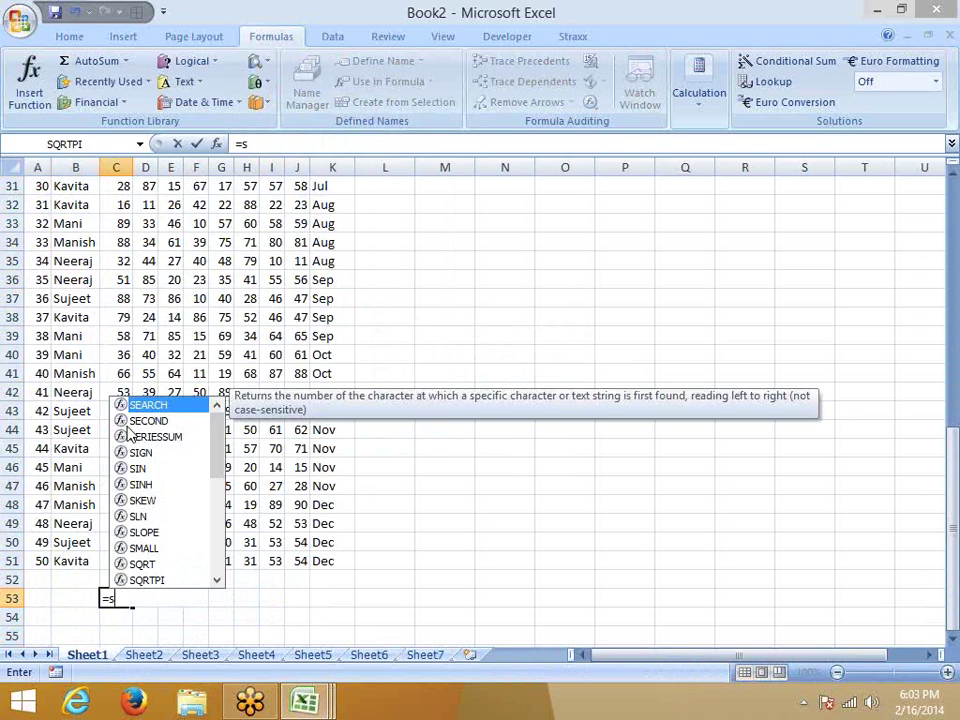
pyautogui.write('u')
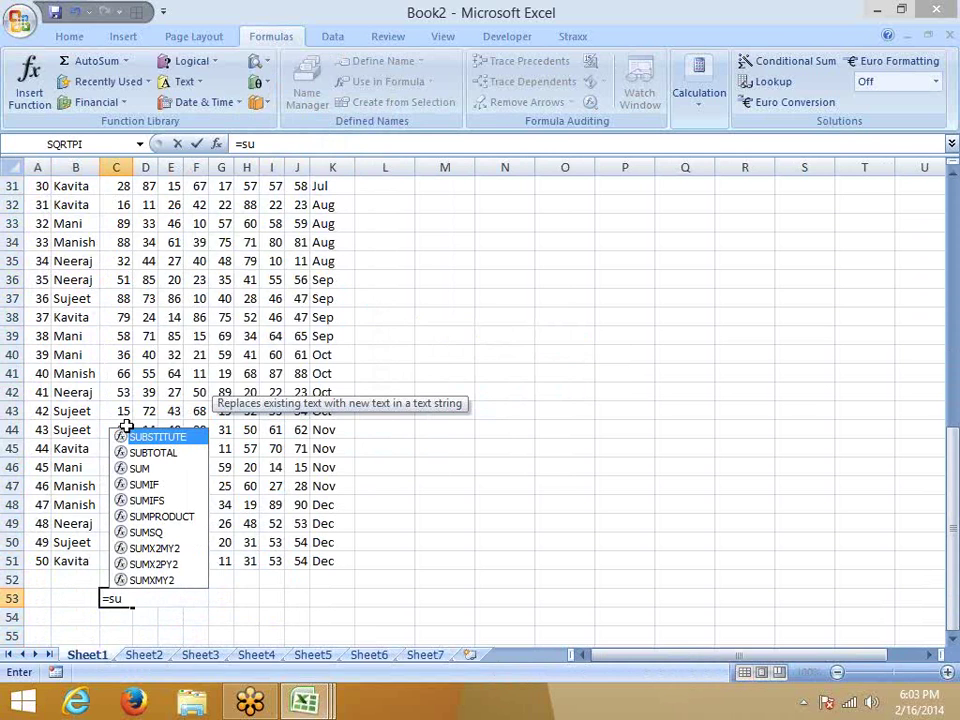
# Enter =SUBTOTAL(9,C2:C51) in C53, showing 2223.
pyautogui.press('Down')
pyautogui.press('Tab')
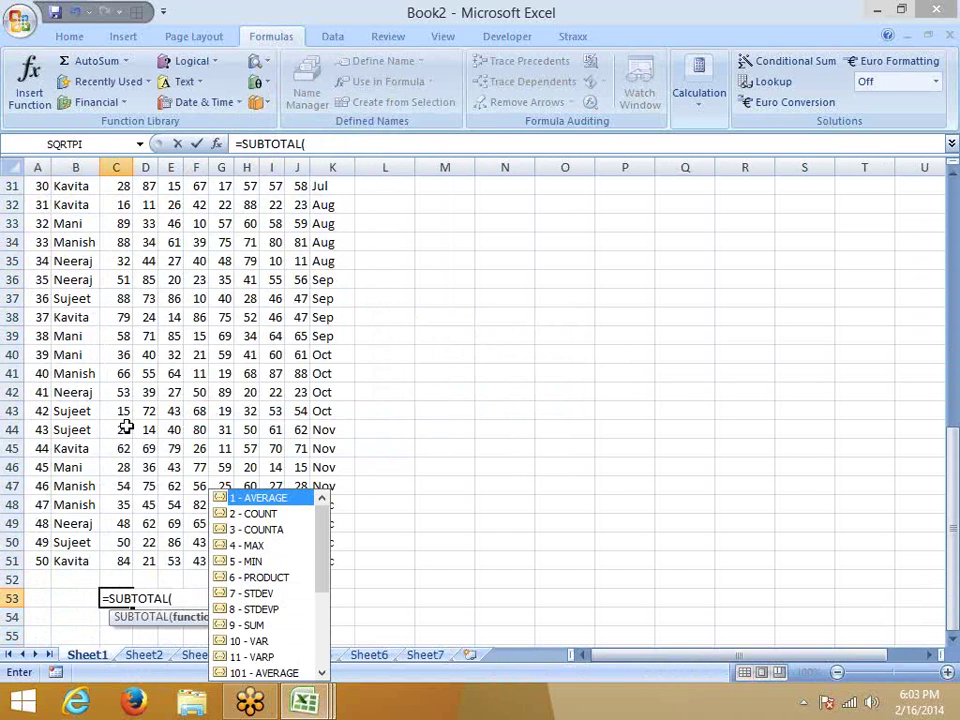
pyautogui.write('9,')
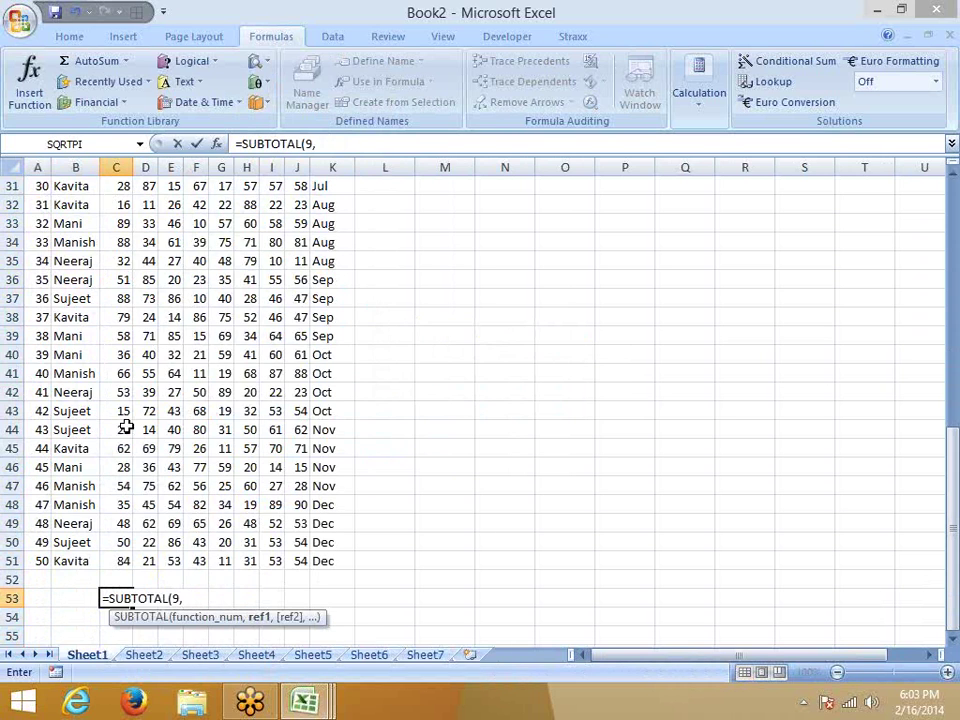
pyautogui.press('BackSpace')
pyautogui.press('BackSpace')
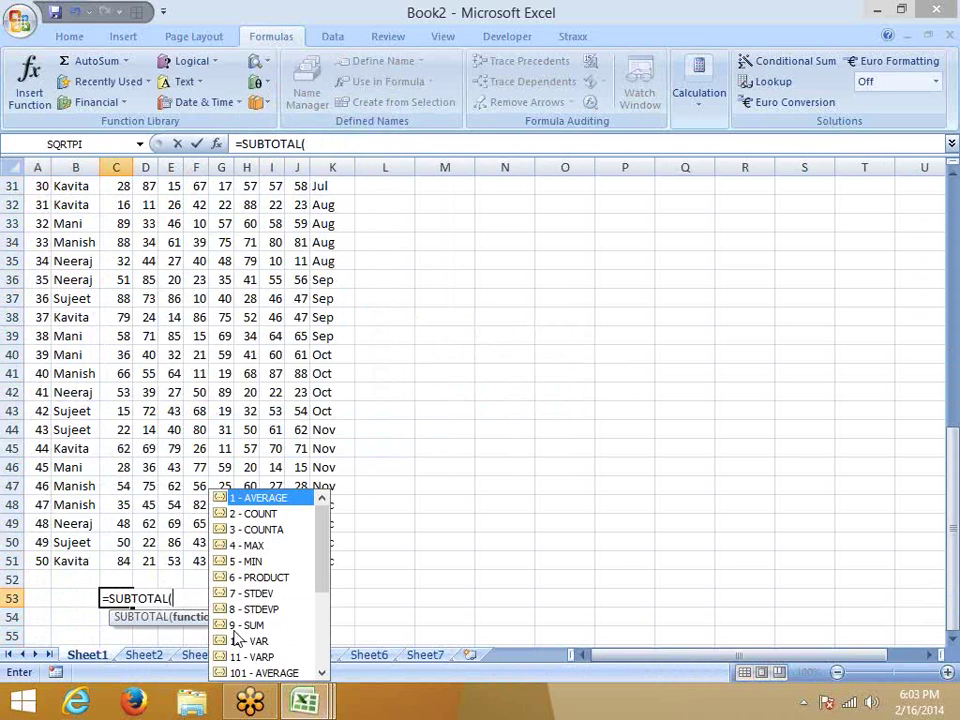
pyautogui.write('9,')
pyautogui.press('Up')
pyautogui.press('Up')
pyautogui.press('Up')
pyautogui.press('Down')
pyautogui.hotkey('ctrl', 'shift', 'Up')
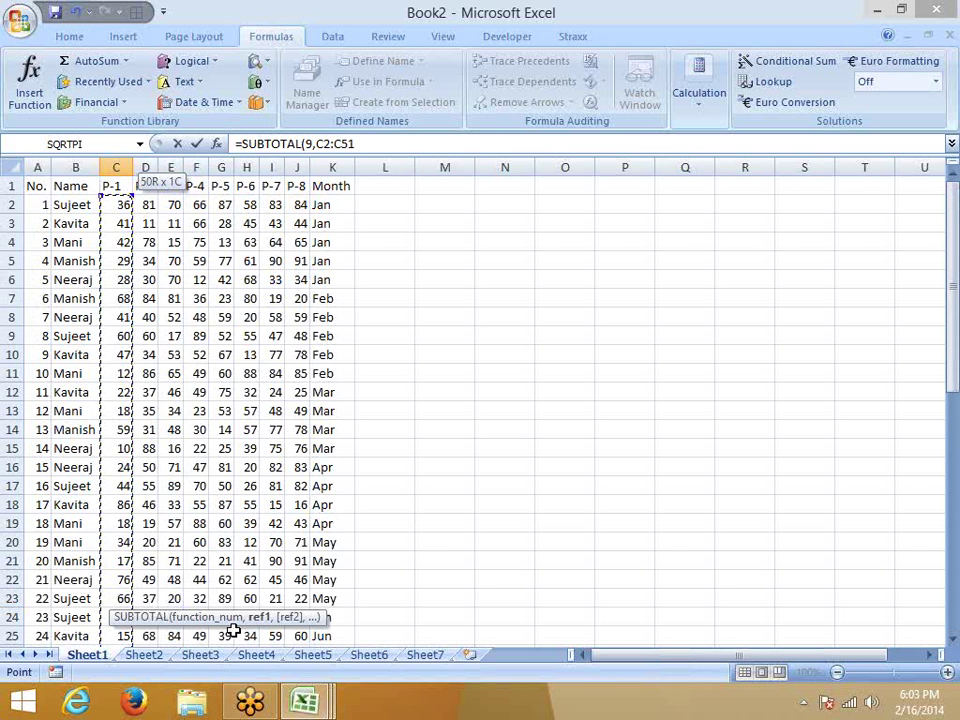
pyautogui.press('Return')
# Select the data table A1:K51 and turn on AutoFilter with Ctrl+Shift+L.
pyautogui.press('Up')
pyautogui.press('Up')
pyautogui.hotkey('ctrl', 'Up')
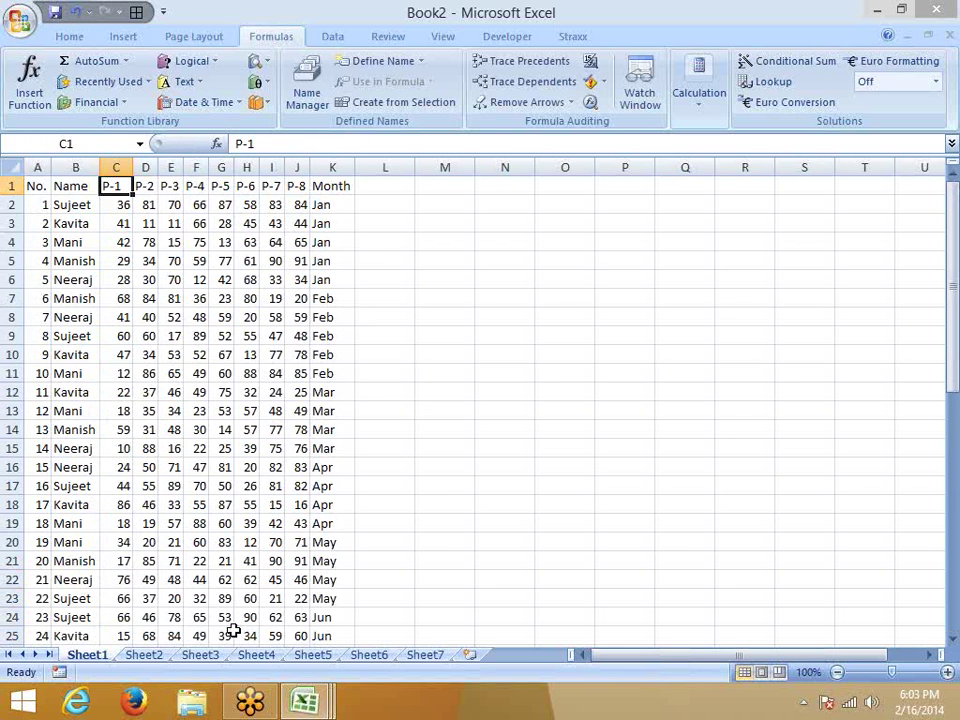
pyautogui.hotkey('ctrl', 'Left')
pyautogui.hotkey('ctrl', 'shift', 'End')
pyautogui.hotkey('ctrl', 'shift', 'l')
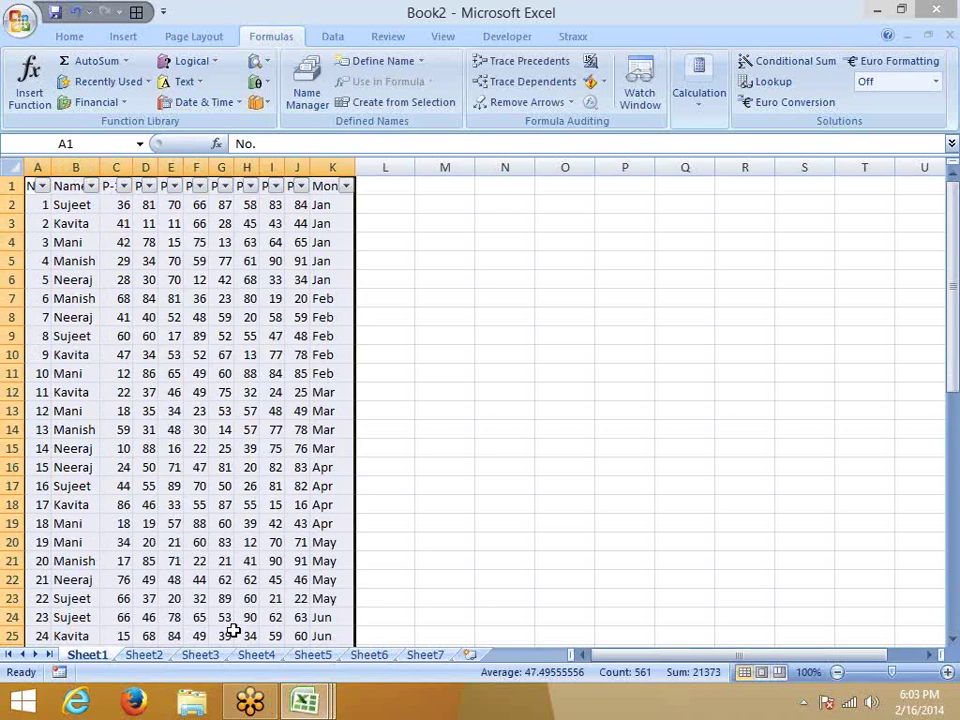
# Filter the Name column to show only Mani and check C53's subtotal of 370.
pyautogui.click(91, 186)
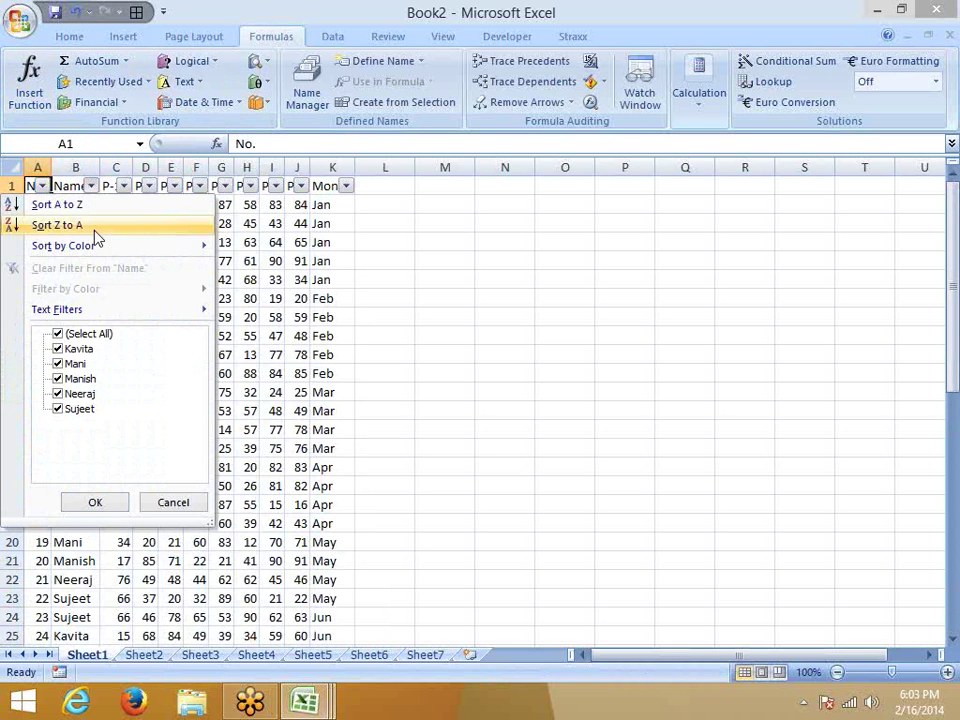
pyautogui.click(62, 364)
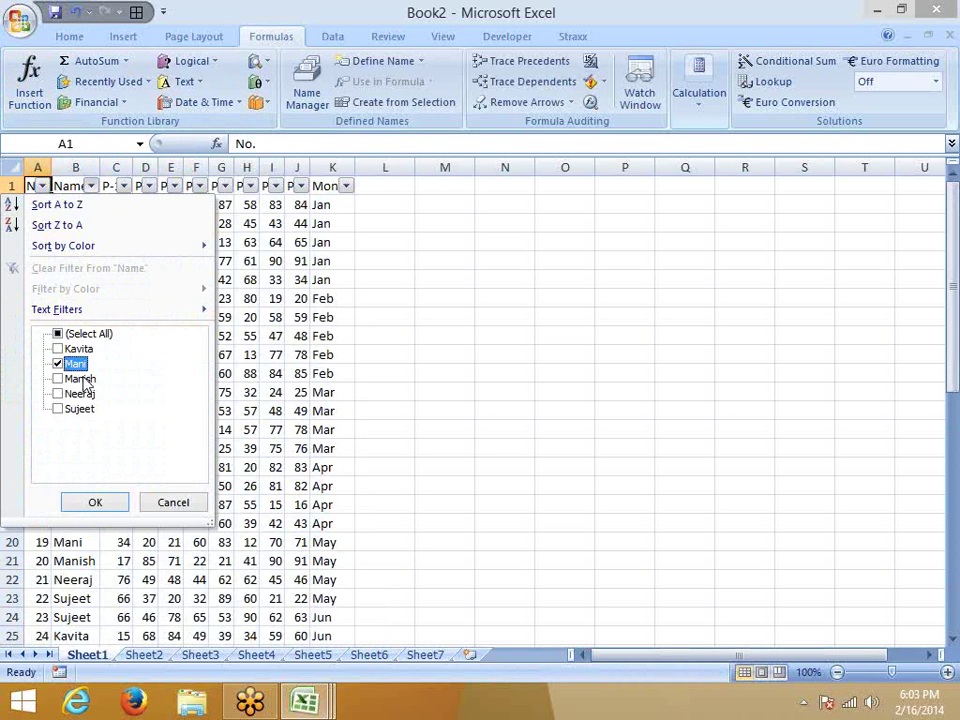
pyautogui.click(95, 500)
pyautogui.scroll(-2, 102, 467)
pyautogui.scroll(2, 102, 467)
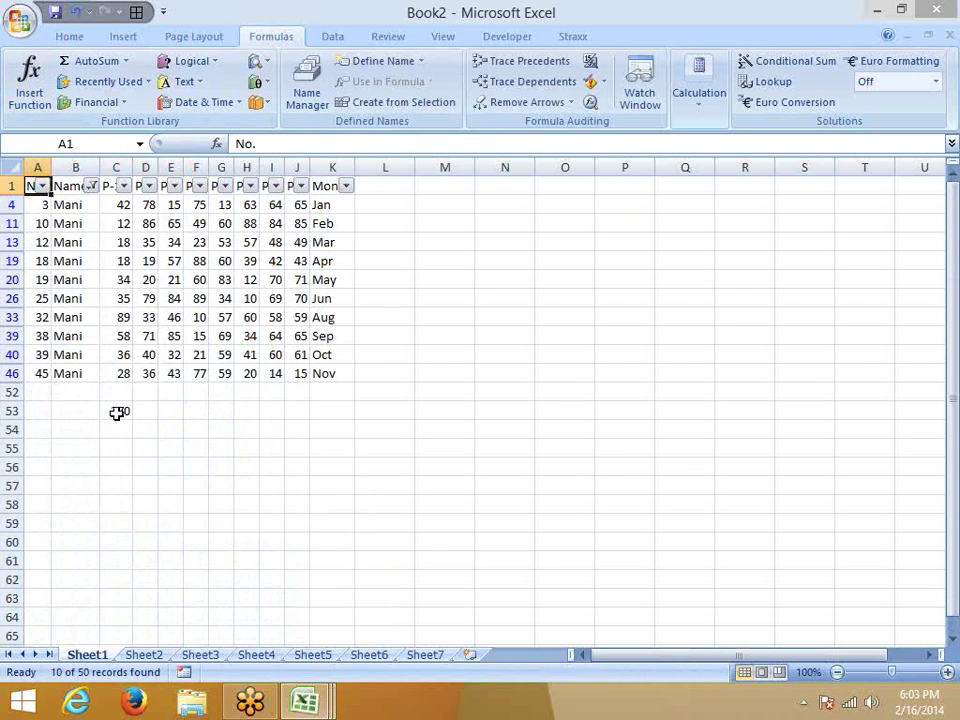
pyautogui.click(116, 411)
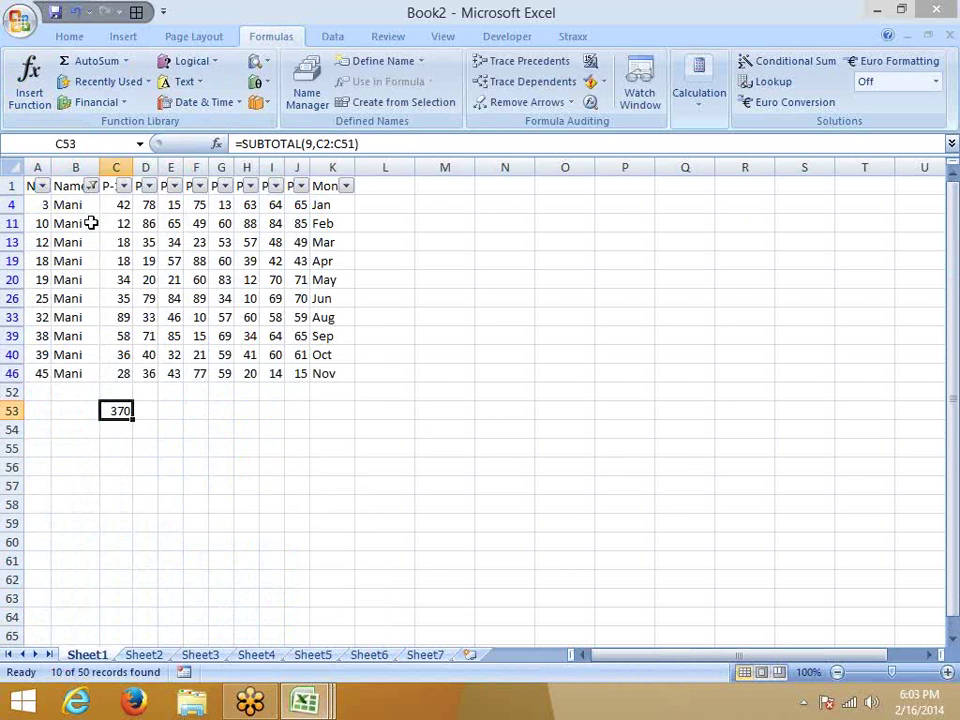
# Switch the Name filter to show only Neeraj, giving a C53 subtotal of 383.
pyautogui.click(91, 186)
pyautogui.click(58, 364)
pyautogui.click(58, 394)
pyautogui.click(96, 502)
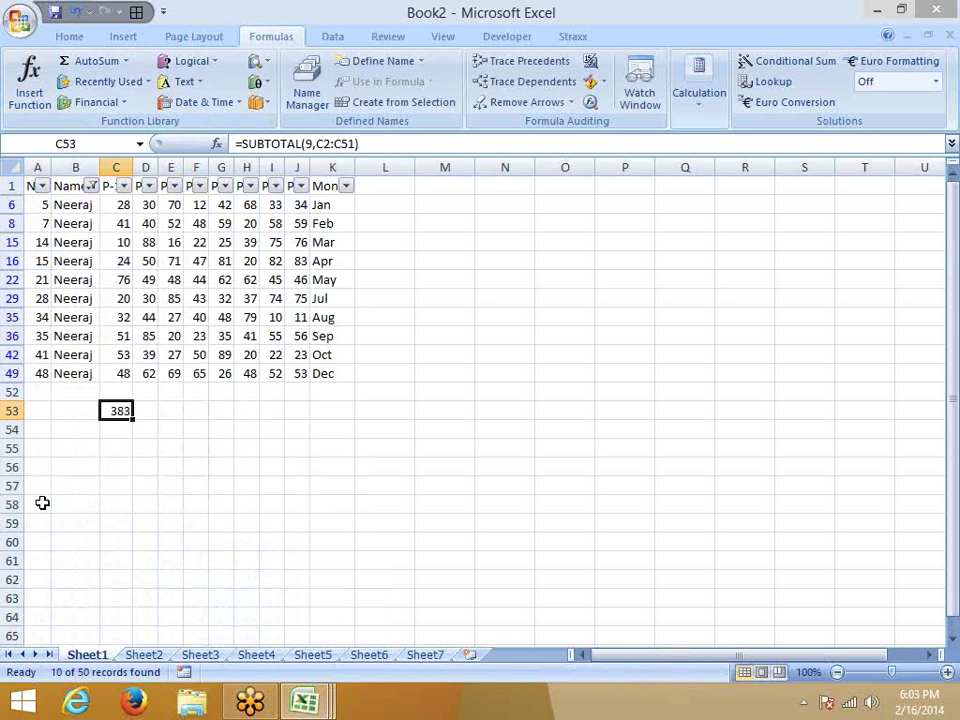
# Select All names in the Name filter so every row shows again.
pyautogui.click(91, 186)
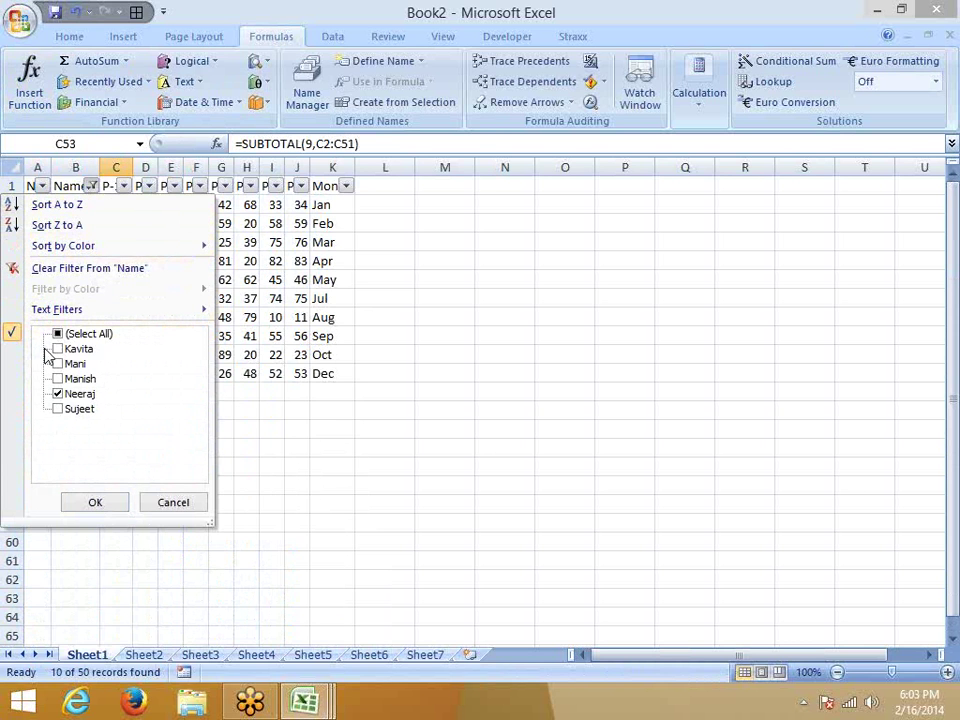
pyautogui.click(58, 334)
pyautogui.click(95, 502)
pyautogui.click(246, 242)
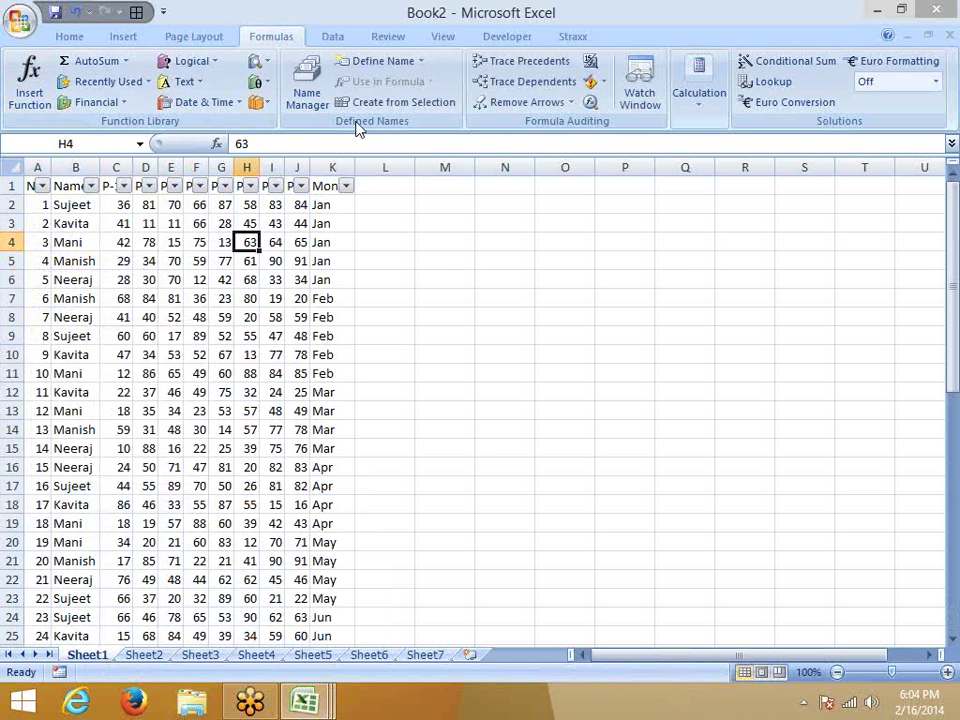
pyautogui.click(270, 86)
pyautogui.scroll(-9, 326, 311)
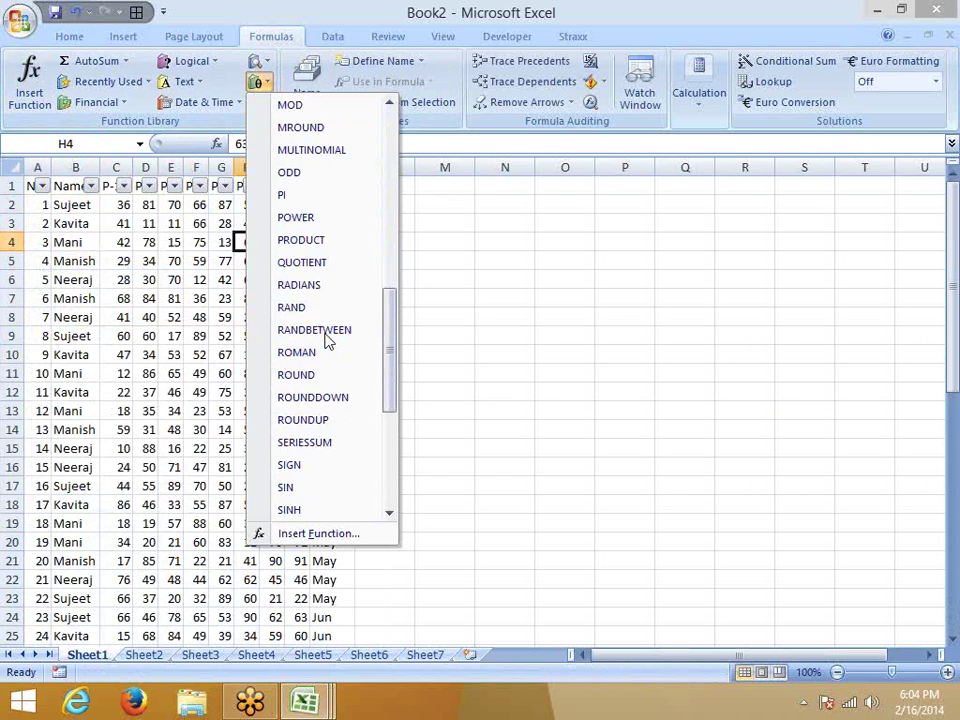
pyautogui.scroll(-4, 326, 338)
pyautogui.scroll(-1, 327, 340)
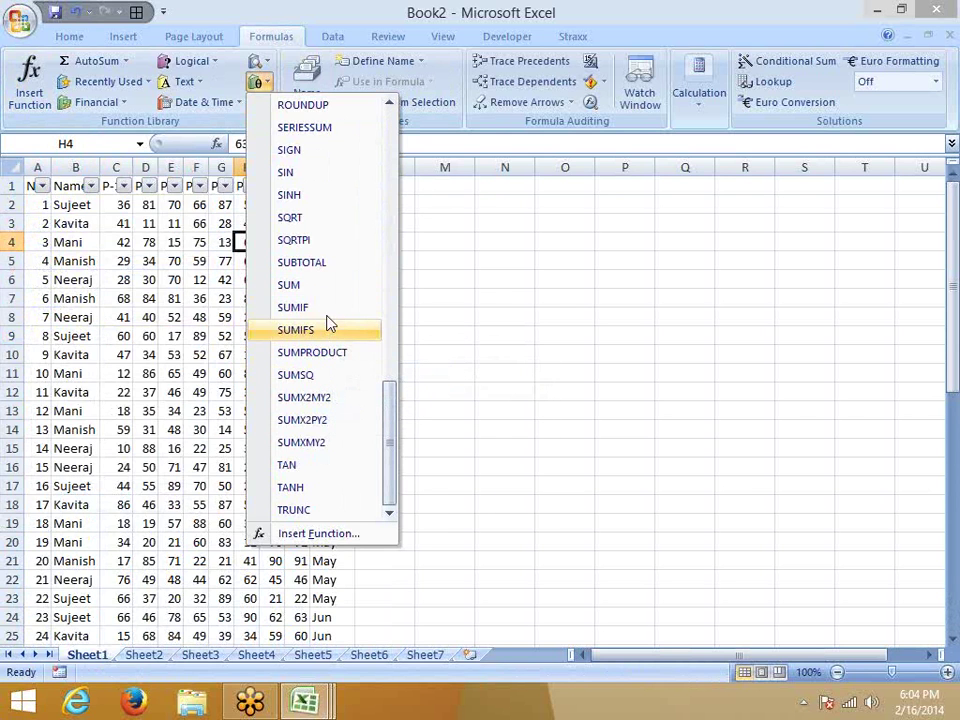
pyautogui.click(512, 376)
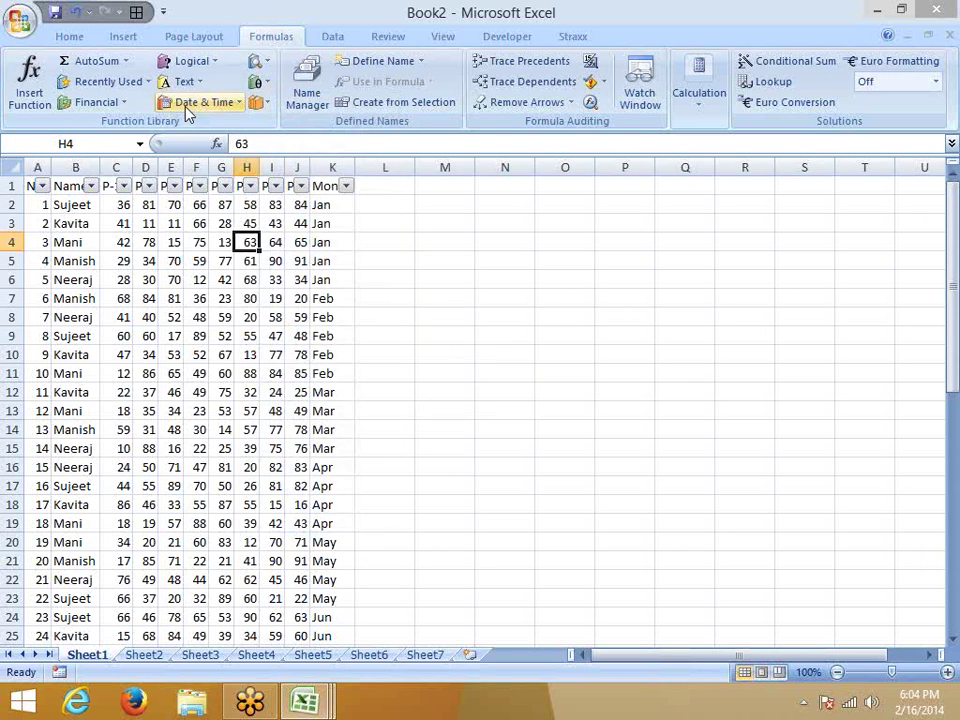
pyautogui.scroll(-12, 278, 551)
pyautogui.scroll(-6, 250, 535)
pyautogui.scroll(3, 160, 420)
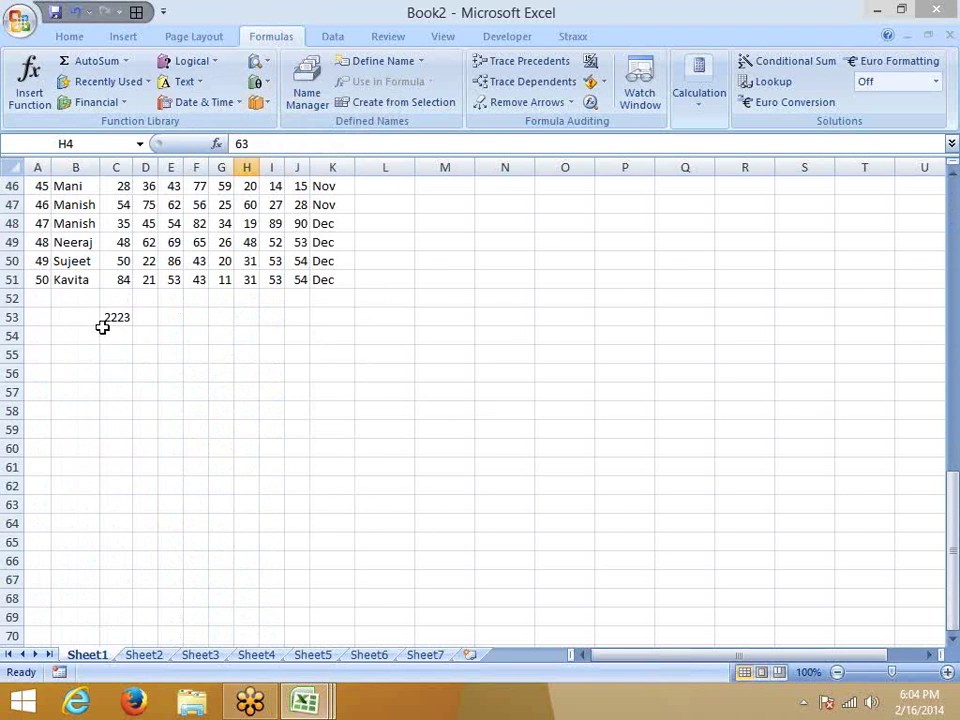
pyautogui.click(110, 318)
pyautogui.click(305, 145)
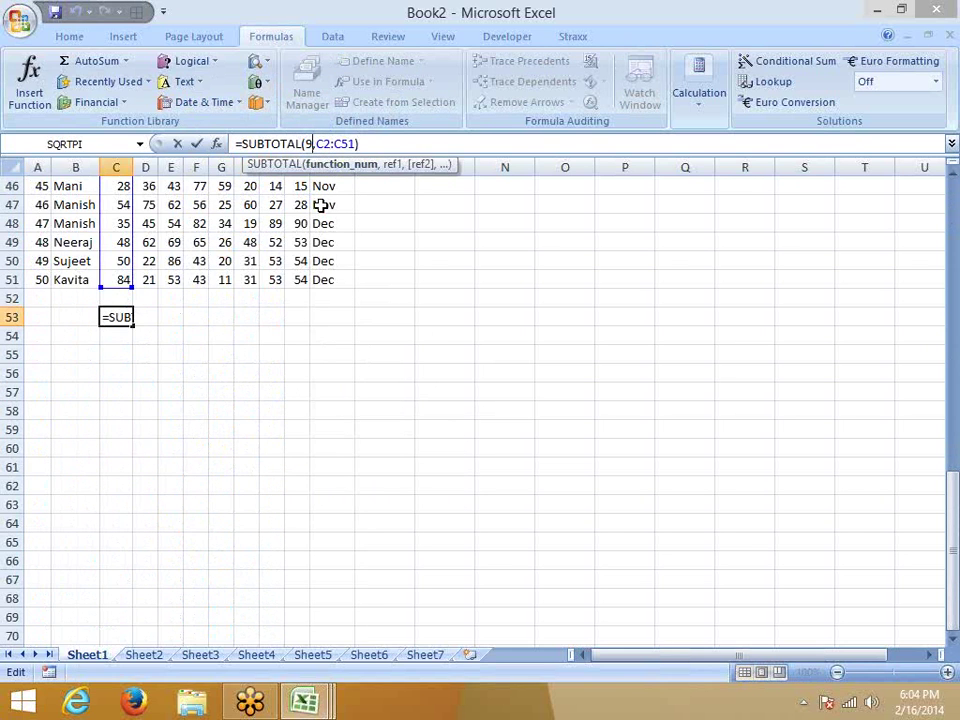
pyautogui.press('BackSpace')
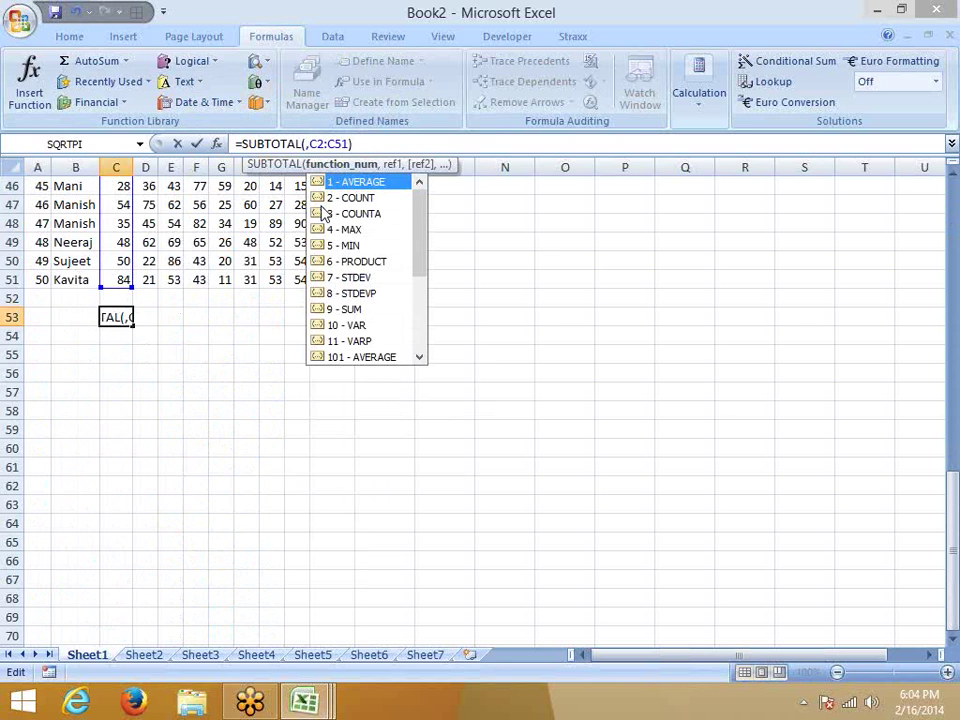
pyautogui.click(408, 262)
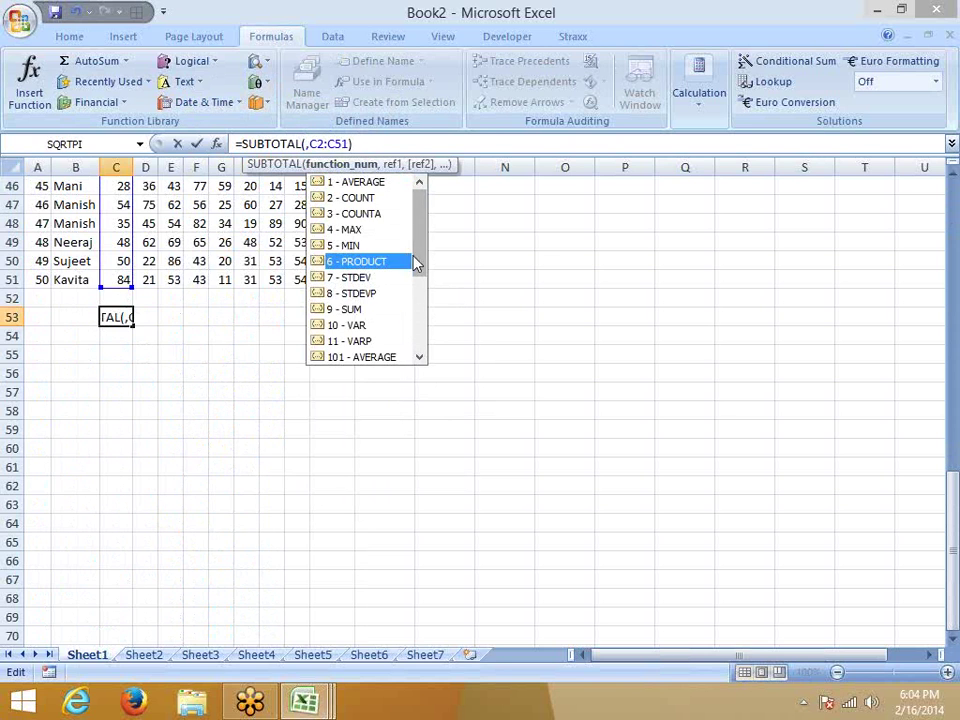
pyautogui.moveTo(420, 246)
pyautogui.mouseDown()
pyautogui.moveTo(422, 332)
pyautogui.moveTo(424, 296)
pyautogui.mouseUp()
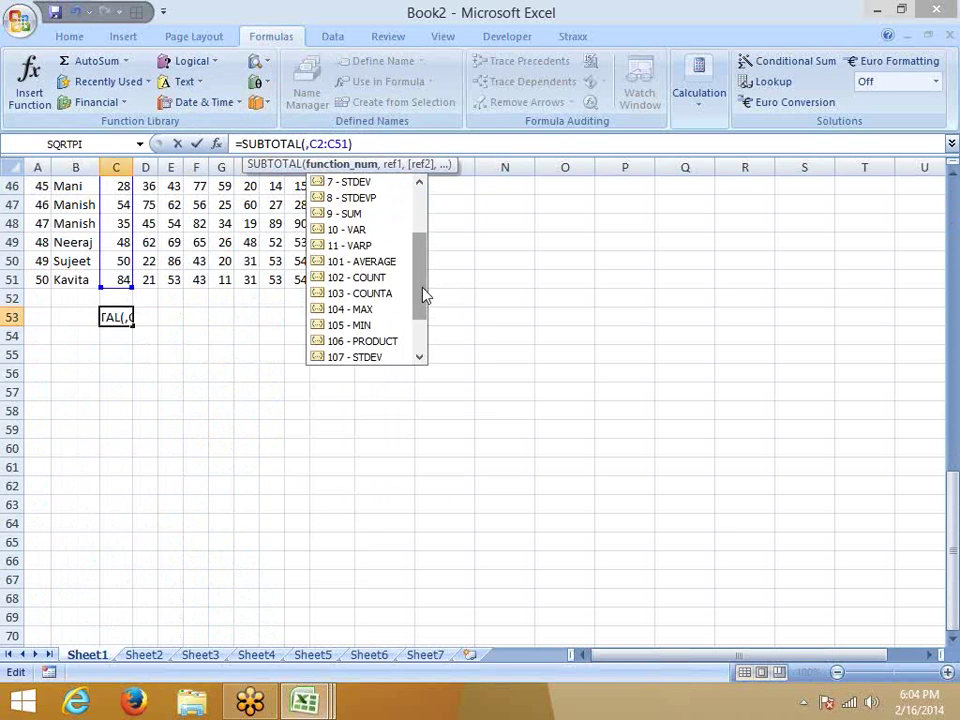
pyautogui.write('9')
pyautogui.press('Return')
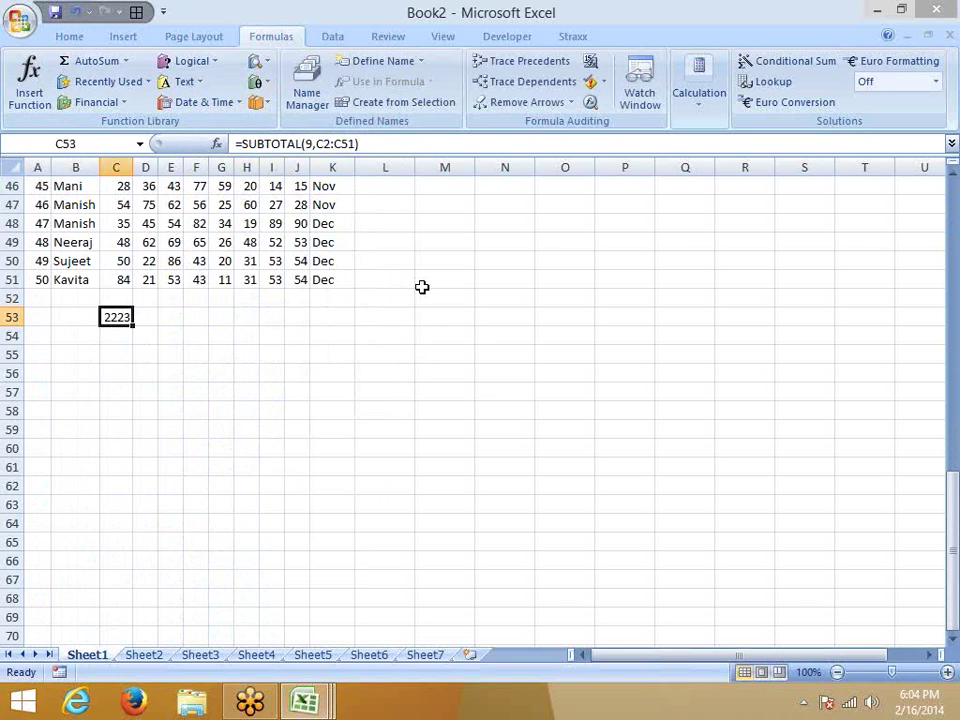